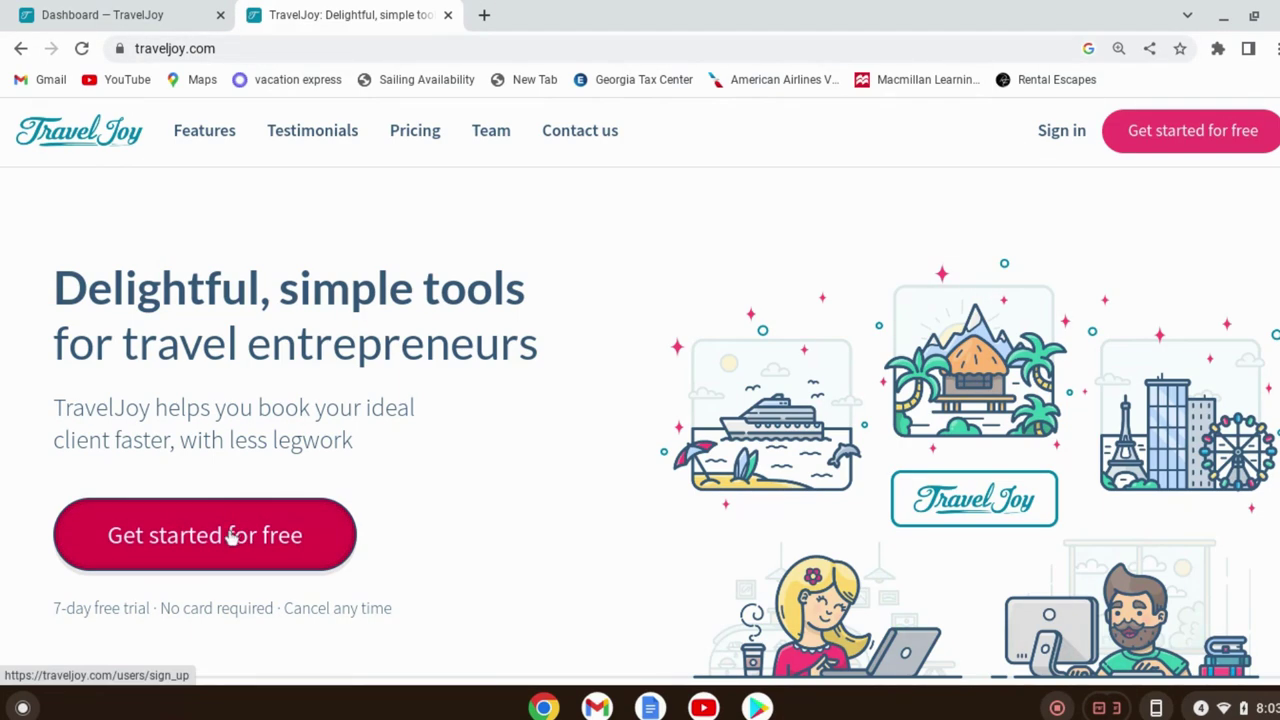
Open the free-trial sign-up form and enter the user's first and last name
click(231, 537)
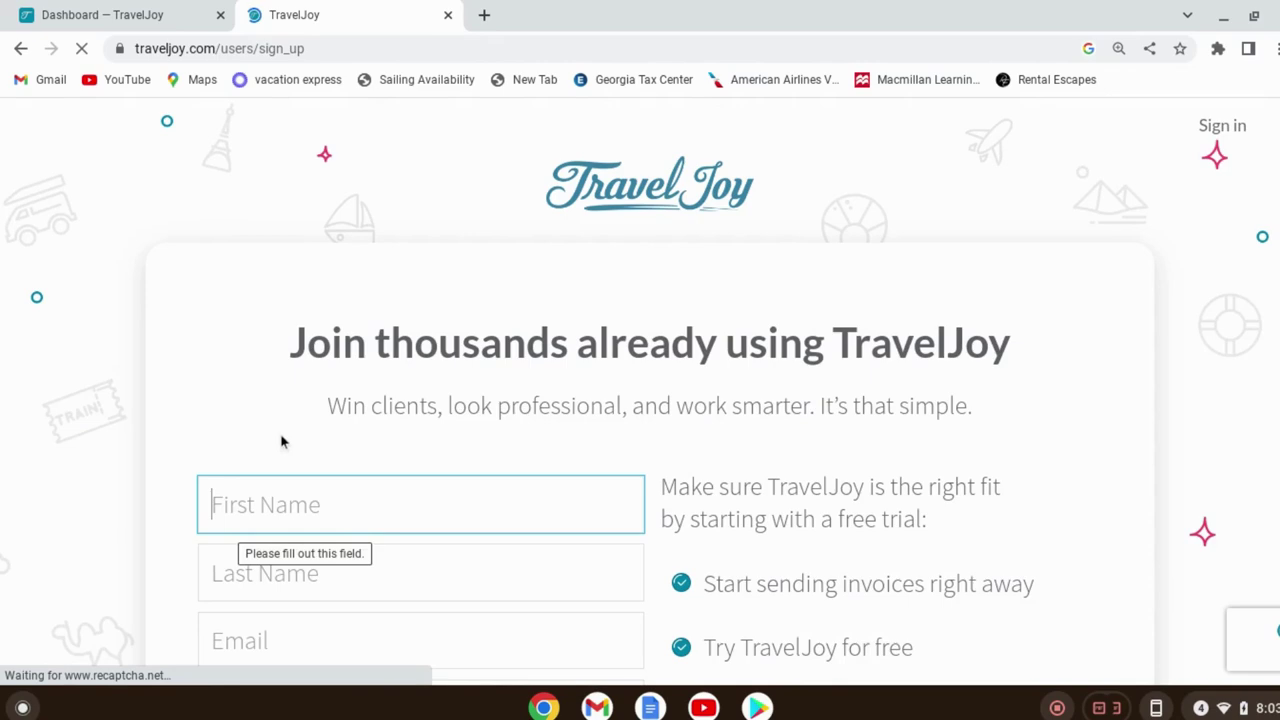
scroll(300, 435, down, 1)
click(314, 432)
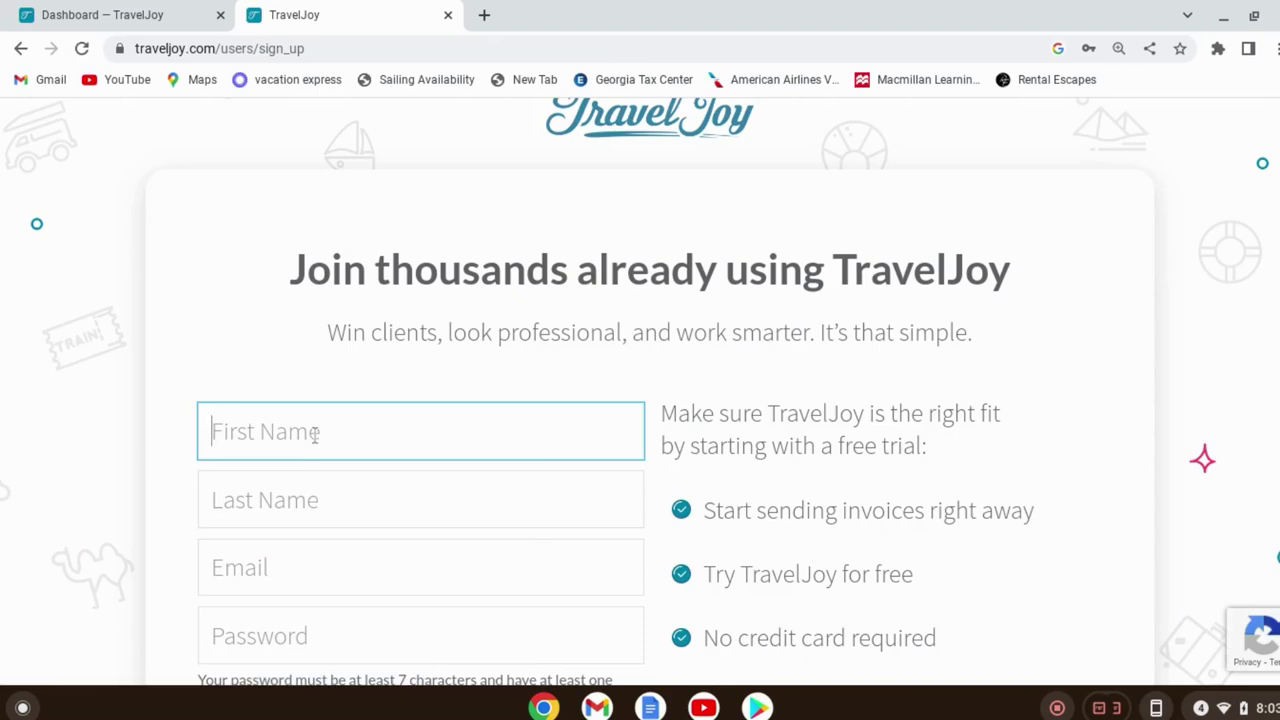
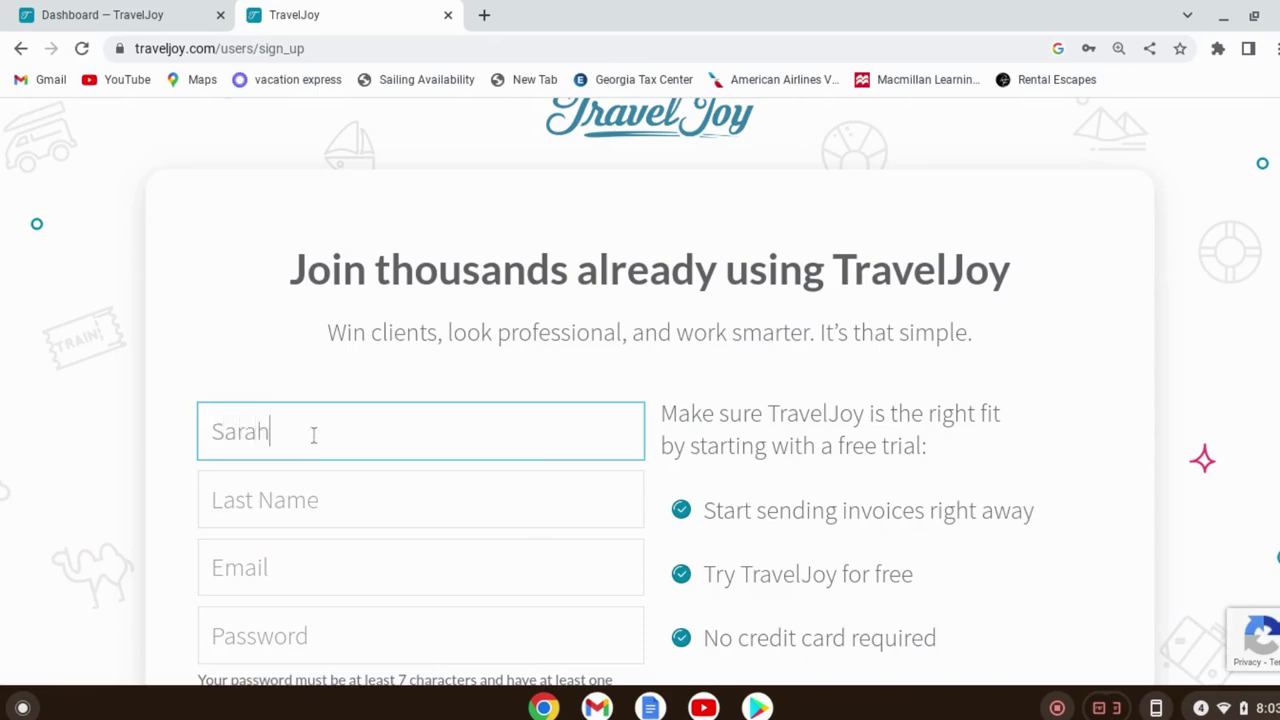
click(324, 487)
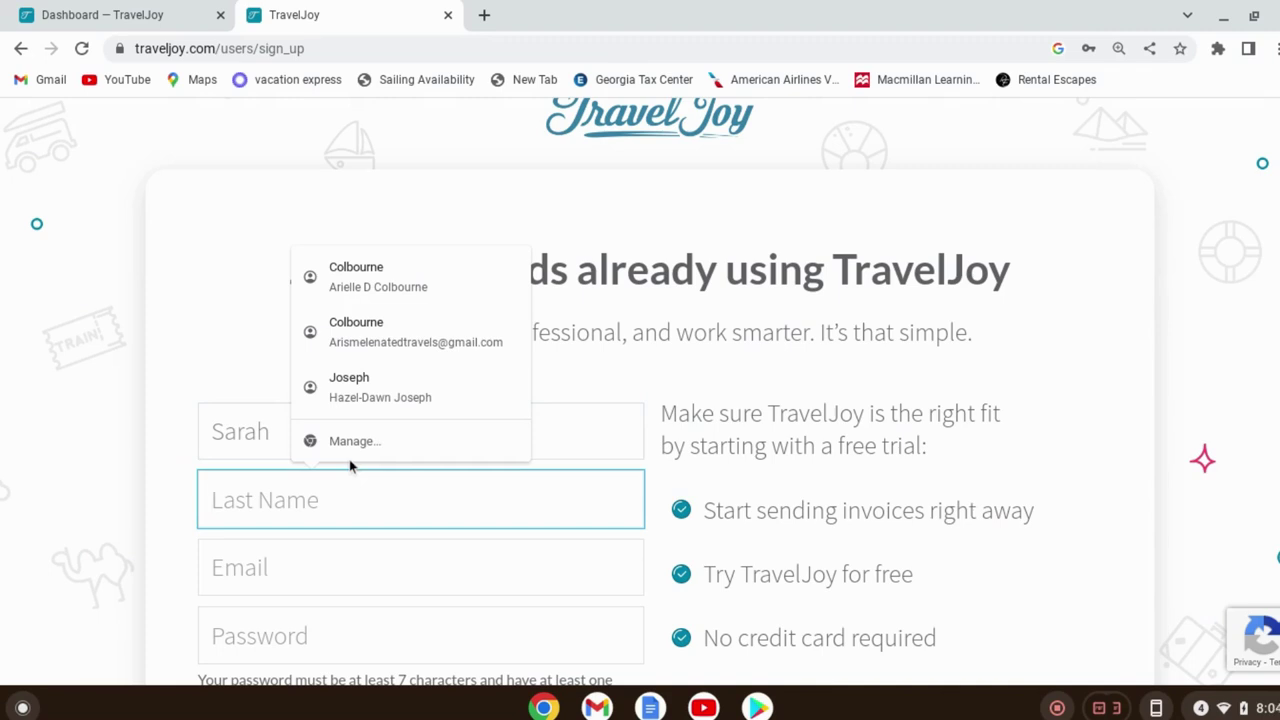
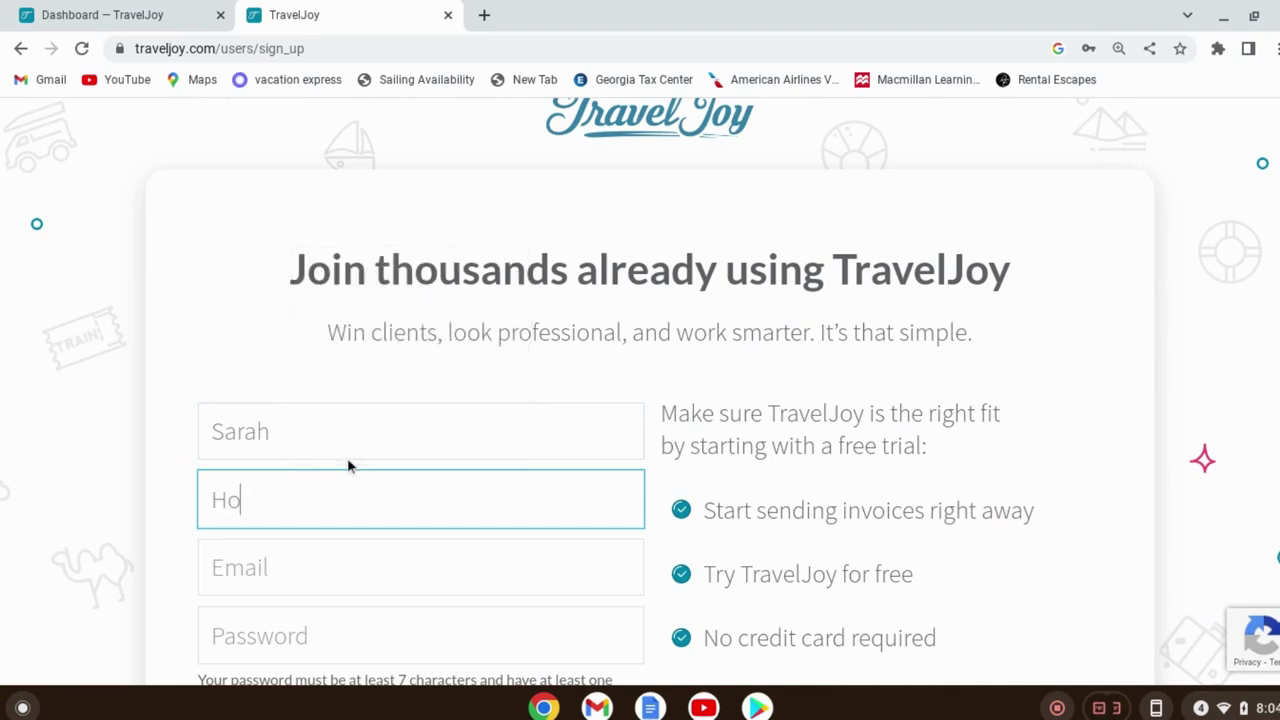
Fill the email with the saved autofill address and type the account password
click(348, 557)
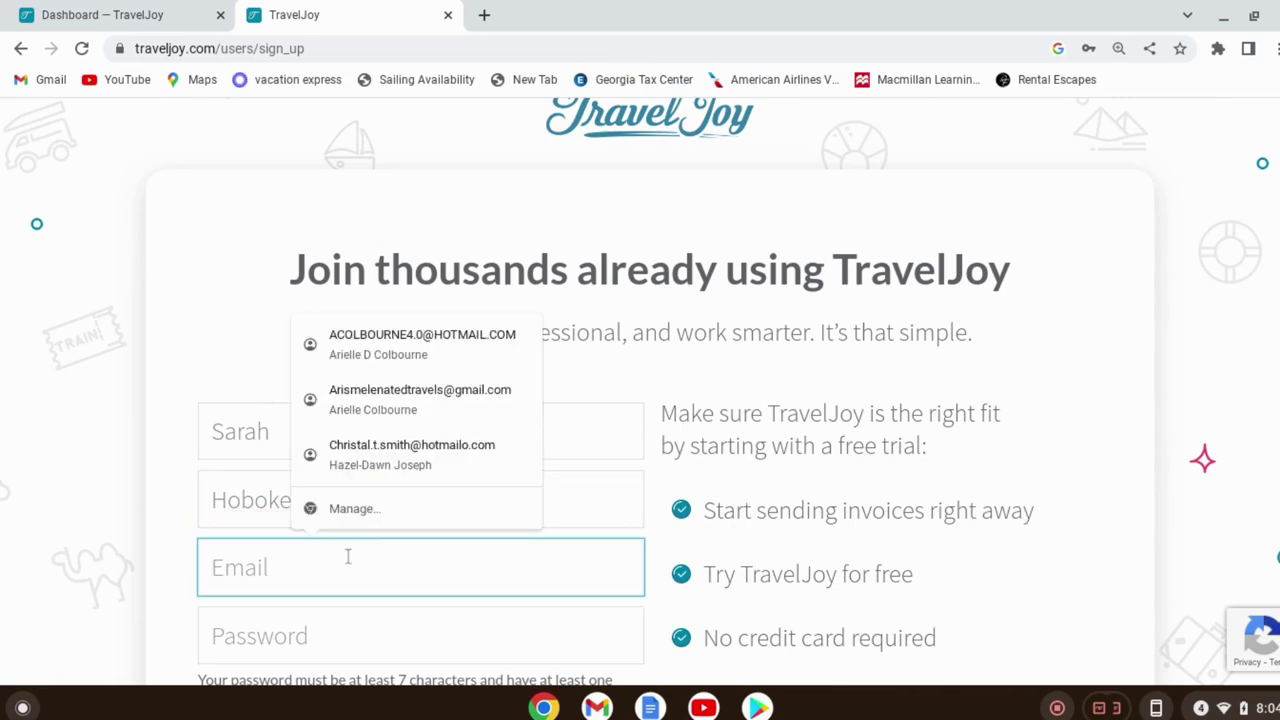
click(372, 349)
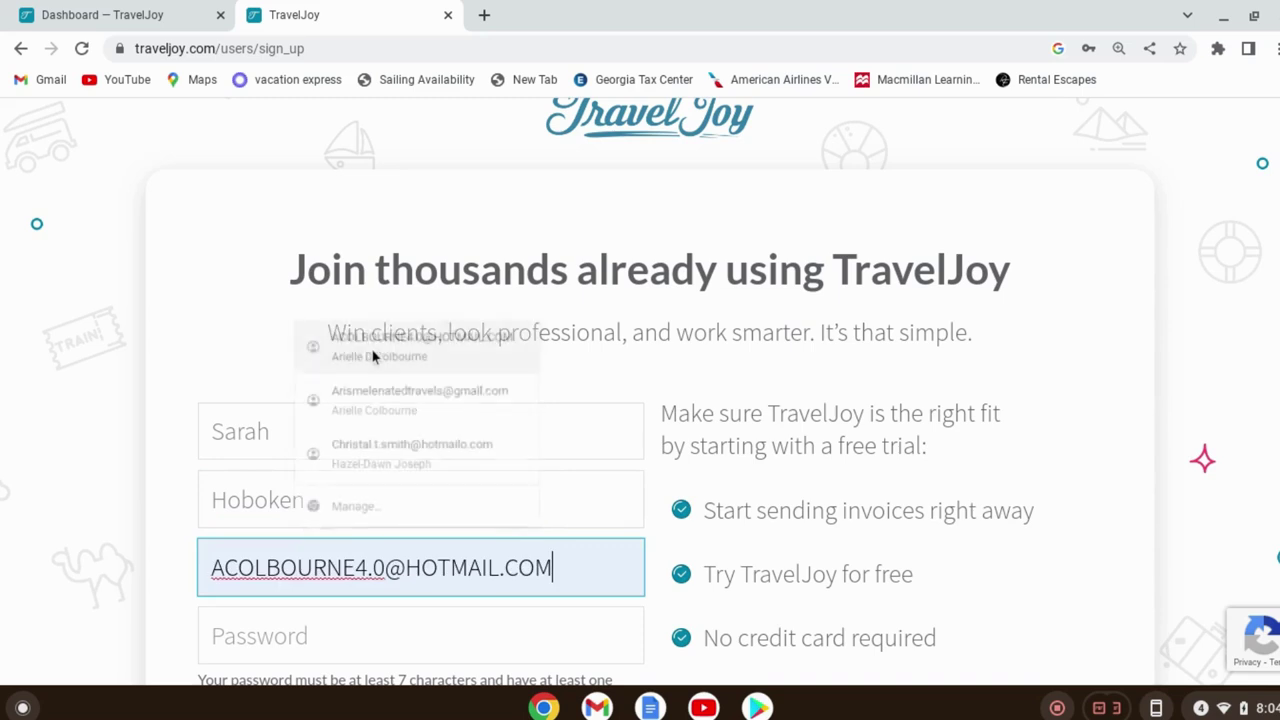
click(268, 634)
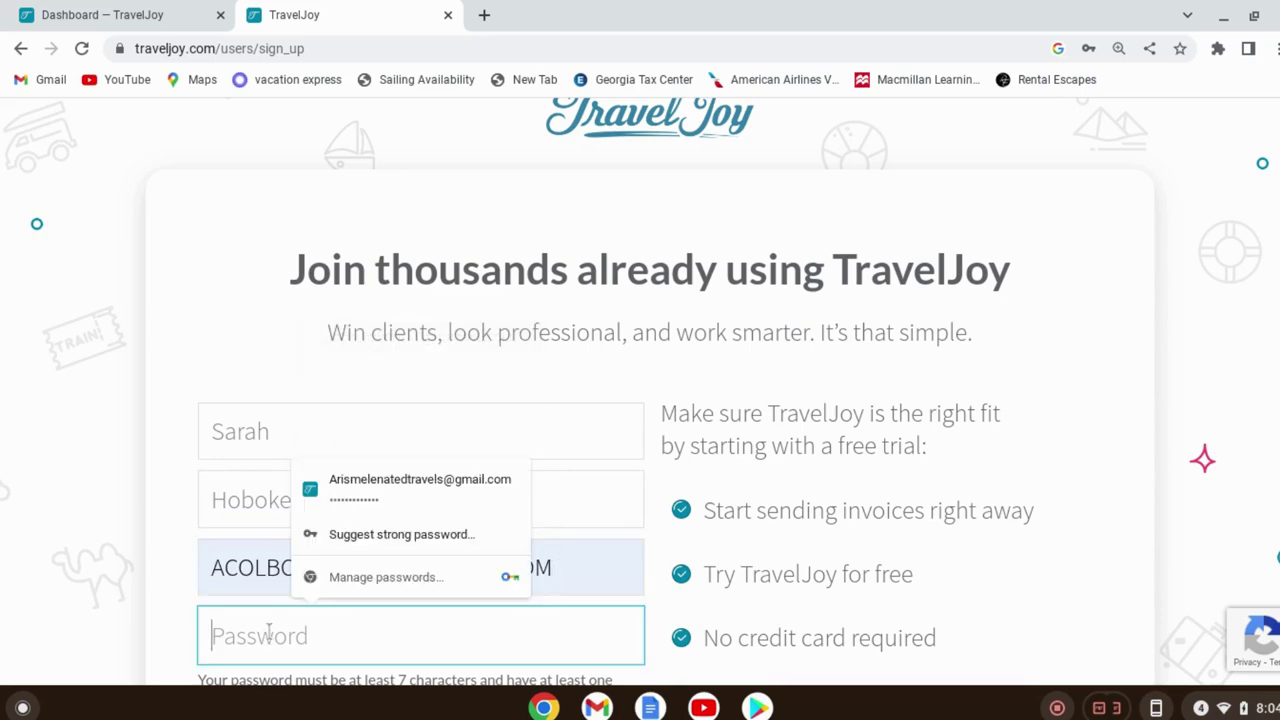
text(•••)
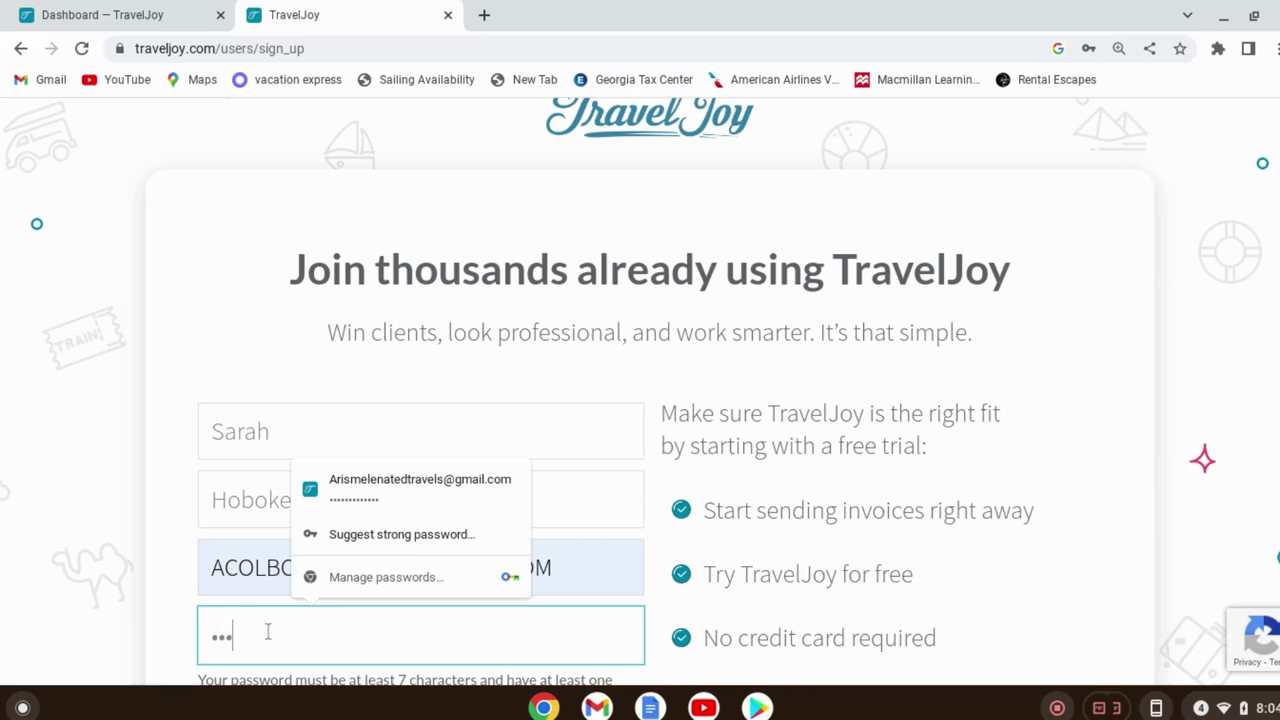
text(•••••••)
Re-enter the account password and submit with 'Get started with my free trial'
key(BackSpace)
key(BackSpace)
key(BackSpace)
key(BackSpace)
key(BackSpace)
key(BackSpace)
key(BackSpace)
key(BackSpace)
key(BackSpace)
key(BackSpace)
text(••••••••••)
scroll(429, 617, down, 3)
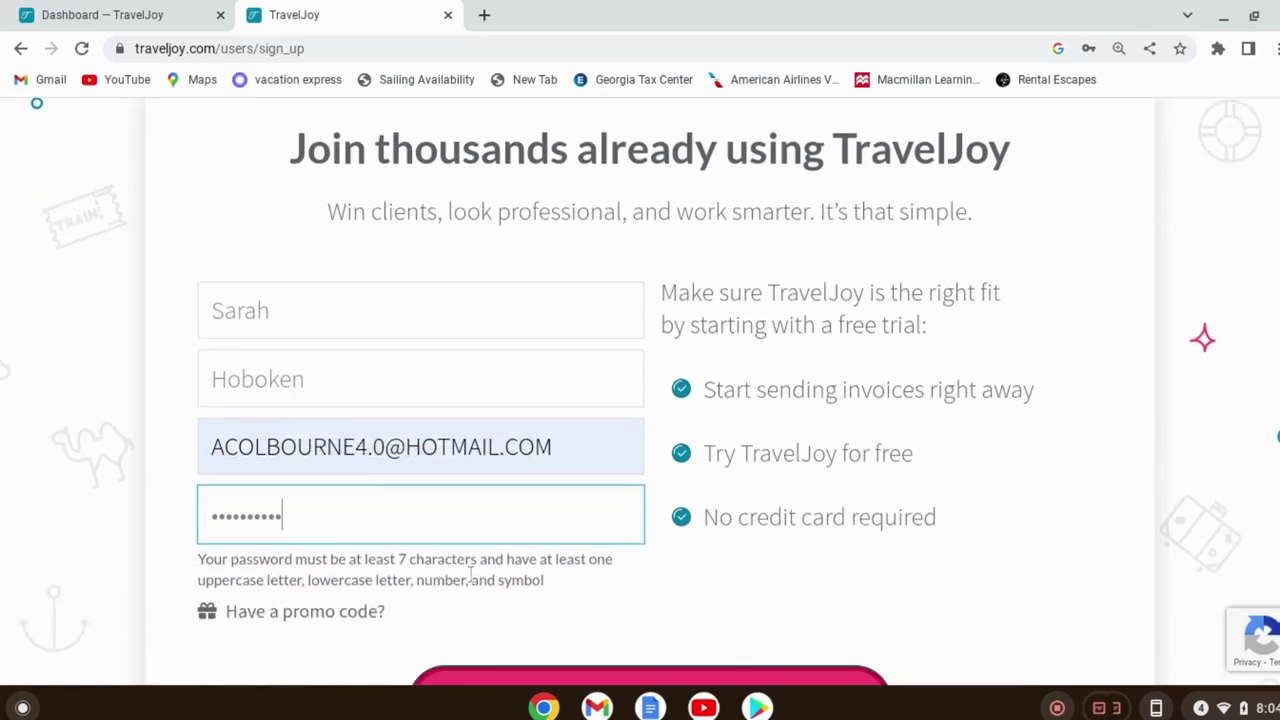
click(726, 597)
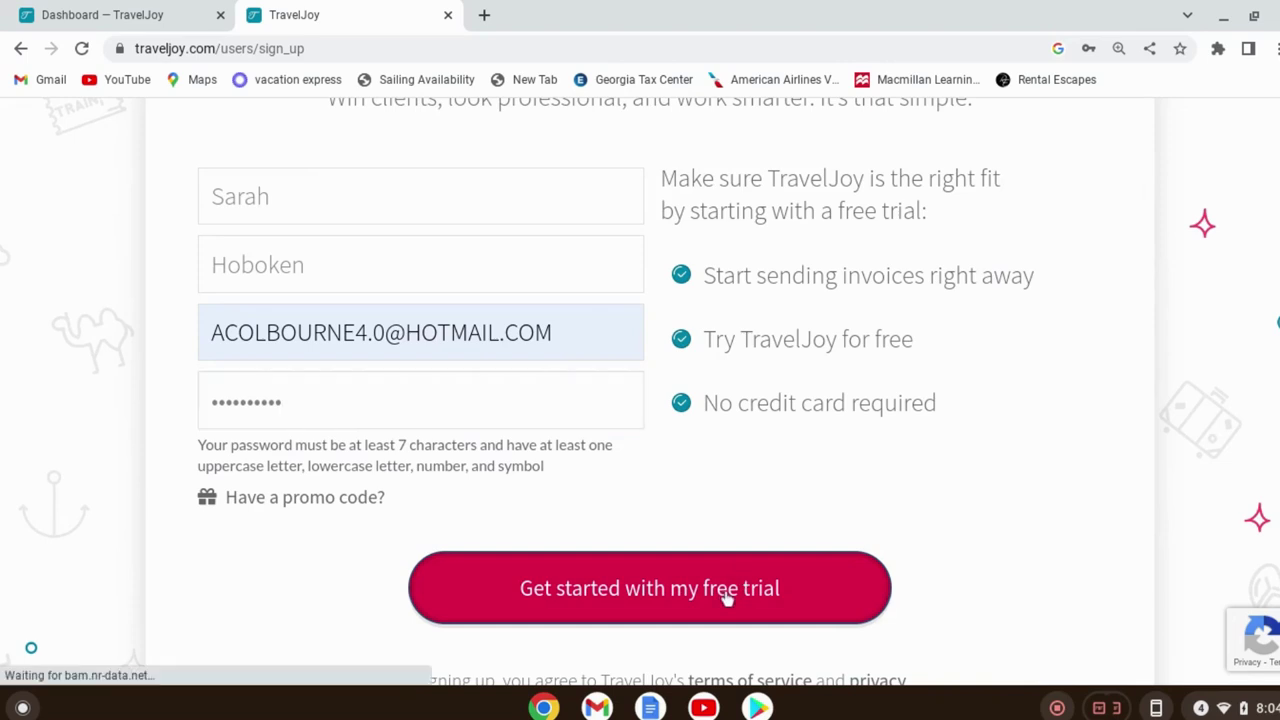
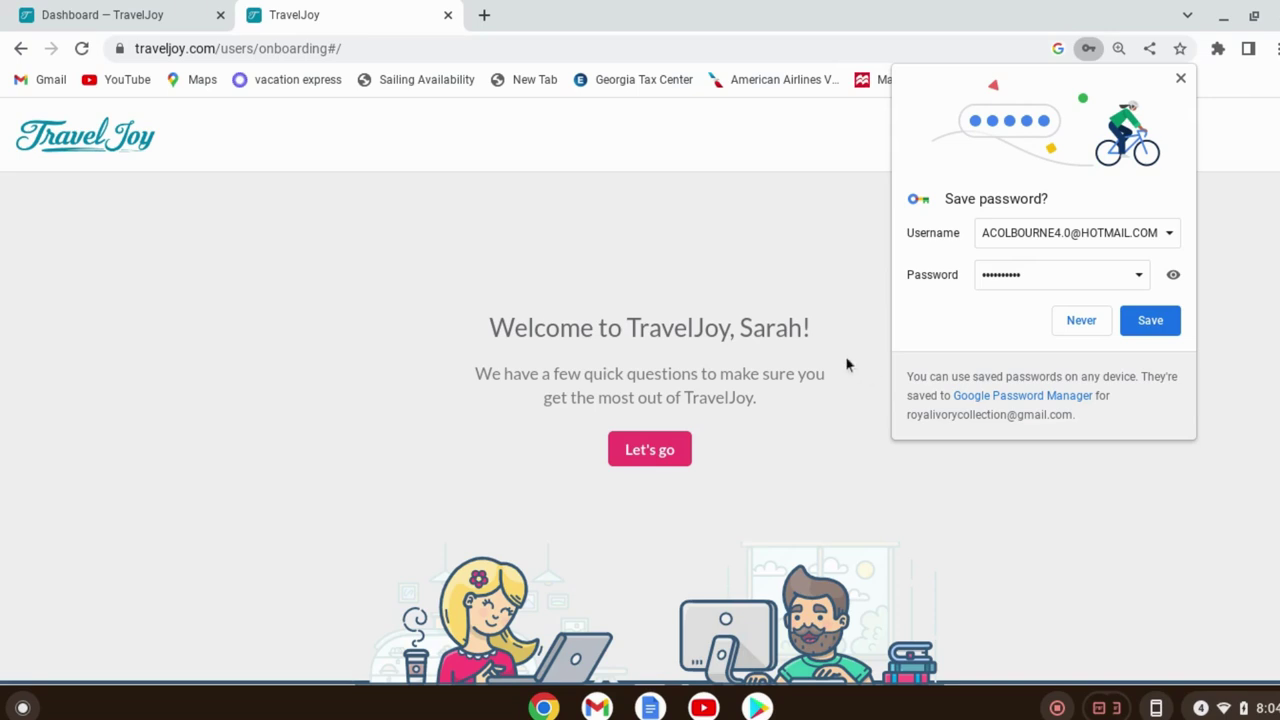
Decline saving the password, start onboarding, and select all six feature interests
click(1082, 321)
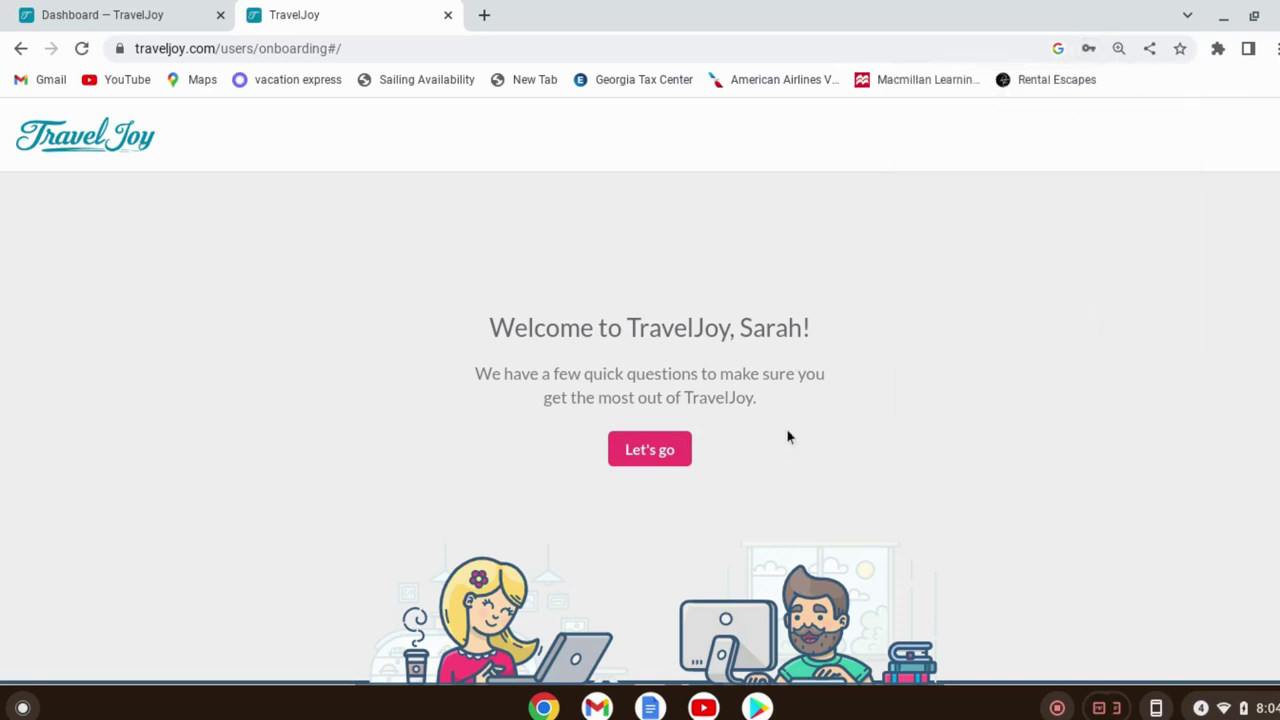
click(649, 452)
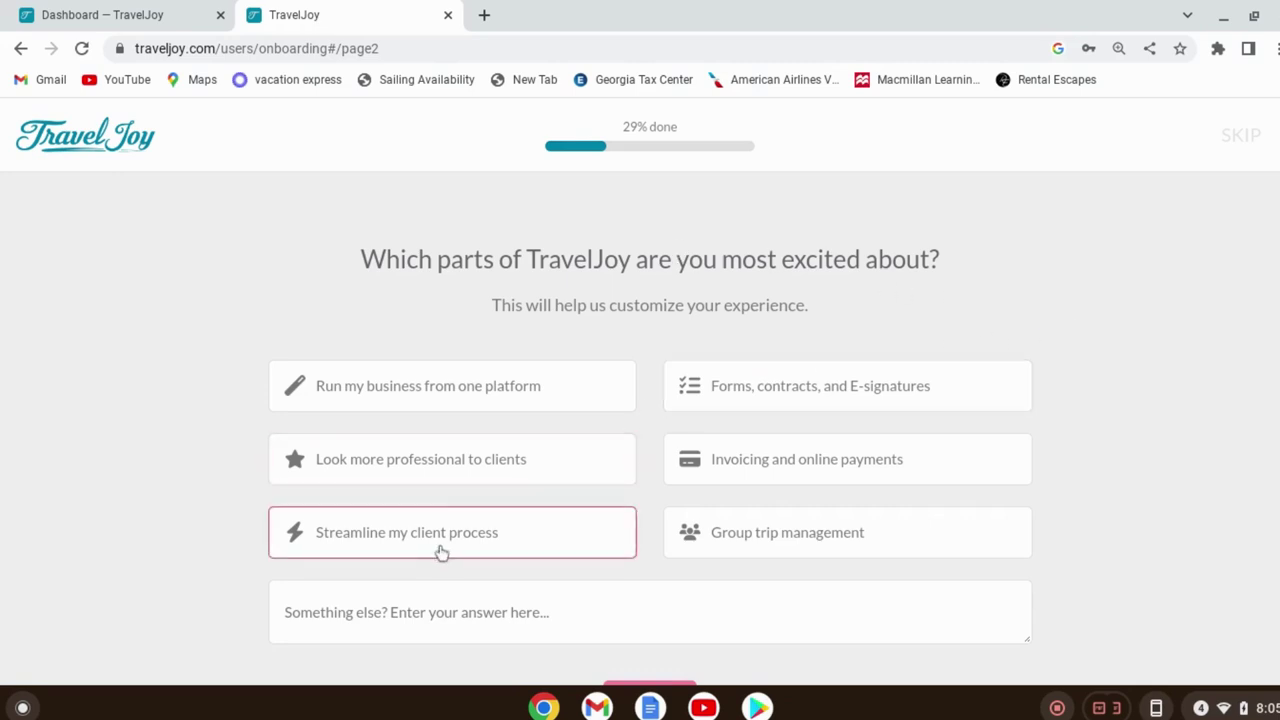
click(439, 391)
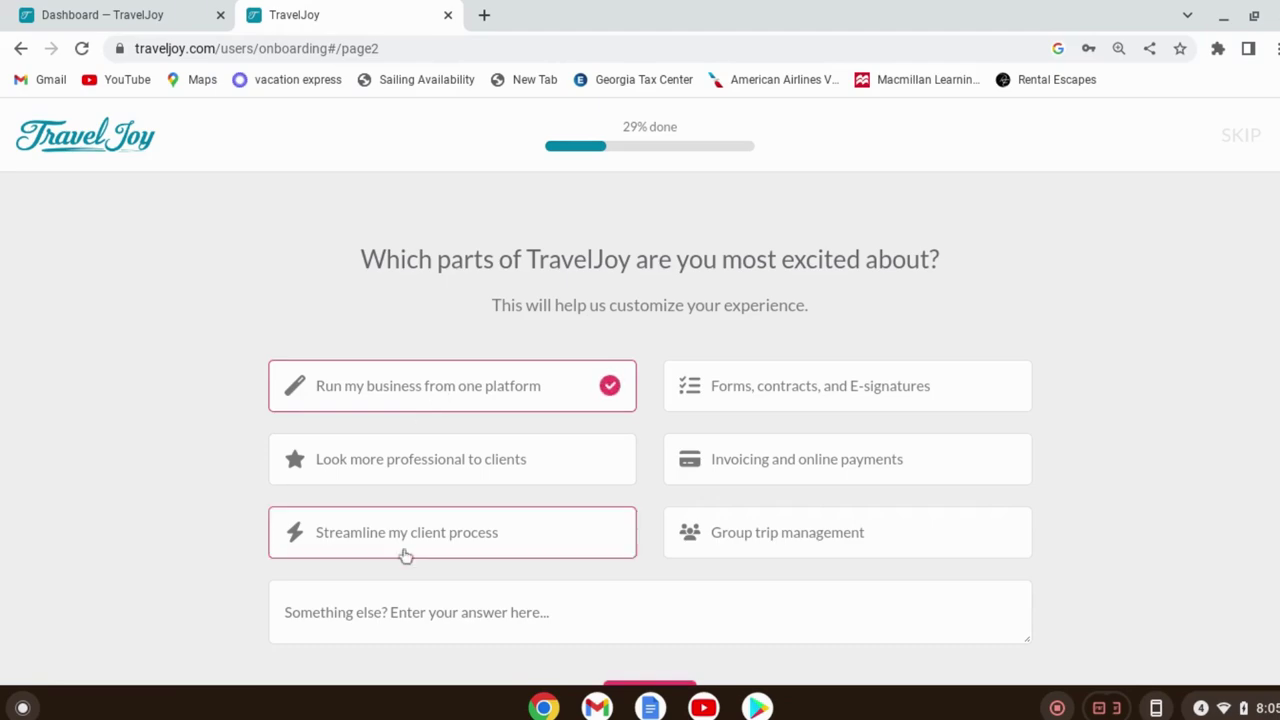
click(505, 467)
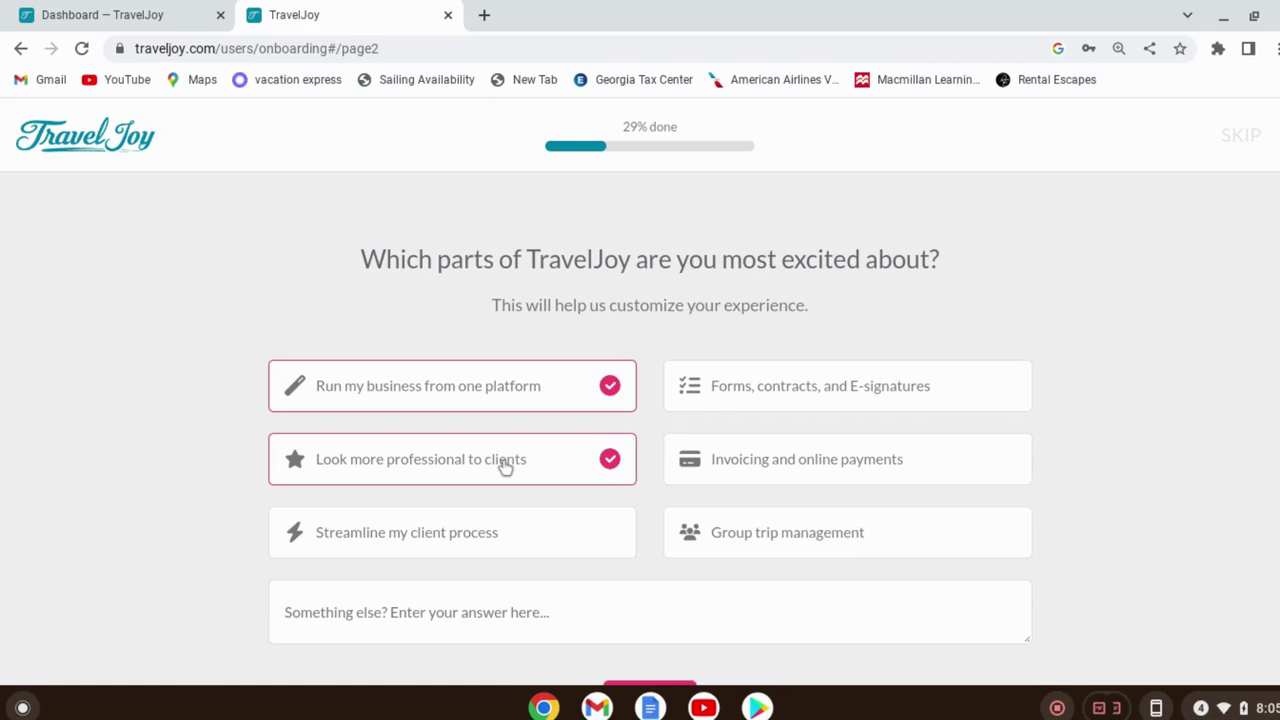
click(818, 386)
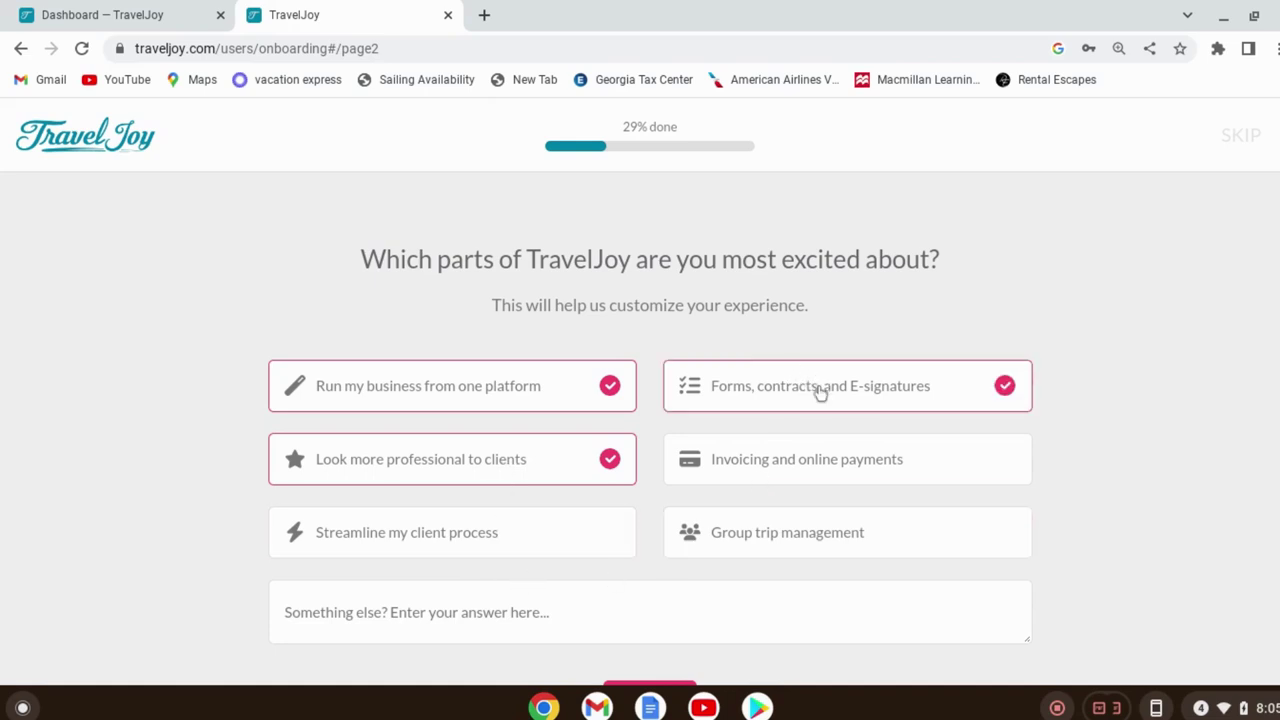
click(802, 468)
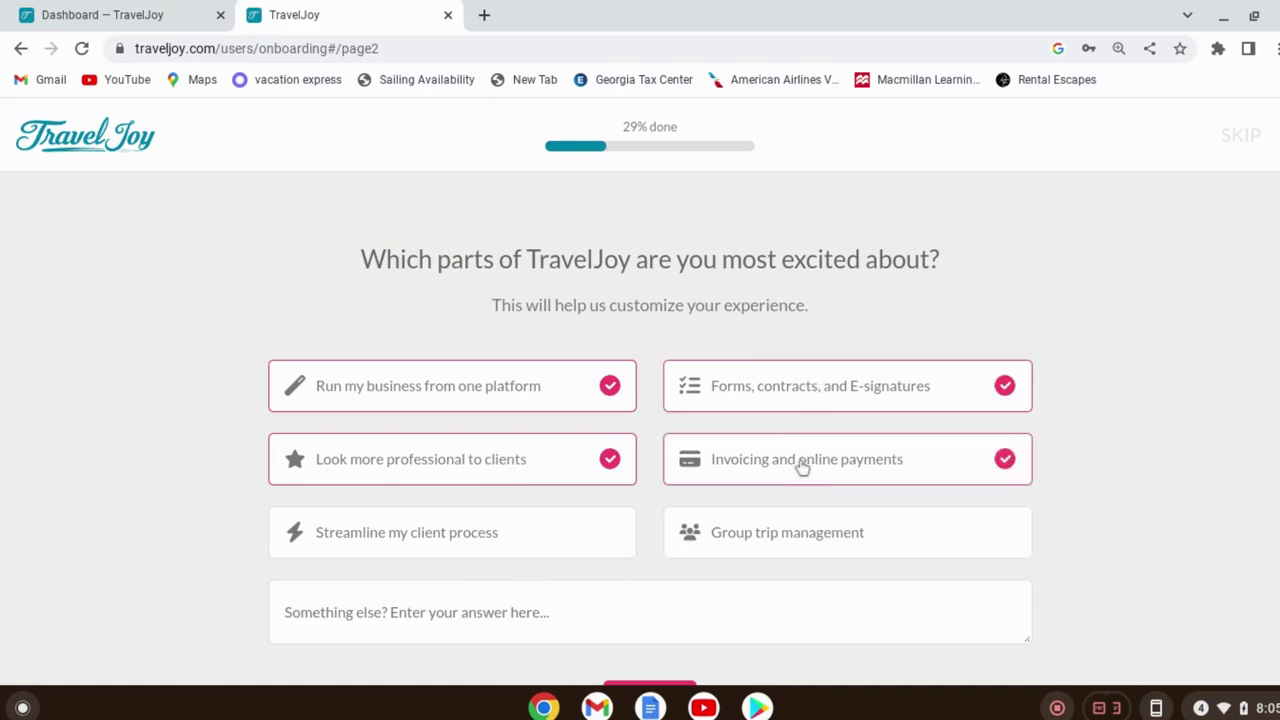
click(802, 532)
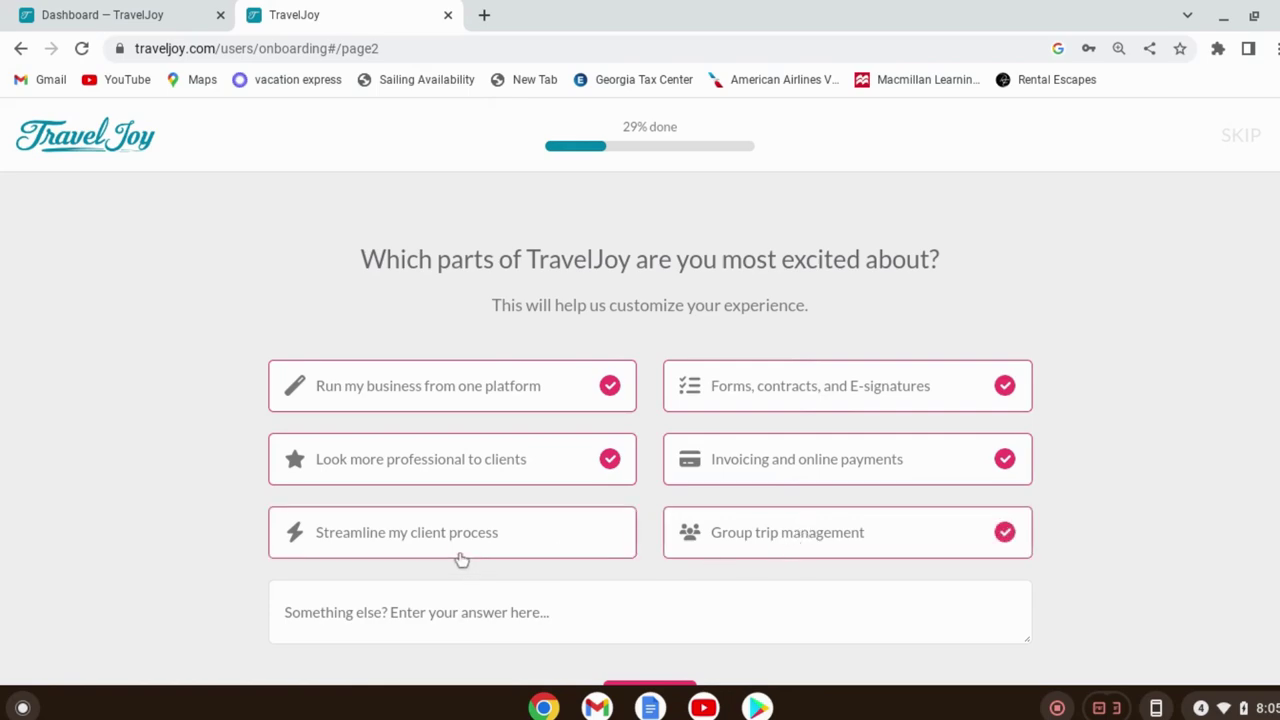
click(404, 541)
scroll(1074, 383, down, 2)
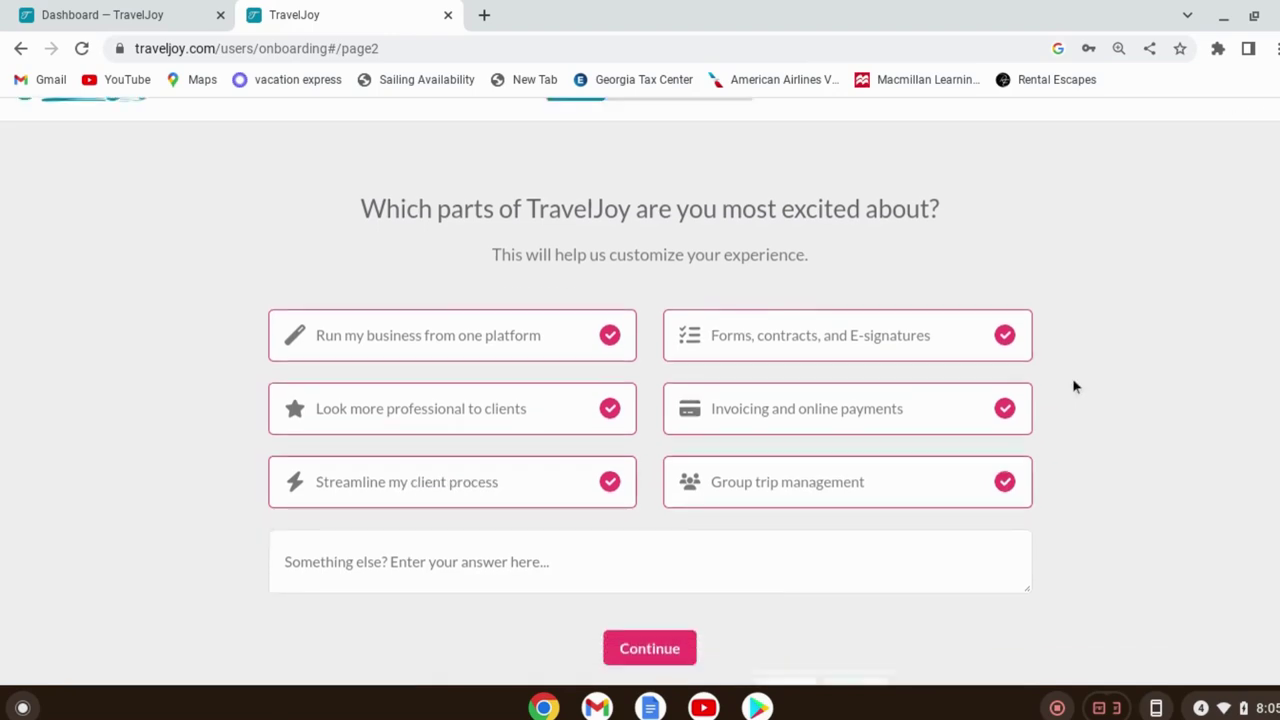
click(658, 518)
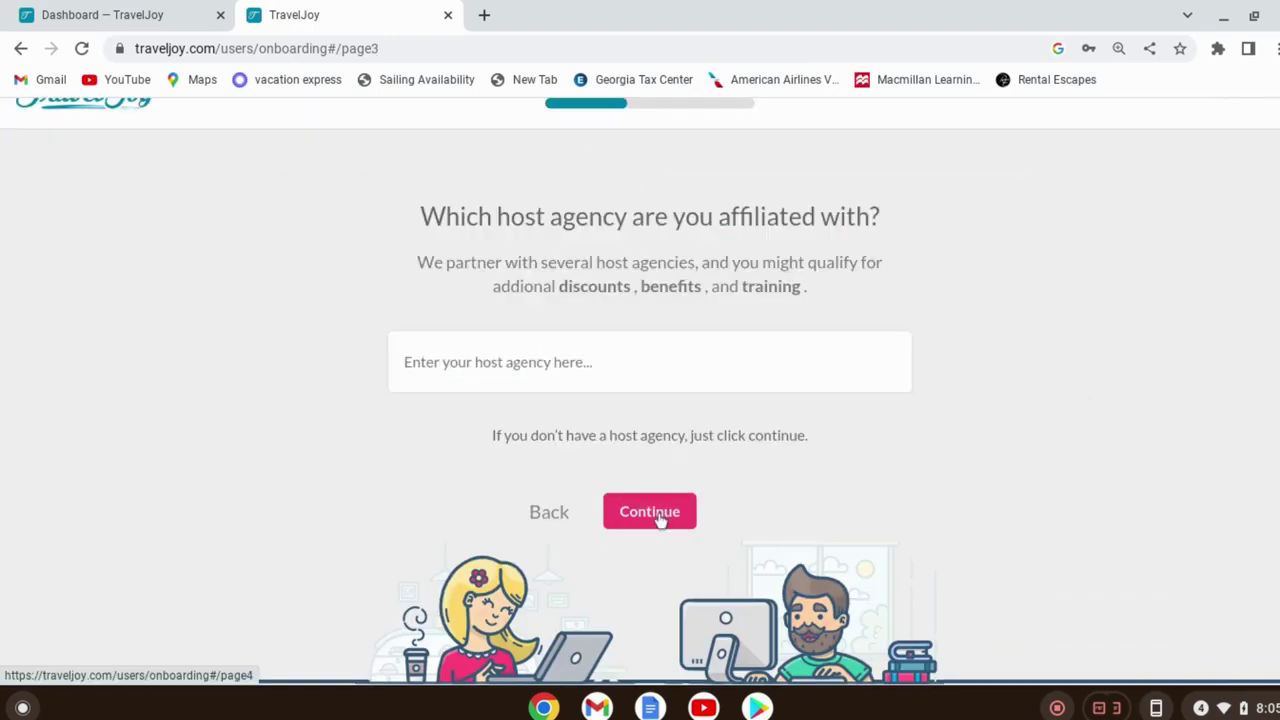
Enter Inteletravel as the host agency and continue
click(583, 357)
text(In)
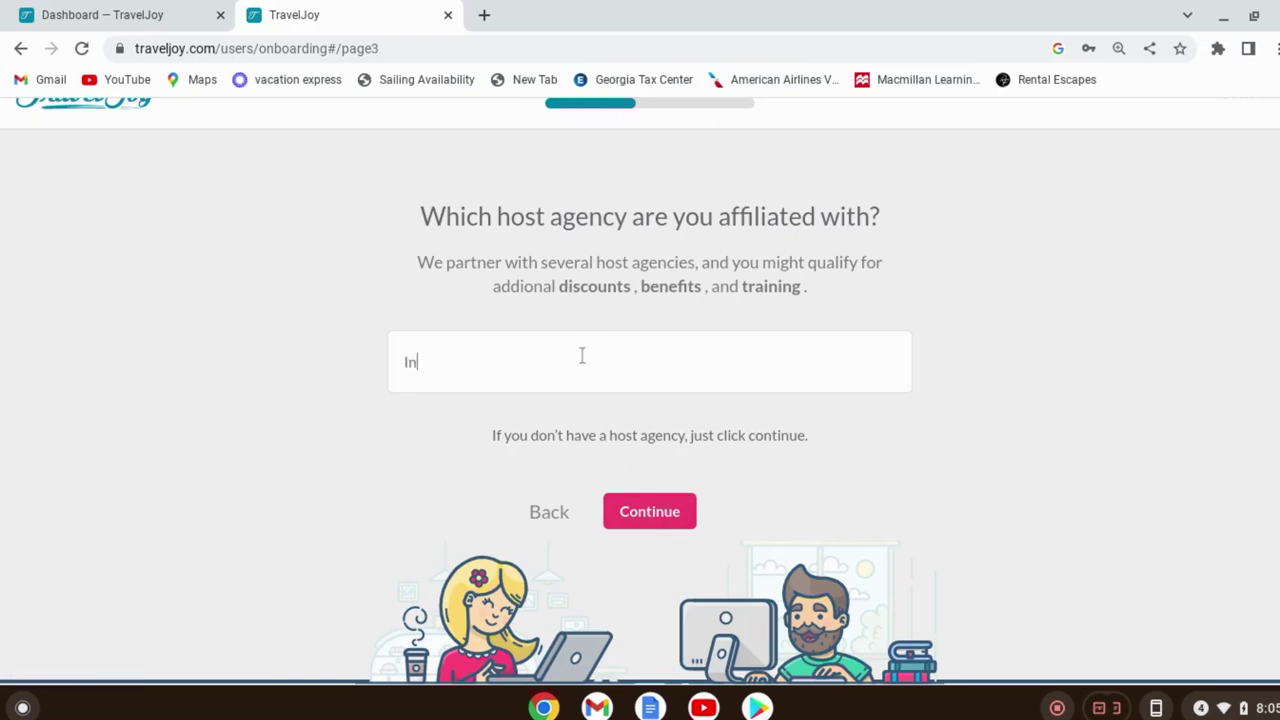
text(teletravel)
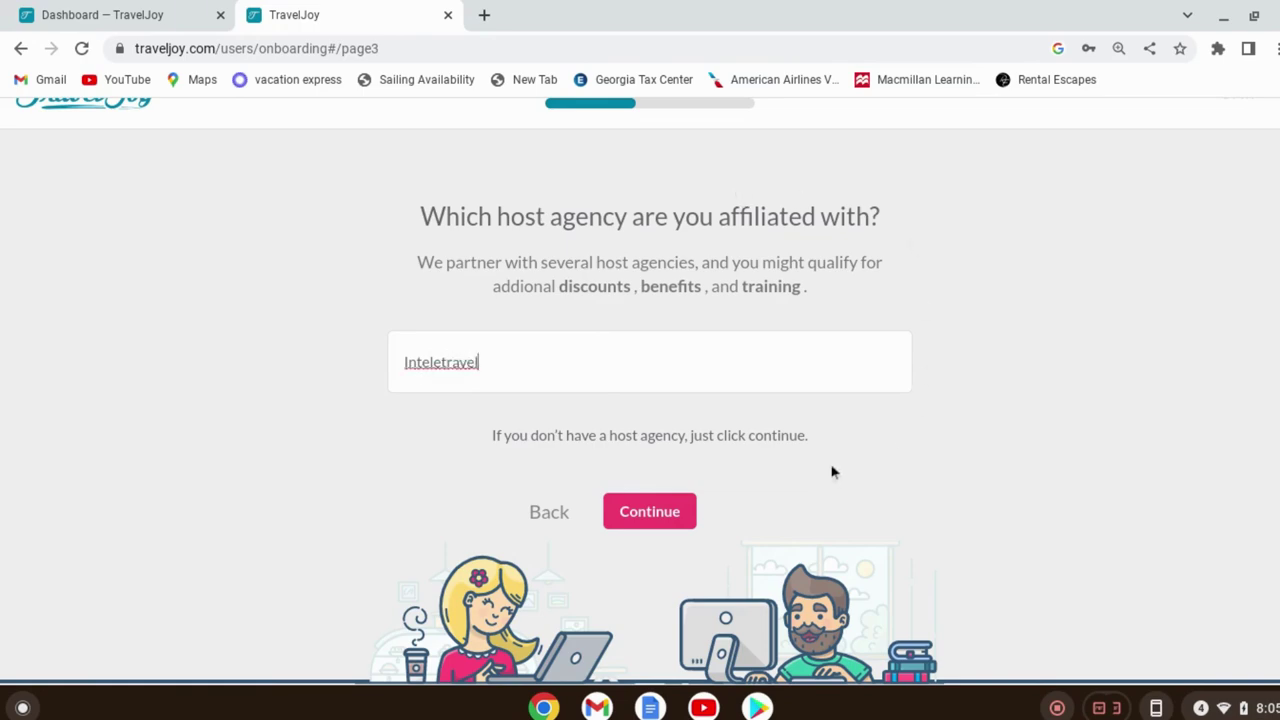
click(678, 531)
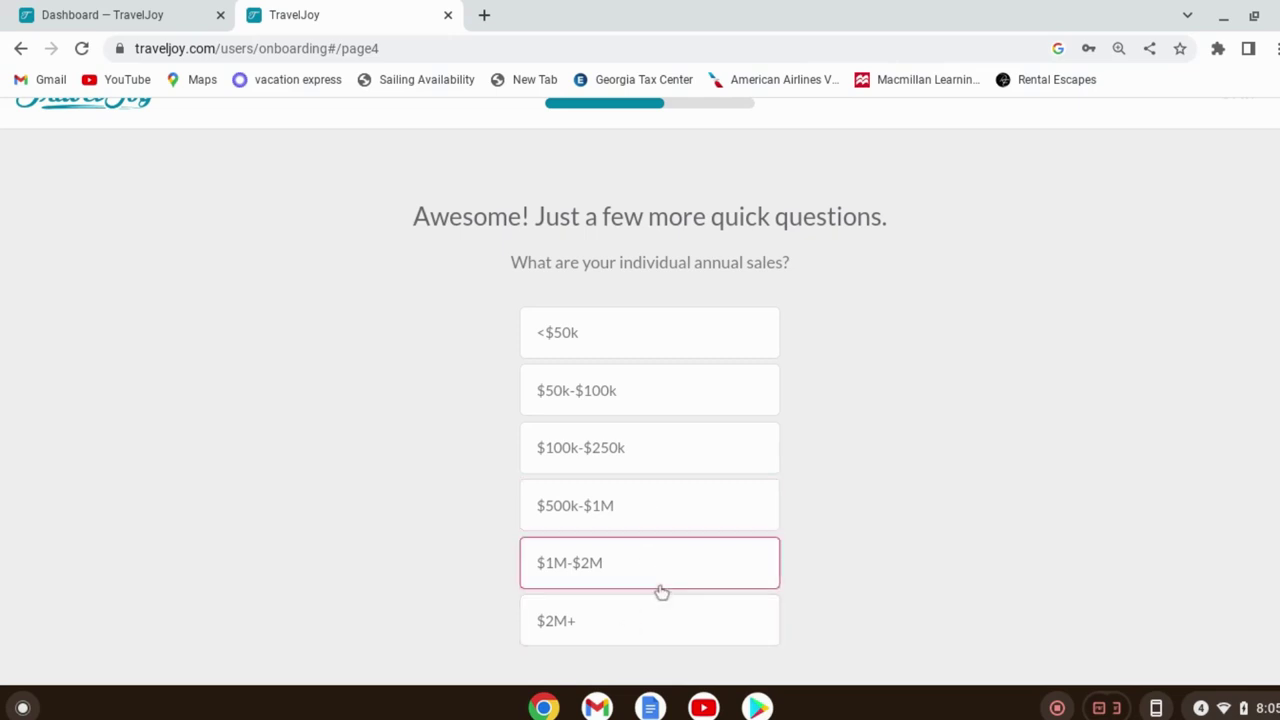
Answer $2M+ for annual sales and 50+ for trips per month
click(640, 620)
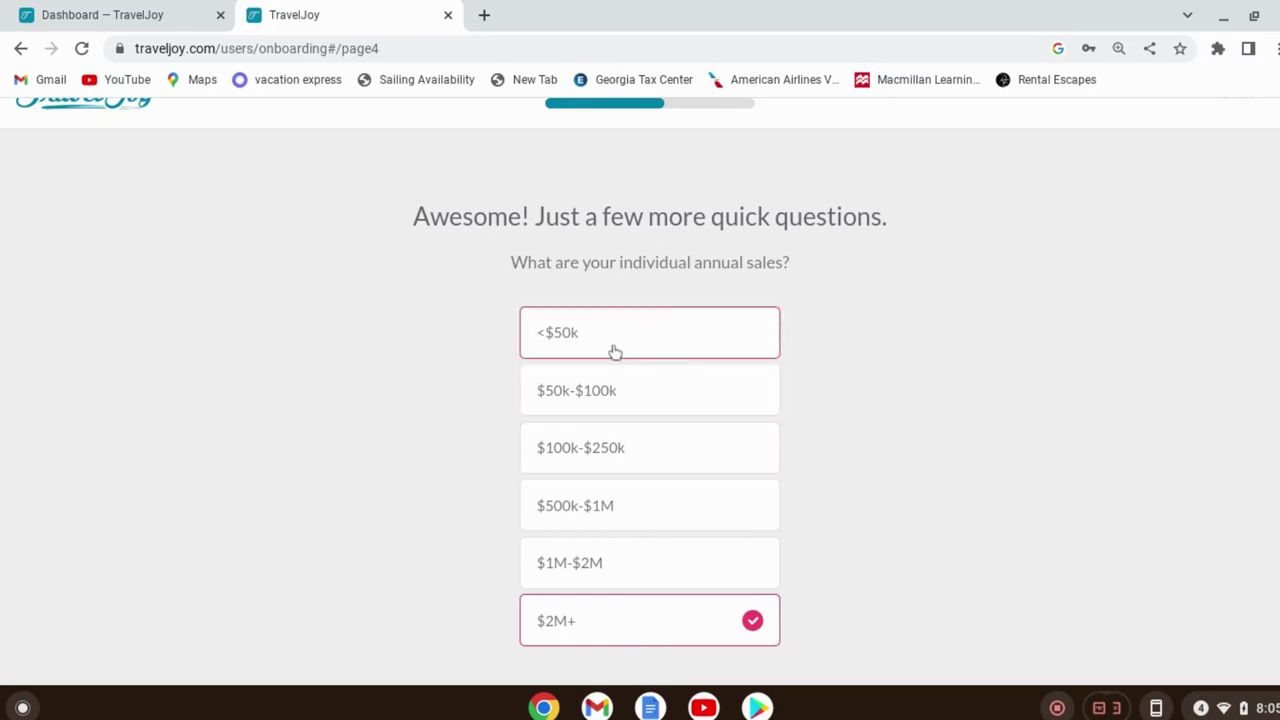
scroll(1055, 450, down, 2)
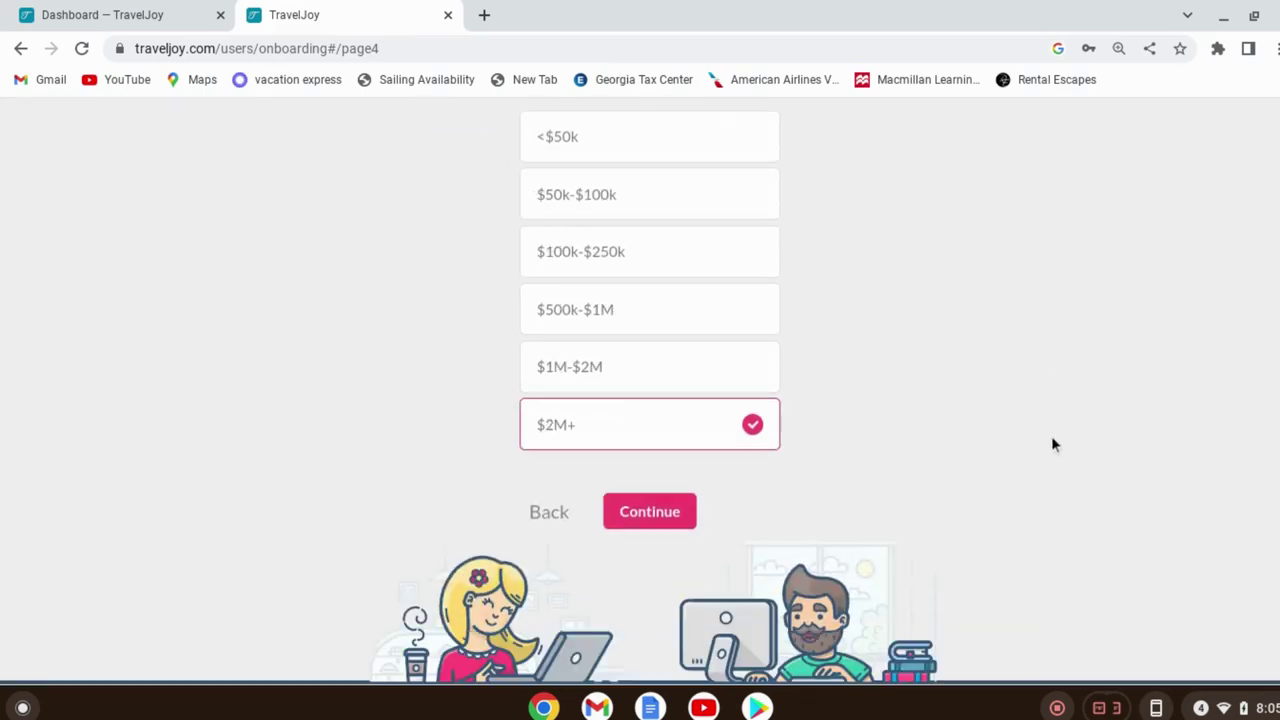
click(675, 513)
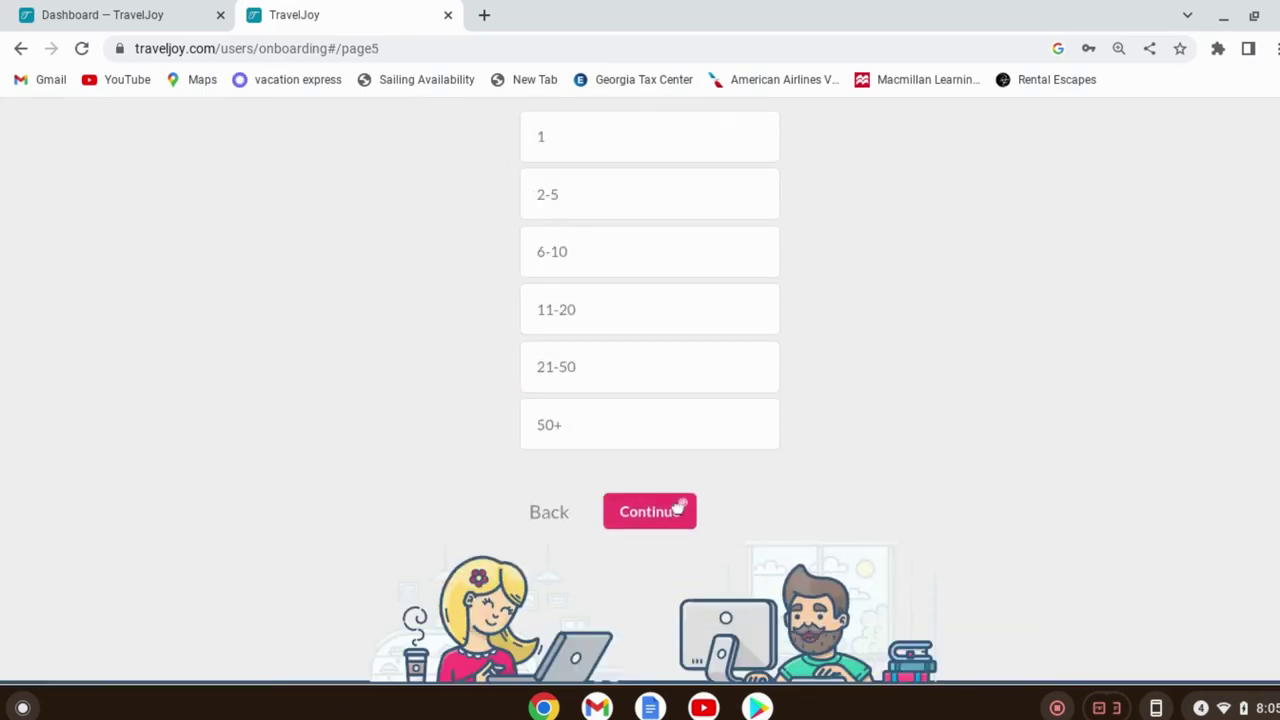
scroll(723, 305, up, 3)
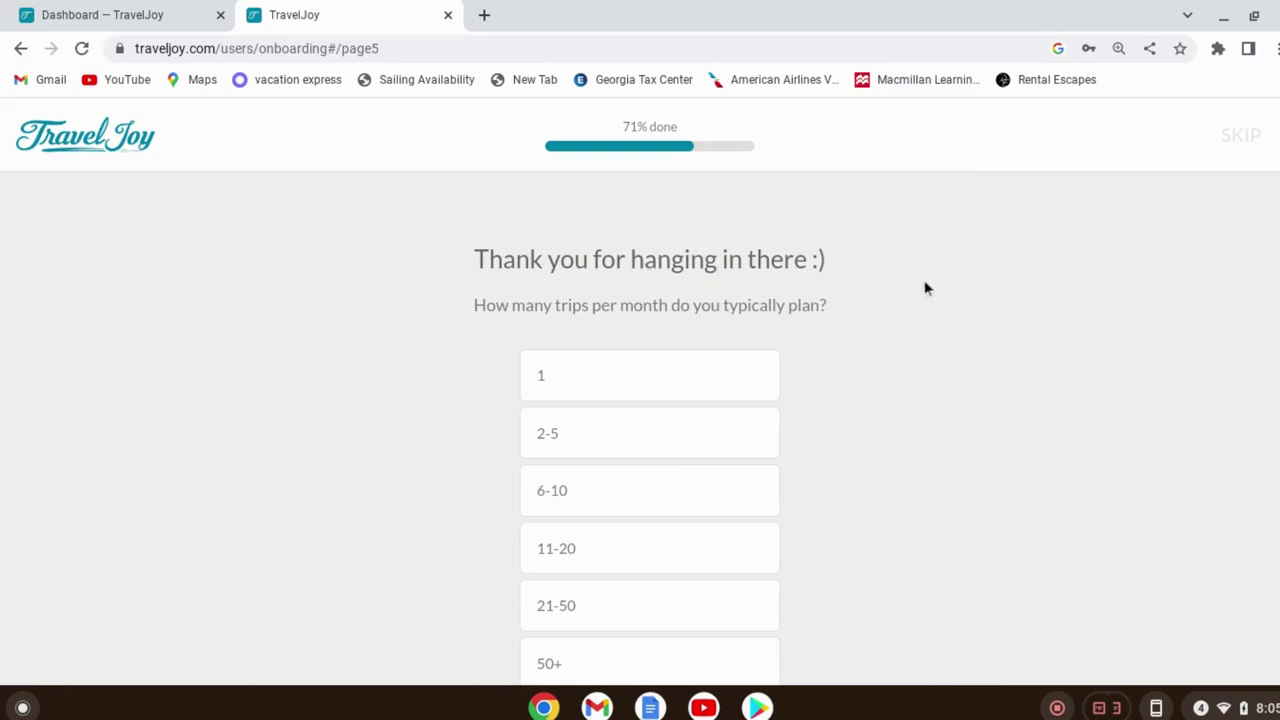
scroll(806, 446, down, 1)
click(646, 563)
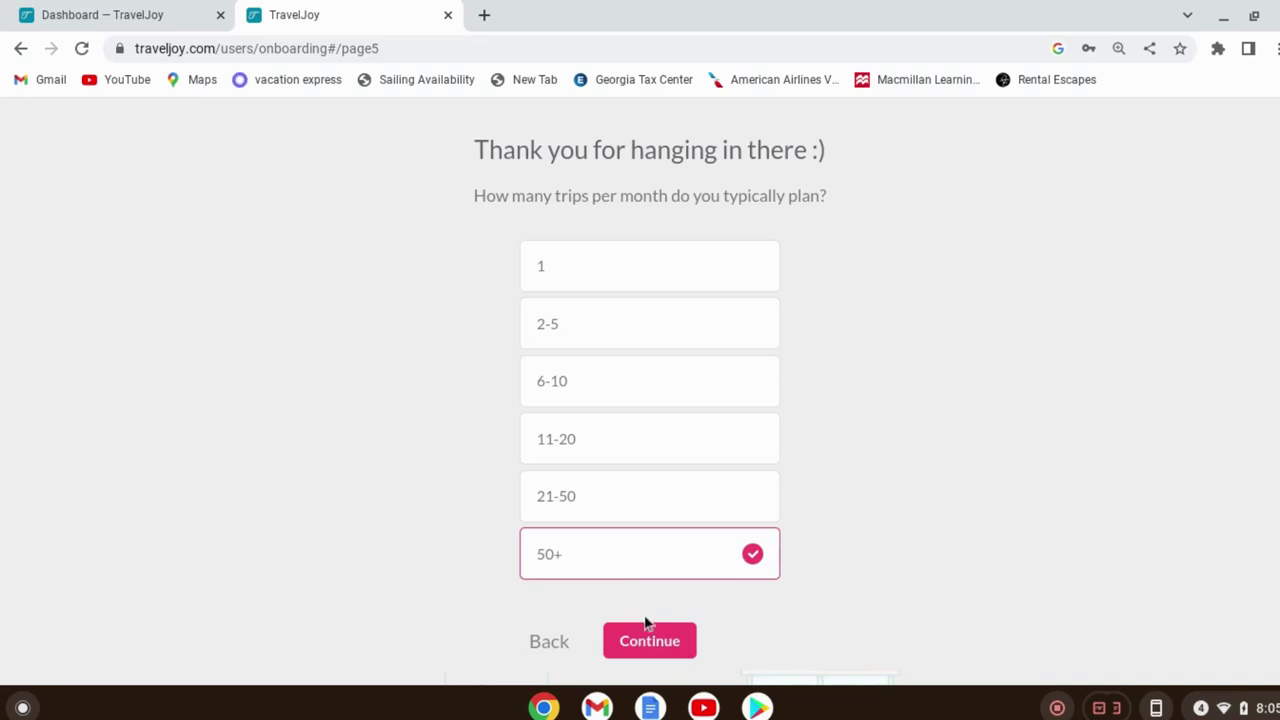
click(648, 642)
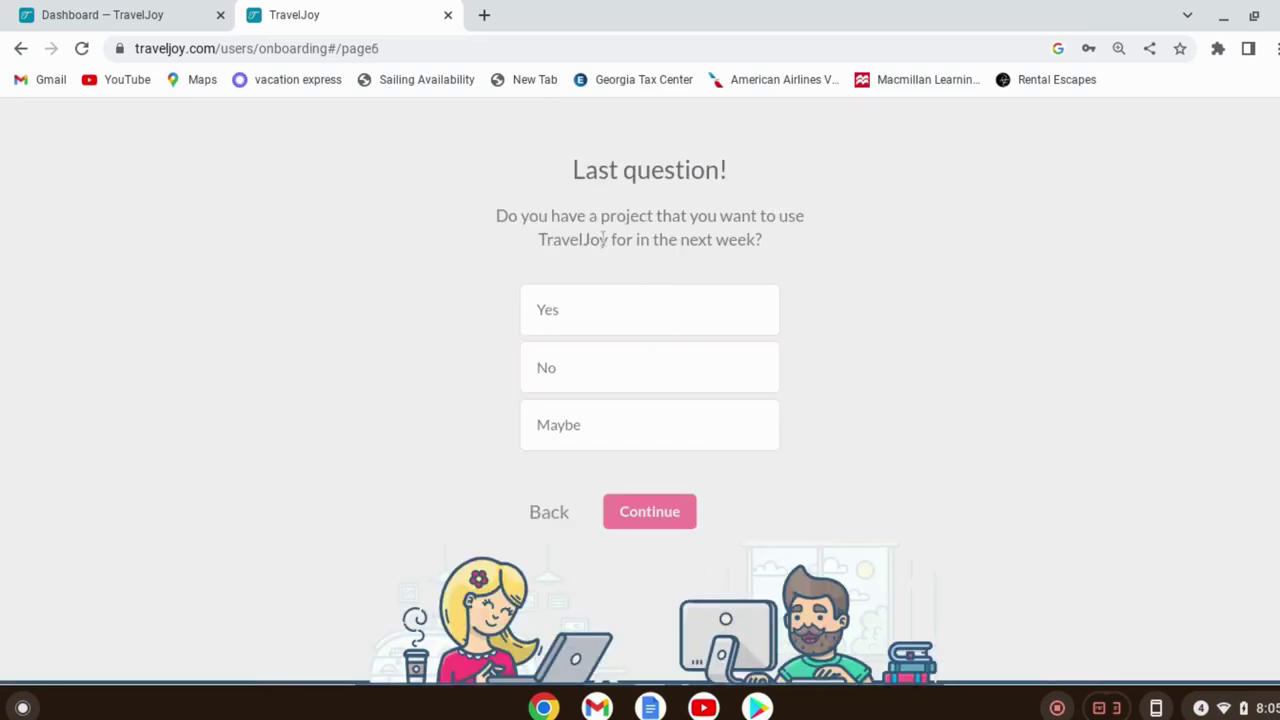
Answer Yes to having a project planned and finish onboarding
click(530, 378)
click(609, 320)
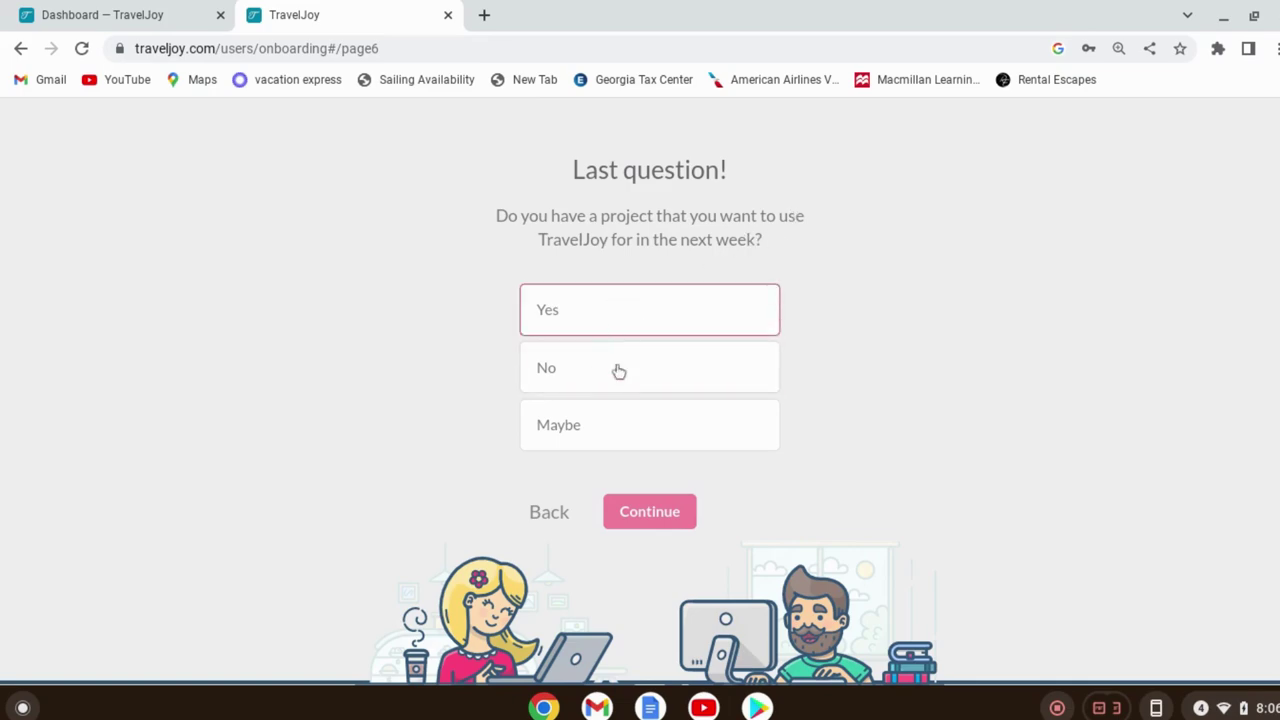
click(649, 512)
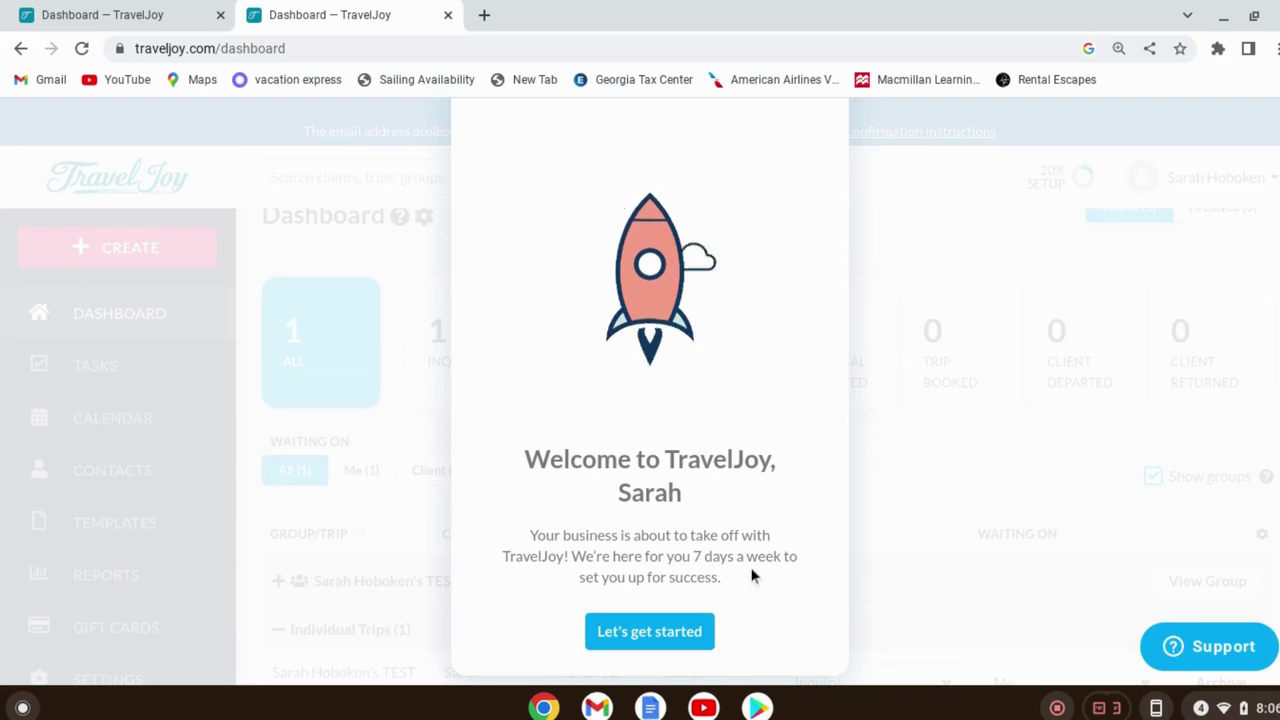
Dismiss the welcome message and expand the 'Set up your brand' and 'See the client experience' checklist items
click(672, 632)
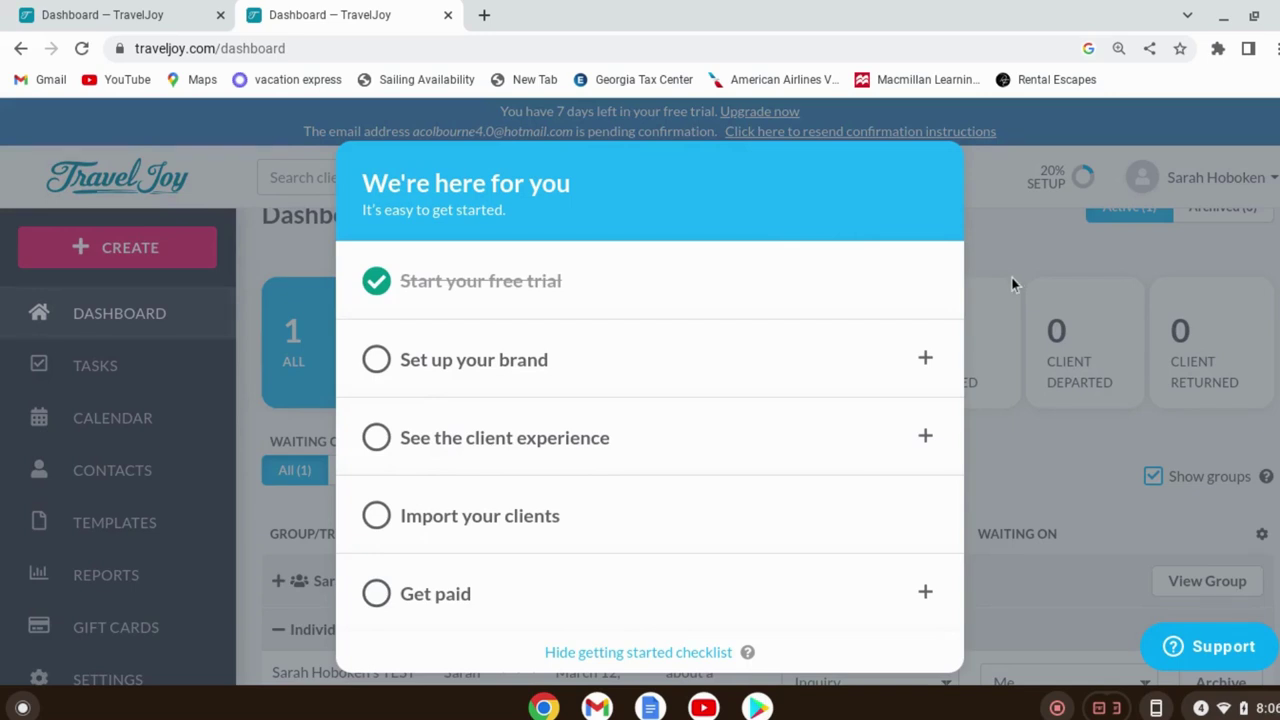
click(497, 360)
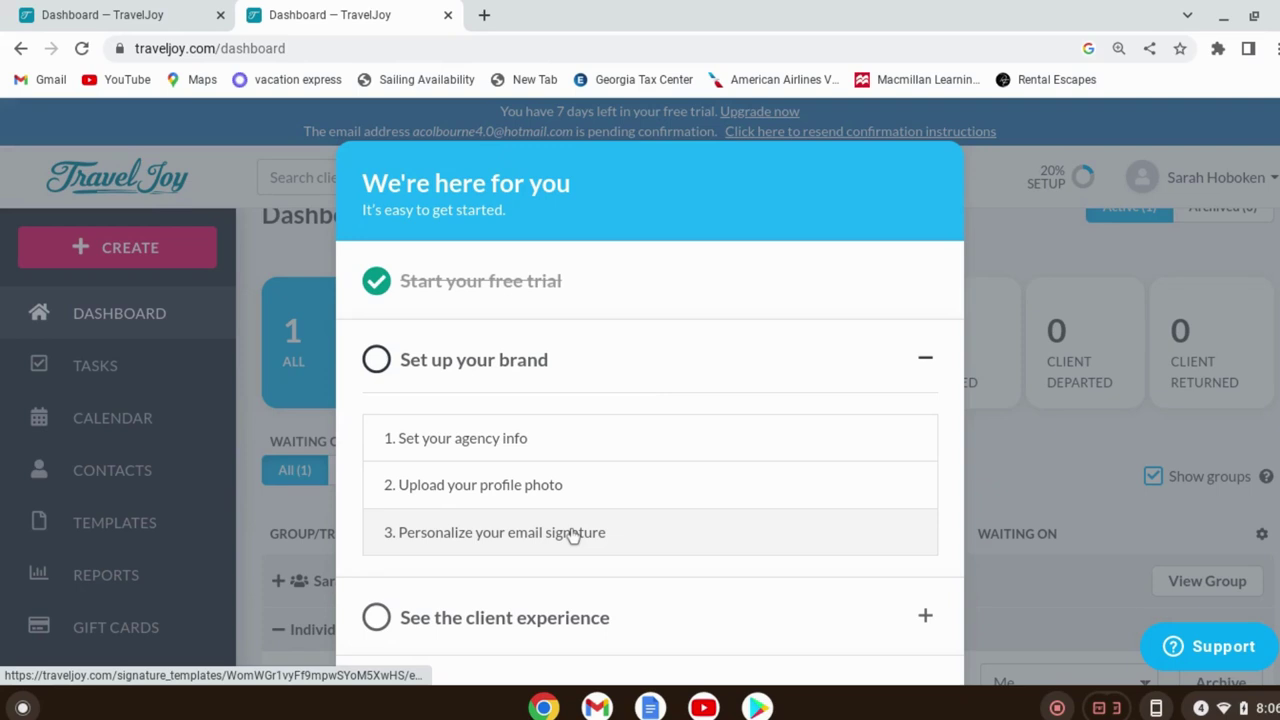
scroll(686, 449, down, 2)
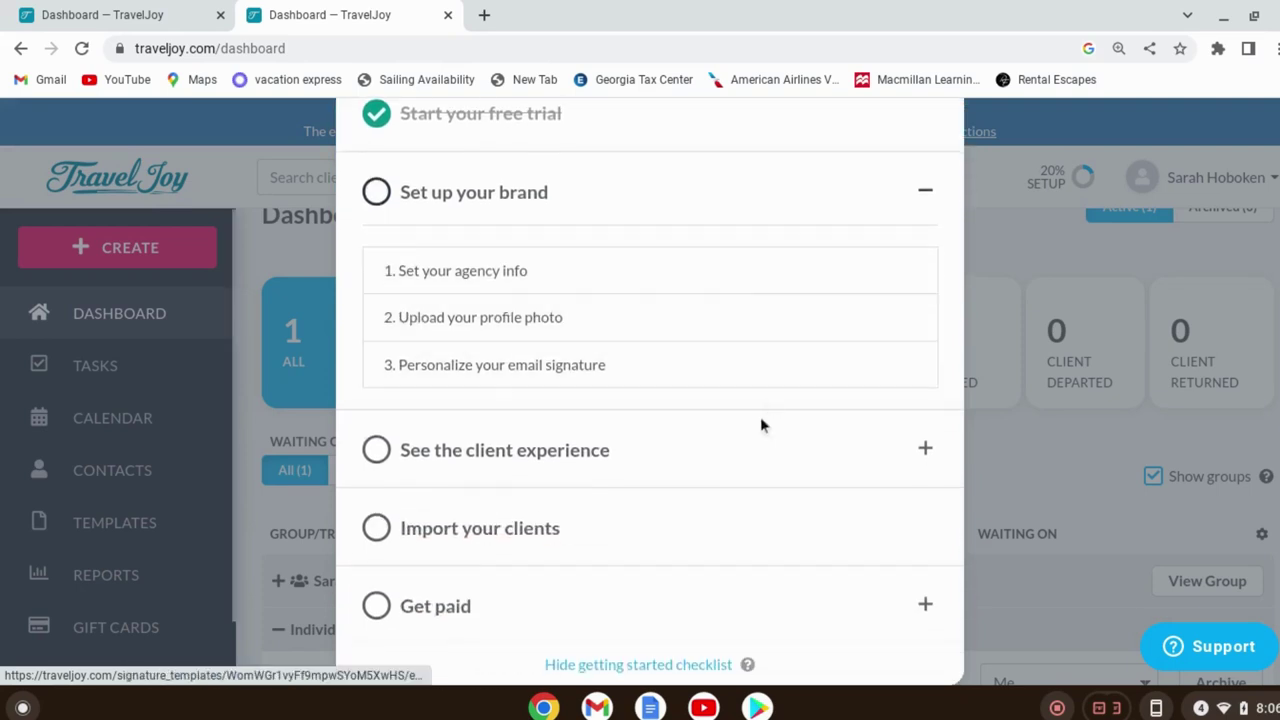
click(814, 464)
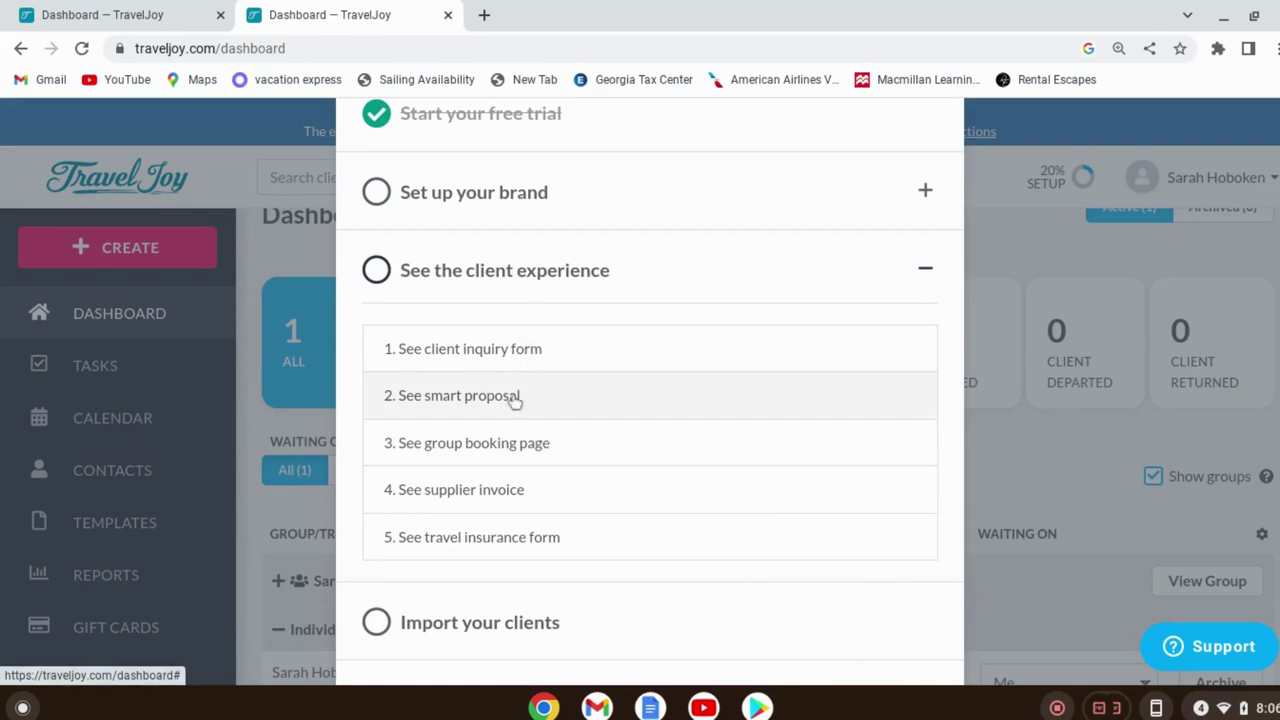
scroll(780, 300, down, 1)
Start 'Import your clients' from the checklist, then close its dialog to reach Contacts
click(686, 533)
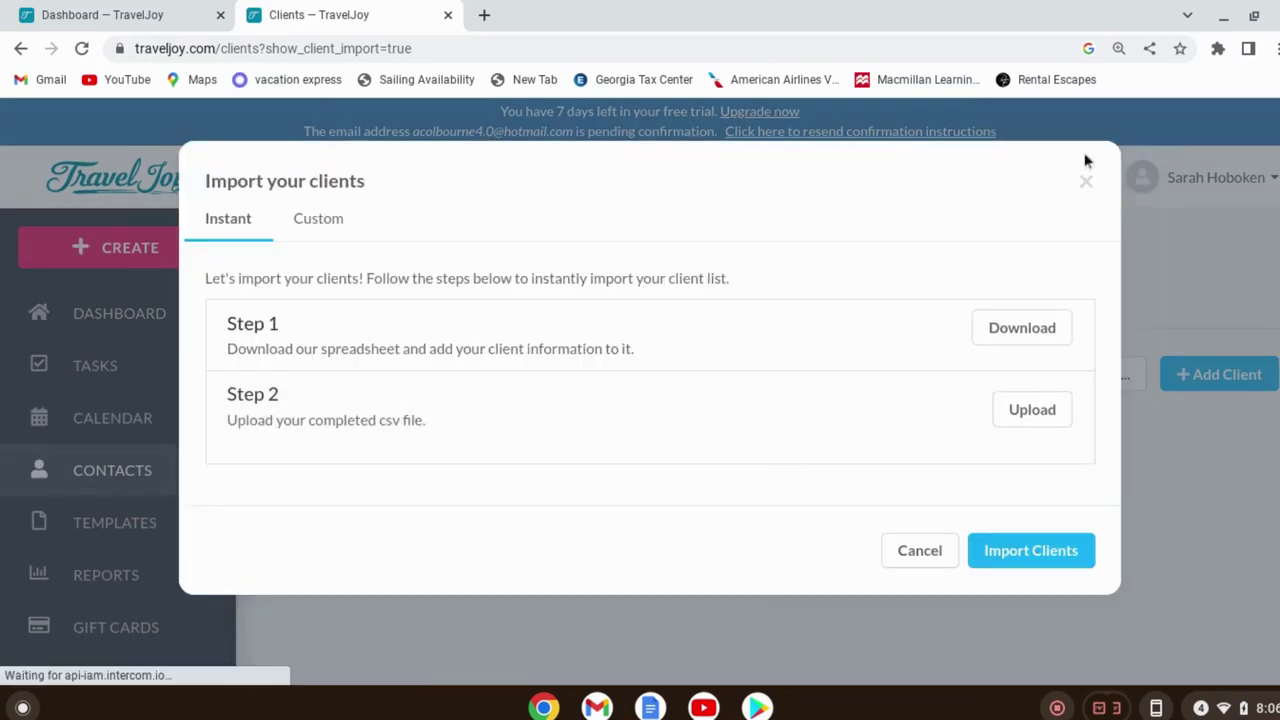
click(1086, 185)
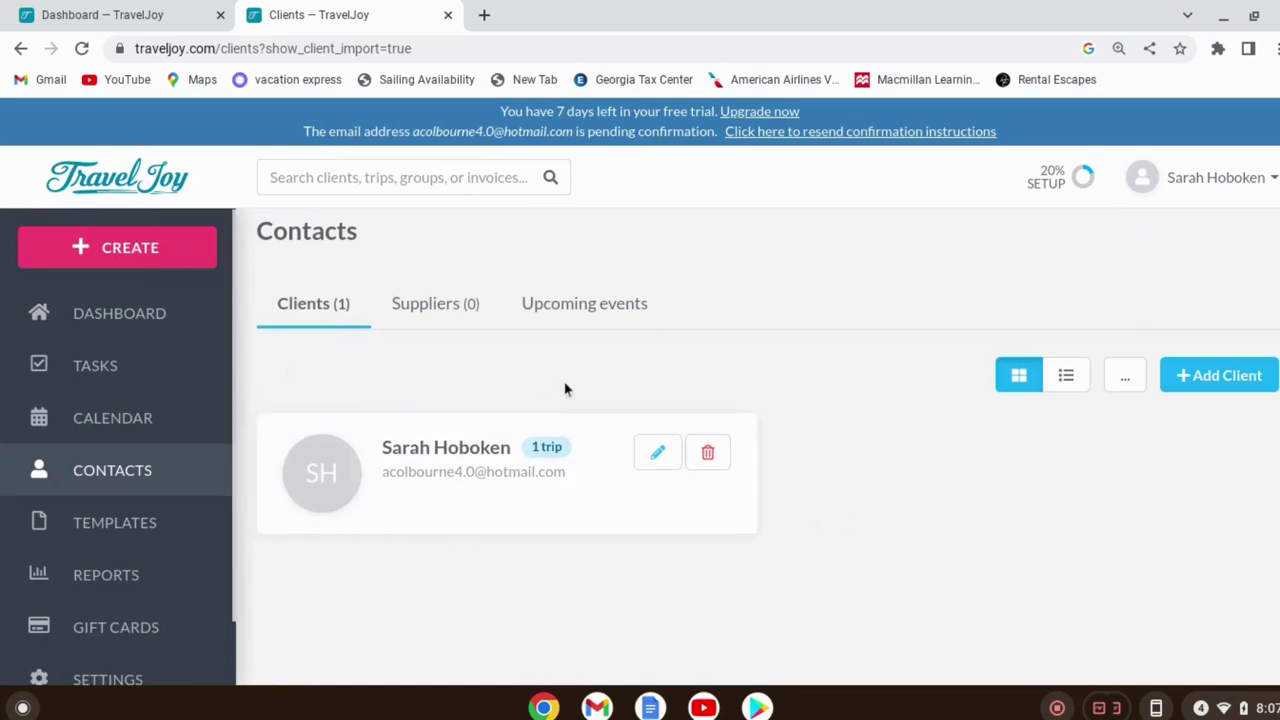
scroll(566, 389, up, 1)
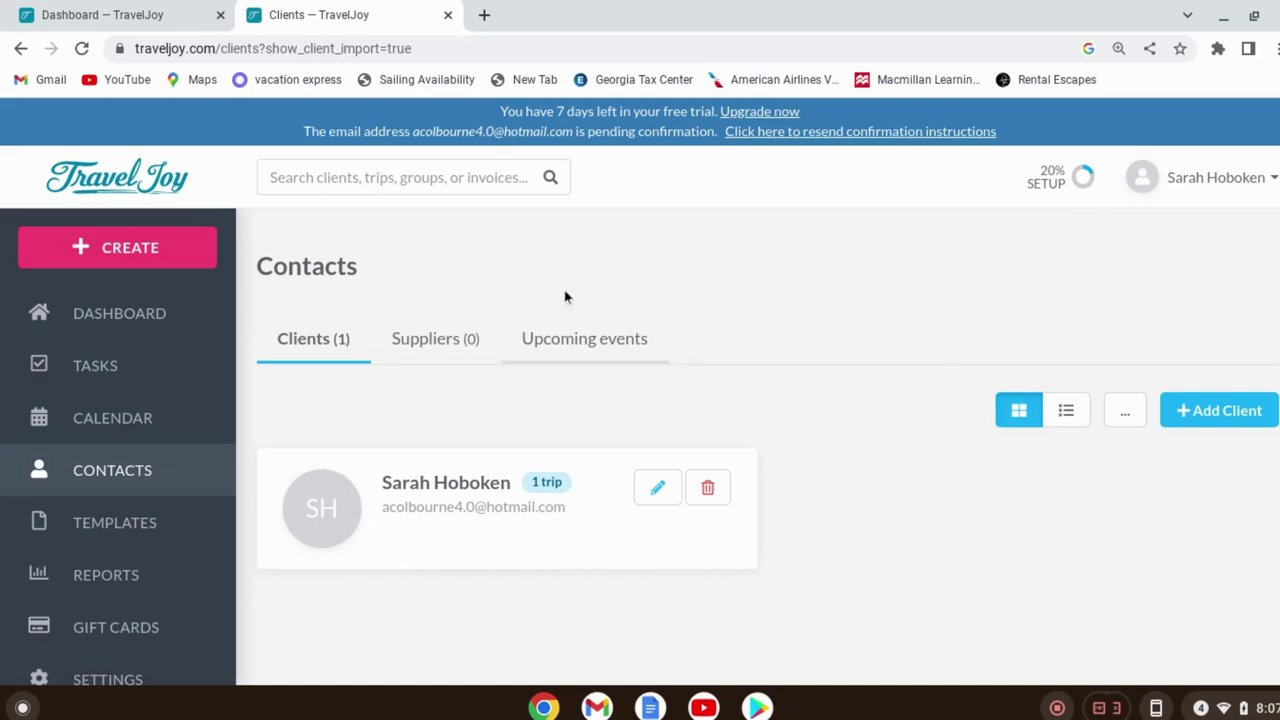
Expand Templates in the sidebar and open Forms to list the 9 default form templates
click(100, 256)
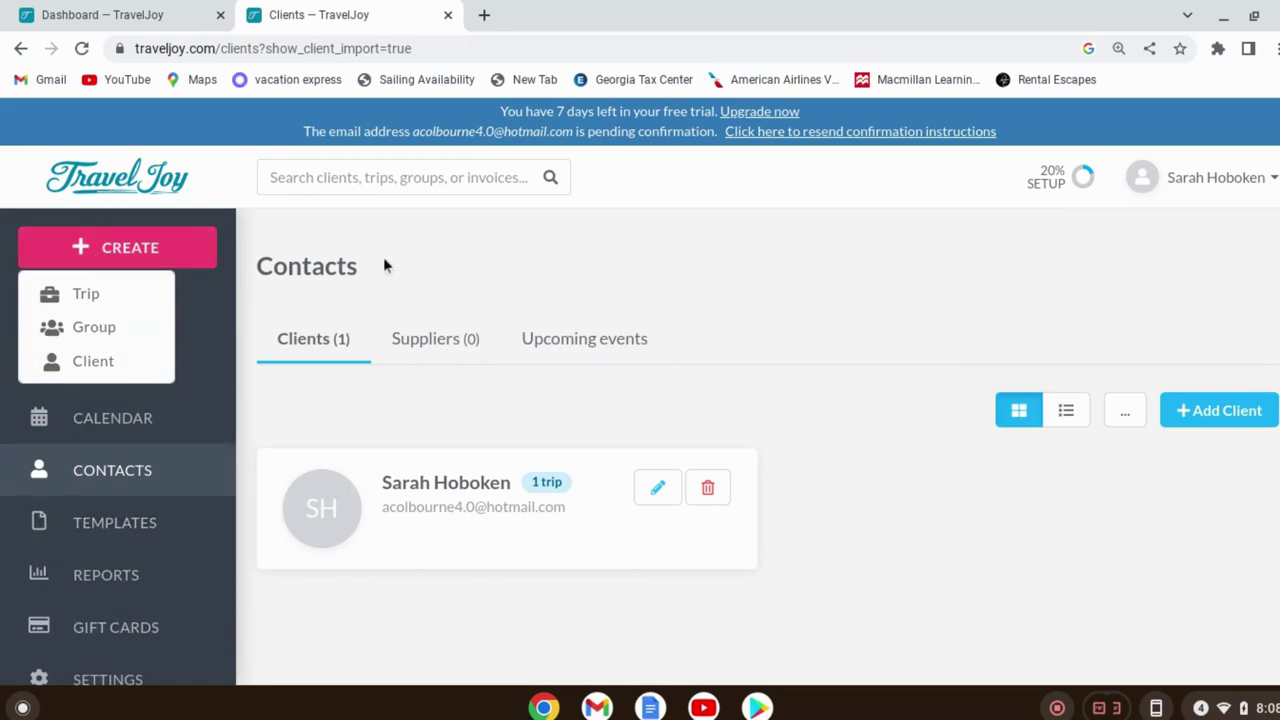
click(455, 258)
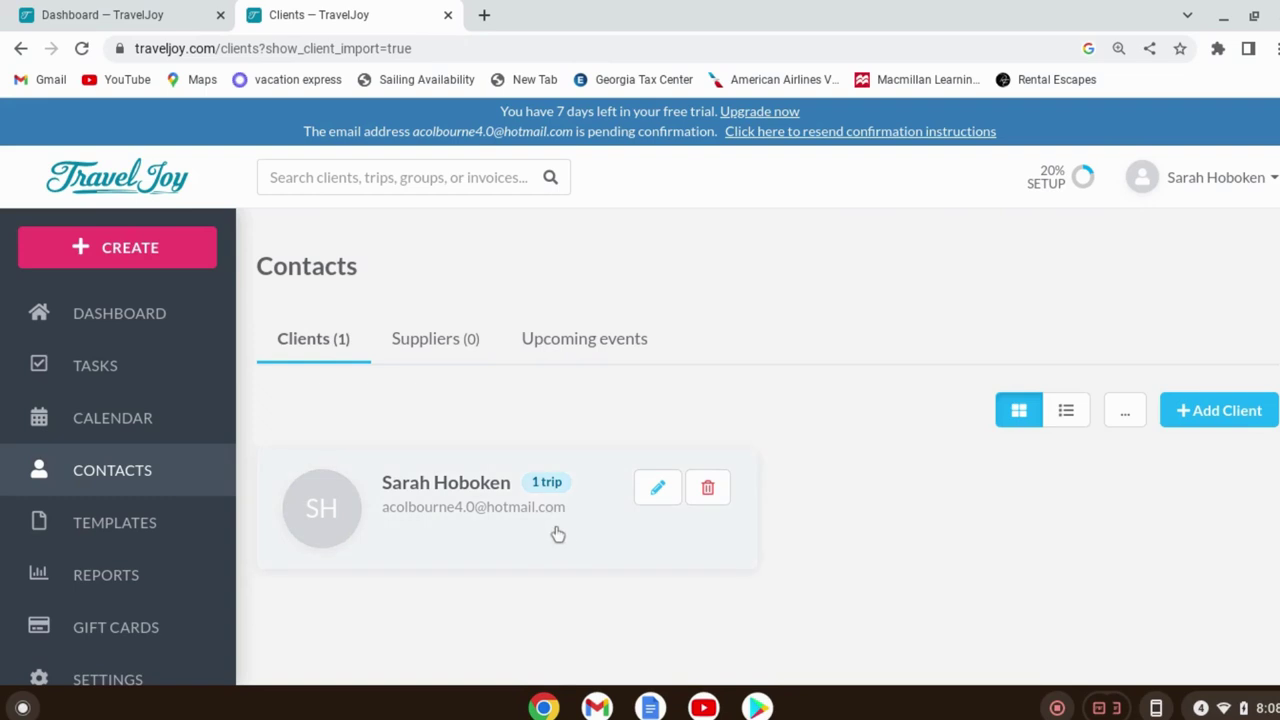
click(118, 533)
click(80, 531)
click(80, 531)
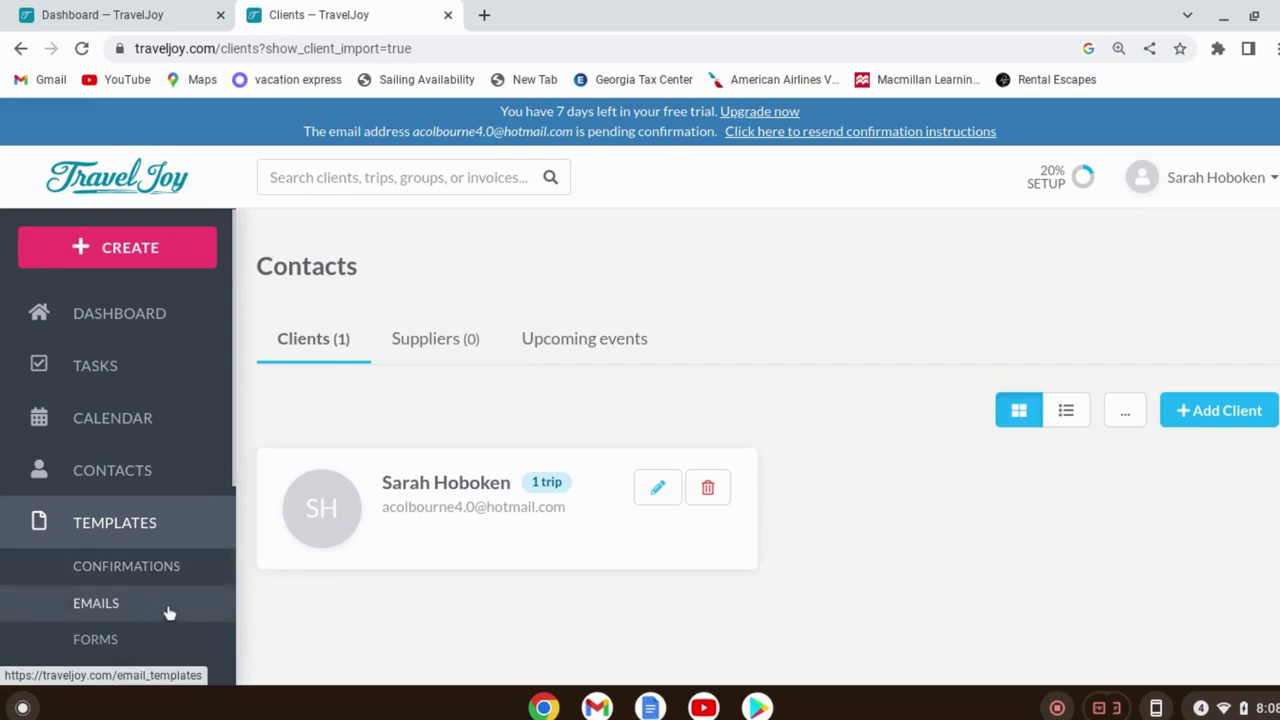
scroll(189, 597, down, 3)
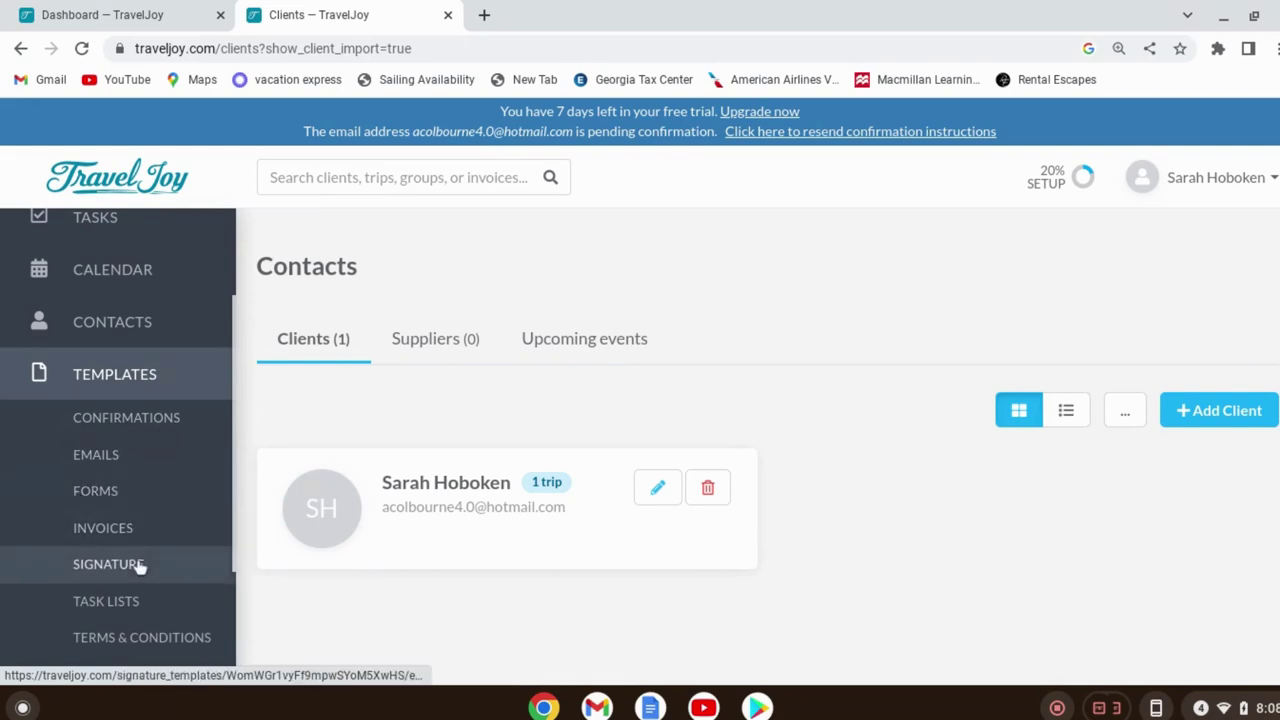
scroll(140, 640, down, 1)
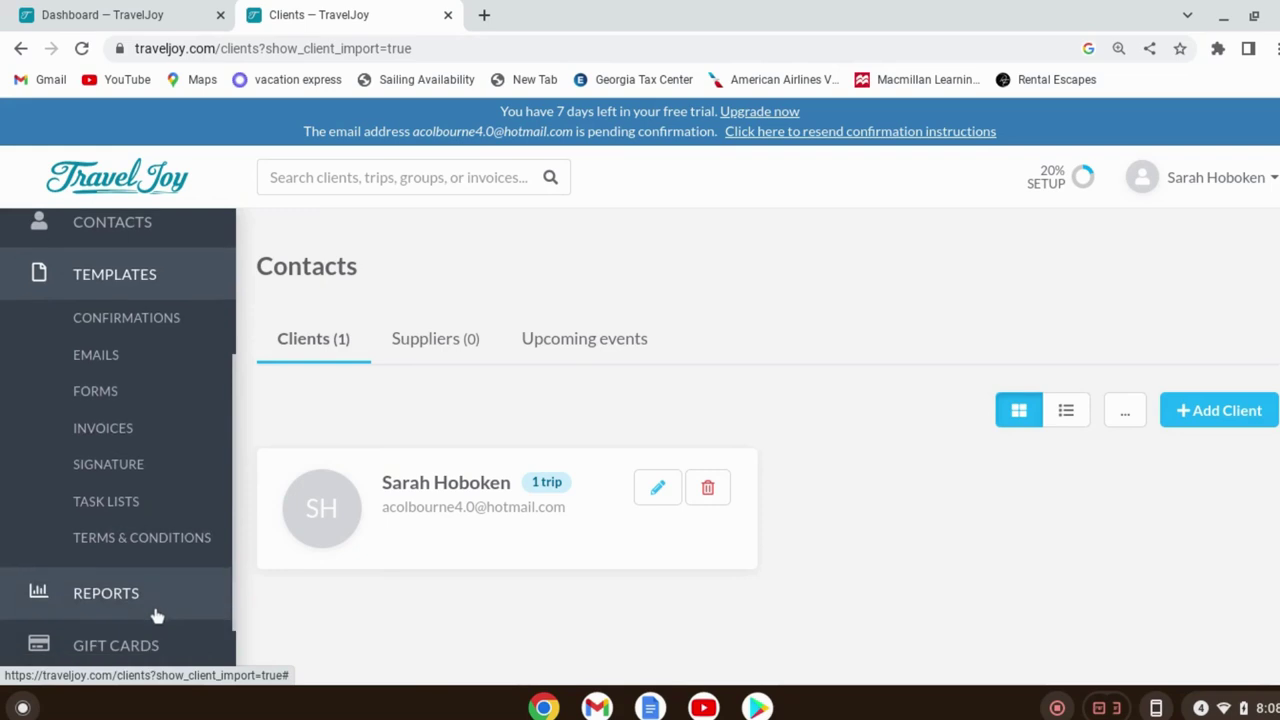
click(141, 391)
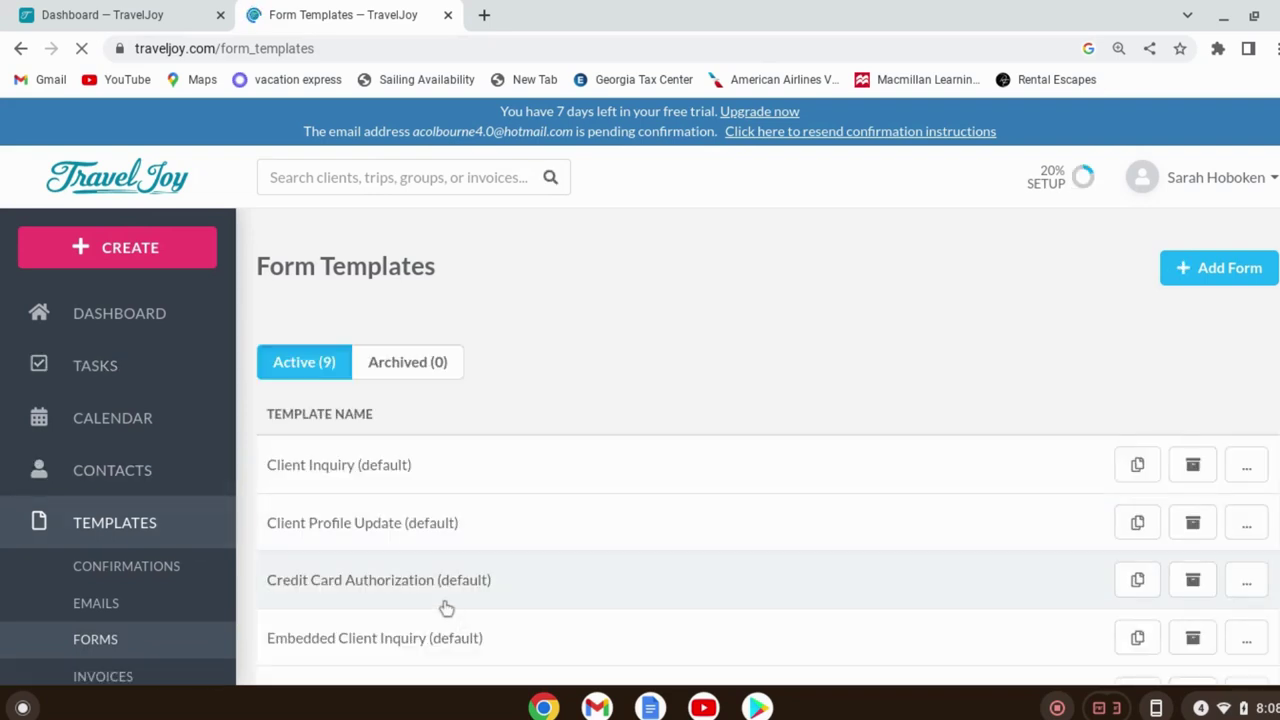
Open the Client Inquiry (default) template from the Form Templates list
scroll(445, 598, down, 2)
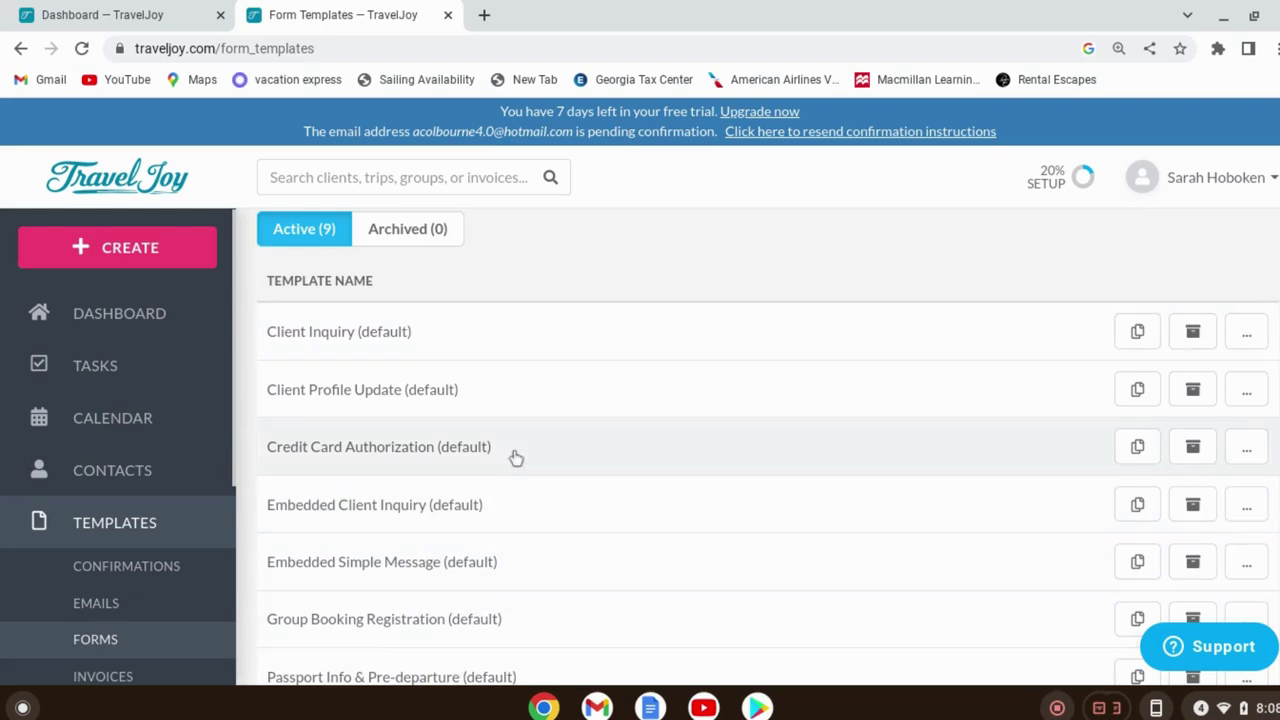
scroll(514, 460, down, 3)
scroll(500, 571, up, 5)
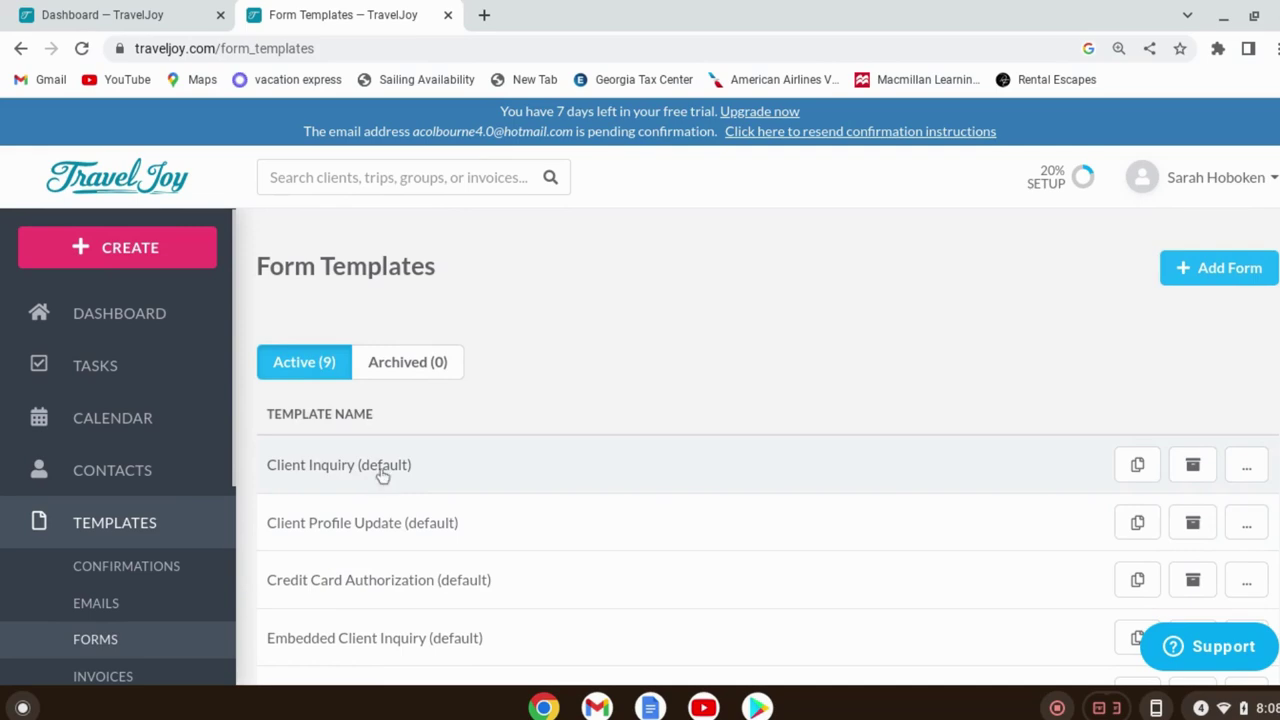
click(1138, 470)
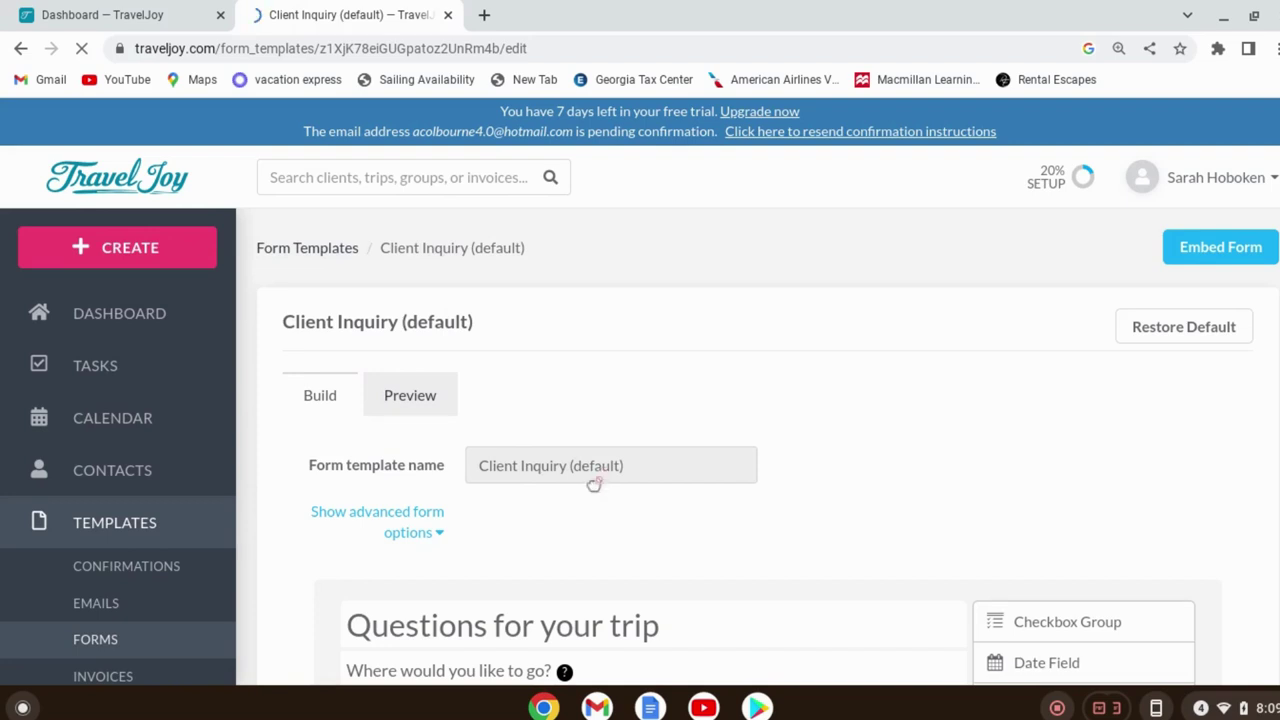
scroll(917, 386, down, 6)
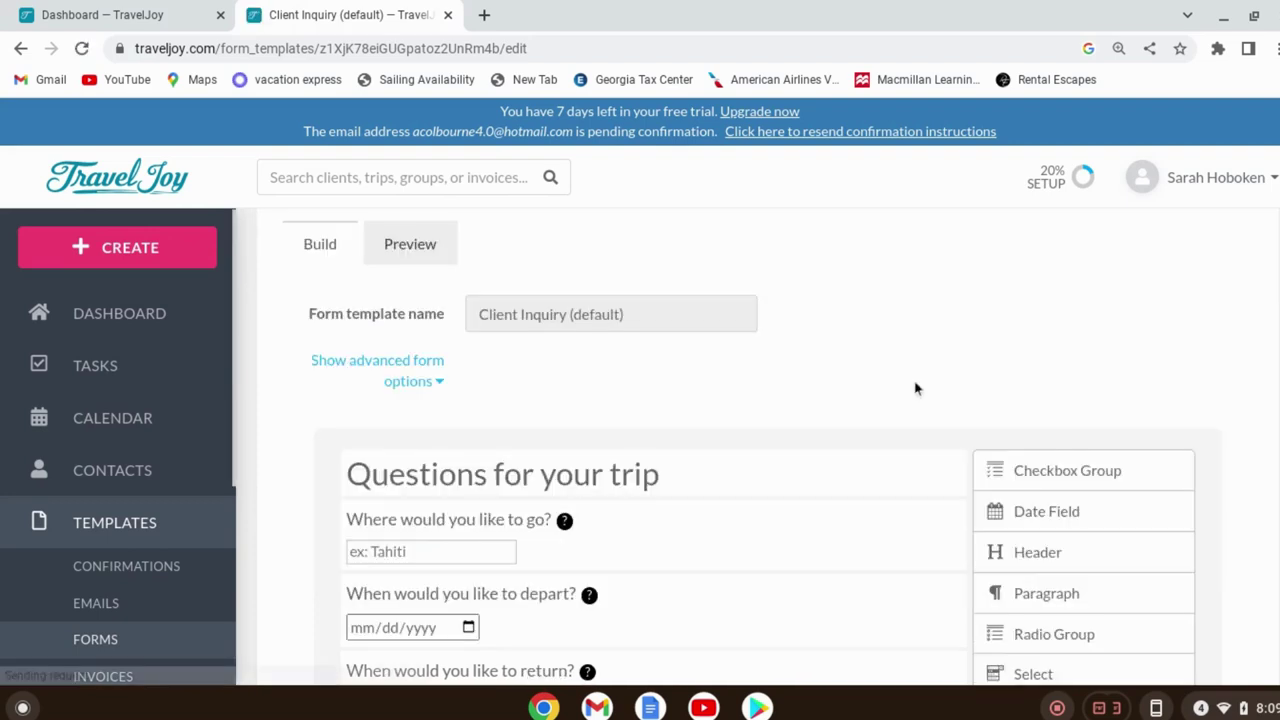
scroll(928, 444, down, 3)
scroll(920, 470, up, 8)
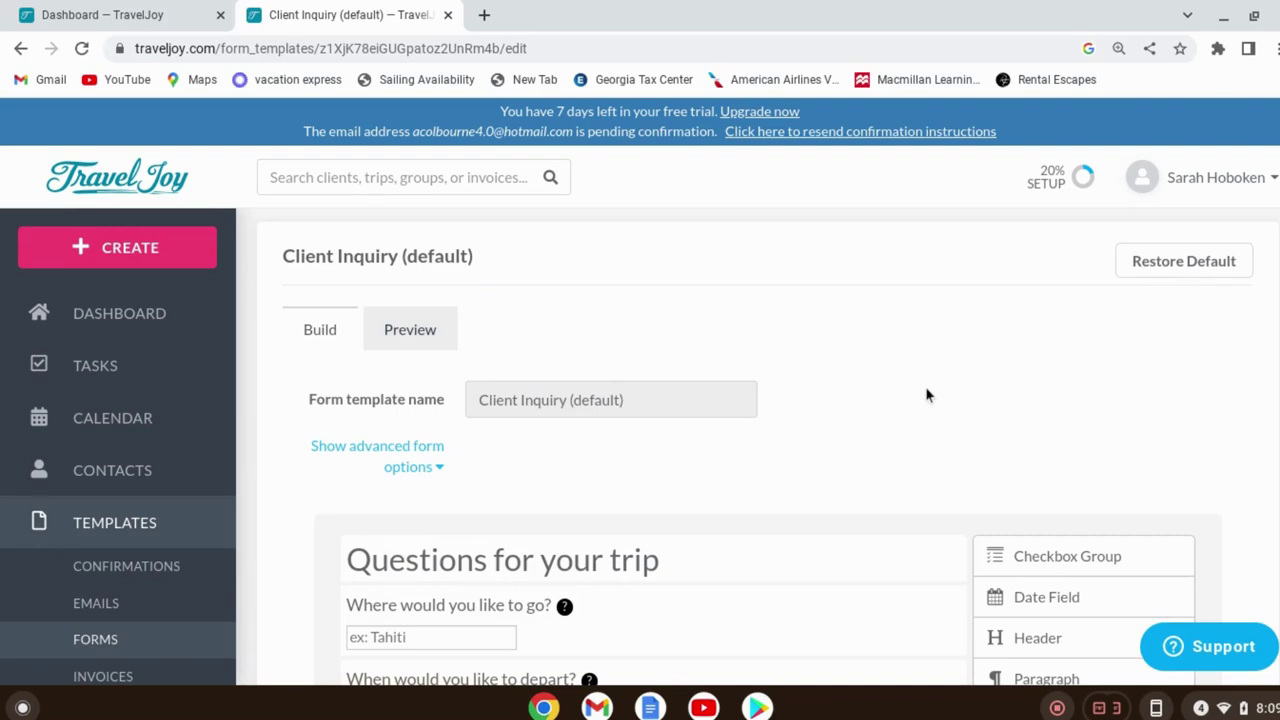
scroll(922, 390, down, 1)
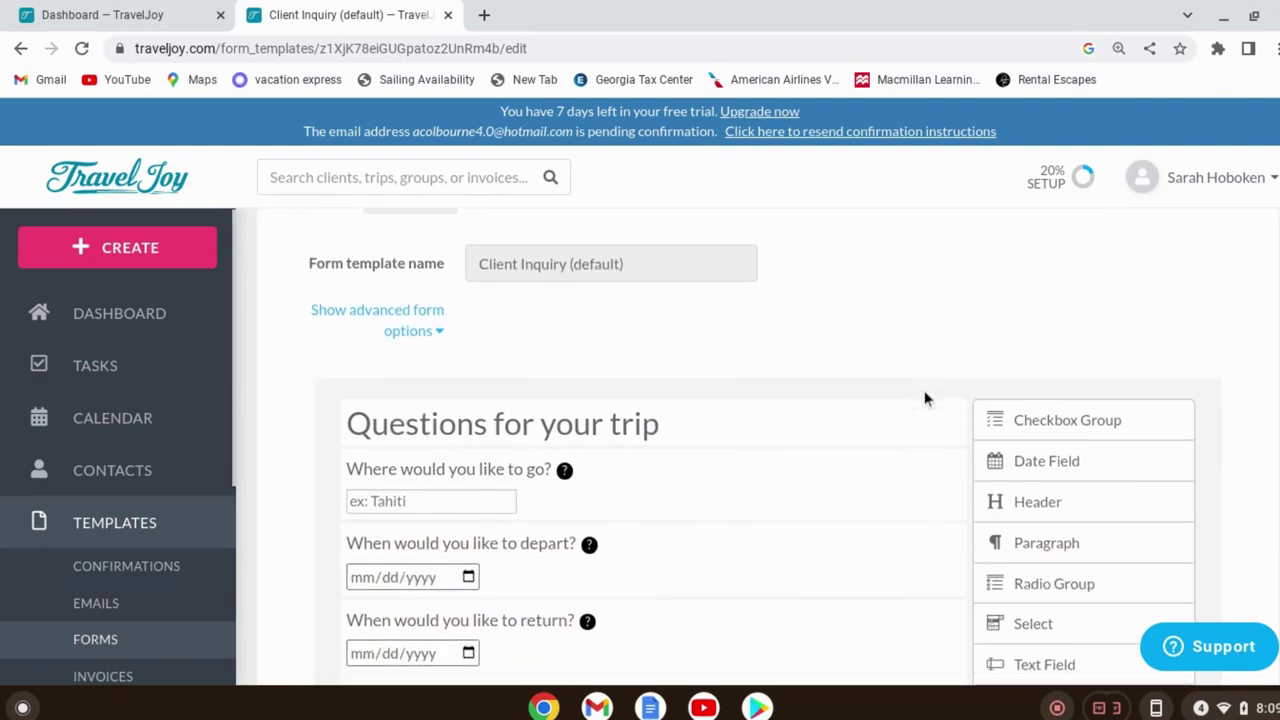
scroll(910, 380, up, 2)
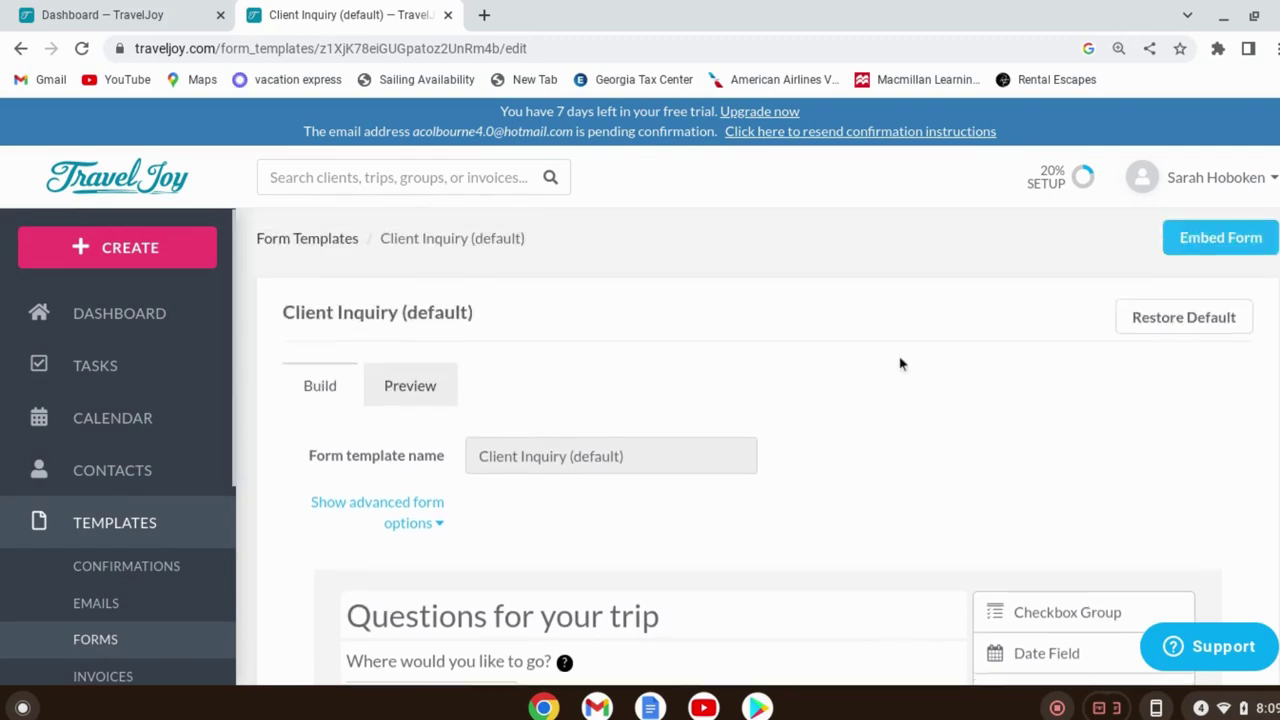
Switch to Preview and scroll through the Client Inquiry questions as a client sees them
click(432, 397)
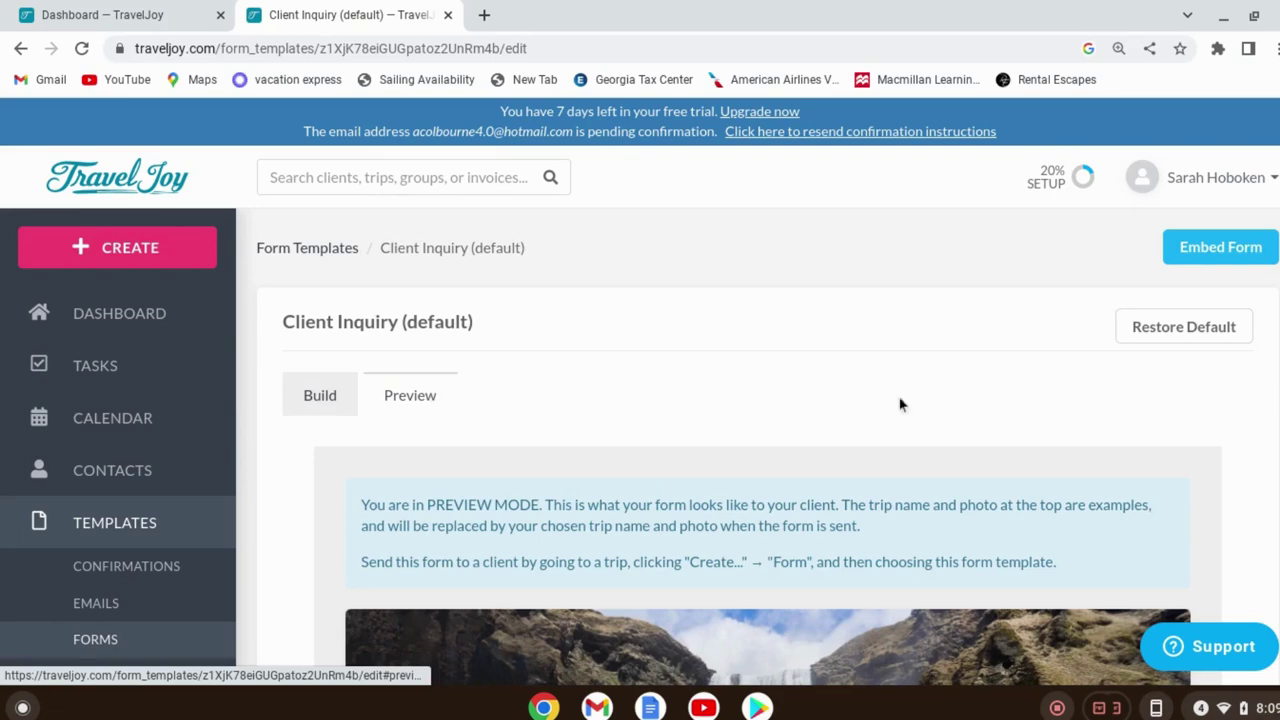
scroll(920, 405, down, 2)
scroll(926, 410, down, 5)
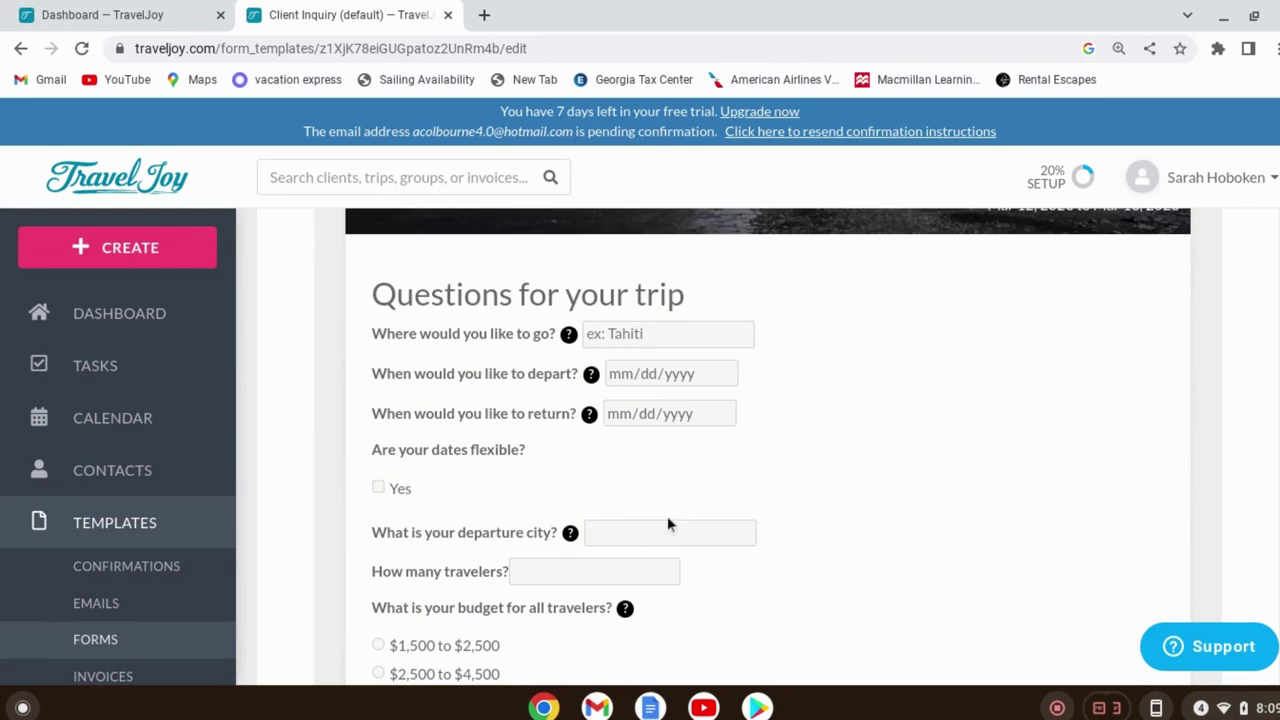
scroll(700, 500, down, 3)
scroll(590, 580, down, 3)
mouse_move(630, 508)
scroll(625, 512, up, 10)
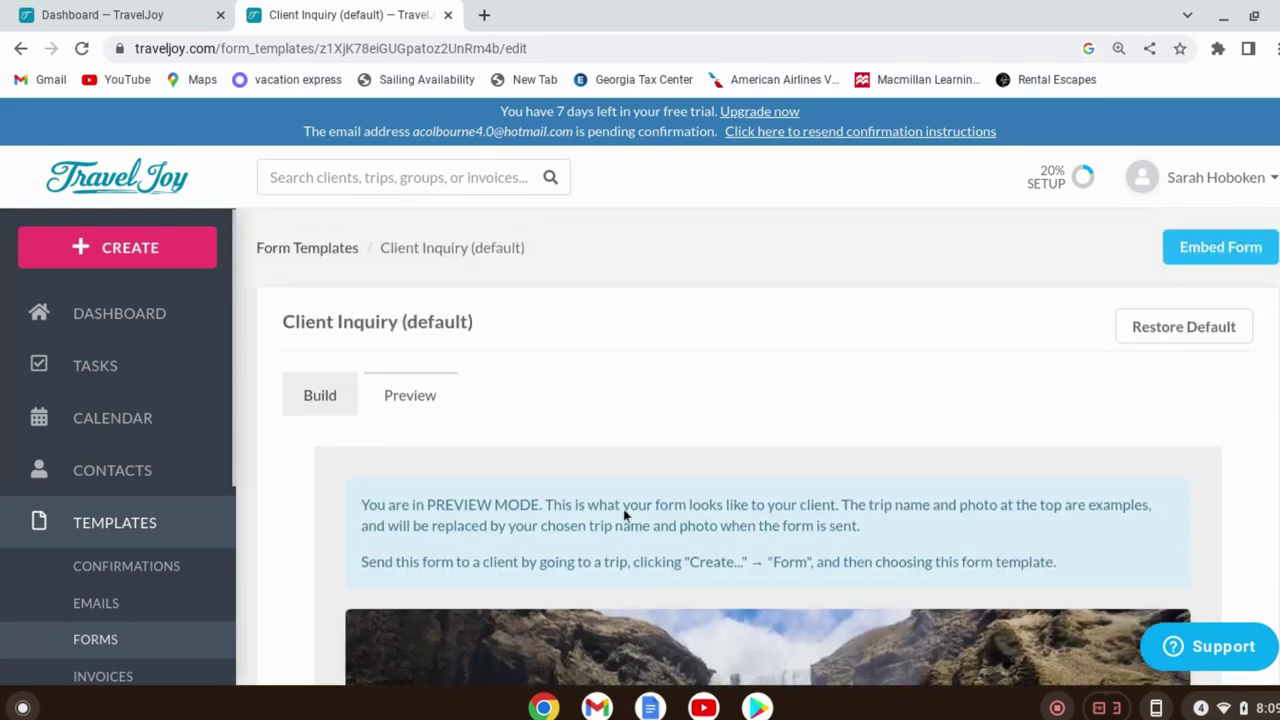
Switch back to Build and scroll to the Questions for your trip section
click(338, 397)
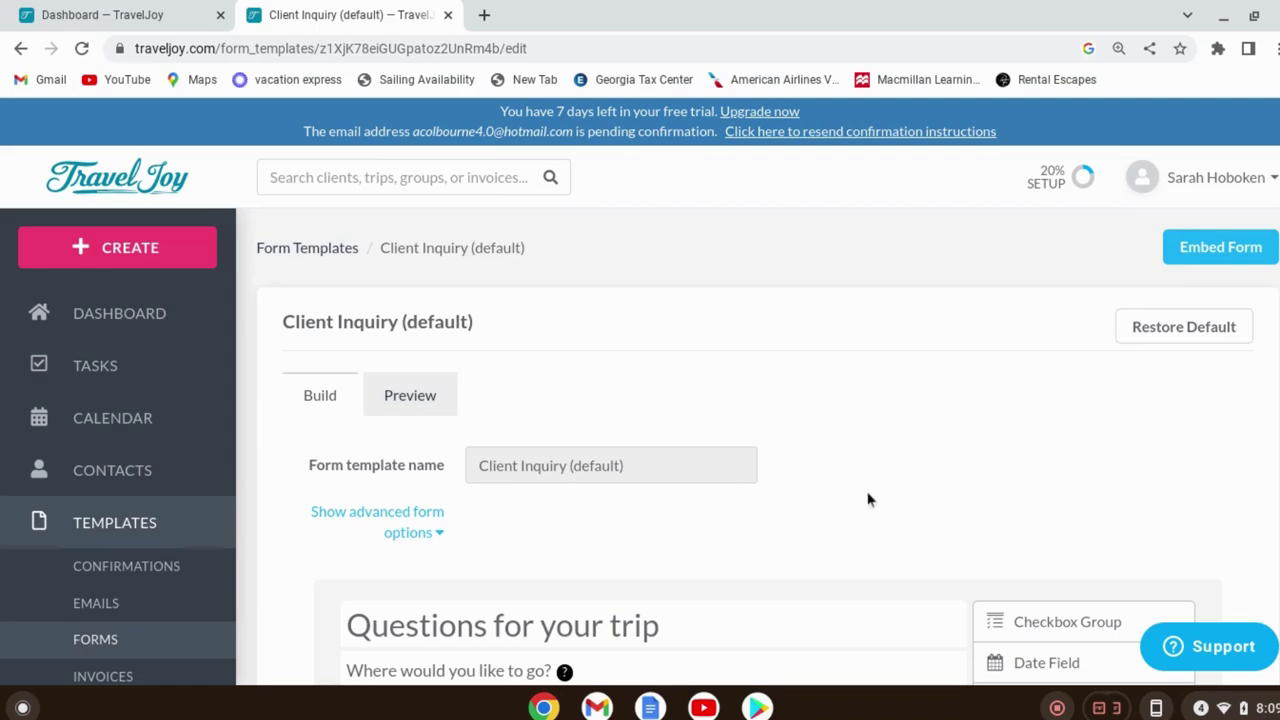
scroll(894, 514, down, 2)
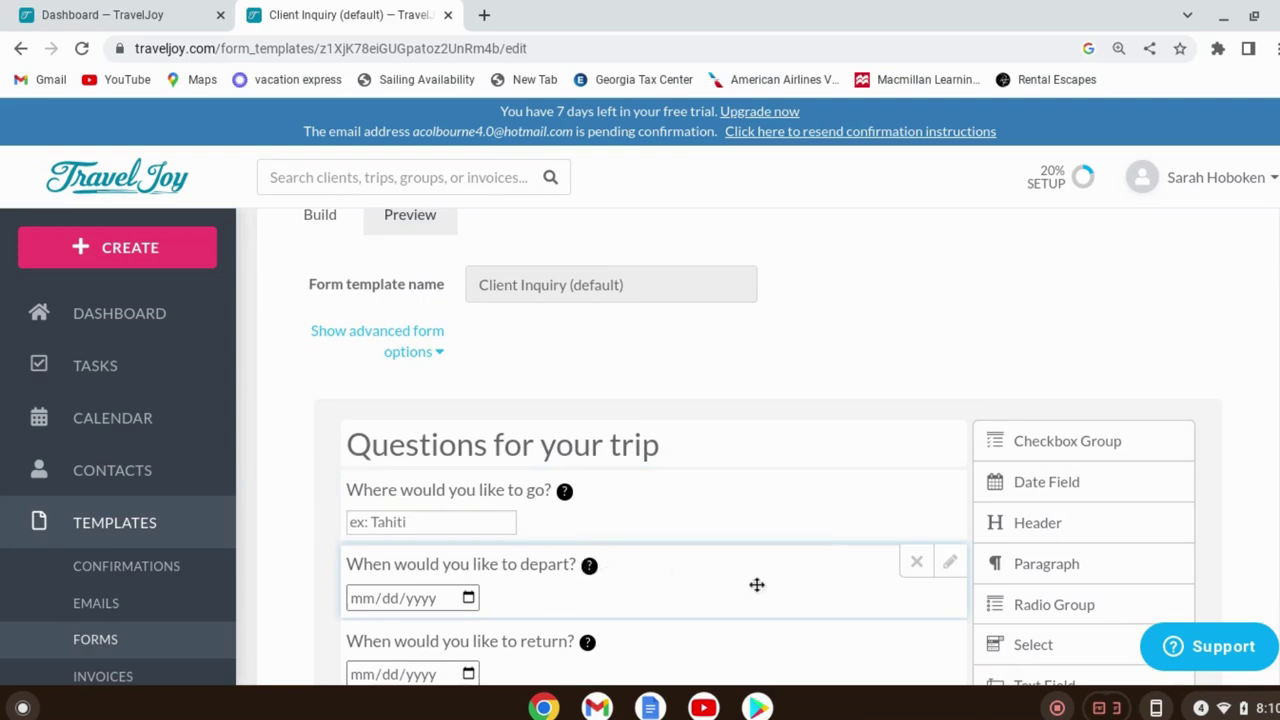
Mark the destination question as required
click(950, 490)
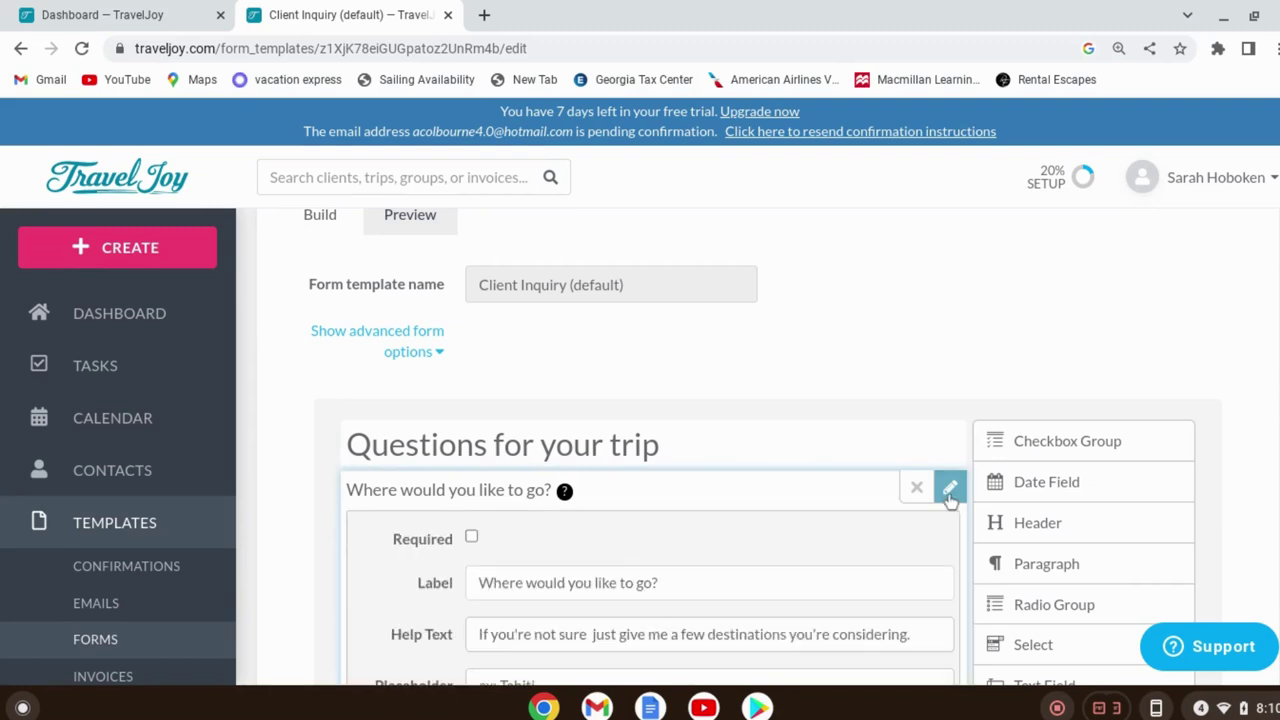
click(472, 539)
click(950, 490)
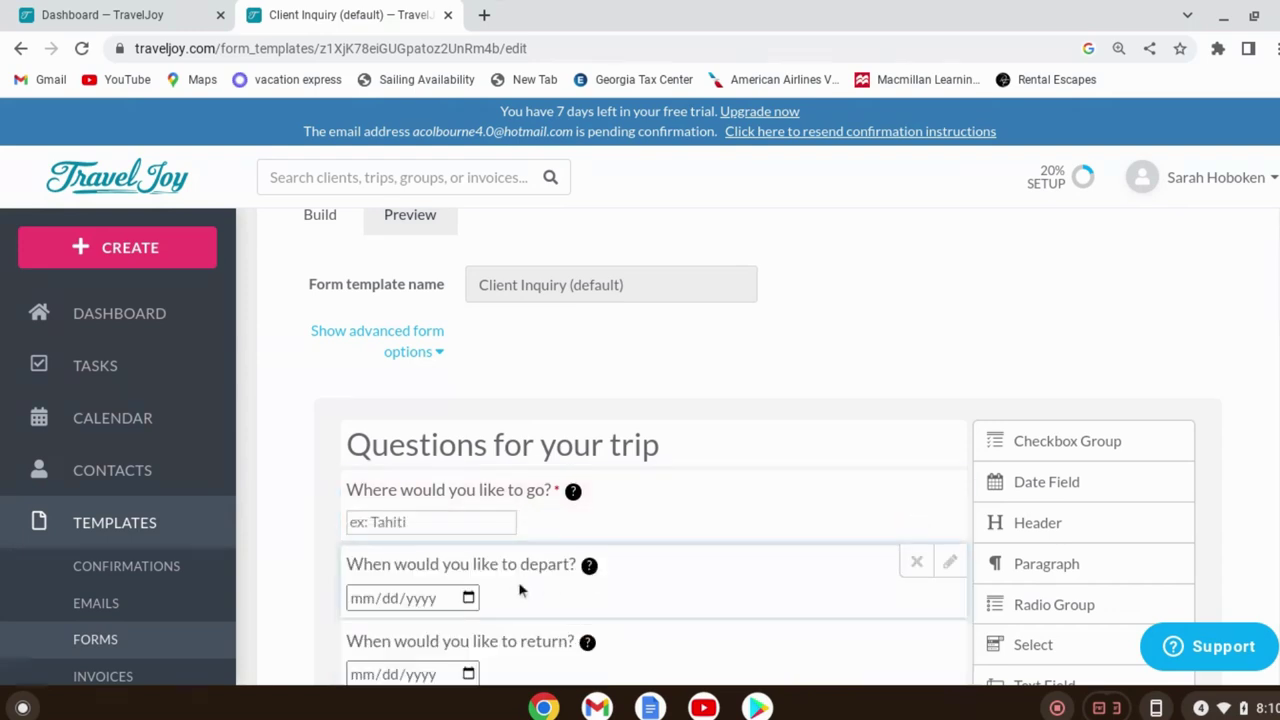
scroll(518, 483, down, 1)
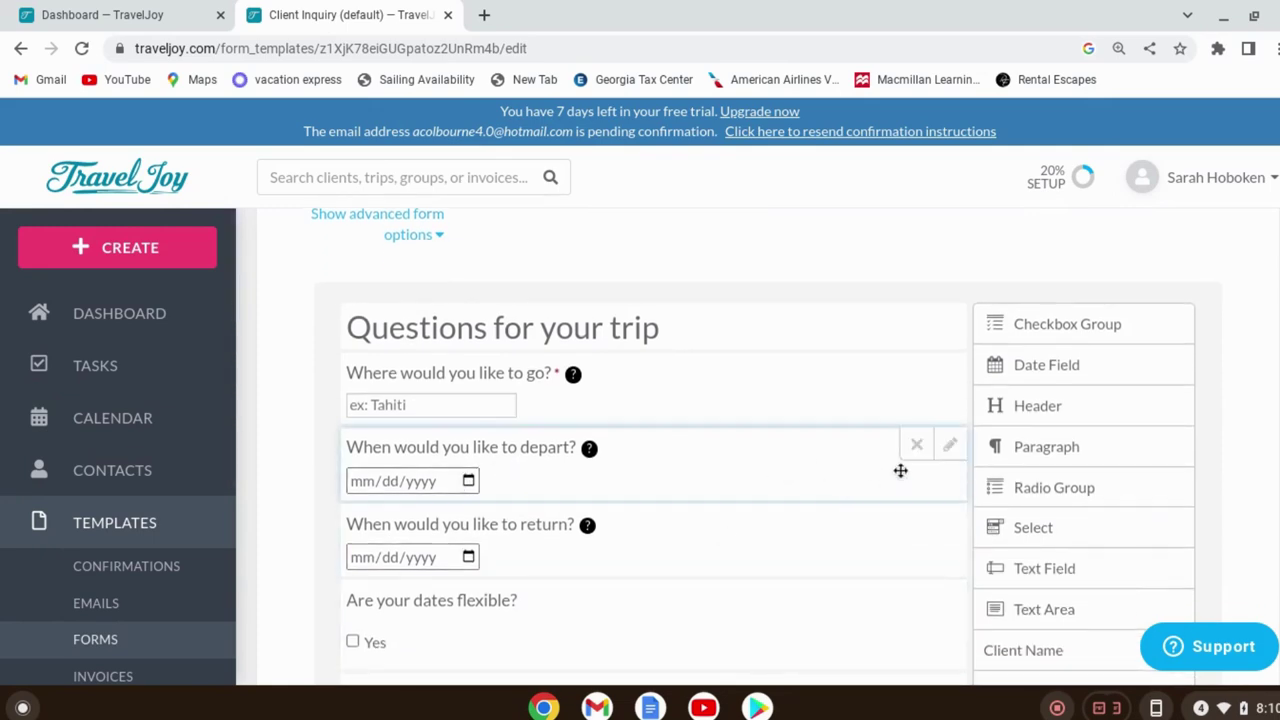
Mark the 'When would you like to depart?' question as required
click(950, 448)
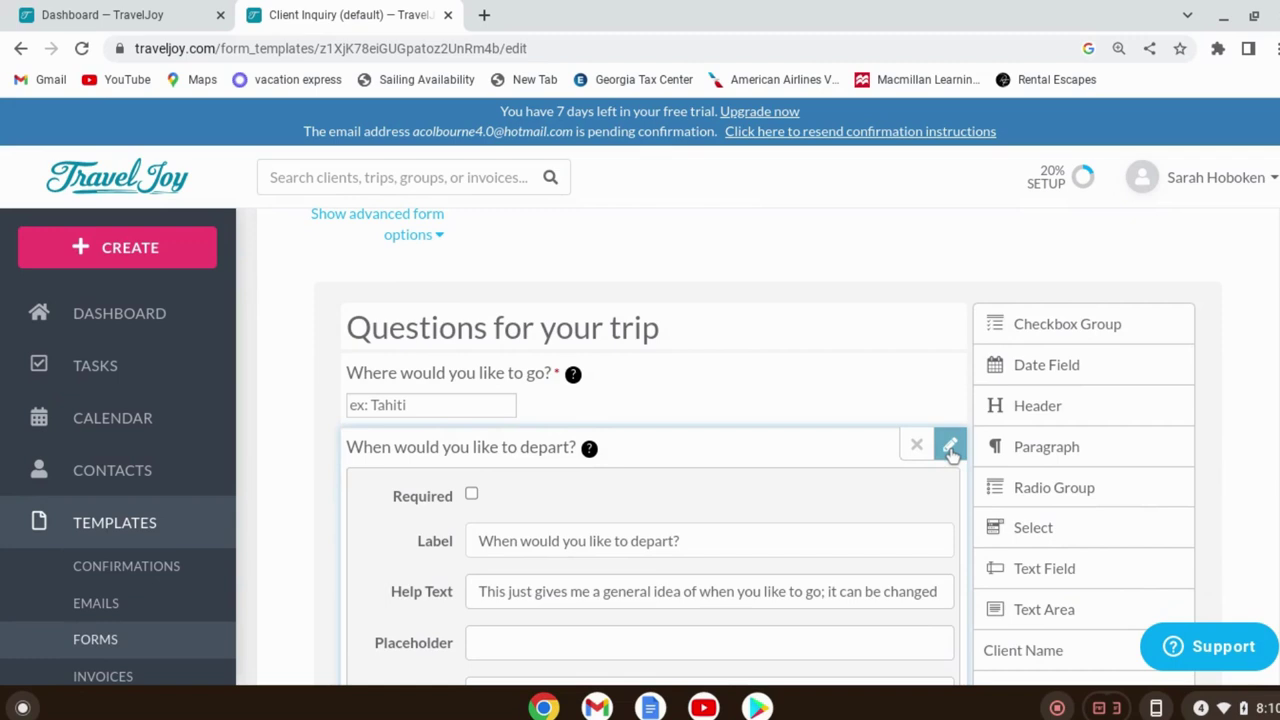
click(471, 493)
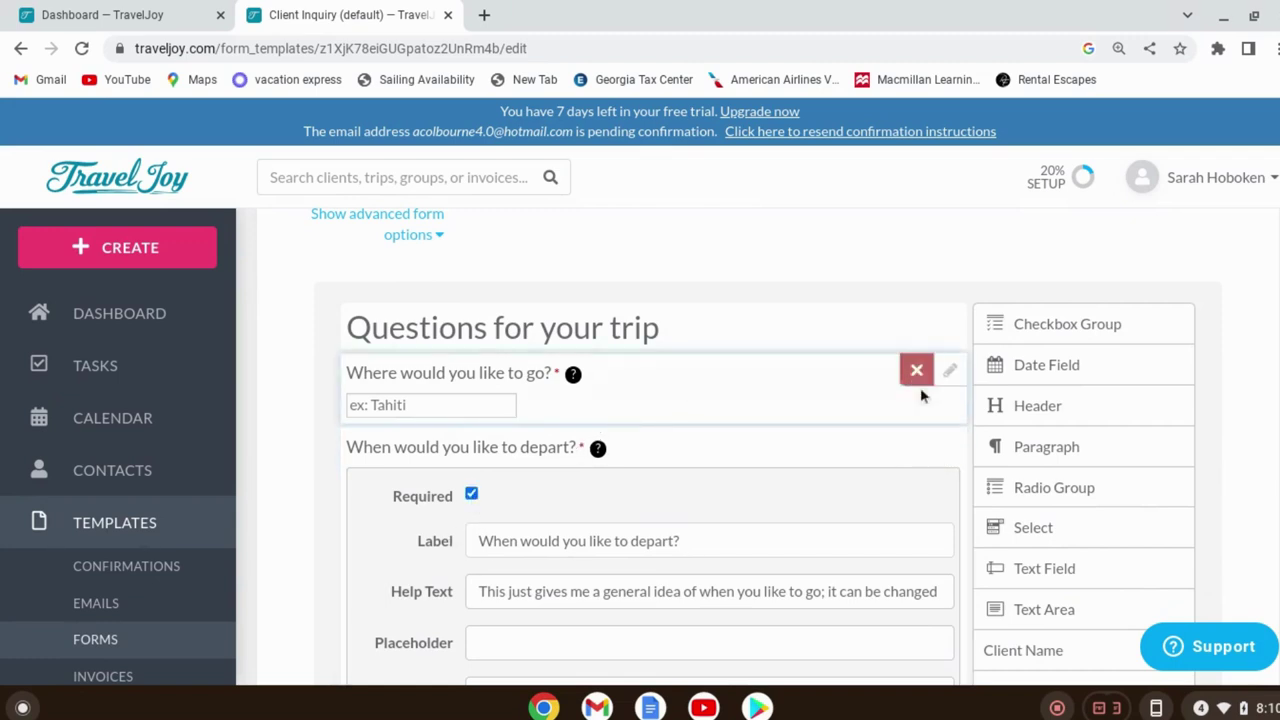
click(953, 446)
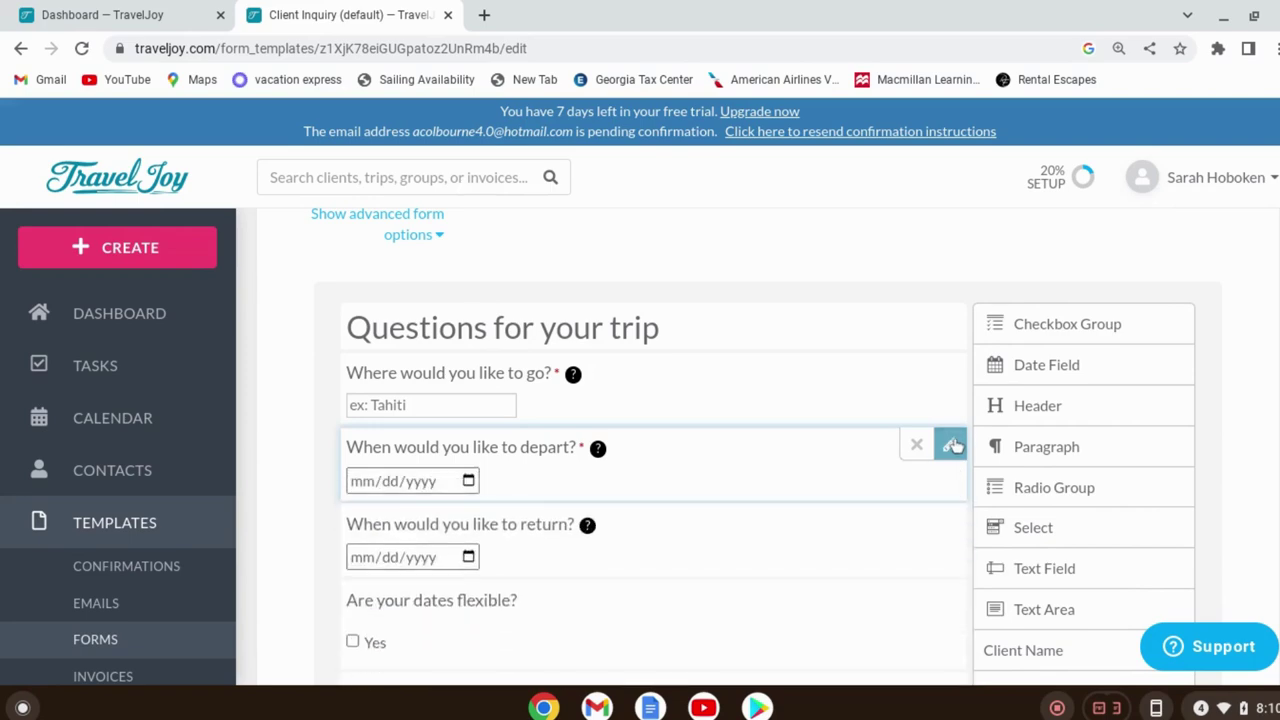
scroll(935, 468, down, 2)
scroll(925, 470, down, 1)
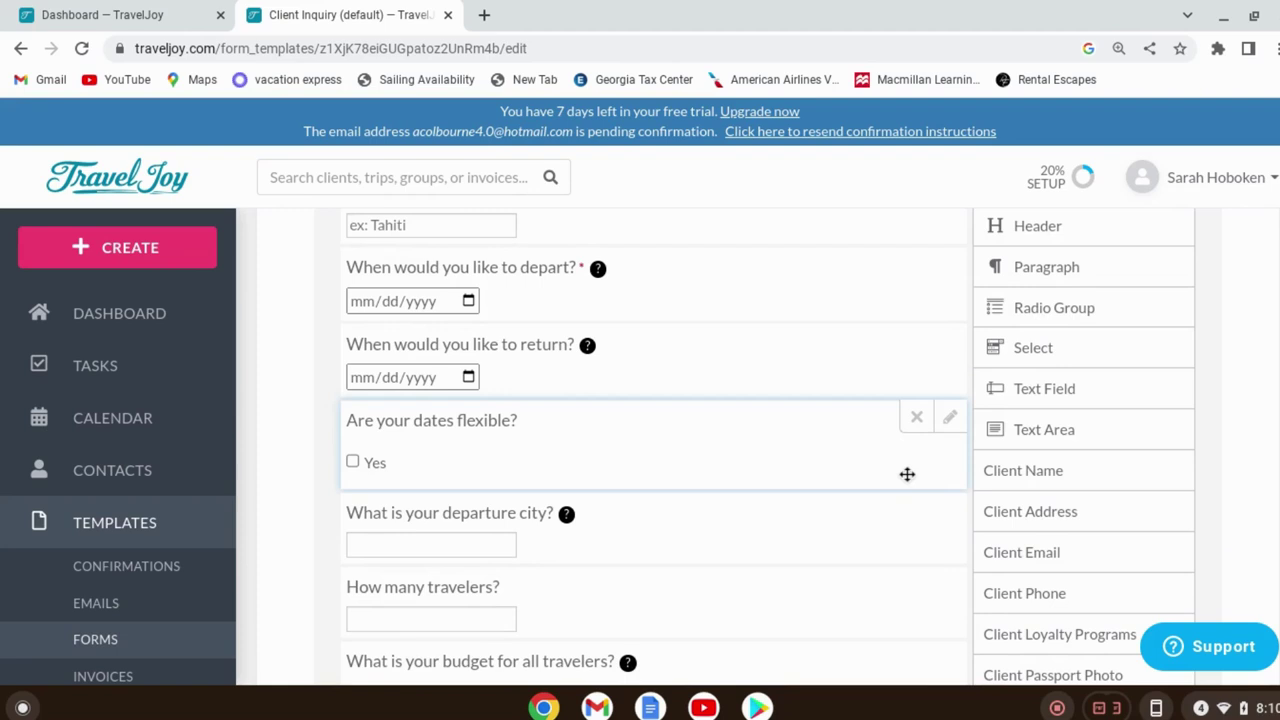
scroll(904, 484, down, 2)
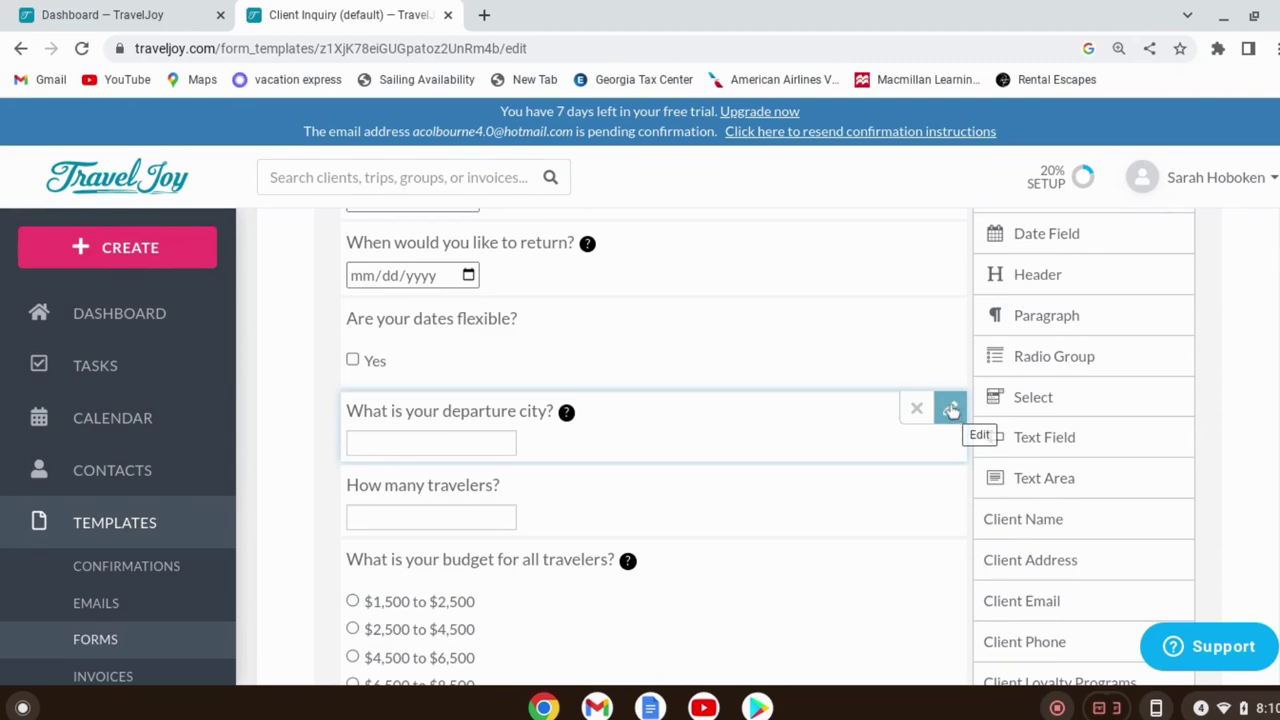
Mark the departure city question as required
click(950, 410)
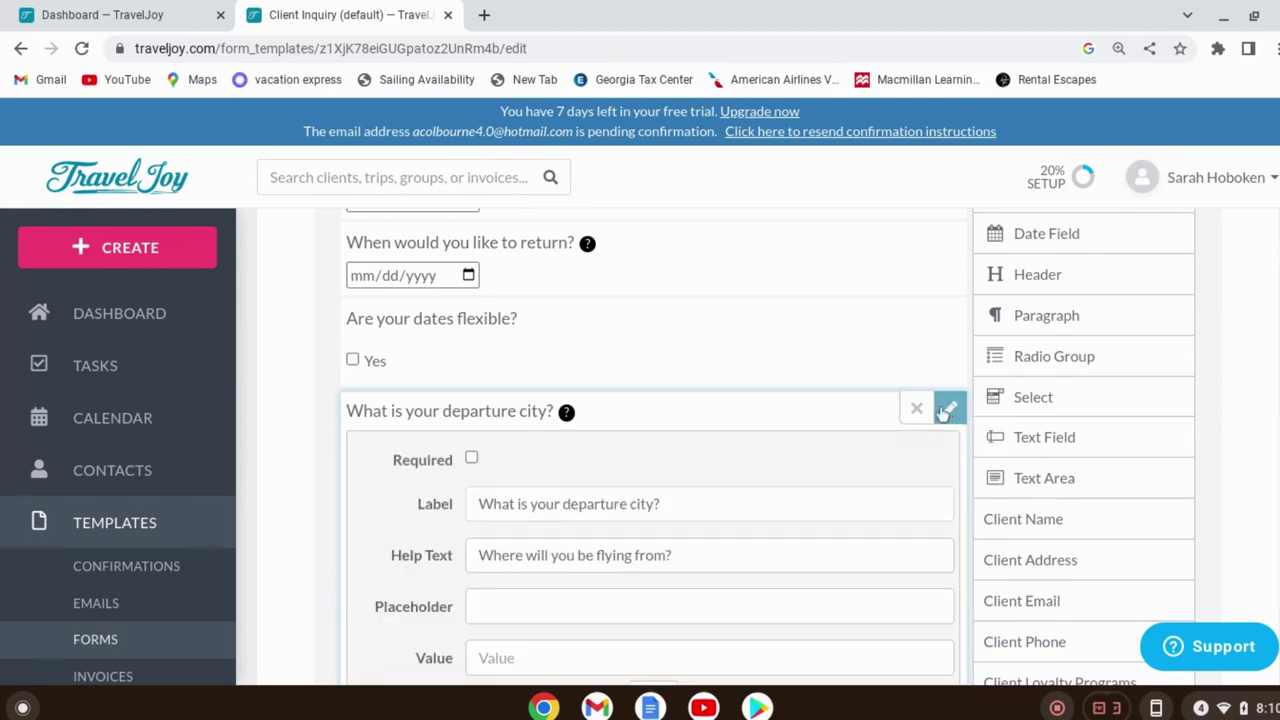
click(471, 458)
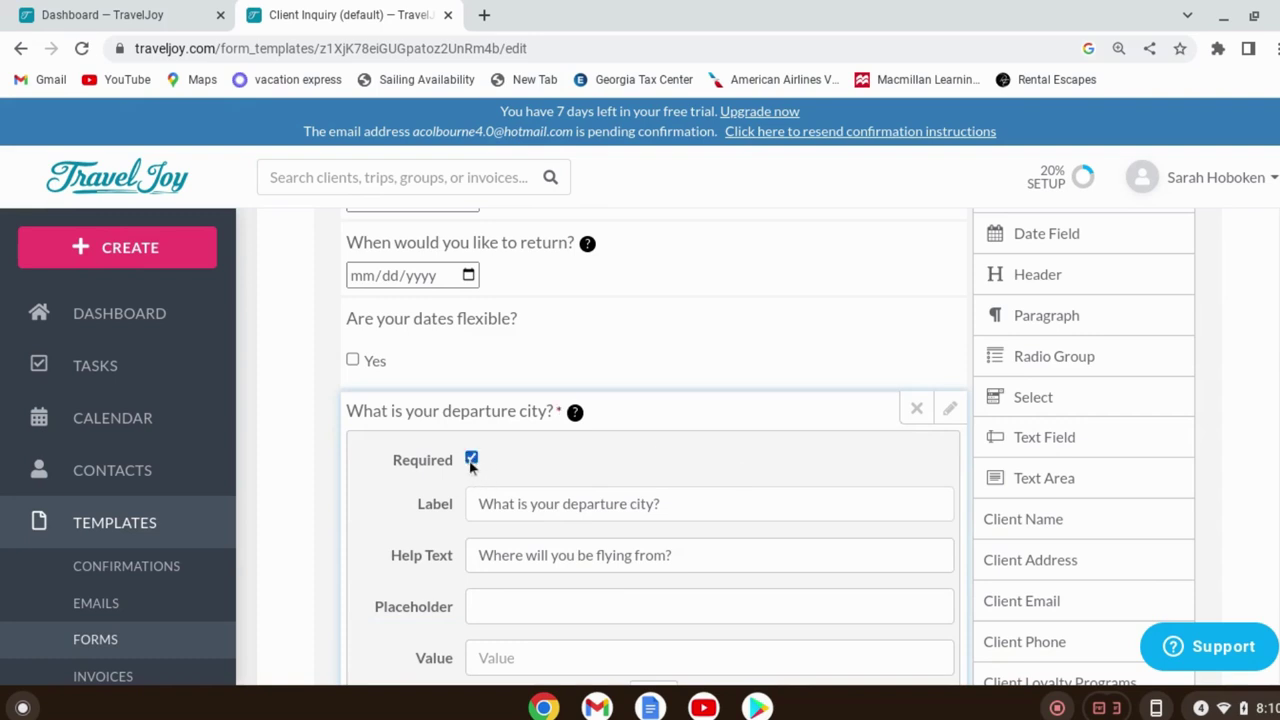
click(950, 410)
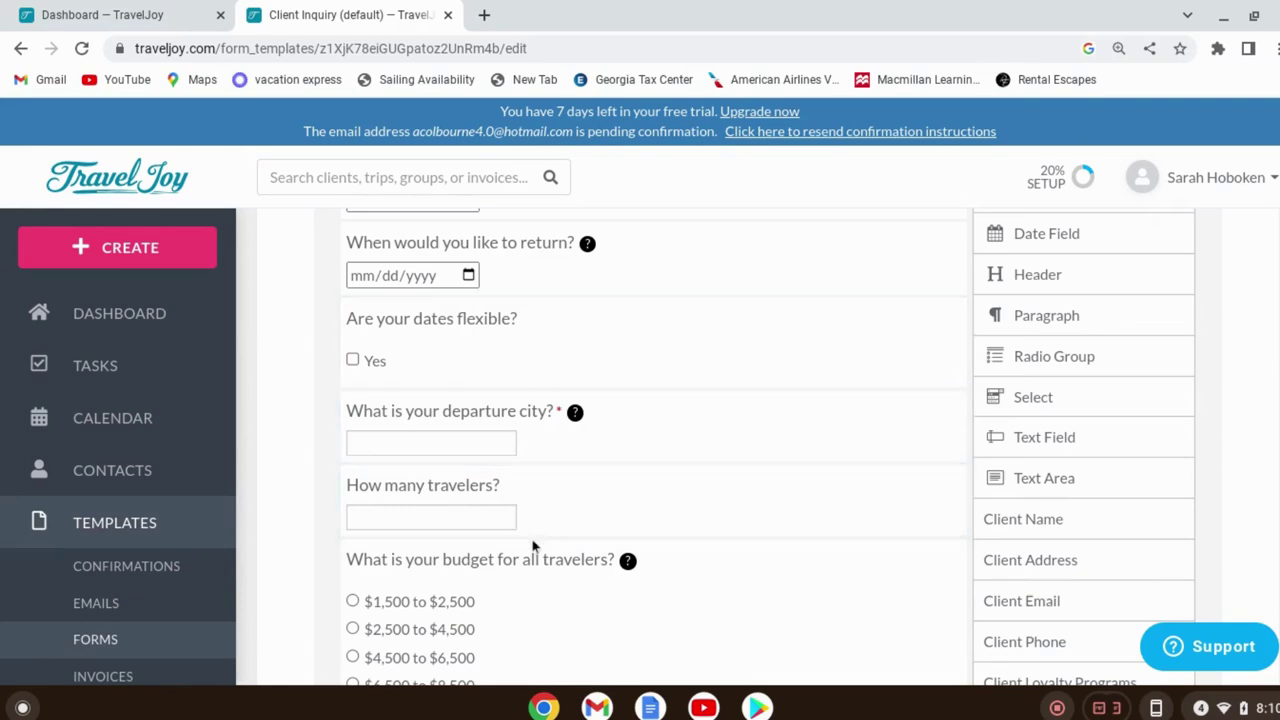
scroll(700, 600, down, 2)
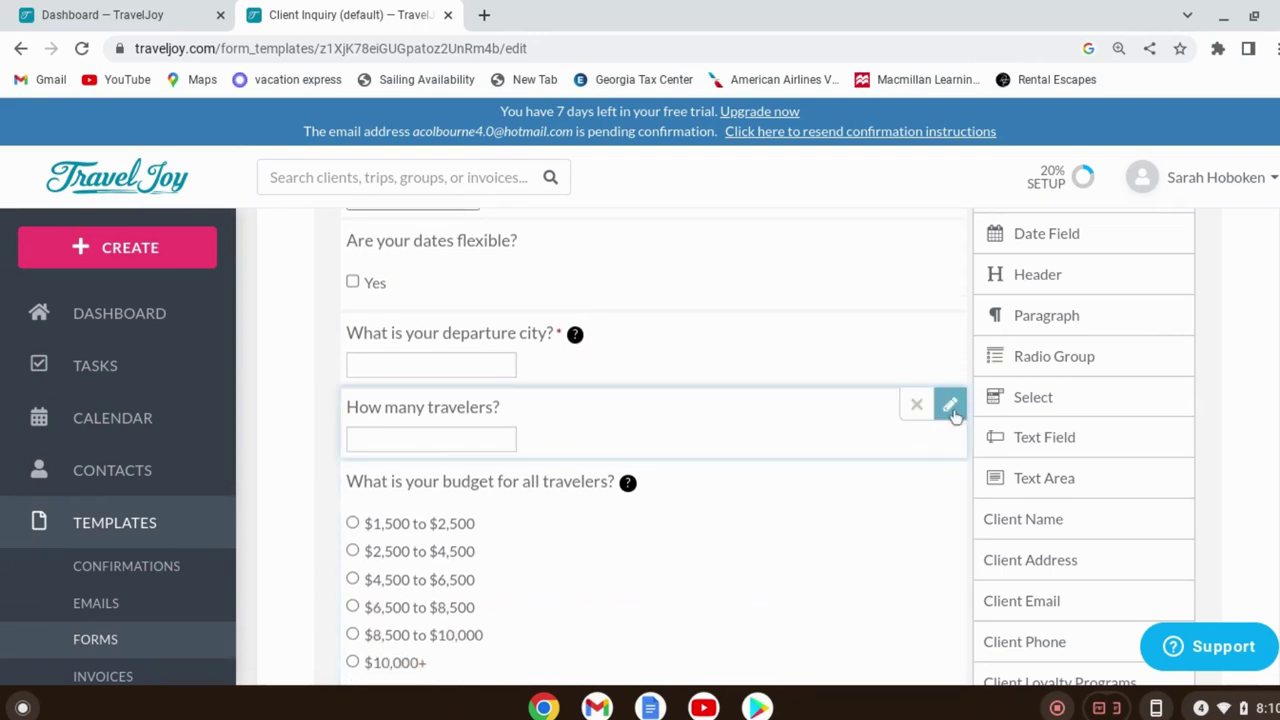
Mark the 'How many travelers?' question as required
click(950, 408)
click(471, 456)
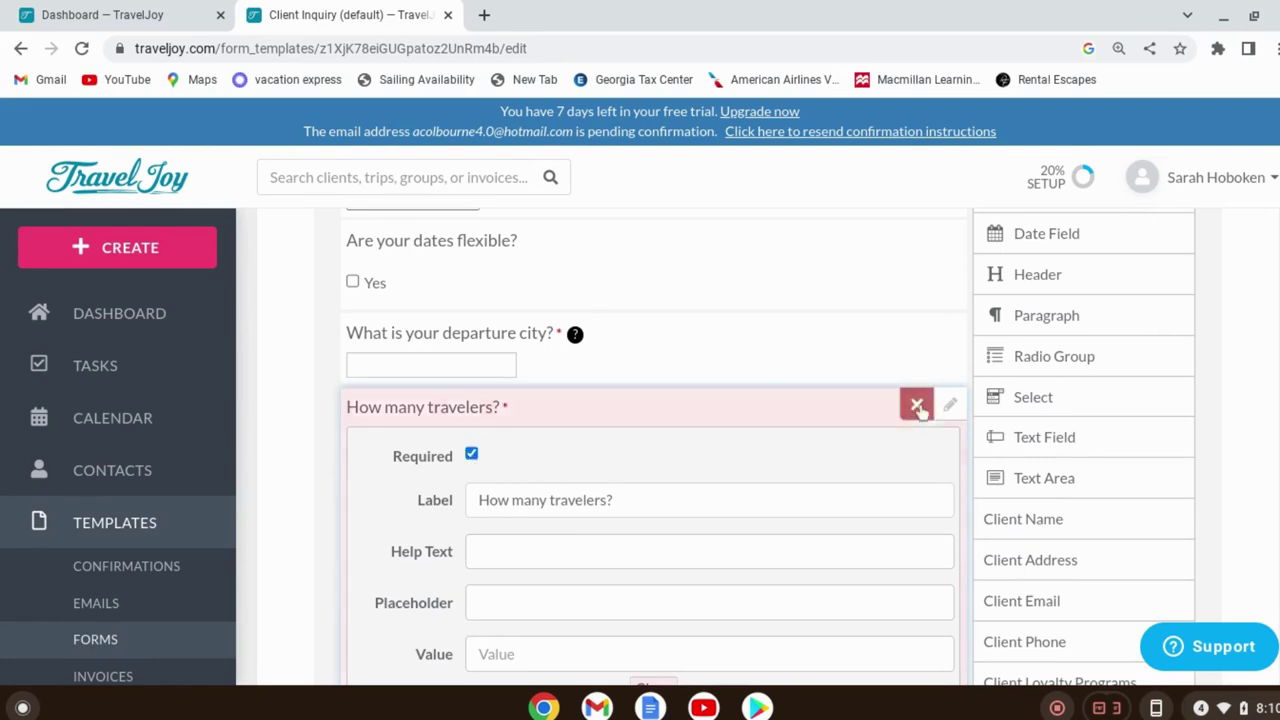
click(951, 406)
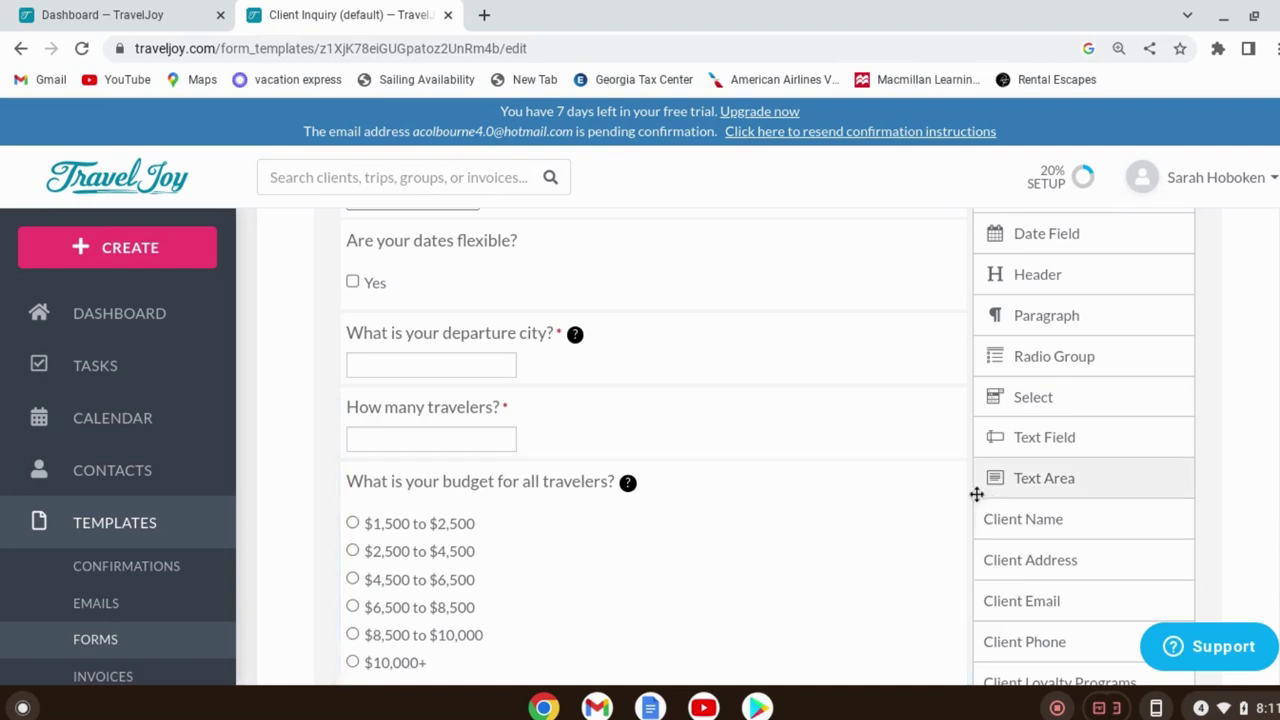
Mark 'What is your budget for all travelers?' as required and show its six budget ranges
click(950, 480)
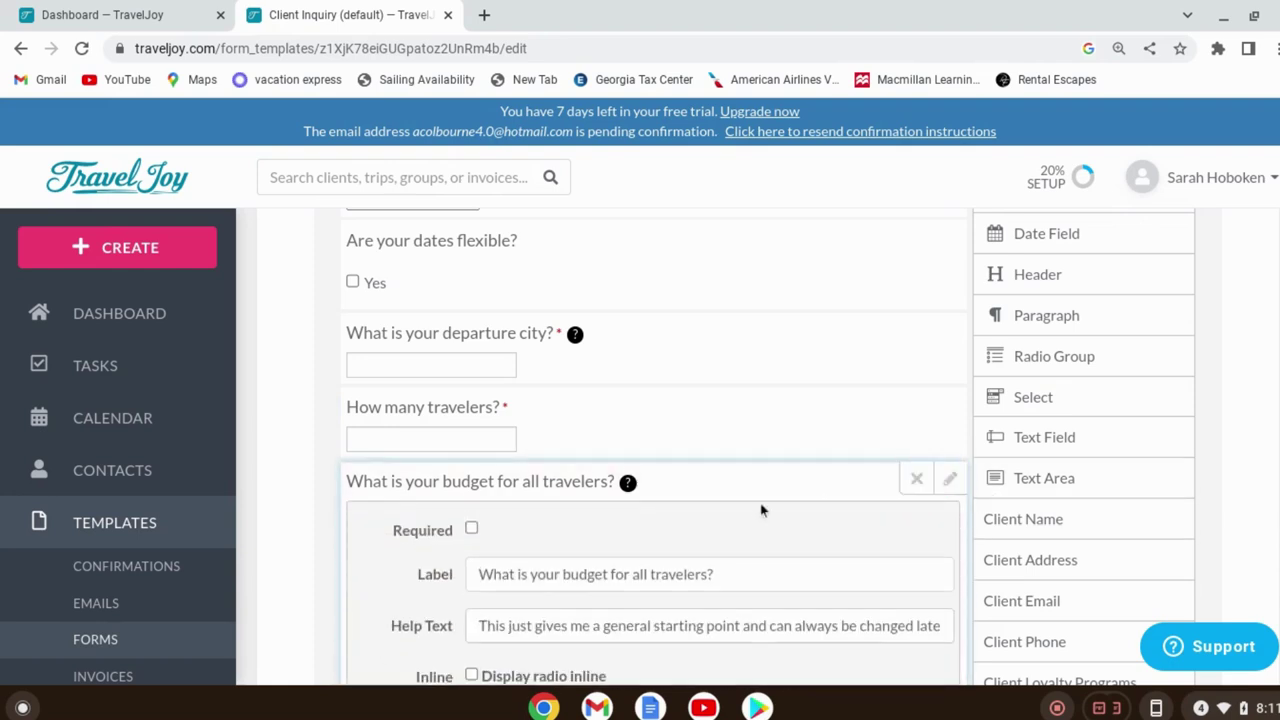
click(471, 530)
scroll(920, 530, down, 1)
scroll(912, 537, down, 3)
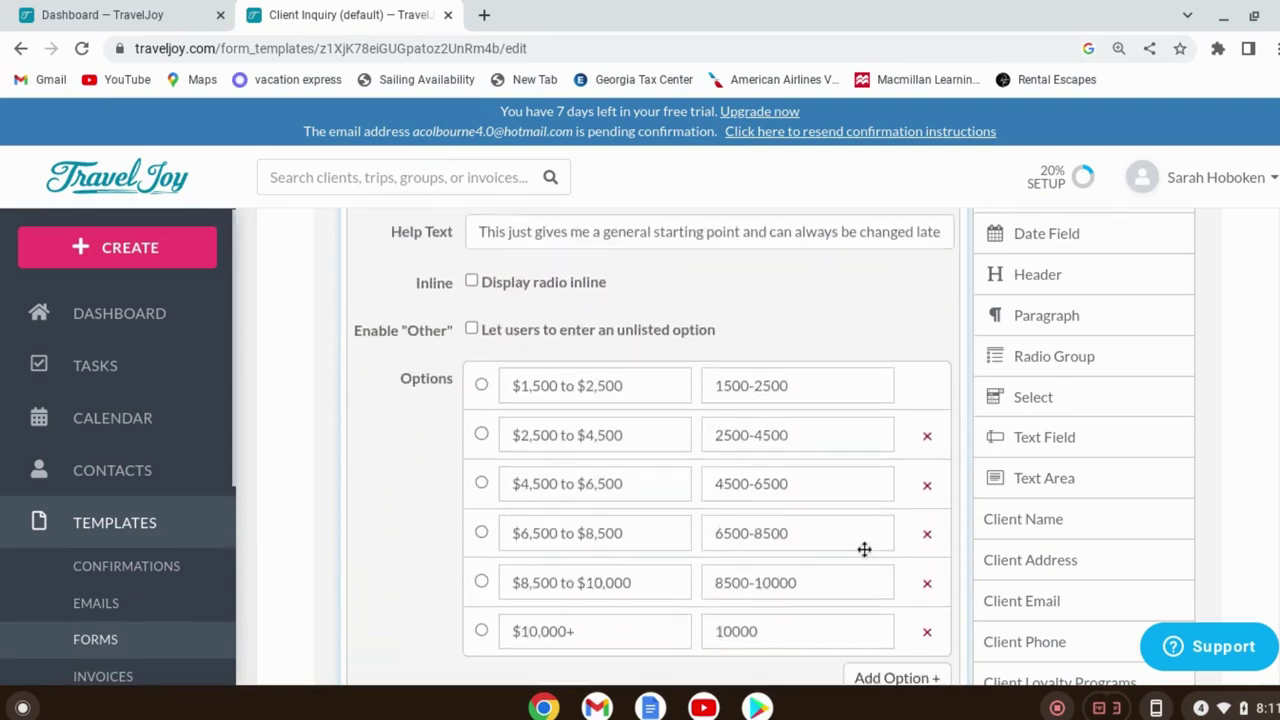
scroll(591, 571, down, 1)
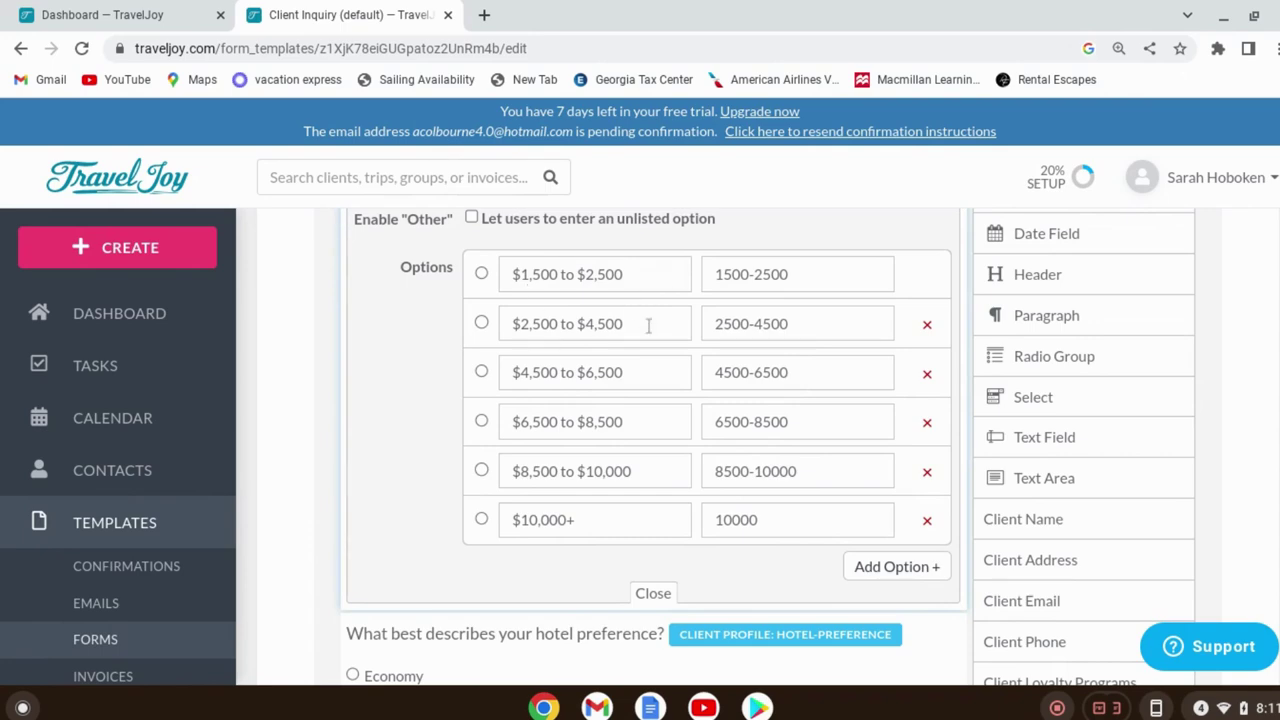
scroll(716, 360, up, 2)
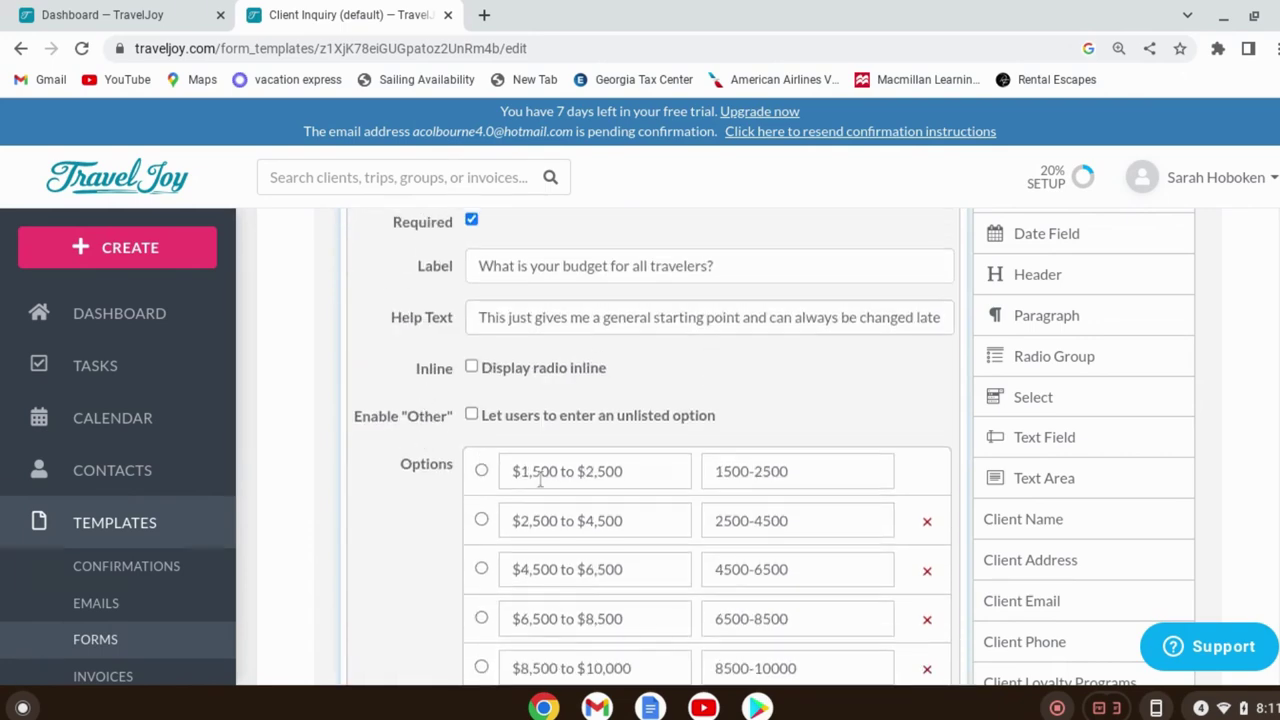
scroll(663, 440, down, 2)
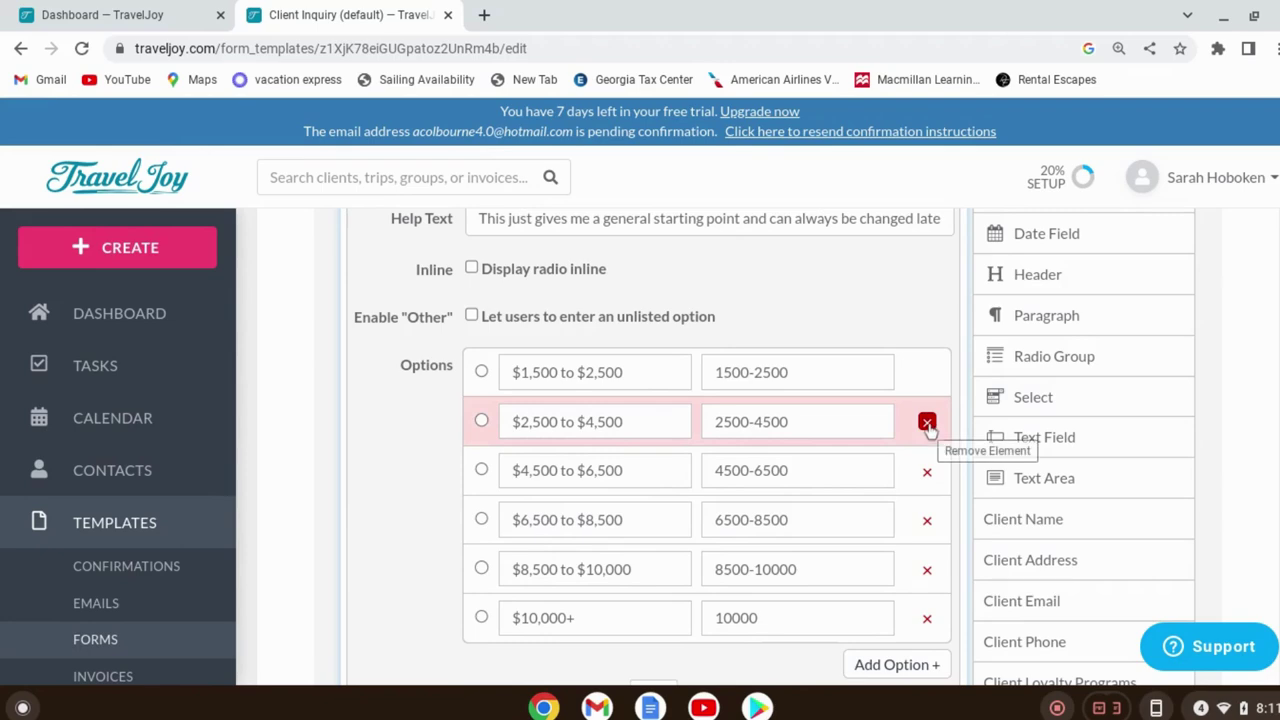
Delete the $2,500 to $4,500 range, leaving five budget options
click(927, 422)
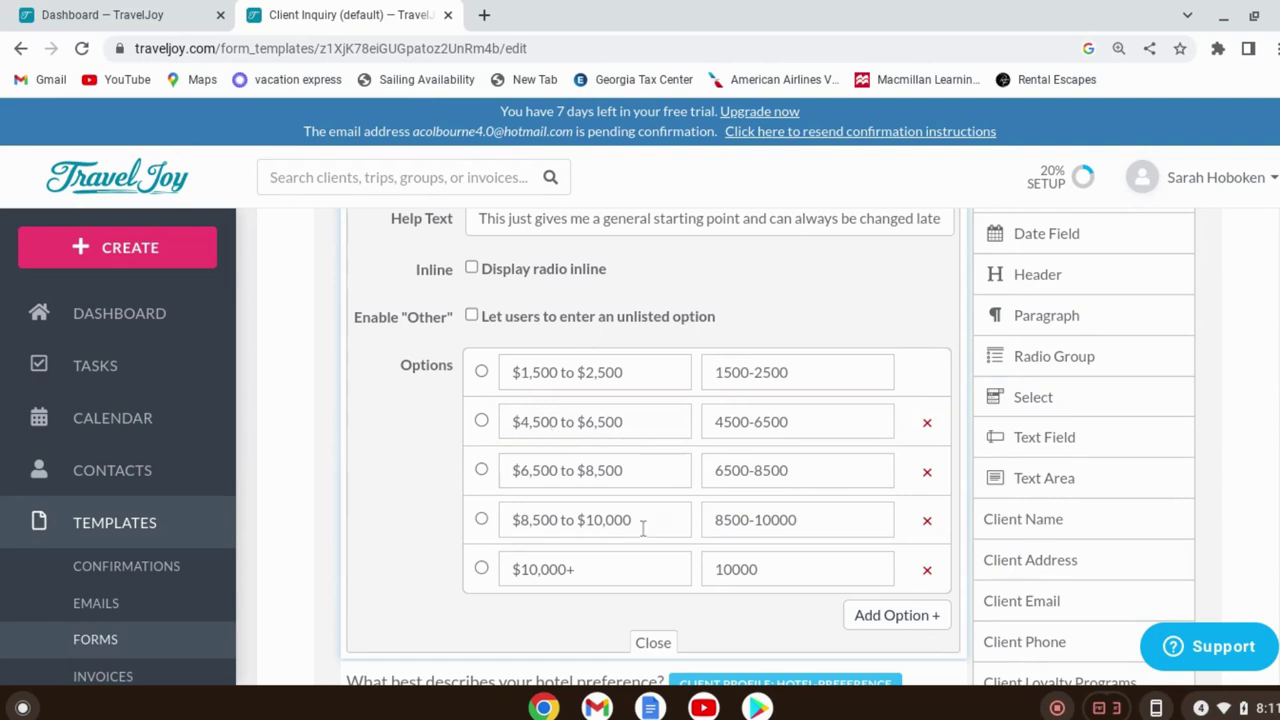
scroll(640, 455, down, 1)
scroll(655, 480, down, 1)
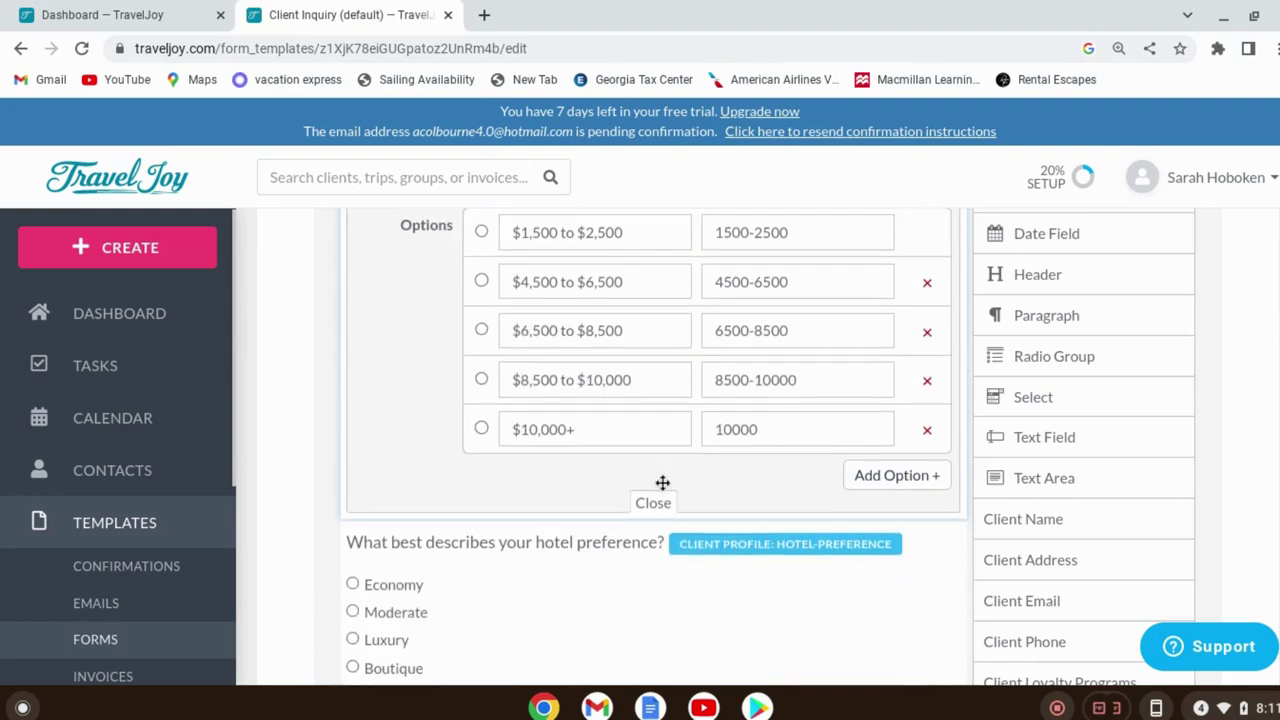
scroll(660, 500, down, 1)
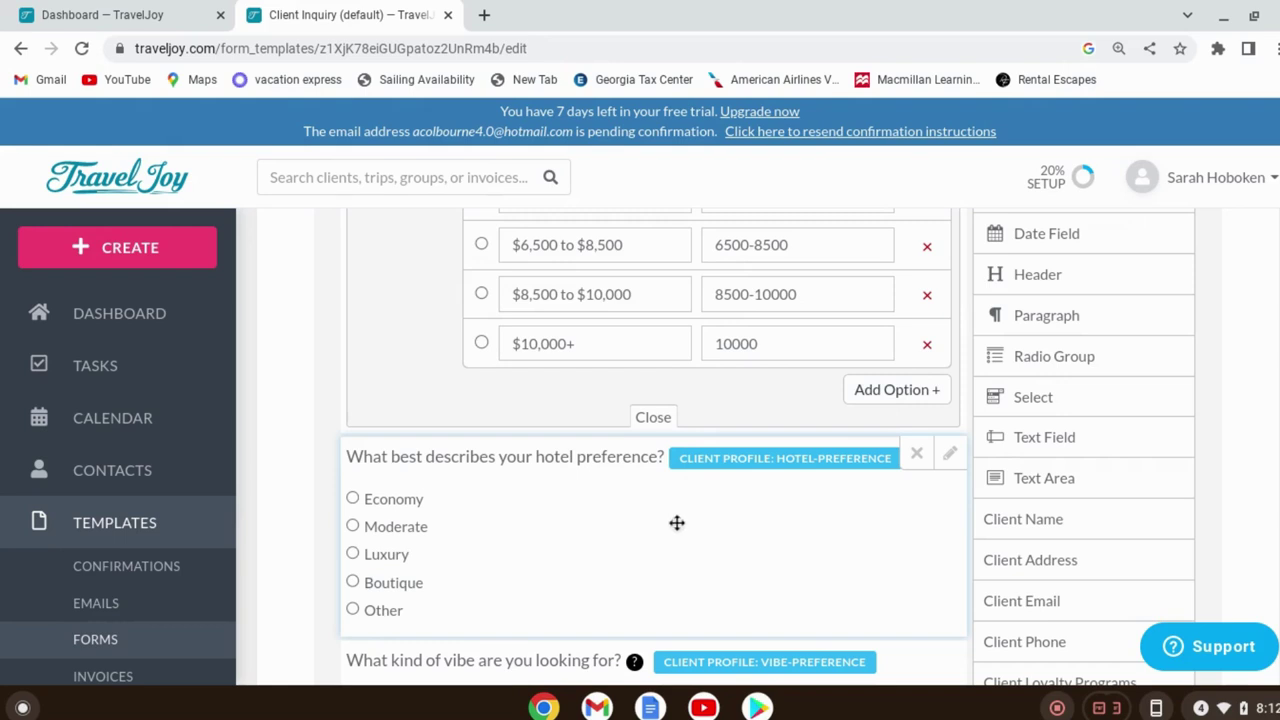
scroll(676, 520, down, 2)
scroll(628, 620, down, 1)
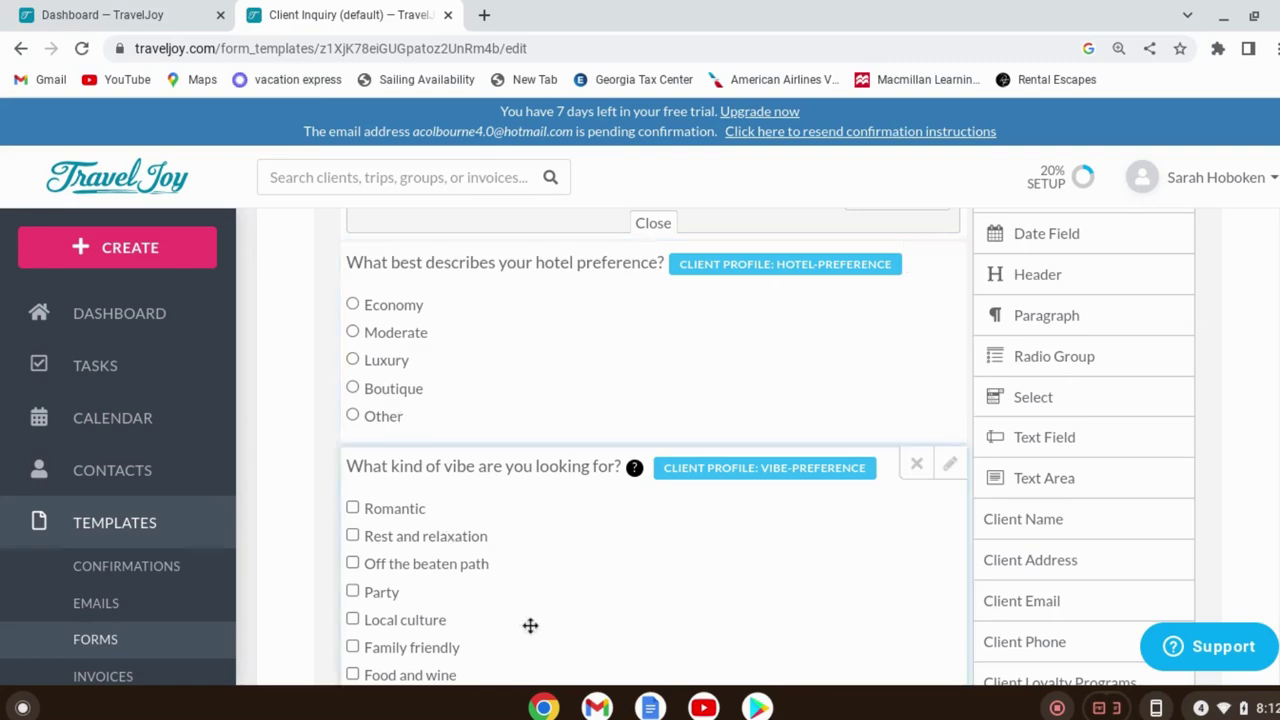
scroll(385, 595, down, 1)
scroll(517, 483, down, 1)
scroll(491, 386, down, 4)
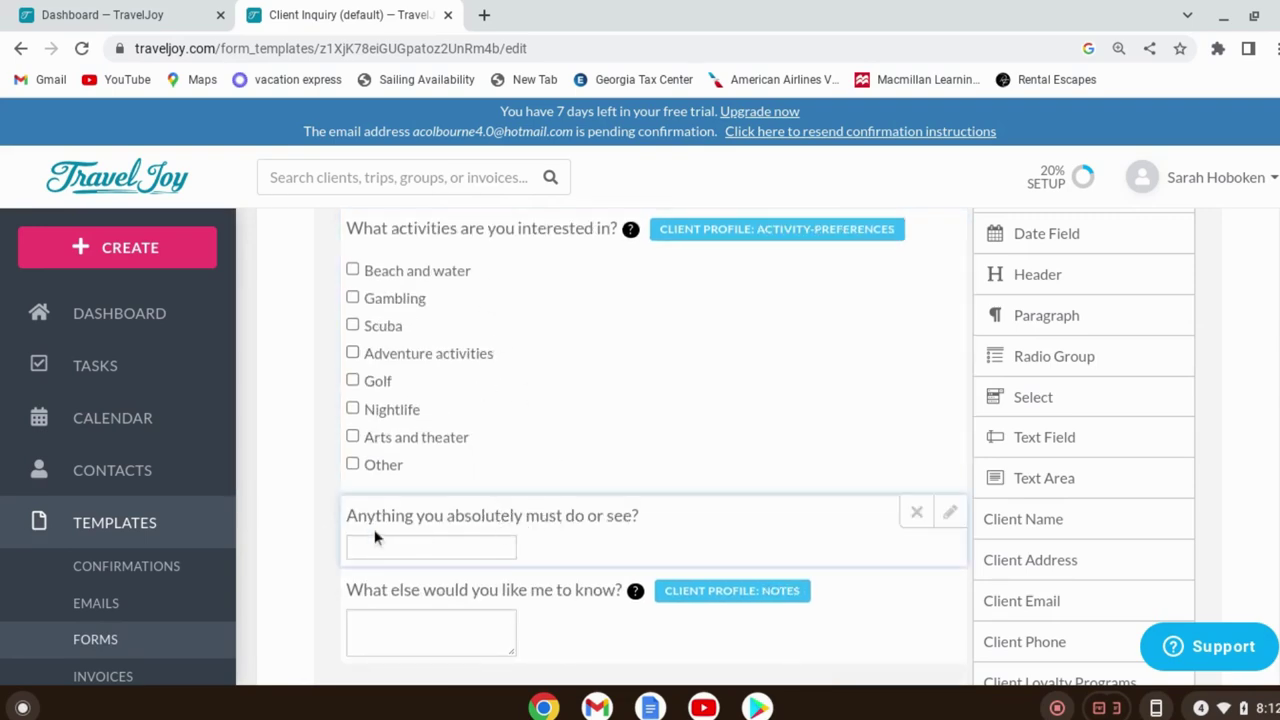
scroll(517, 520, down, 5)
scroll(644, 491, up, 8)
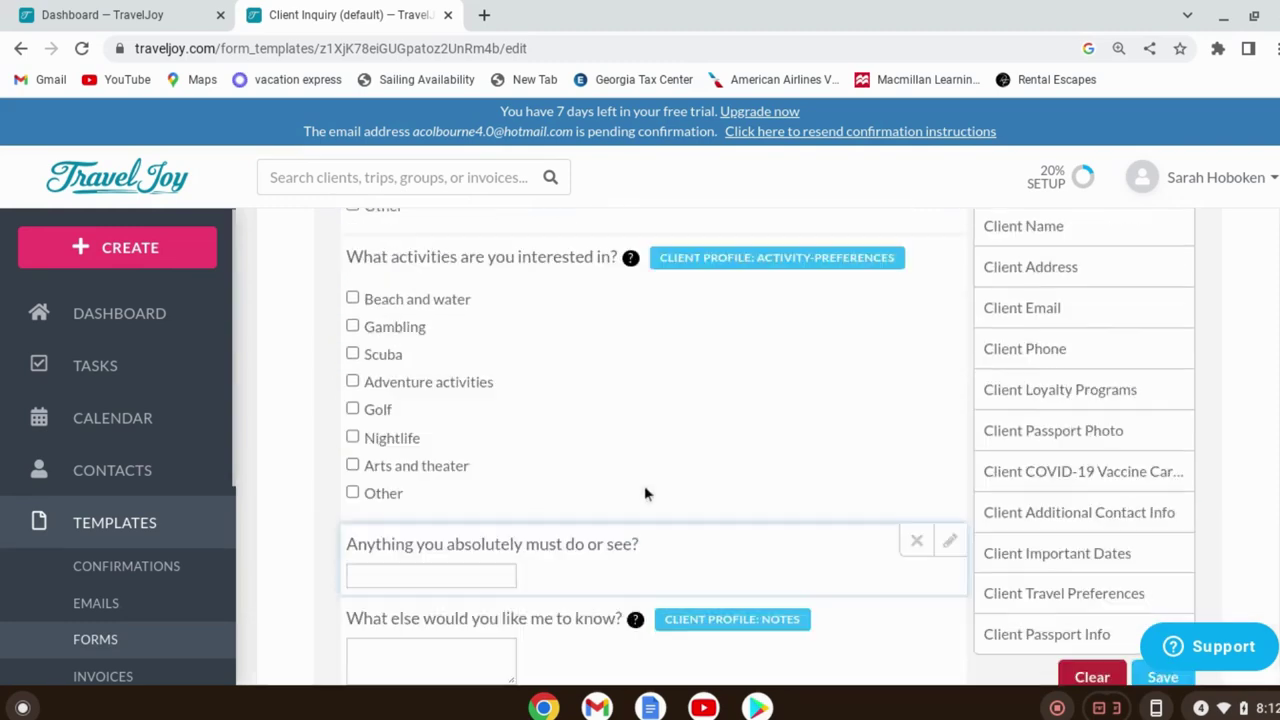
scroll(644, 493, up, 4)
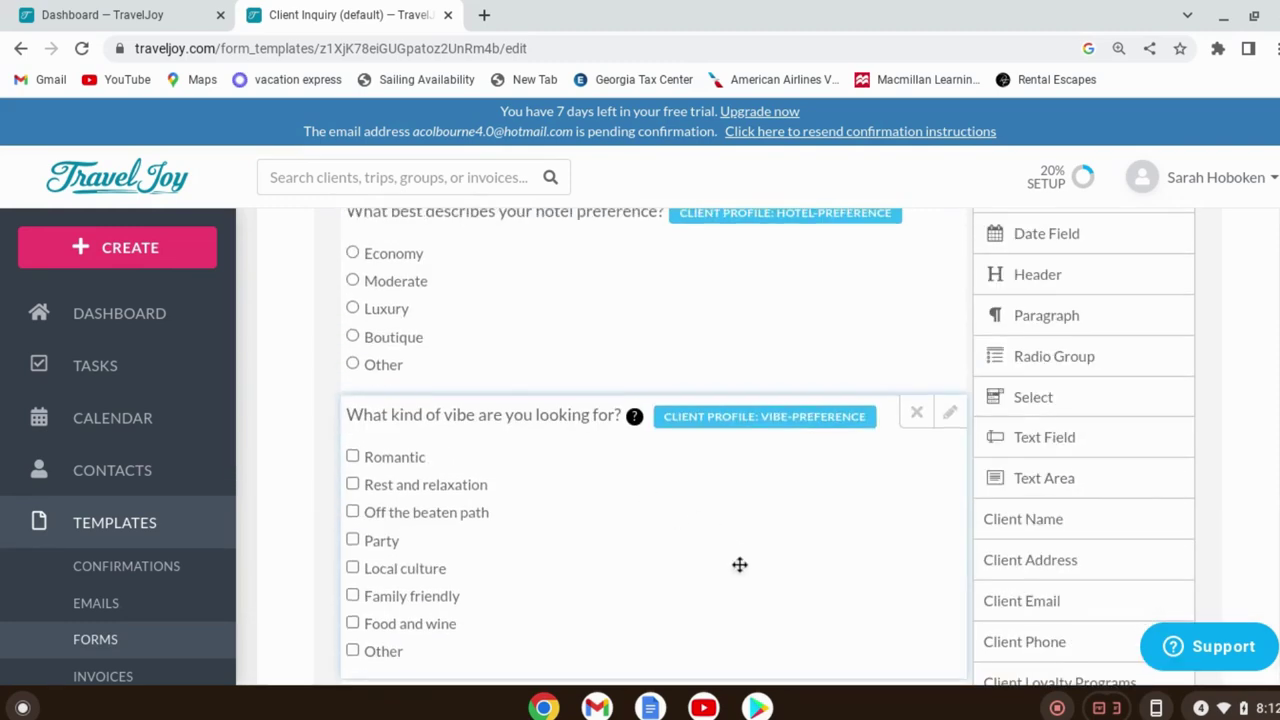
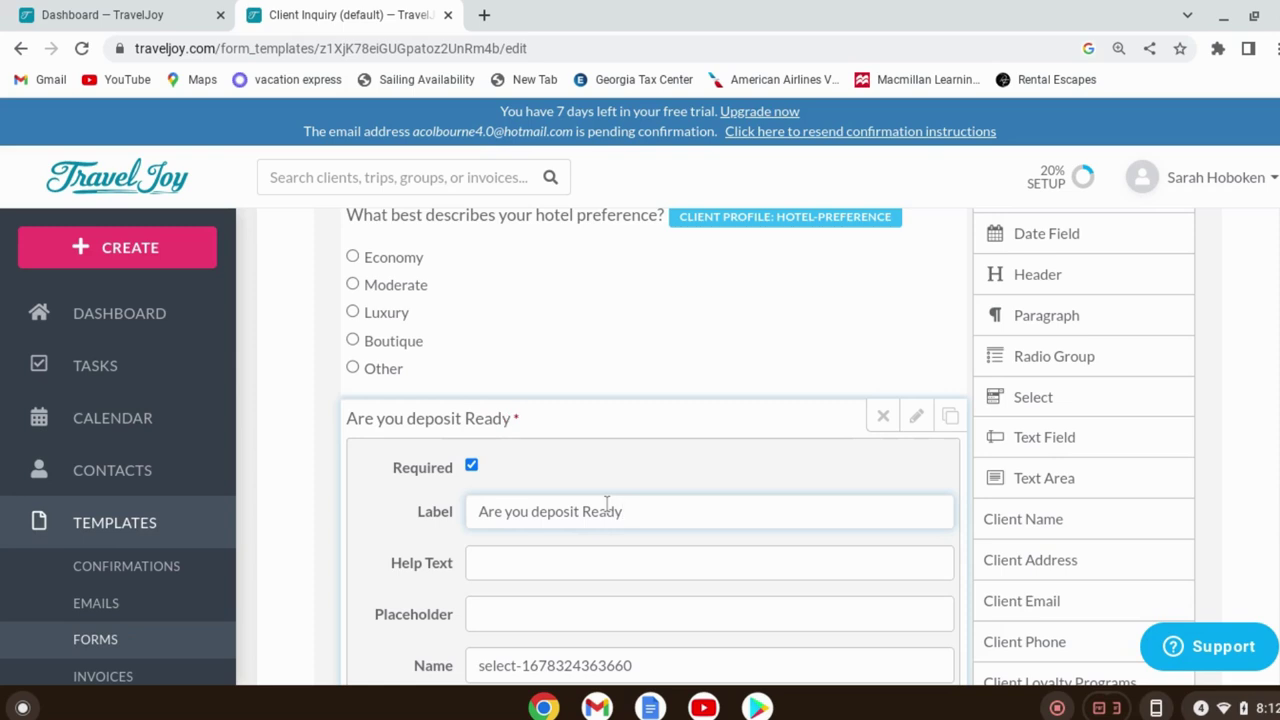
Add '?' to the deposit question label and make the first answer 'Asap Ready to book'
text(?)
scroll(785, 594, down, 5)
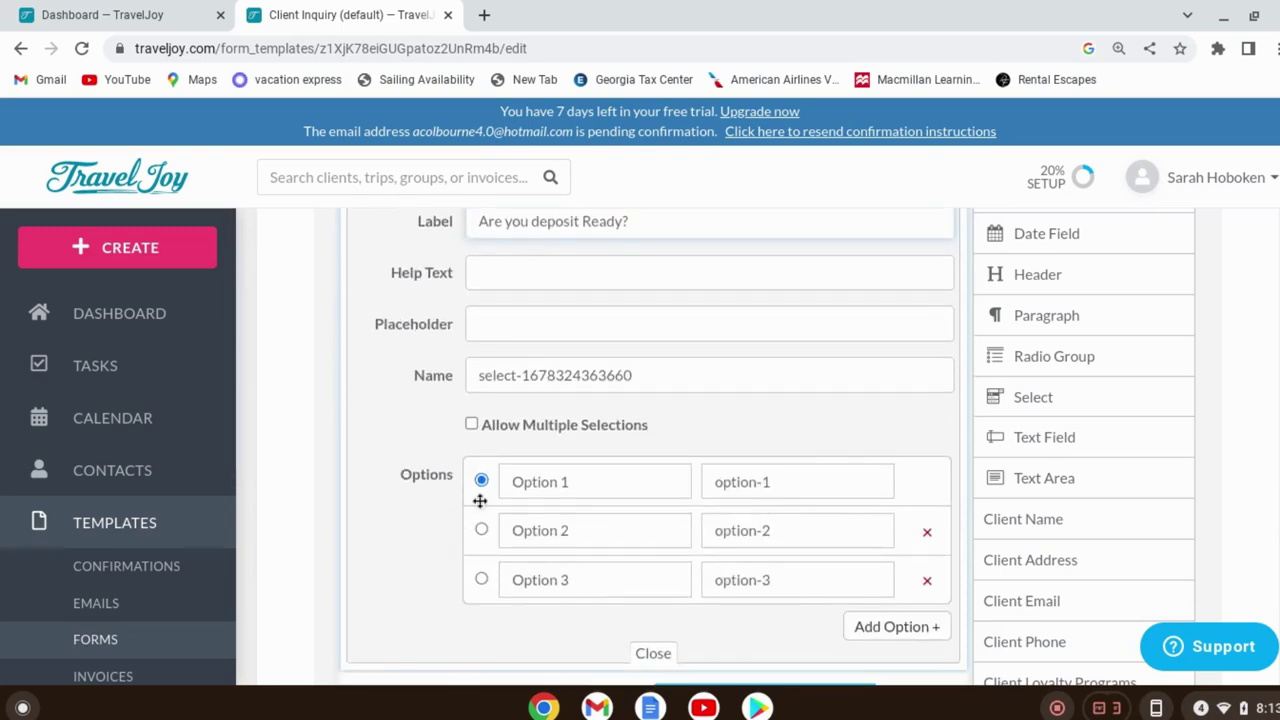
click(572, 482)
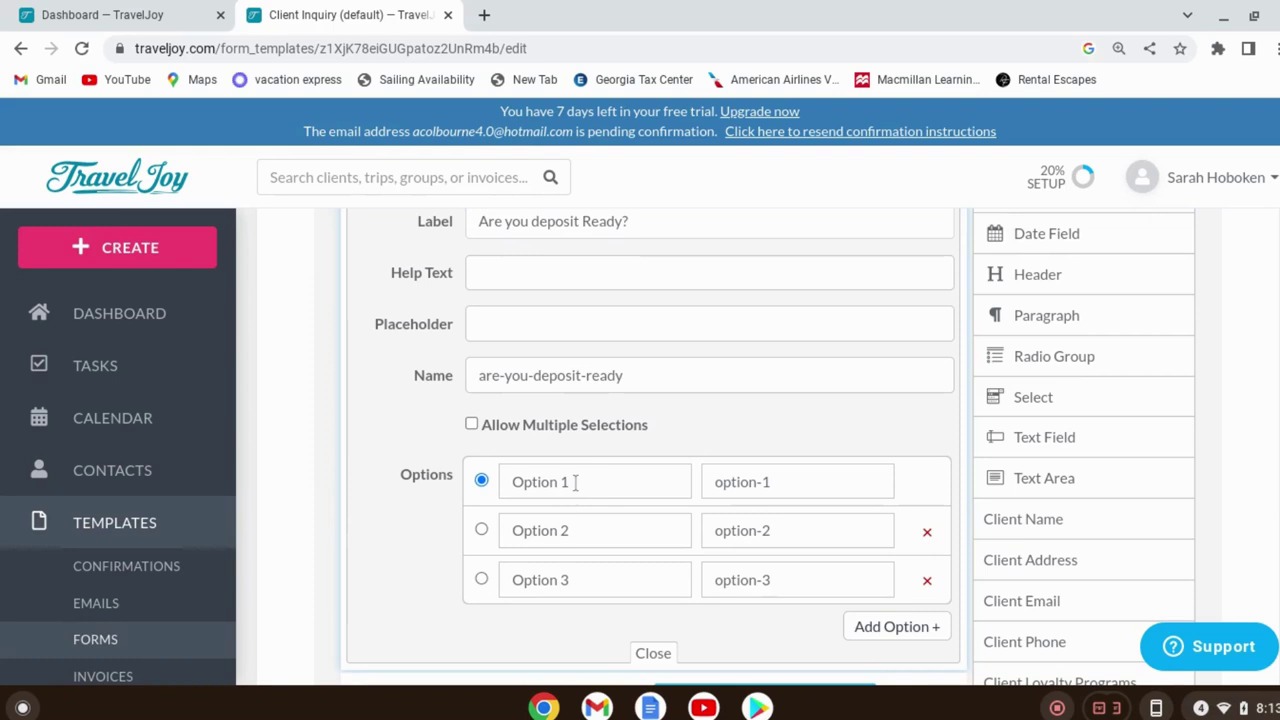
key(BackSpace)
key(BackSpace)
key(BackSpace)
key(BackSpace)
key(BackSpace)
key(BackSpace)
key(BackSpace)
key(BackSpace)
text(Asap Ready to book)
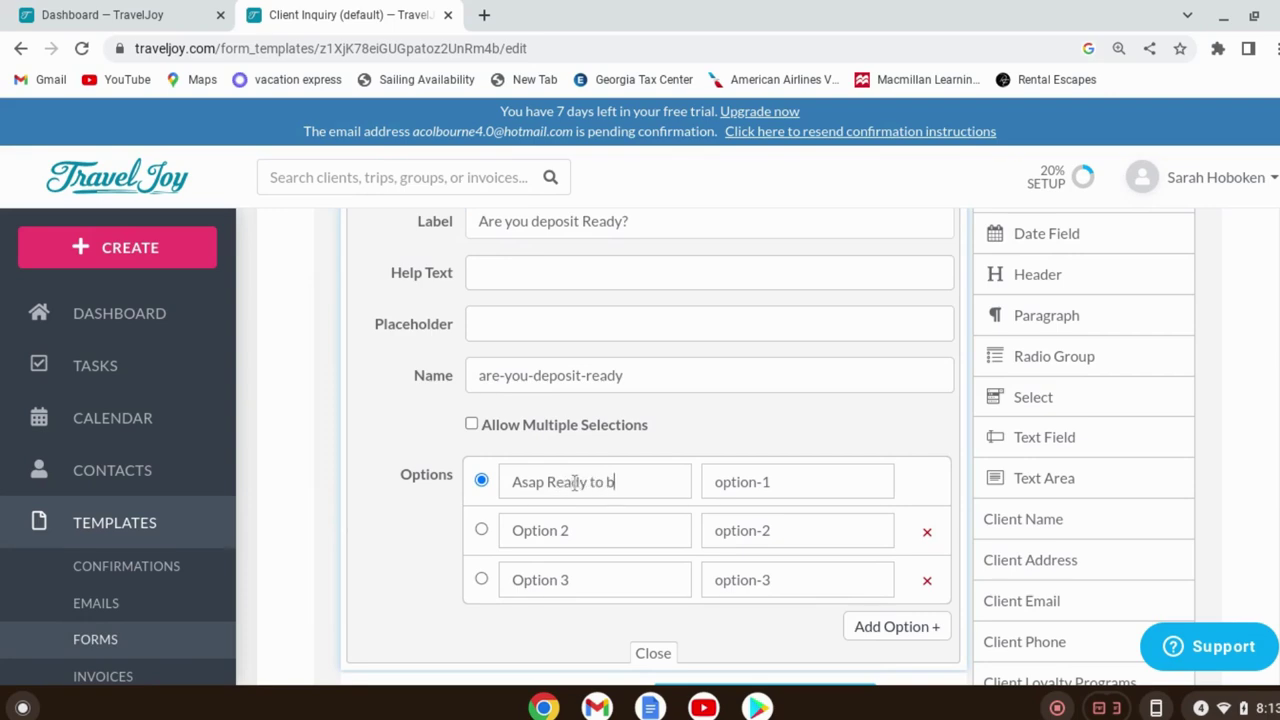
Change the second and third answers to 'Within 1 week' and 'Just looking at my options'
click(614, 526)
key(BackSpace)
key(BackSpace)
key(BackSpace)
key(BackSpace)
key(BackSpace)
key(BackSpace)
key(BackSpace)
key(BackSpace)
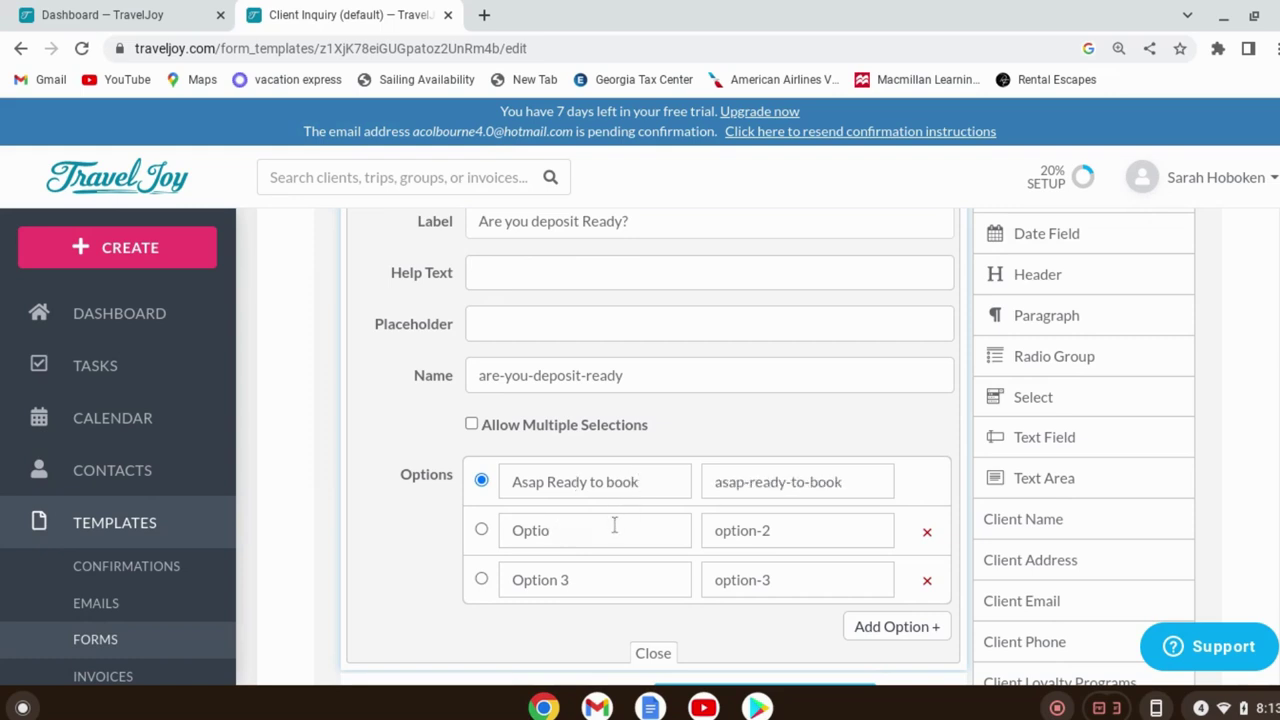
text(Within 1 week)
click(627, 580)
key(BackSpace)
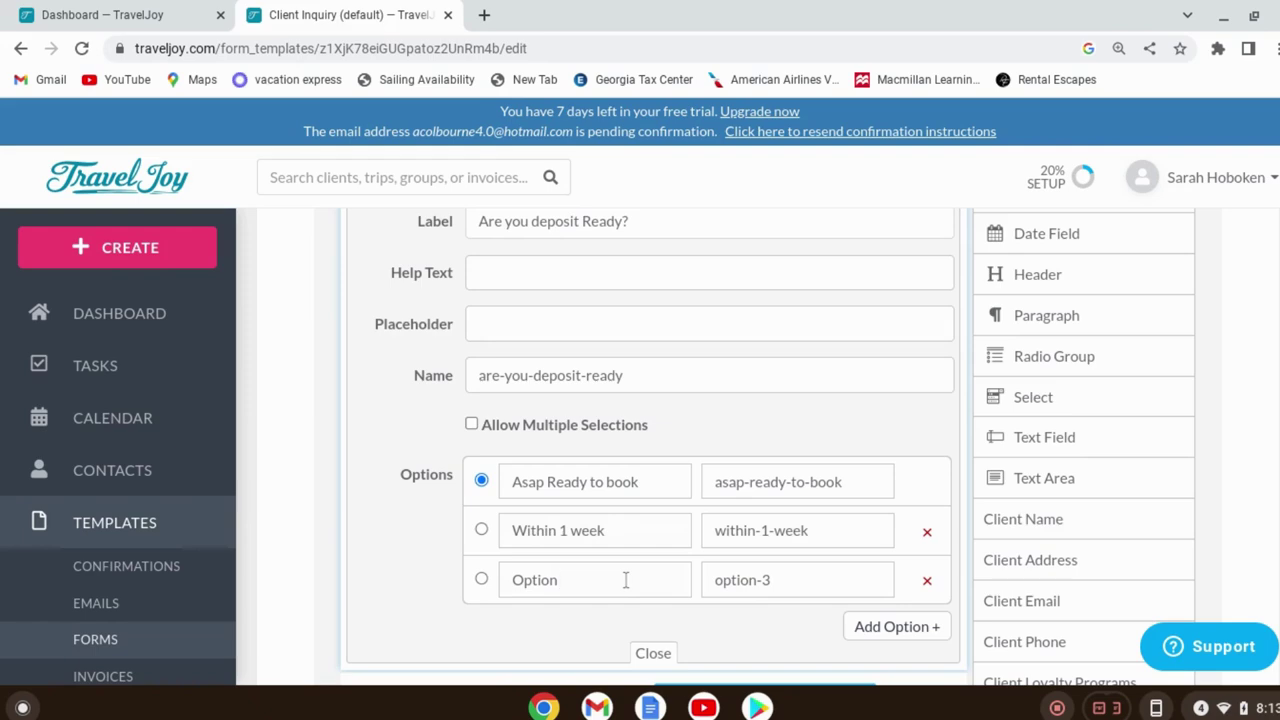
key(BackSpace)
key(BackSpace)
key(BackSpace)
key(BackSpace)
key(BackSpace)
key(BackSpace)
key(BackSpace)
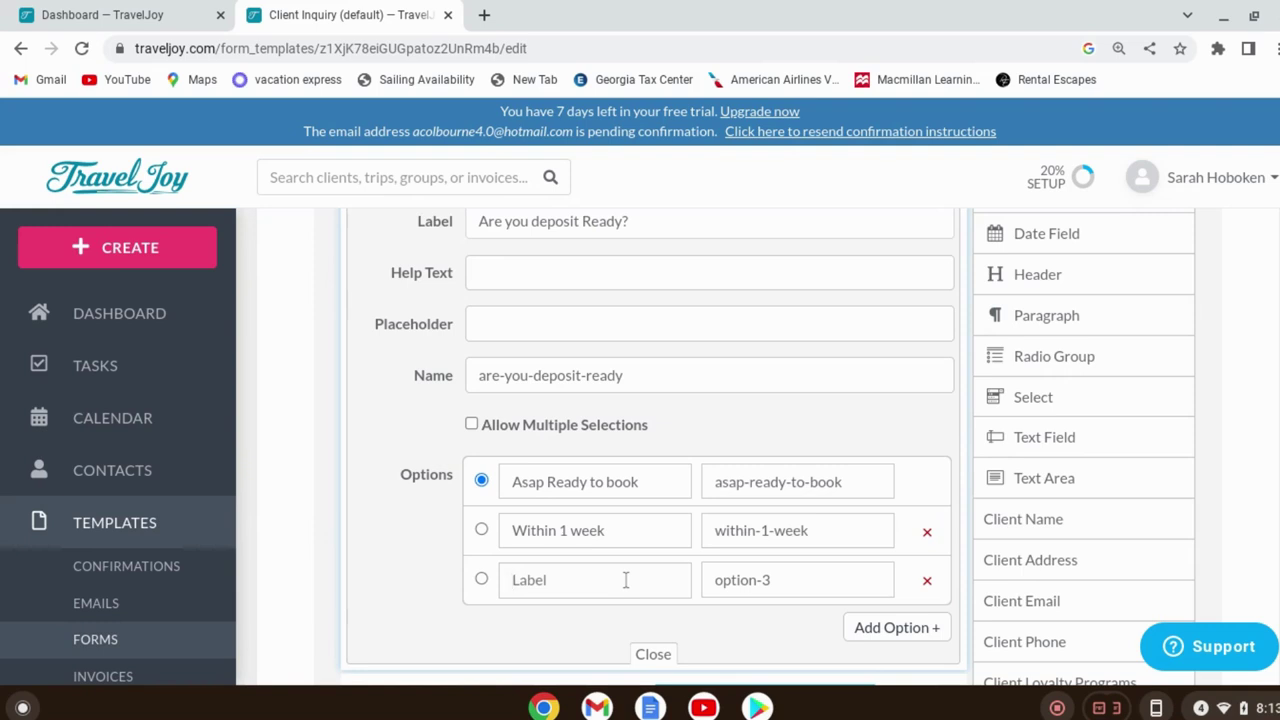
text(Just l)
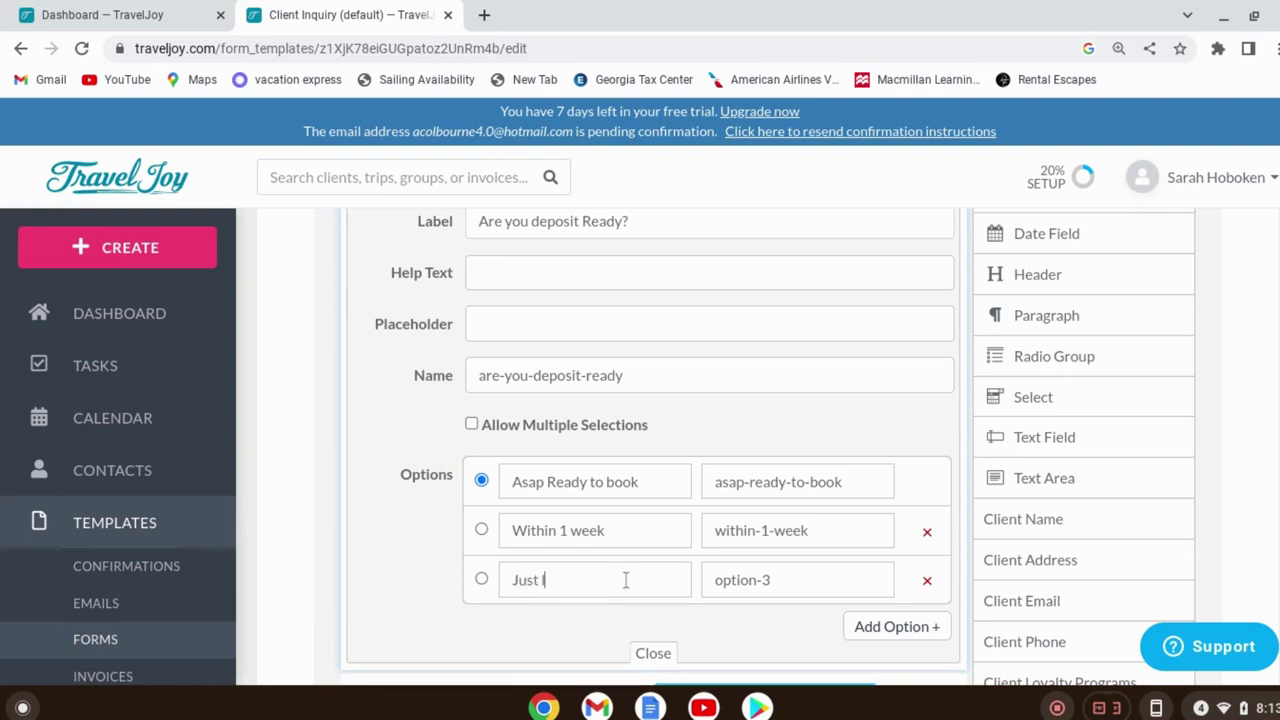
text(ooking at my options)
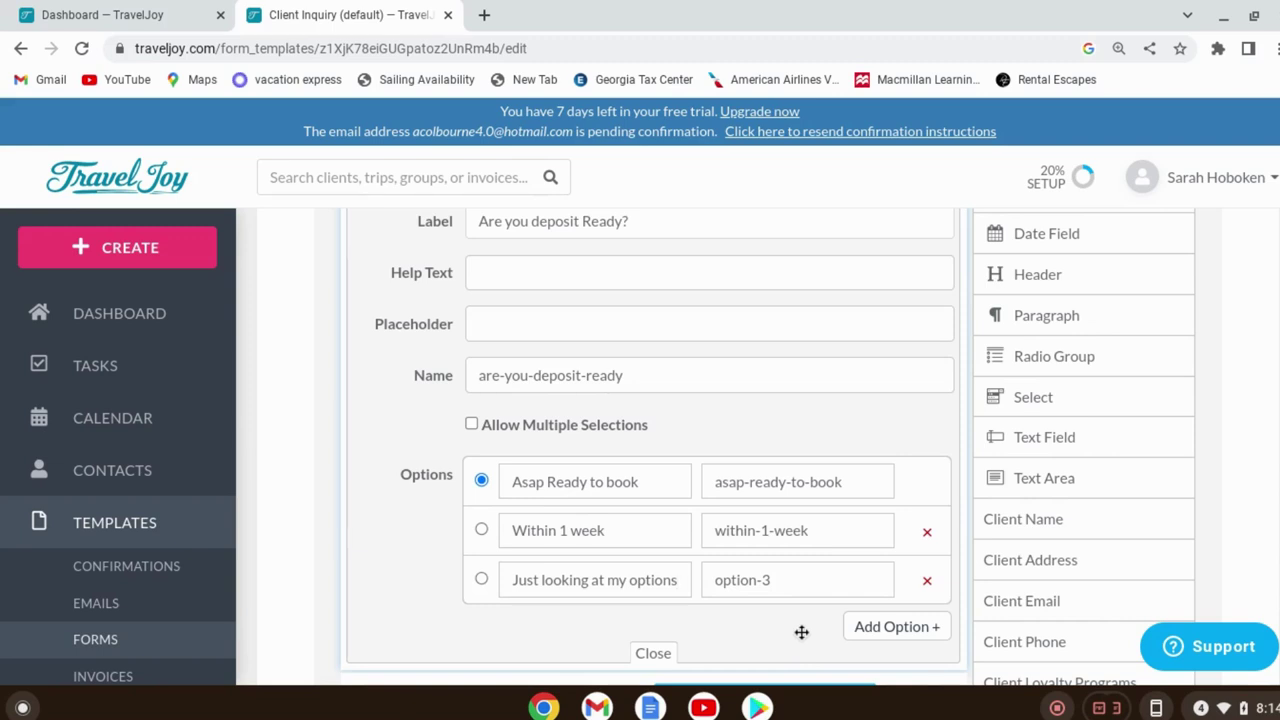
Save the changes to the Client Inquiry form
scroll(856, 330, down, 1)
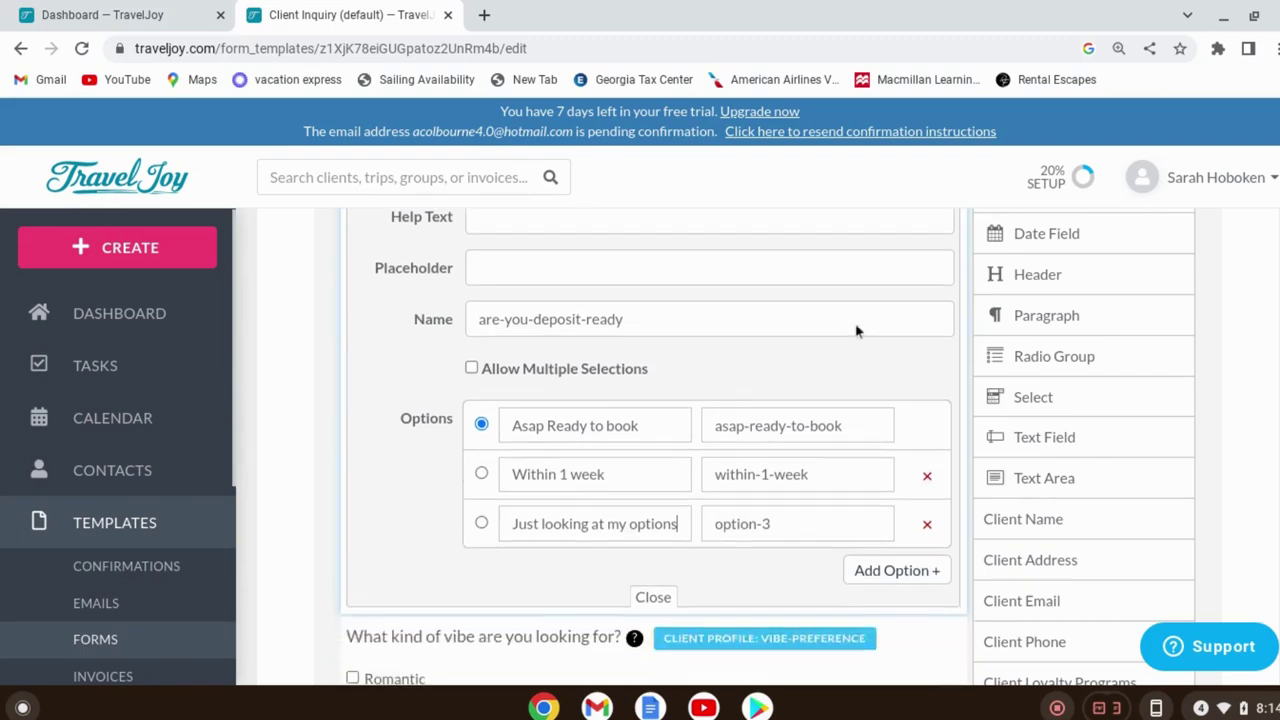
scroll(856, 330, down, 10)
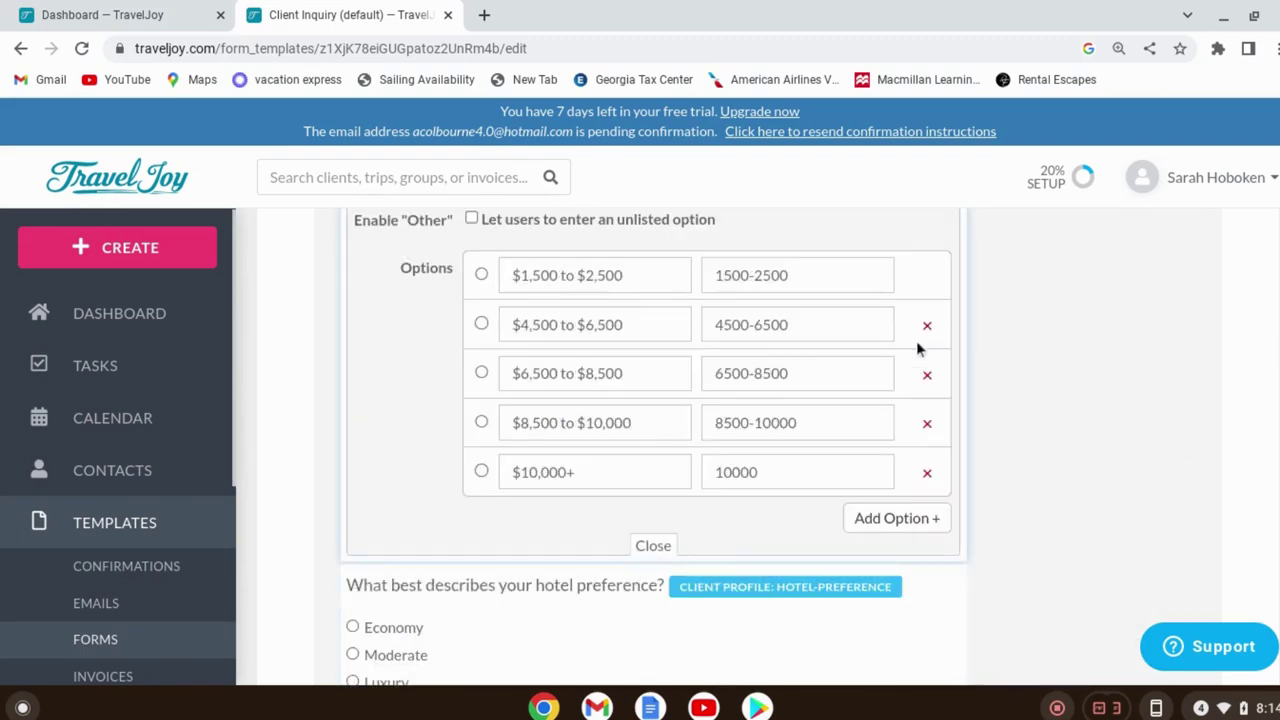
scroll(926, 420, down, 15)
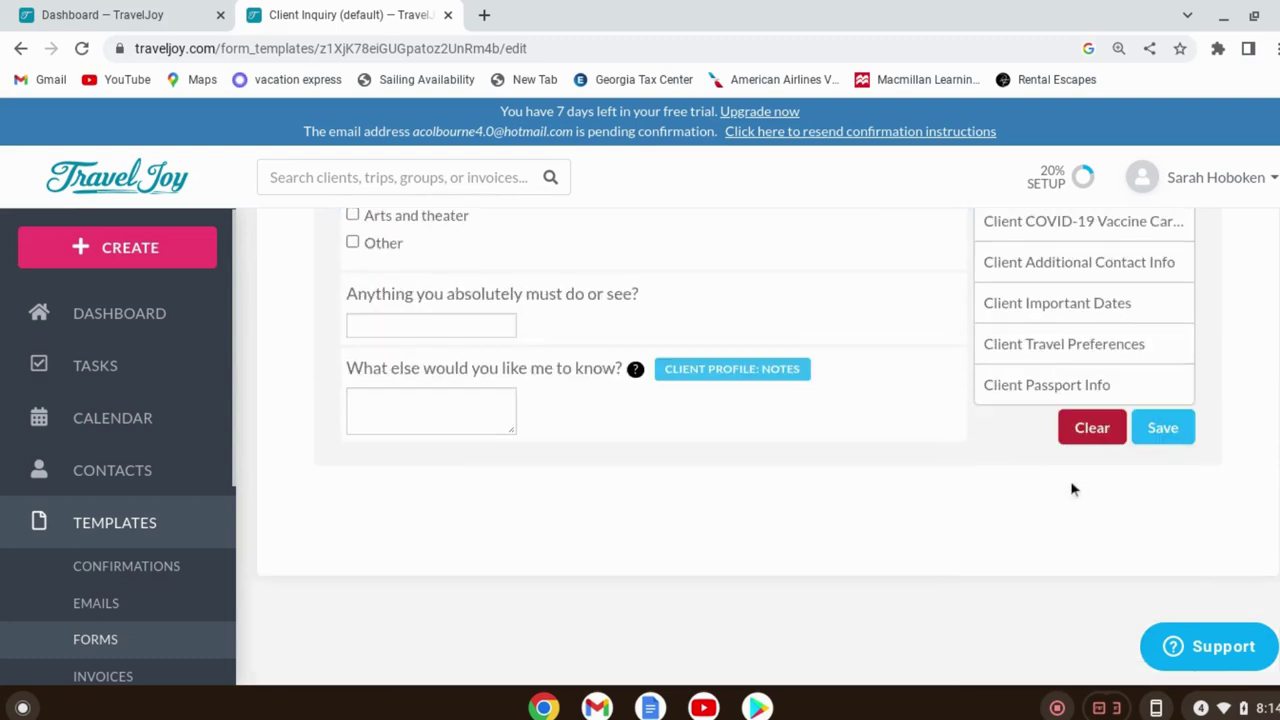
click(1163, 428)
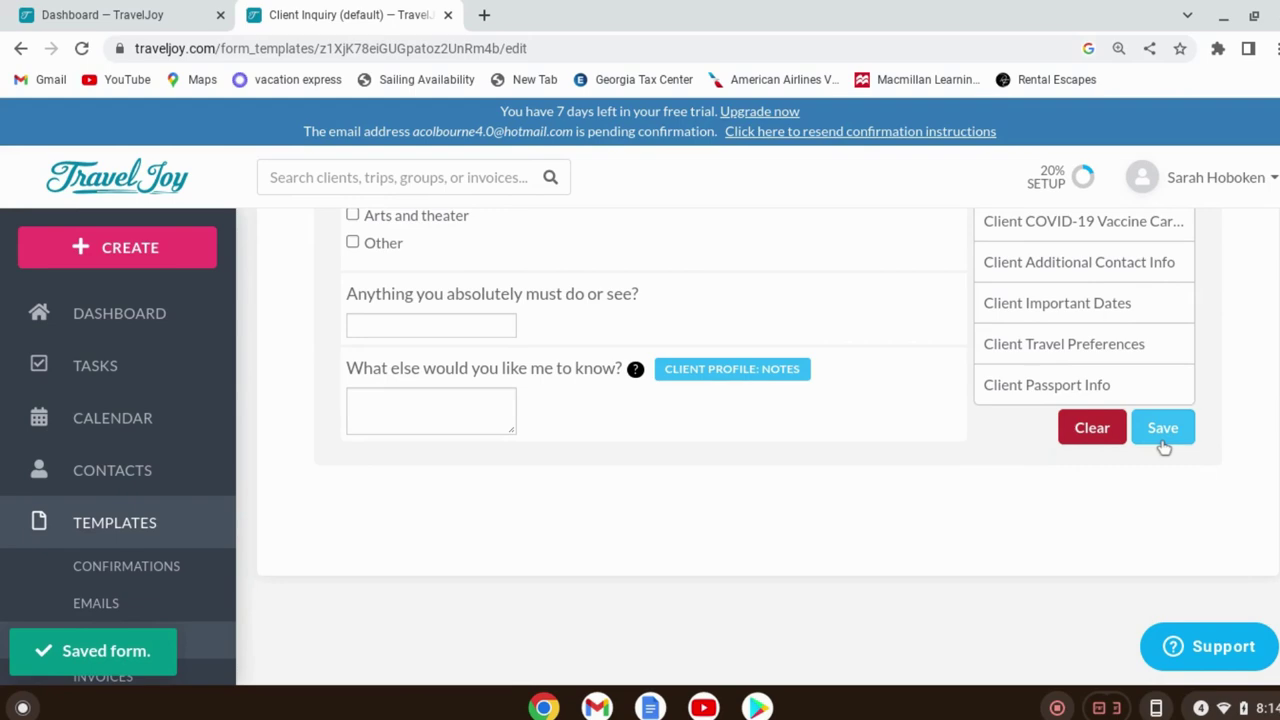
Preview the Client Inquiry form and scroll through it to check the deposit question
scroll(735, 517, up, 15)
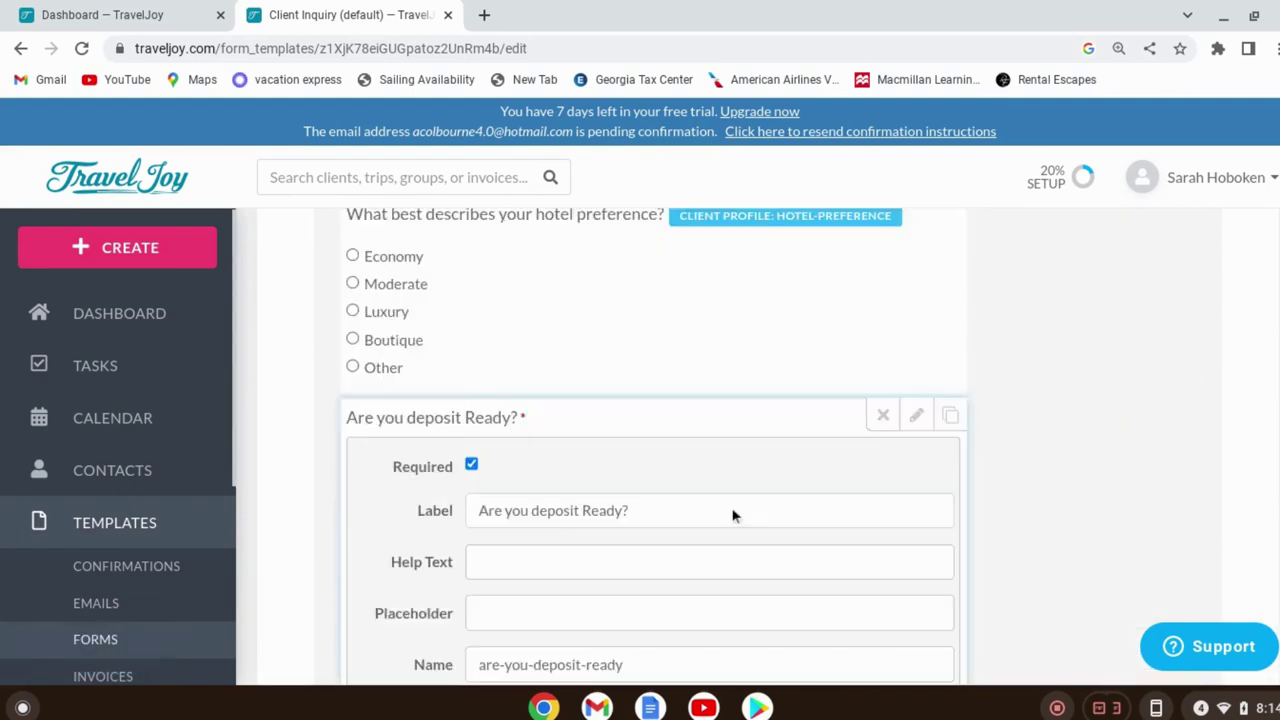
scroll(735, 517, up, 15)
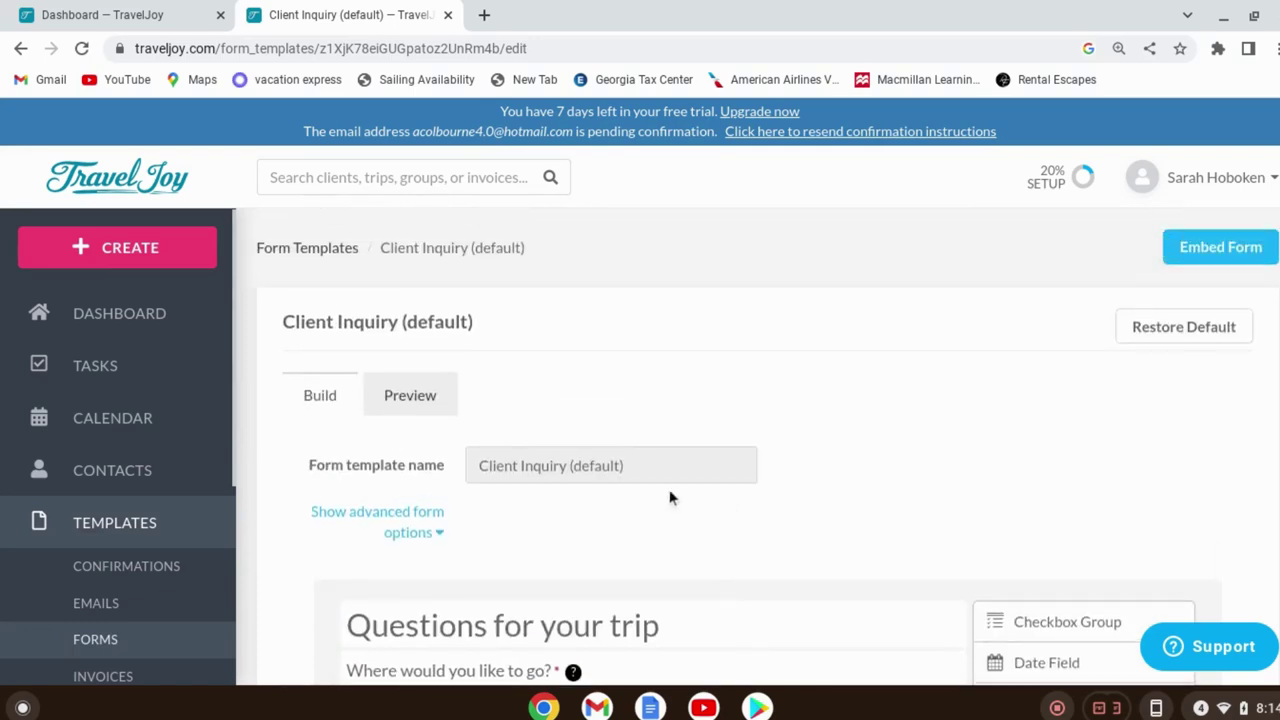
click(406, 397)
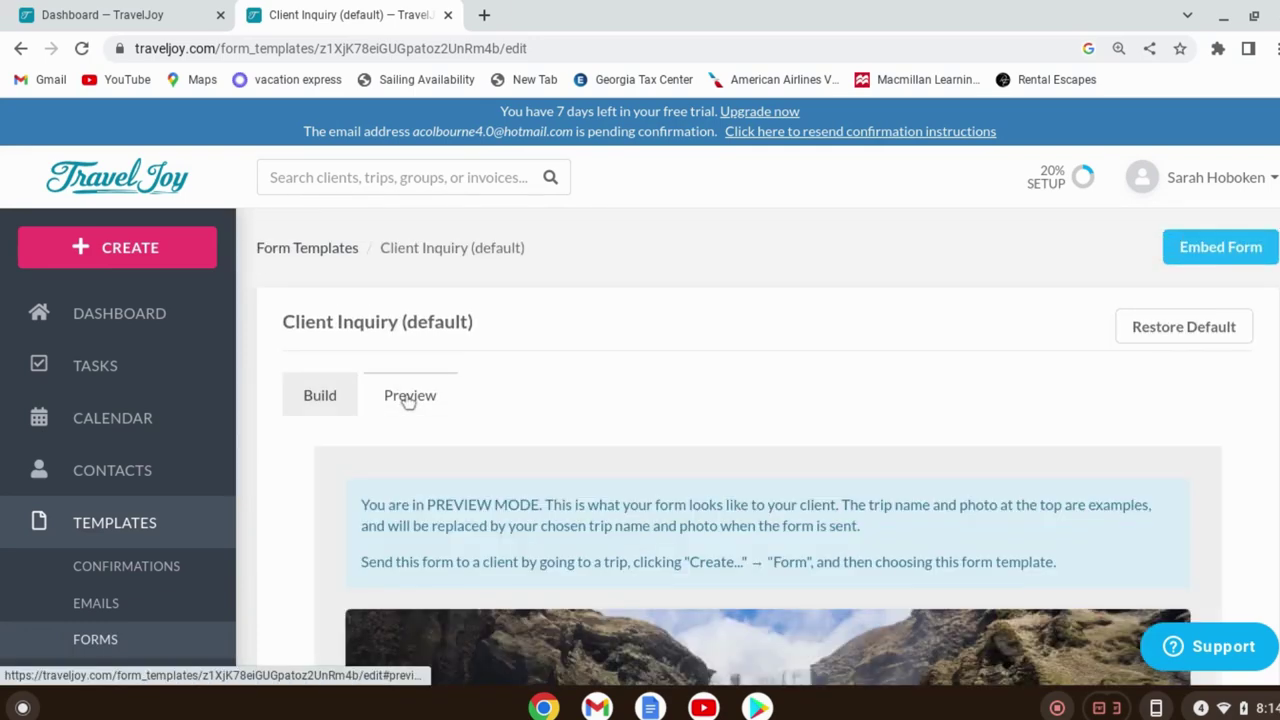
scroll(1015, 540, down, 10)
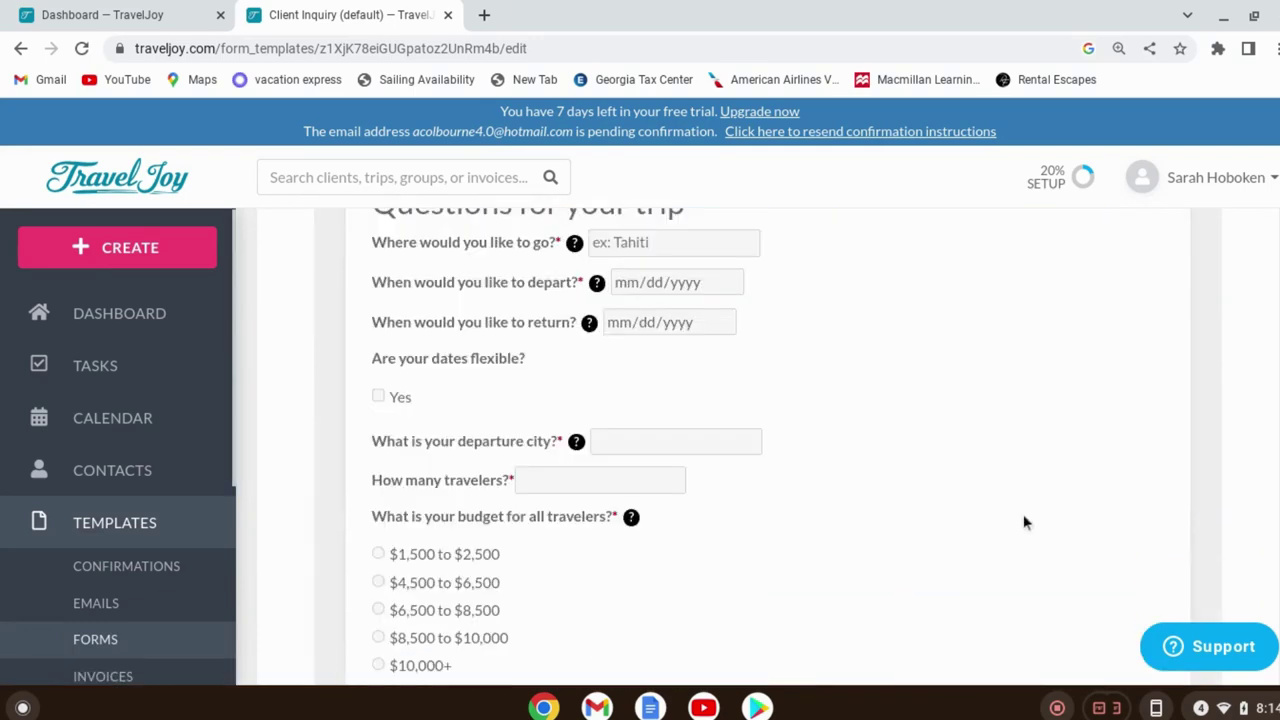
scroll(1023, 521, down, 6)
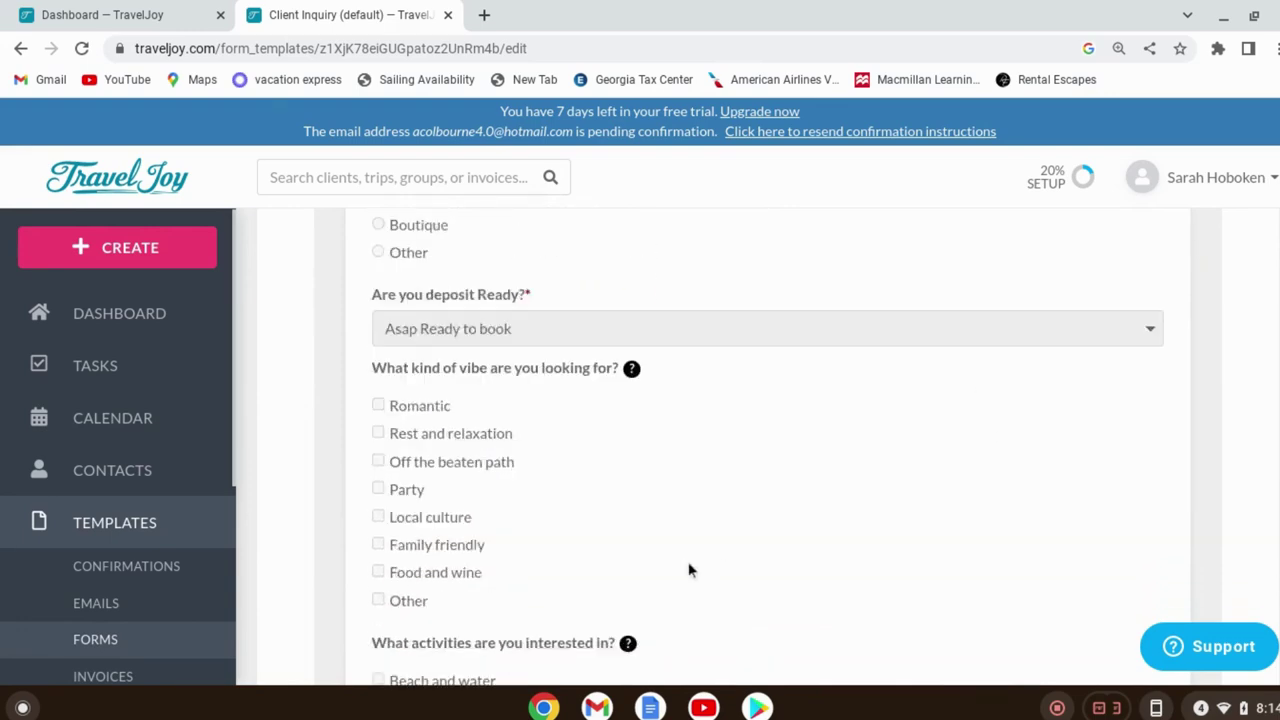
scroll(600, 400, down, 2)
scroll(587, 388, up, 3)
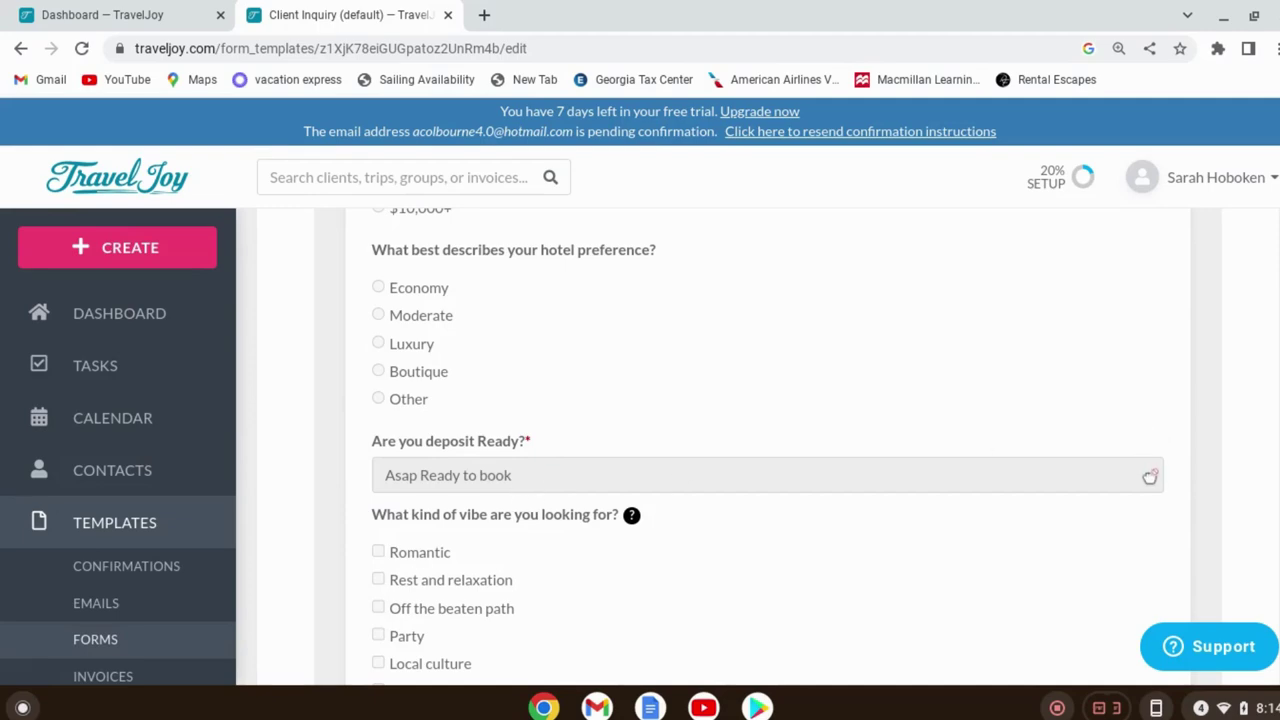
scroll(666, 391, up, 10)
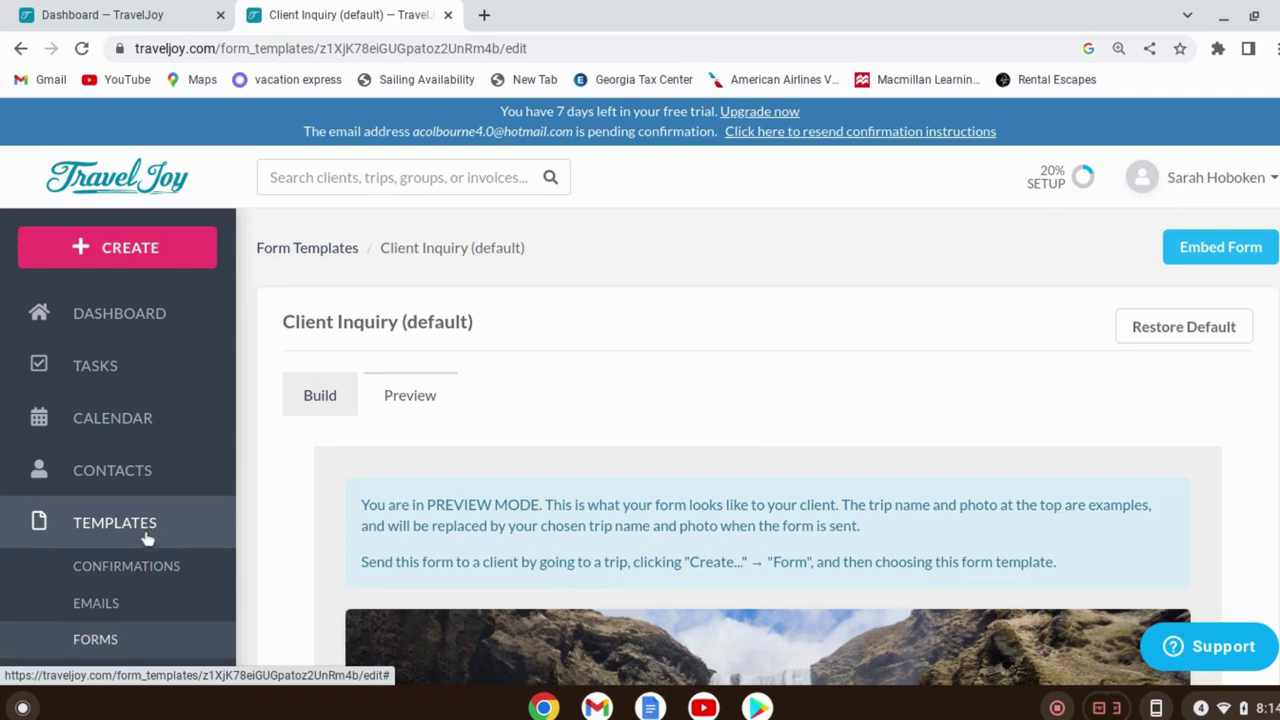
Go to the Invoice Item Templates under Templates and bring up the Create menu
click(147, 568)
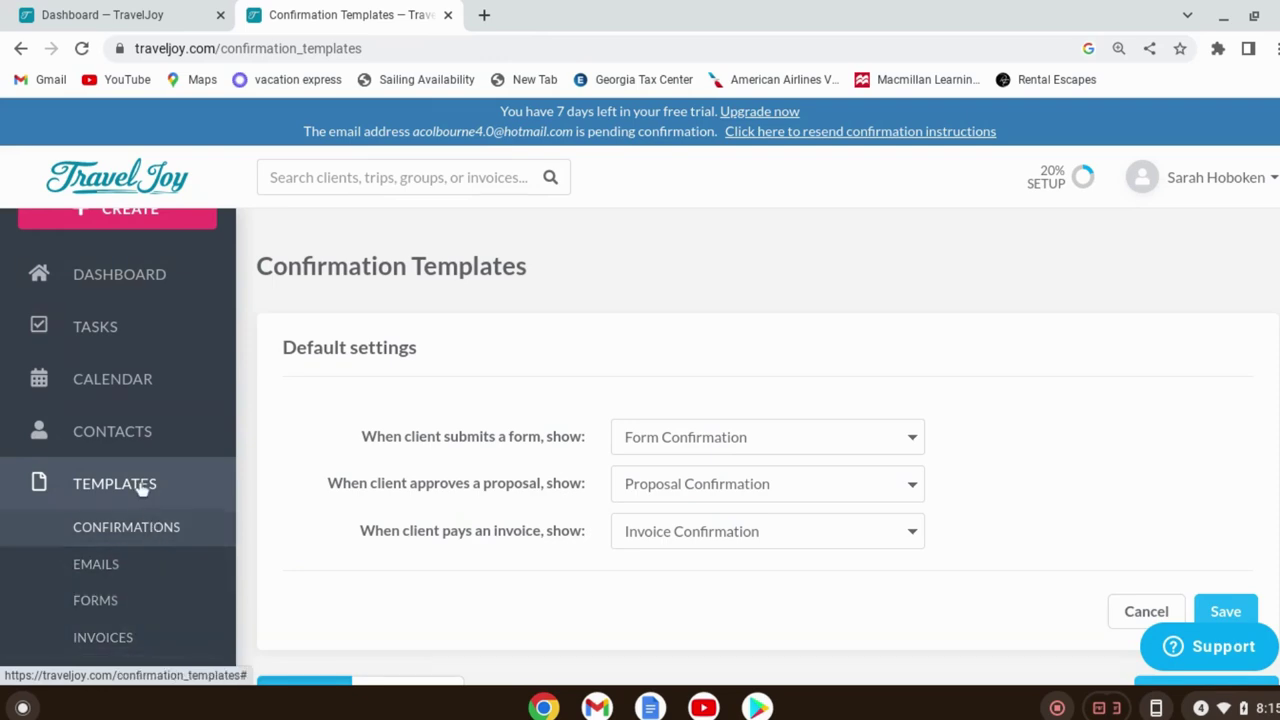
click(131, 645)
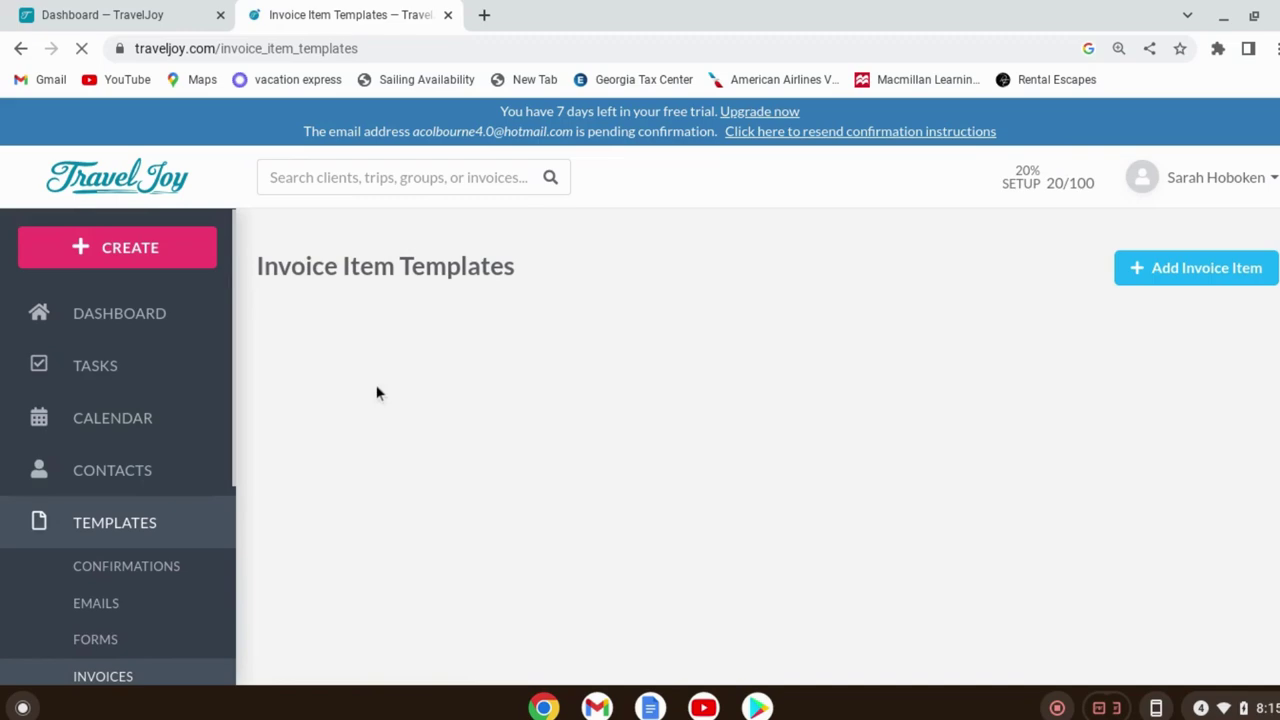
click(152, 258)
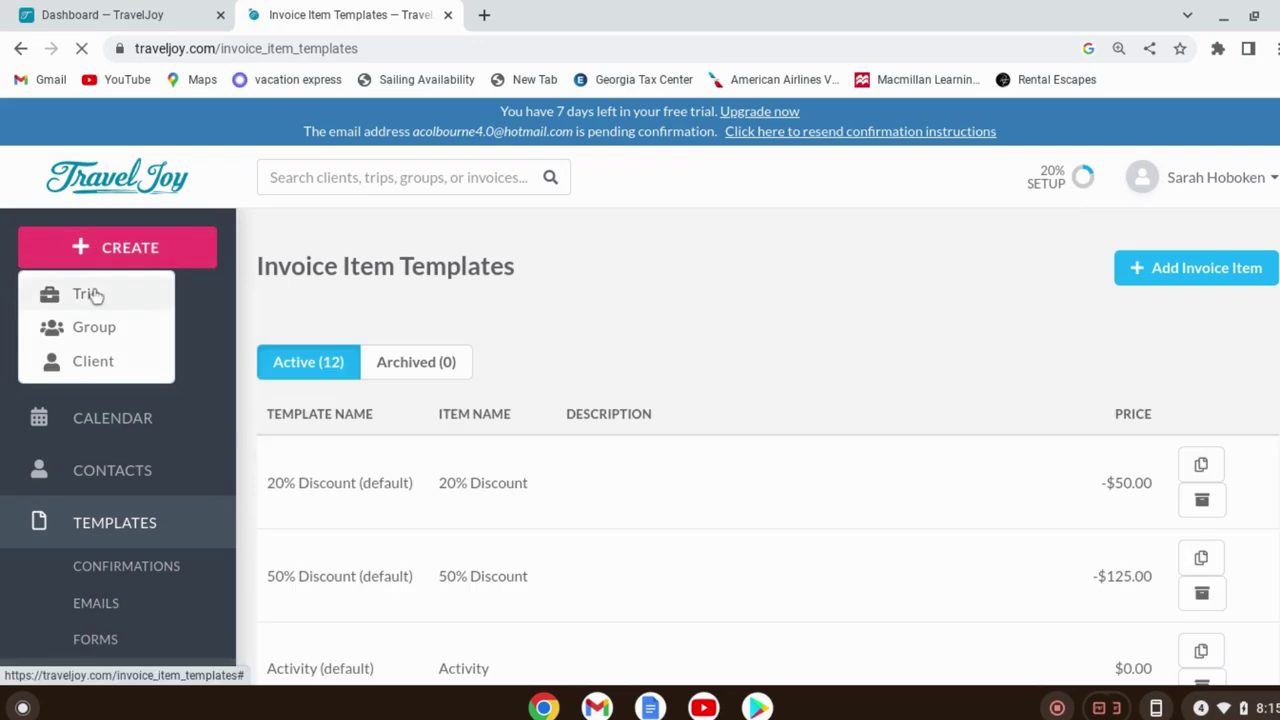
Start a new trip and open the New Client section for the primary traveler
click(88, 294)
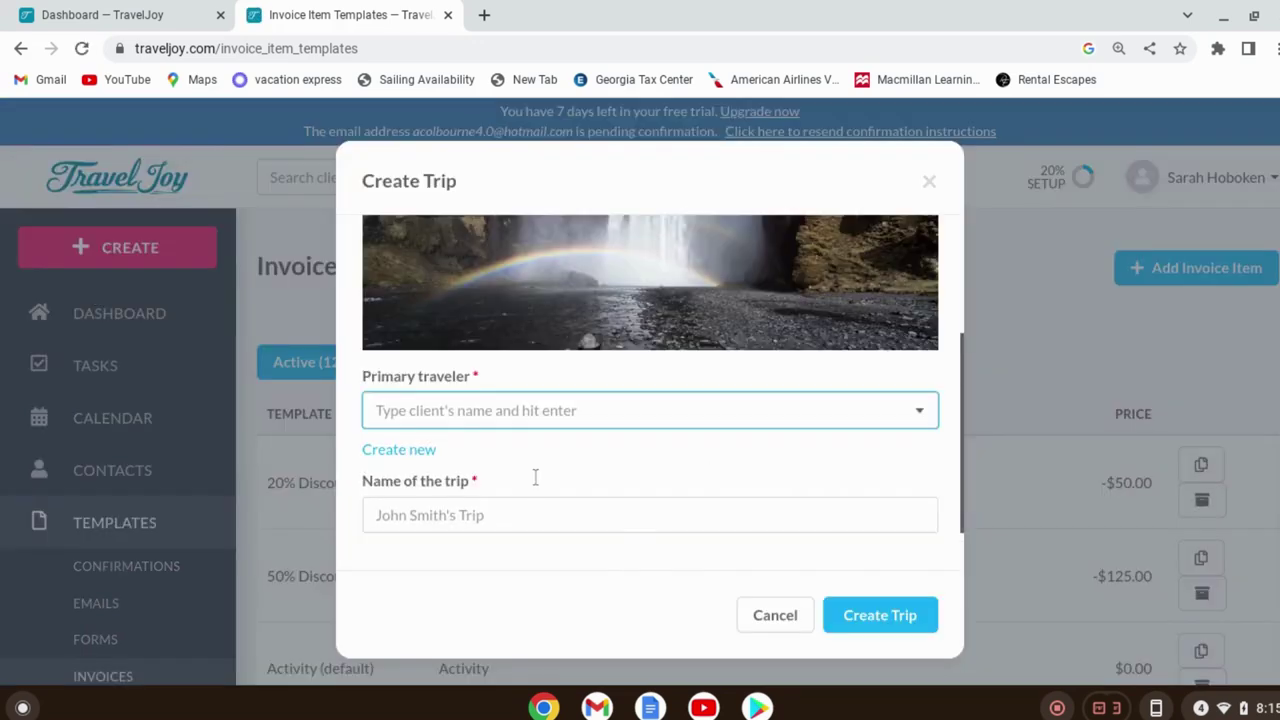
scroll(793, 526, up, 3)
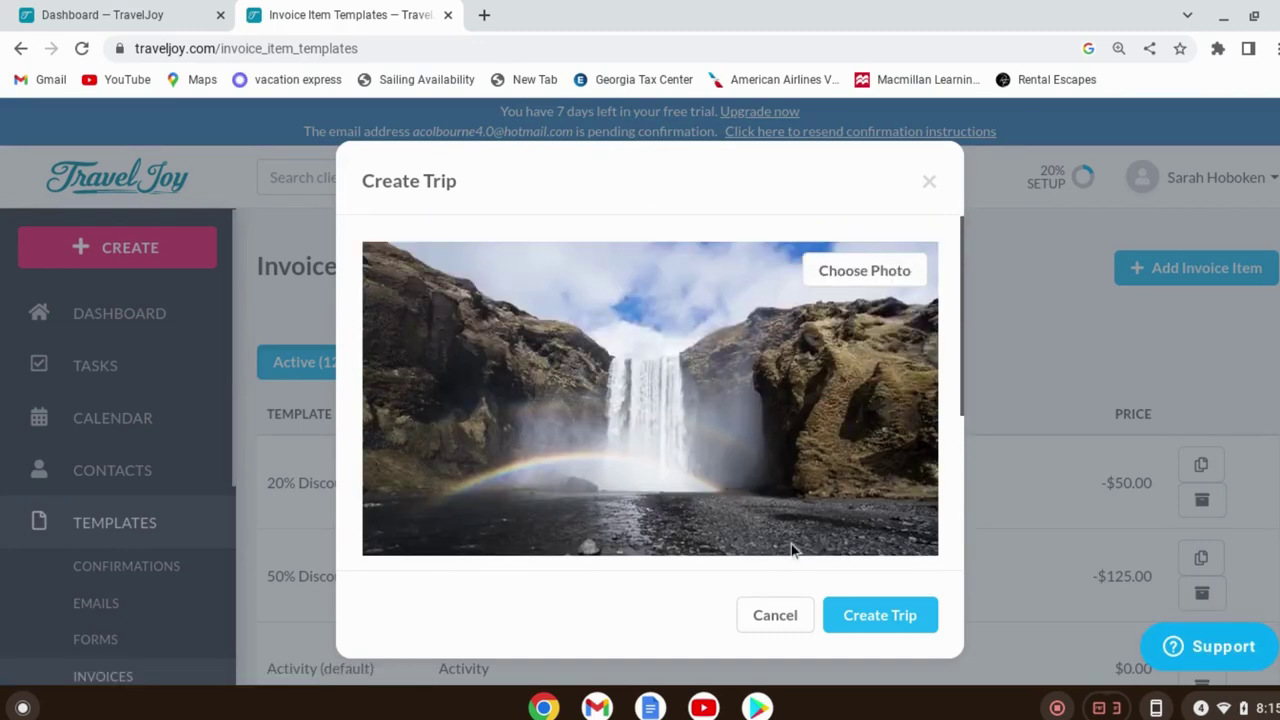
scroll(800, 528, down, 2)
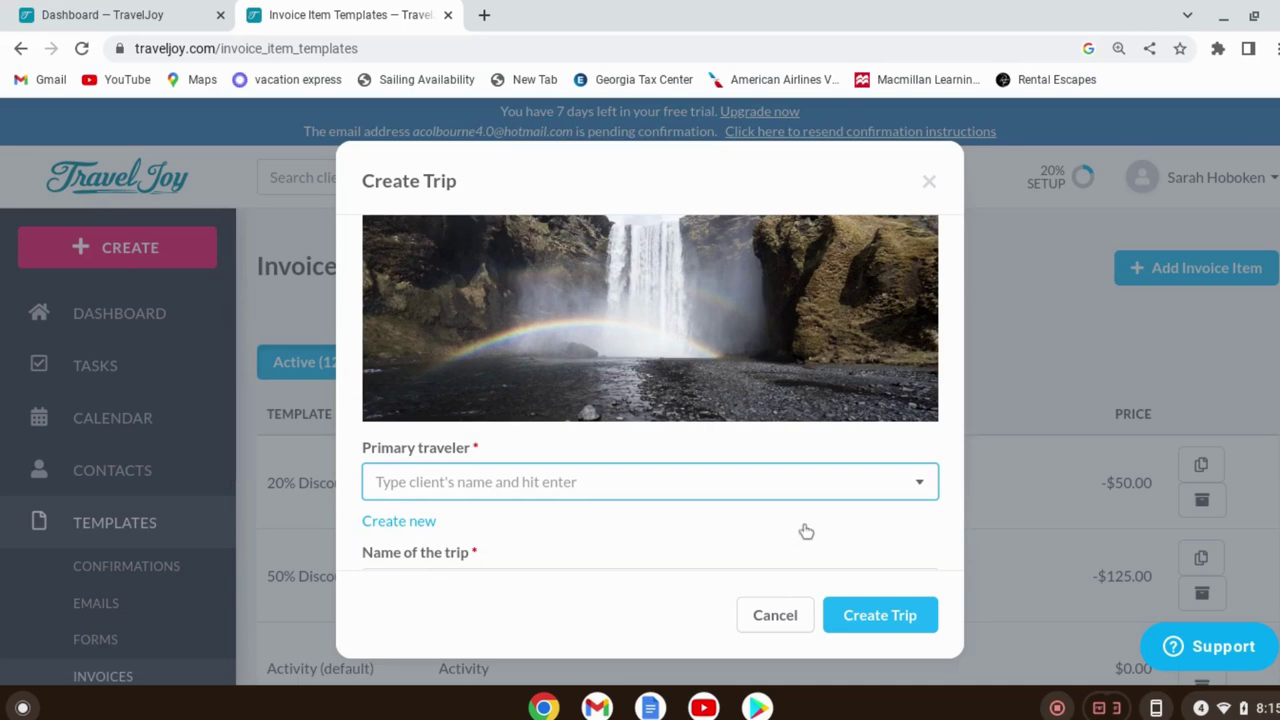
scroll(806, 531, up, 2)
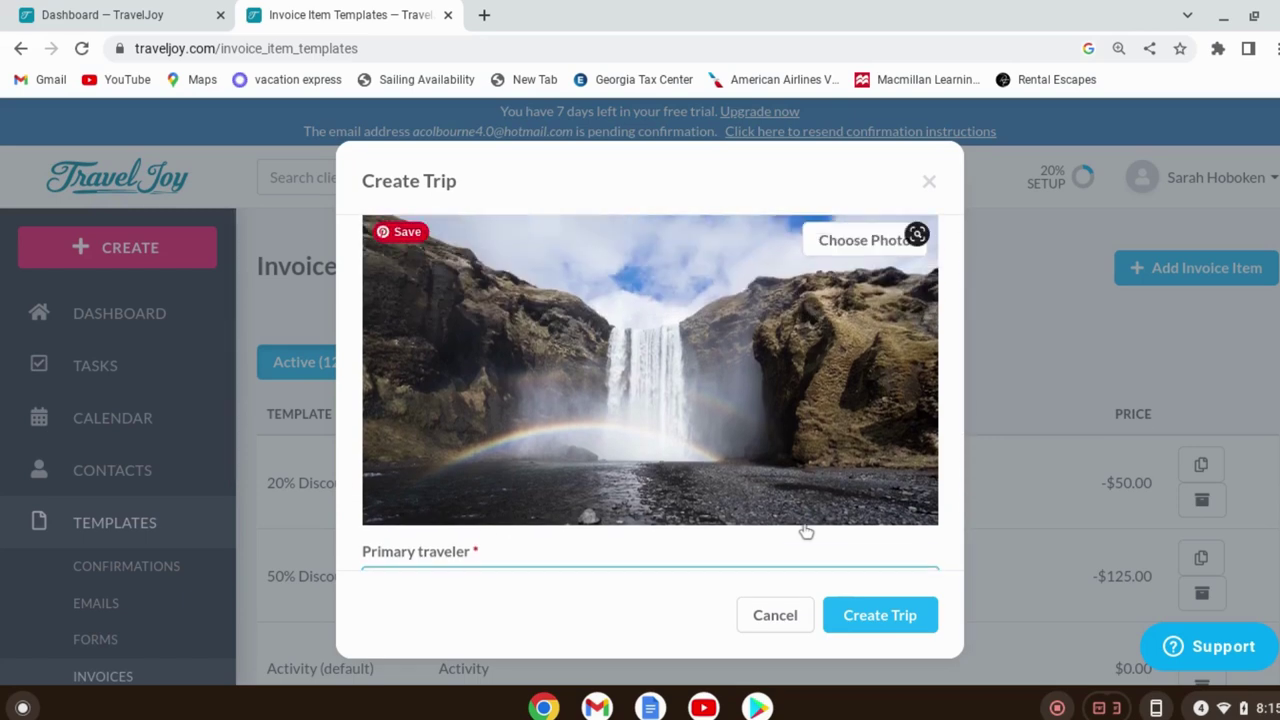
scroll(831, 460, down, 2)
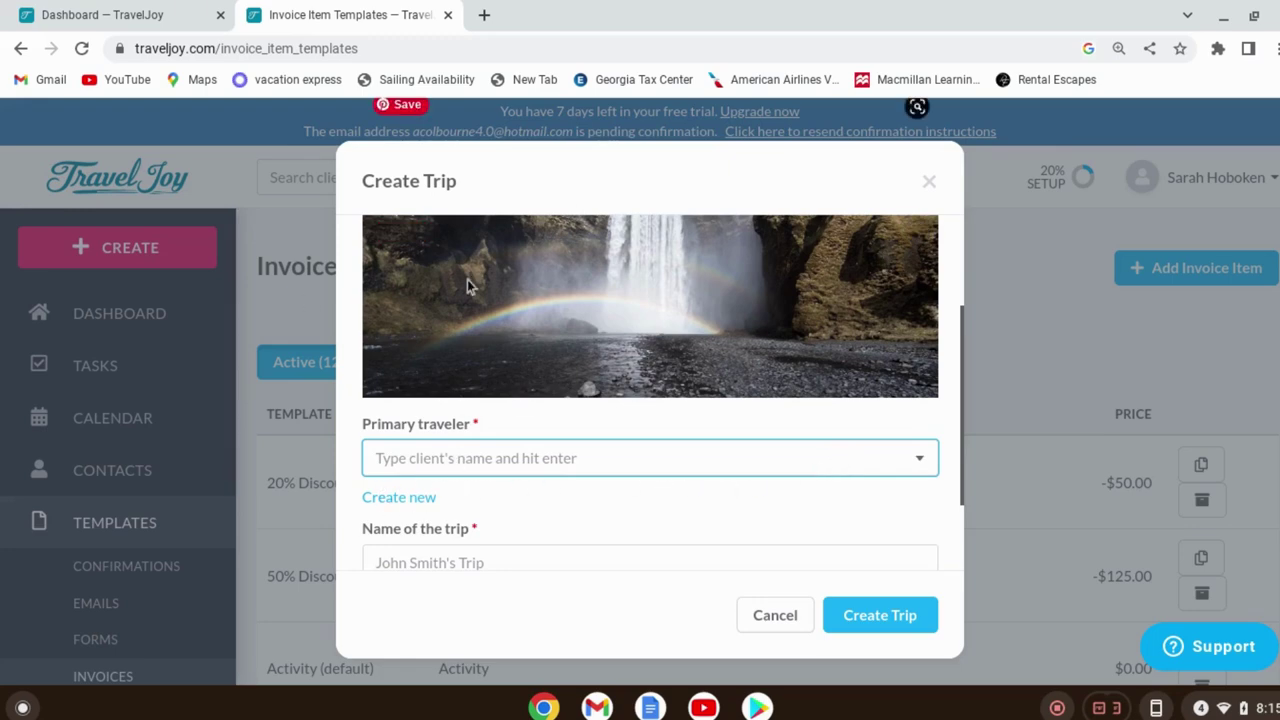
click(430, 462)
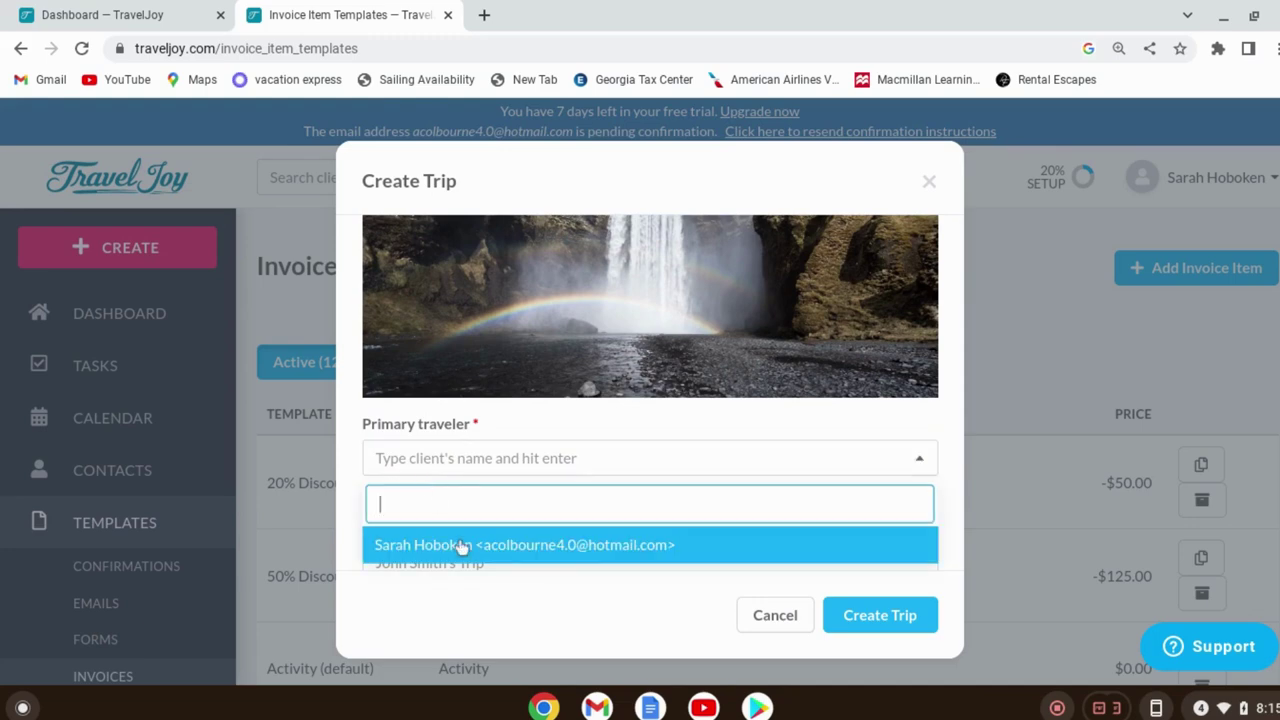
click(722, 466)
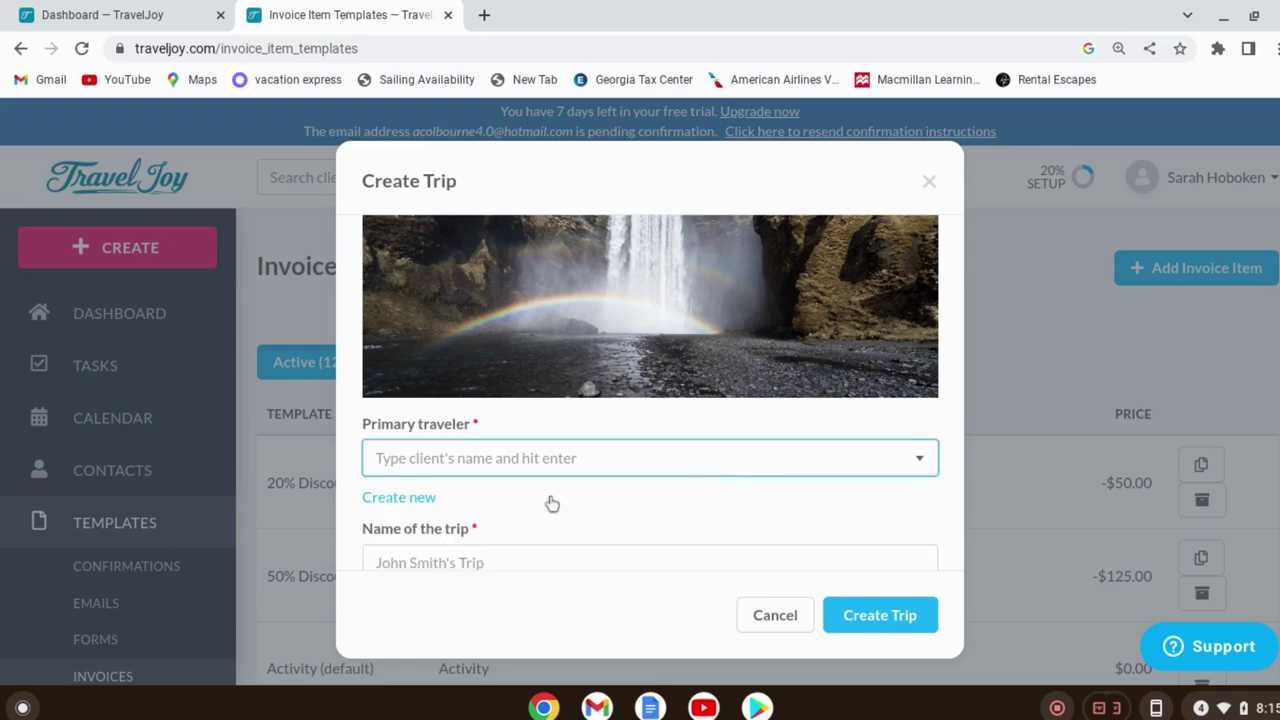
click(410, 498)
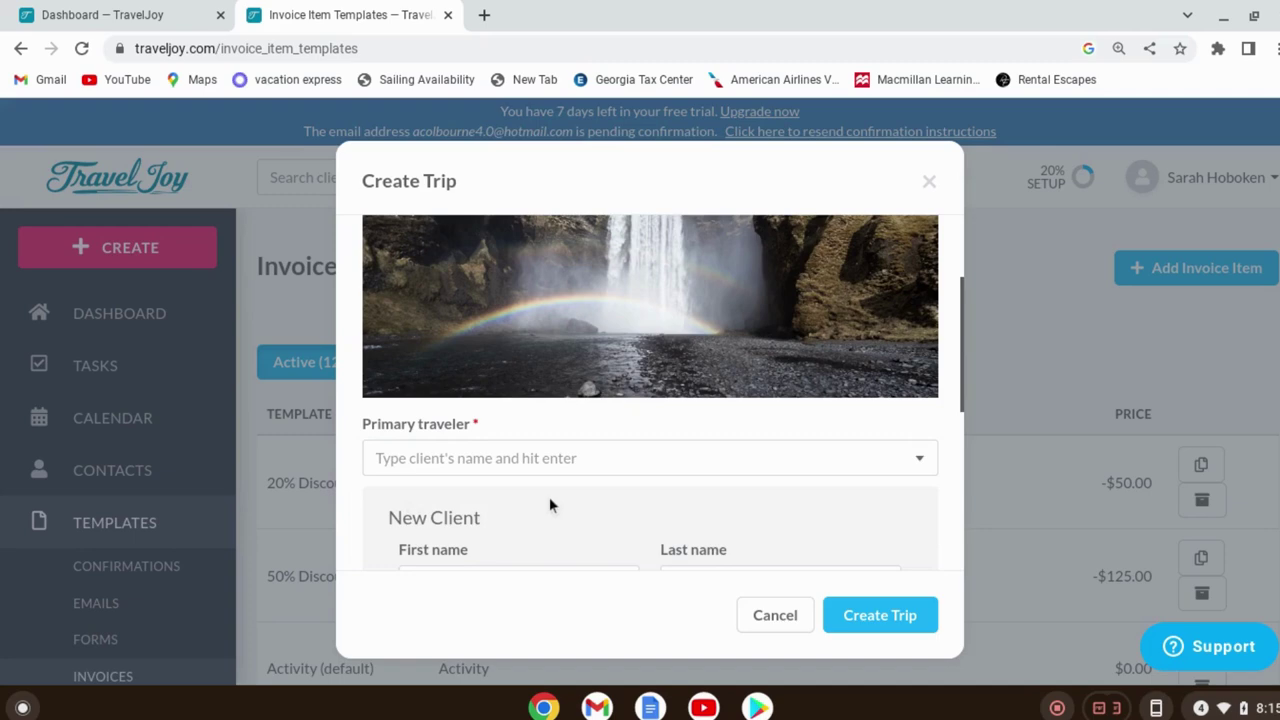
Enter the new client's first and last name and fill their e-mail from autofill
scroll(549, 505, down, 3)
click(546, 430)
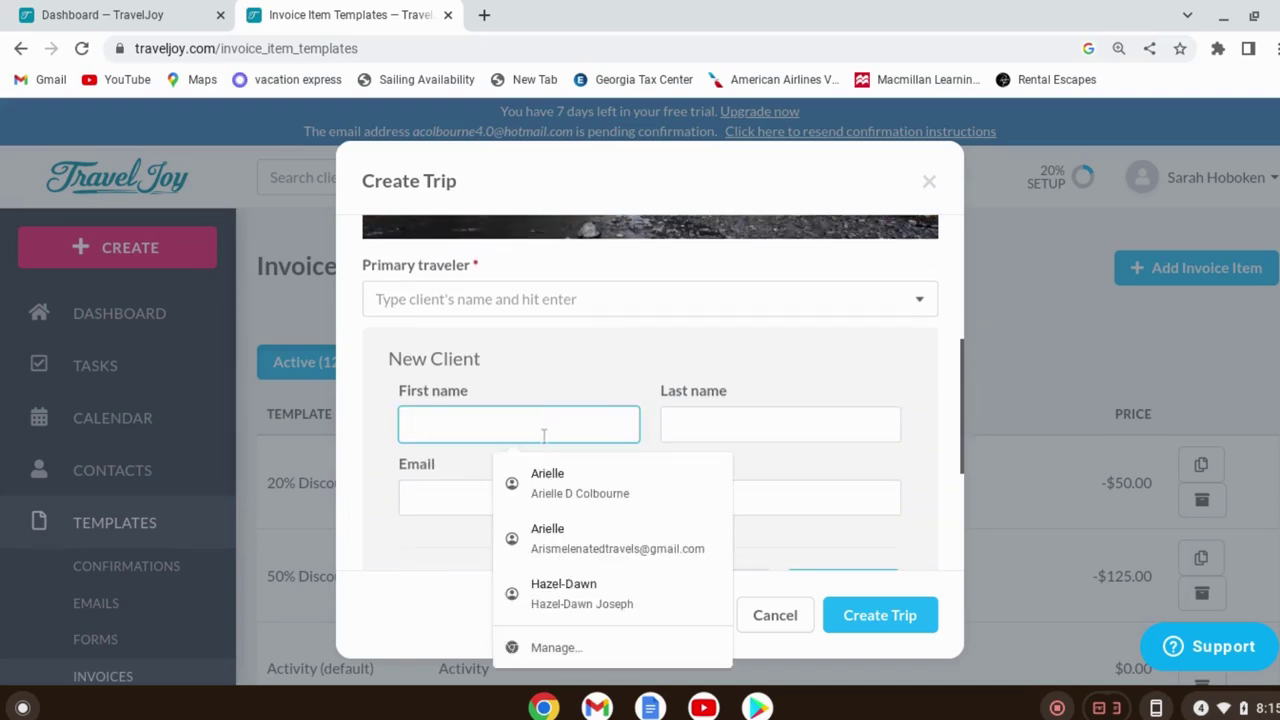
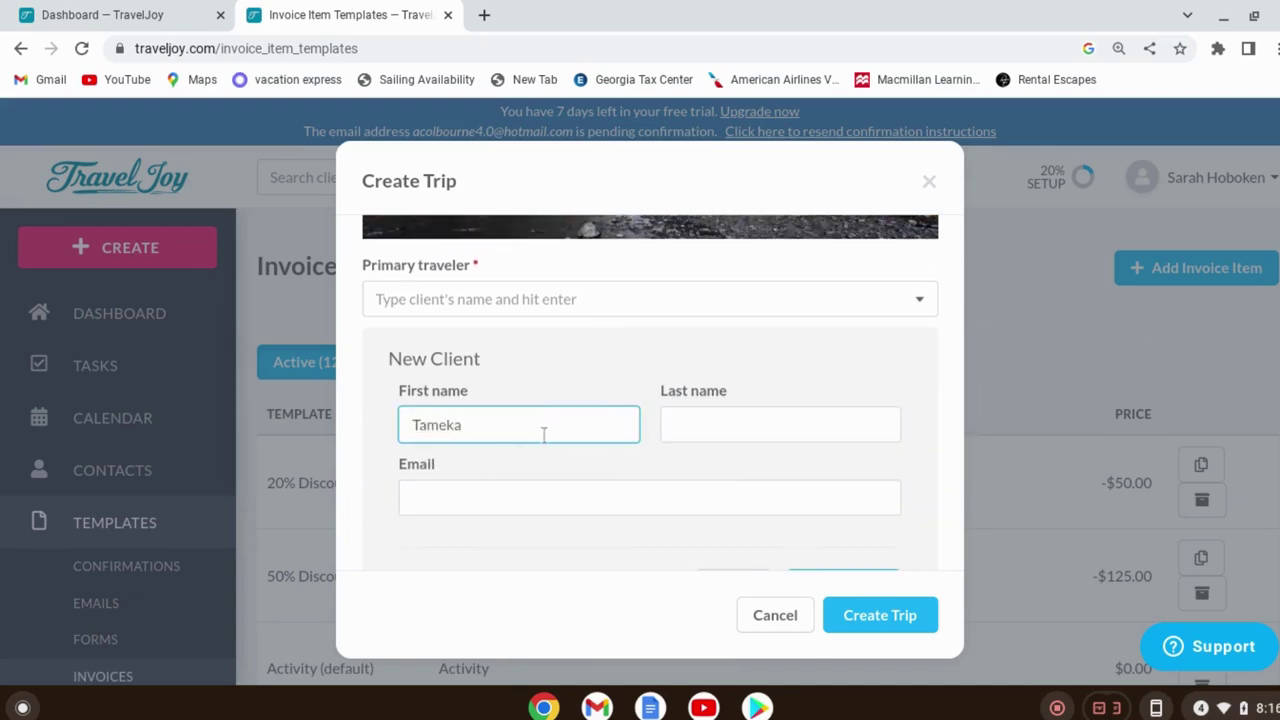
click(724, 420)
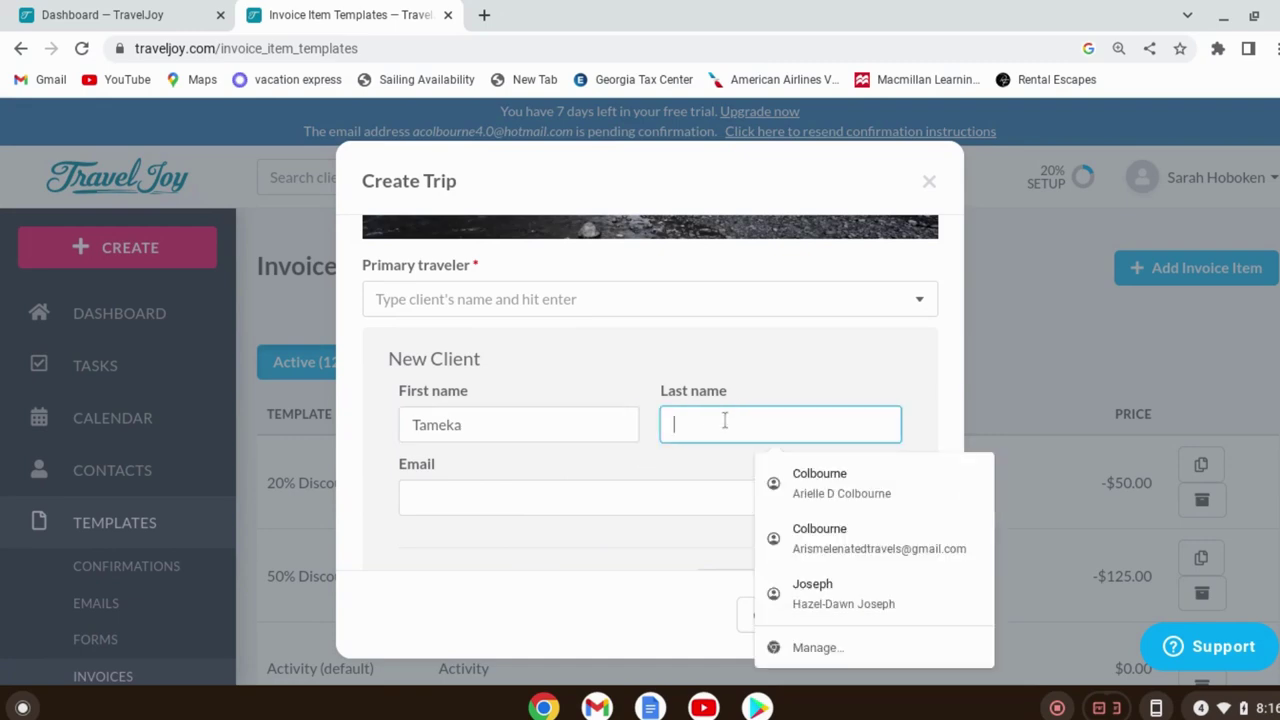
text(A)
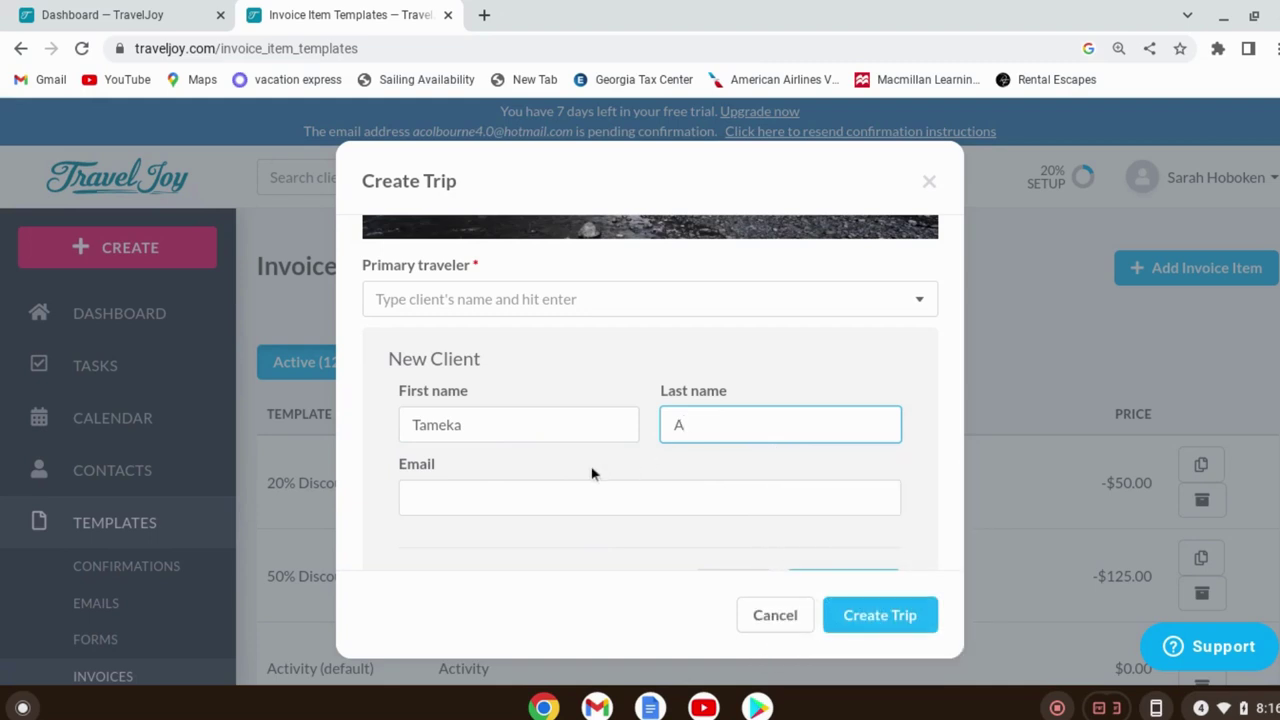
click(591, 473)
click(590, 489)
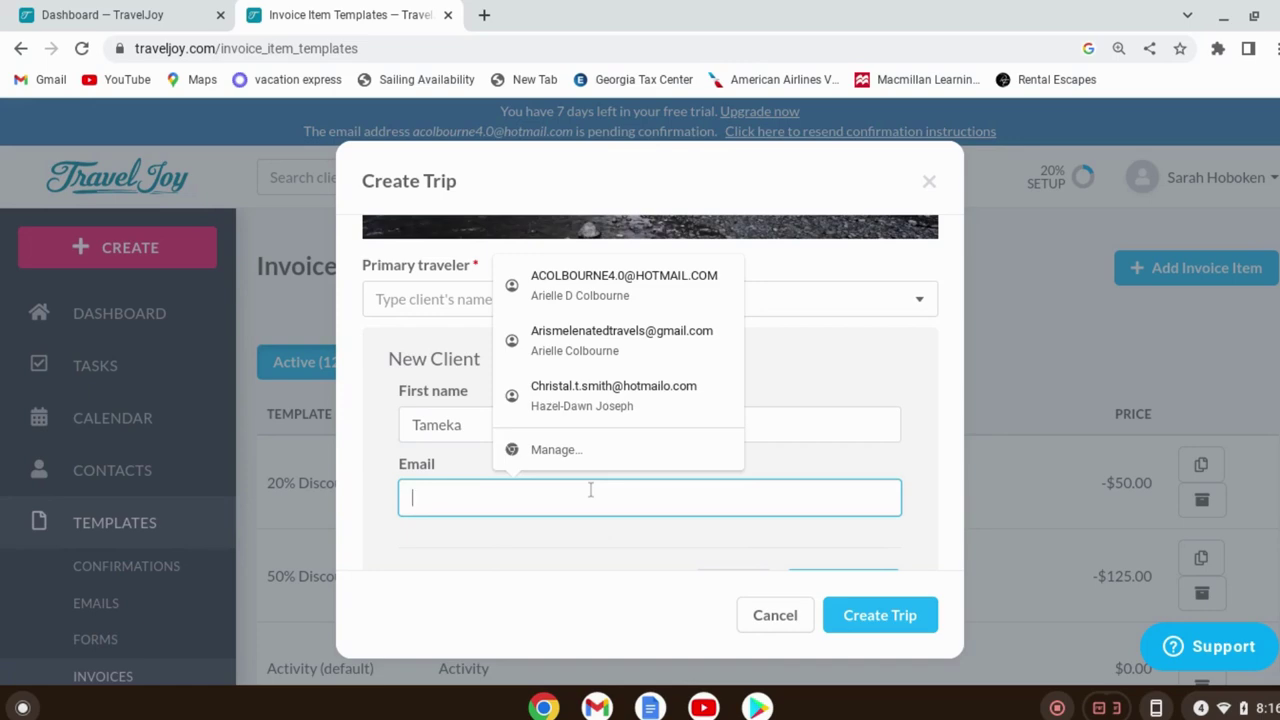
click(552, 284)
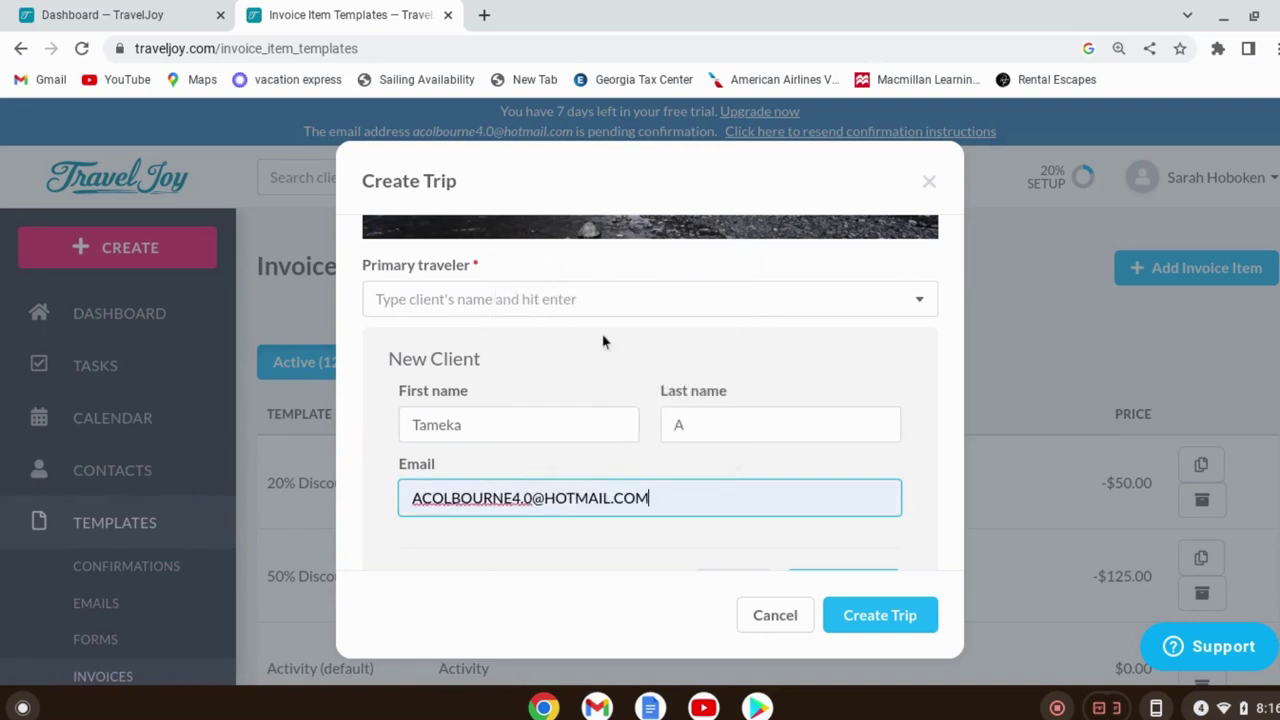
click(917, 446)
Rename the trip to the client's 'Jamaica Takeover' trip
scroll(905, 462, down, 1)
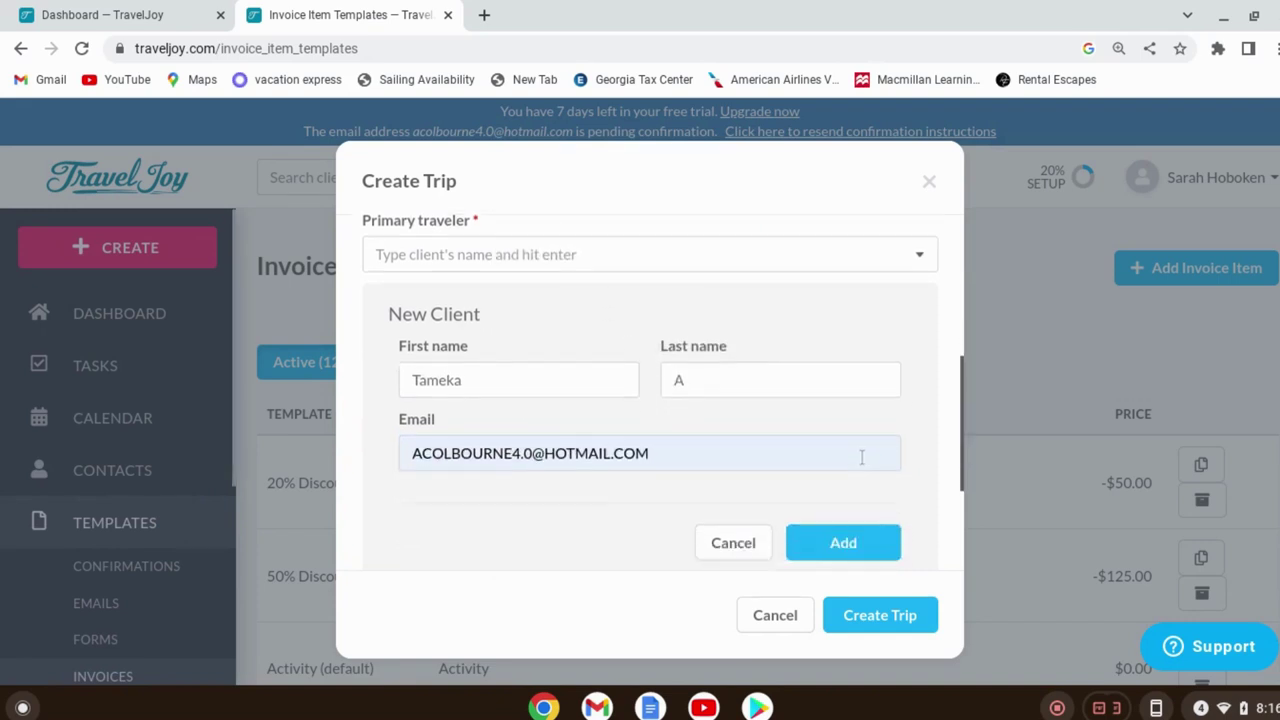
scroll(861, 457, down, 2)
scroll(760, 465, down, 1)
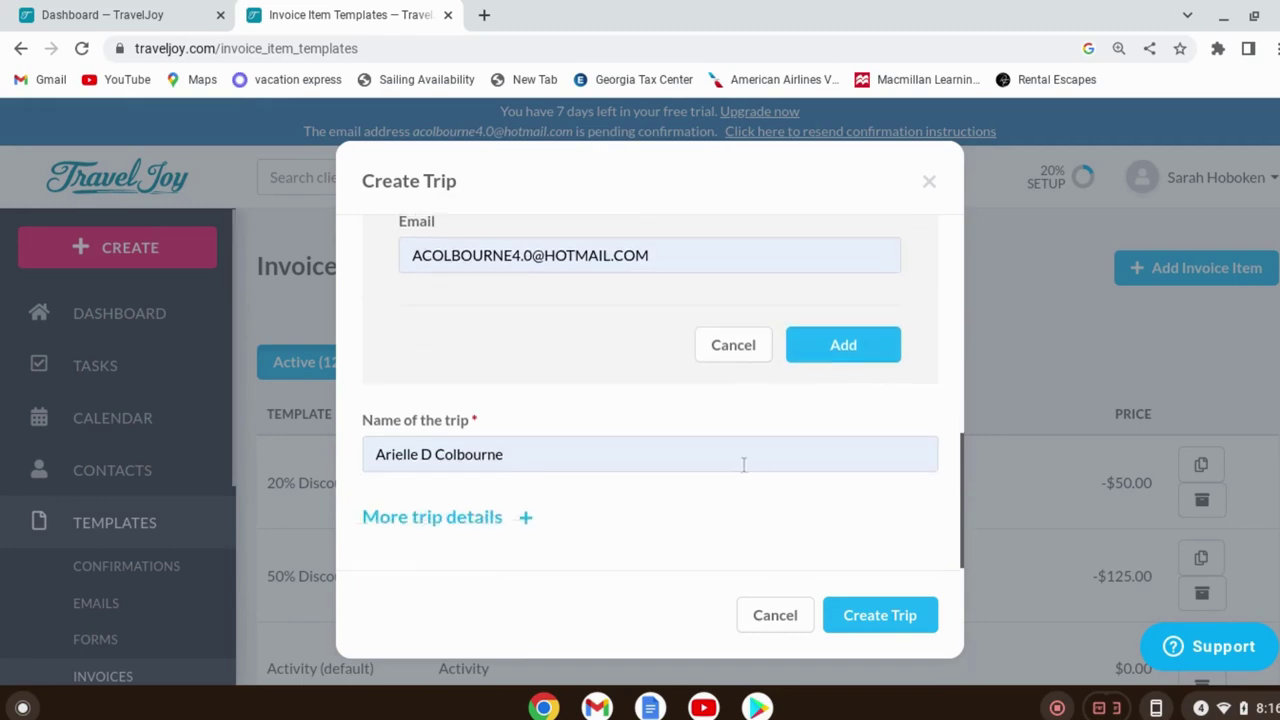
click(669, 455)
key(BackSpace)
key(BackSpace)
key(BackSpace)
key(BackSpace)
key(BackSpace)
key(BackSpace)
key(BackSpace)
key(BackSpace)
key(BackSpace)
key(BackSpace)
key(BackSpace)
key(BackSpace)
key(BackSpace)
key(BackSpace)
key(BackSpace)
key(BackSpace)
key(BackSpace)
key(BackSpace)
key(BackSpace)
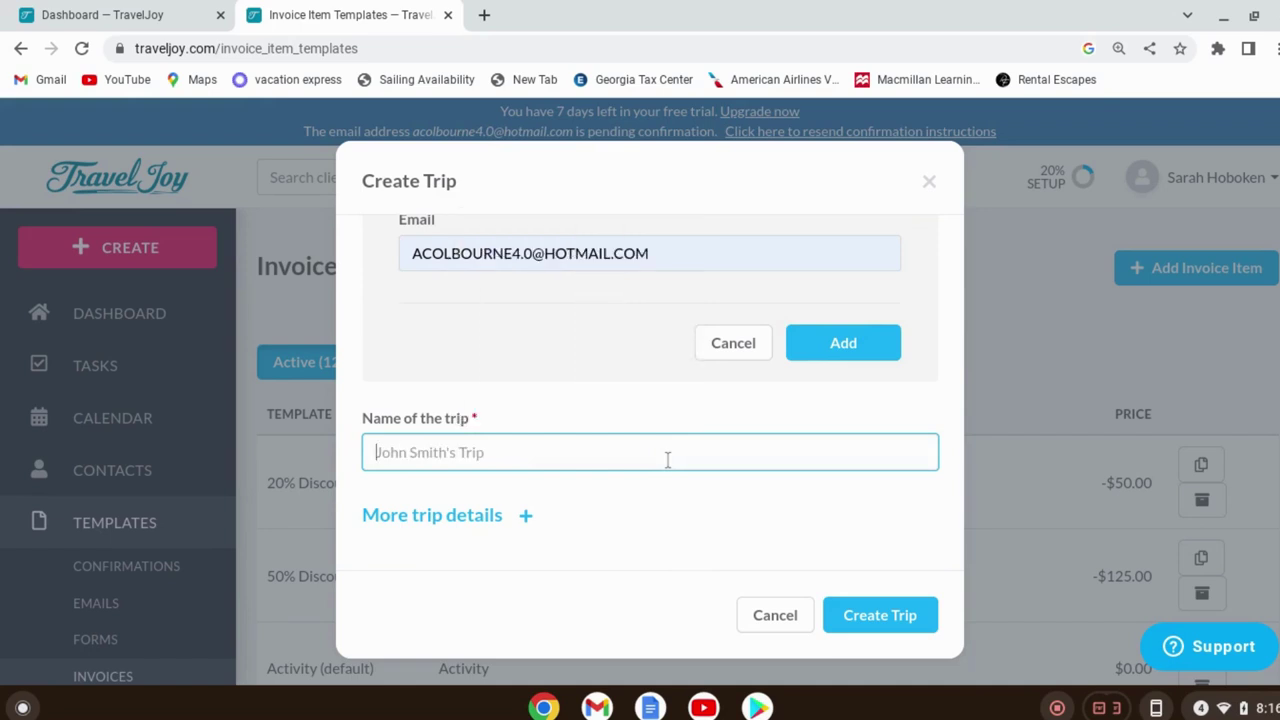
text(Tameka's T)
key(BackSpace)
text(Jamaica )
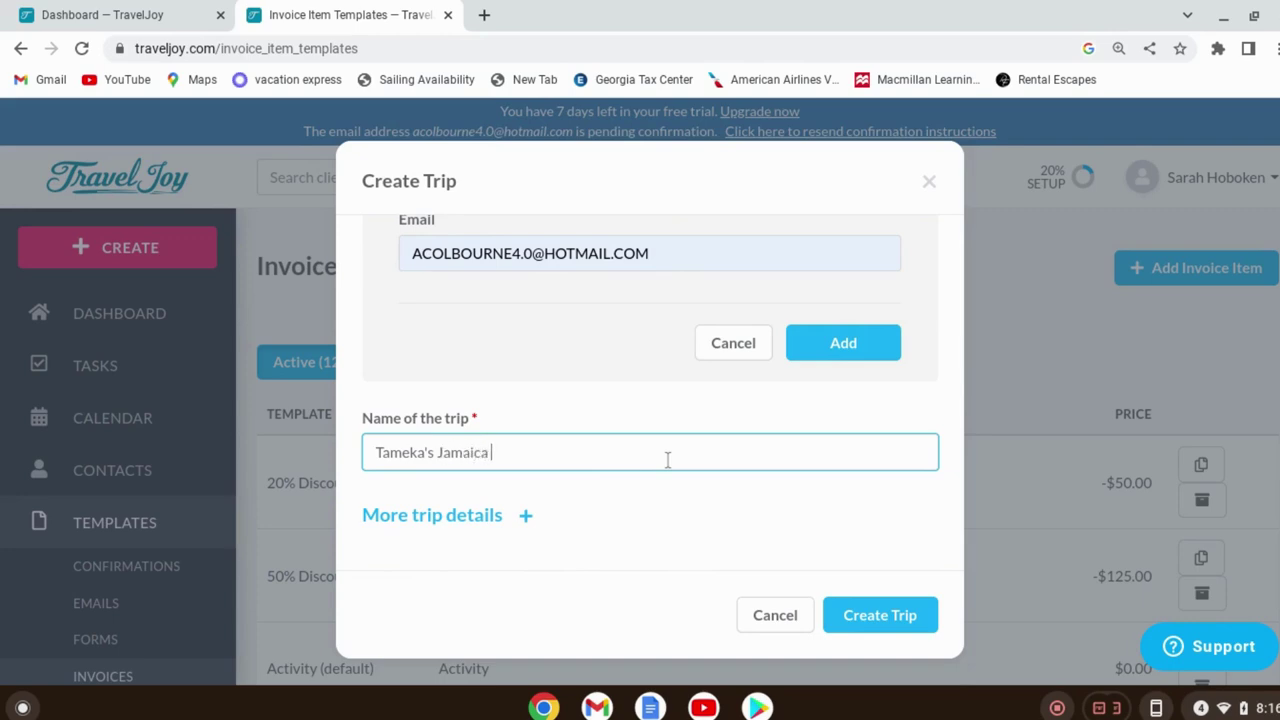
text(Takeover)
scroll(797, 423, up, 3)
scroll(797, 423, up, 3)
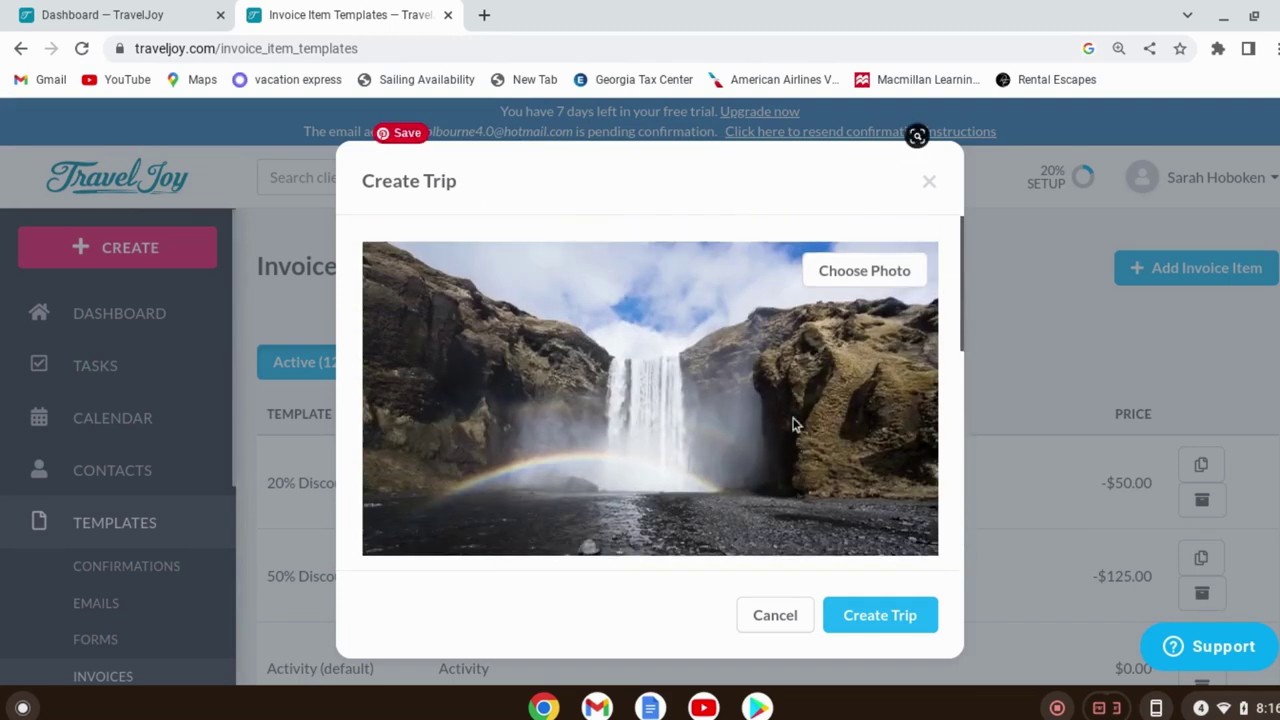
Search the cover photo library for 'jamaica' and browse the results
click(838, 283)
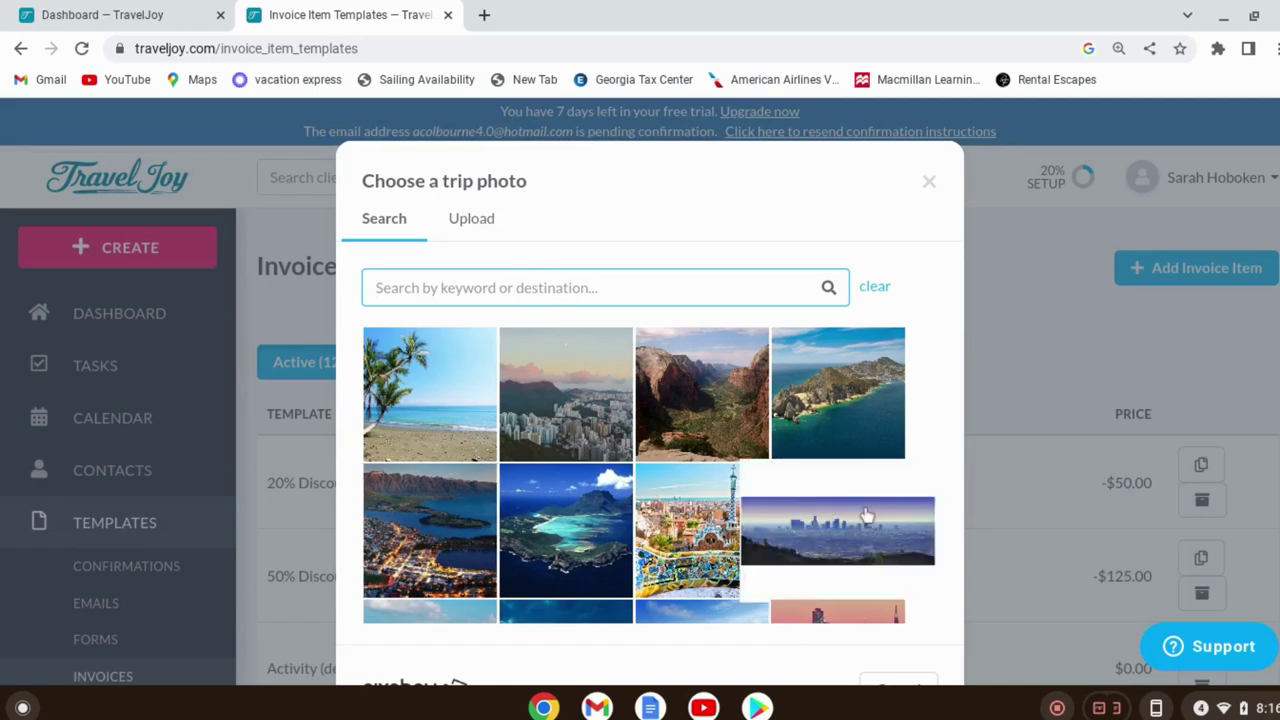
click(552, 283)
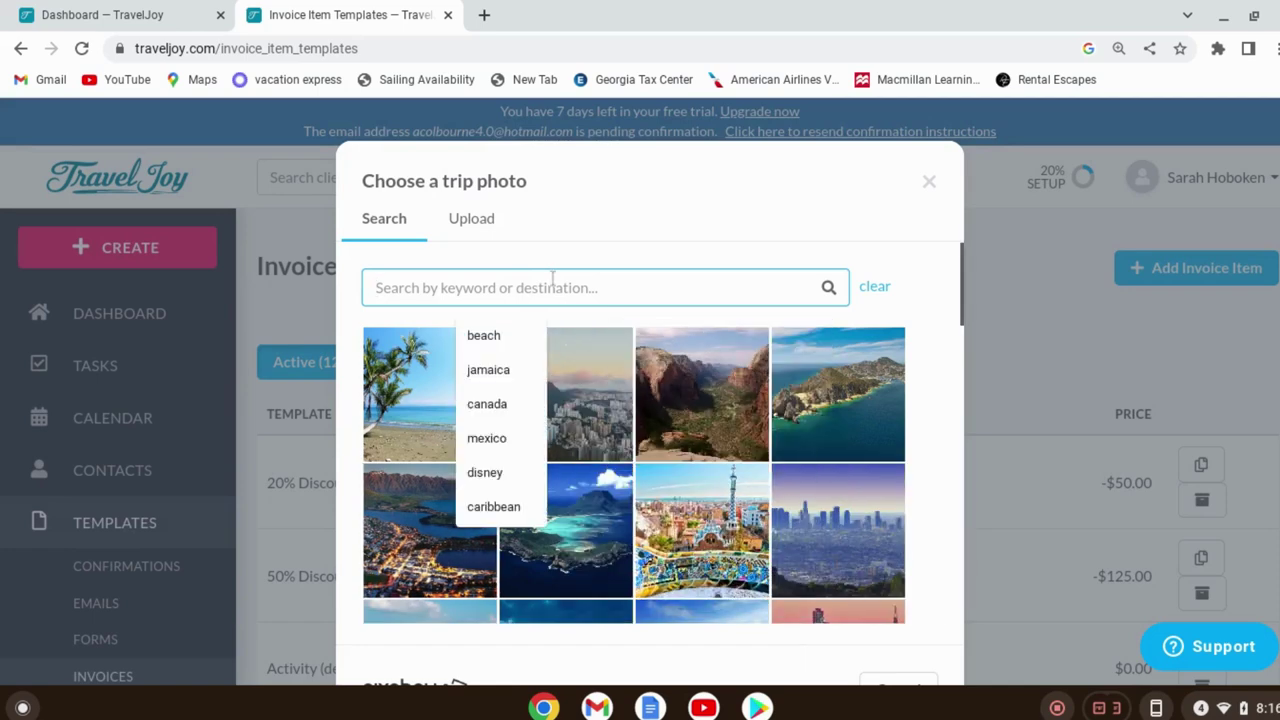
click(484, 370)
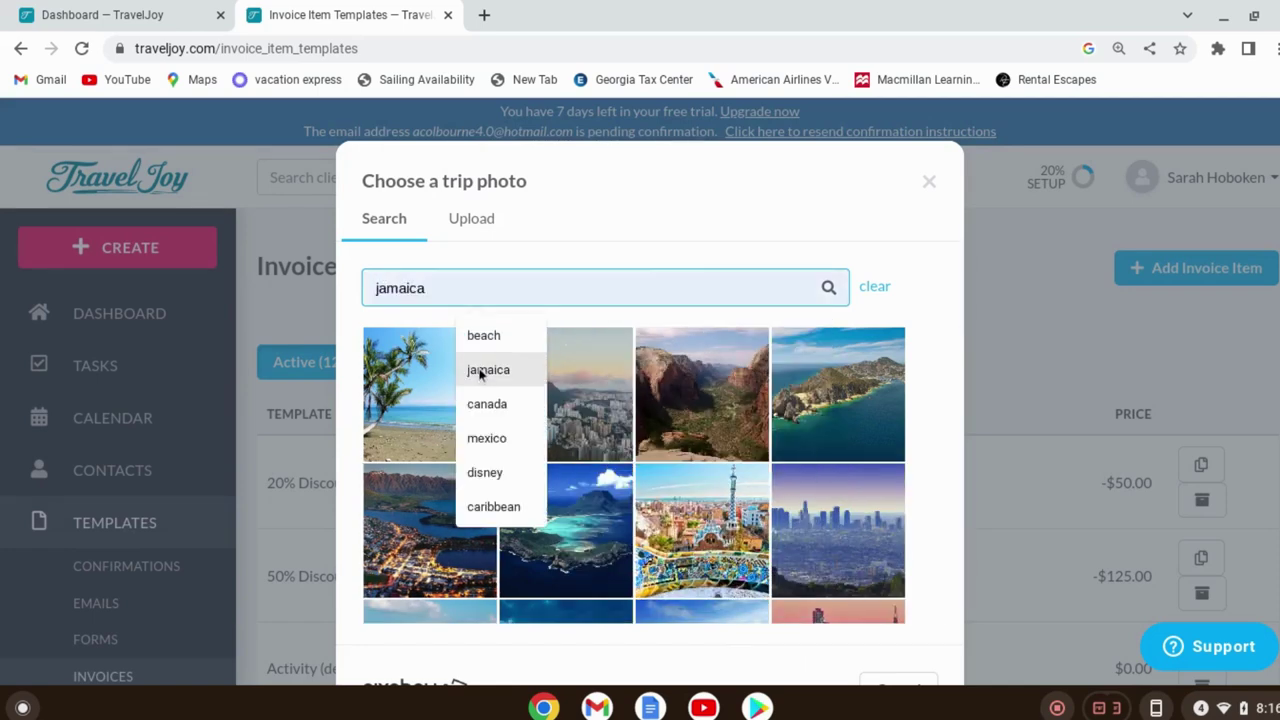
click(828, 288)
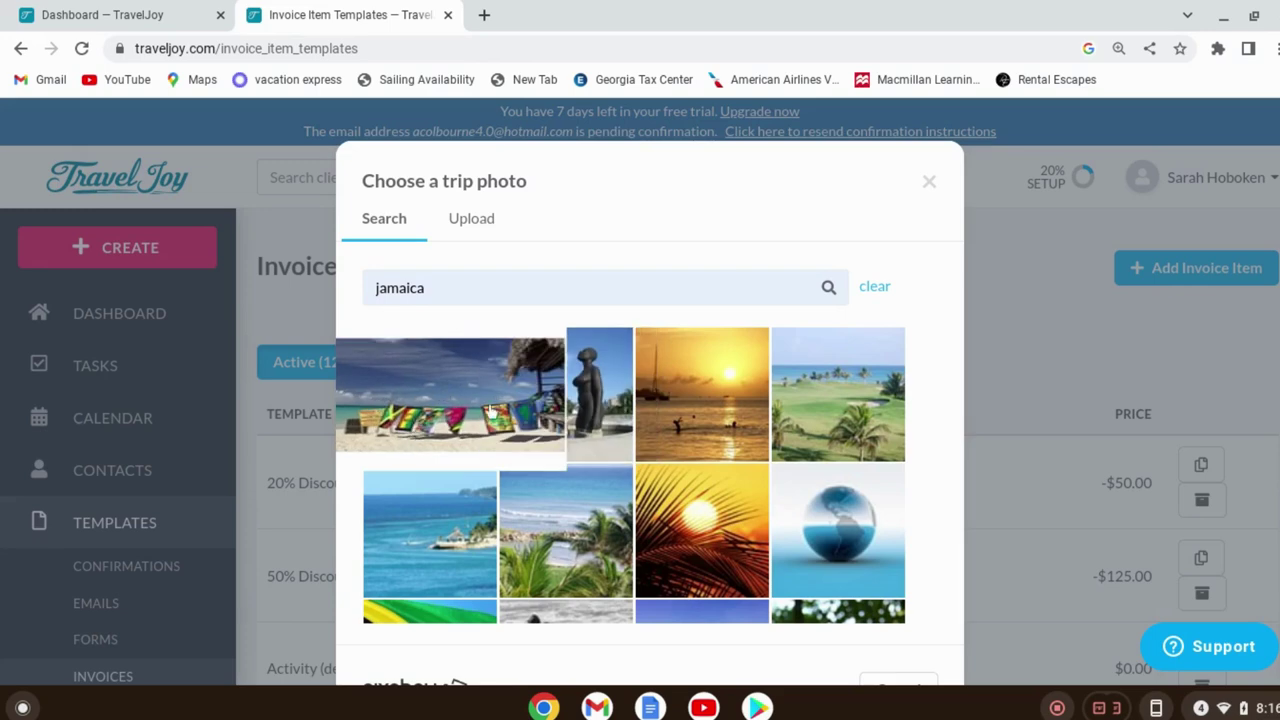
scroll(780, 430, down, 5)
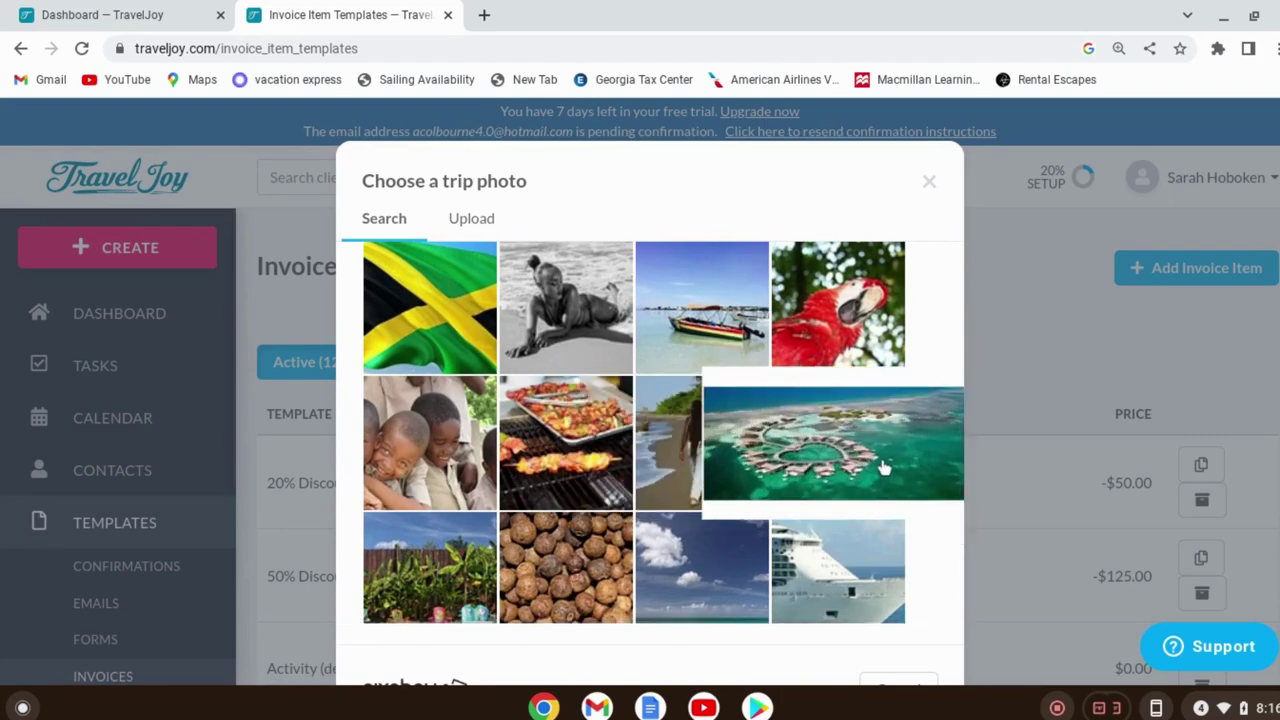
scroll(884, 470, down, 1)
scroll(884, 470, down, 2)
scroll(405, 562, up, 3)
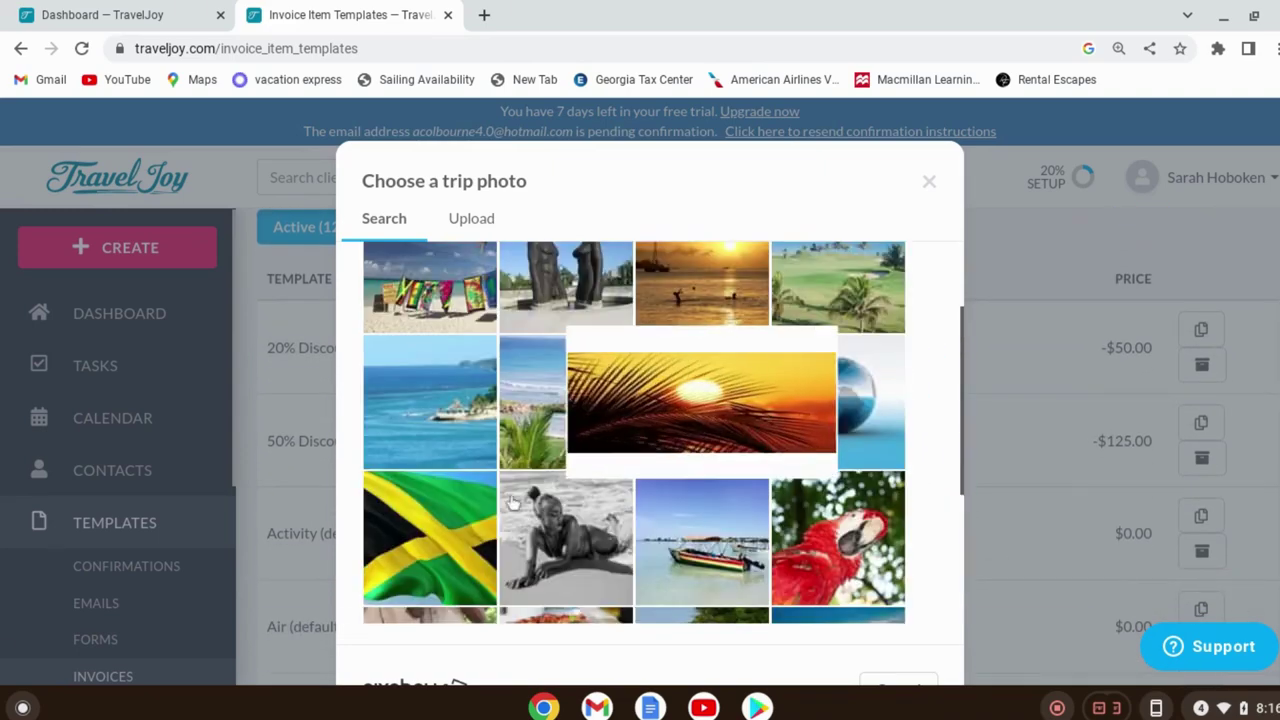
scroll(434, 449, up, 3)
Select the Jamaica beach-flags photo as the trip's cover image
click(434, 404)
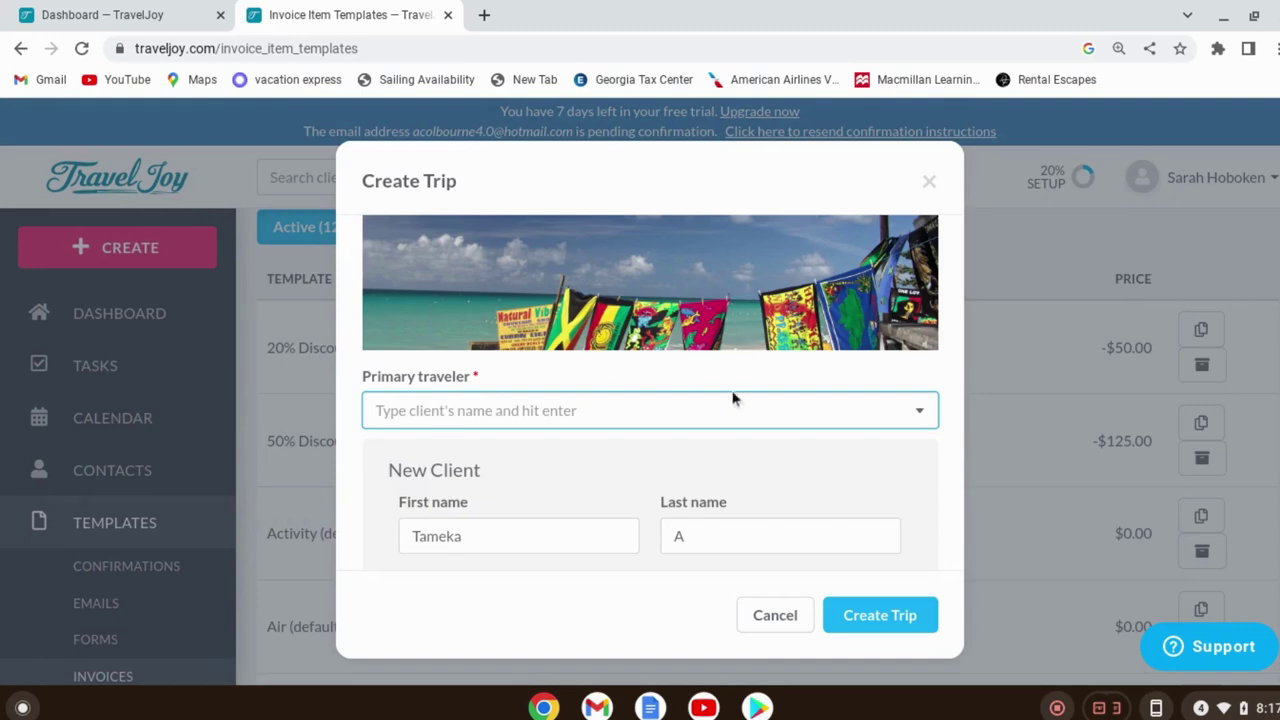
scroll(734, 397, up, 1)
scroll(736, 291, down, 5)
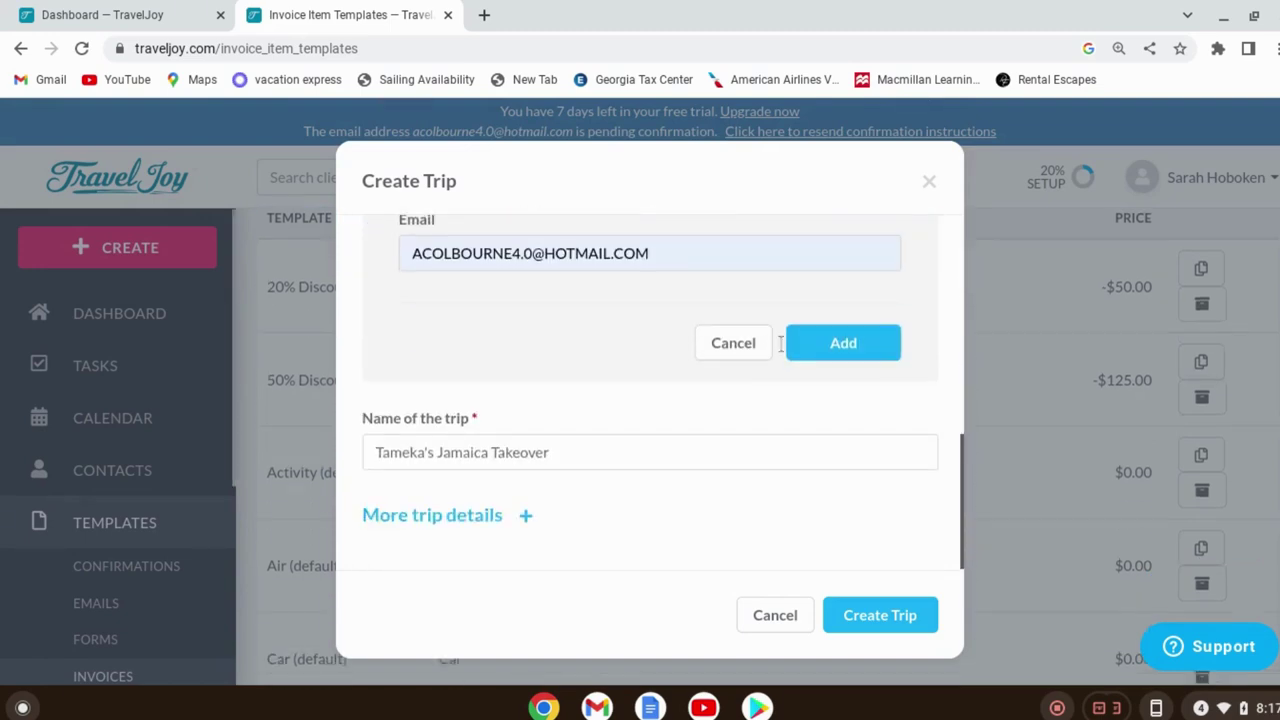
click(916, 614)
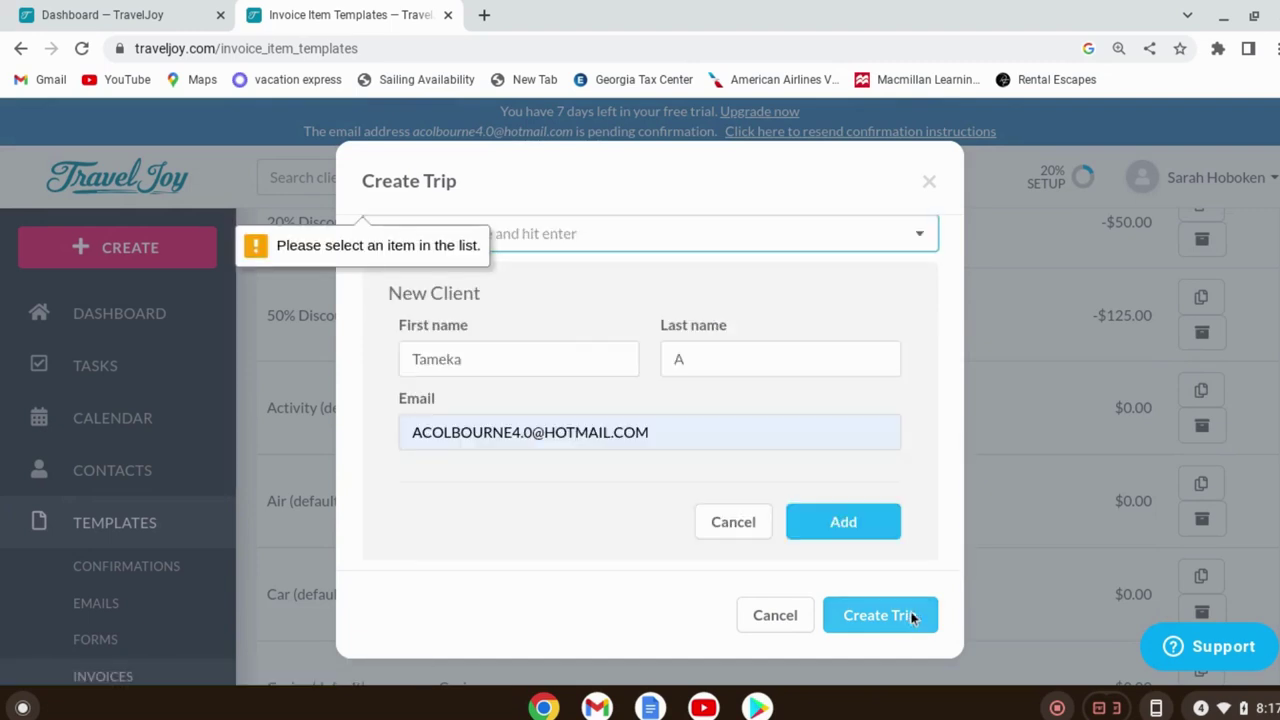
Add the new client as primary traveler and create the trip
scroll(717, 314, up, 2)
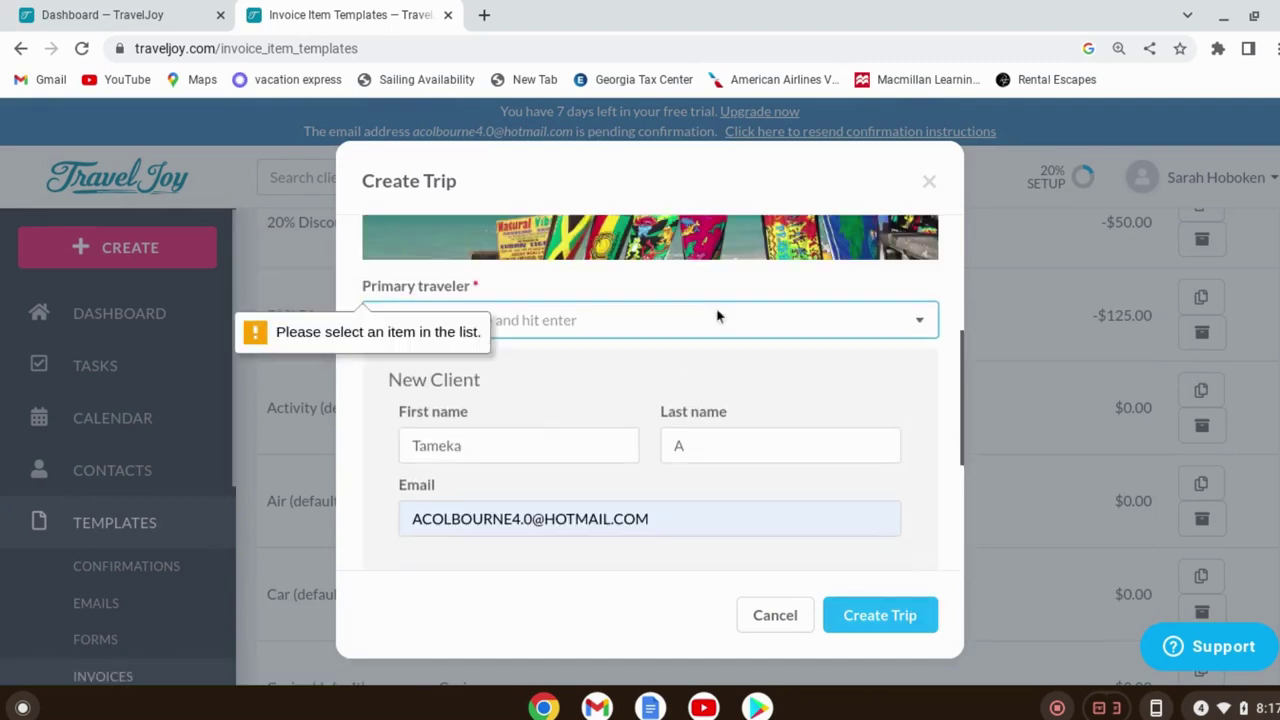
scroll(690, 452, down, 3)
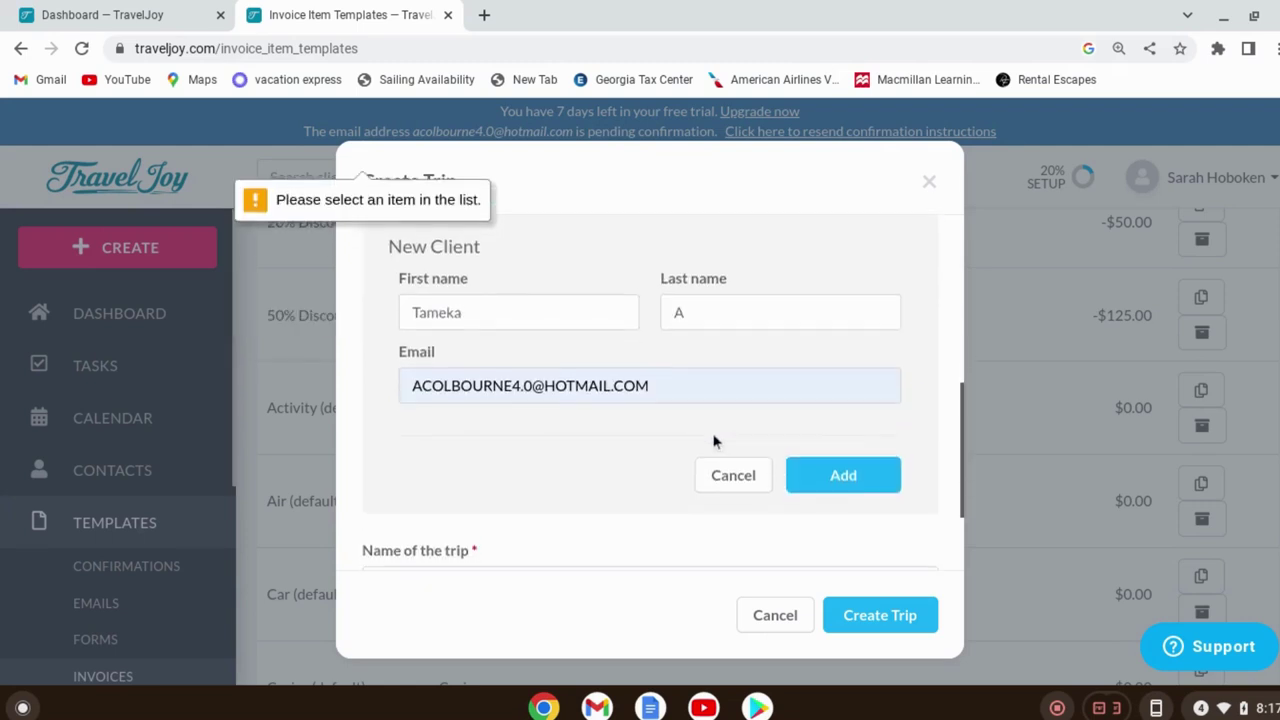
click(840, 470)
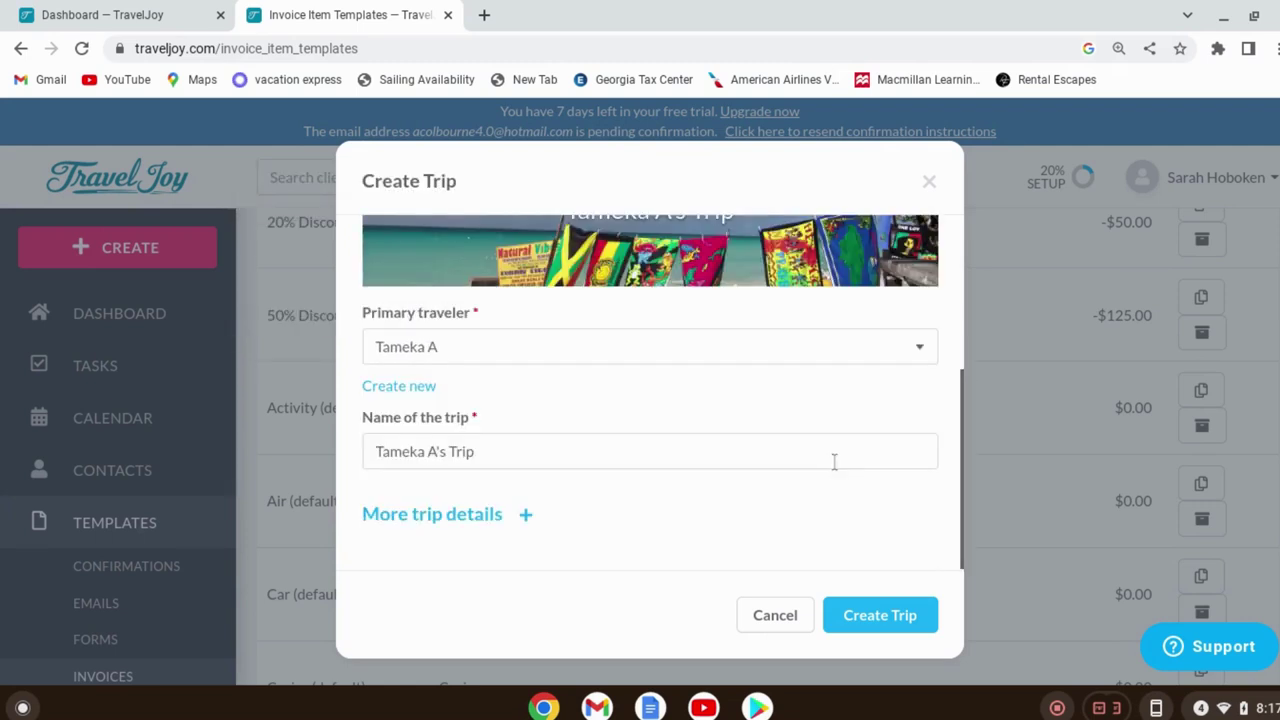
click(906, 608)
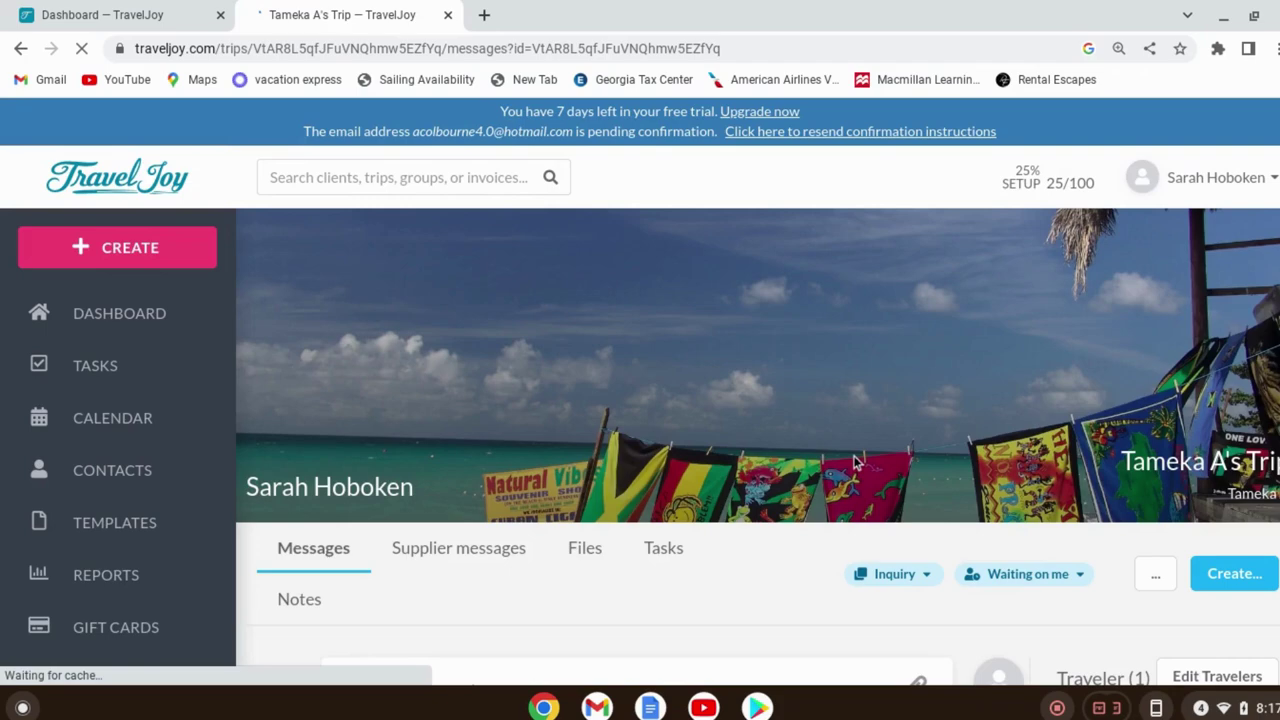
scroll(734, 617, down, 3)
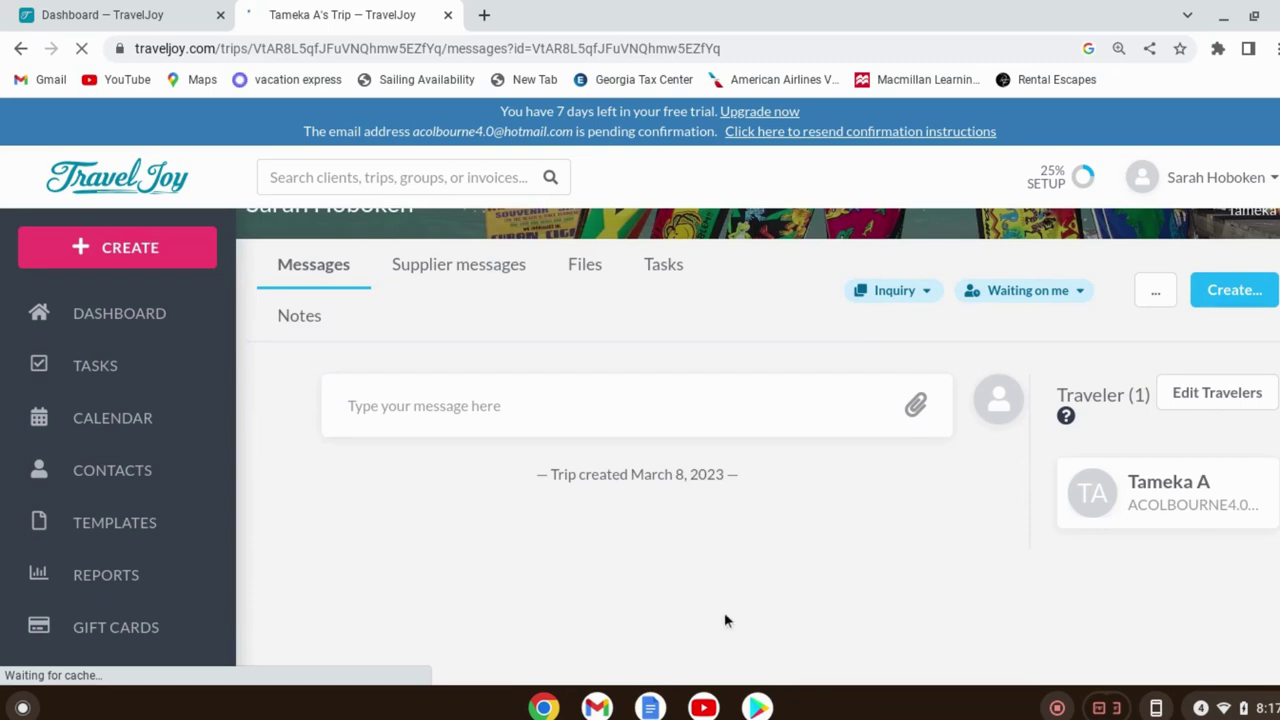
click(1234, 290)
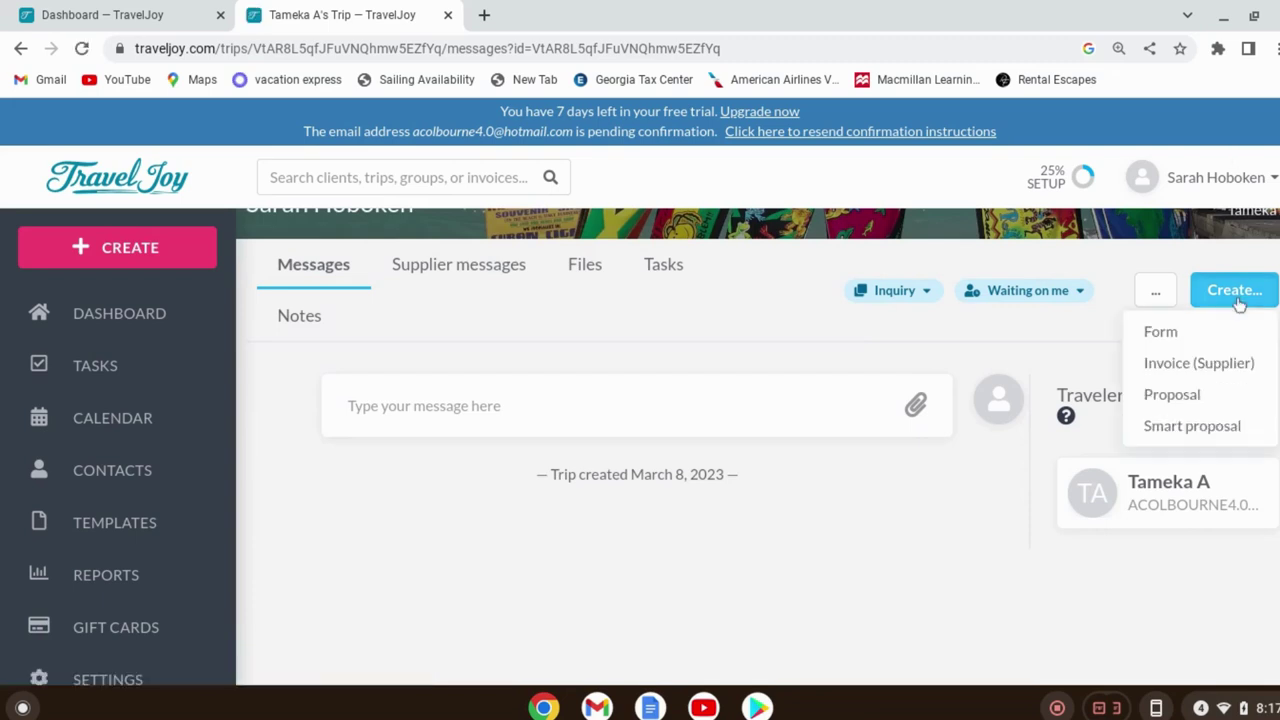
Start a new form for the trip and choose Client Inquiry (default)
click(1162, 332)
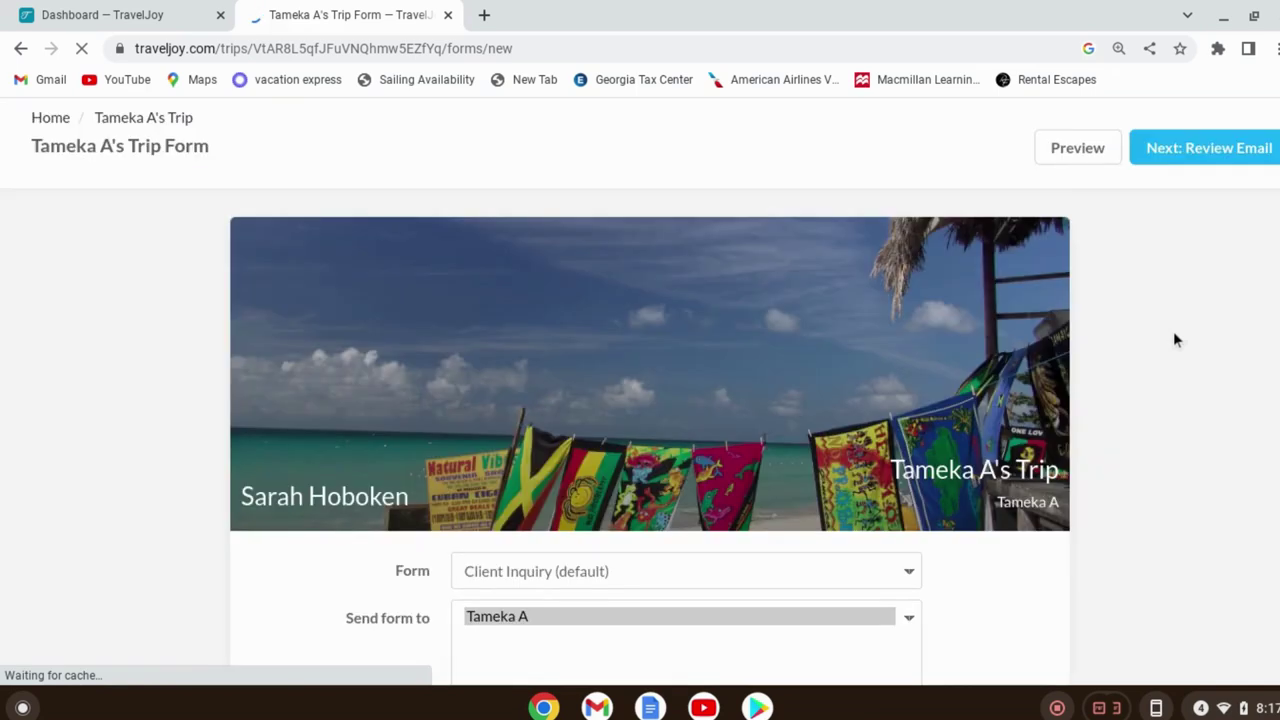
scroll(985, 530, down, 1)
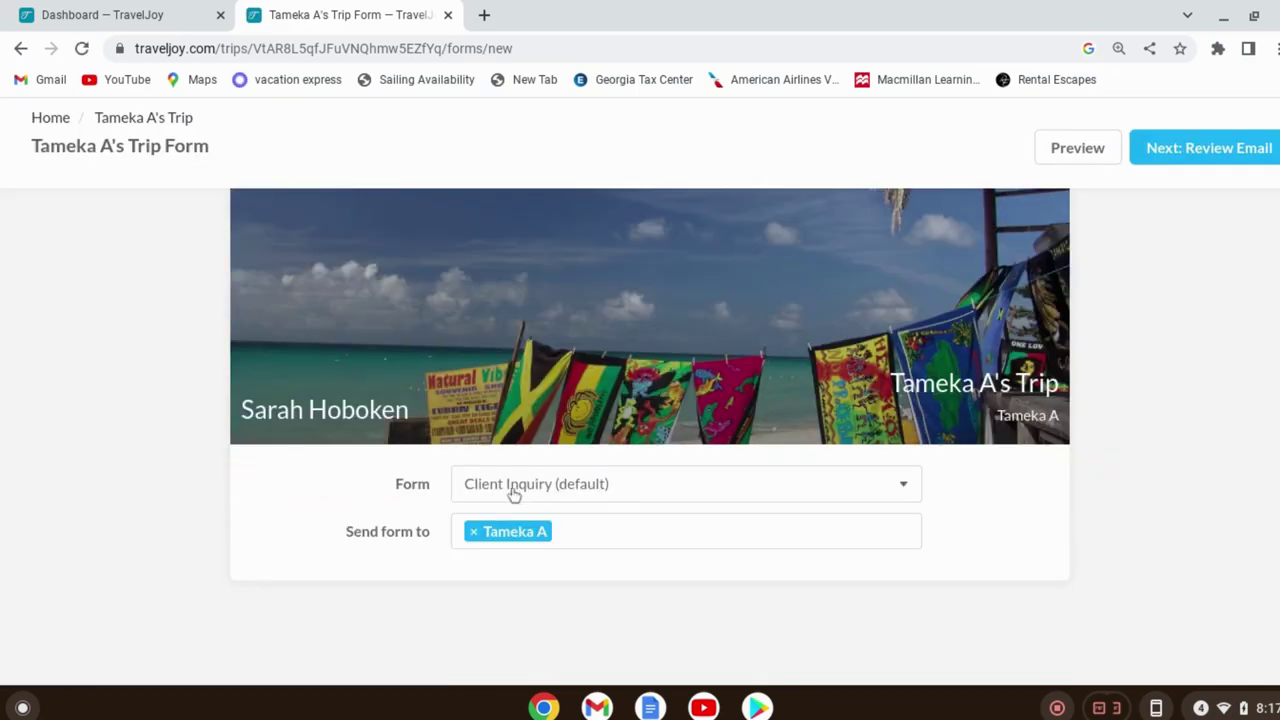
click(891, 487)
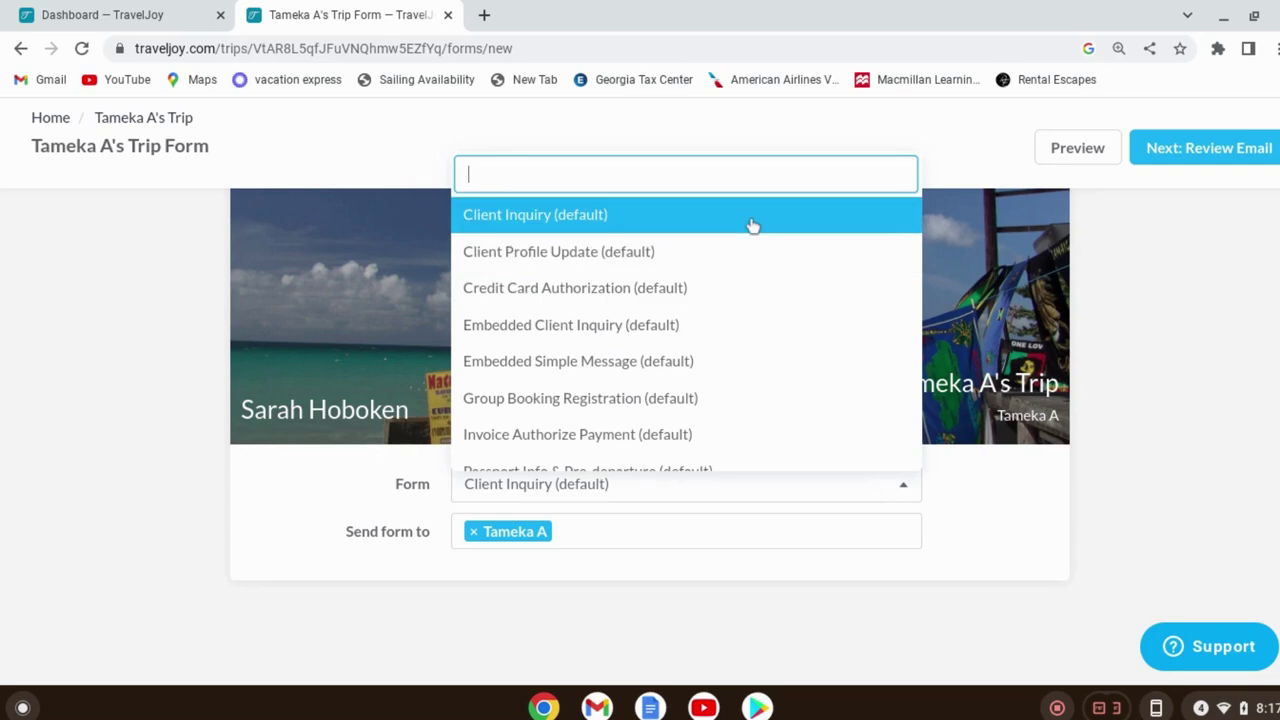
scroll(750, 405, down, 1)
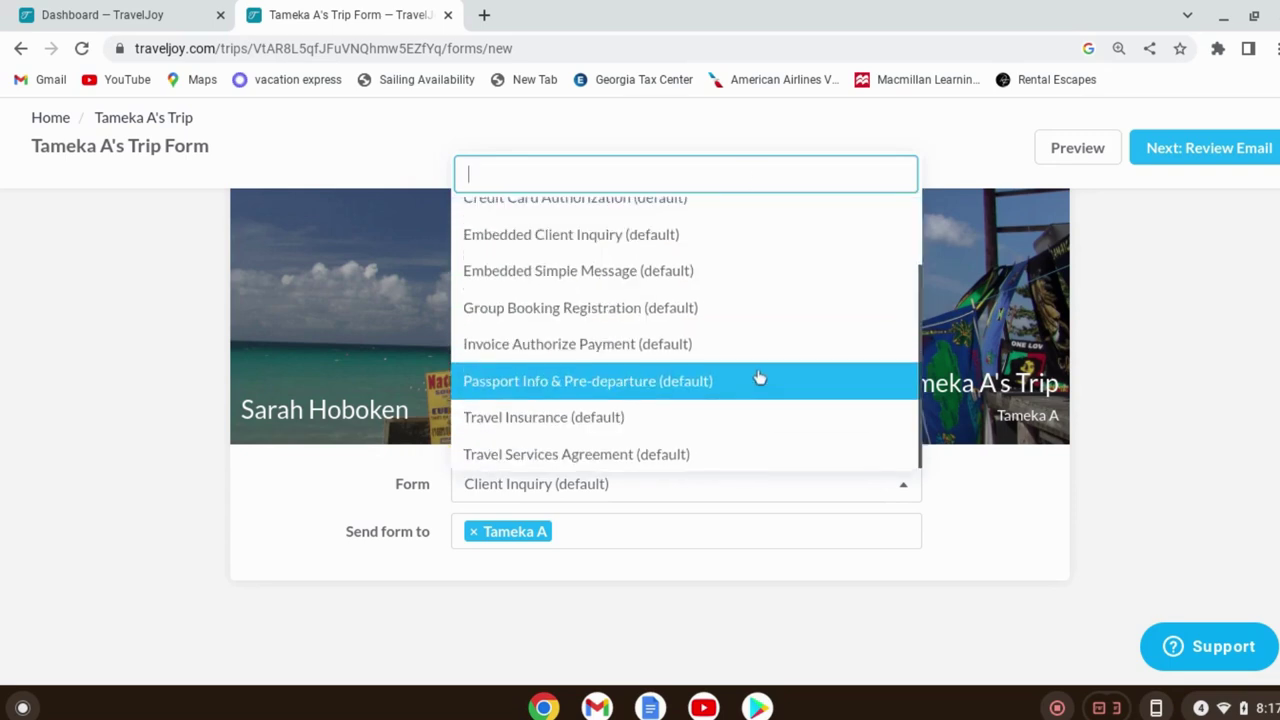
scroll(762, 370, up, 2)
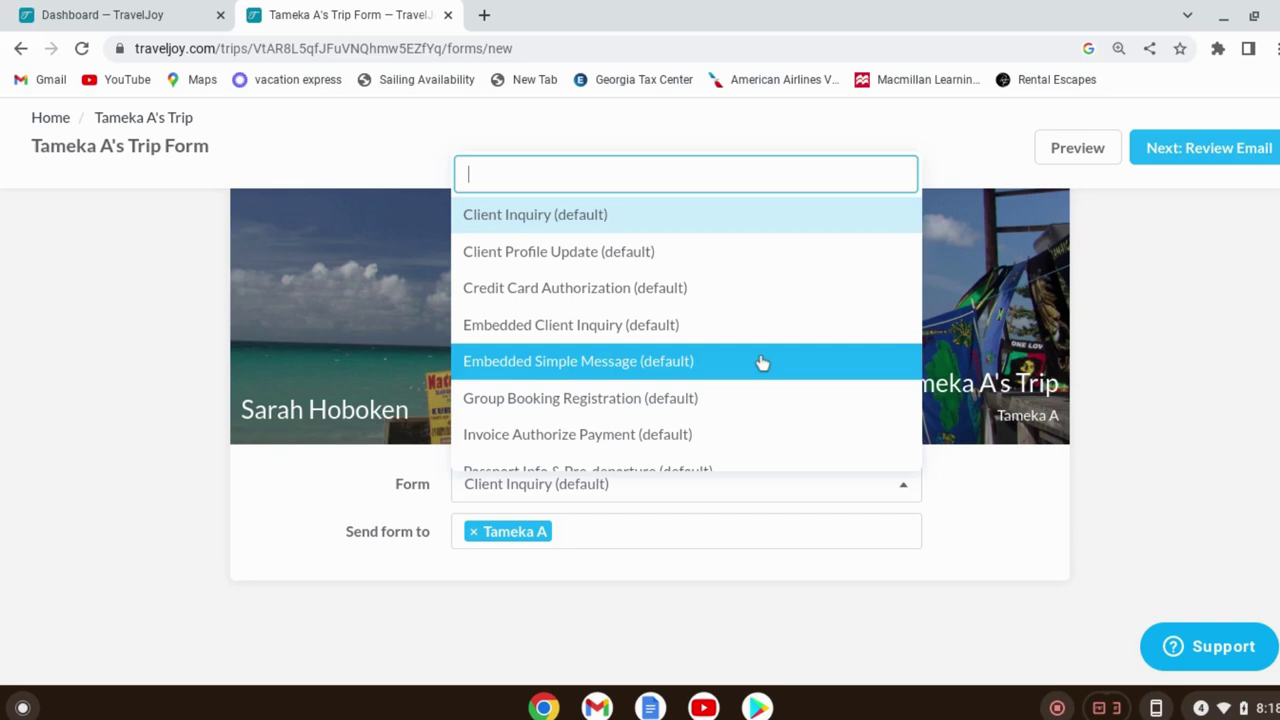
click(540, 205)
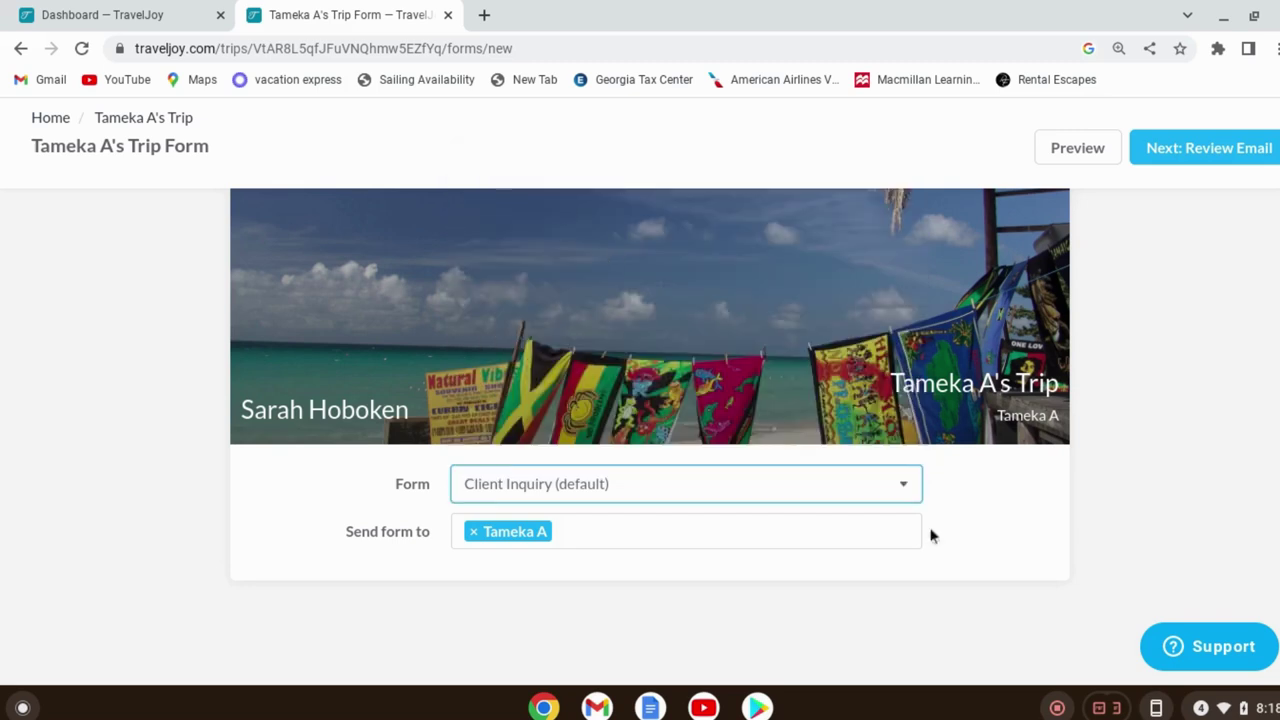
Preview the Client Inquiry form as the client will see it
click(1086, 160)
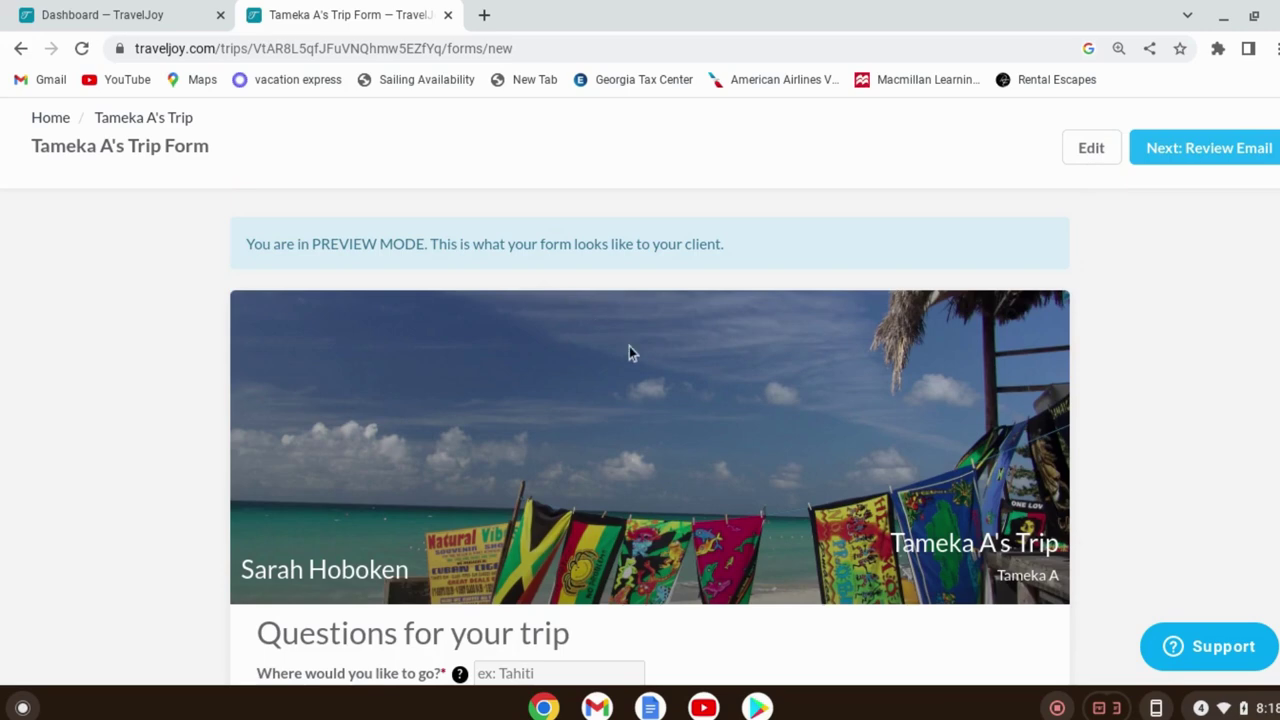
scroll(716, 441, down, 10)
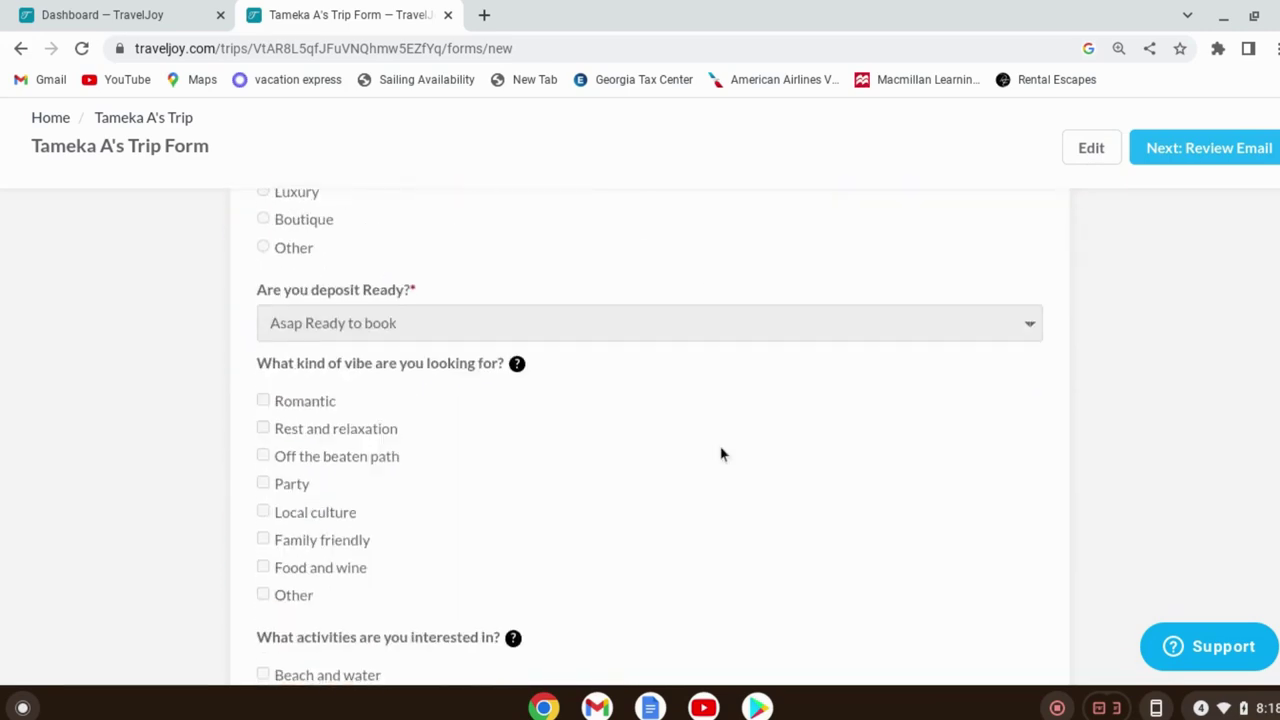
scroll(720, 451, down, 5)
scroll(726, 446, up, 5)
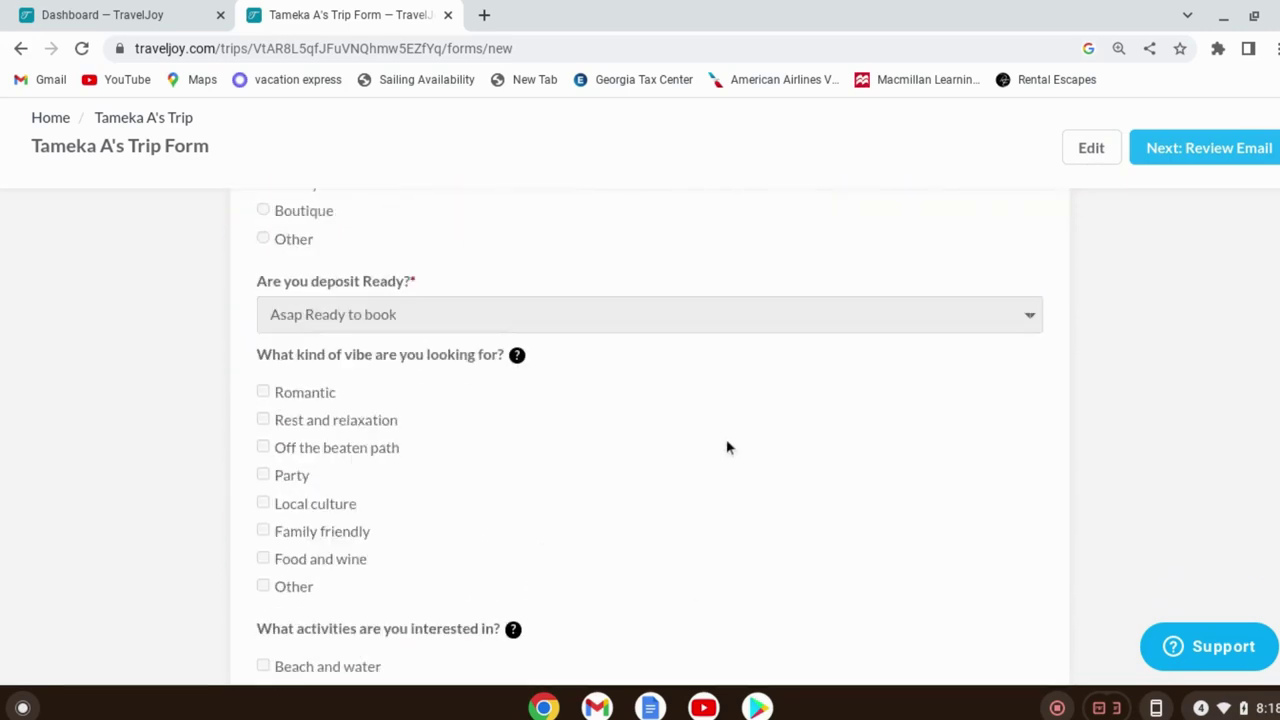
scroll(727, 447, up, 10)
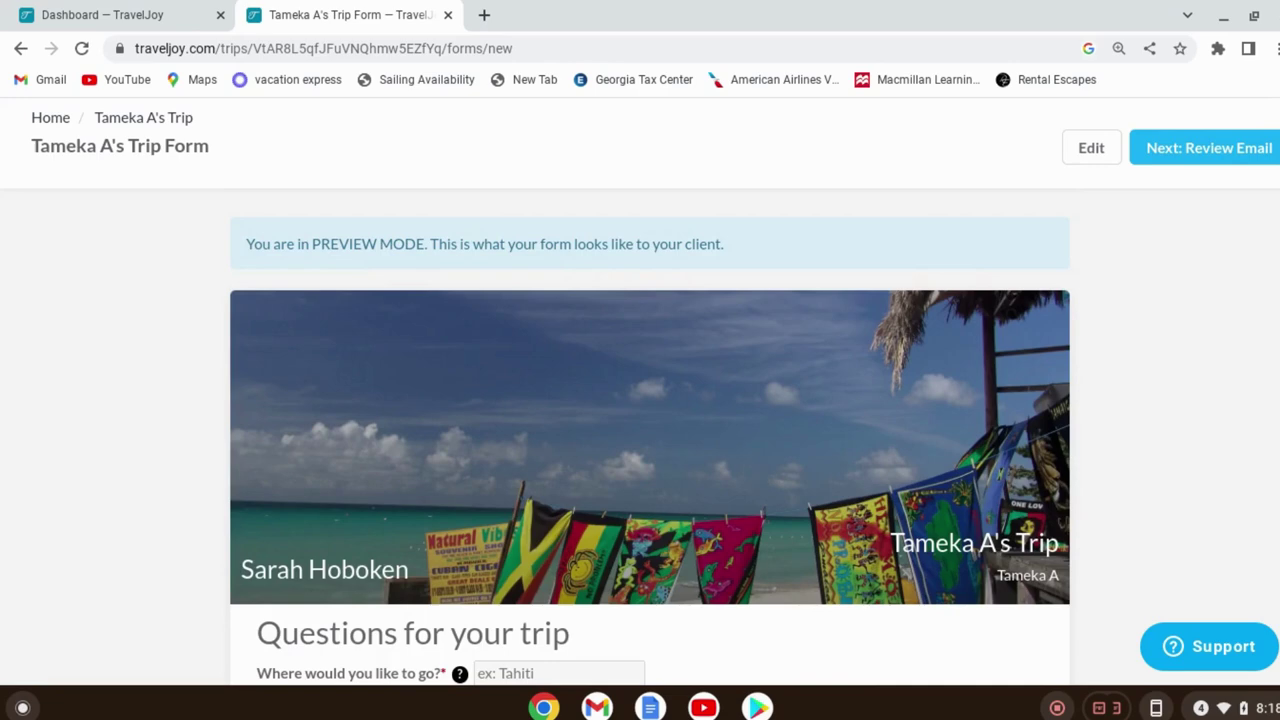
Review the 'Needed from you: a few extra details' email and send it to the client
click(1219, 155)
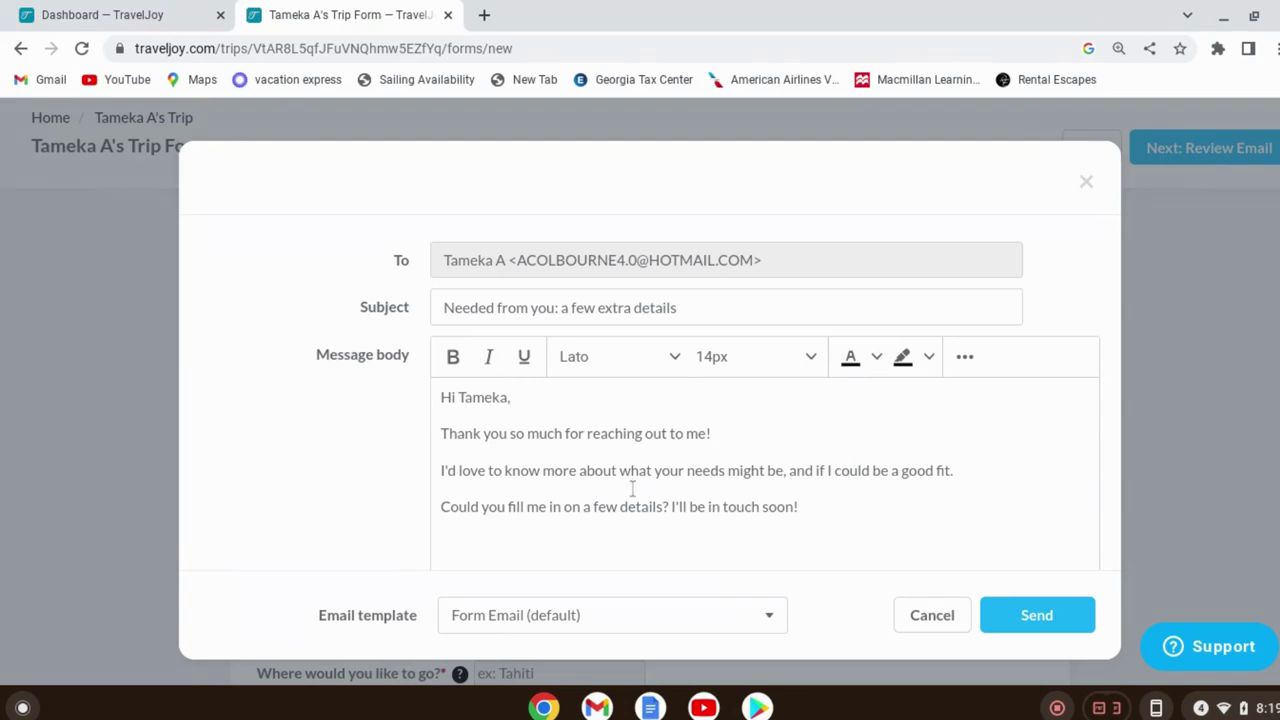
scroll(840, 490, down, 2)
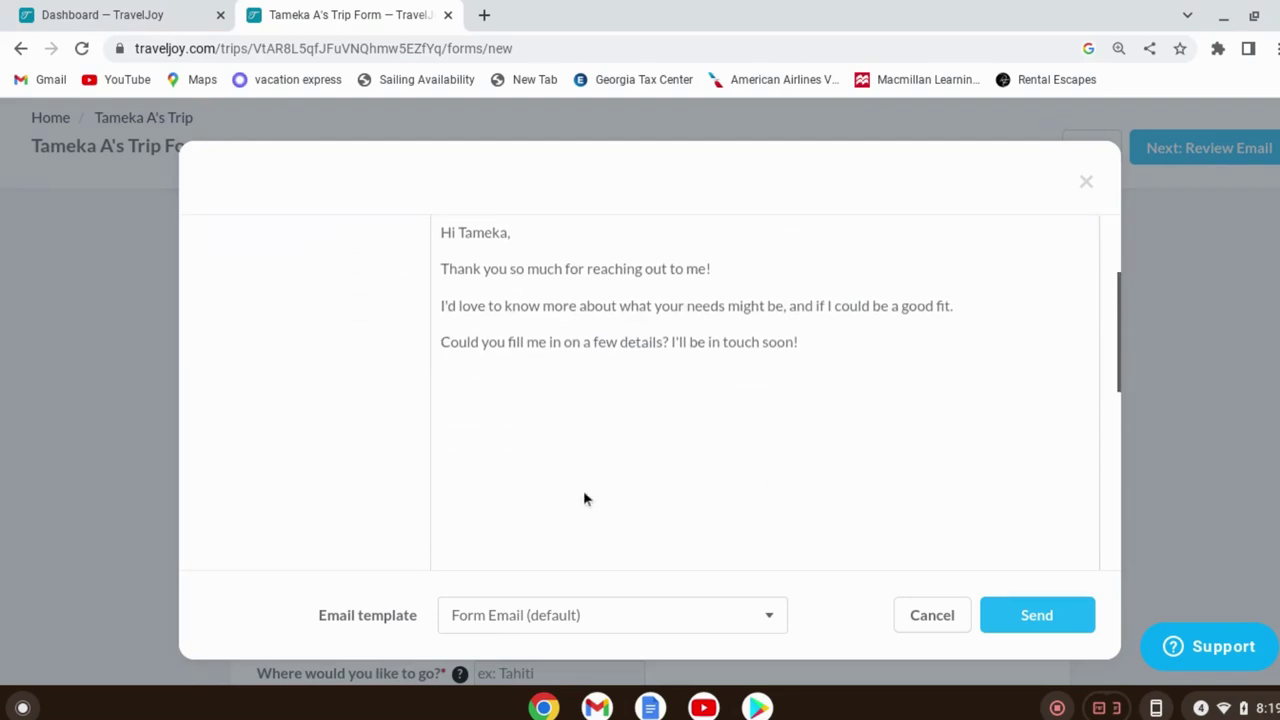
scroll(585, 490, down, 2)
scroll(582, 495, down, 2)
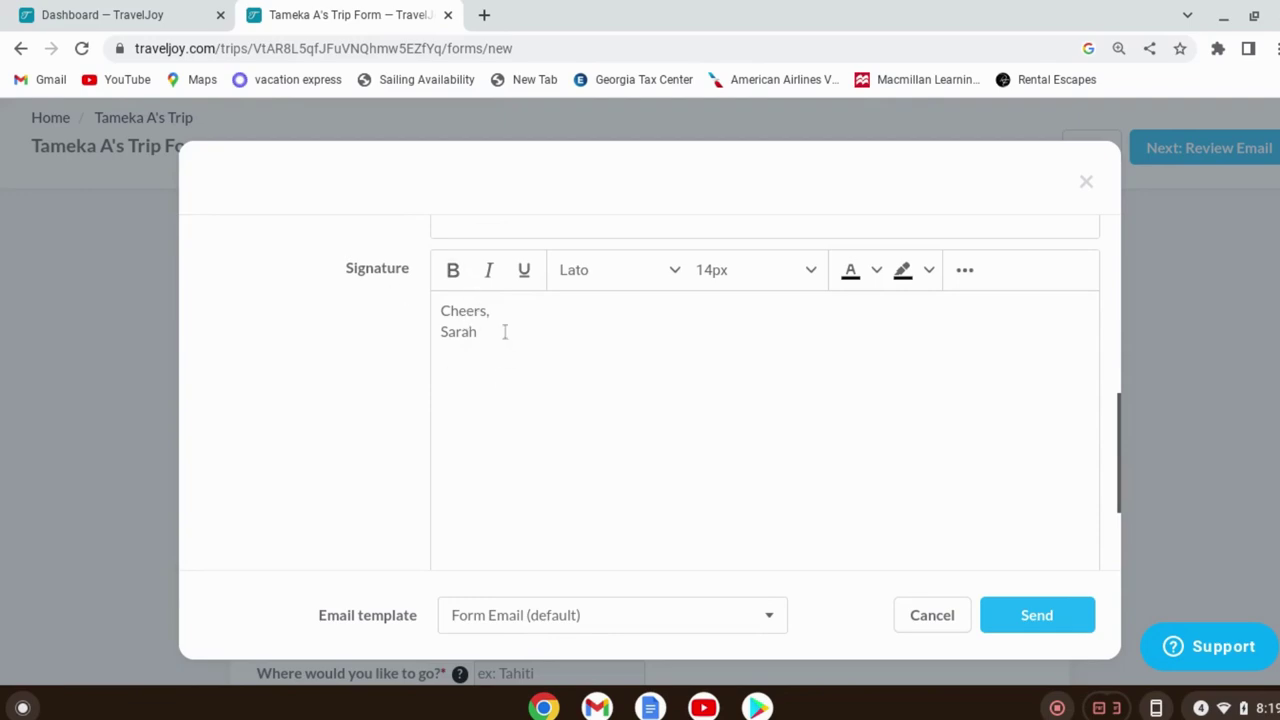
scroll(697, 380, up, 2)
scroll(697, 385, up, 3)
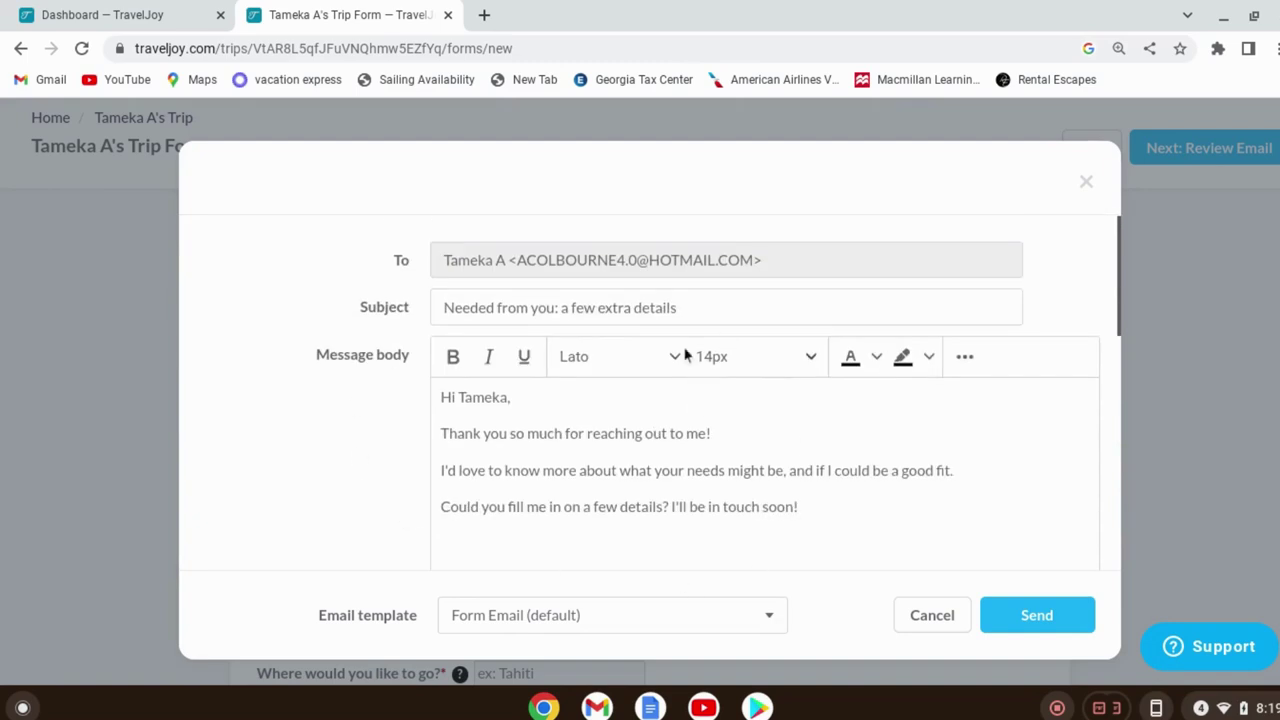
scroll(1045, 478, down, 2)
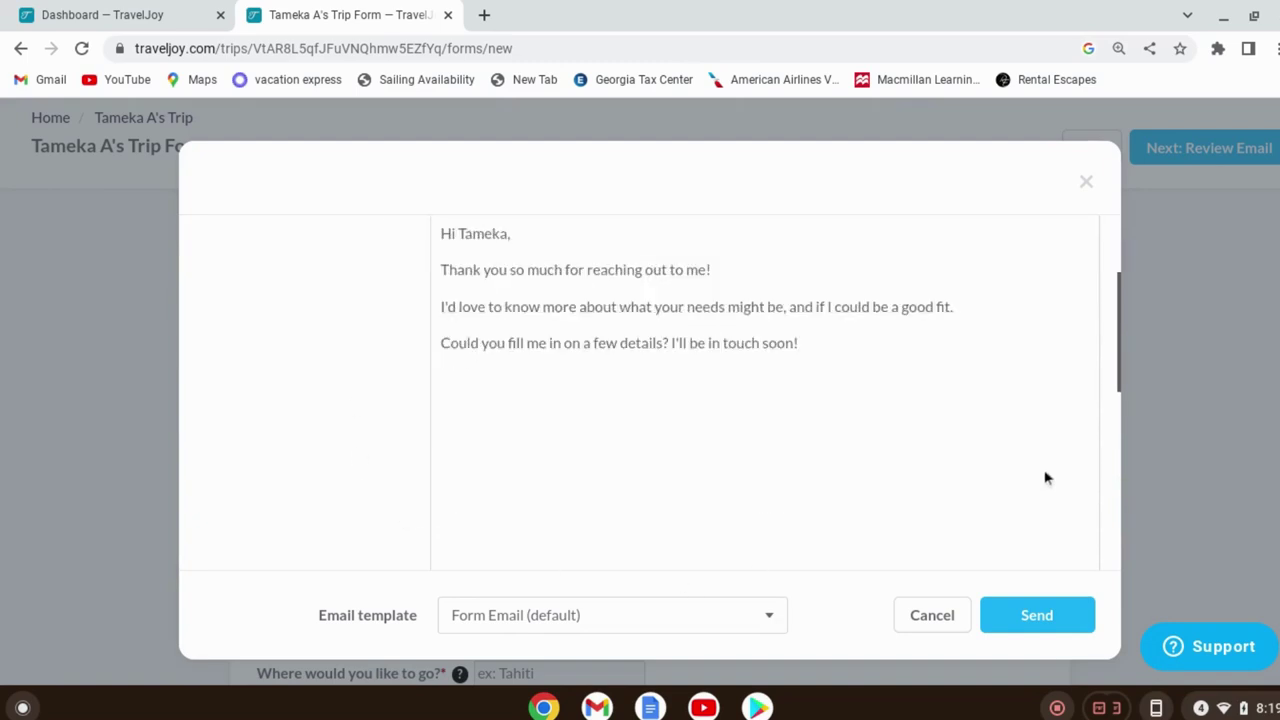
click(1068, 612)
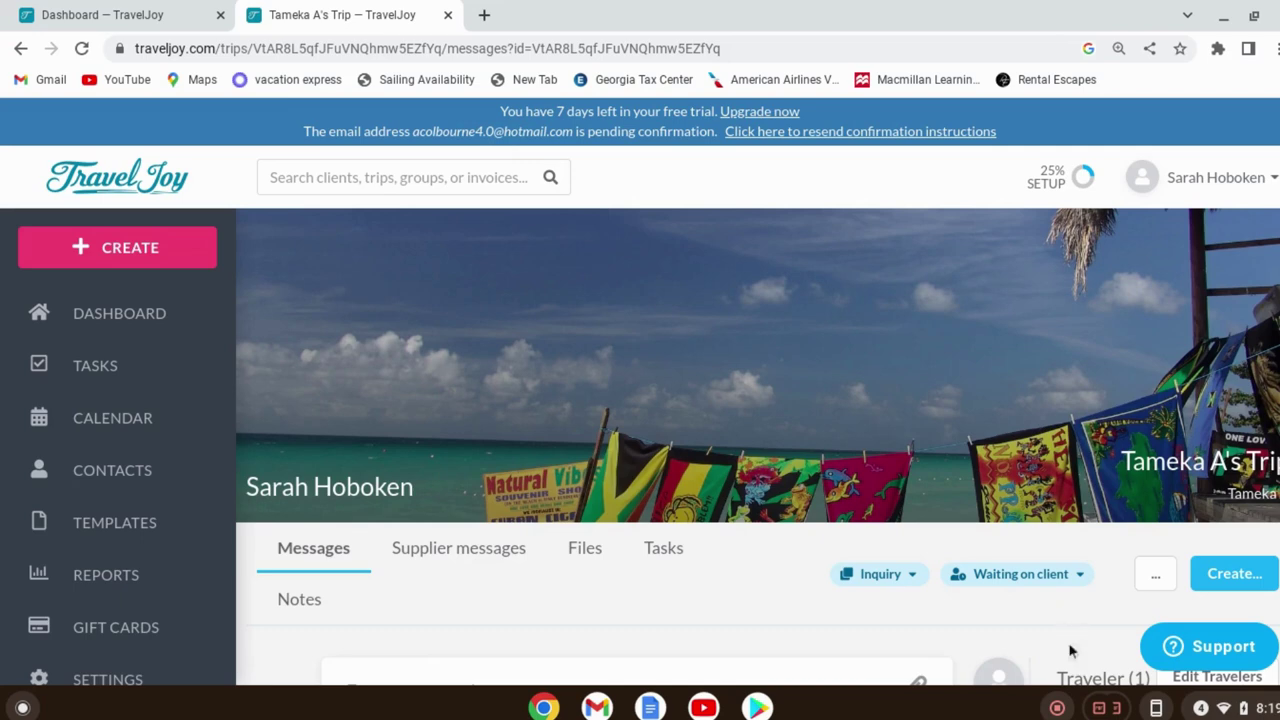
Reload the trip's messages and confirm the sent inquiry email shows as VIEWED
scroll(825, 532, down, 2)
scroll(825, 532, down, 3)
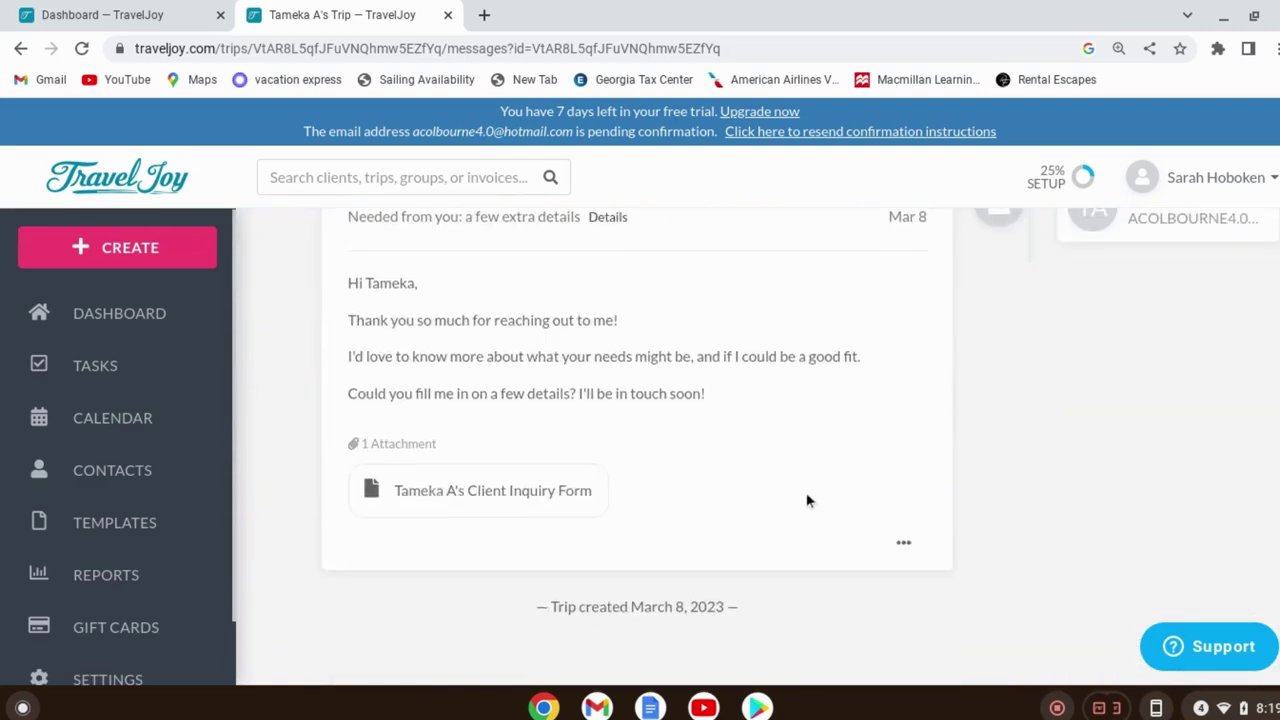
scroll(796, 490, up, 4)
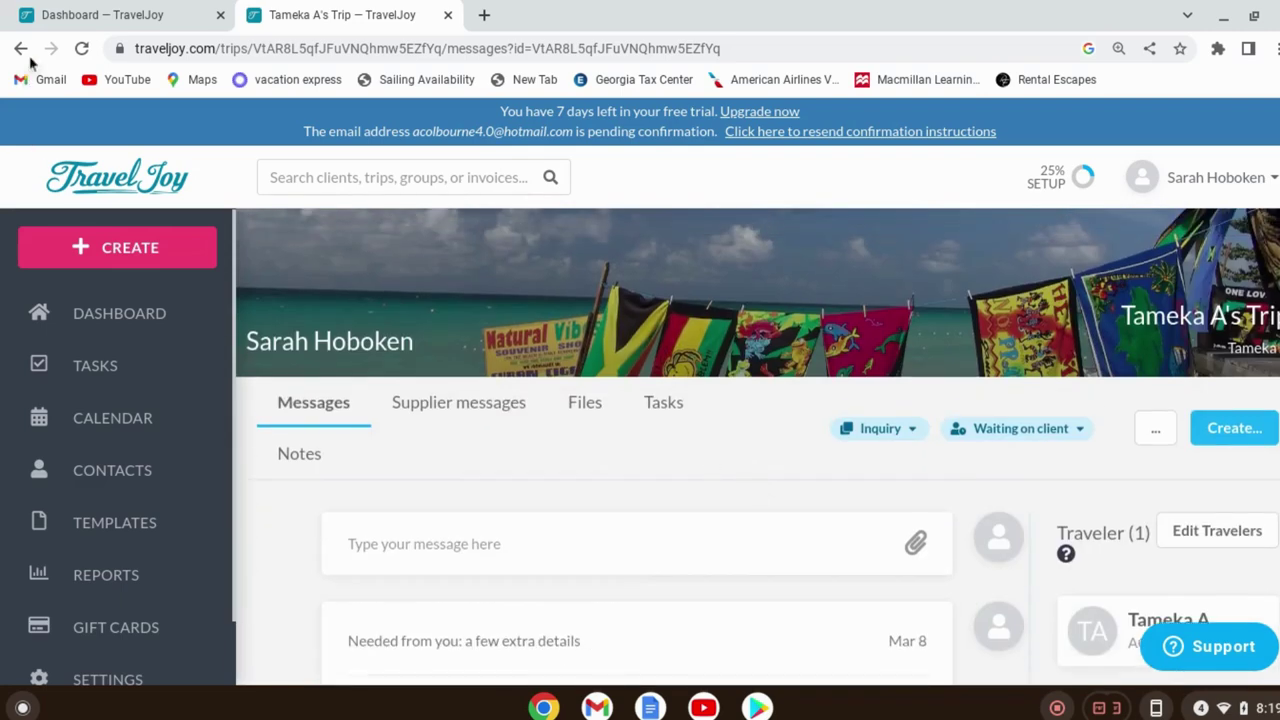
click(82, 49)
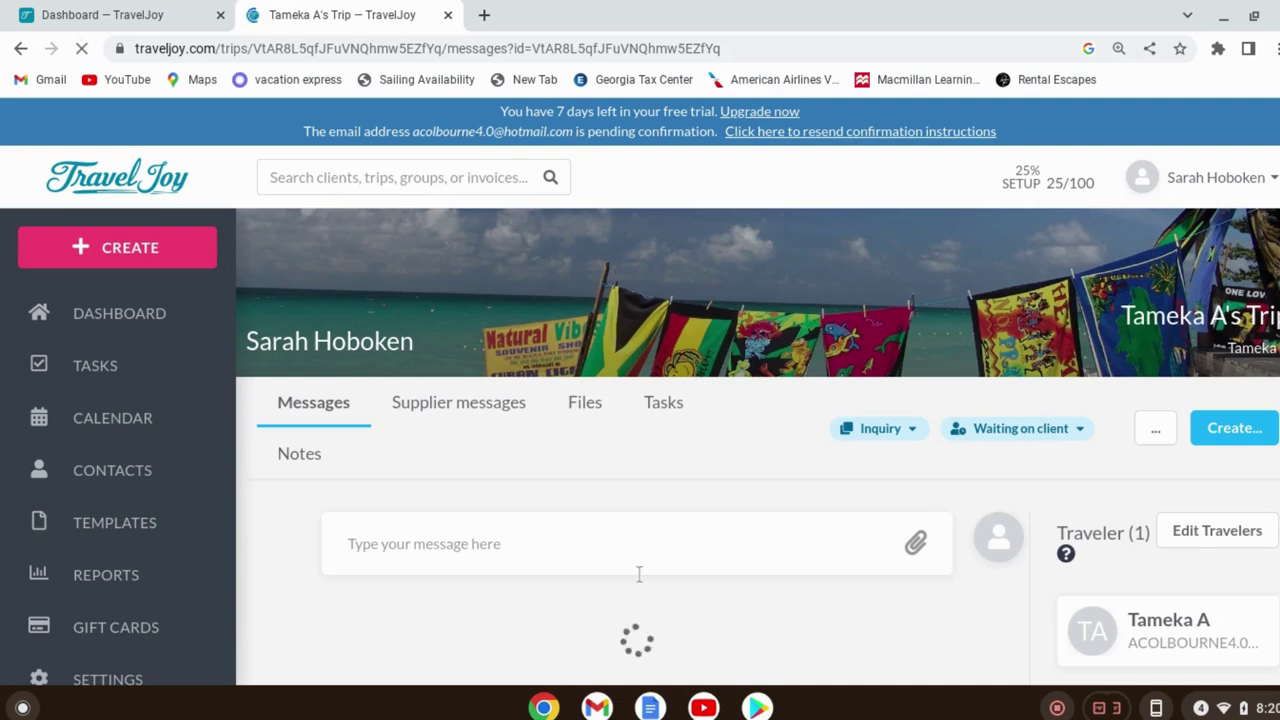
scroll(639, 574, down, 2)
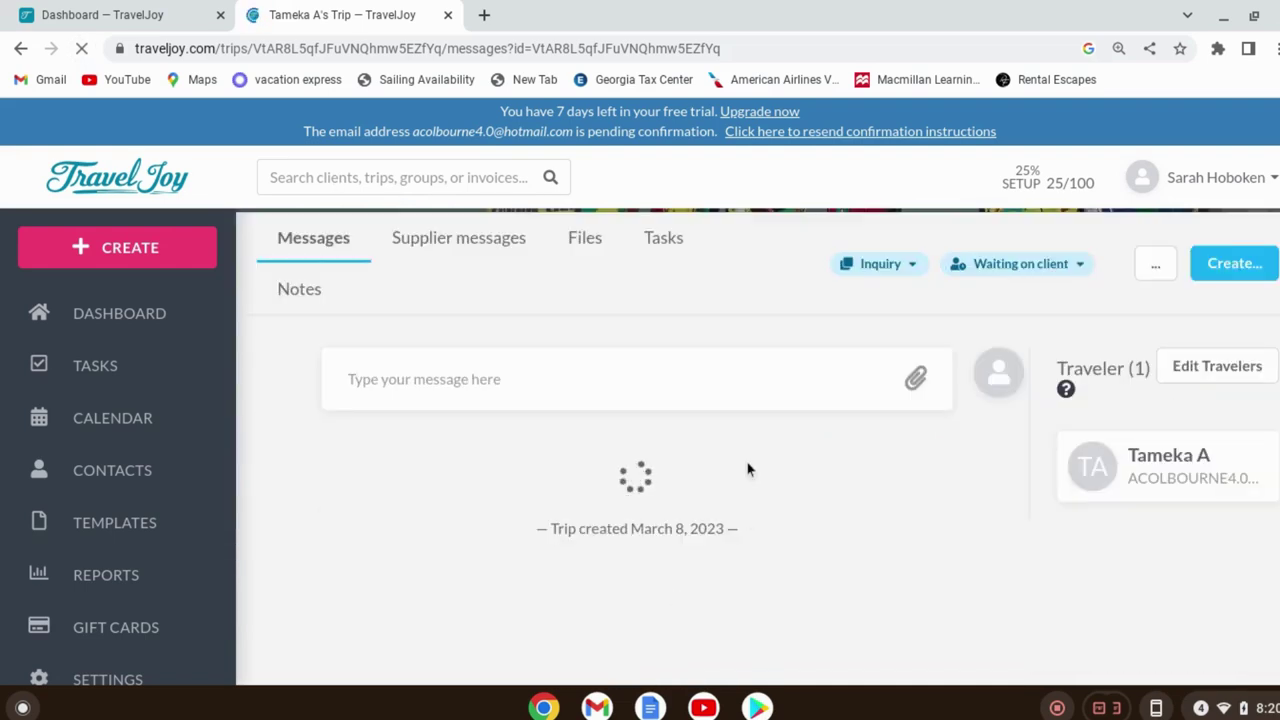
scroll(748, 469, up, 1)
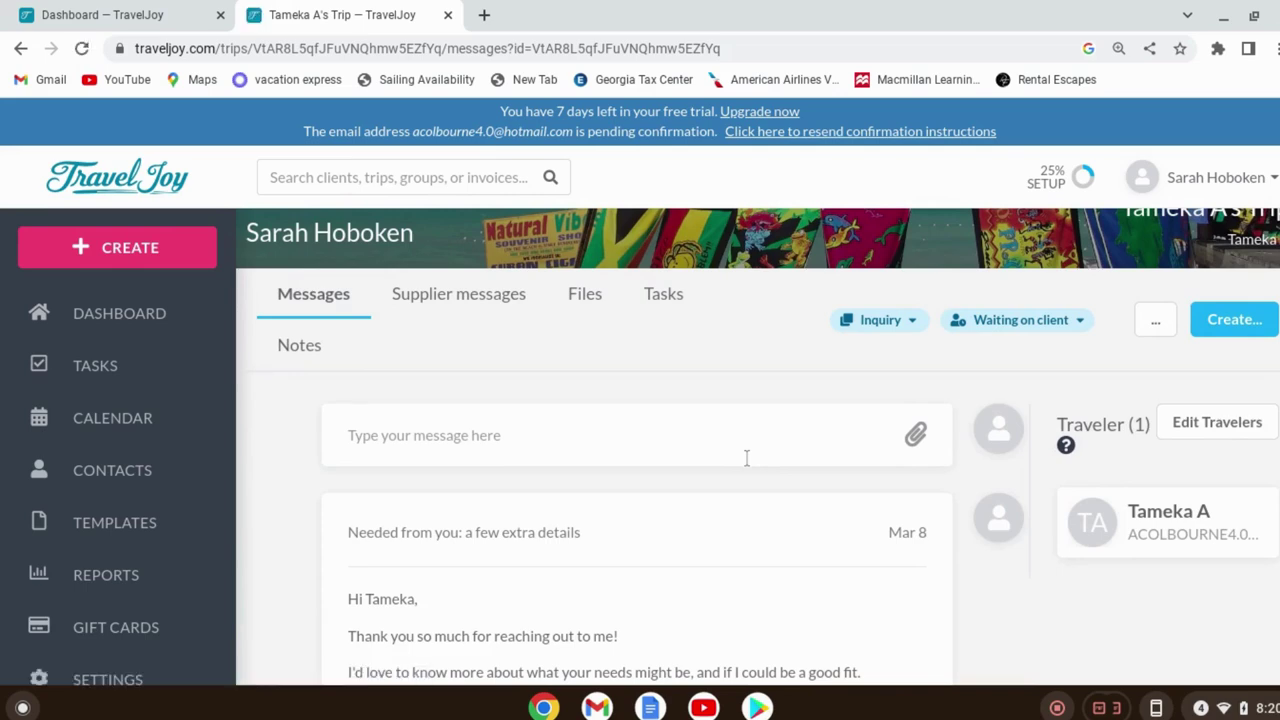
scroll(748, 457, down, 3)
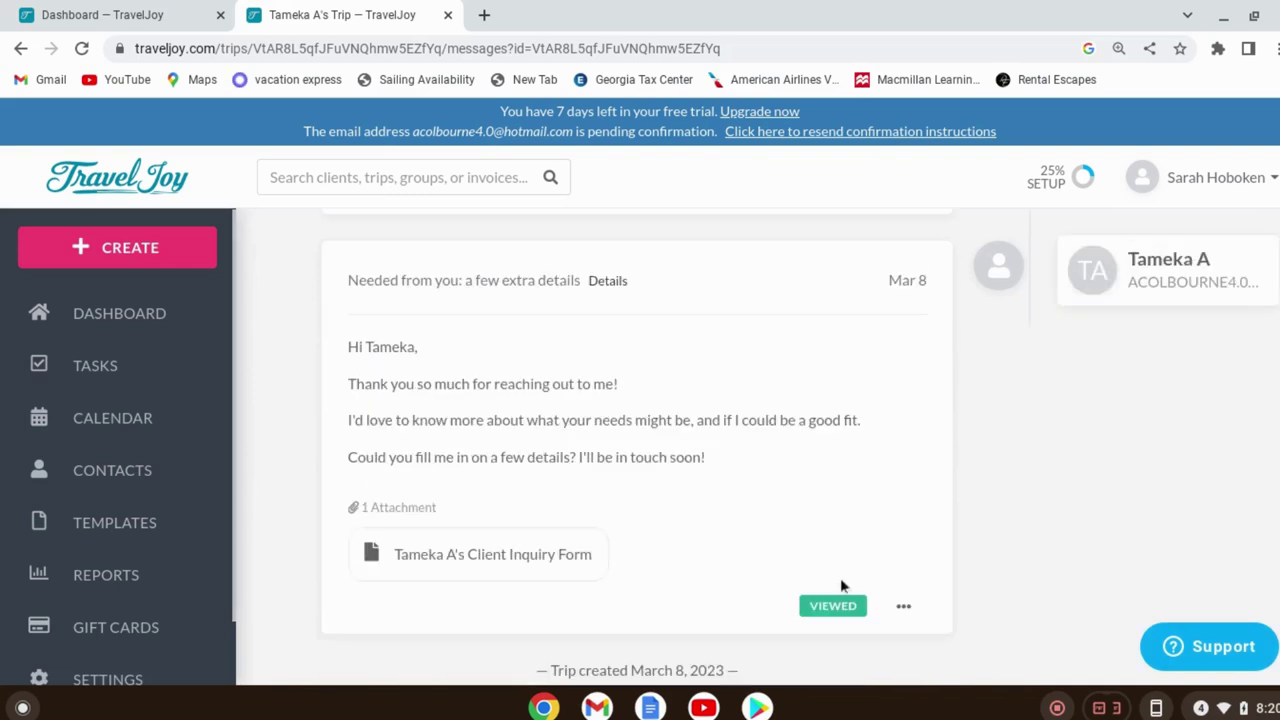
mouse_move(824, 612)
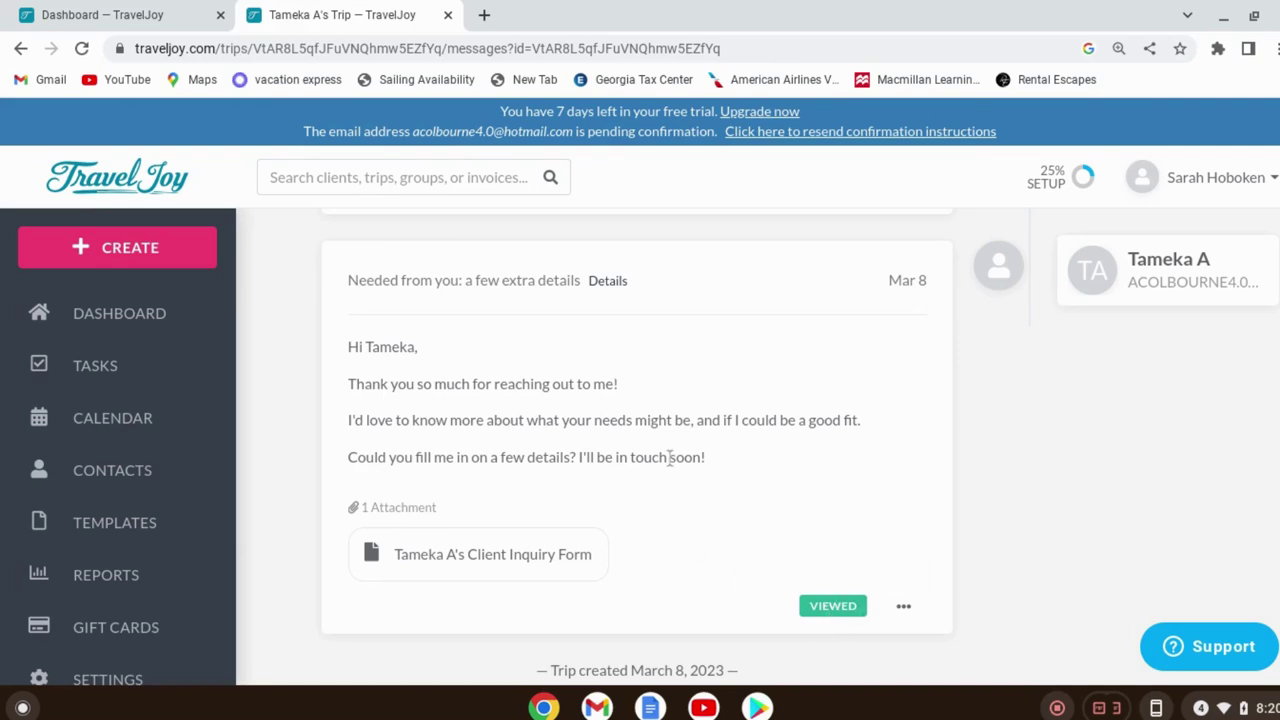
scroll(720, 457, up, 2)
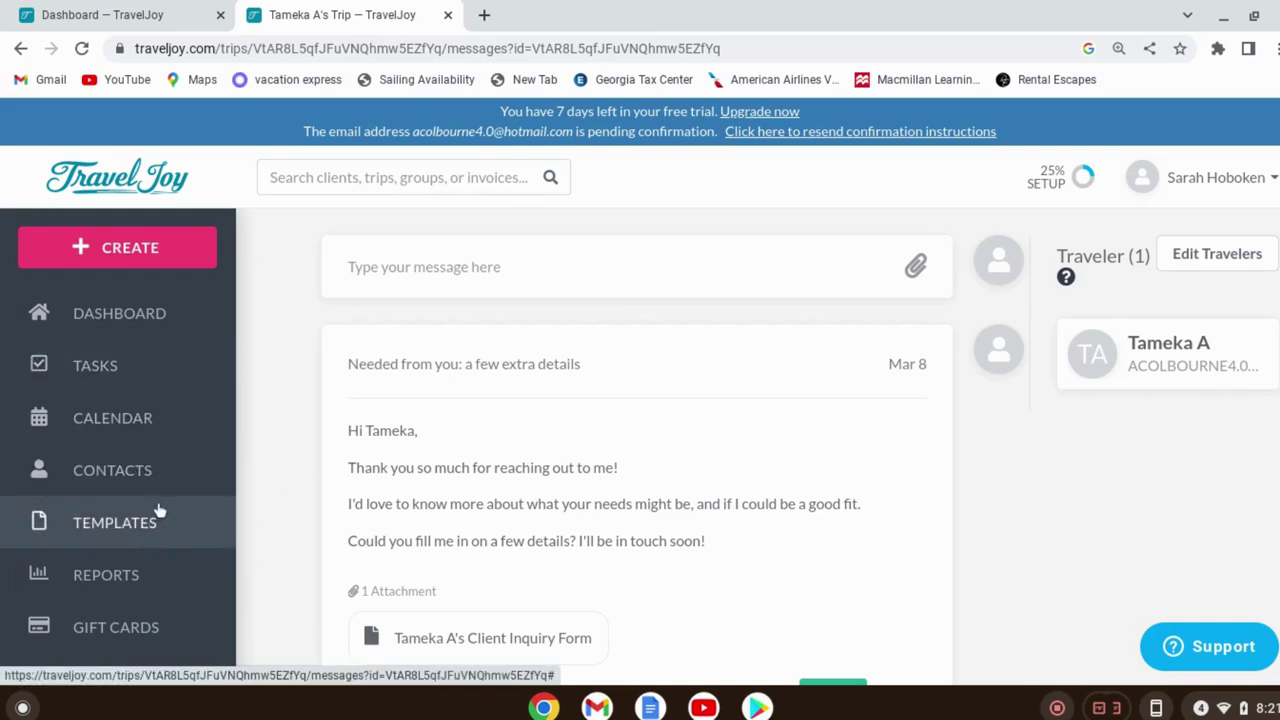
scroll(562, 395, up, 2)
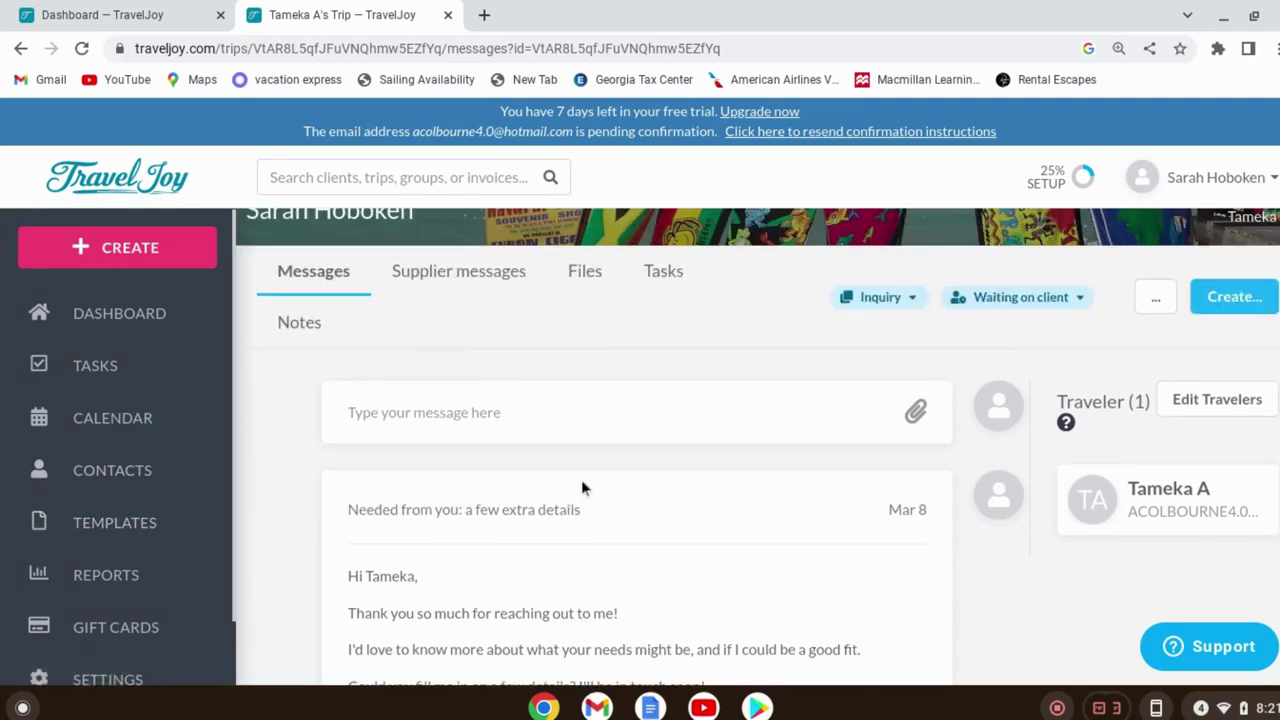
scroll(600, 490, down, 5)
scroll(620, 470, up, 5)
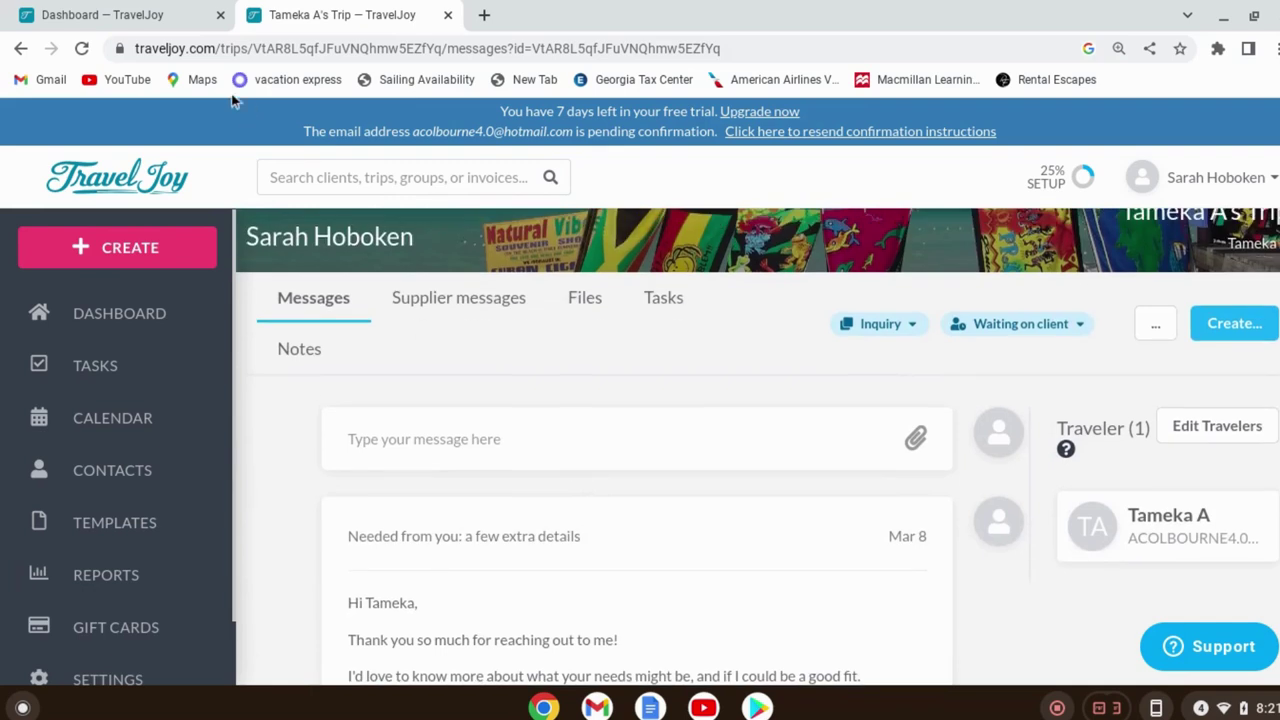
click(82, 50)
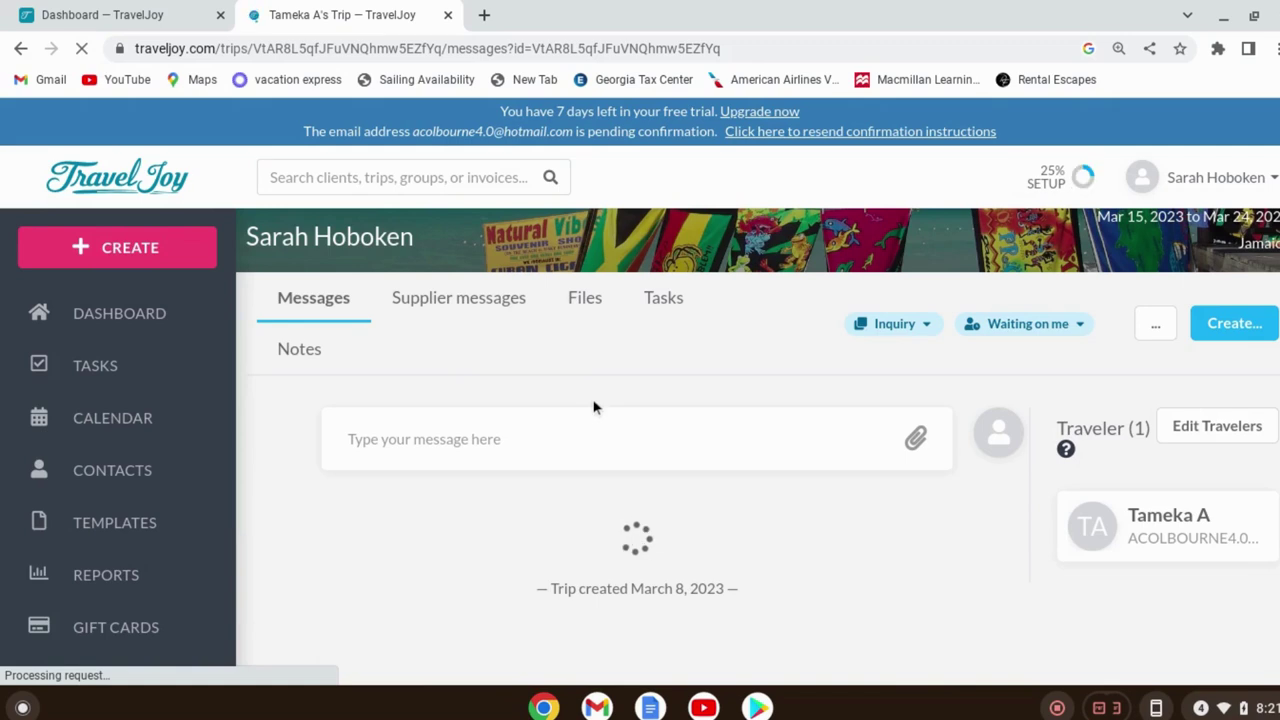
scroll(597, 514, down, 1)
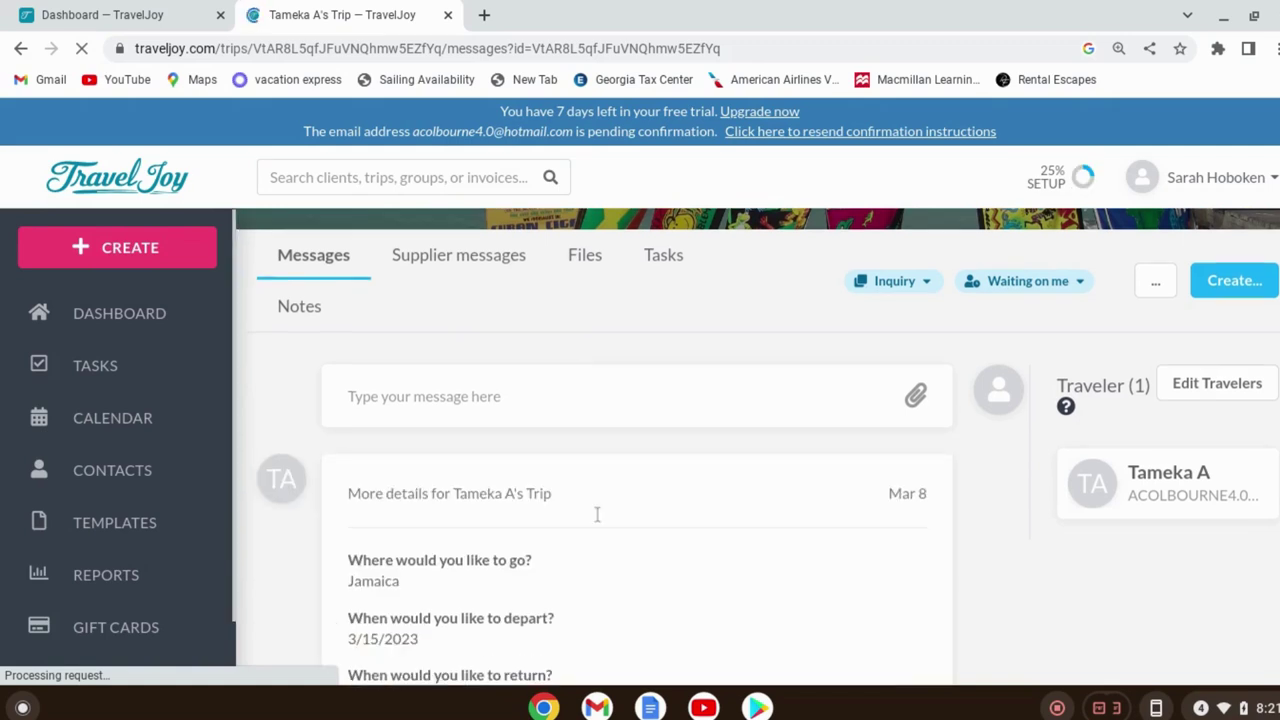
scroll(731, 445, down, 4)
scroll(731, 445, down, 5)
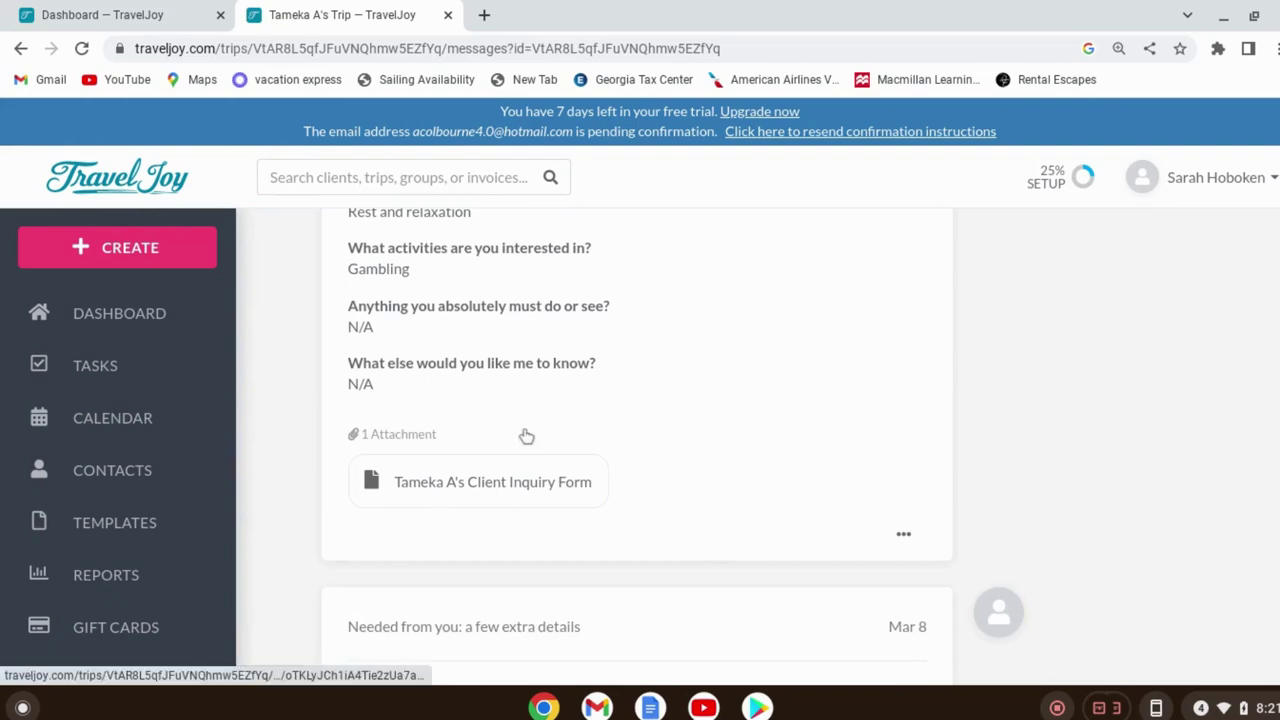
scroll(531, 363, up, 5)
scroll(562, 260, up, 4)
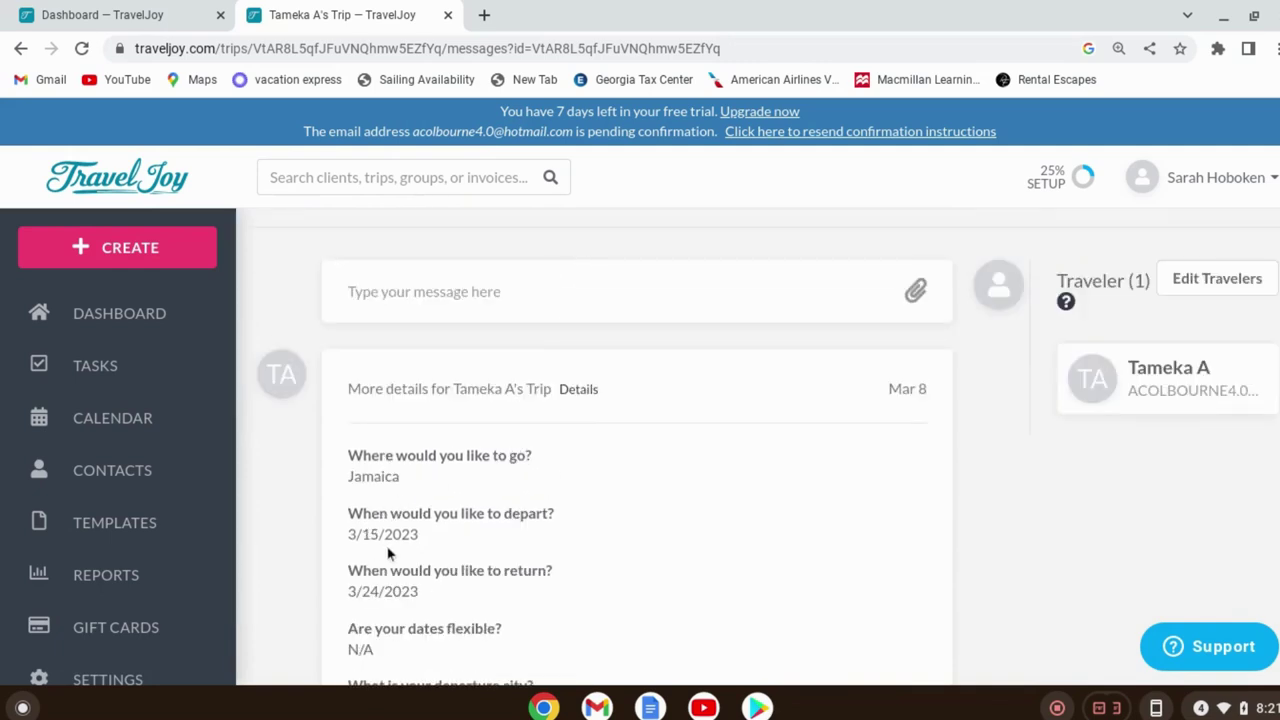
scroll(410, 585, down, 1)
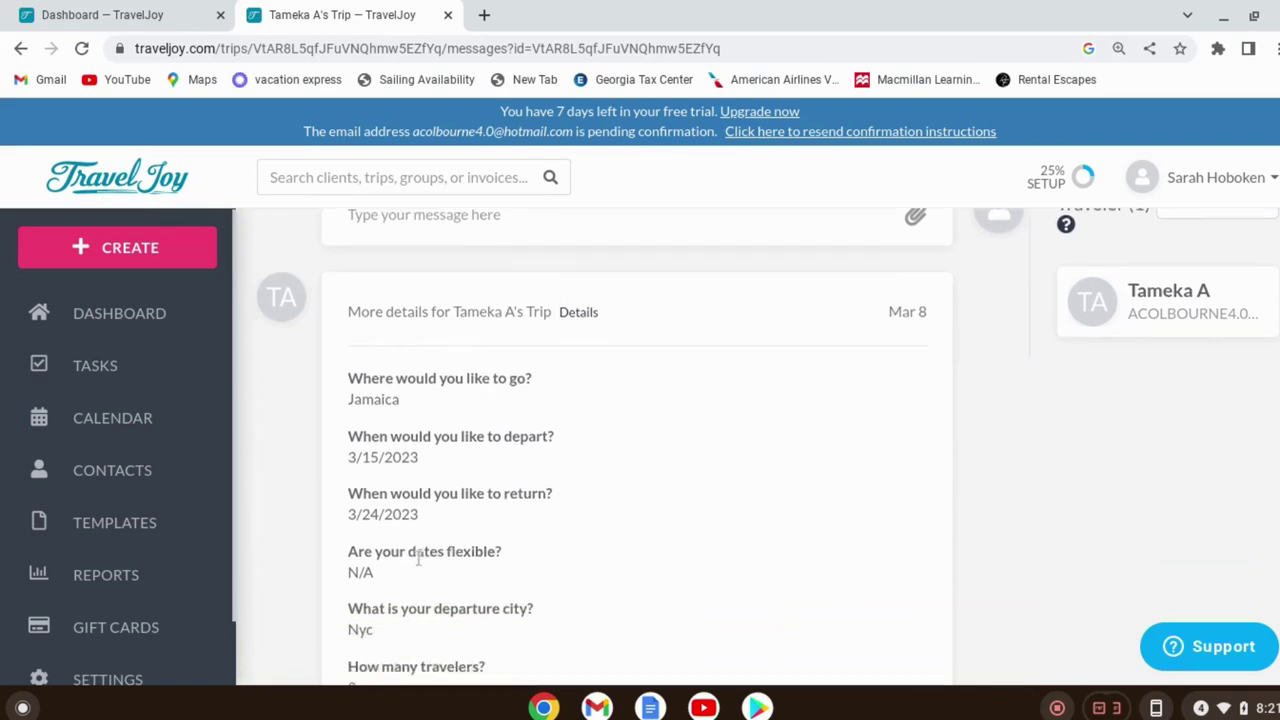
scroll(418, 560, down, 1)
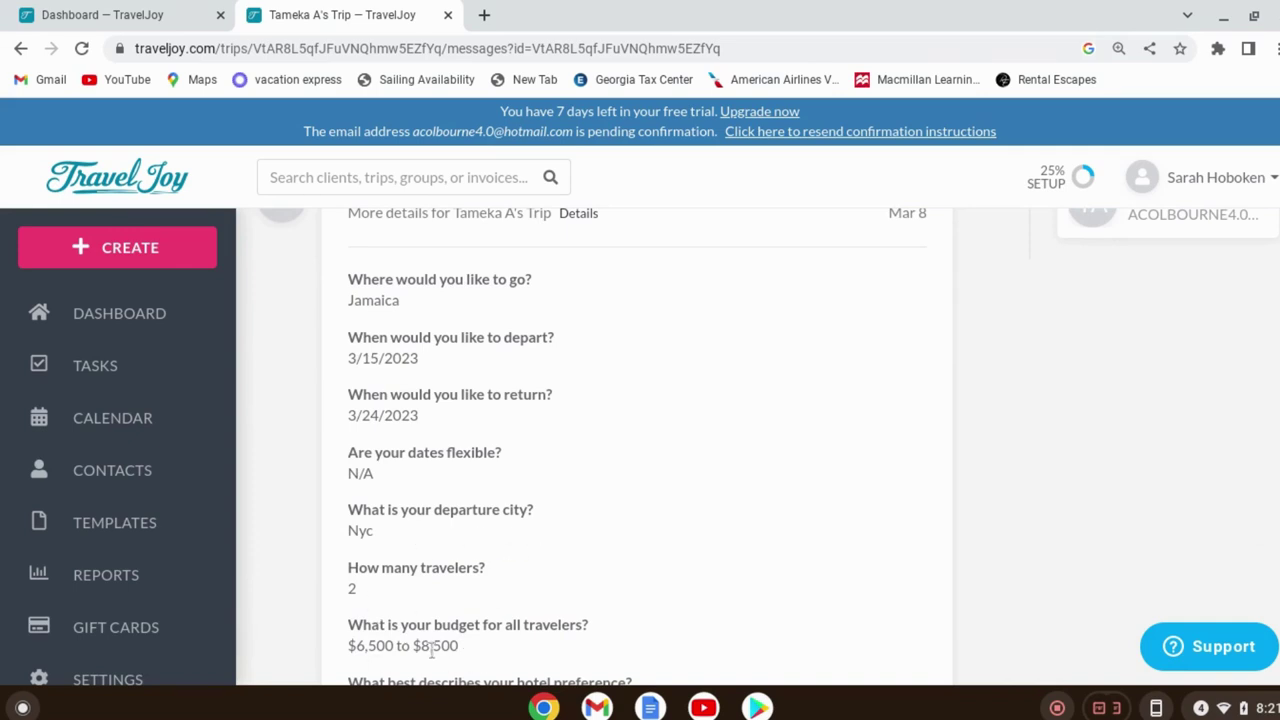
scroll(590, 525, down, 3)
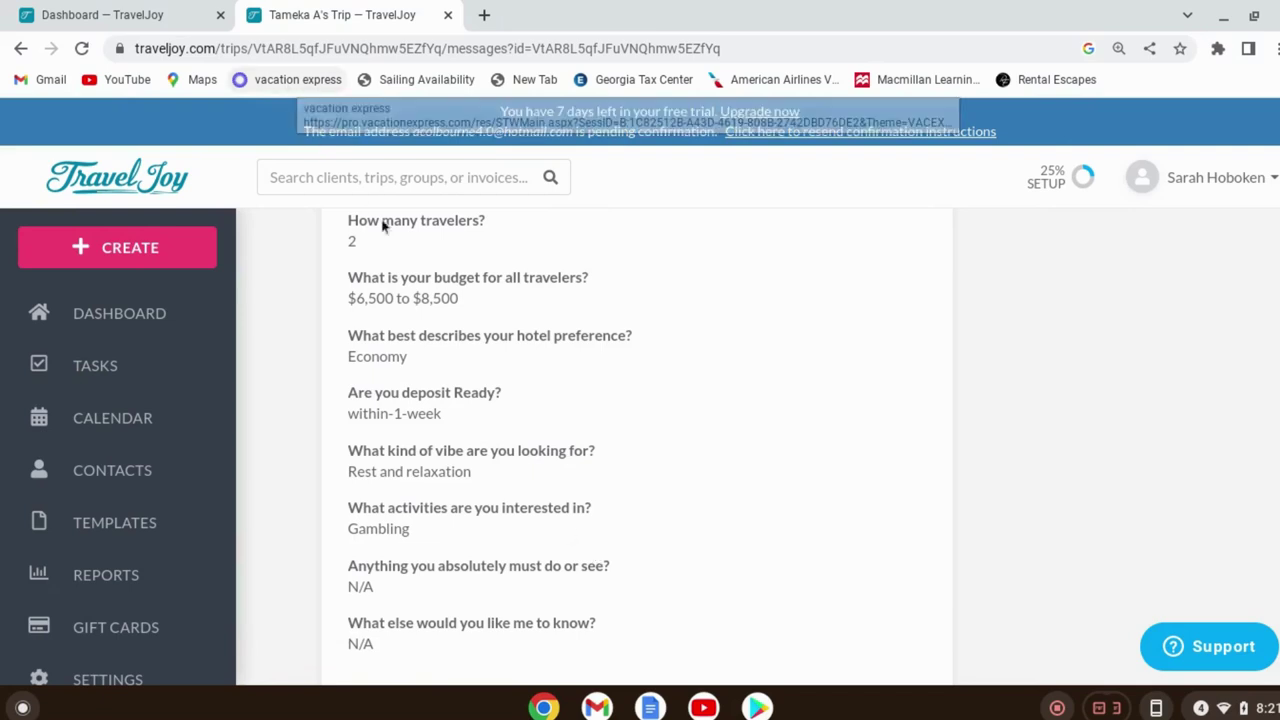
scroll(522, 362, up, 3)
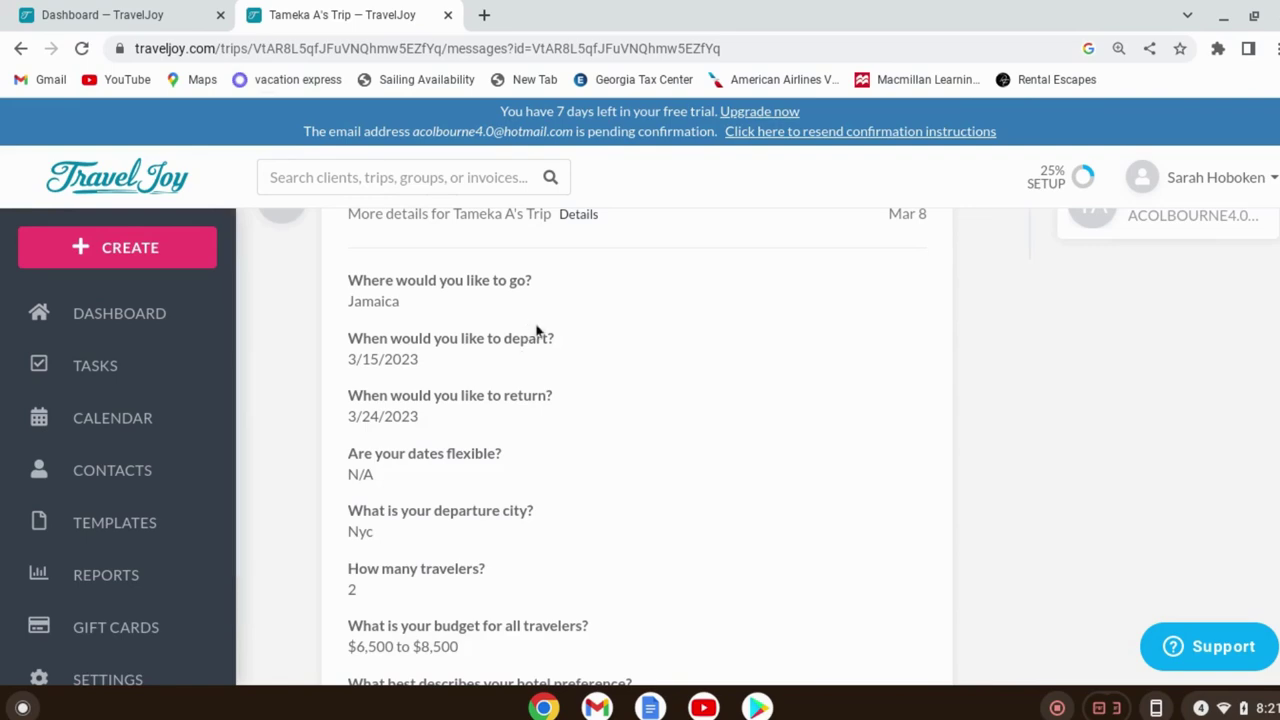
scroll(509, 455, up, 6)
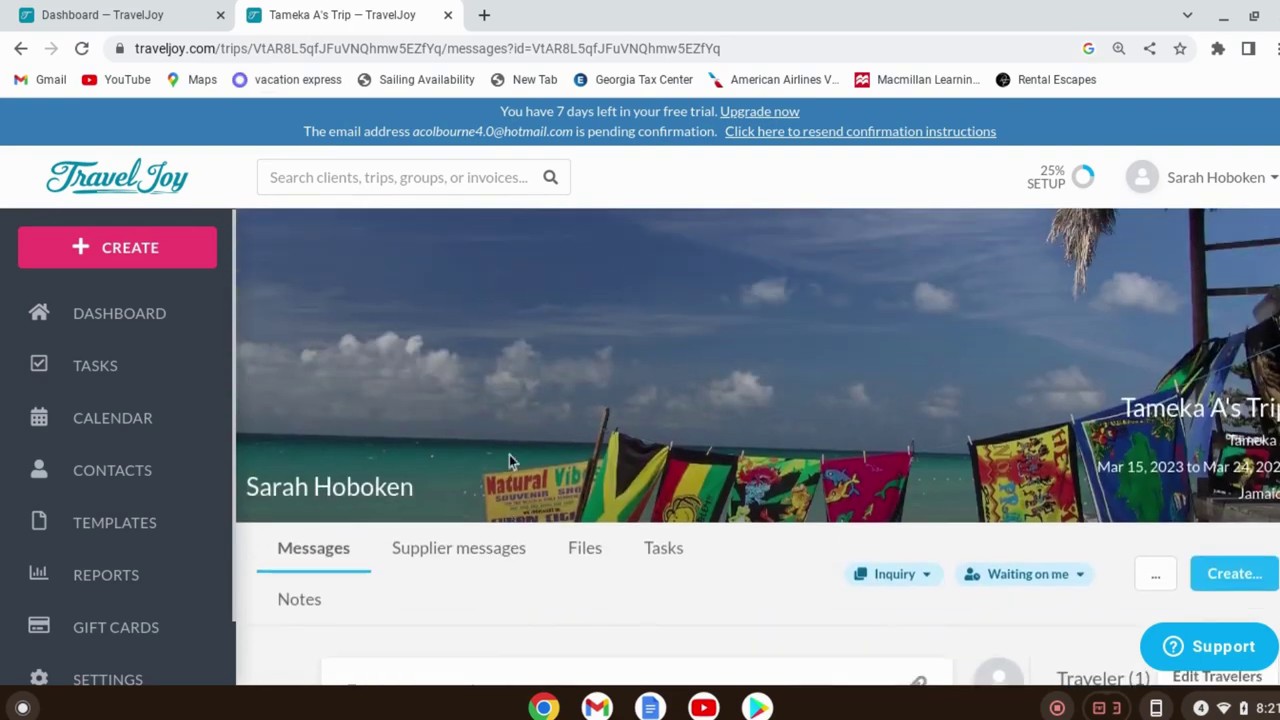
Create a new Proposal from the trip page's Create menu
scroll(1262, 560, down, 3)
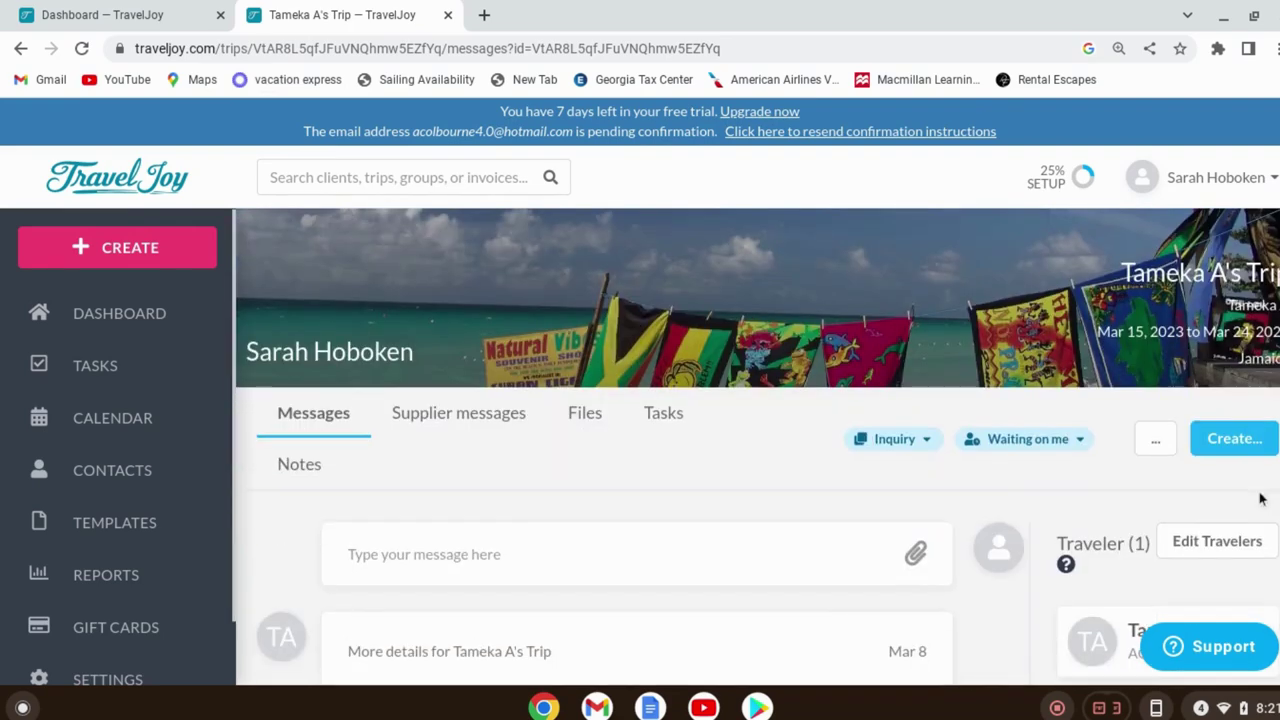
click(1234, 441)
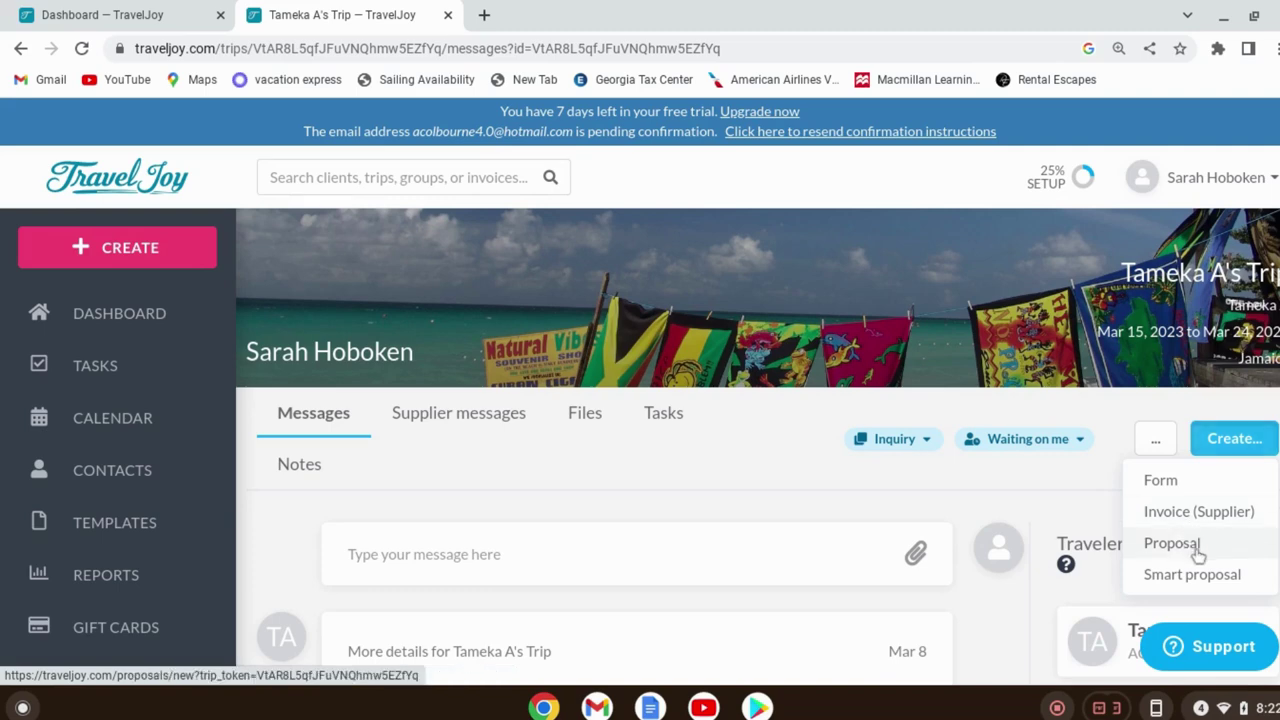
click(1195, 548)
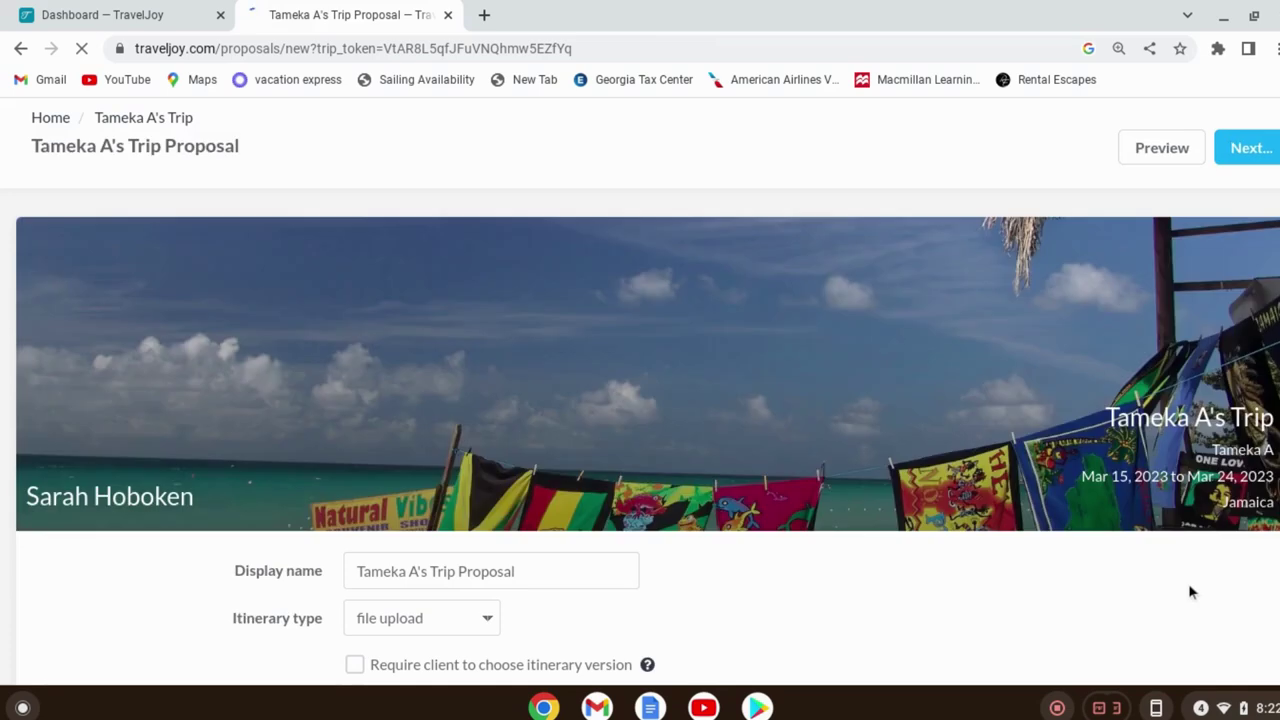
Change the proposal's itinerary type to new document
scroll(718, 600, down, 3)
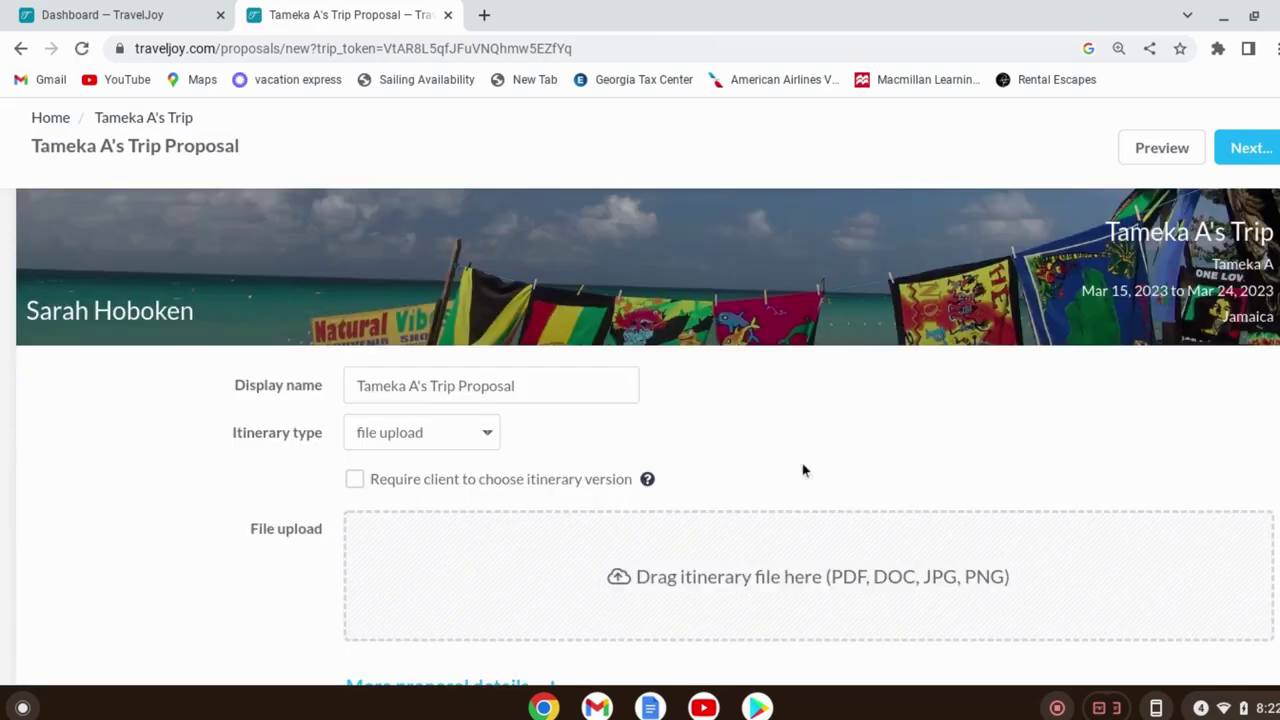
click(468, 390)
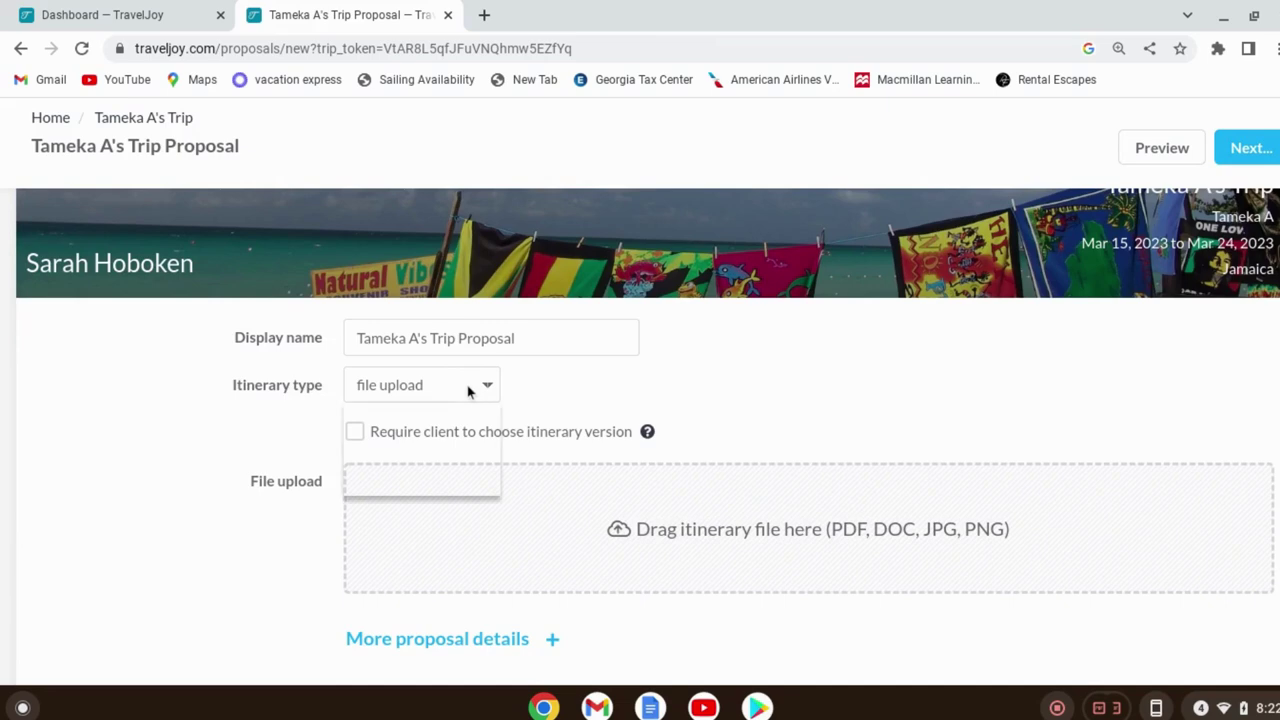
click(442, 481)
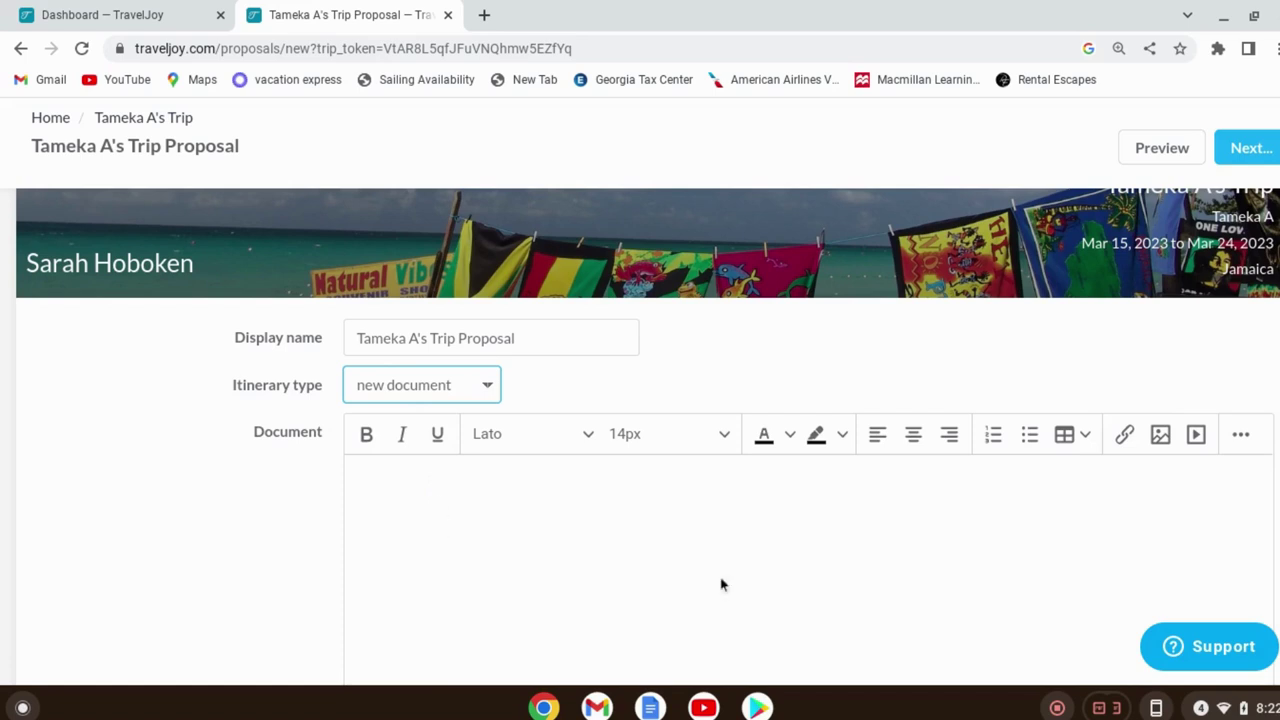
scroll(754, 582, down, 1)
scroll(750, 550, down, 2)
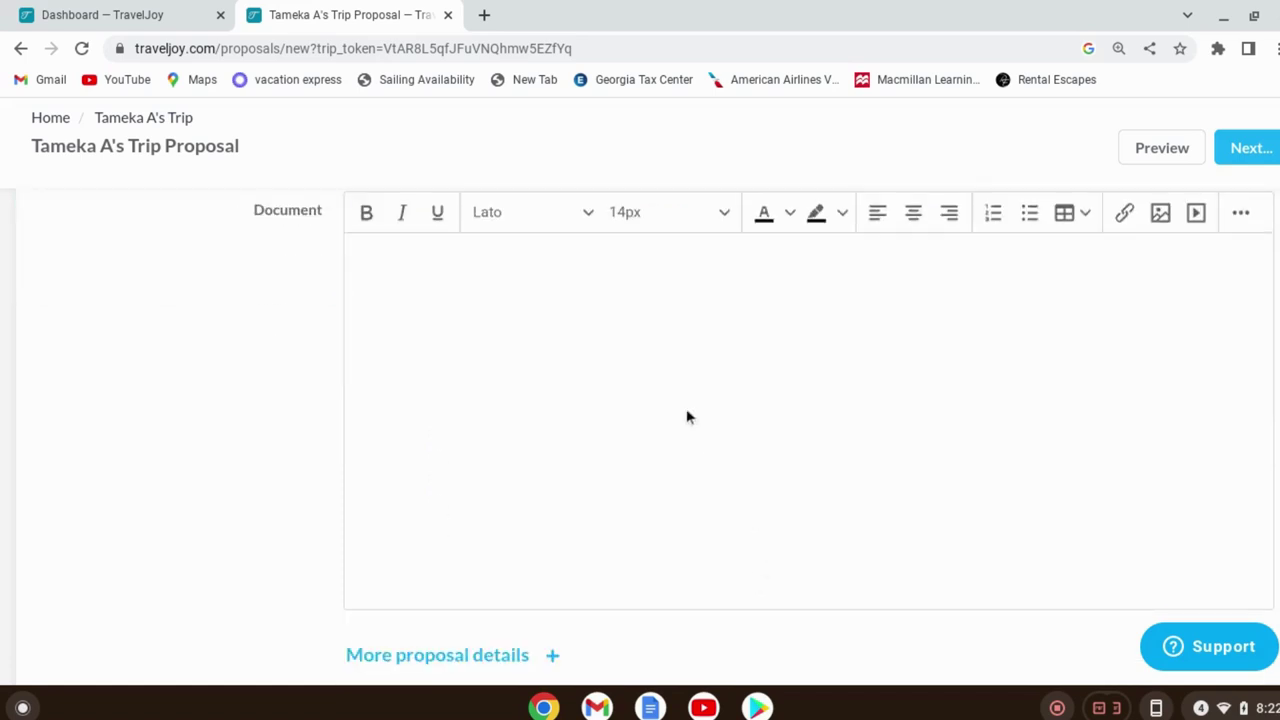
scroll(686, 416, up, 3)
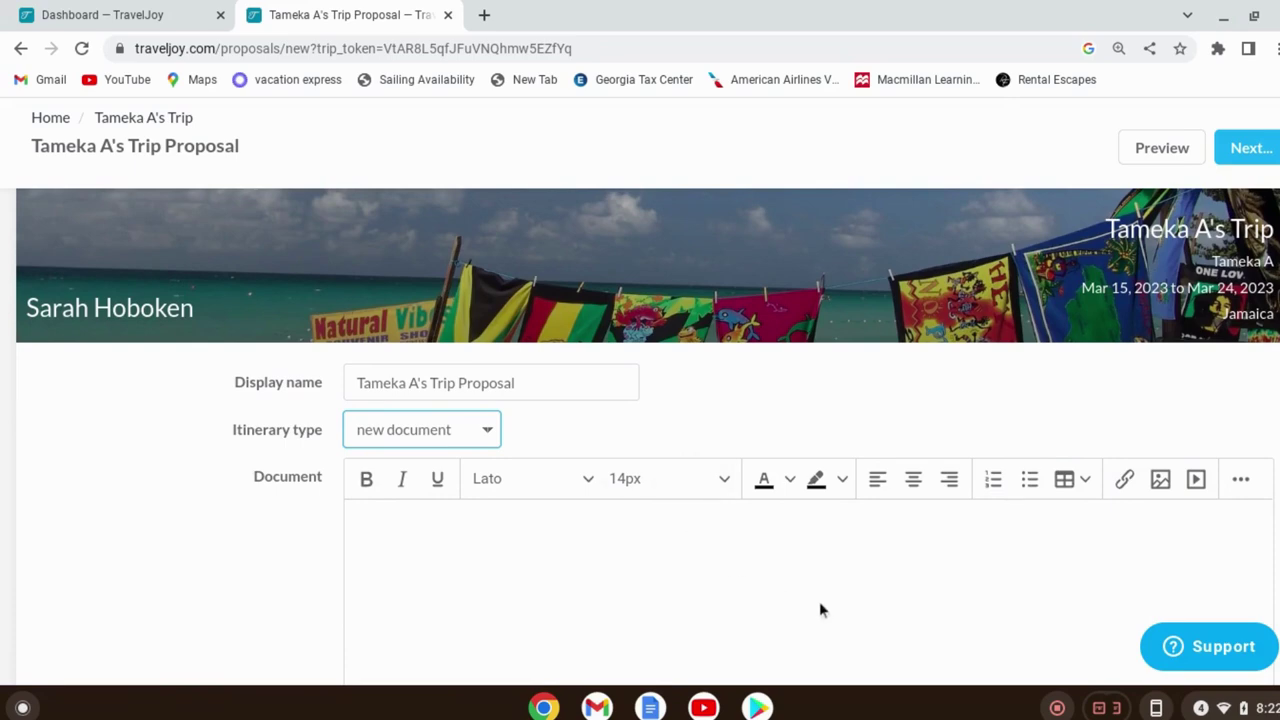
Upload the aerial resort pool photo and insert it into the itinerary document
click(1164, 484)
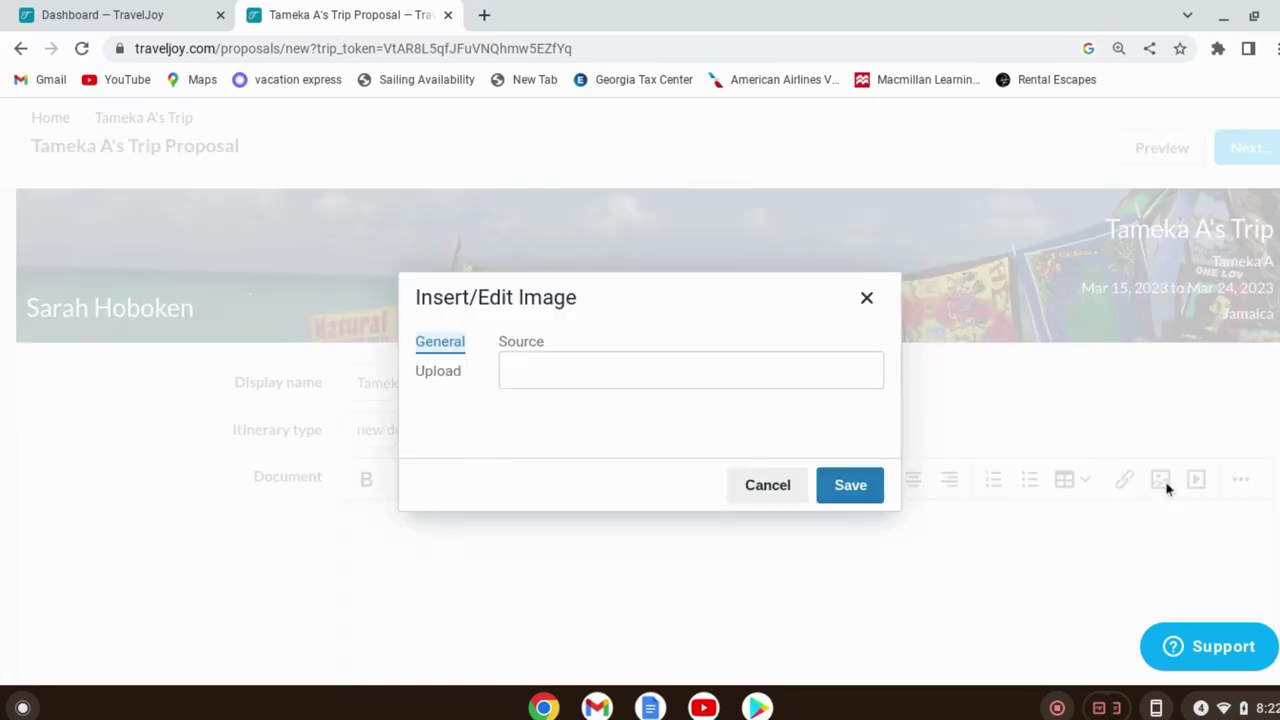
click(442, 382)
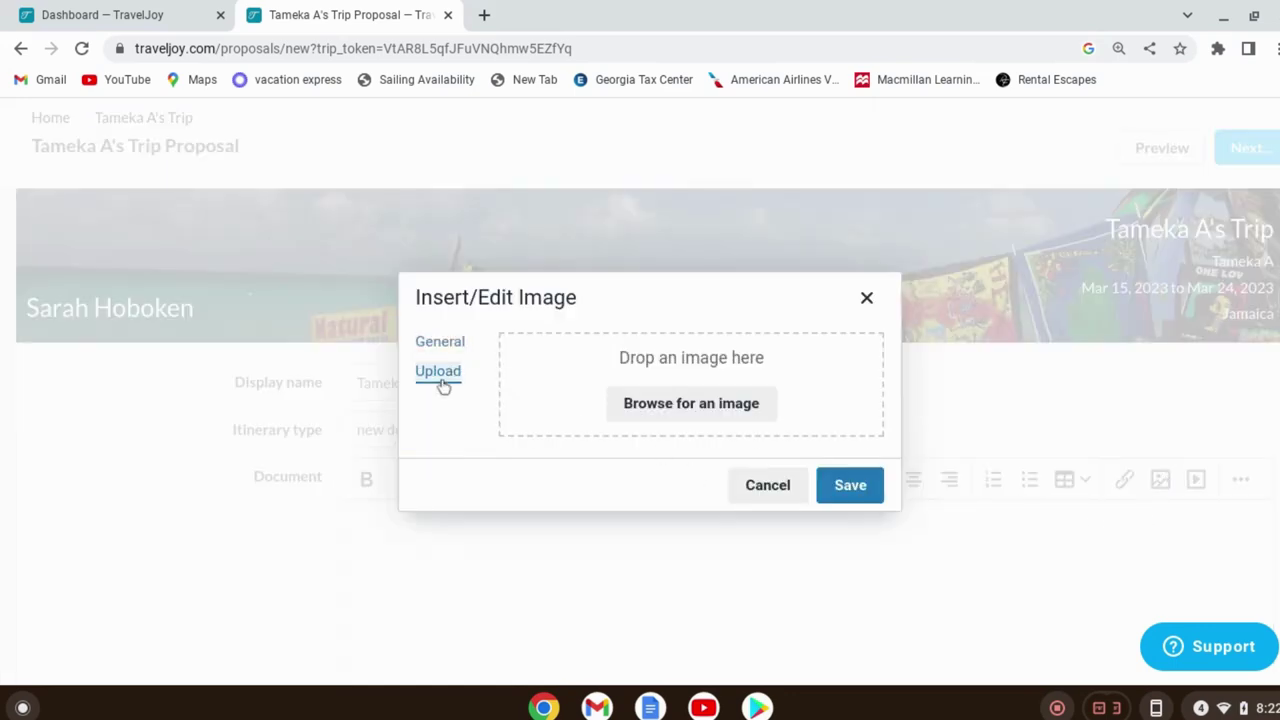
click(651, 408)
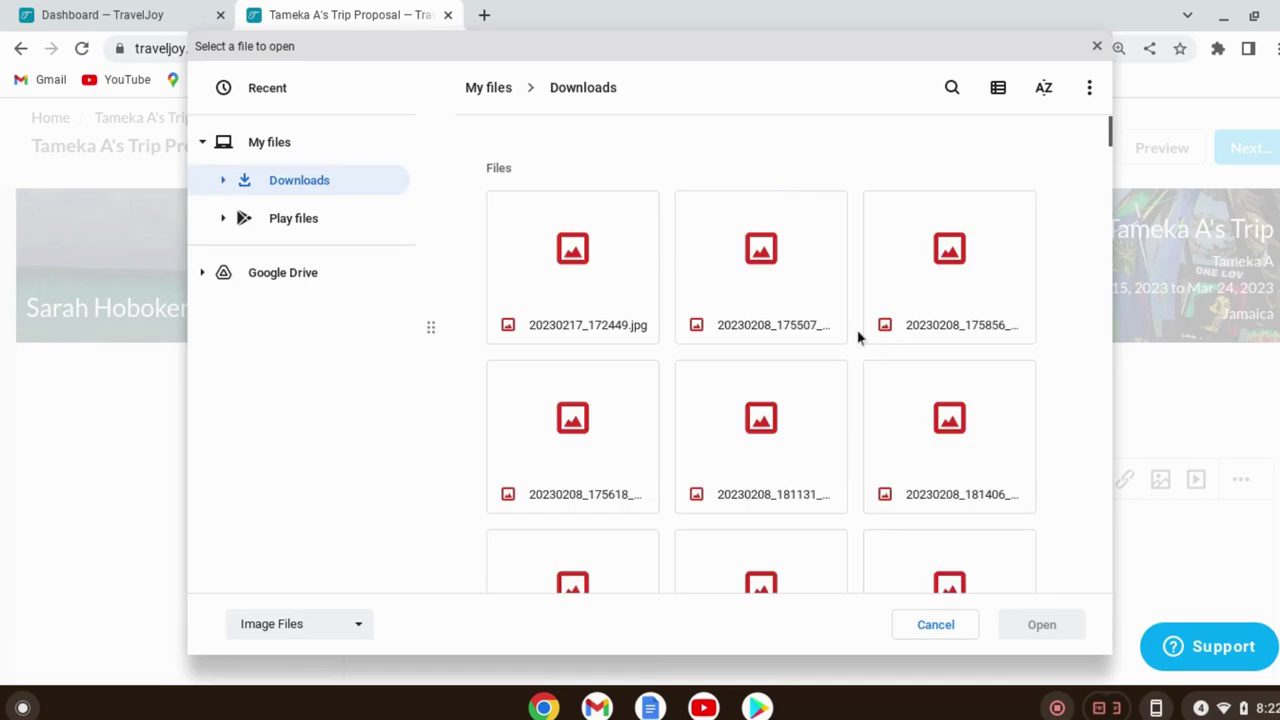
scroll(740, 330, down, 5)
scroll(695, 370, down, 1)
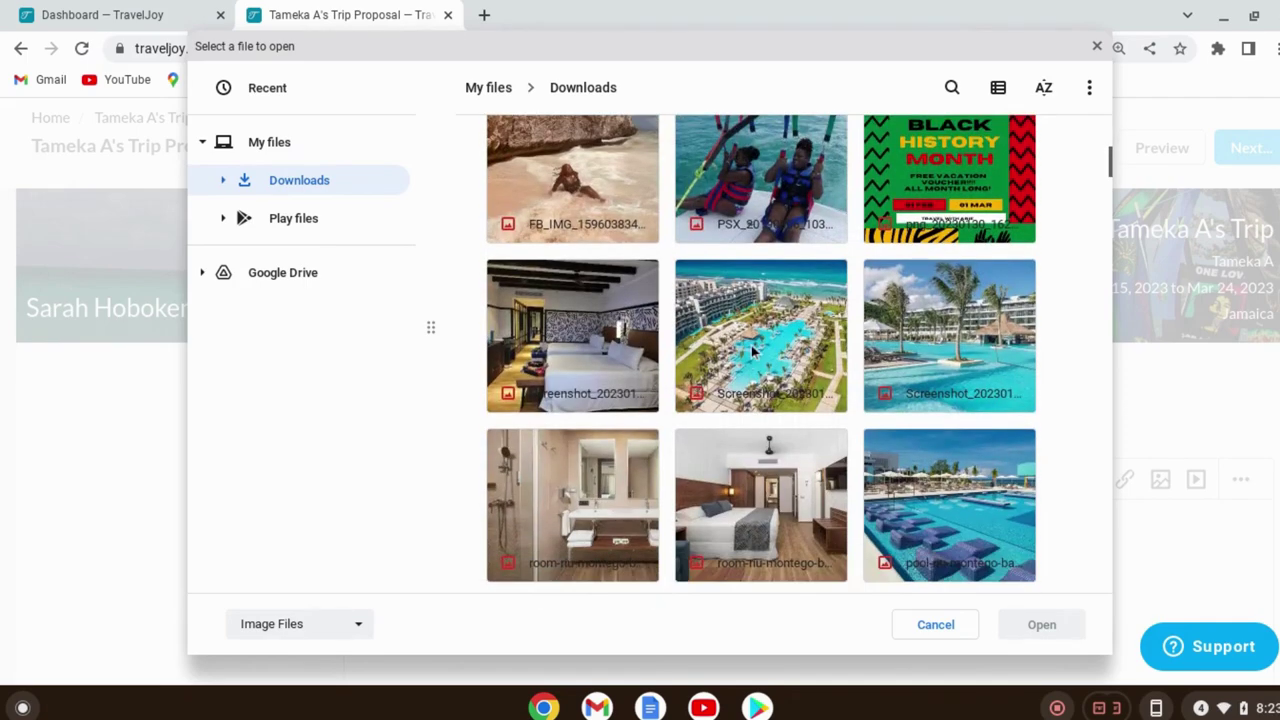
click(755, 350)
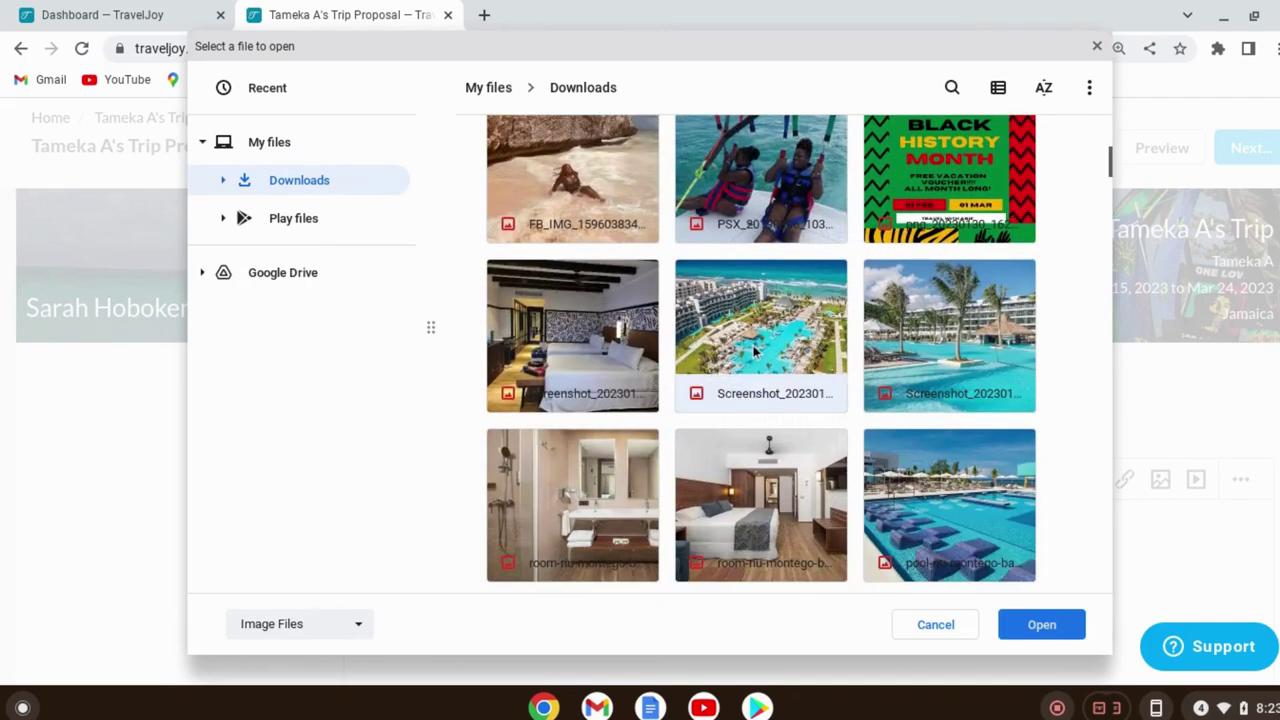
click(1050, 620)
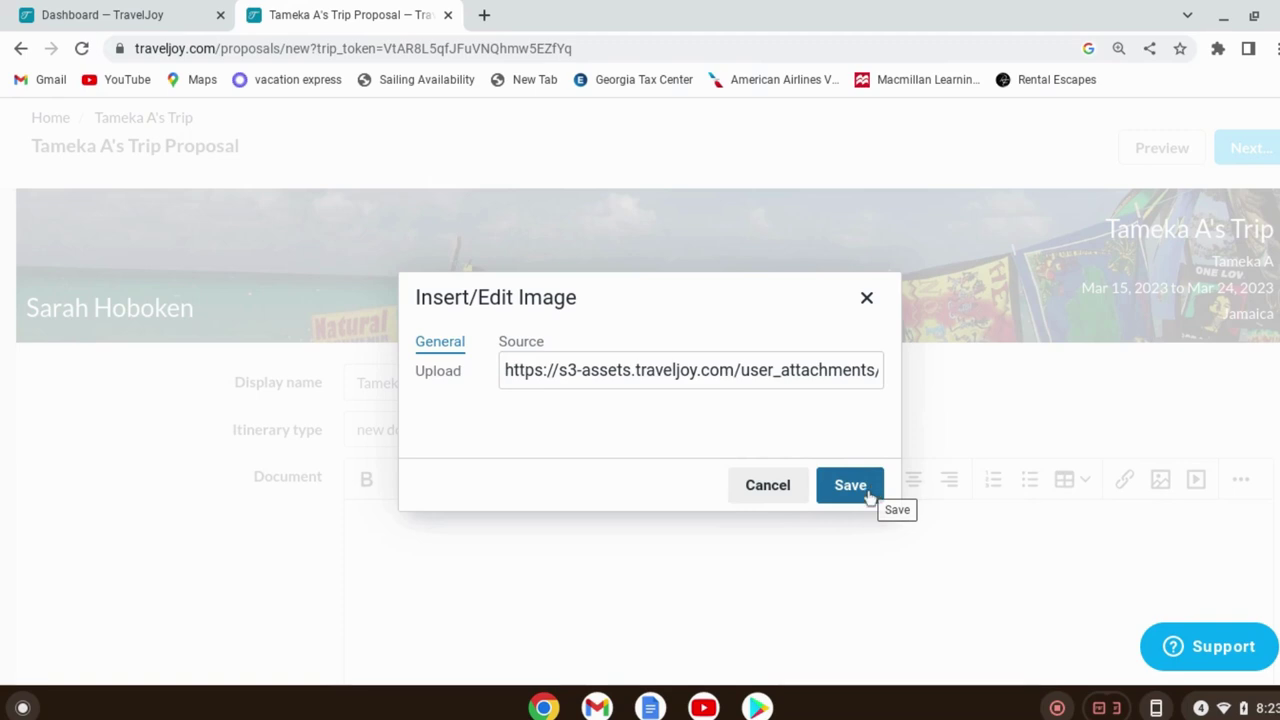
click(871, 487)
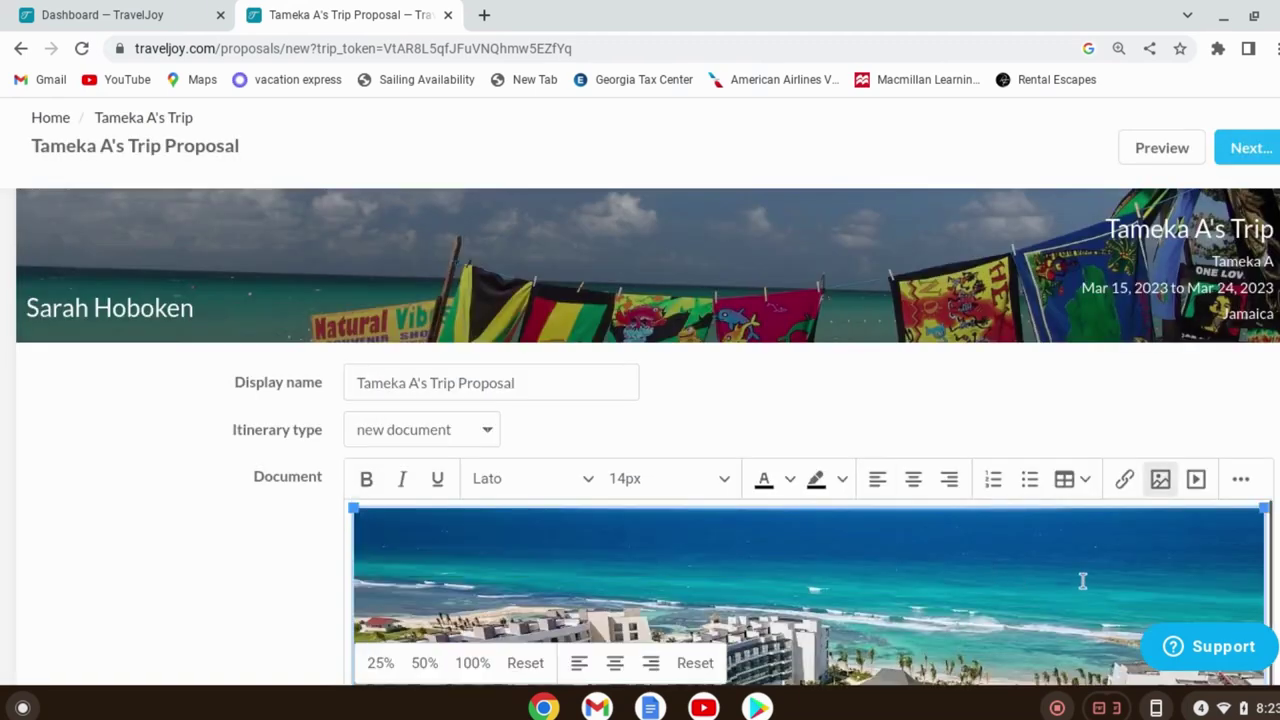
scroll(1080, 580, down, 5)
scroll(1143, 368, down, 3)
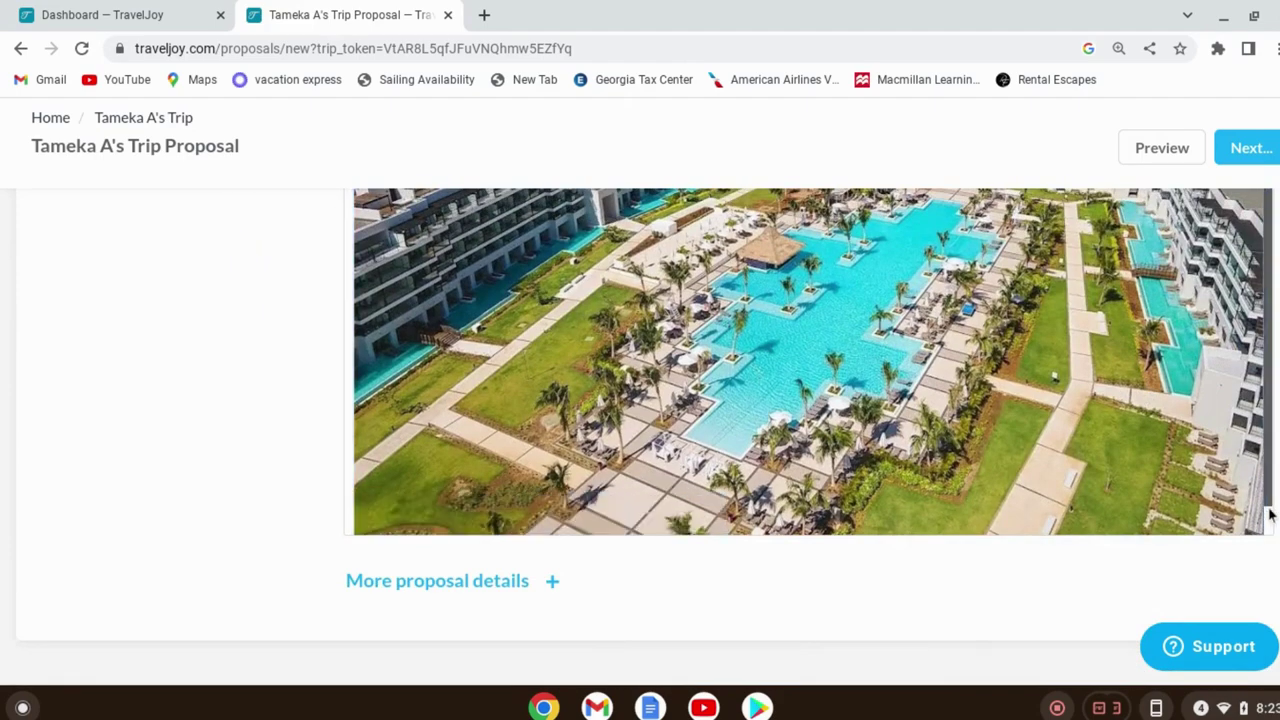
scroll(1266, 516, down, 1)
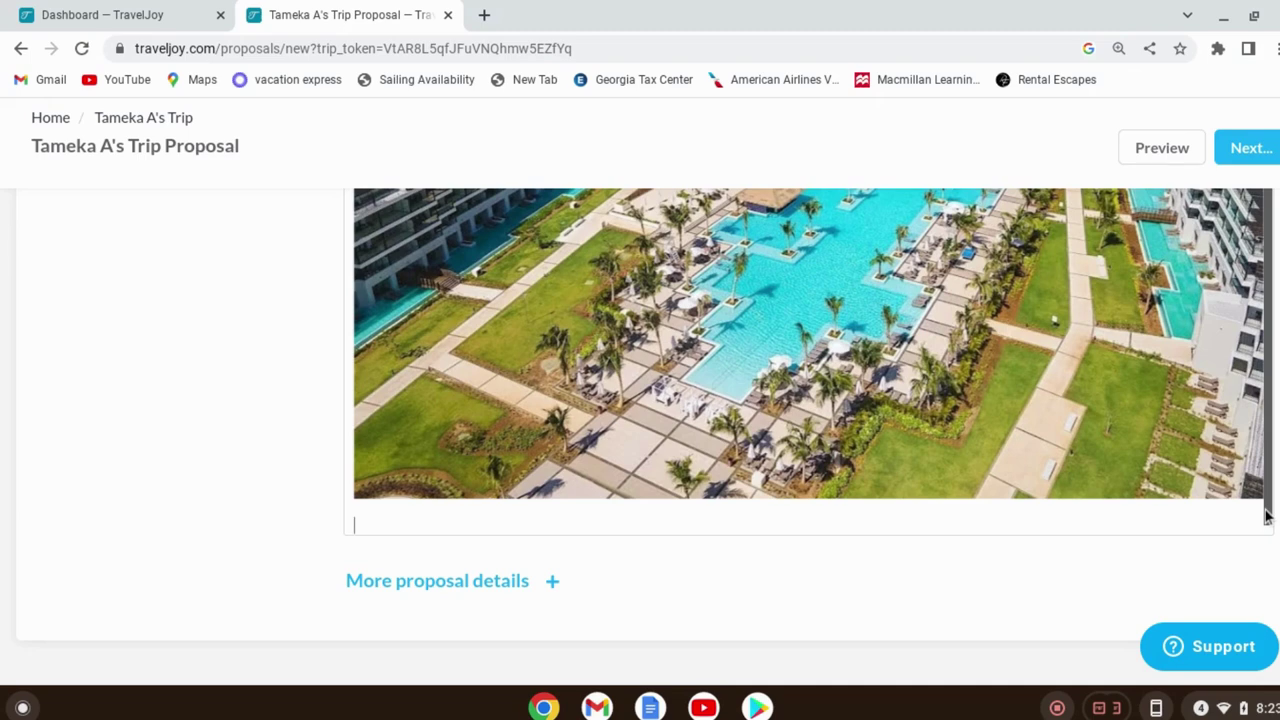
Set total cost $5000 and a $424.99 deposit due March 17, 2023
click(557, 591)
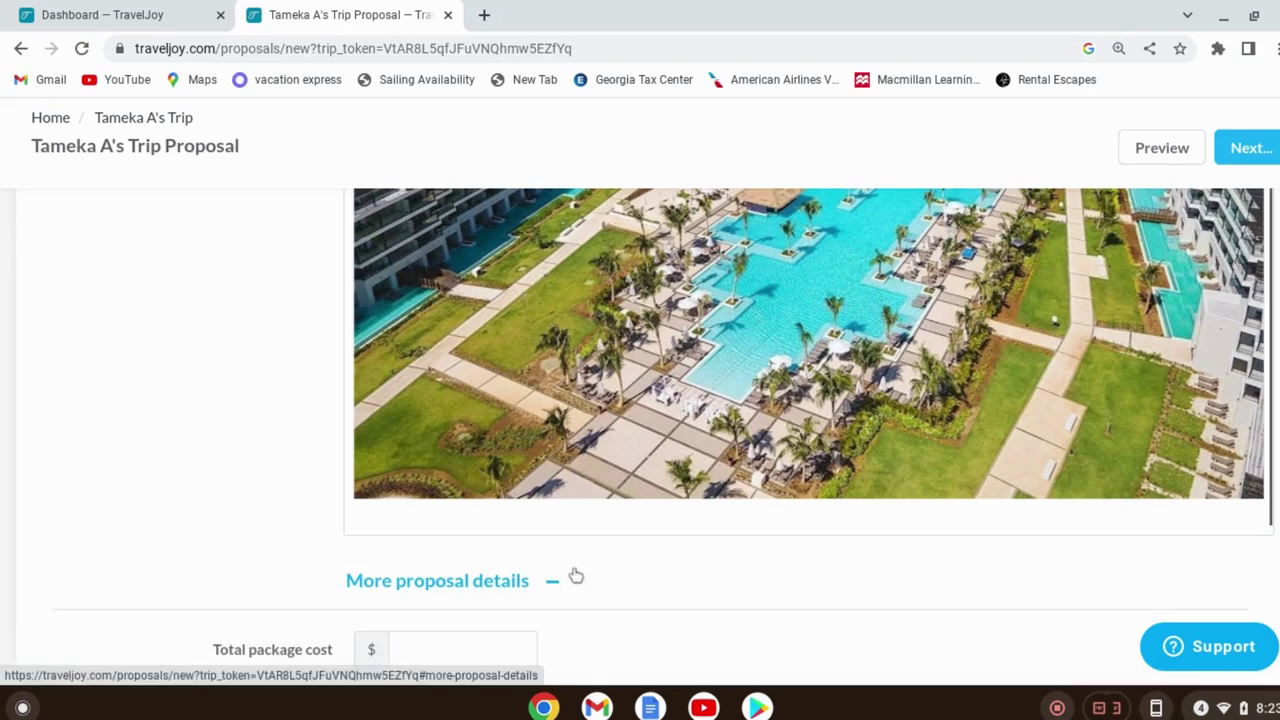
scroll(574, 574, down, 2)
scroll(426, 585, down, 3)
click(427, 498)
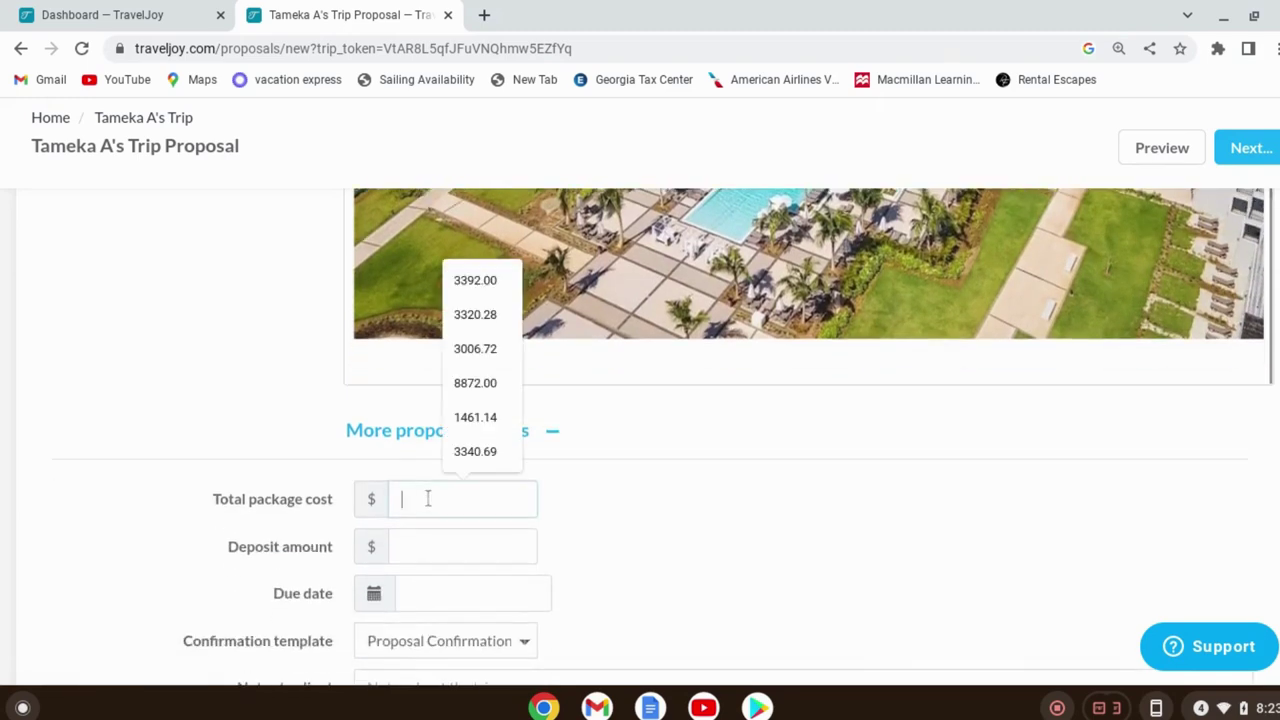
text(5000)
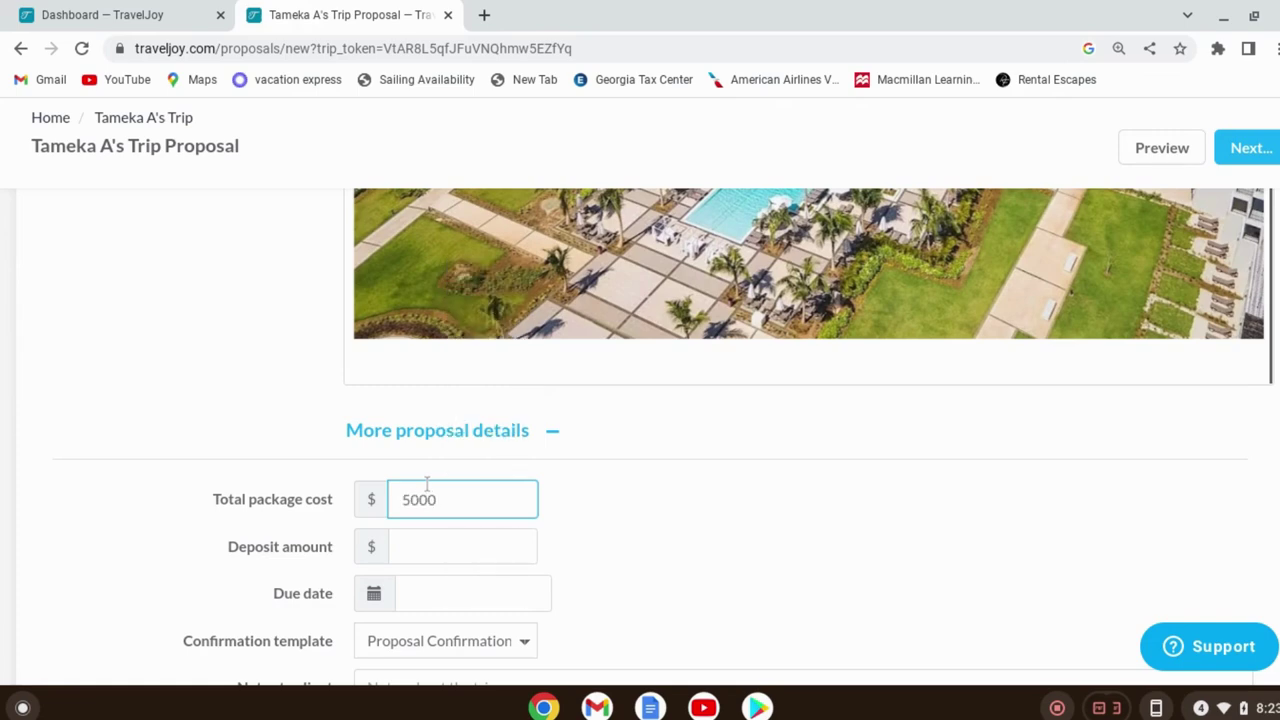
click(433, 549)
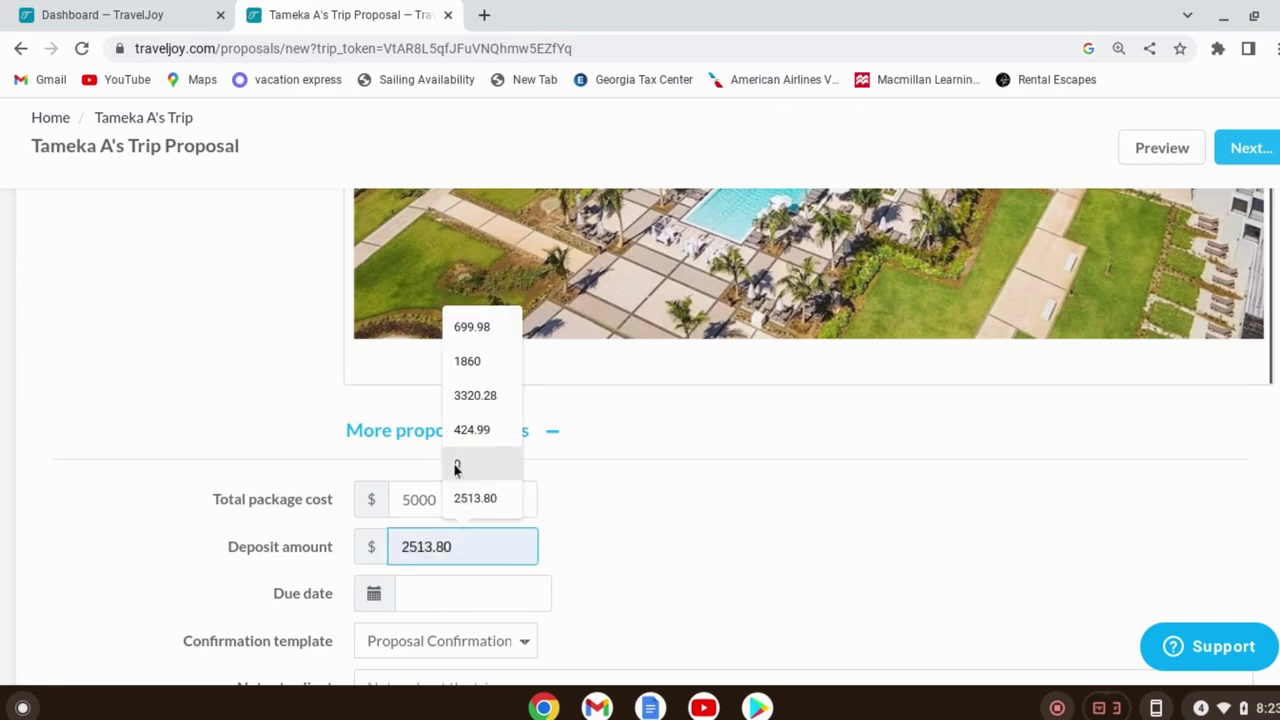
click(483, 431)
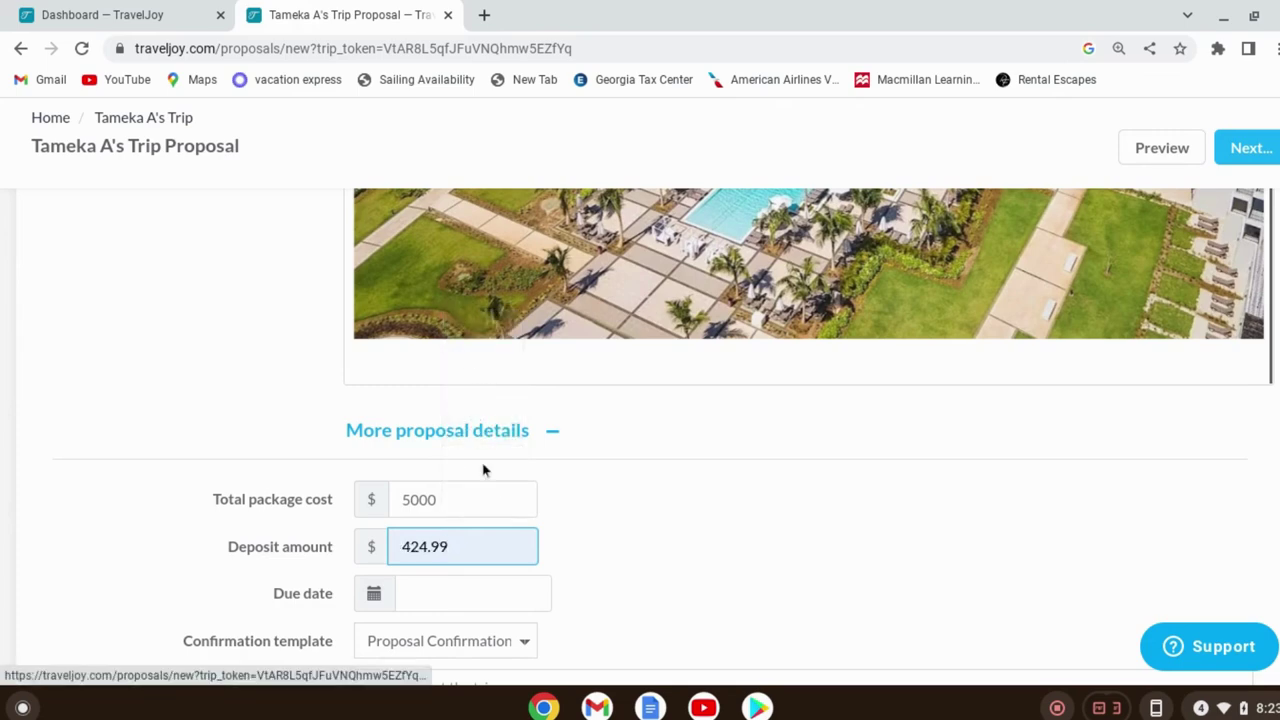
click(370, 598)
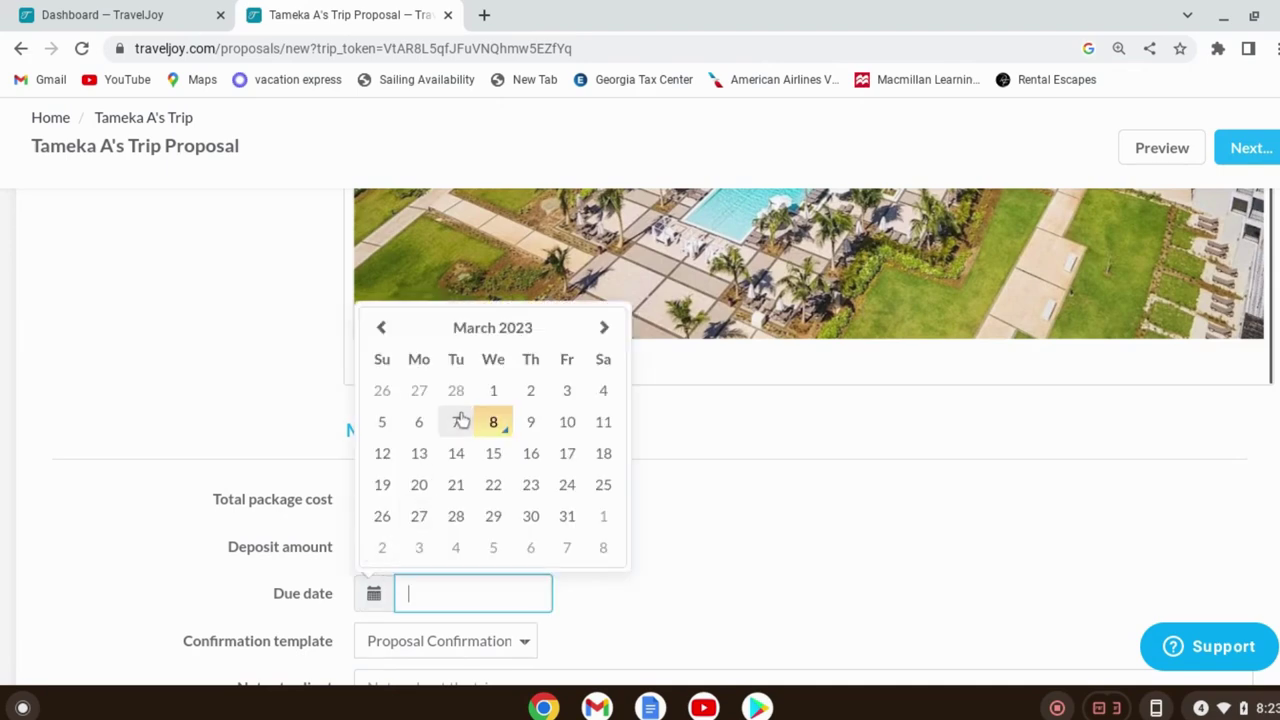
click(567, 454)
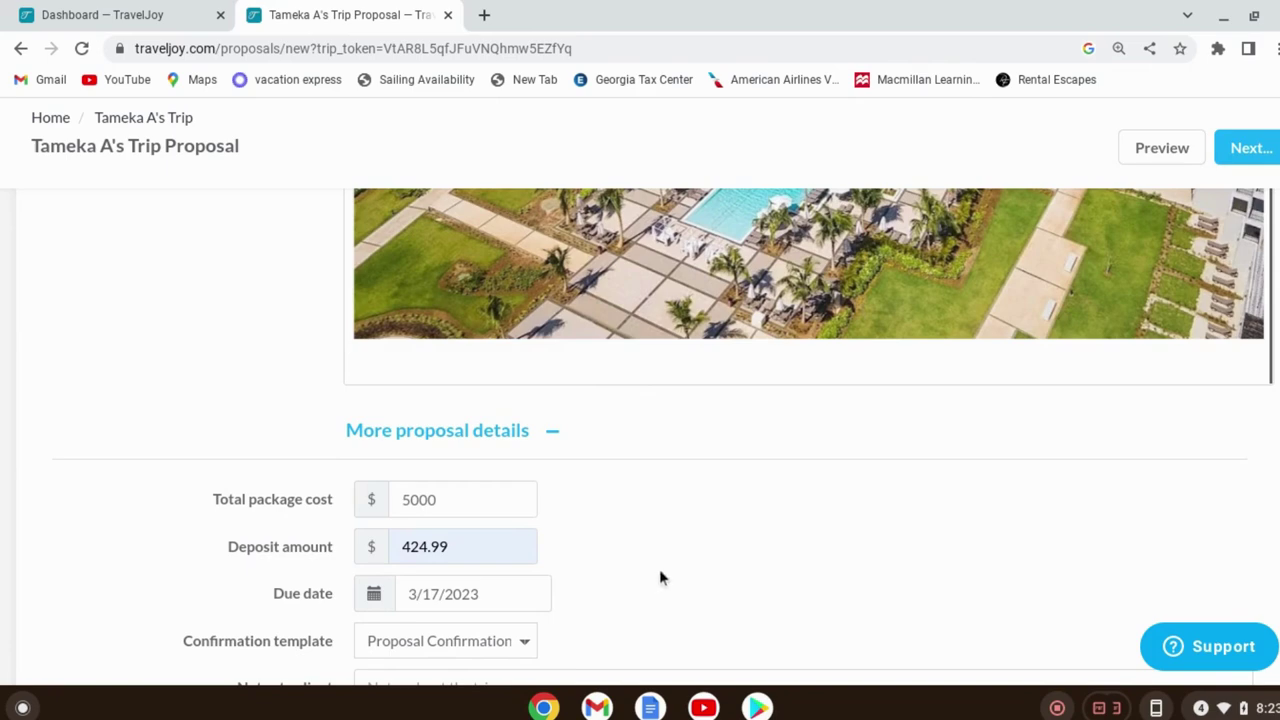
Preview the proposal as the client sees it and show its save options
scroll(659, 578, down, 2)
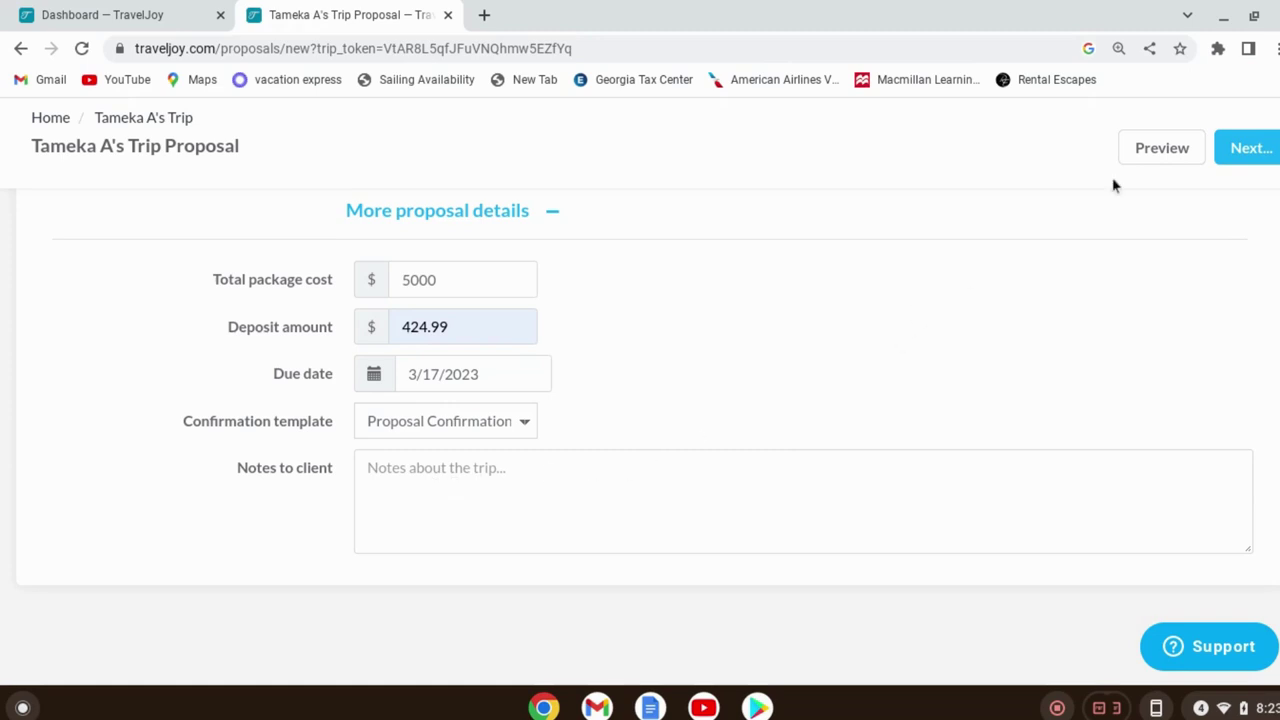
click(1161, 148)
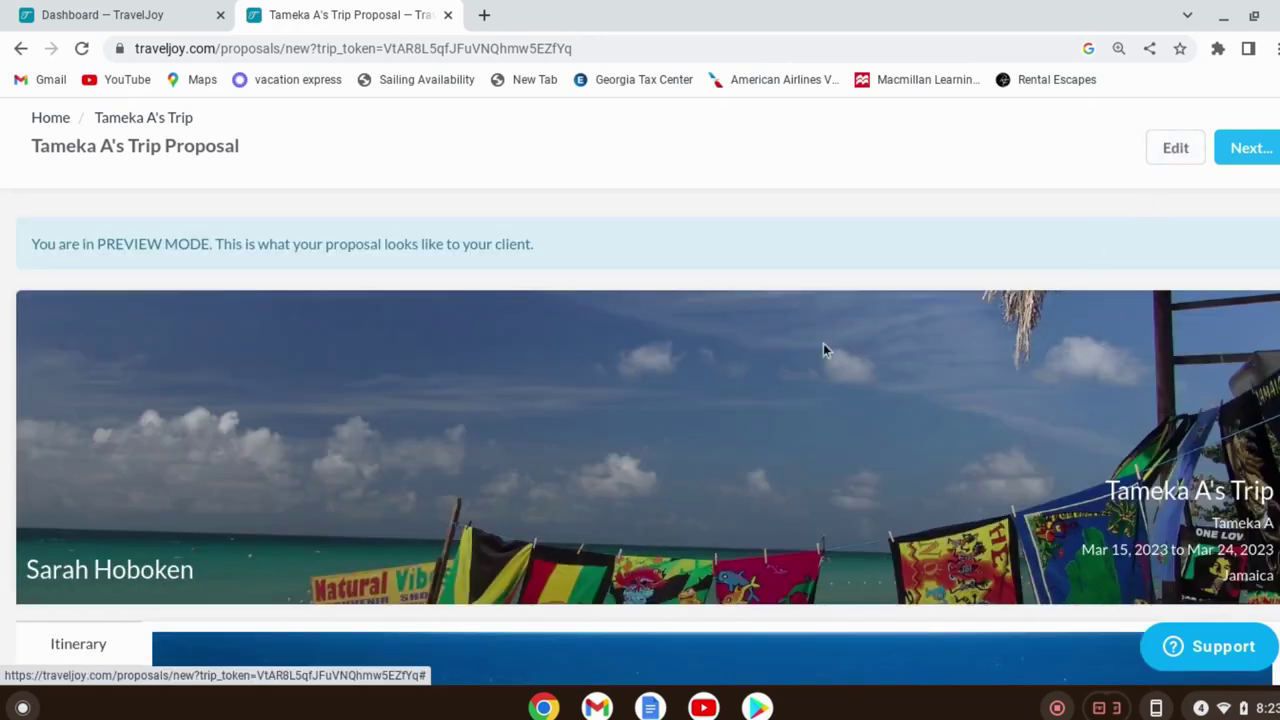
scroll(800, 360, down, 5)
scroll(835, 403, down, 2)
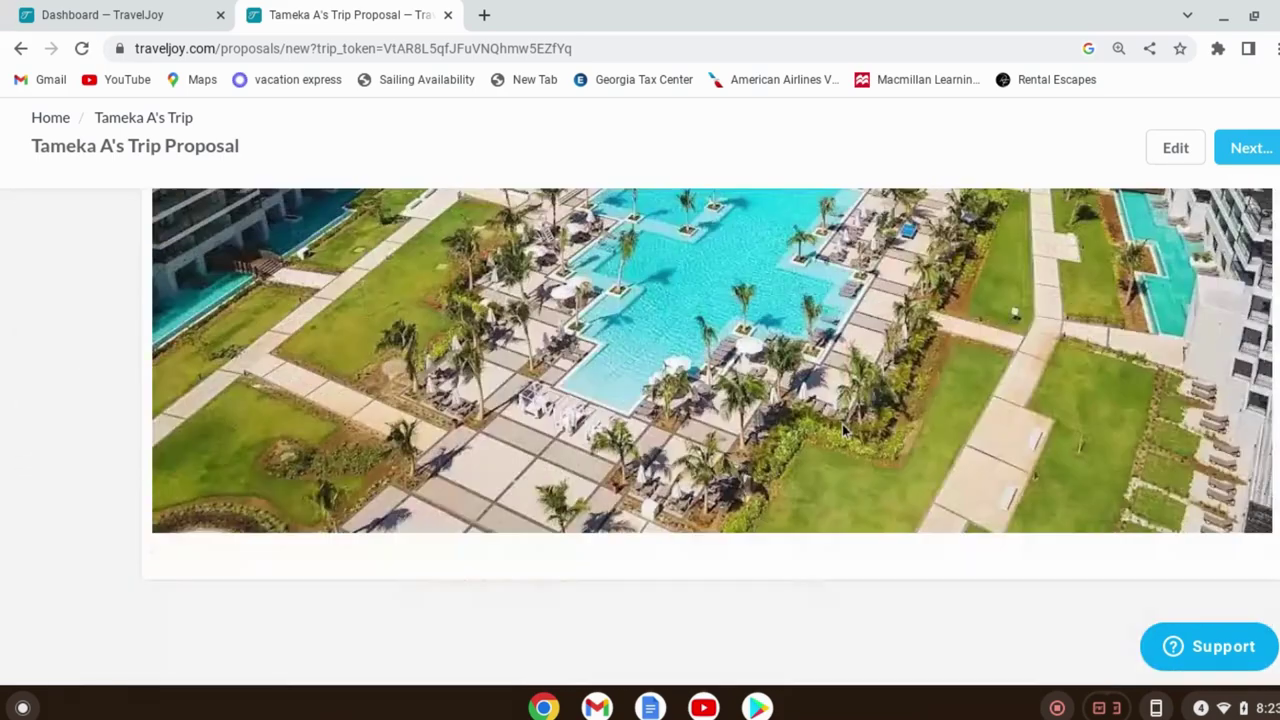
click(1262, 150)
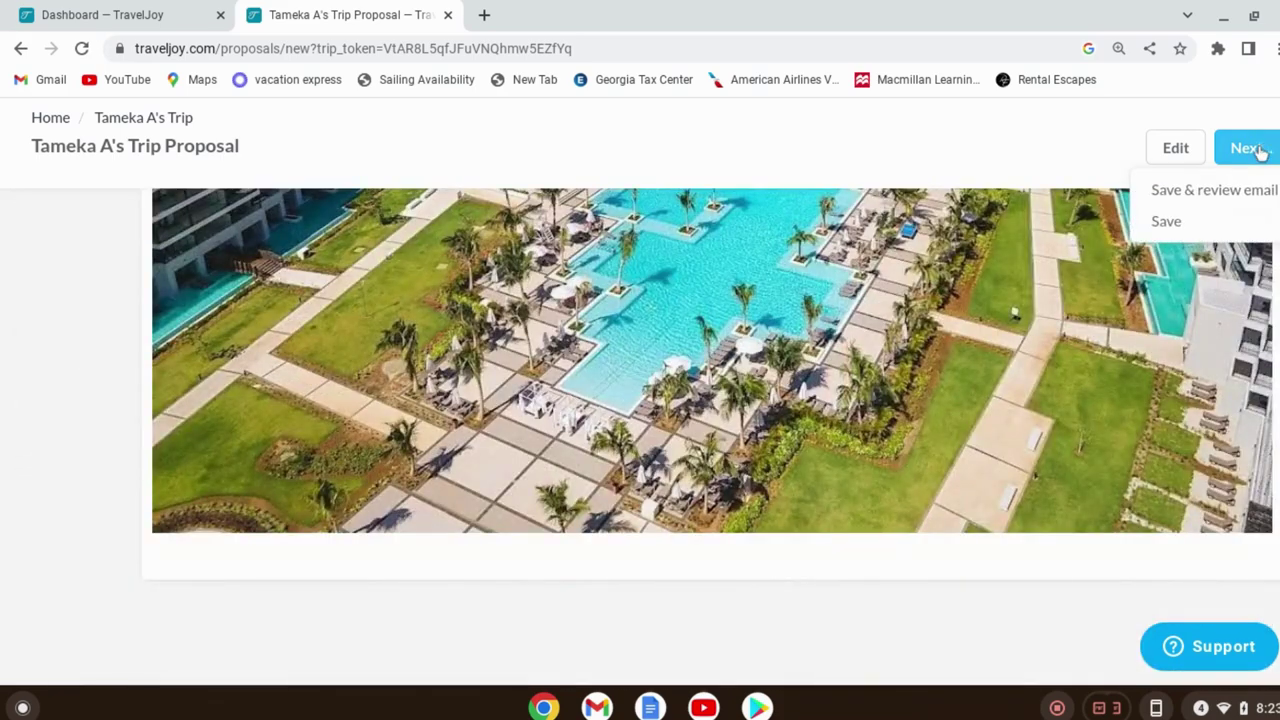
Save the proposal, change the email subject to 'Your Proposal Jamaica', and send it
click(1254, 191)
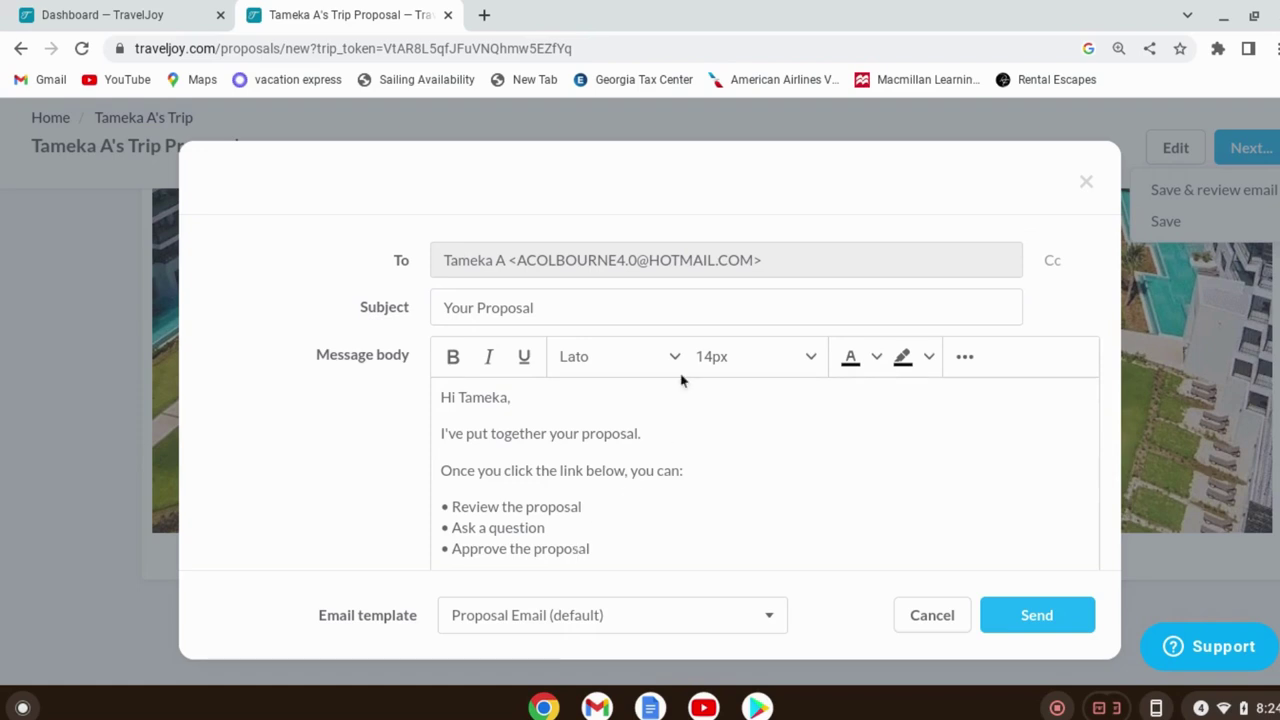
scroll(724, 452, down, 3)
scroll(664, 362, up, 3)
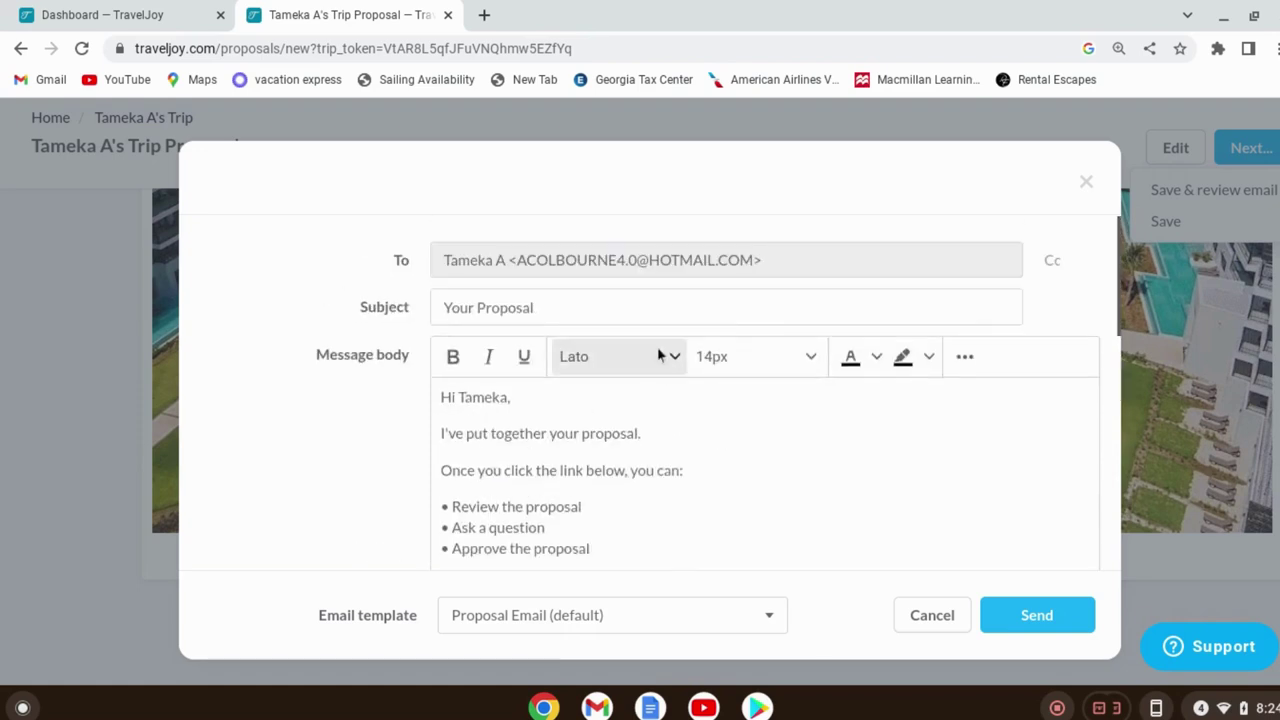
click(622, 308)
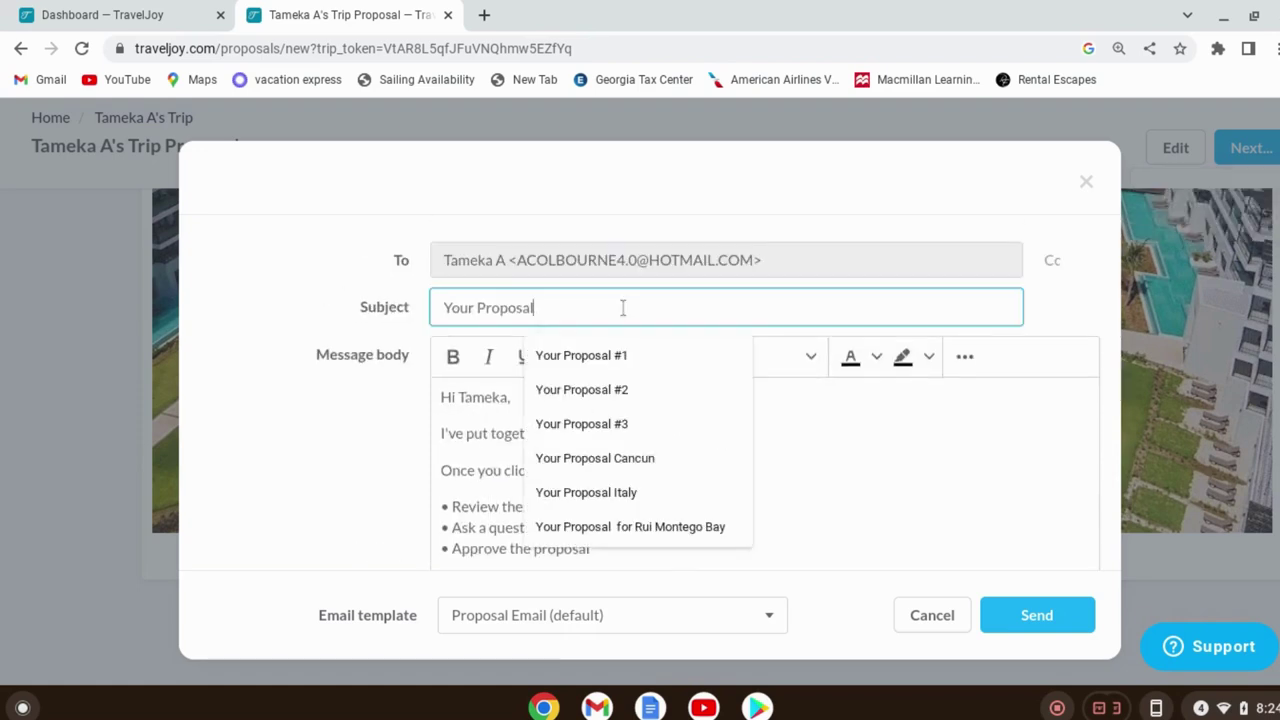
click(634, 462)
key(BackSpace)
key(BackSpace)
key(BackSpace)
key(BackSpace)
key(BackSpace)
key(BackSpace)
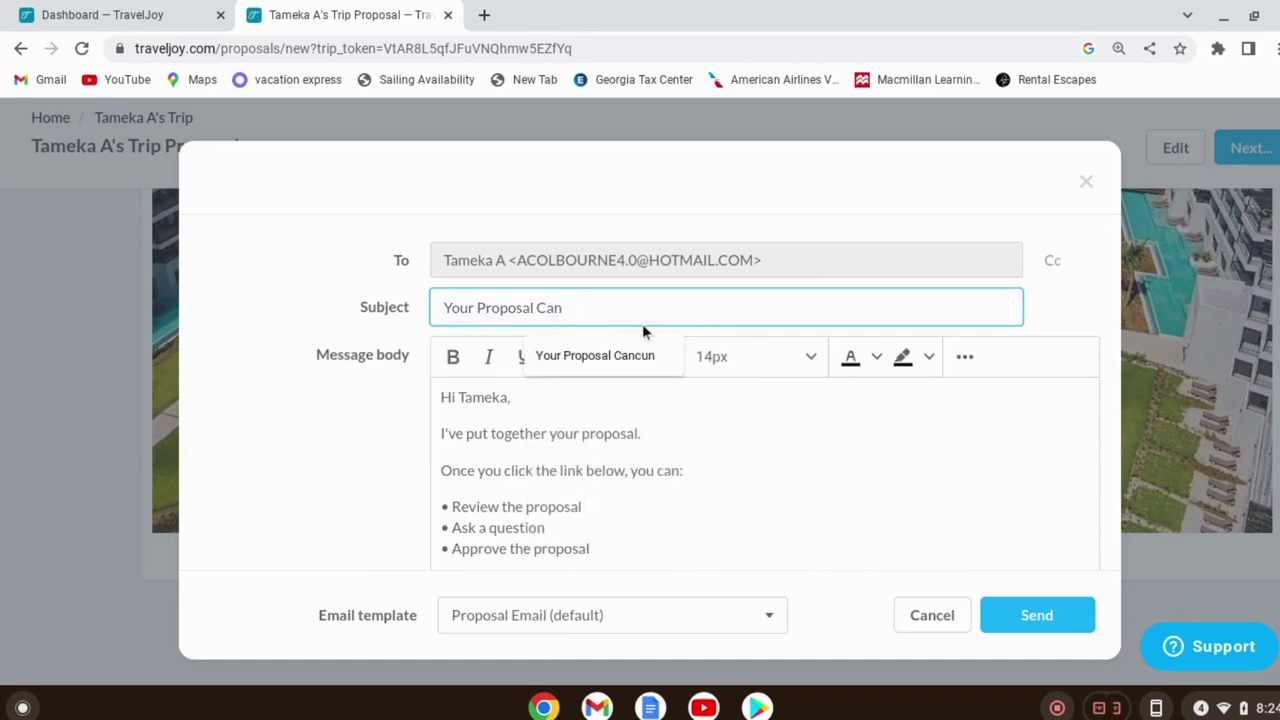
text(Jam)
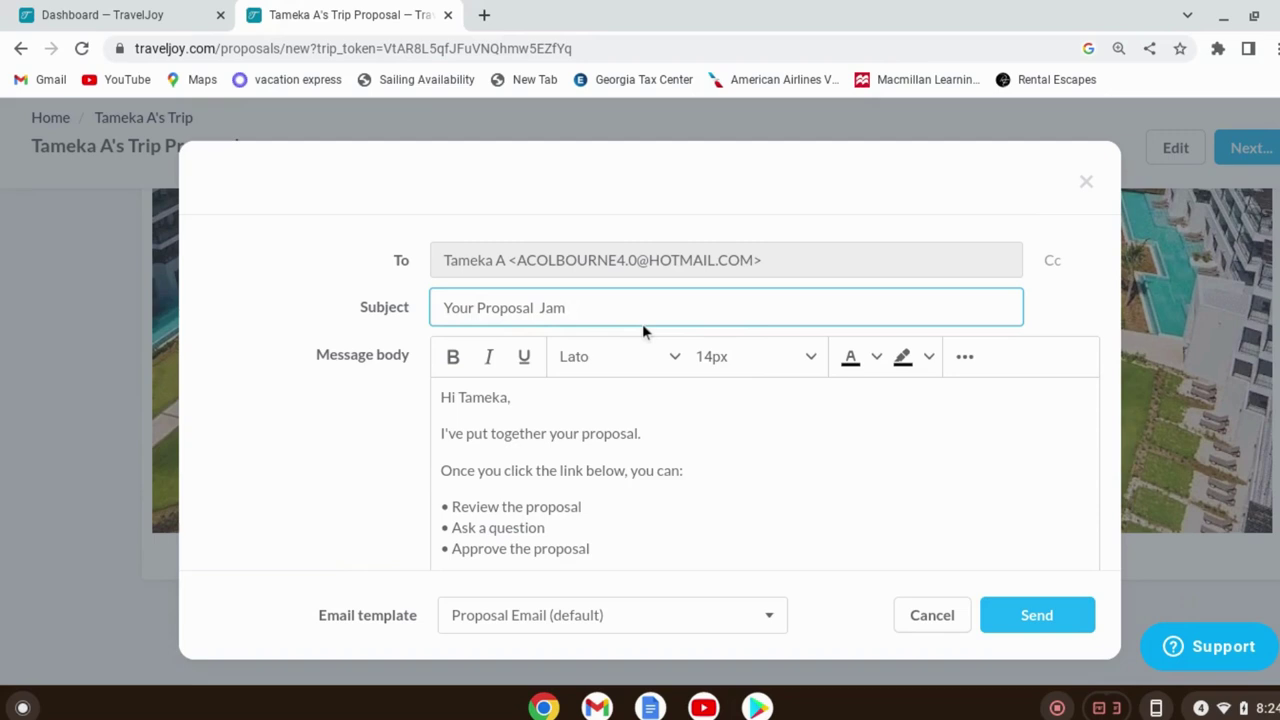
text(aica)
scroll(894, 470, down, 10)
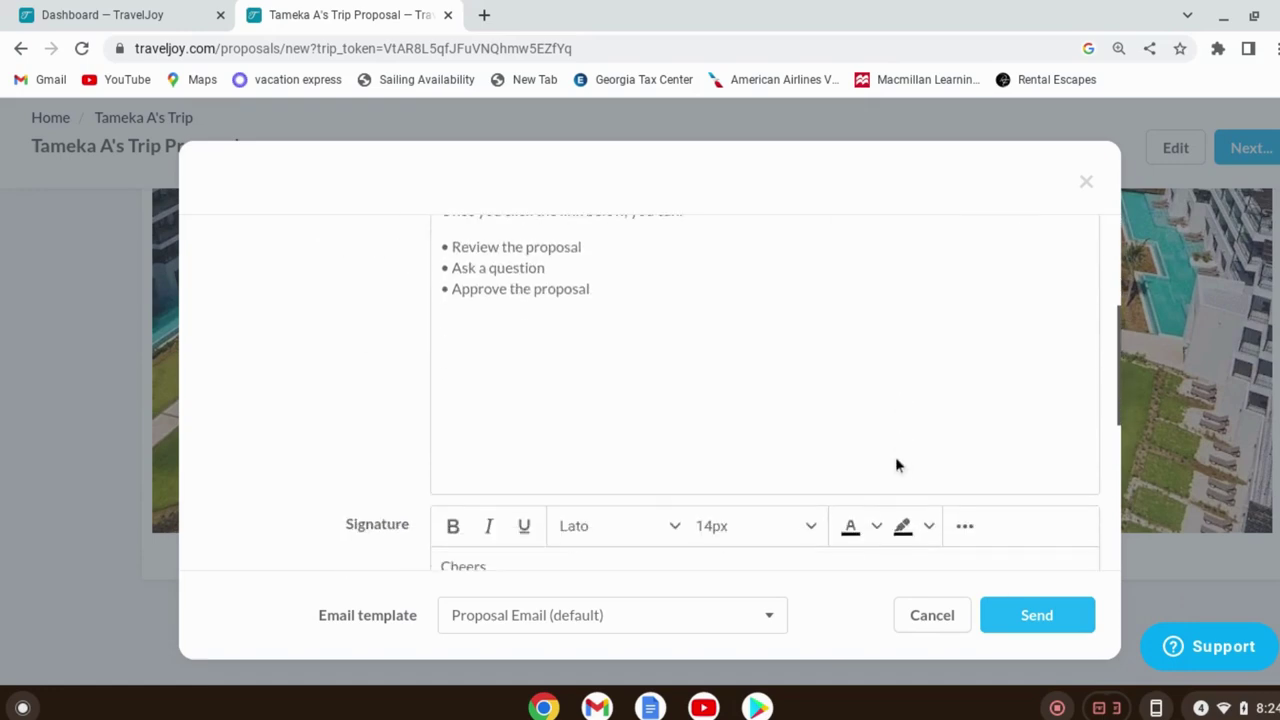
scroll(835, 470, up, 10)
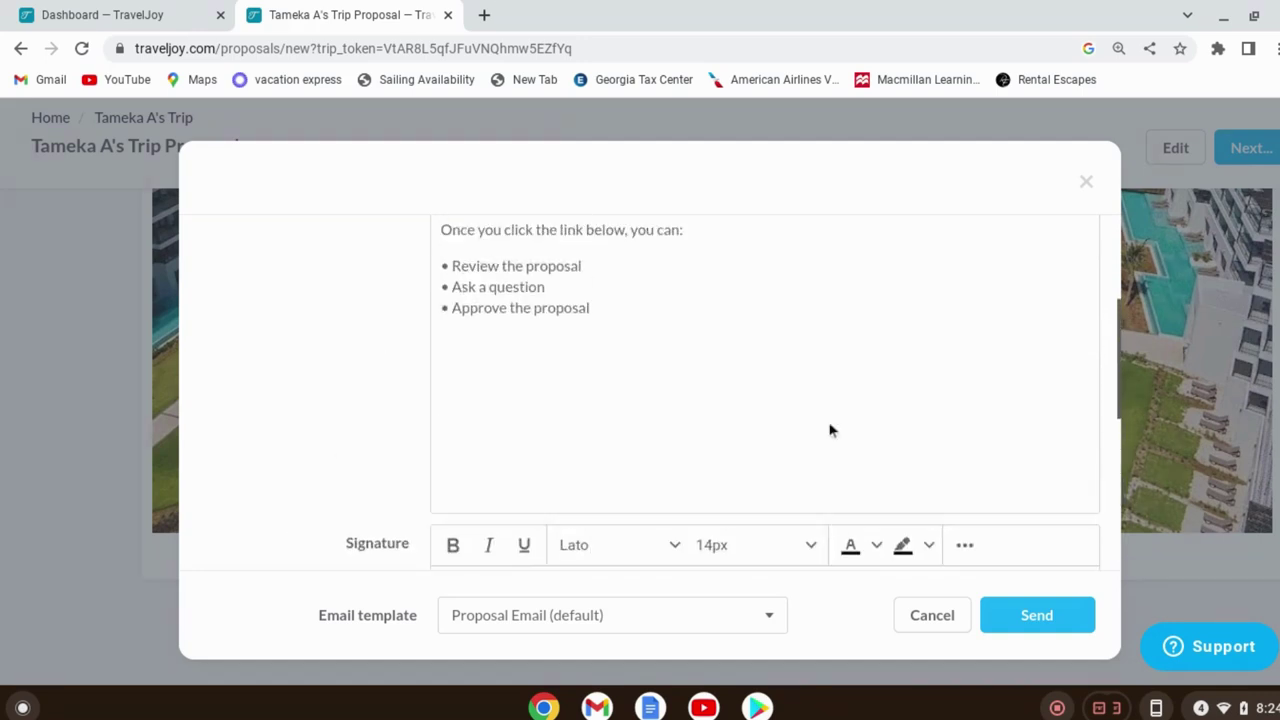
click(1023, 615)
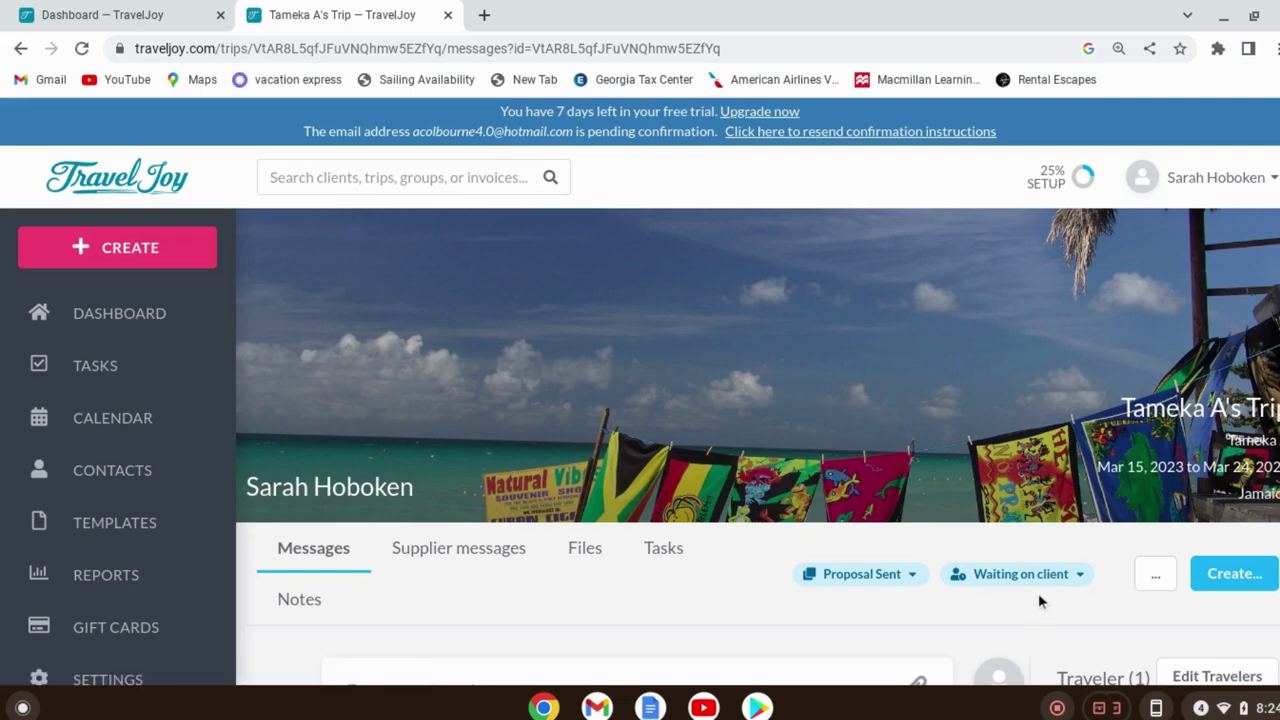
Reload the trip messages to confirm the proposal shows Viewed and Approved
scroll(1034, 591, down, 5)
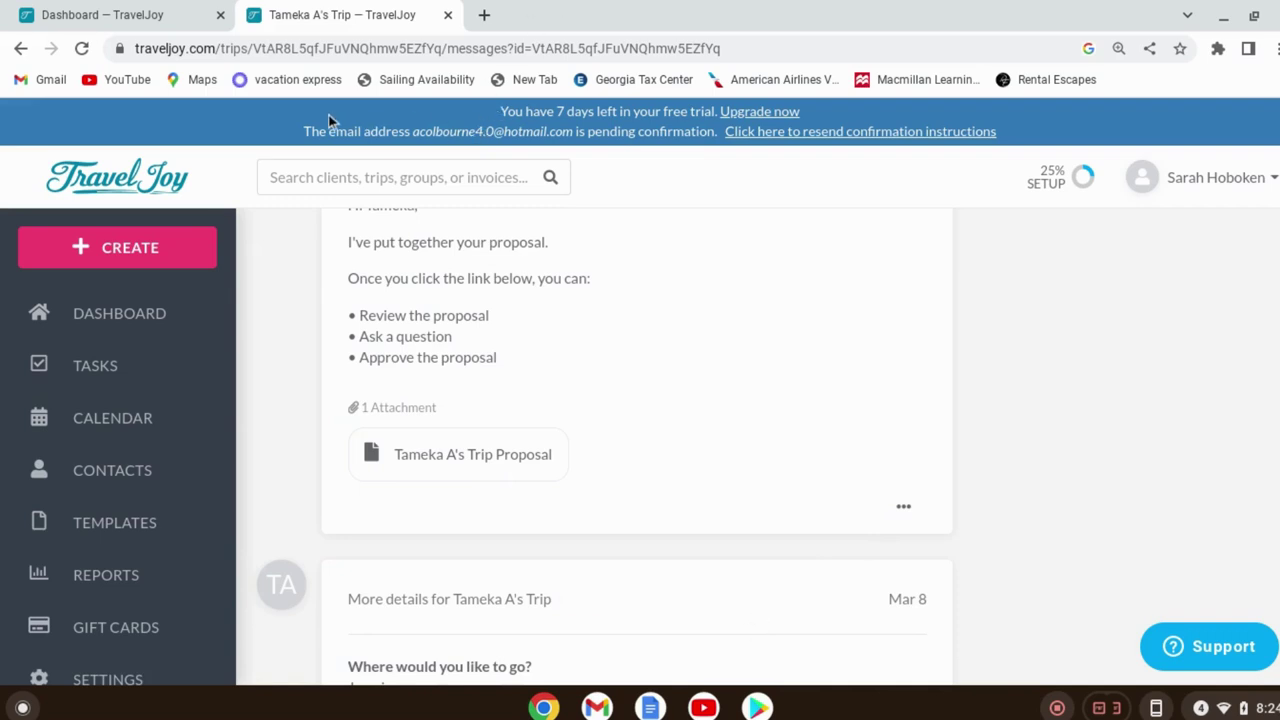
click(83, 50)
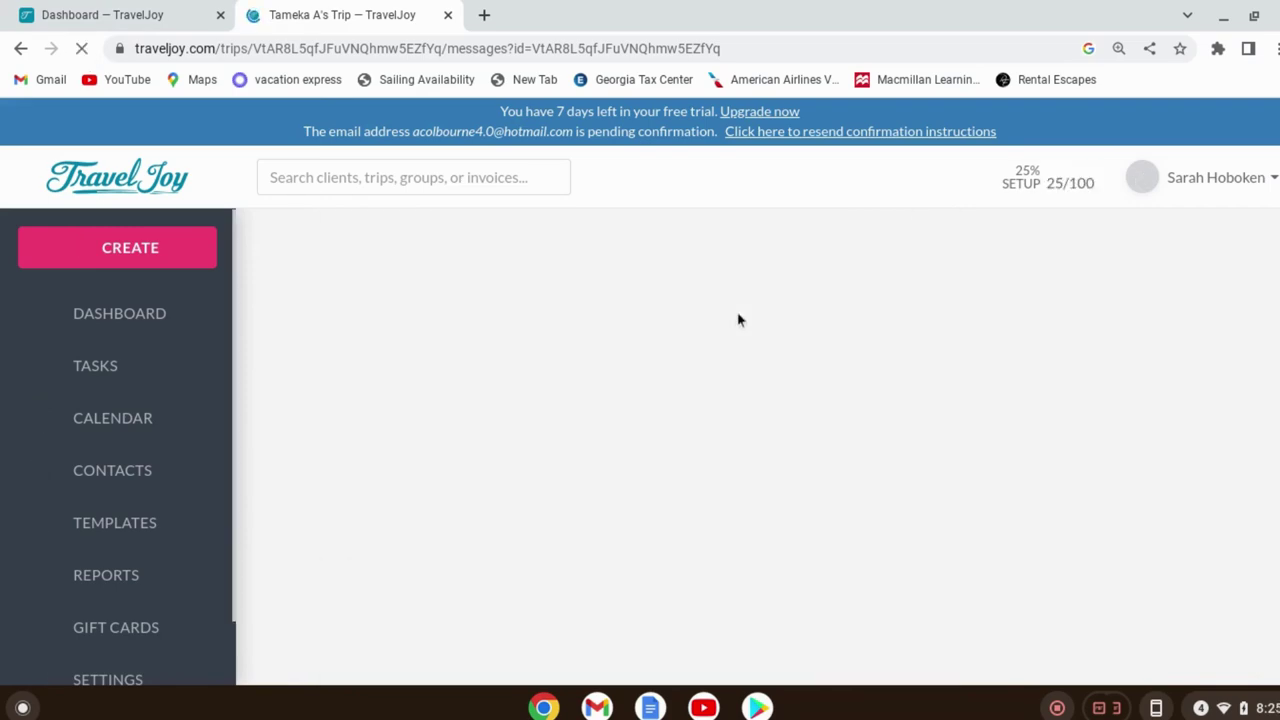
scroll(840, 380, down, 3)
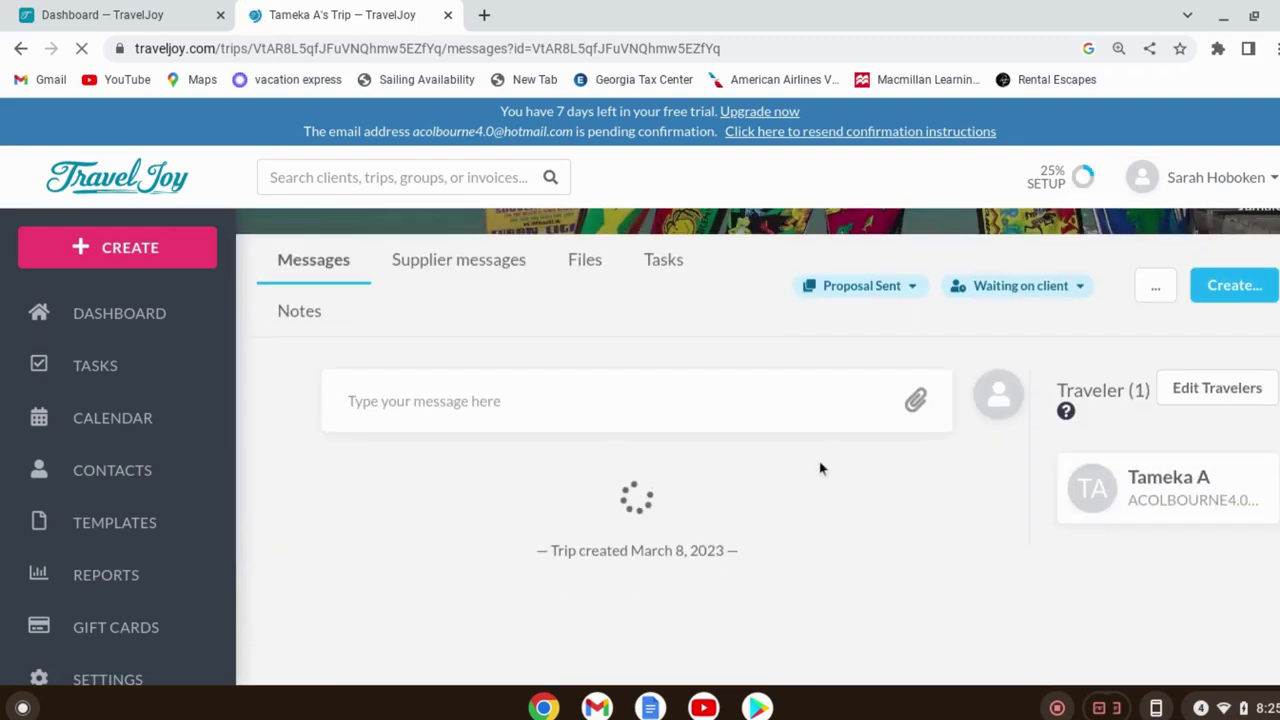
scroll(808, 555, down, 2)
mouse_move(835, 637)
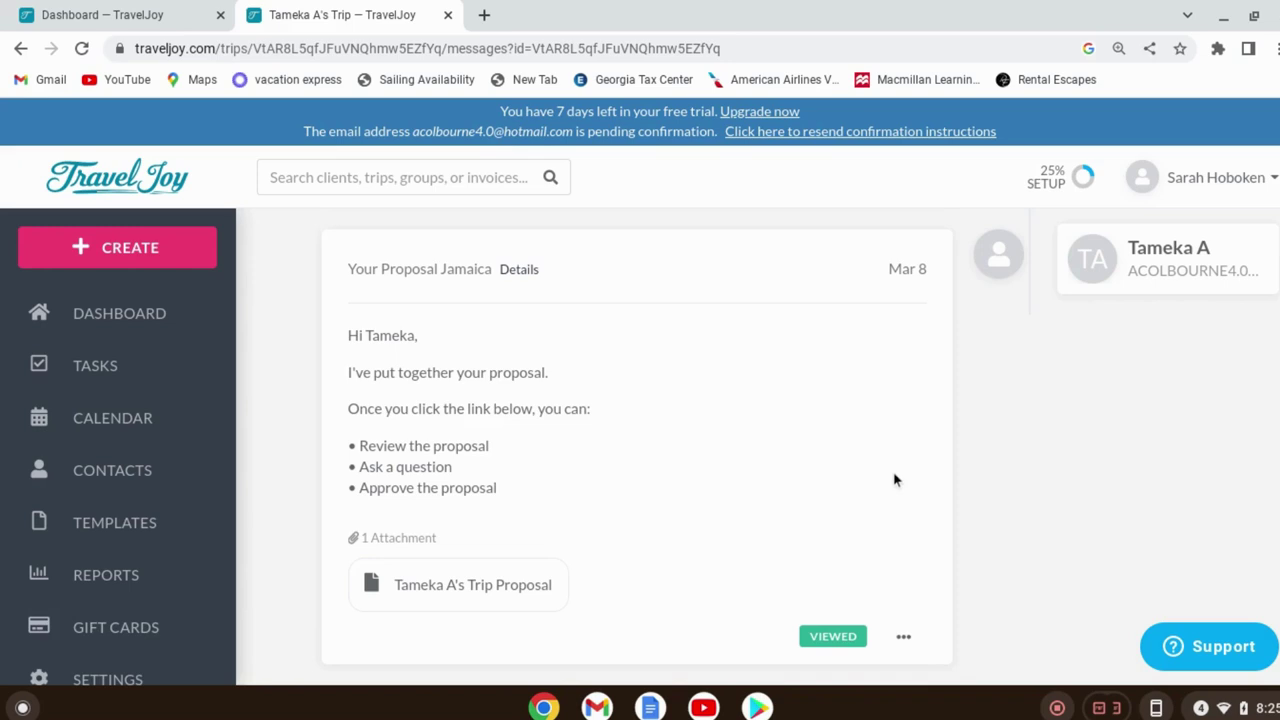
click(81, 49)
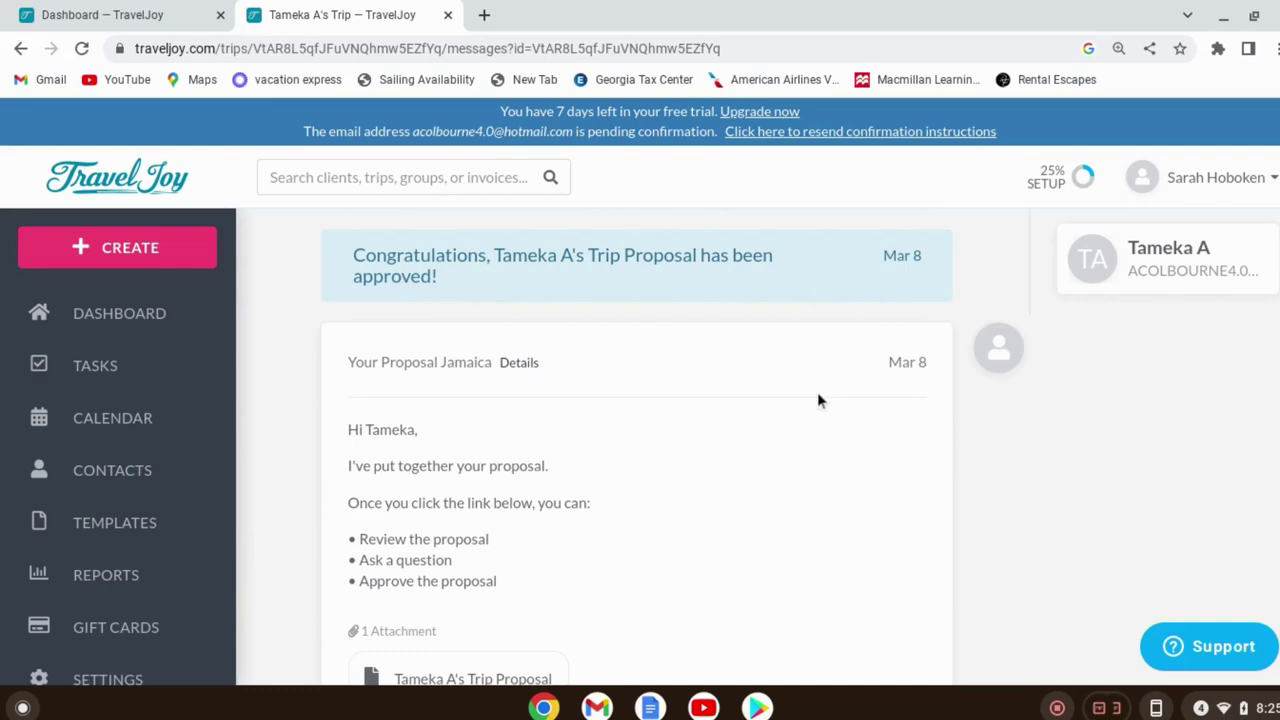
scroll(830, 420, down, 5)
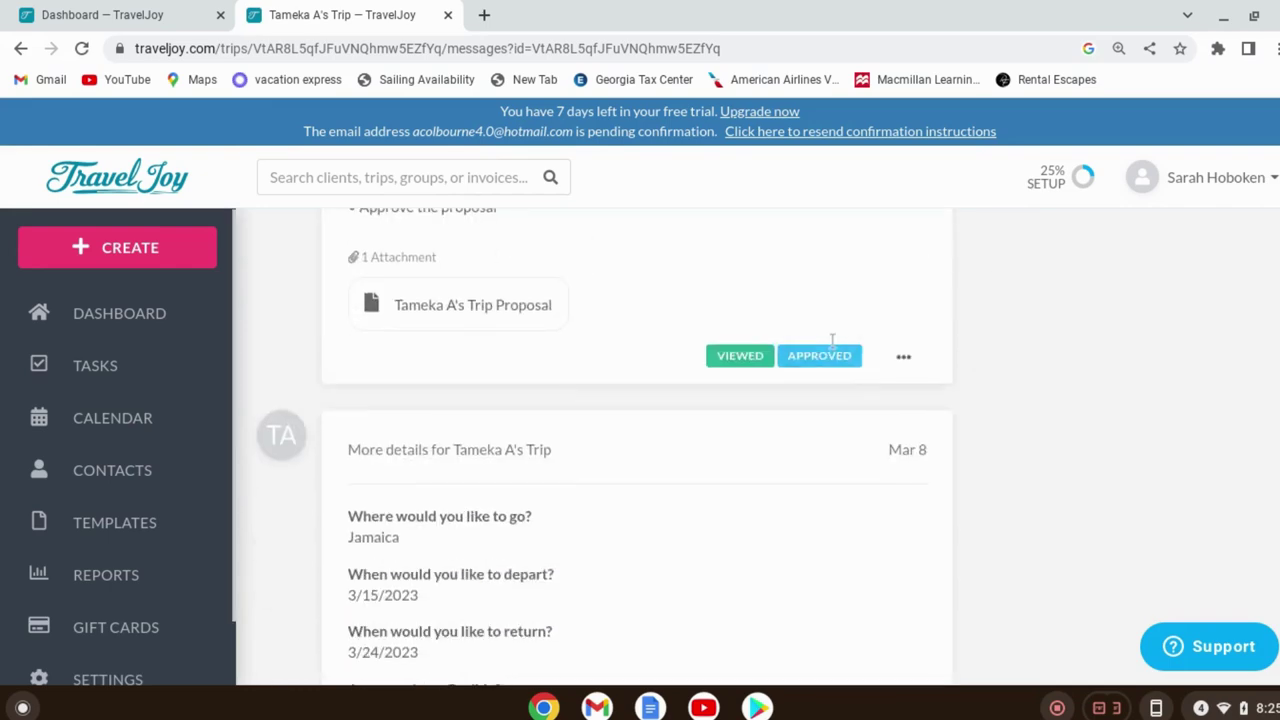
scroll(831, 340, up, 5)
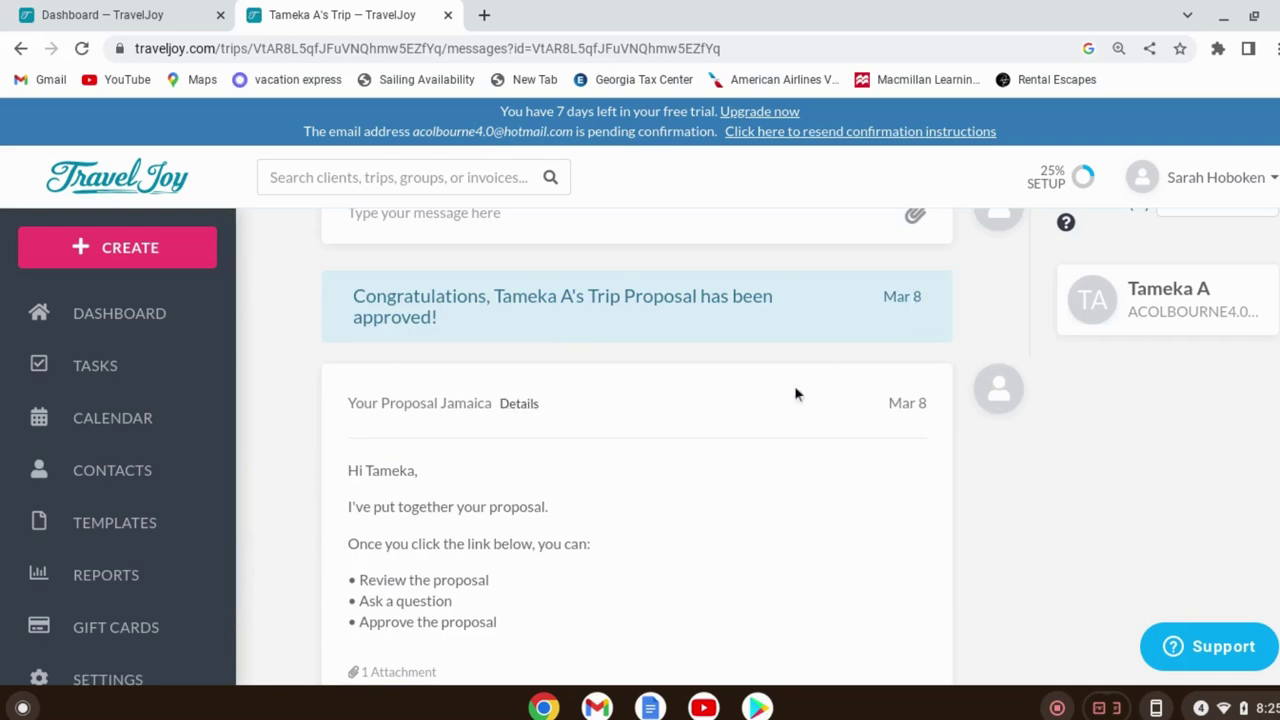
scroll(796, 394, up, 3)
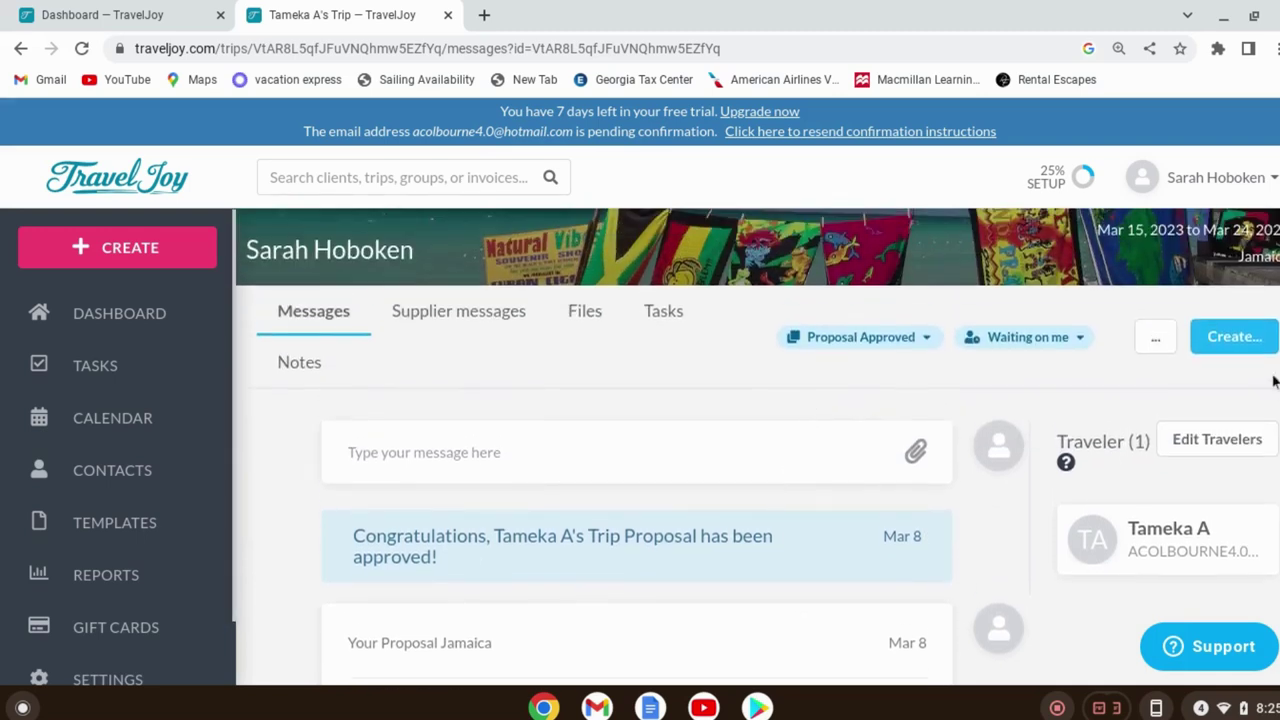
Create a new trip form using the Client Profile Update template
click(1254, 342)
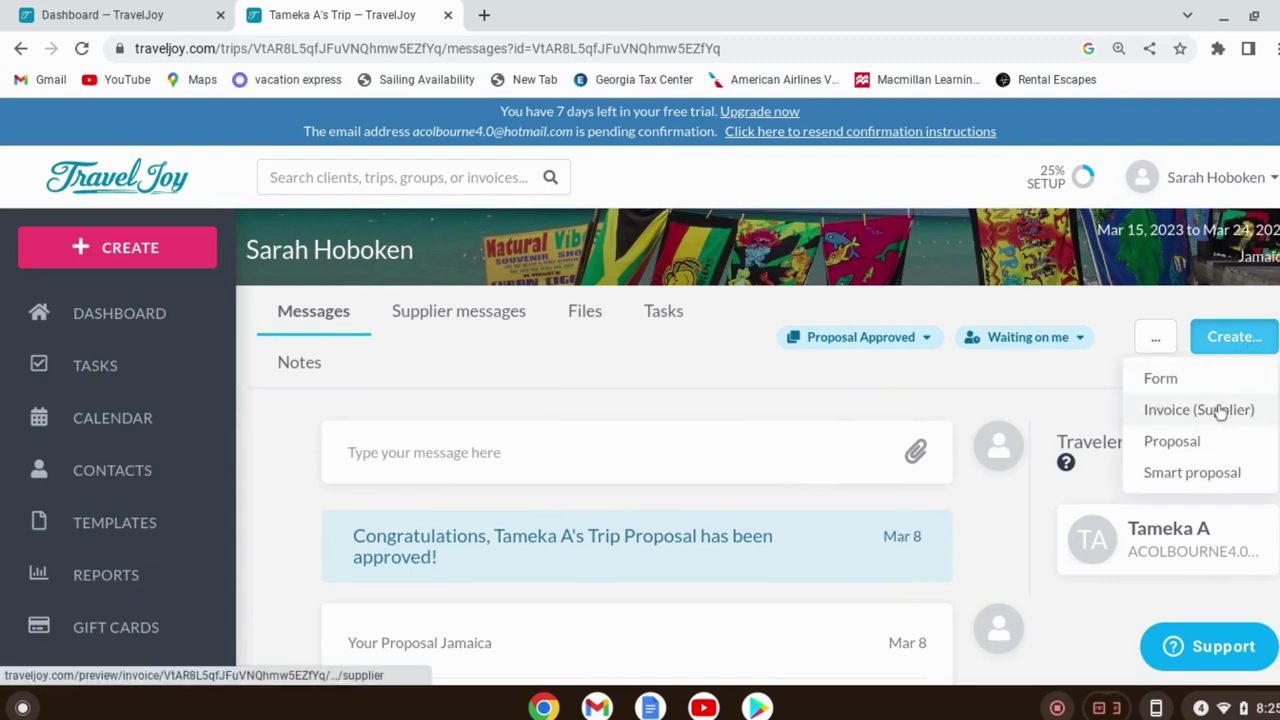
click(1161, 379)
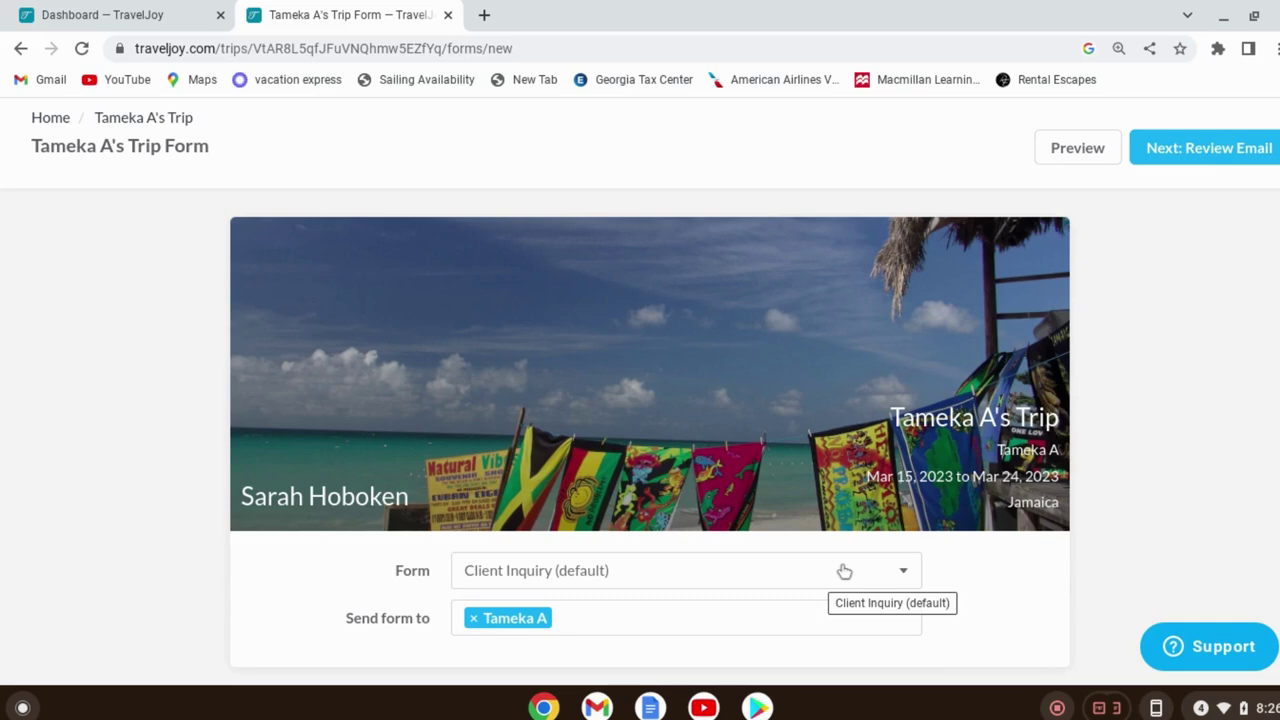
click(844, 571)
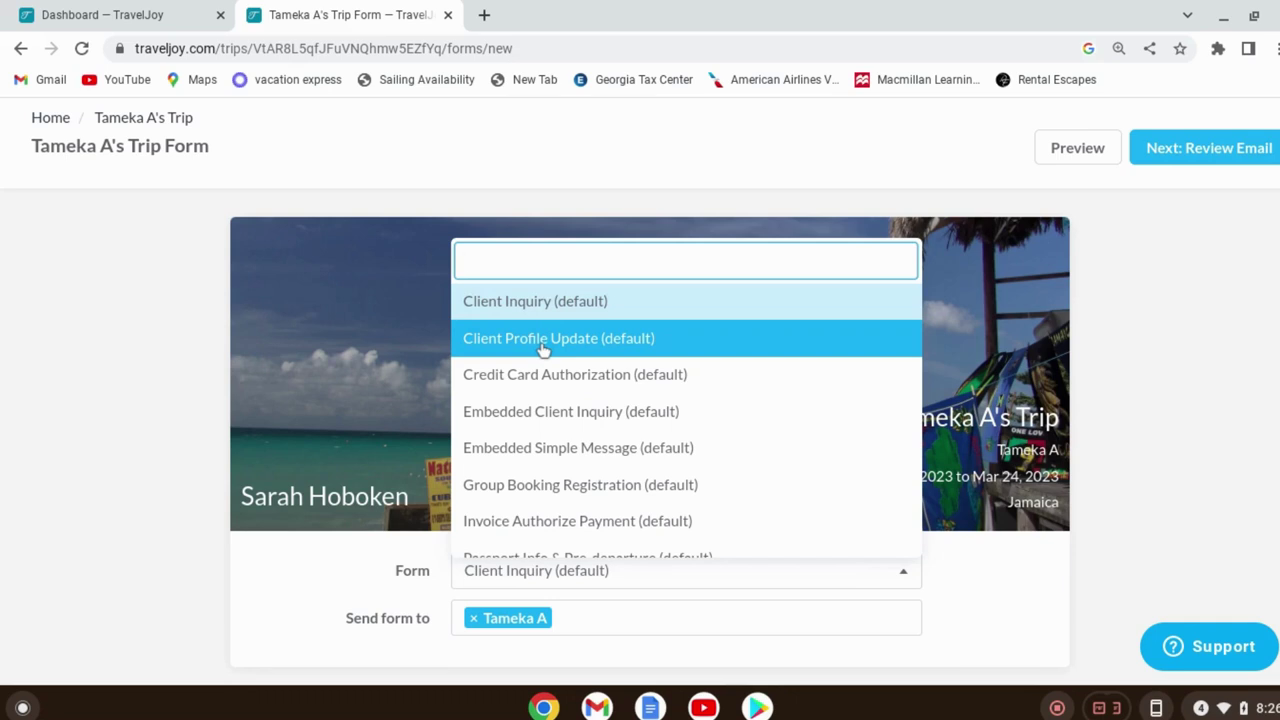
click(543, 339)
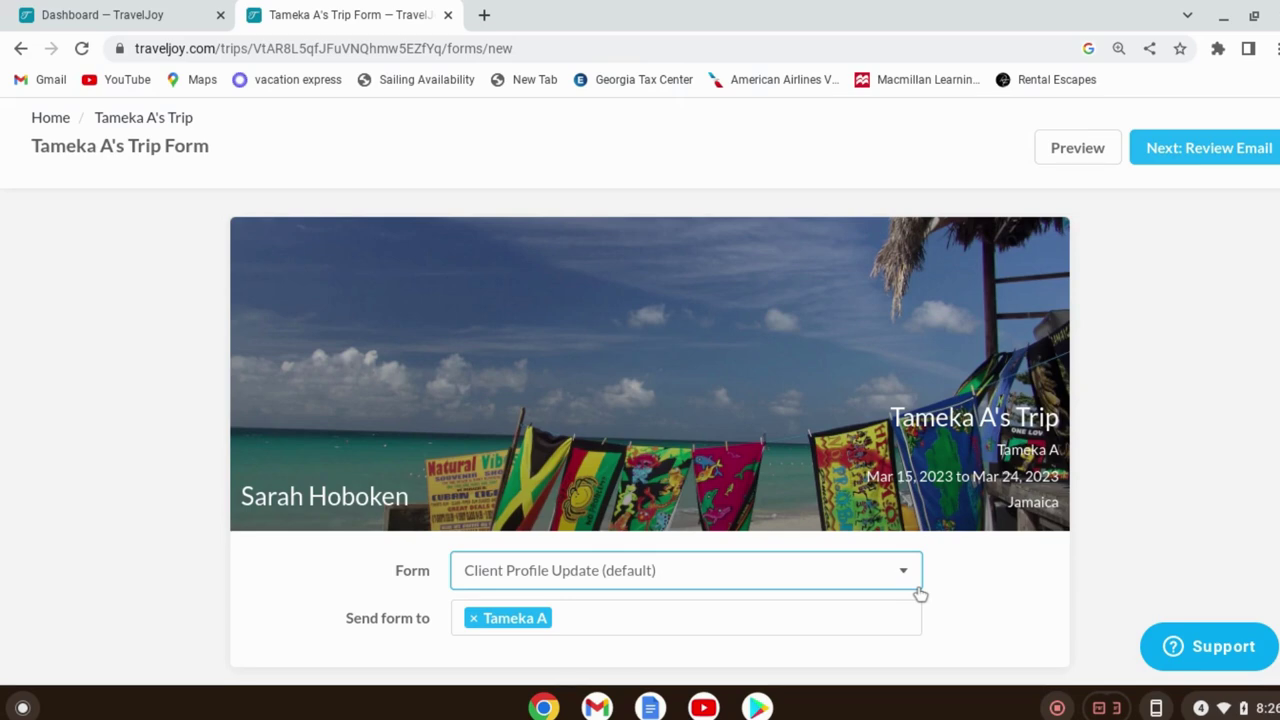
Preview the Client Profile Update form and look through its sections
click(1100, 149)
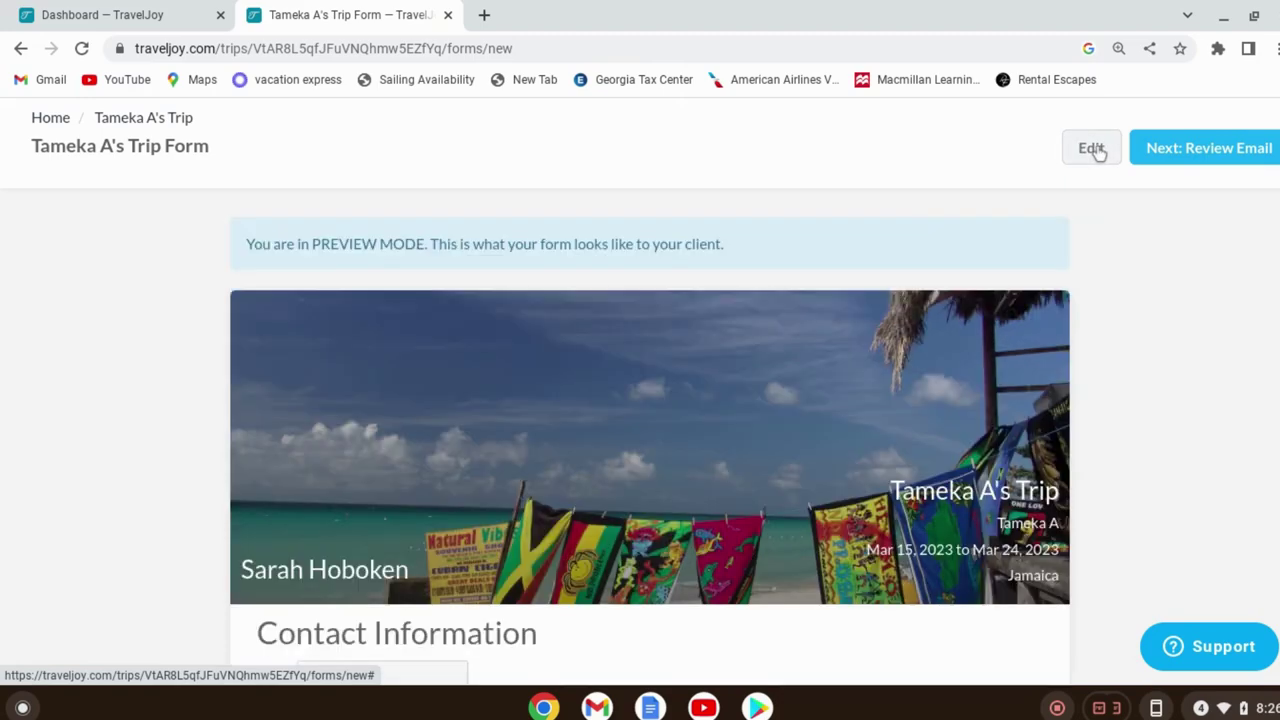
scroll(900, 410, down, 3)
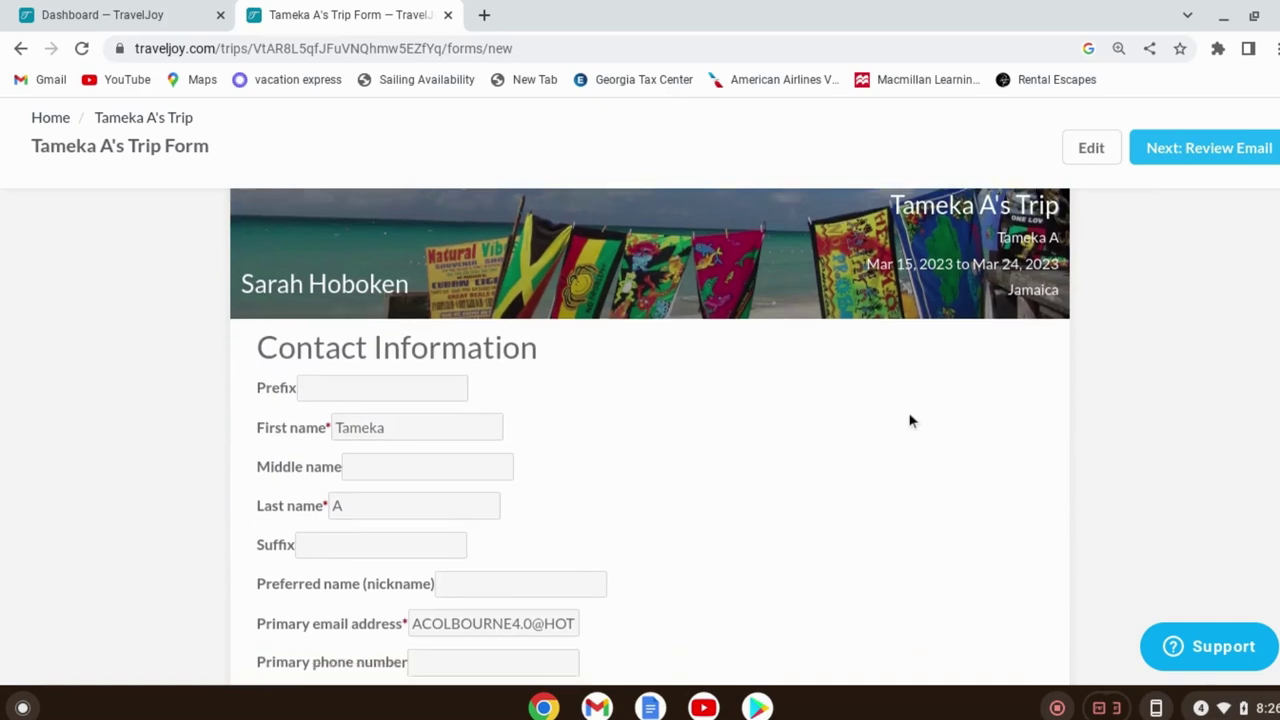
scroll(910, 421, down, 2)
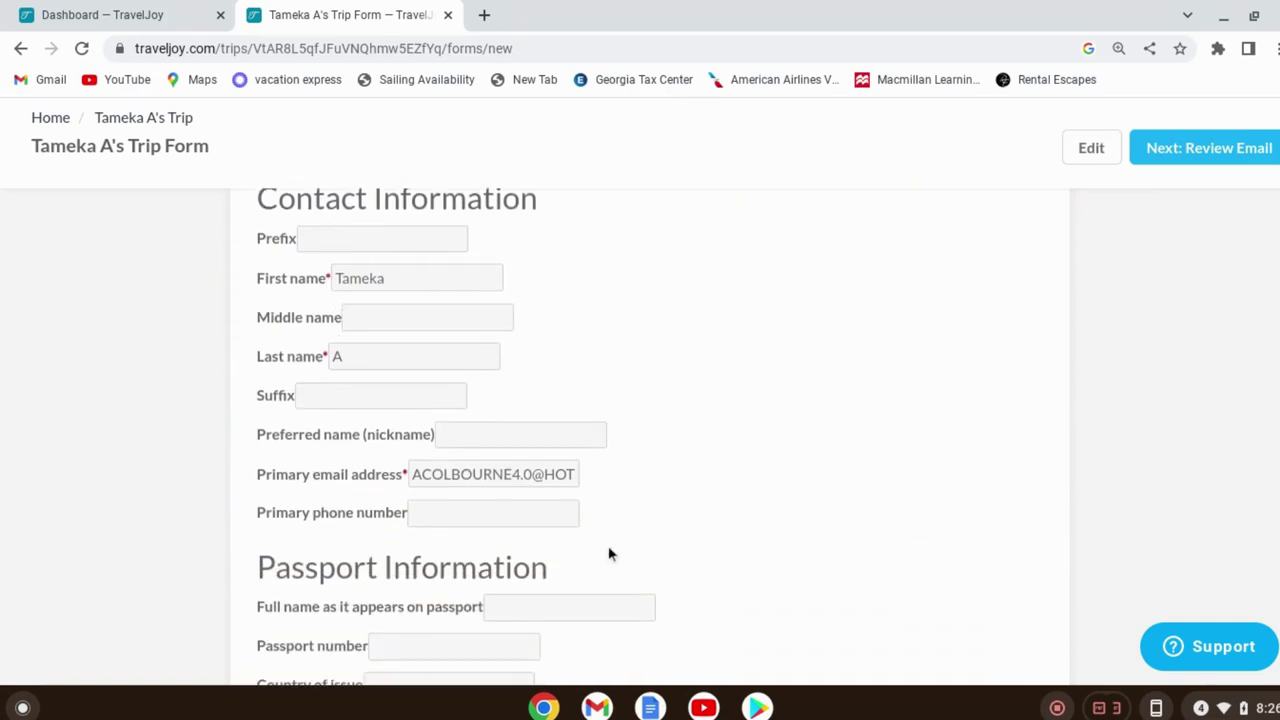
scroll(600, 540, down, 5)
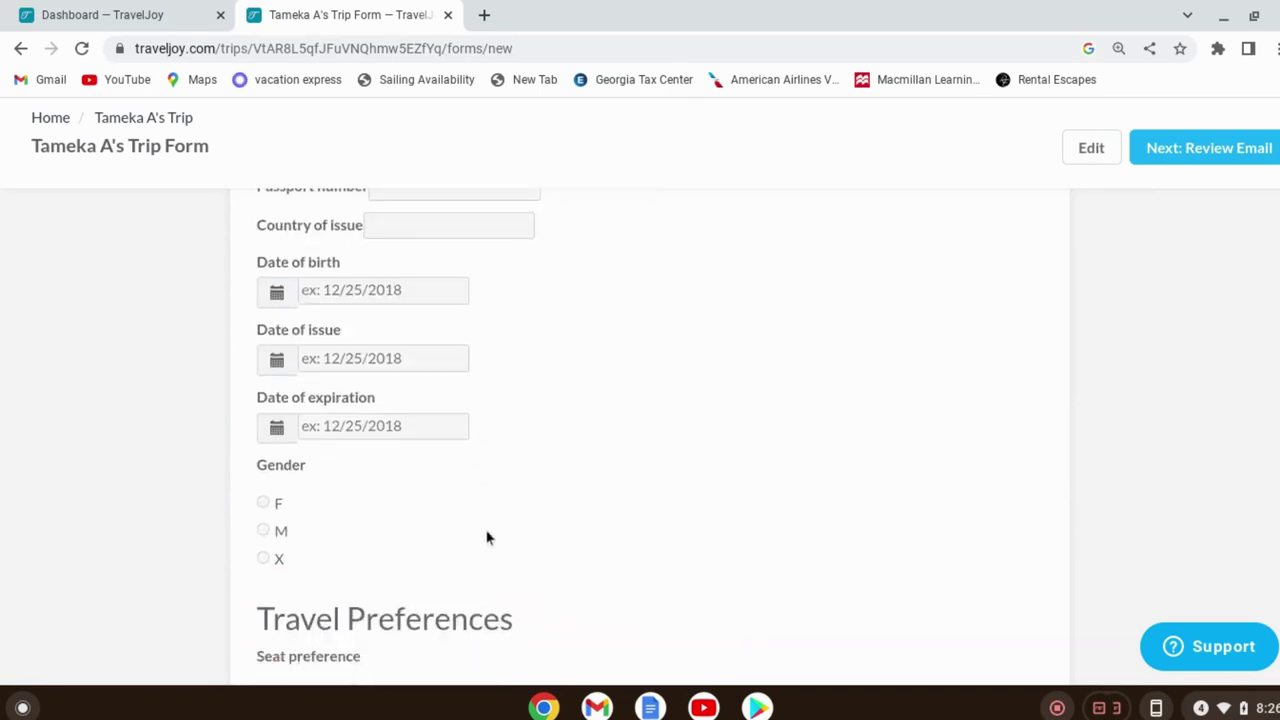
scroll(505, 525, down, 2)
scroll(520, 530, down, 4)
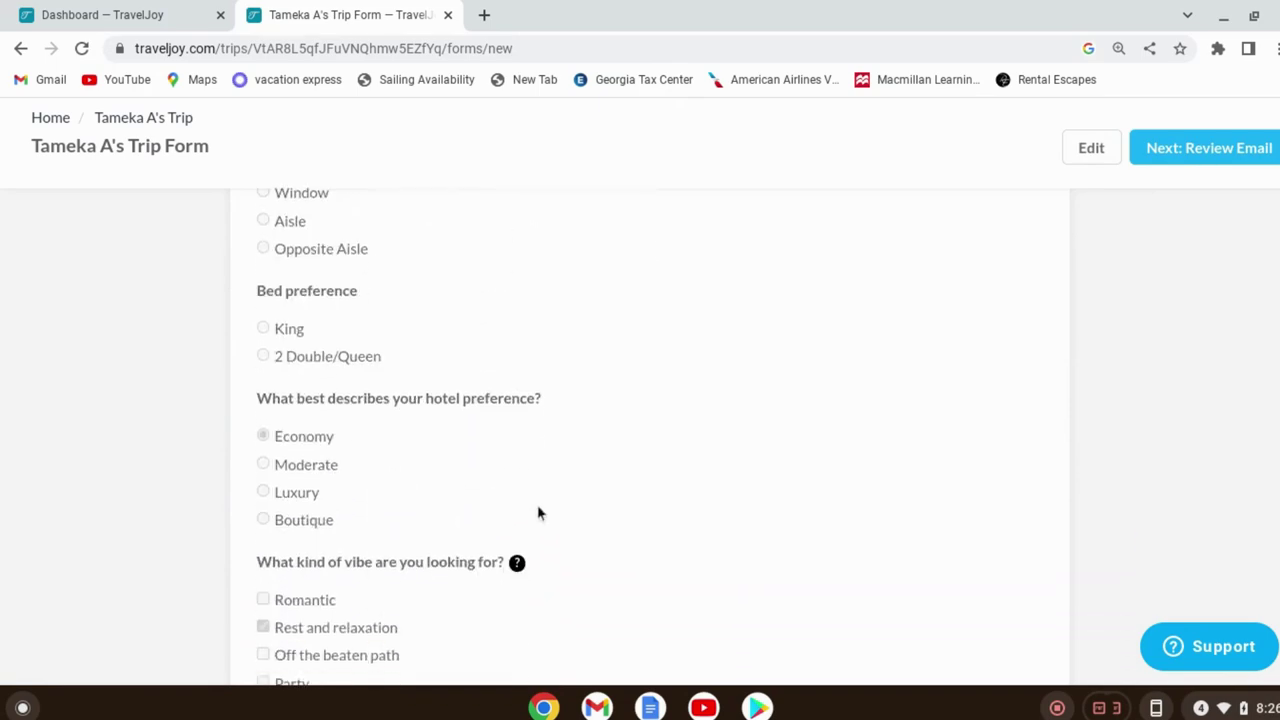
scroll(555, 495, down, 5)
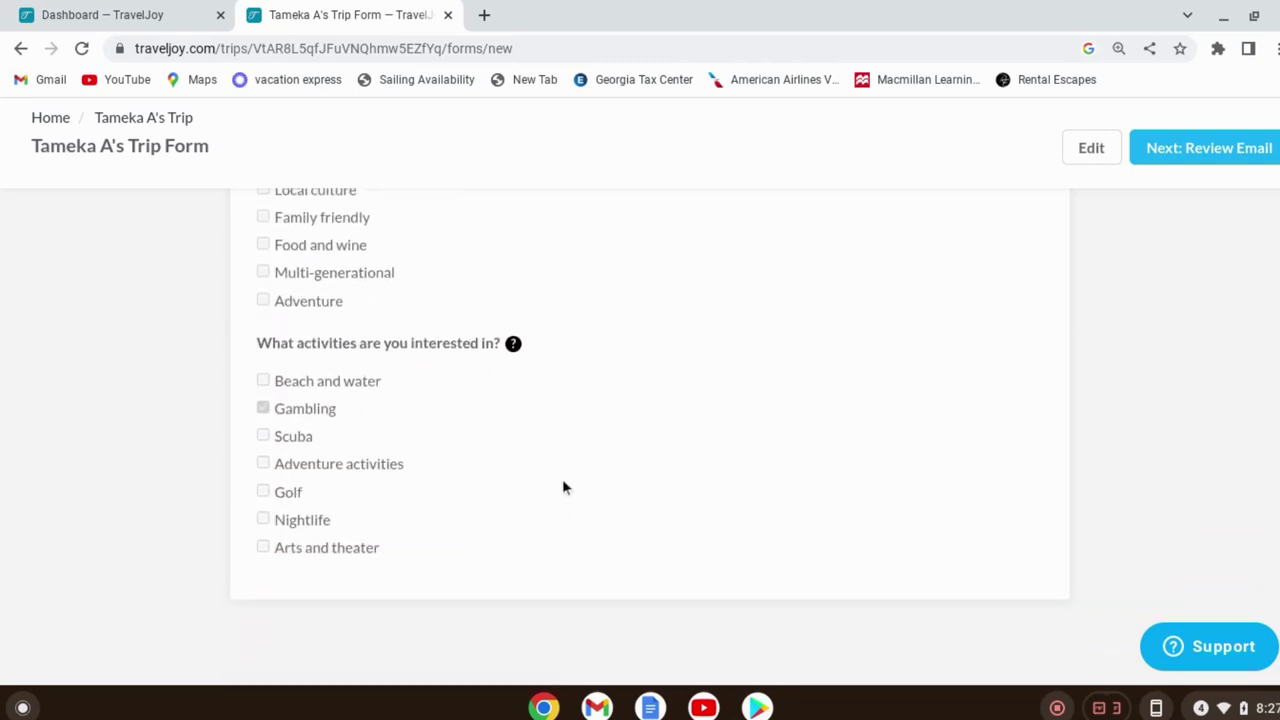
scroll(563, 487, up, 15)
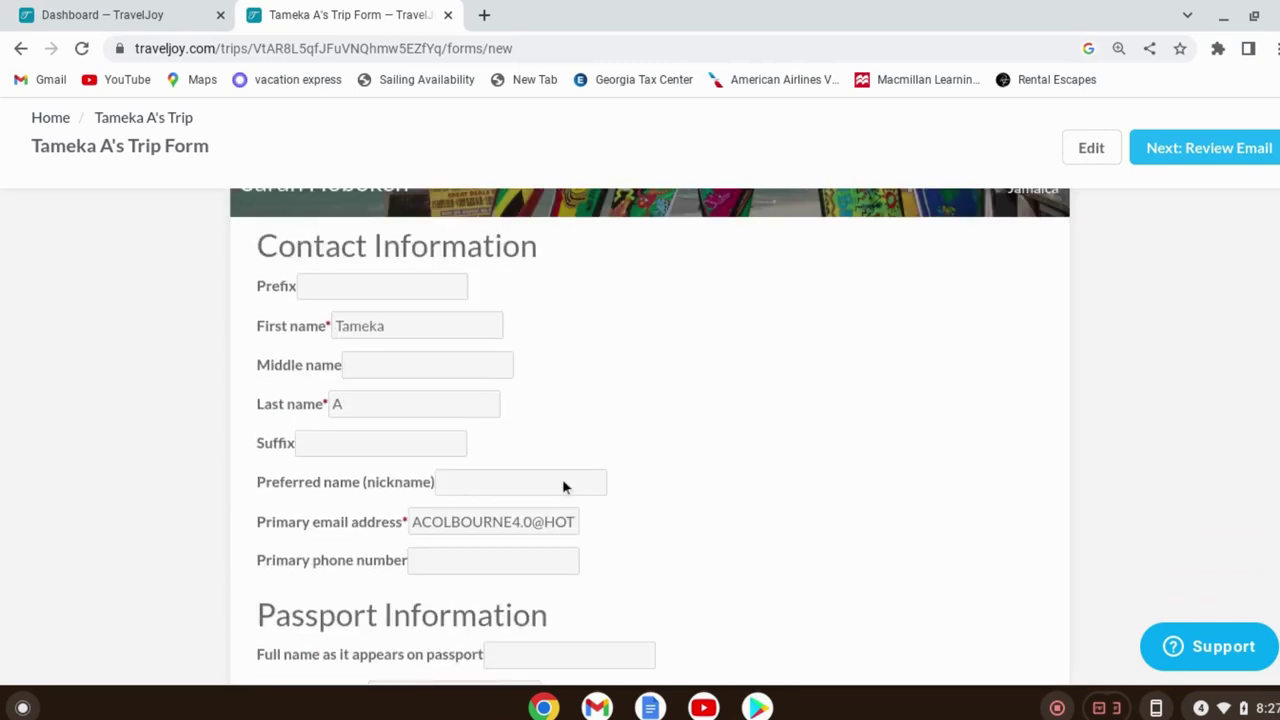
scroll(563, 487, up, 2)
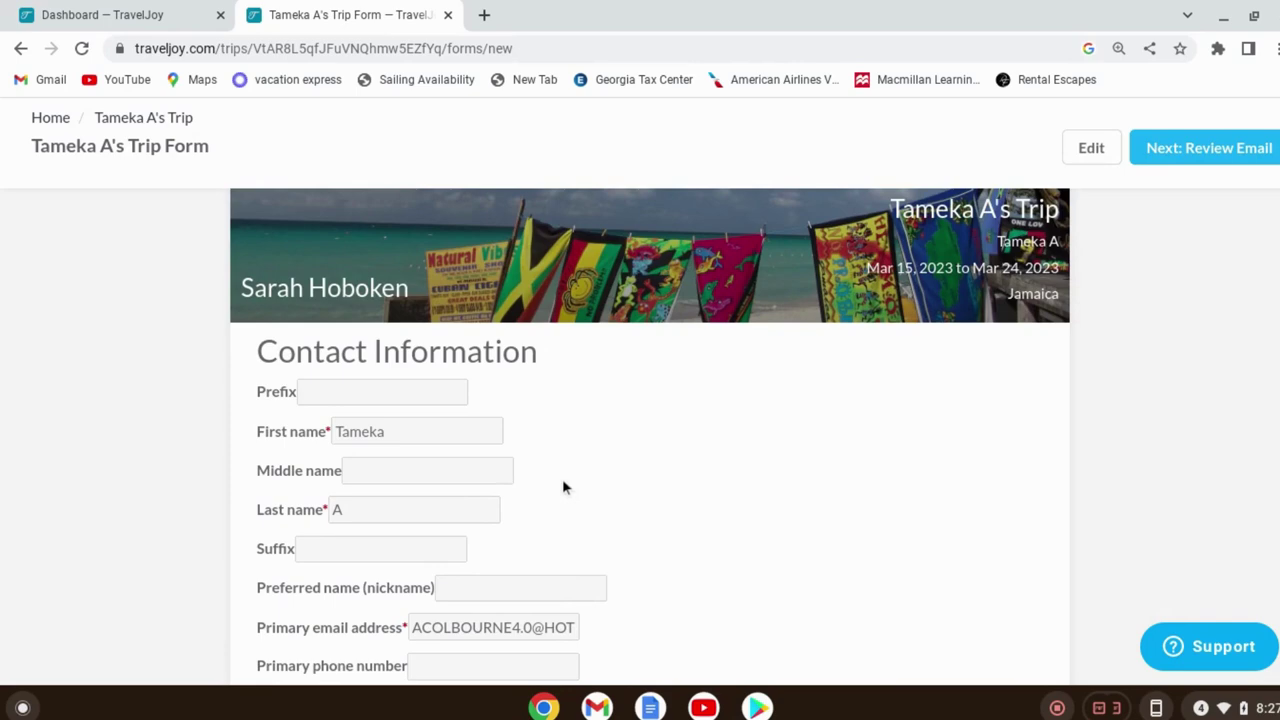
scroll(555, 495, up, 5)
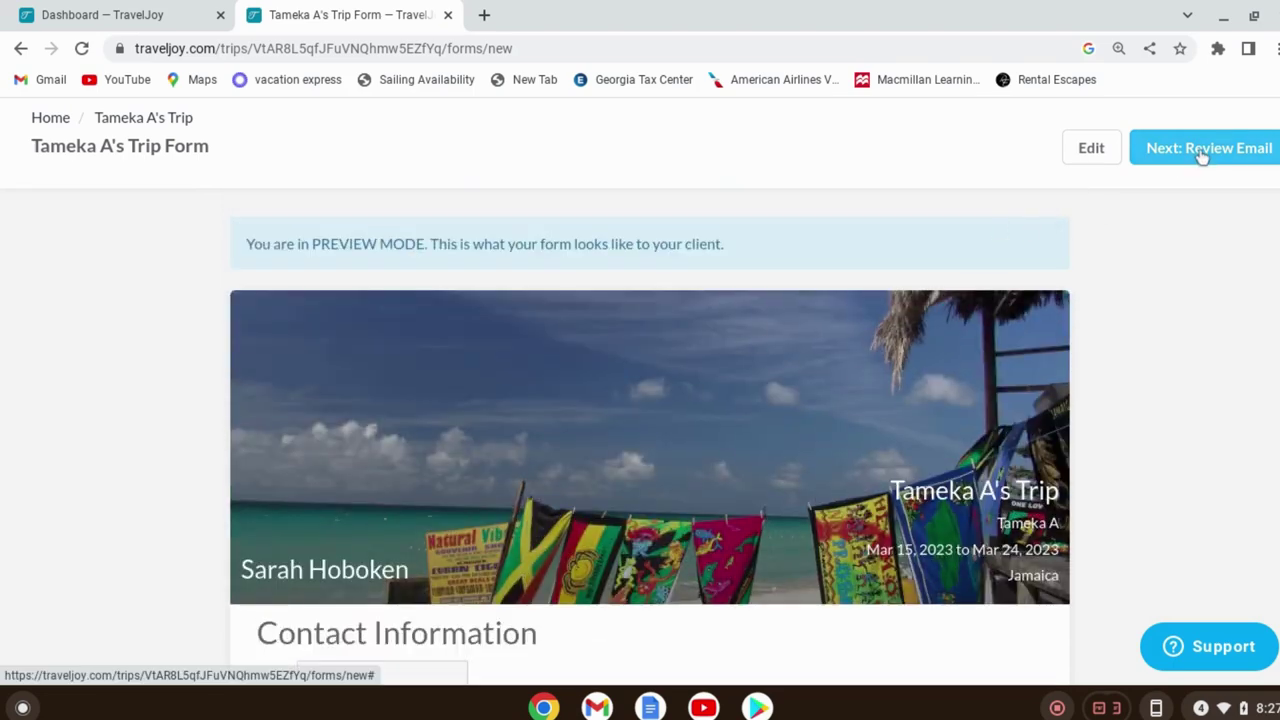
Send the client the Profile Update email about her contact info and travel preferences
click(1203, 155)
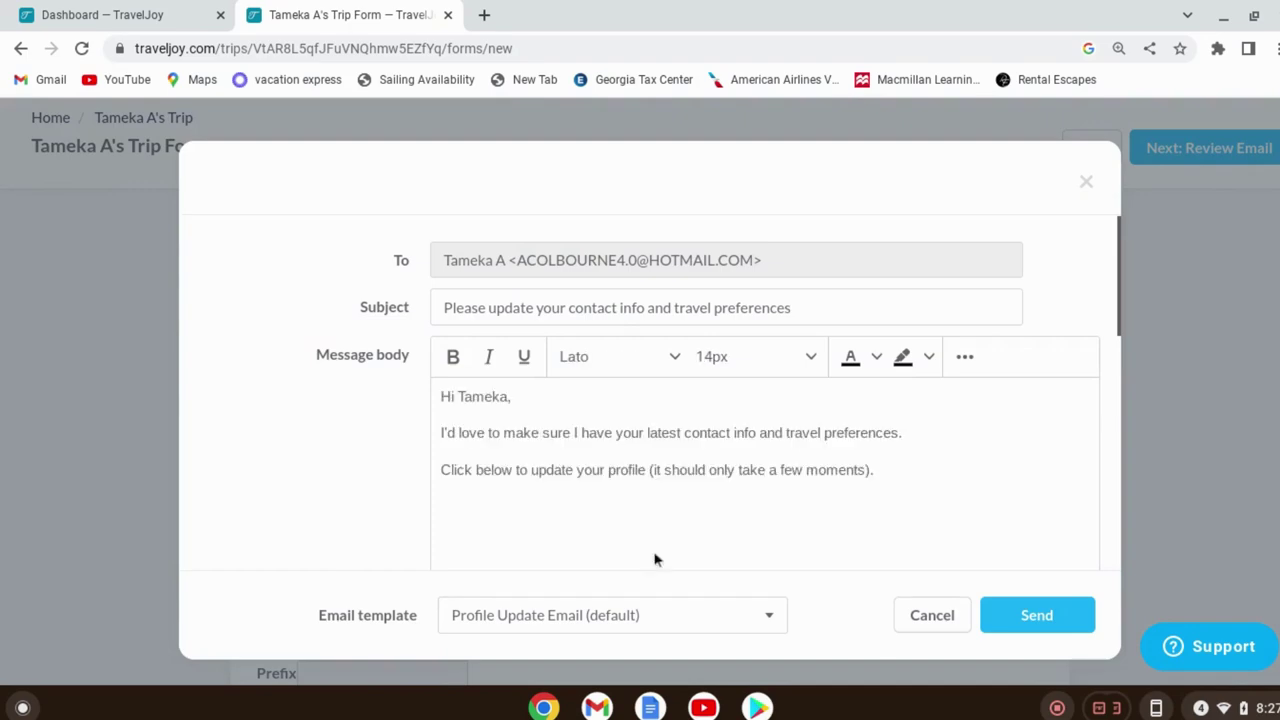
click(1038, 612)
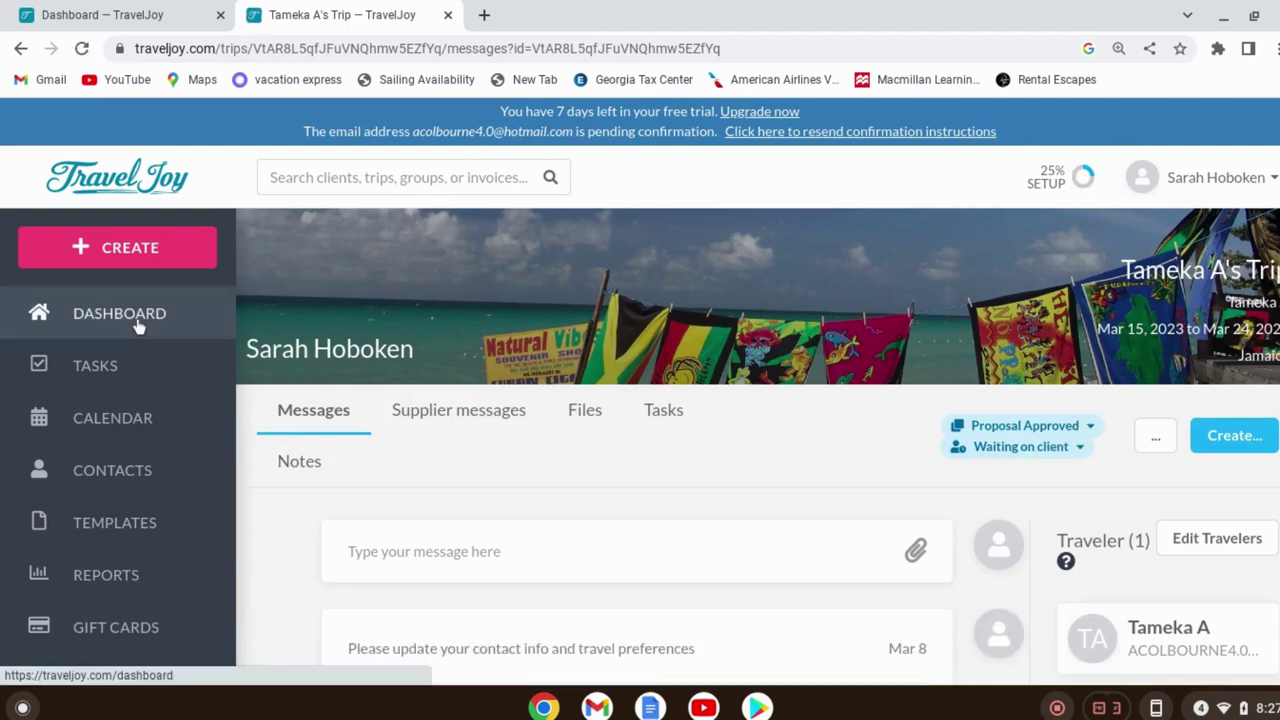
Open the trip's Create menu showing Form, Invoice (Supplier), Proposal and Smart proposal
click(1247, 448)
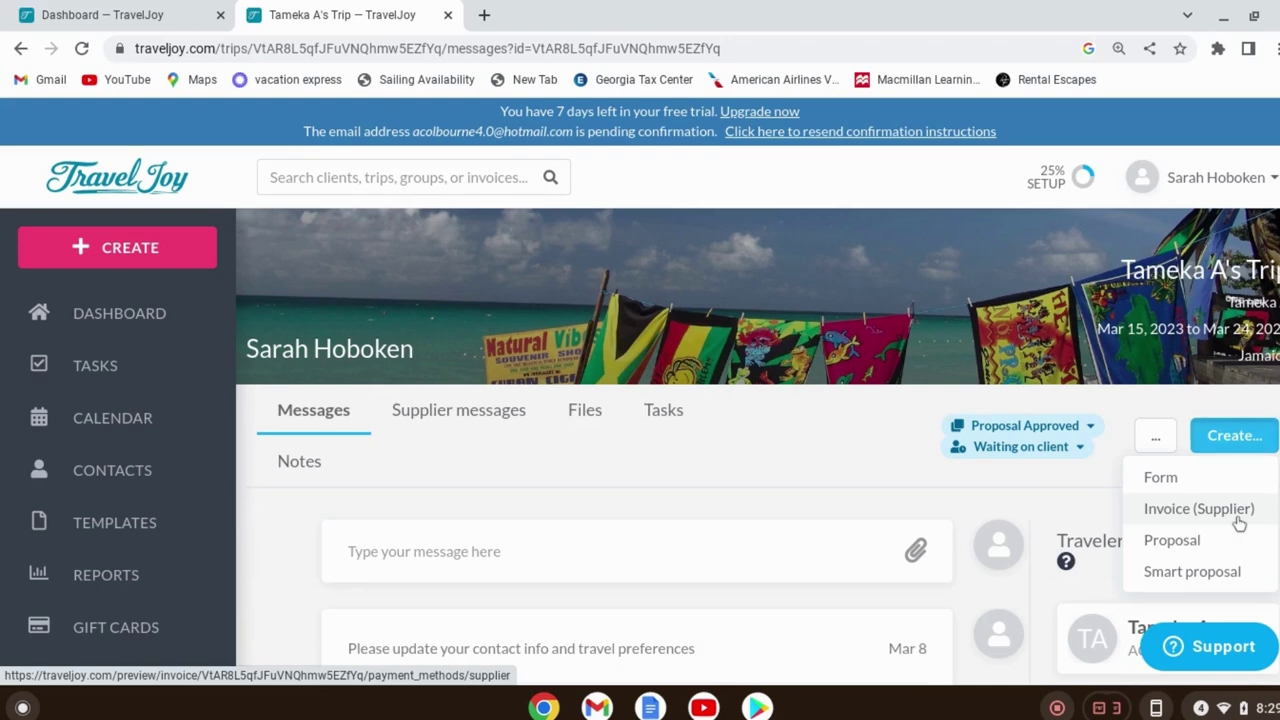
Create an Invoice (Supplier) for the trip and open the Add Item template list
click(1239, 522)
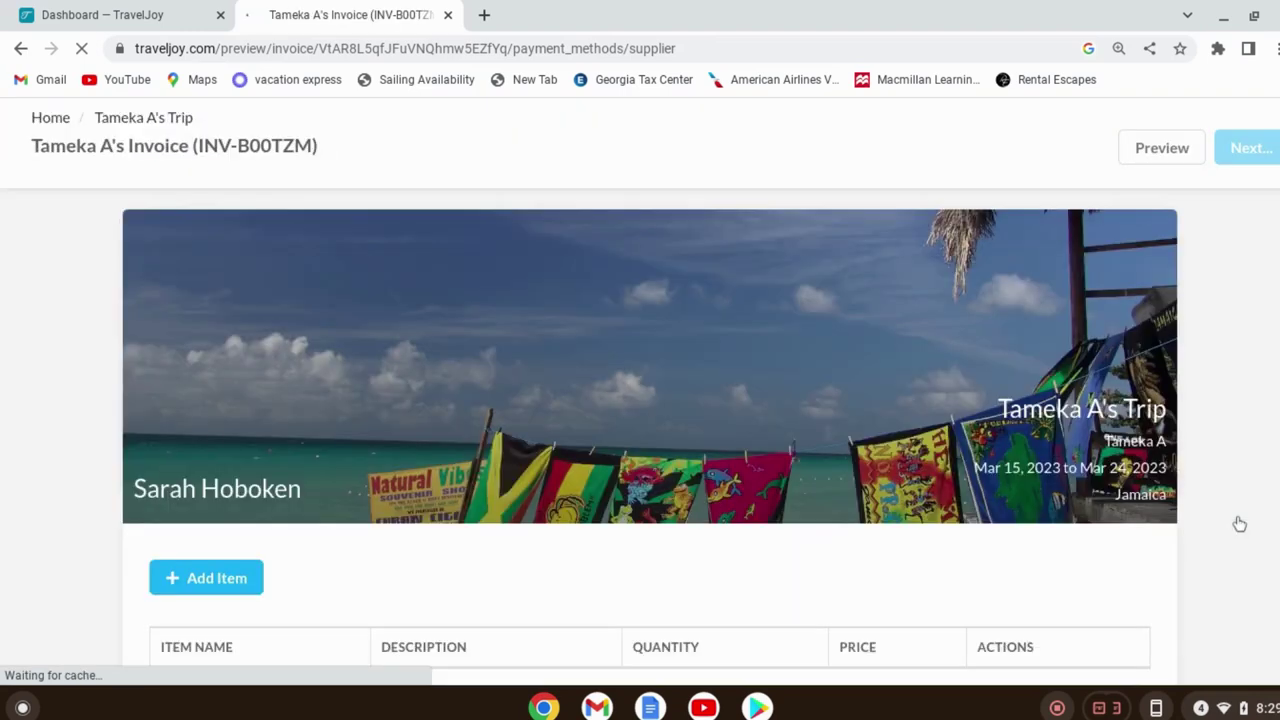
scroll(720, 385, down, 3)
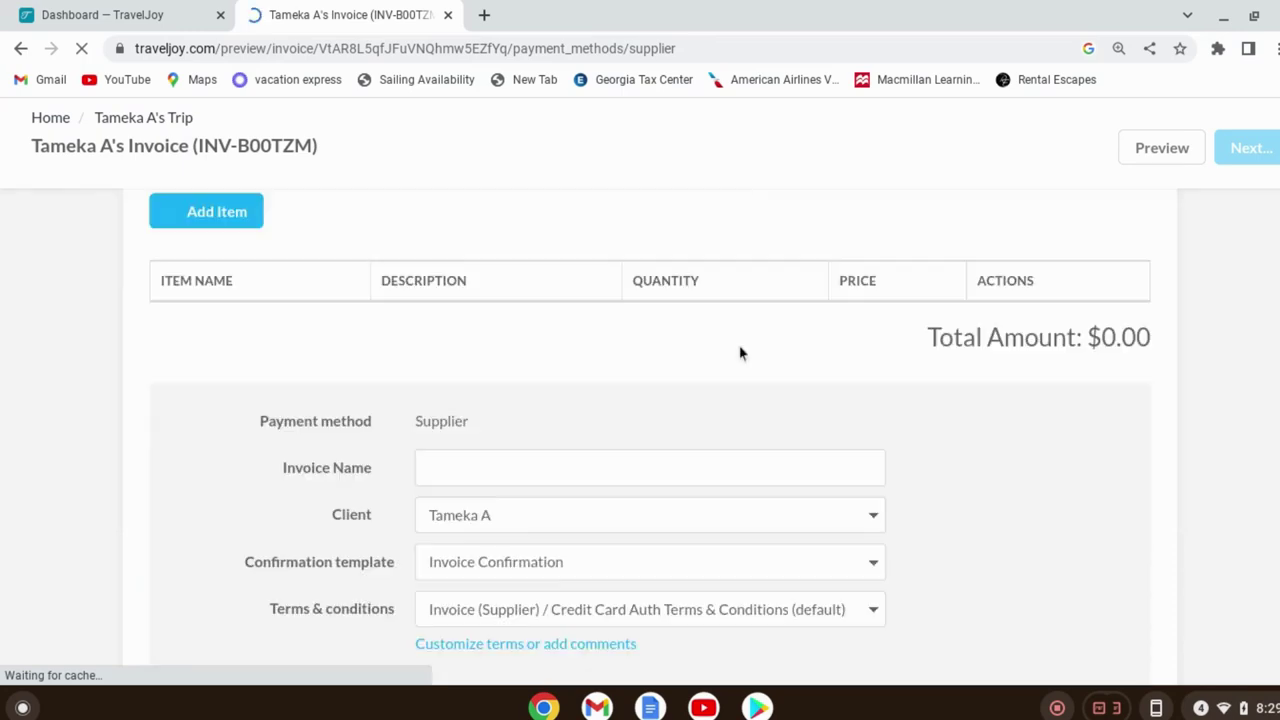
scroll(740, 370, down, 2)
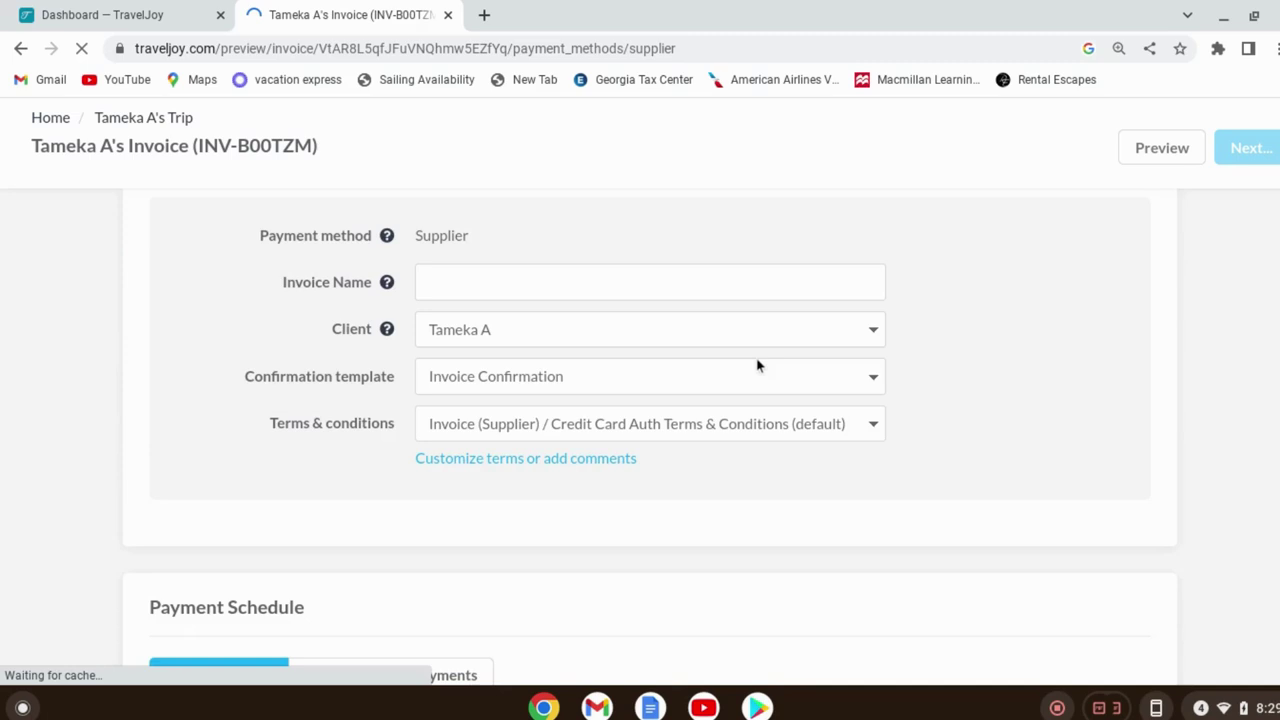
scroll(763, 380, down, 2)
scroll(769, 396, down, 1)
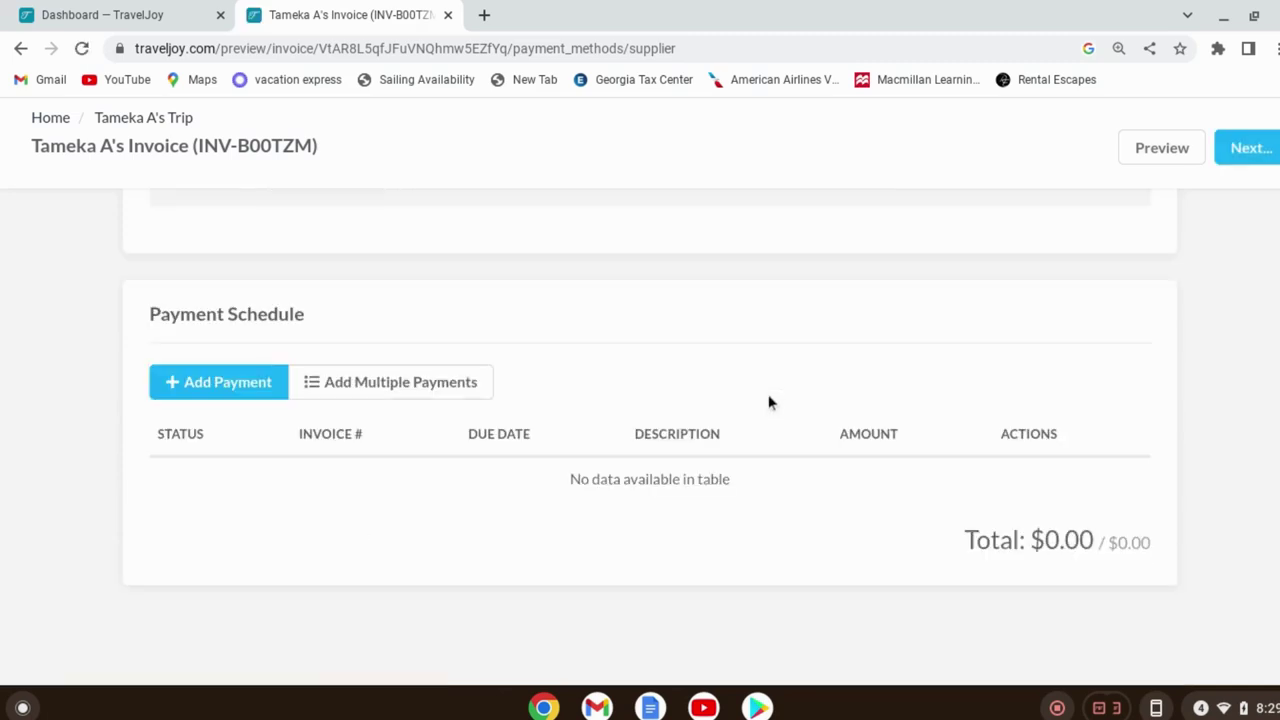
scroll(766, 394, up, 2)
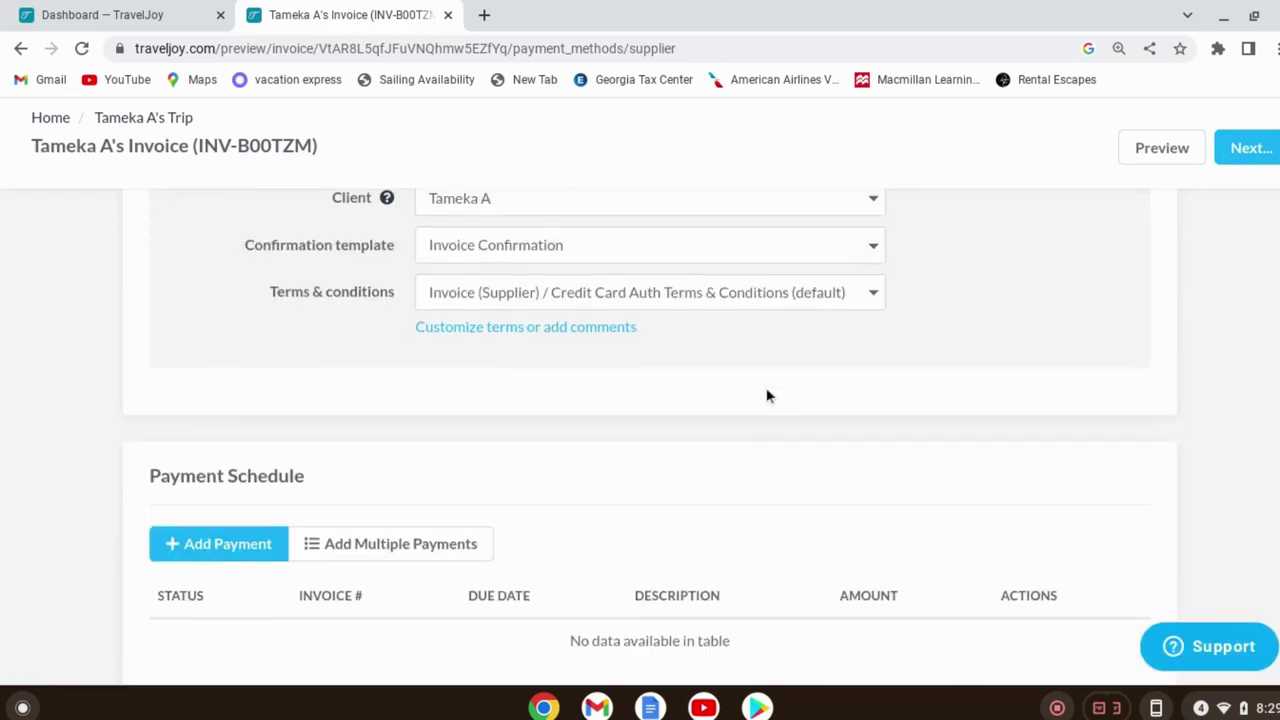
scroll(760, 375, up, 2)
scroll(755, 358, up, 1)
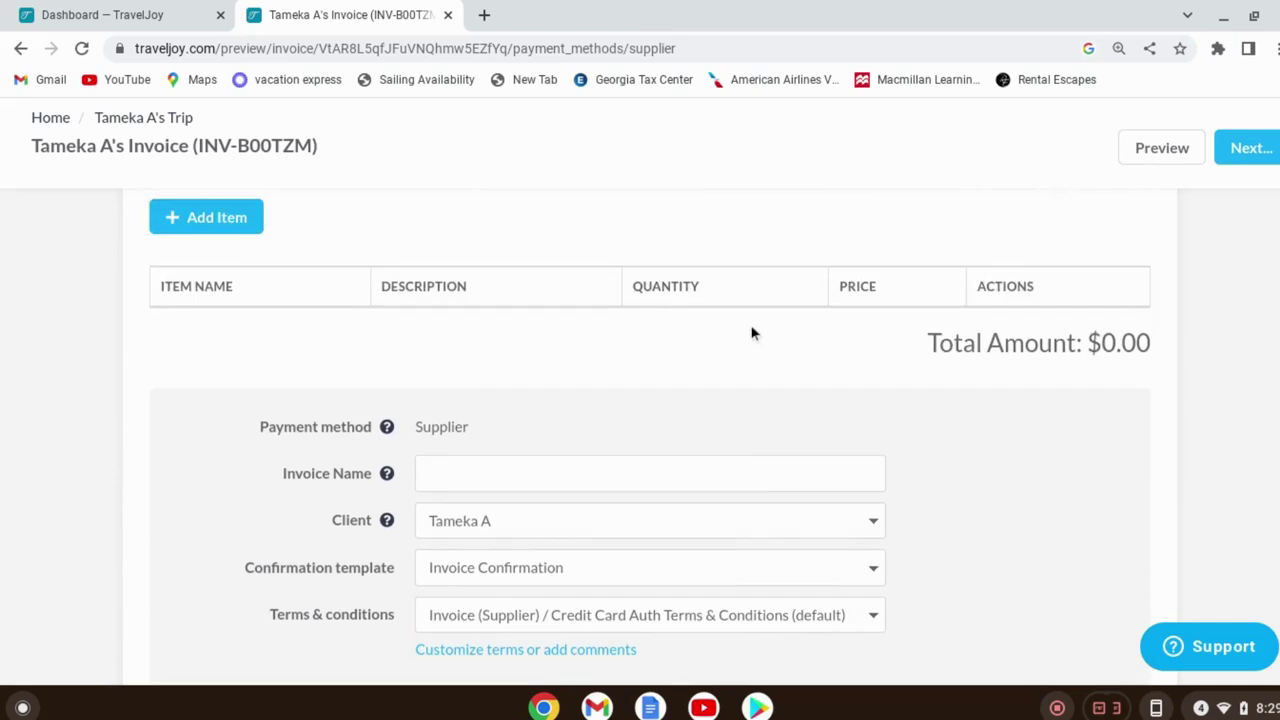
scroll(752, 335, up, 1)
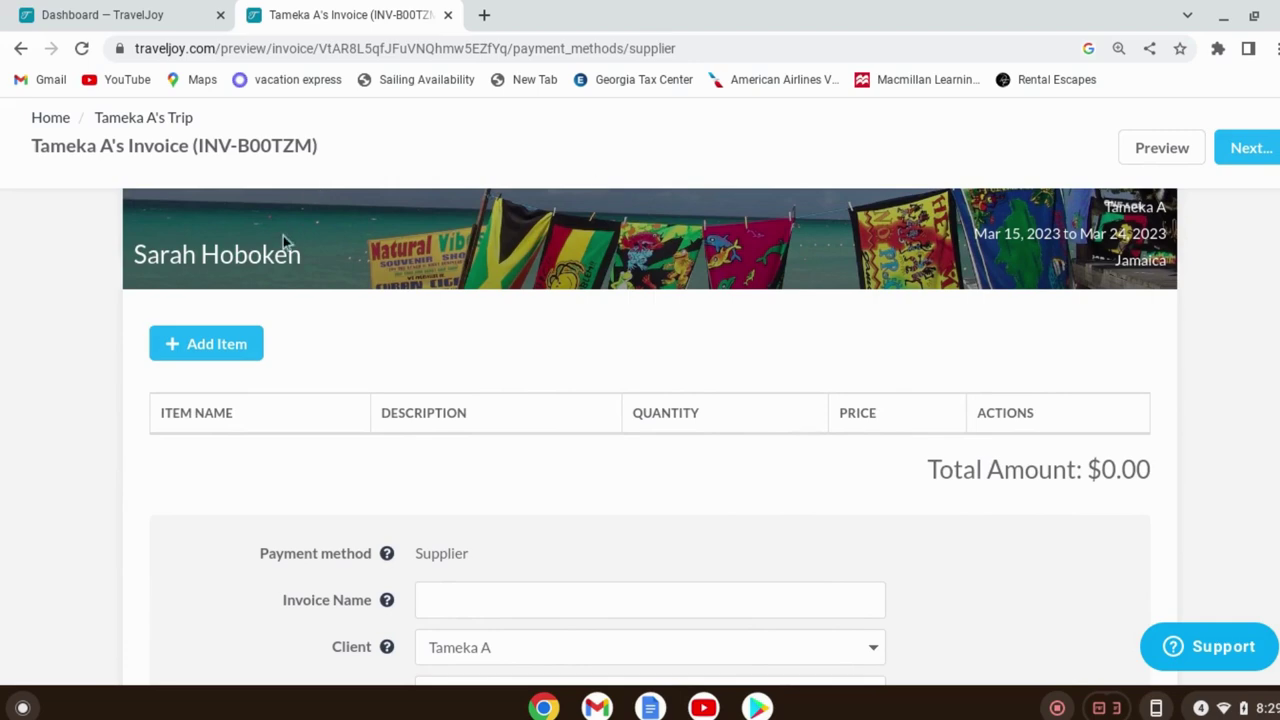
click(218, 345)
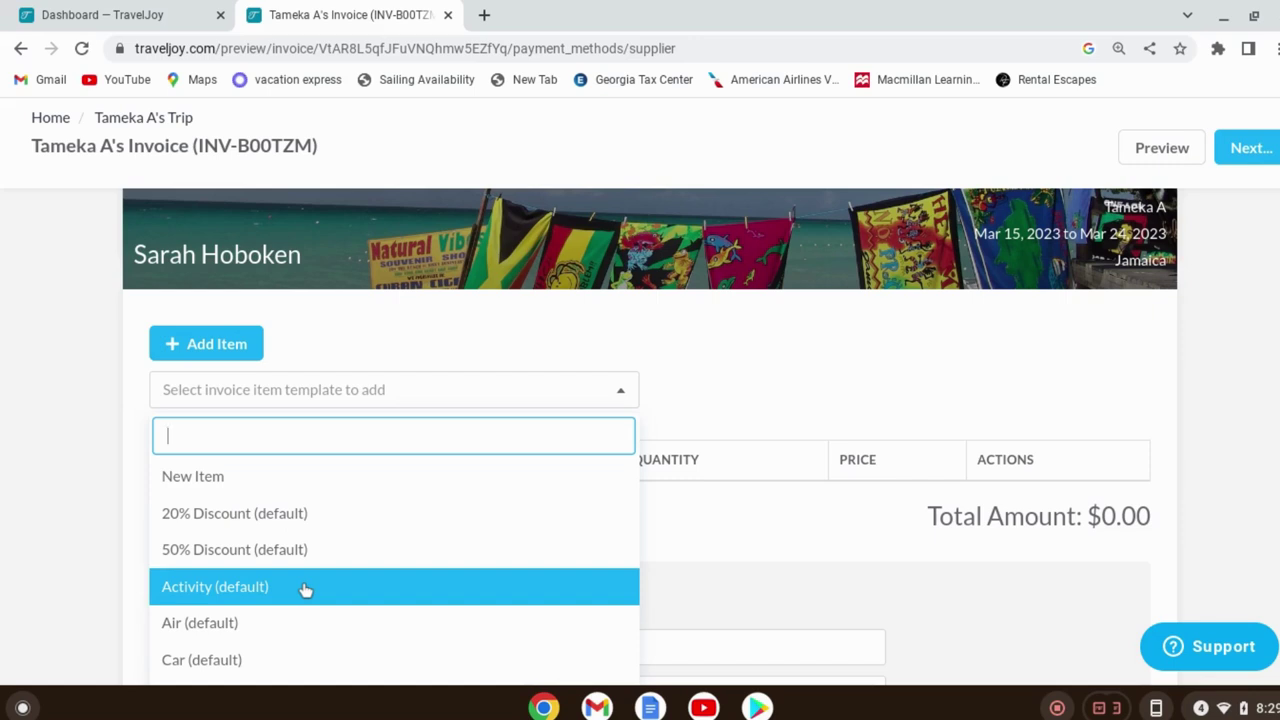
Add a Package item named 'Jamaica Takeover Ocean Eden bay All Inclusive'
scroll(351, 520, down, 5)
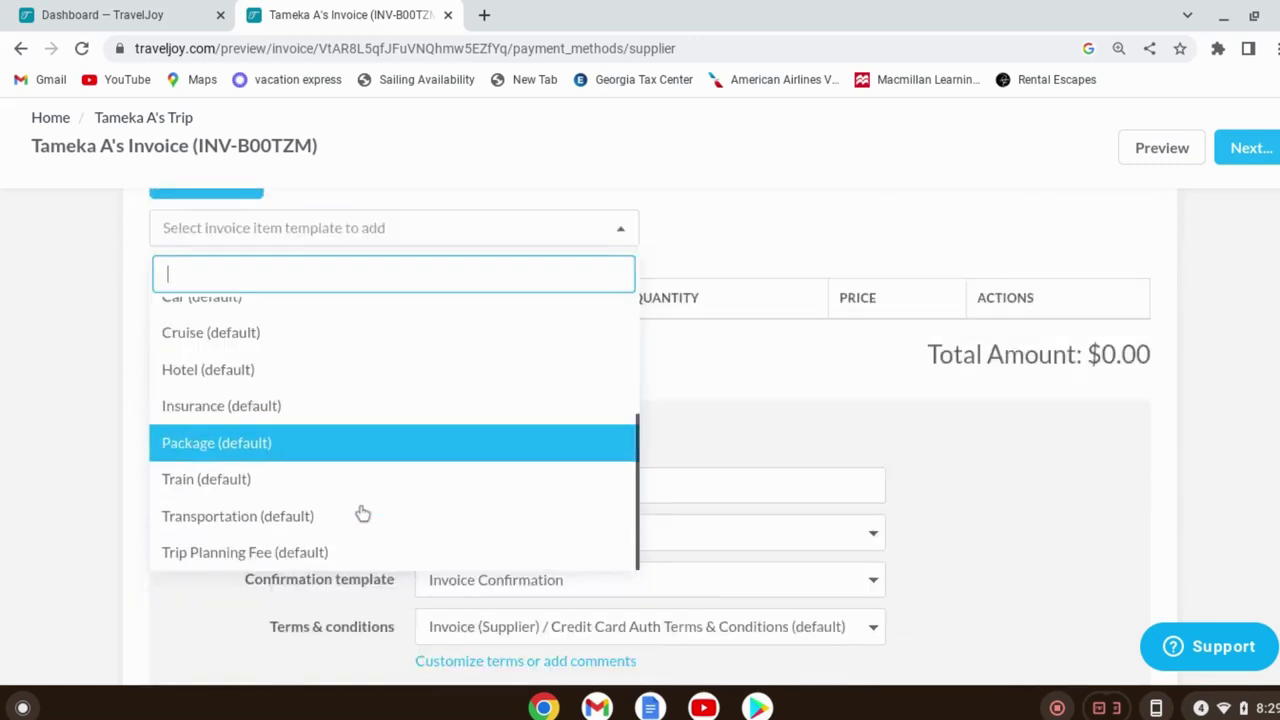
scroll(363, 513, down, 1)
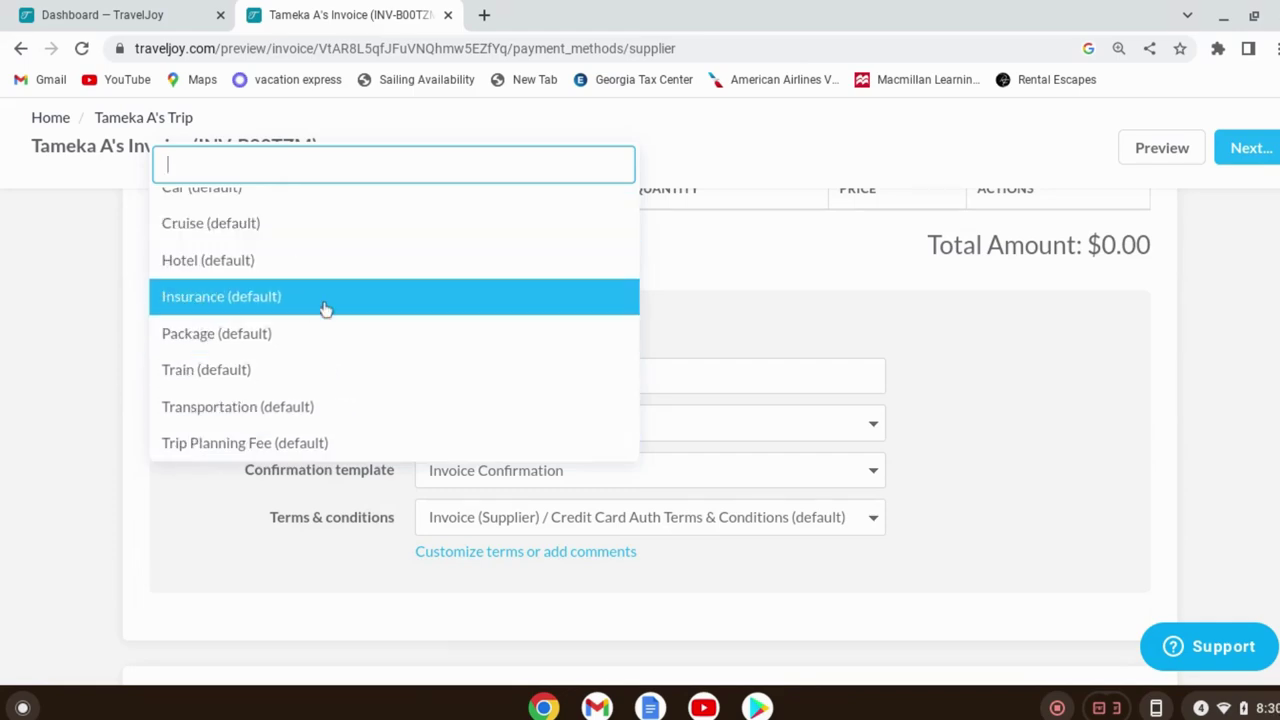
click(205, 335)
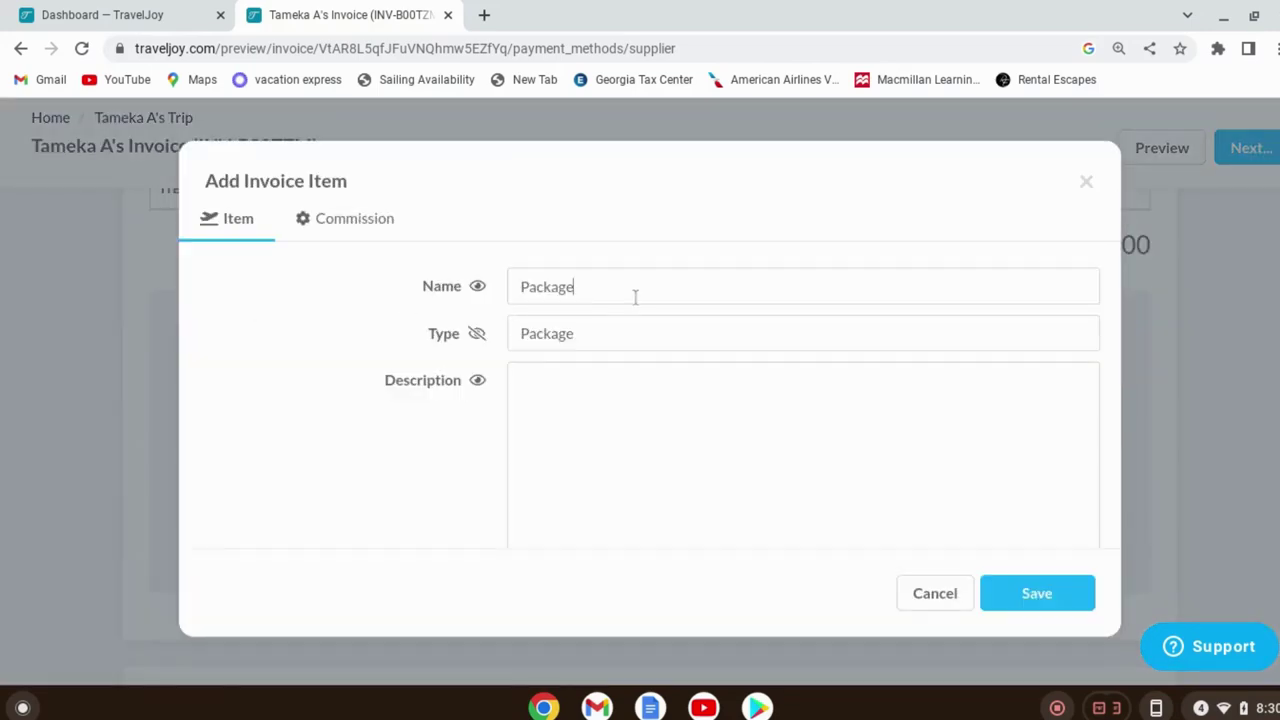
click(635, 294)
key(BackSpace)
key(BackSpace)
key(BackSpace)
key(BackSpace)
key(BackSpace)
key(BackSpace)
key(BackSpace)
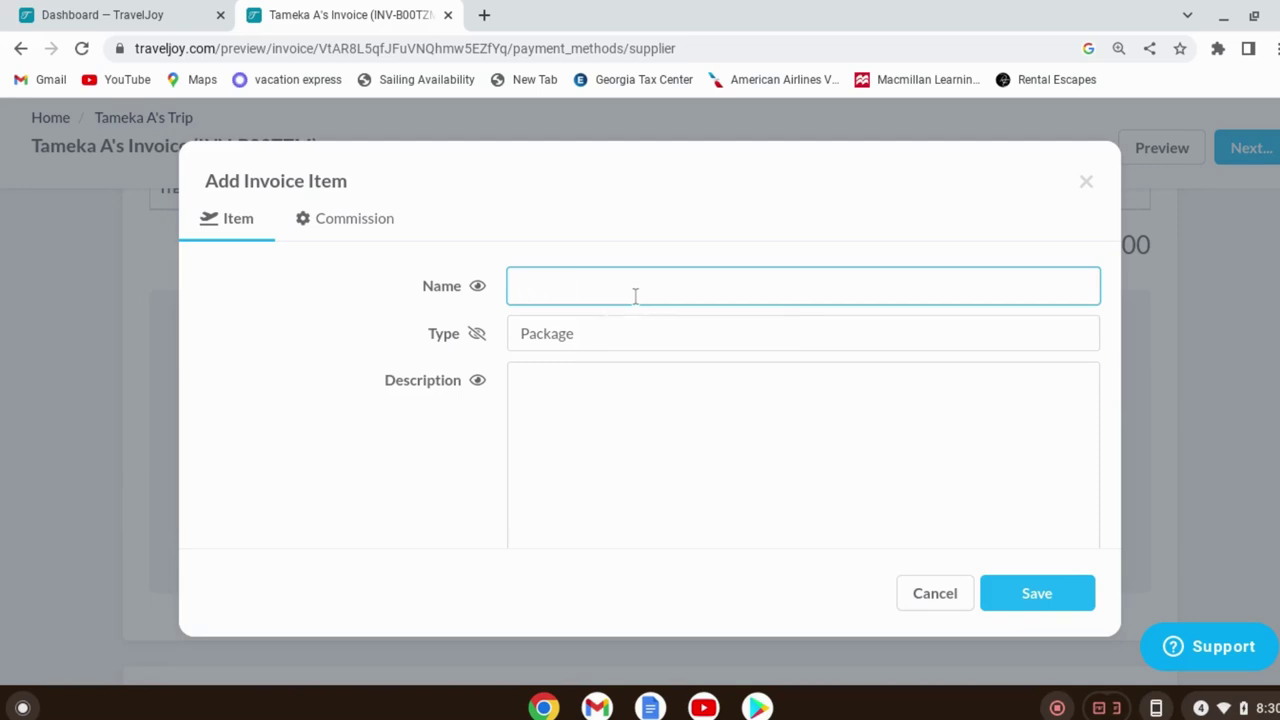
text(J)
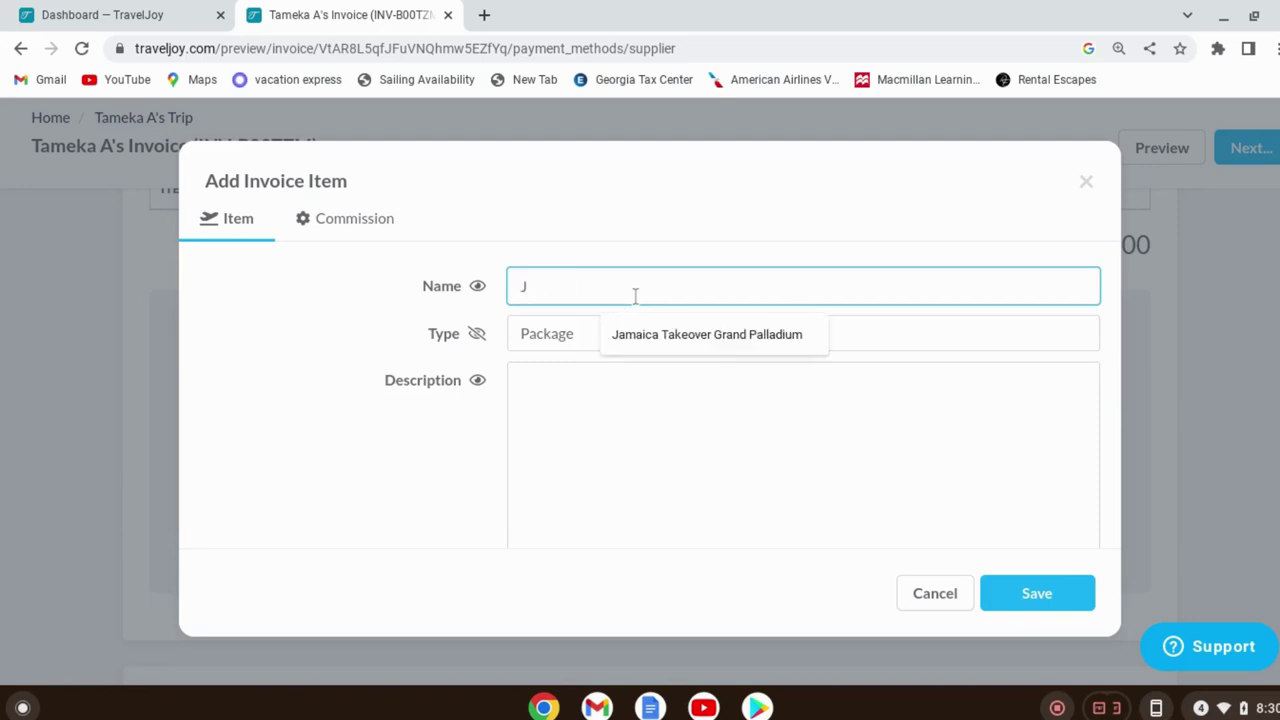
click(694, 348)
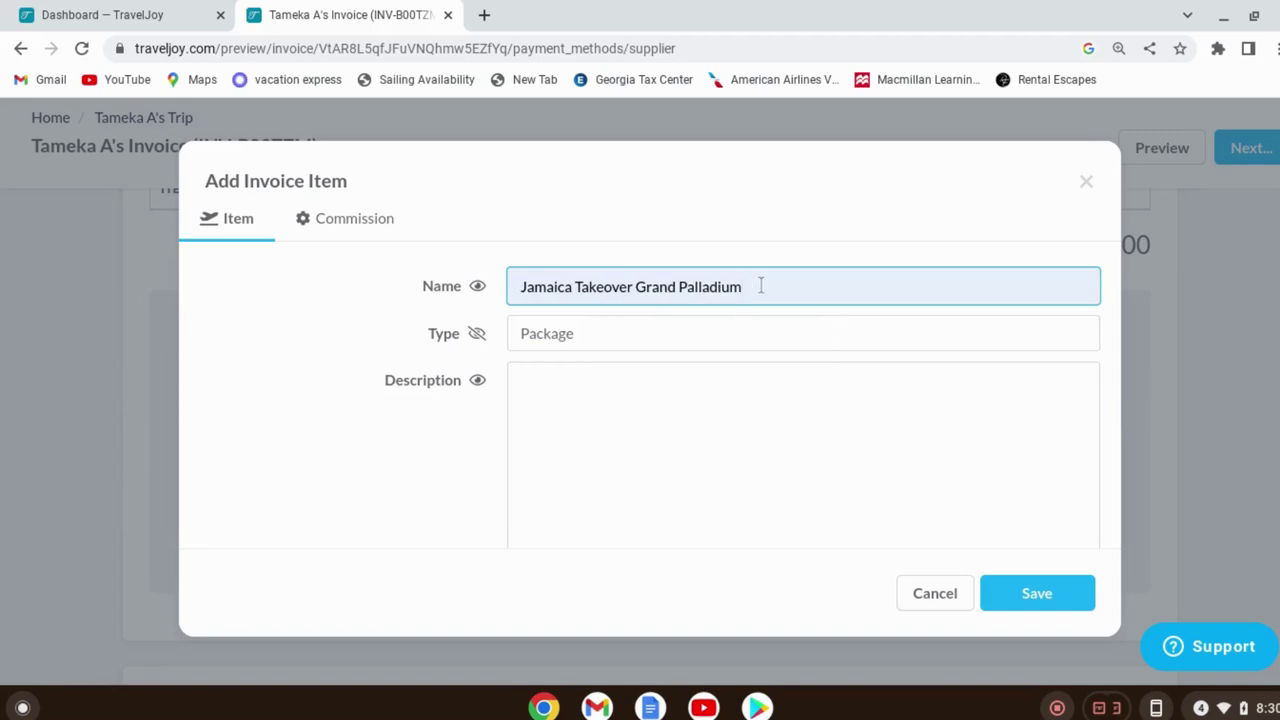
key(BackSpace)
key(BackSpace)
key(BackSpace)
key(BackSpace)
key(BackSpace)
key(BackSpace)
key(BackSpace)
key(BackSpace)
key(BackSpace)
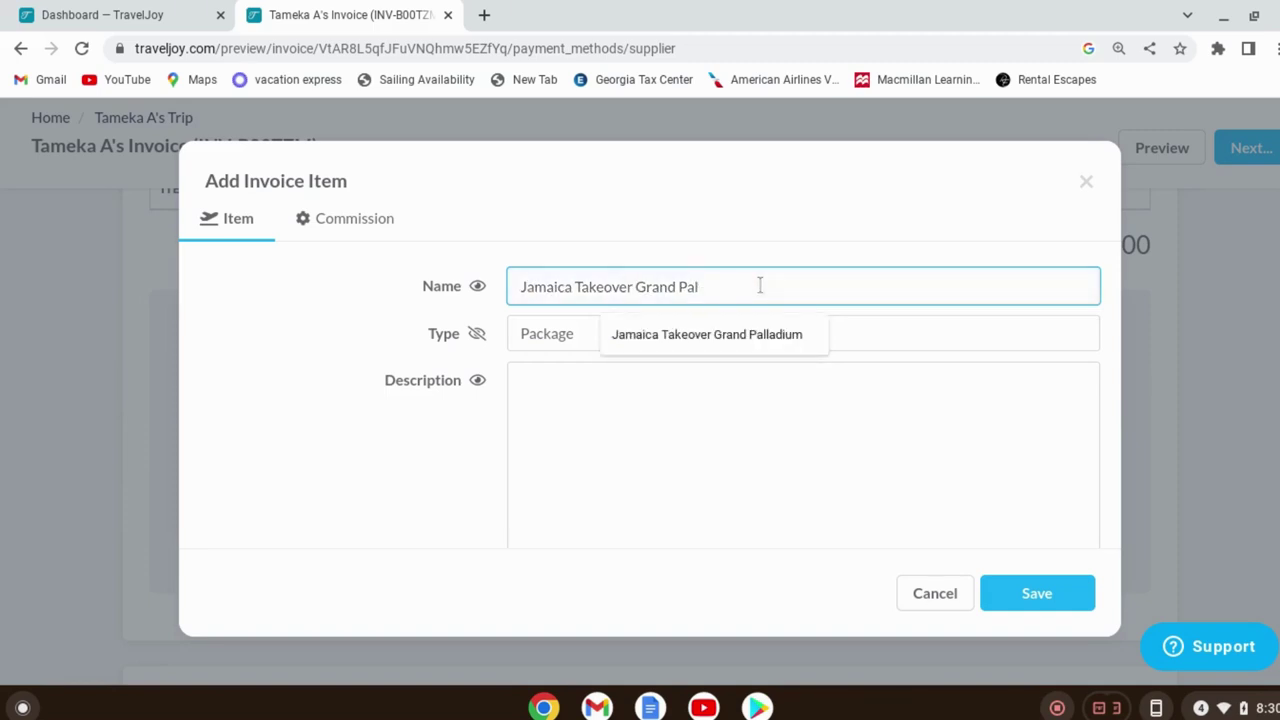
key(BackSpace)
key(BackSpace)
key(BackSpace)
key(BackSpace)
key(BackSpace)
key(BackSpace)
text(Ocean r)
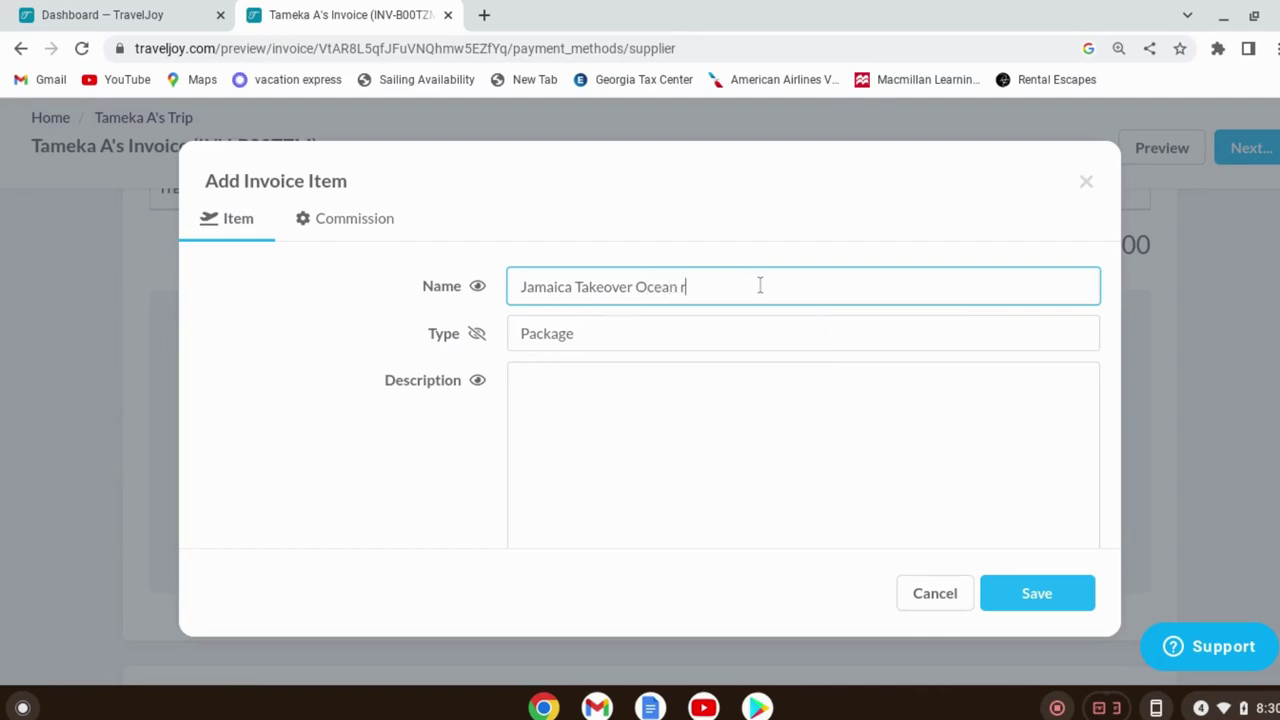
key(BackSpace)
text(Eden bay All Inclusive)
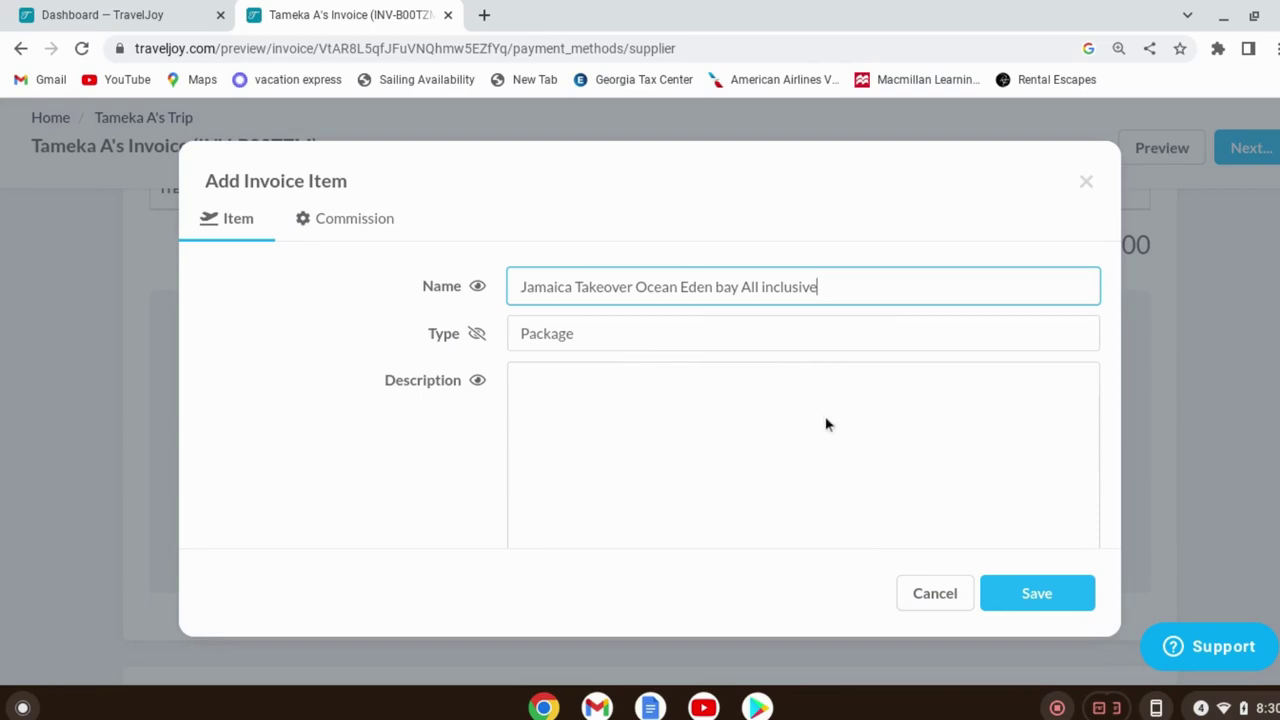
Set the package quantity to 2 and unit cost to $2,502, then save the line
scroll(825, 424, down, 2)
scroll(828, 415, up, 2)
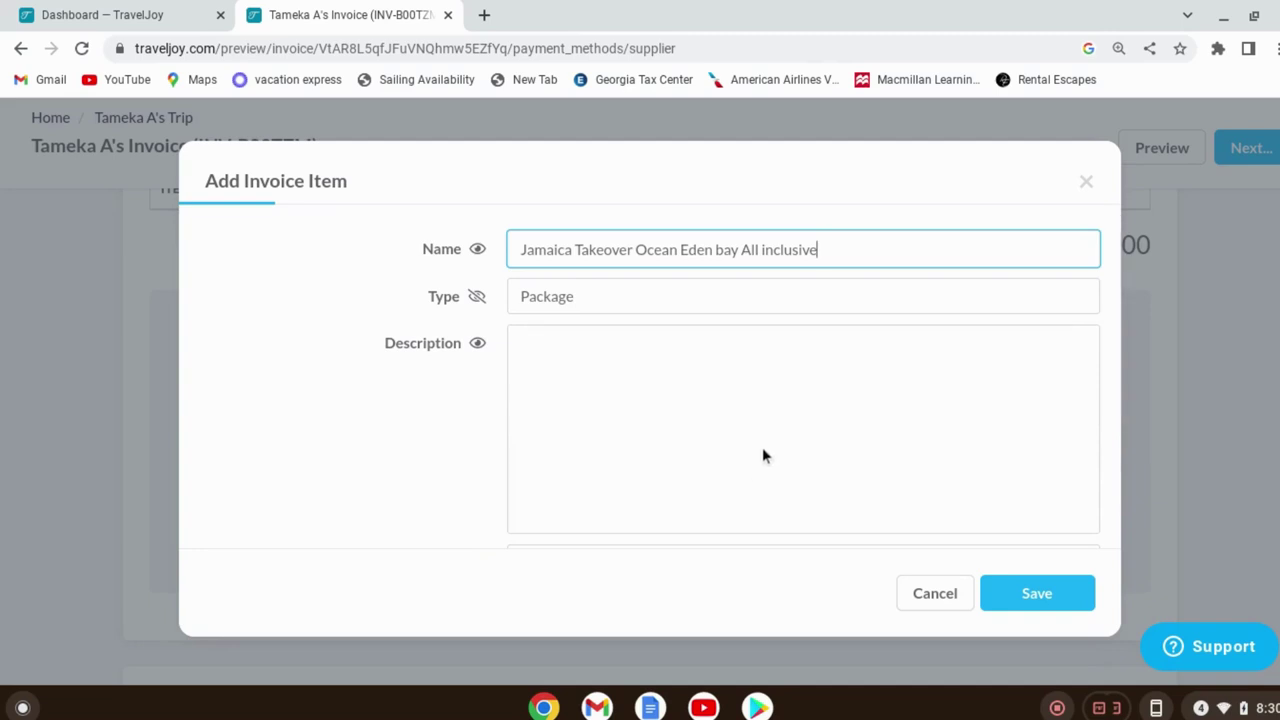
scroll(762, 455, down, 2)
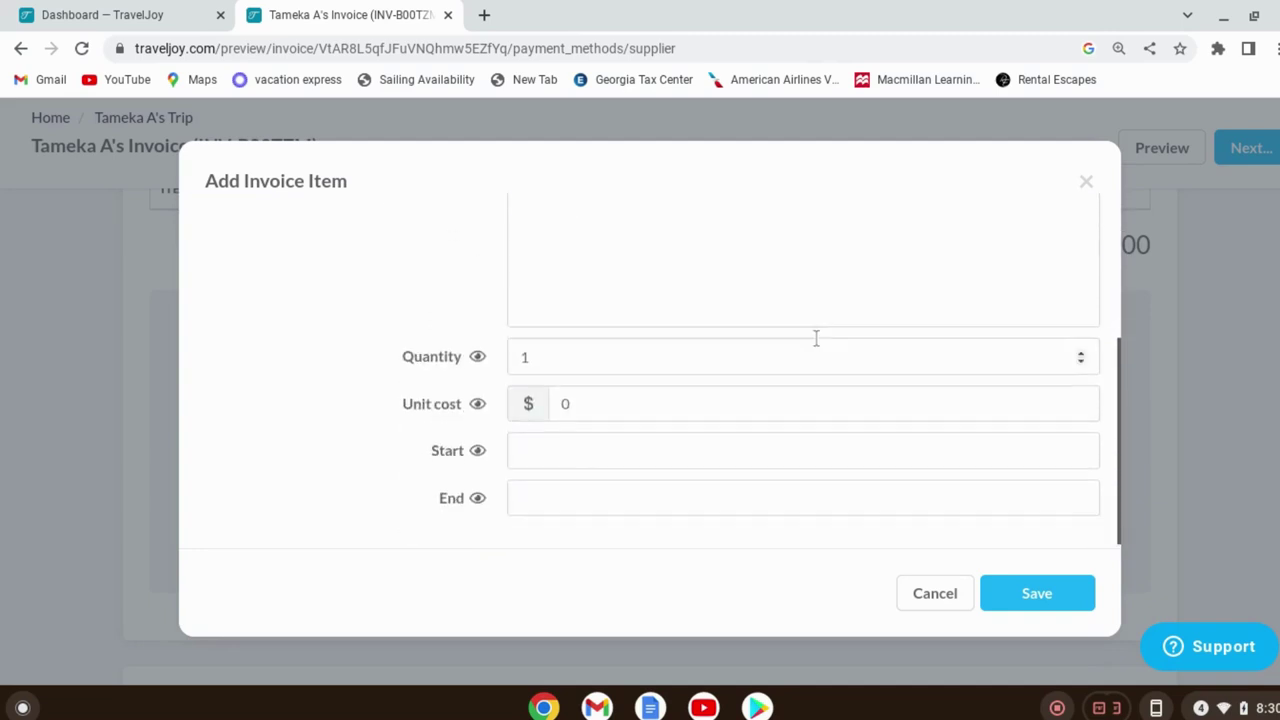
click(590, 358)
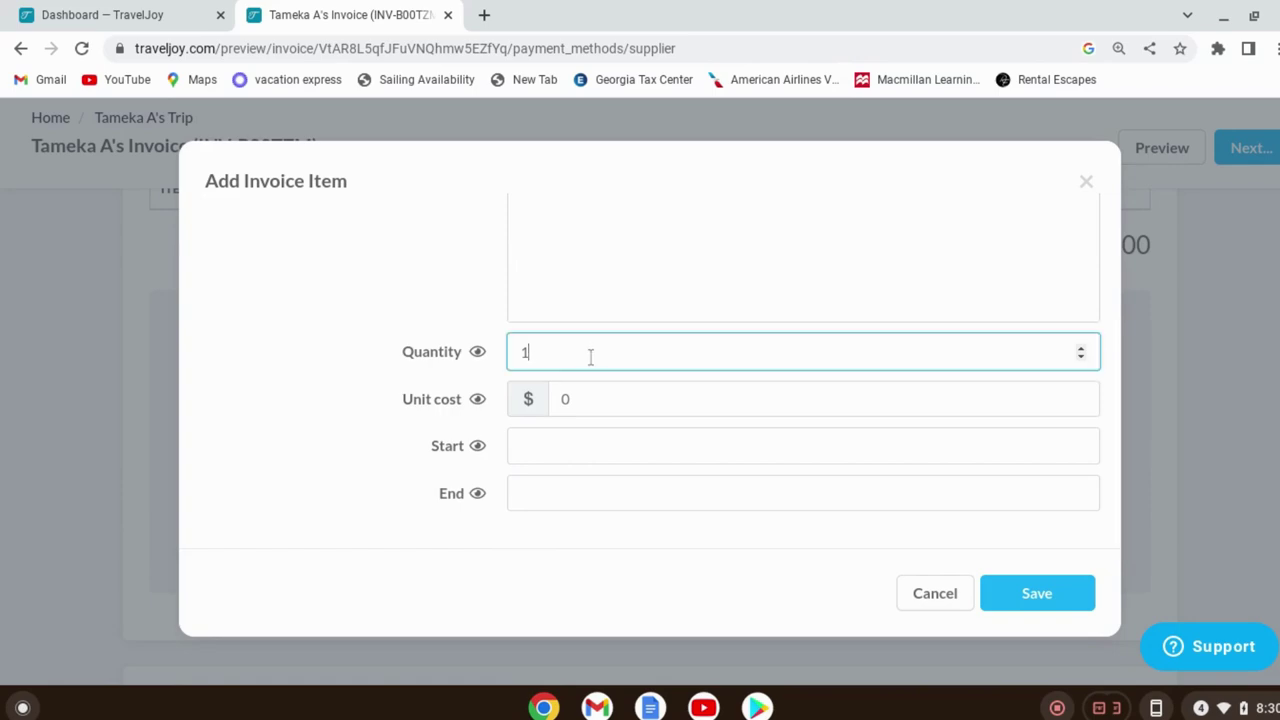
key(BackSpace)
text(3)
click(622, 397)
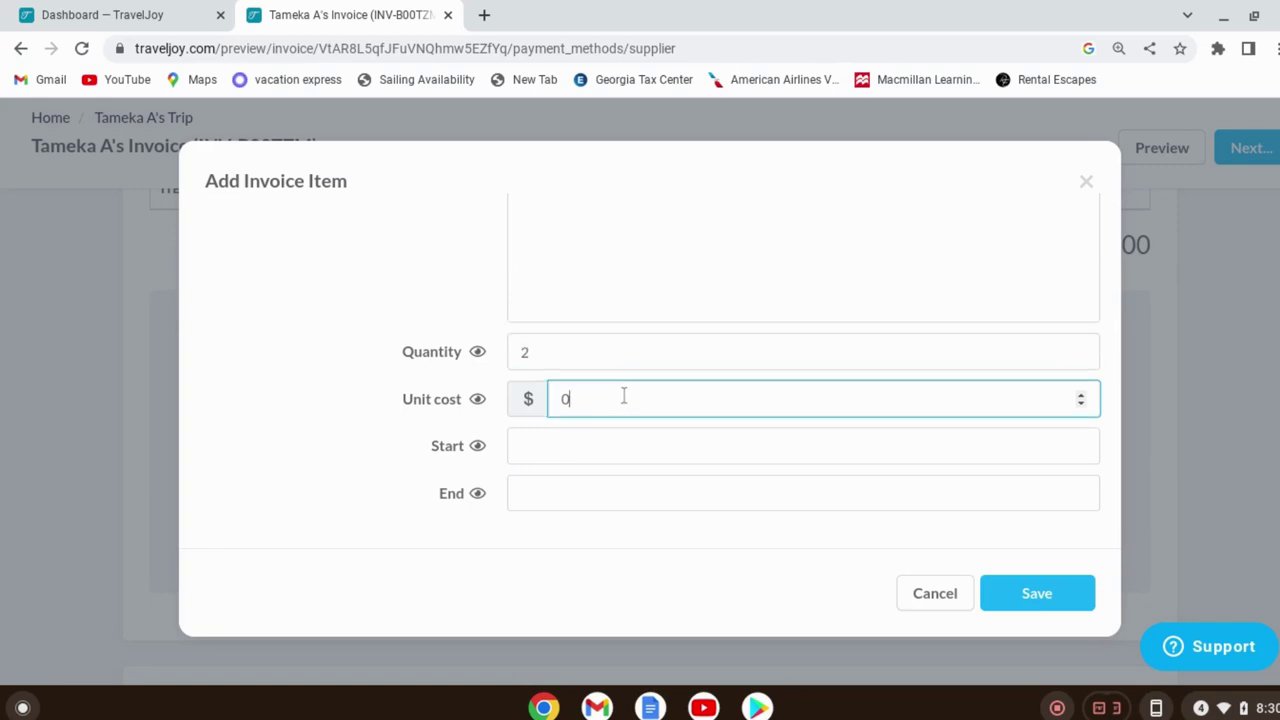
key(BackSpace)
text(2500)
scroll(893, 400, down, 4)
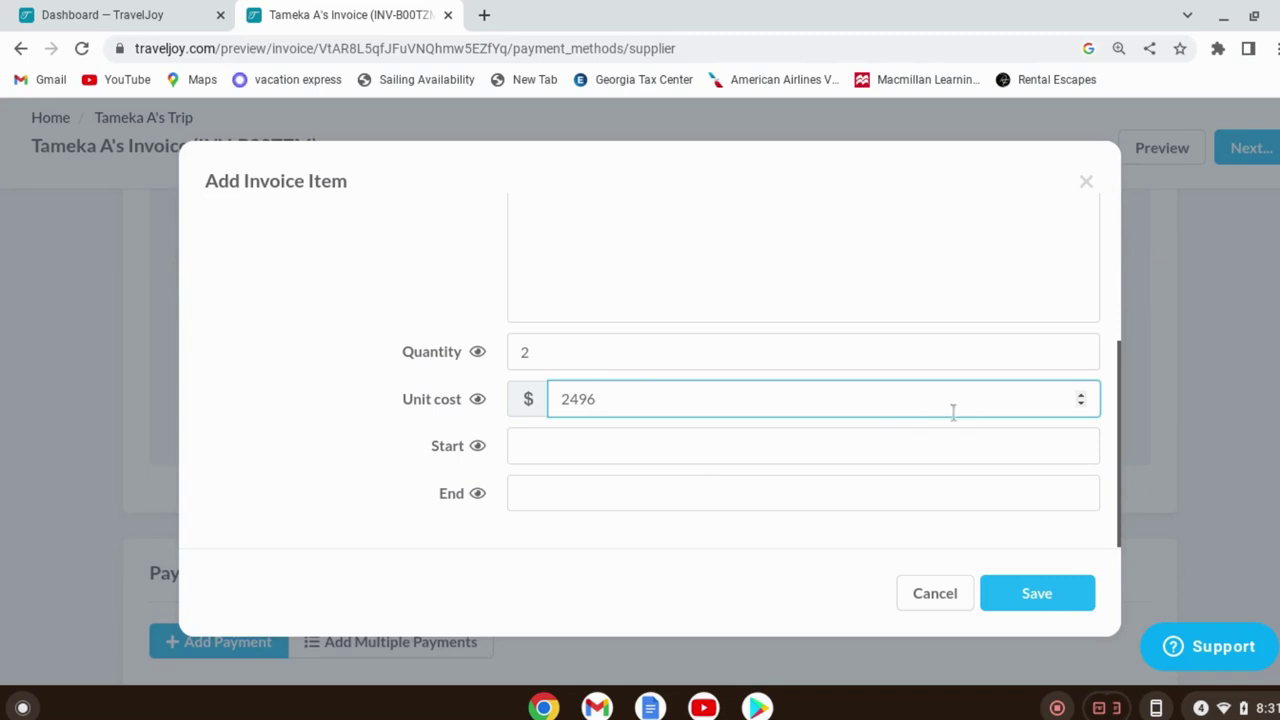
scroll(964, 399, up, 6)
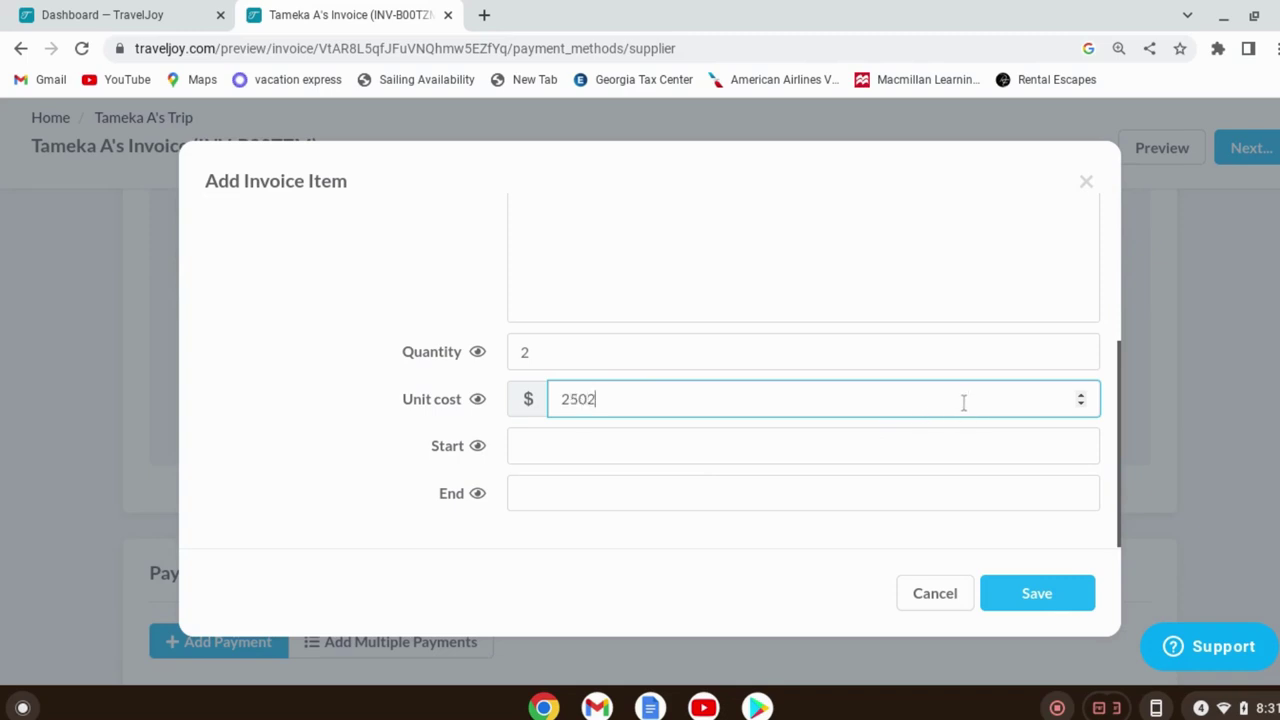
click(1120, 442)
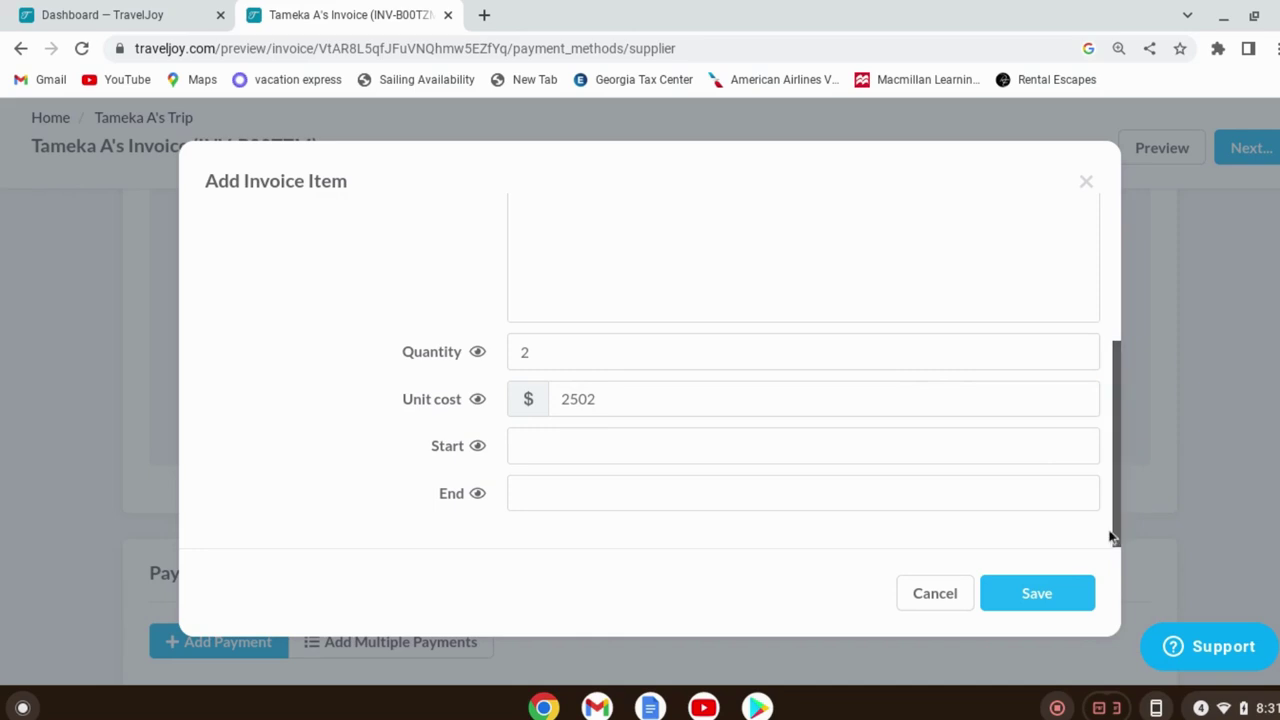
click(1065, 595)
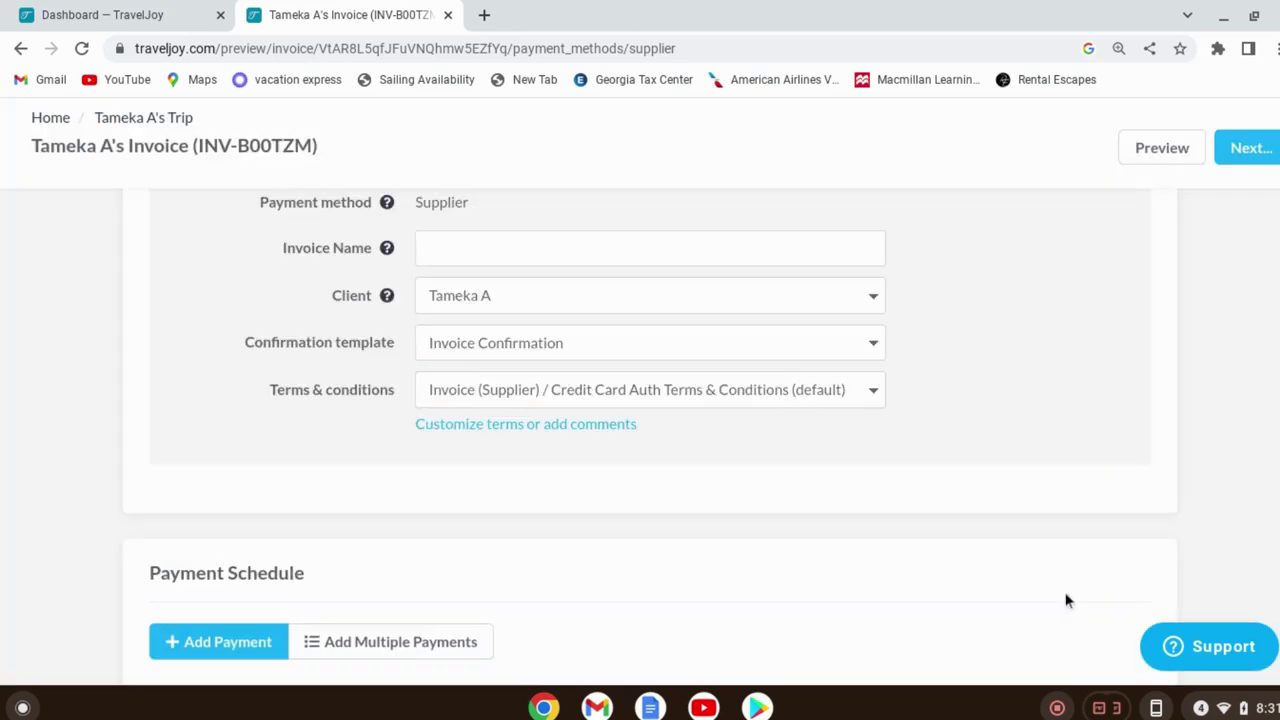
Correct the Jamaica Takeover line item's unit cost from 2502 to 2500 and save it
scroll(1078, 414, up, 5)
scroll(1040, 360, up, 1)
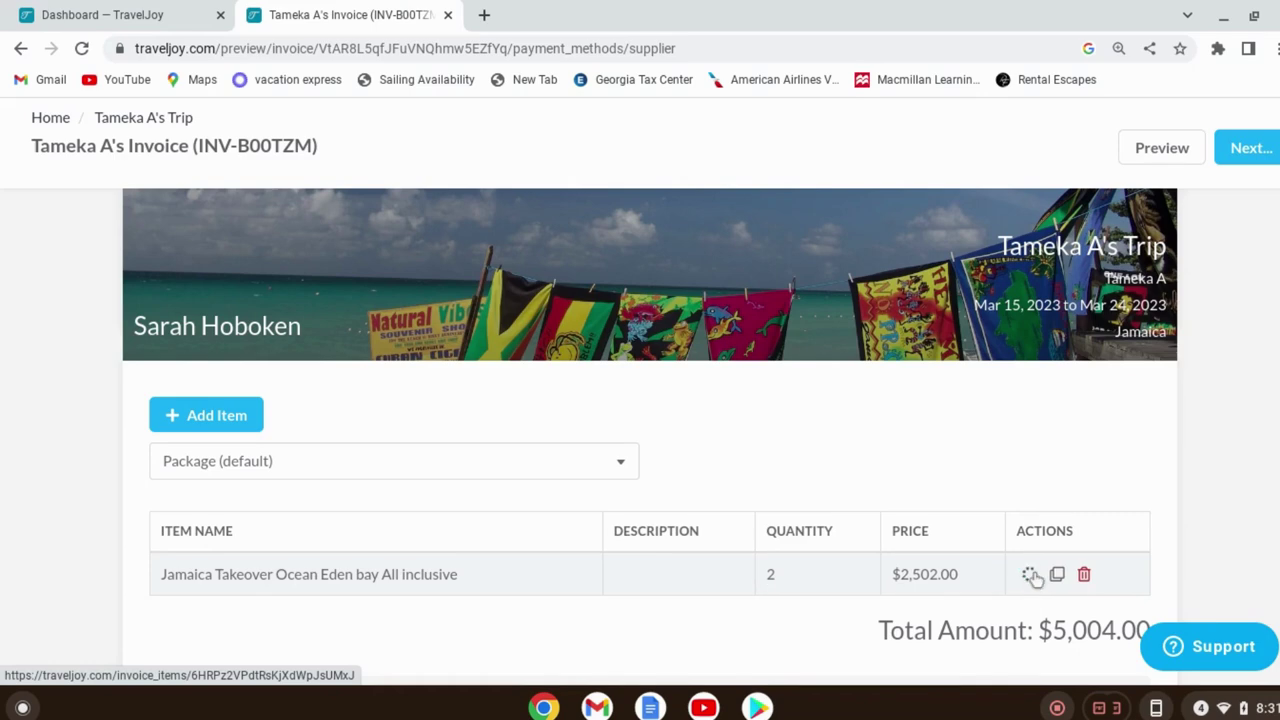
click(1031, 575)
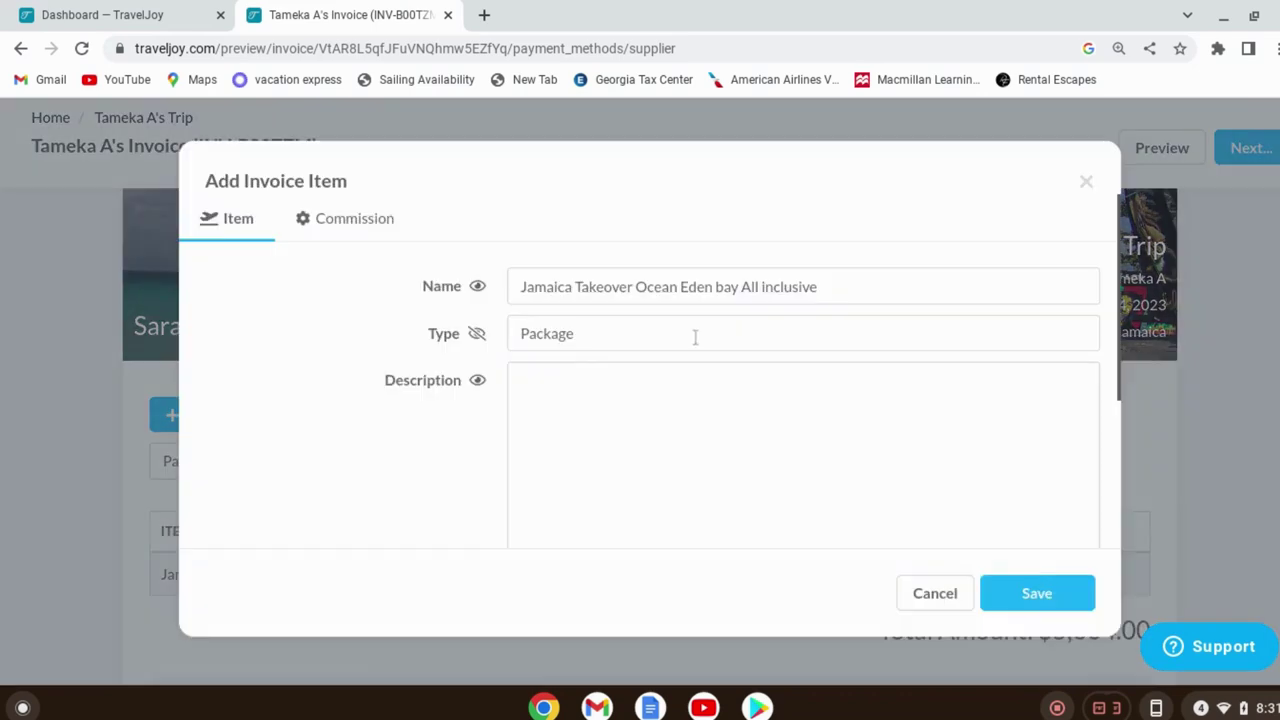
scroll(800, 470, down, 3)
click(723, 402)
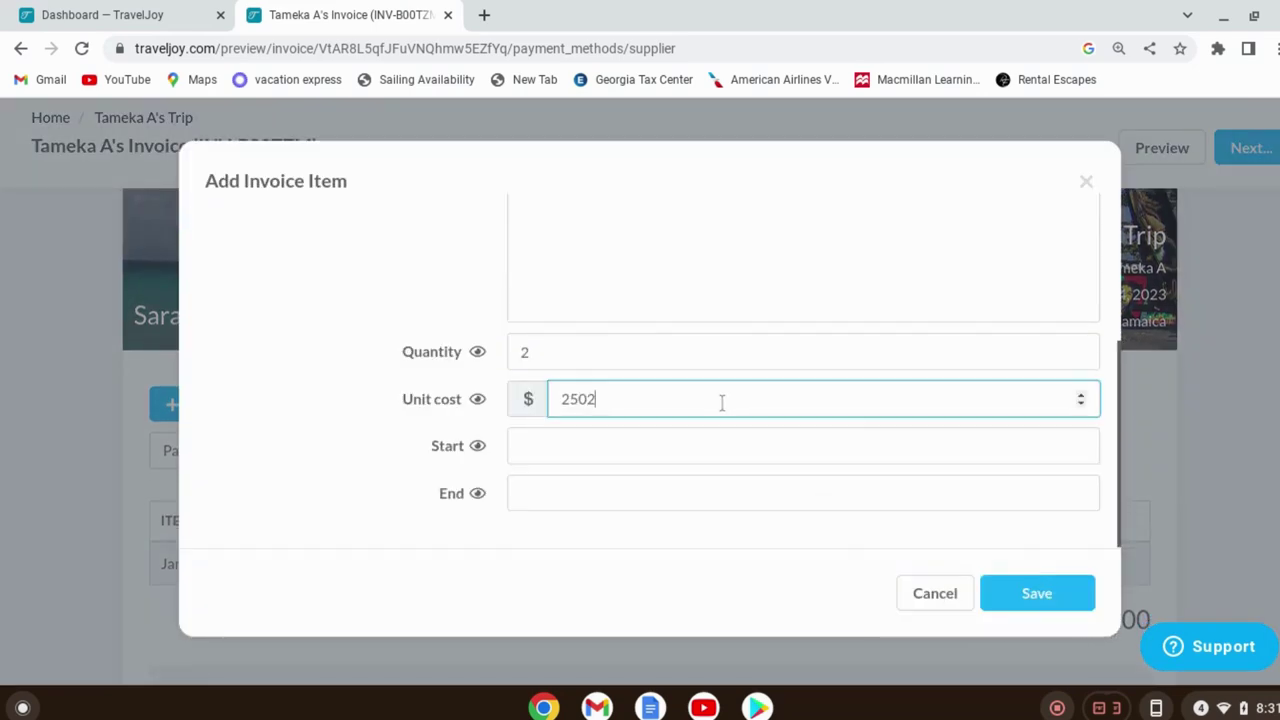
key(BackSpace)
text(0)
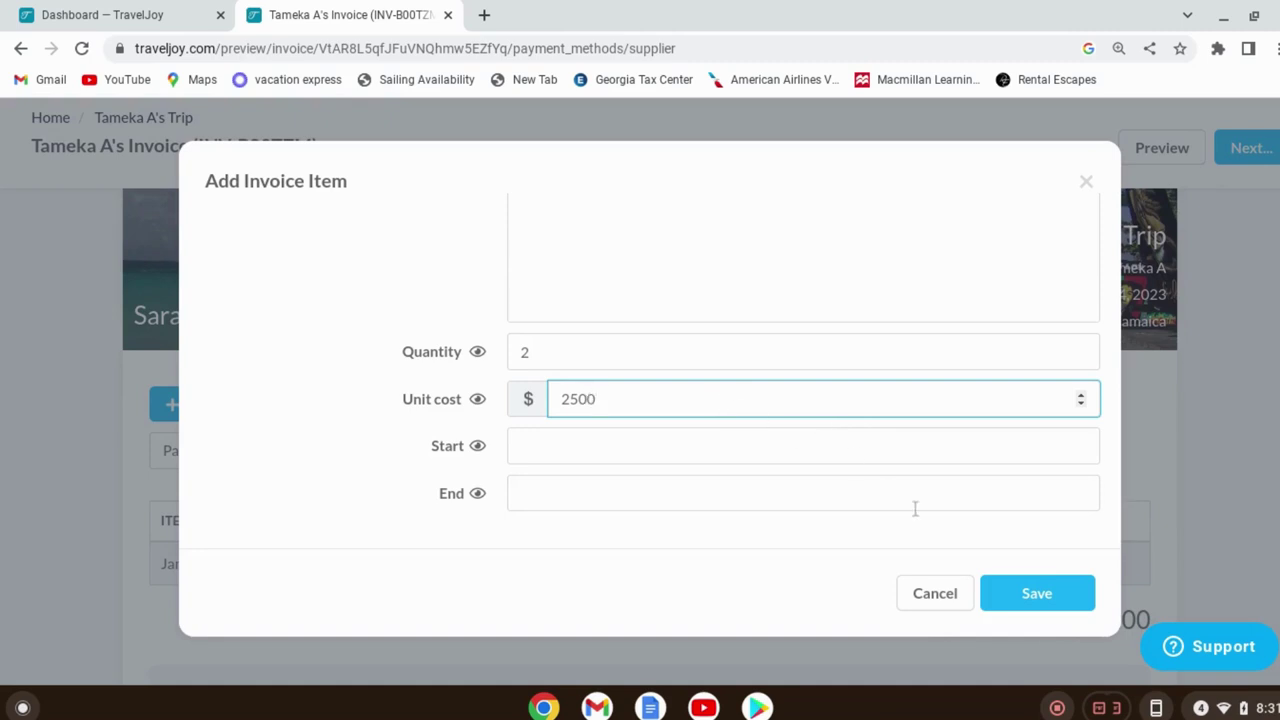
click(1030, 593)
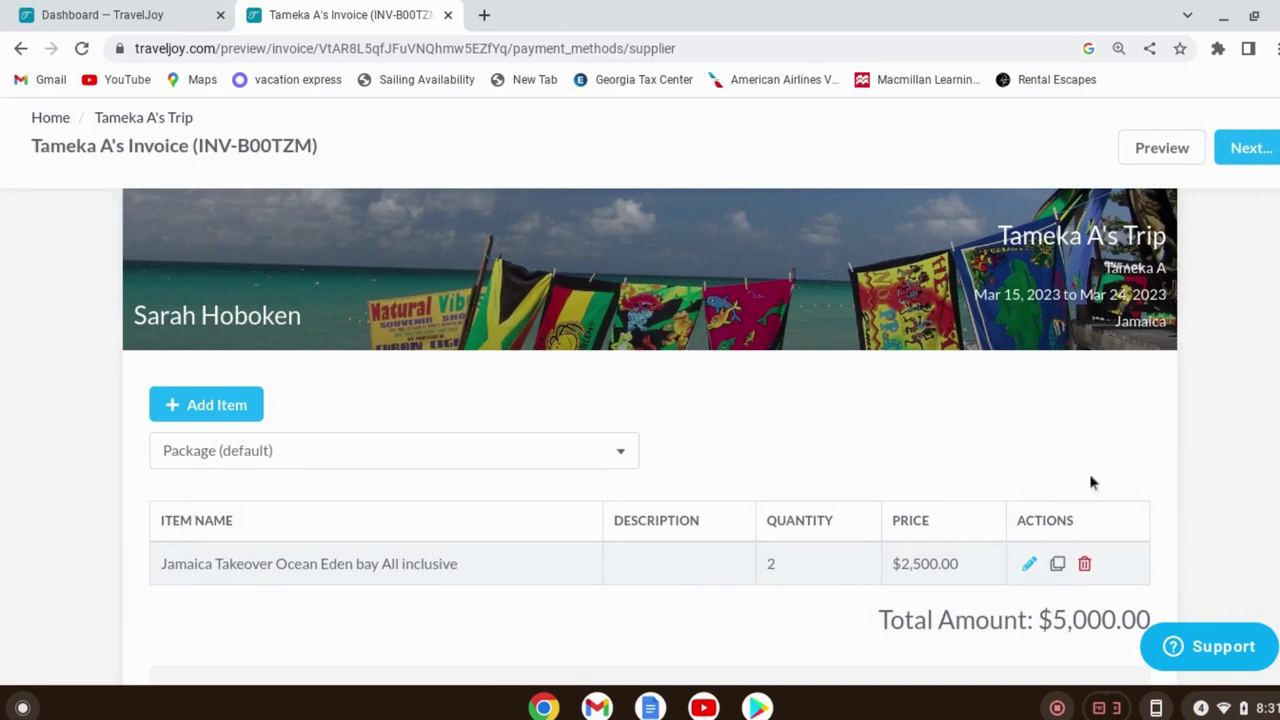
scroll(866, 508, down, 5)
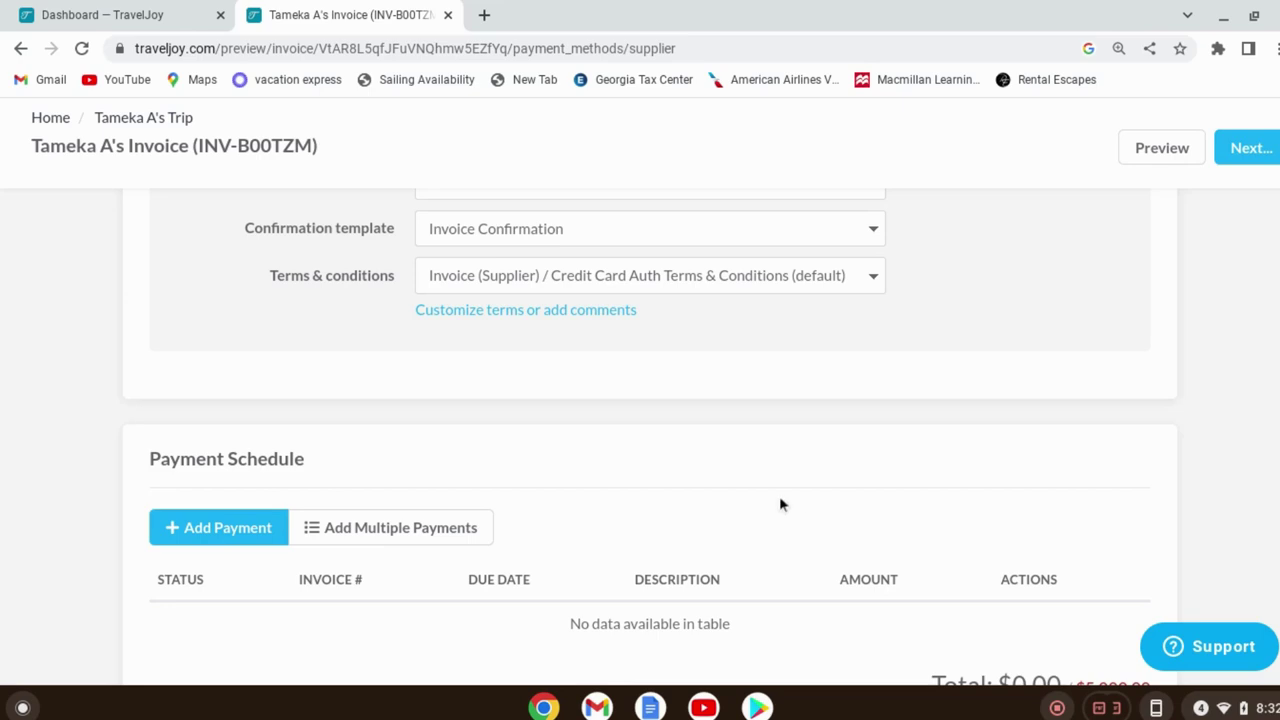
scroll(623, 481, down, 3)
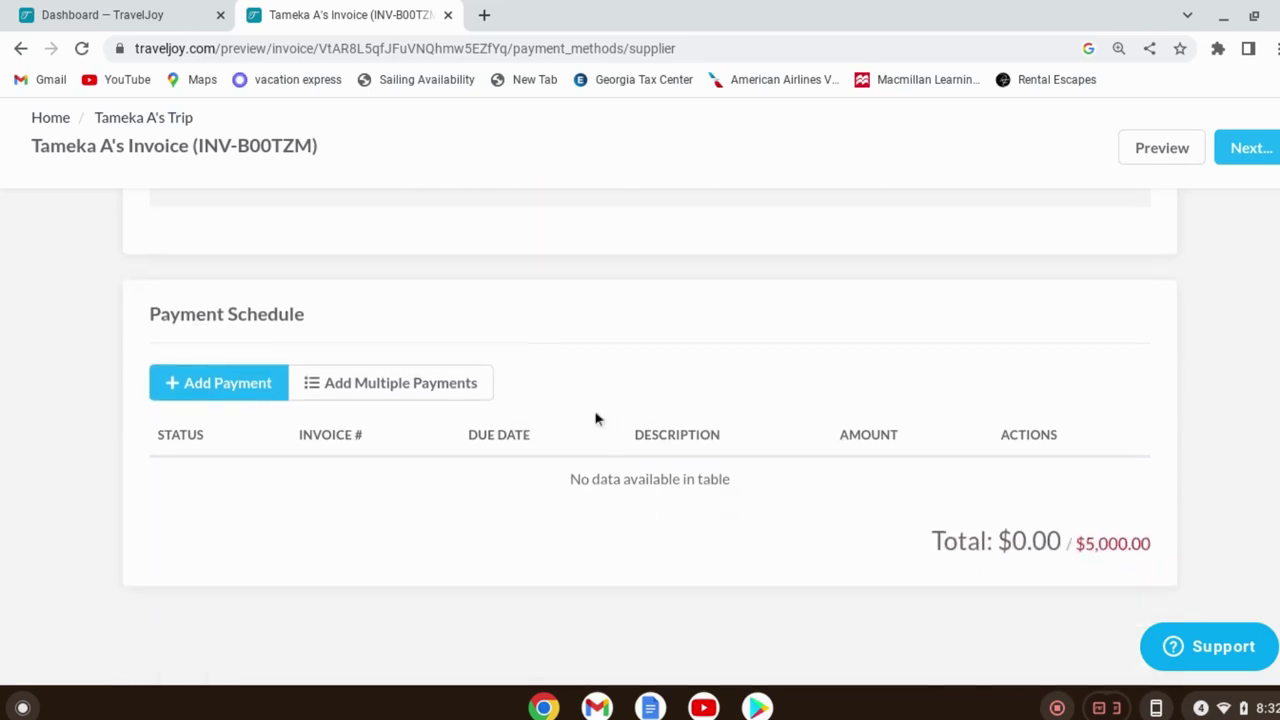
Add an $800.00 payment described as 'deposit for 2' to the payment schedule
click(234, 389)
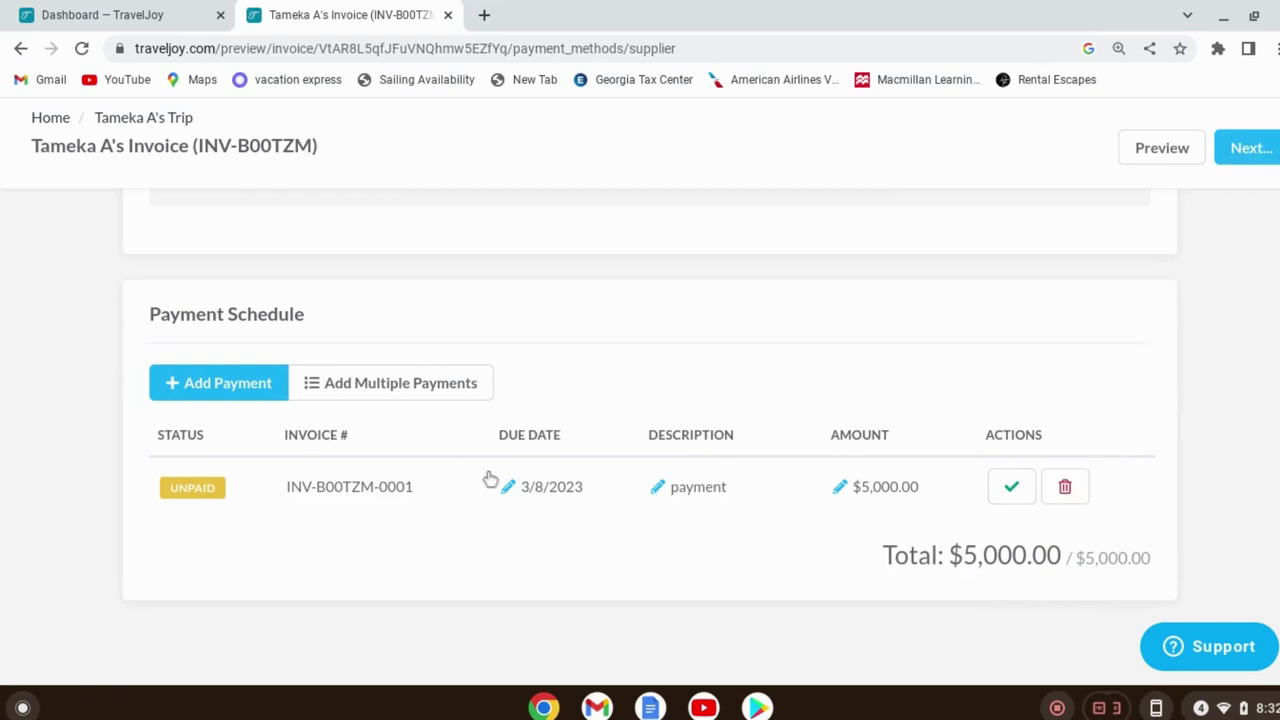
click(666, 486)
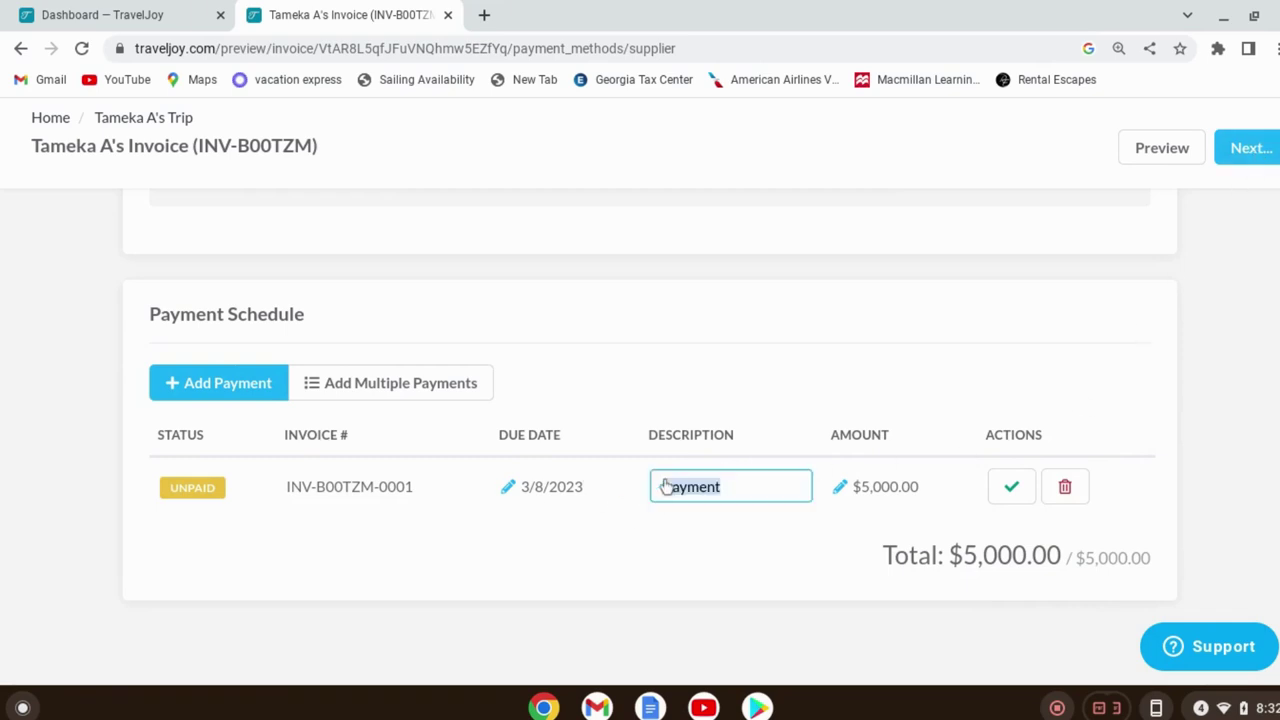
text(S)
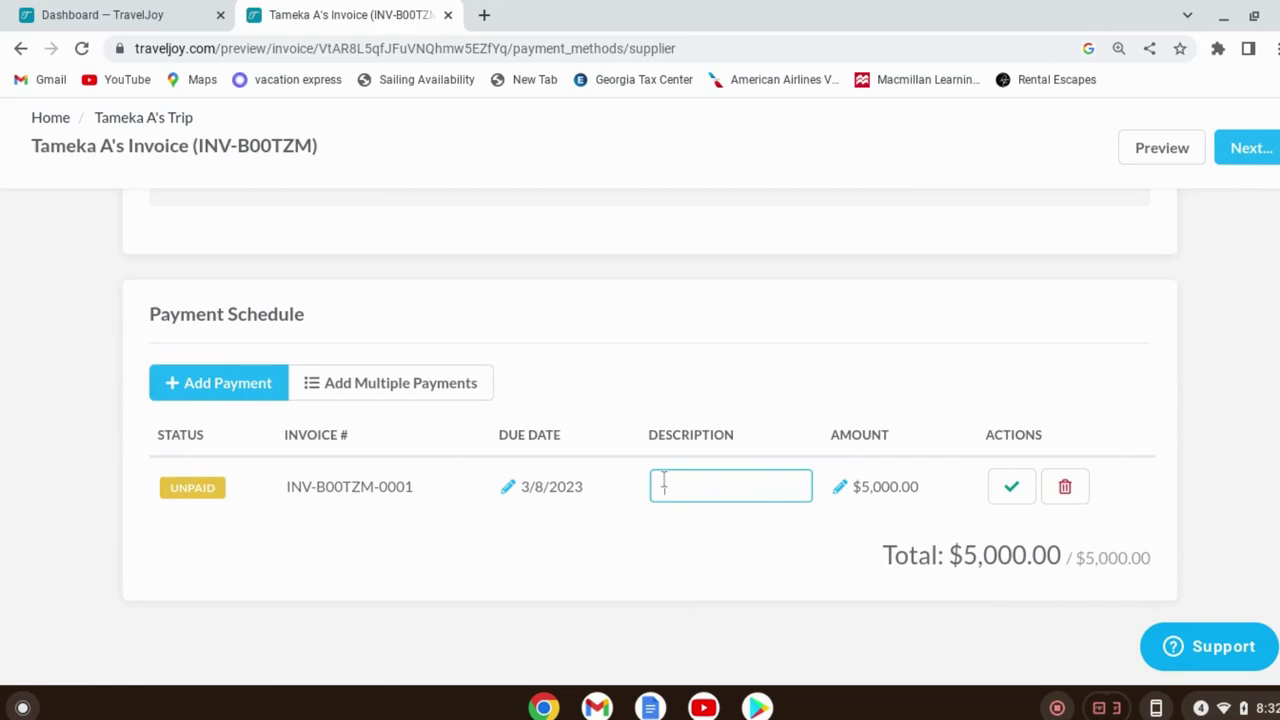
text(deposit for 2)
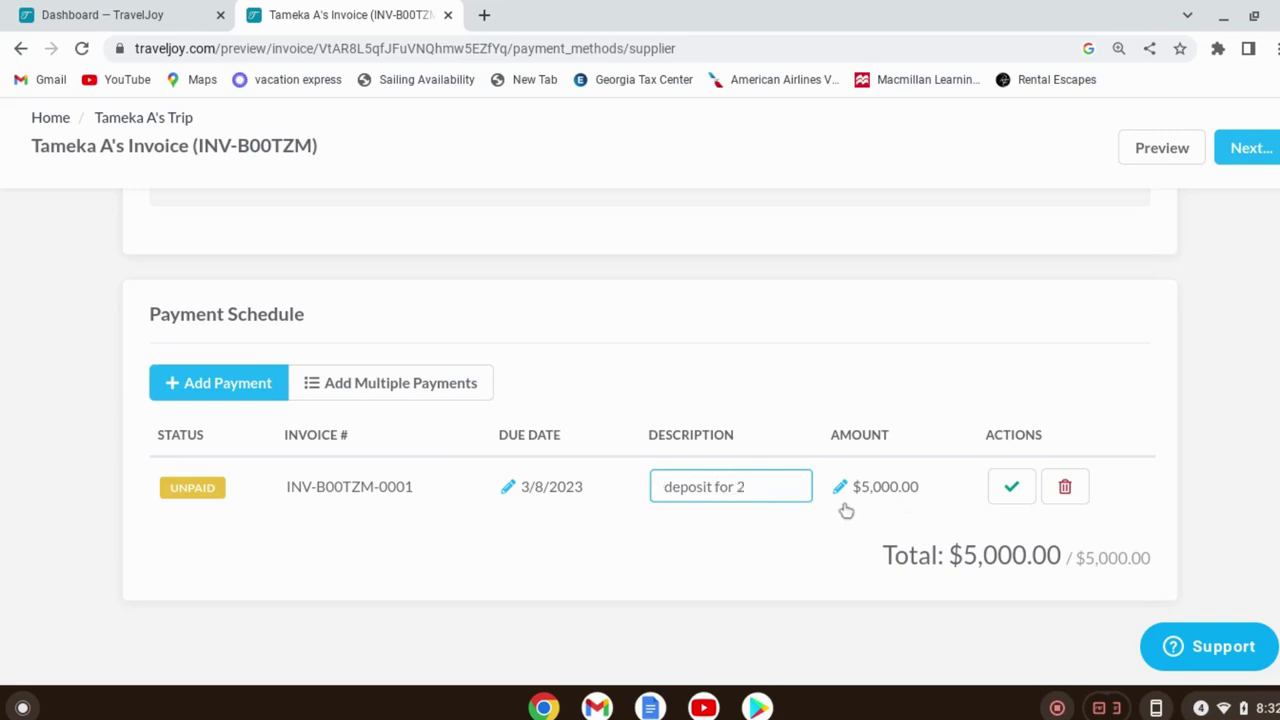
double_click(840, 486)
click(872, 486)
double_click(888, 474)
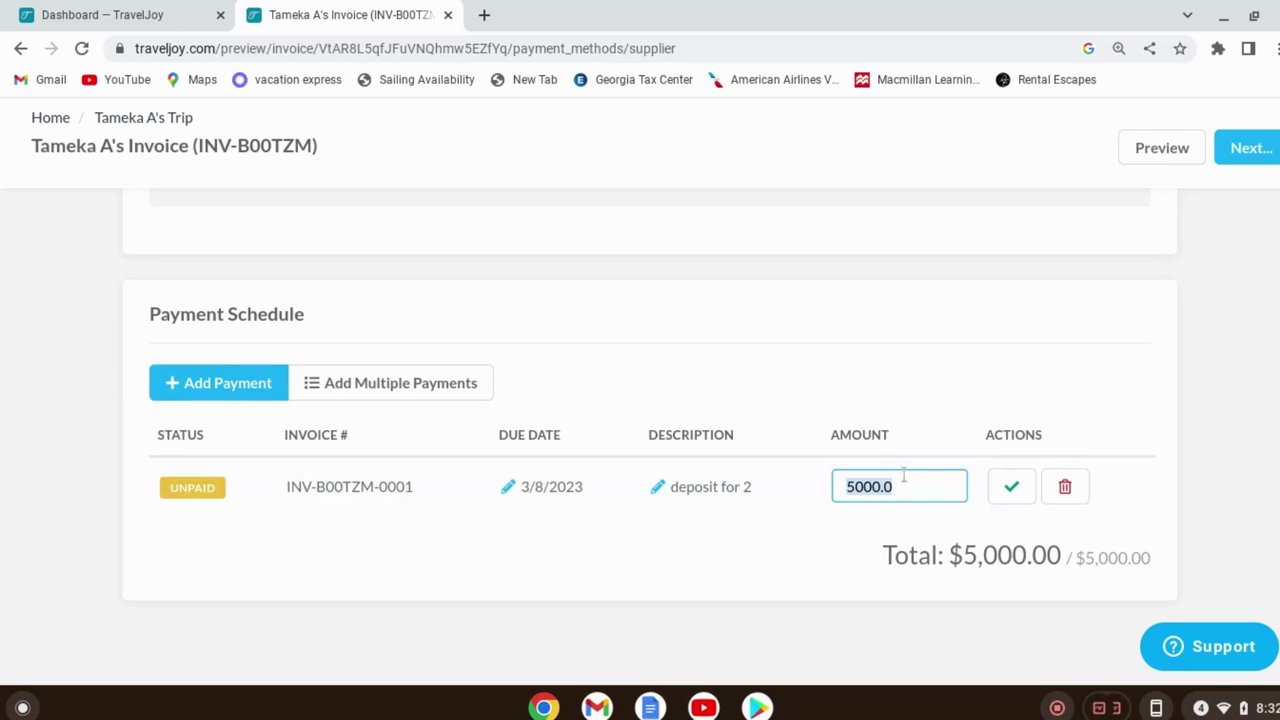
text(800)
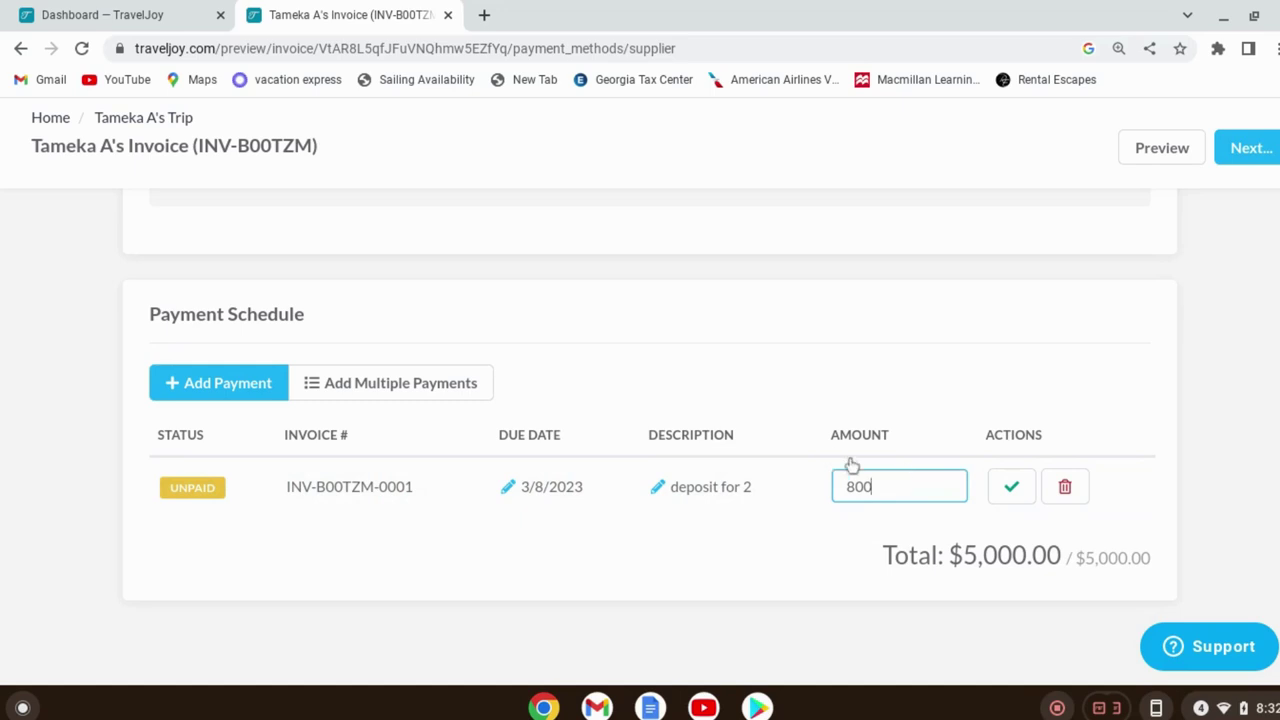
click(842, 522)
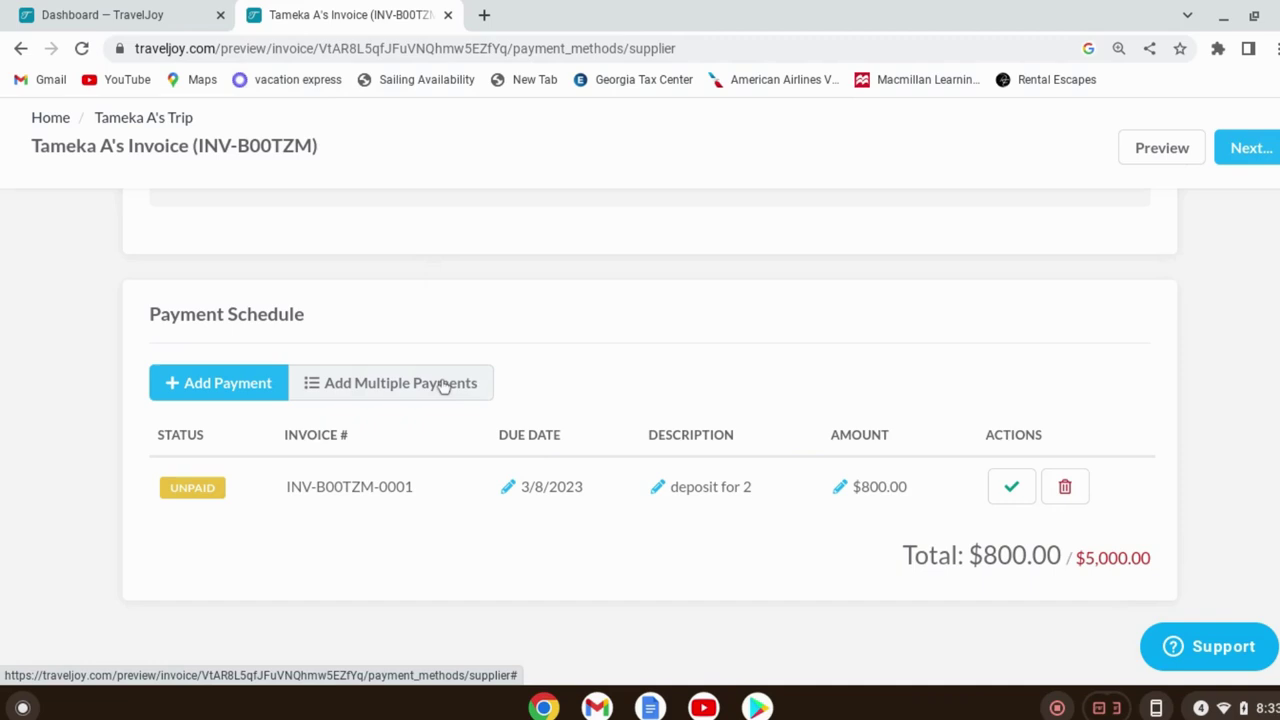
click(443, 386)
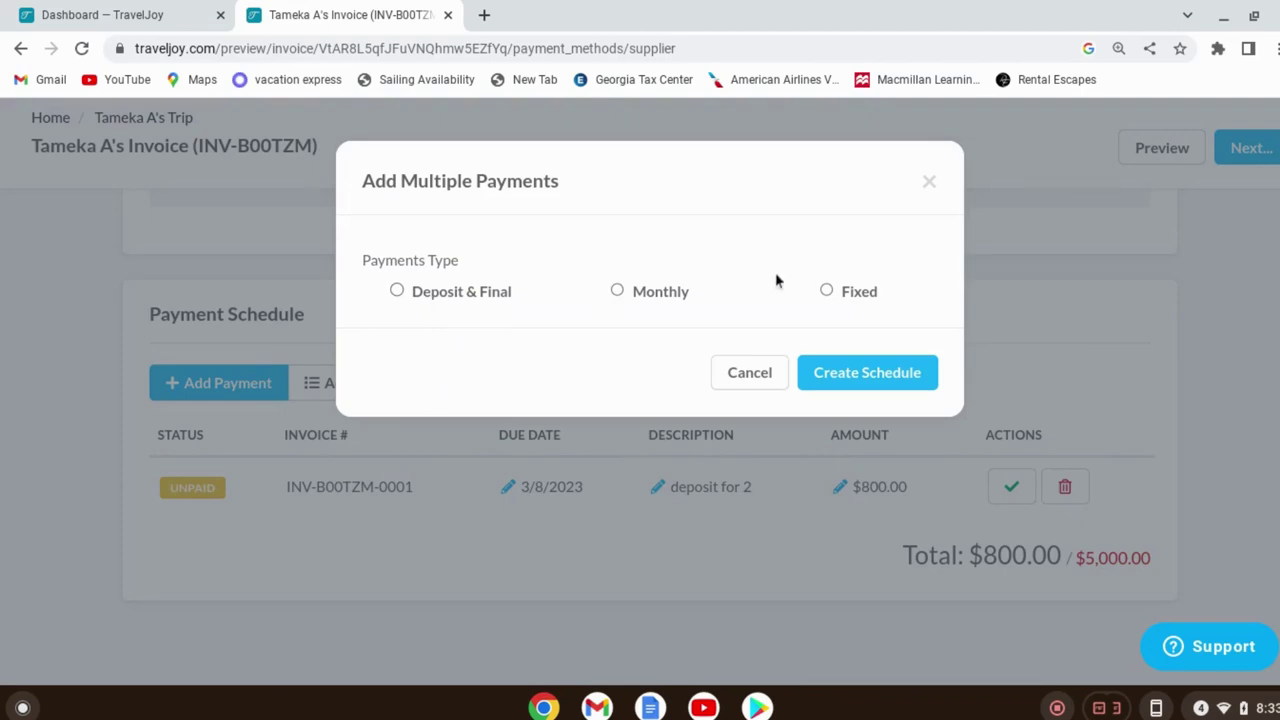
Try the Deposit & Final and Monthly payment types, then settle on Fixed
click(461, 291)
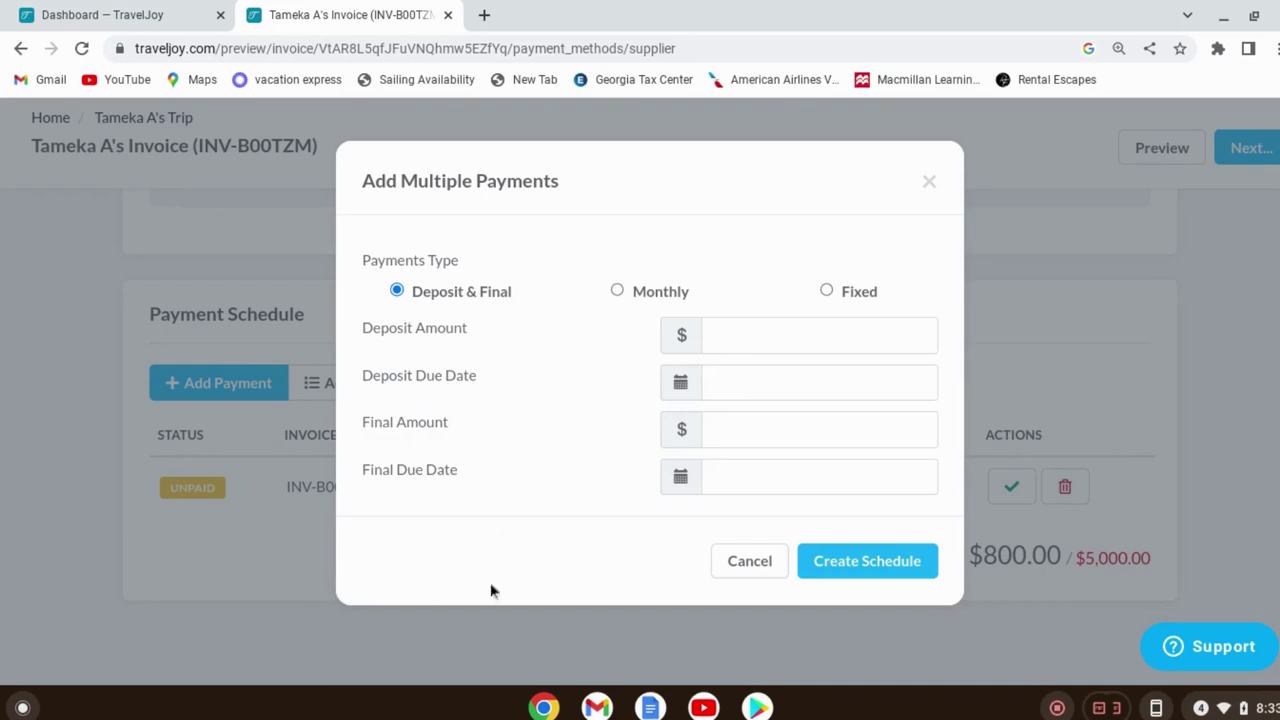
click(617, 291)
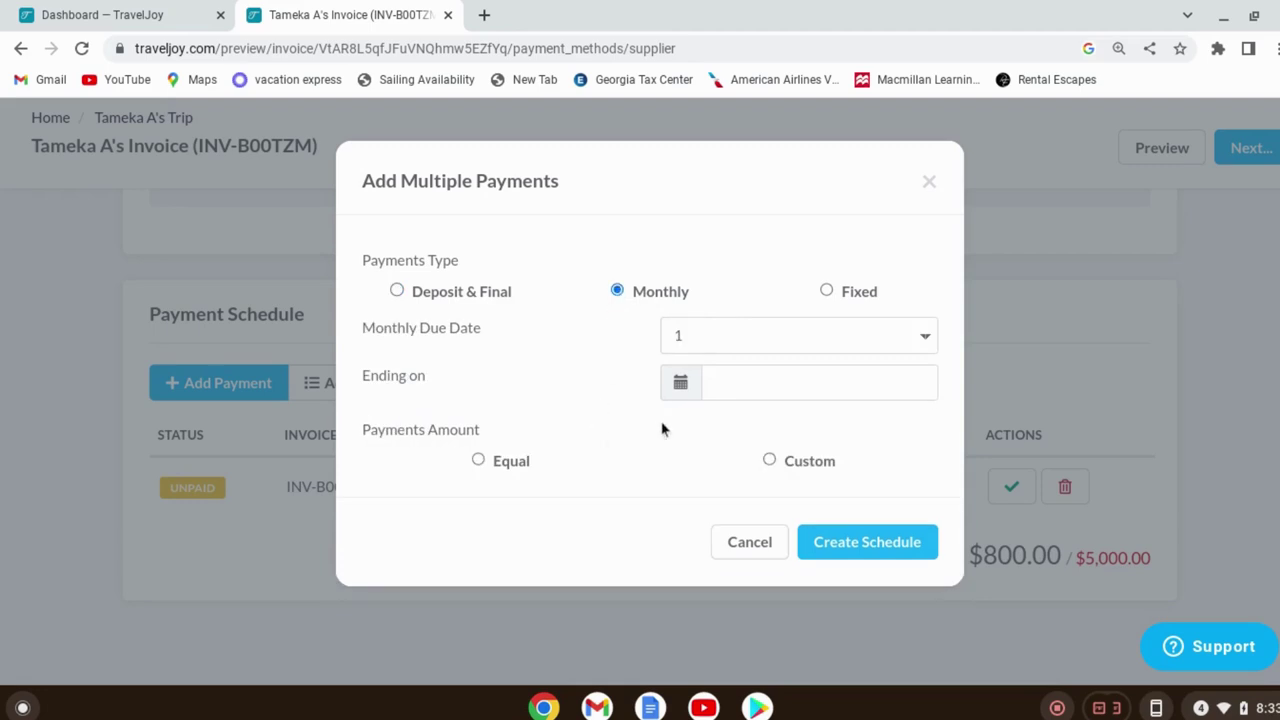
click(765, 340)
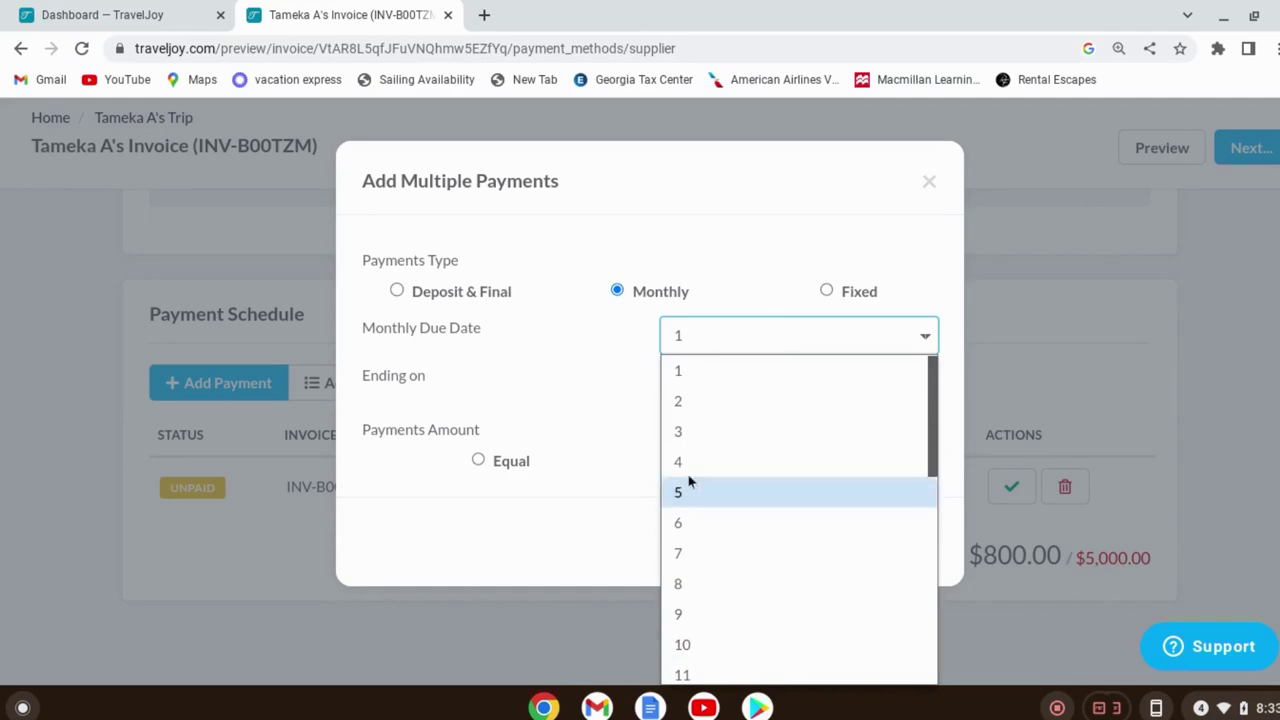
click(587, 361)
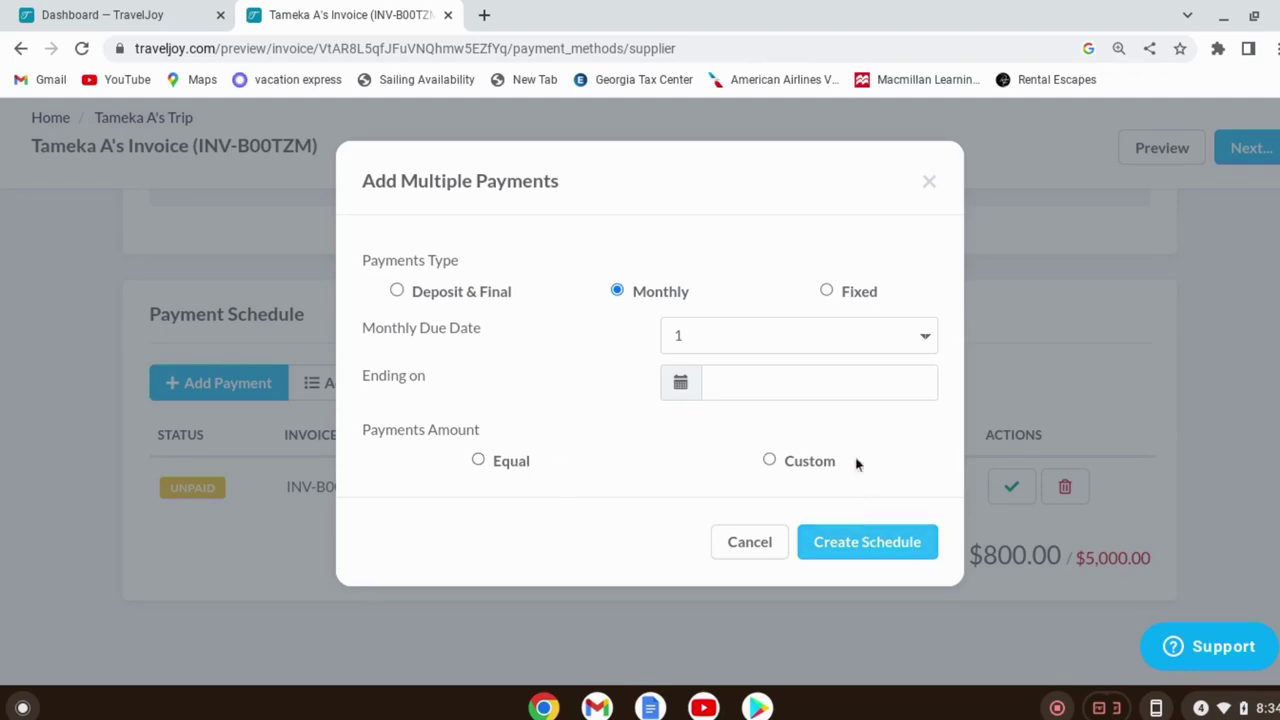
click(826, 292)
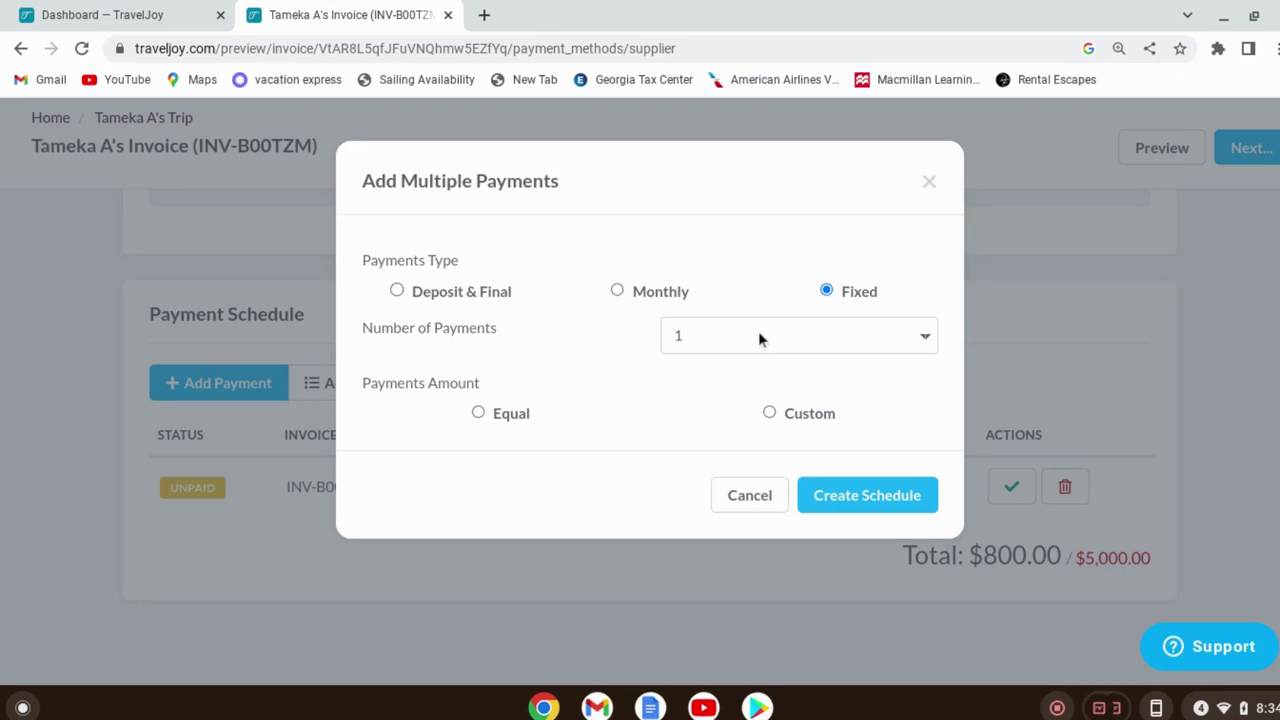
Generate 15 equal fixed payments of $280.00 after the deposit
click(758, 335)
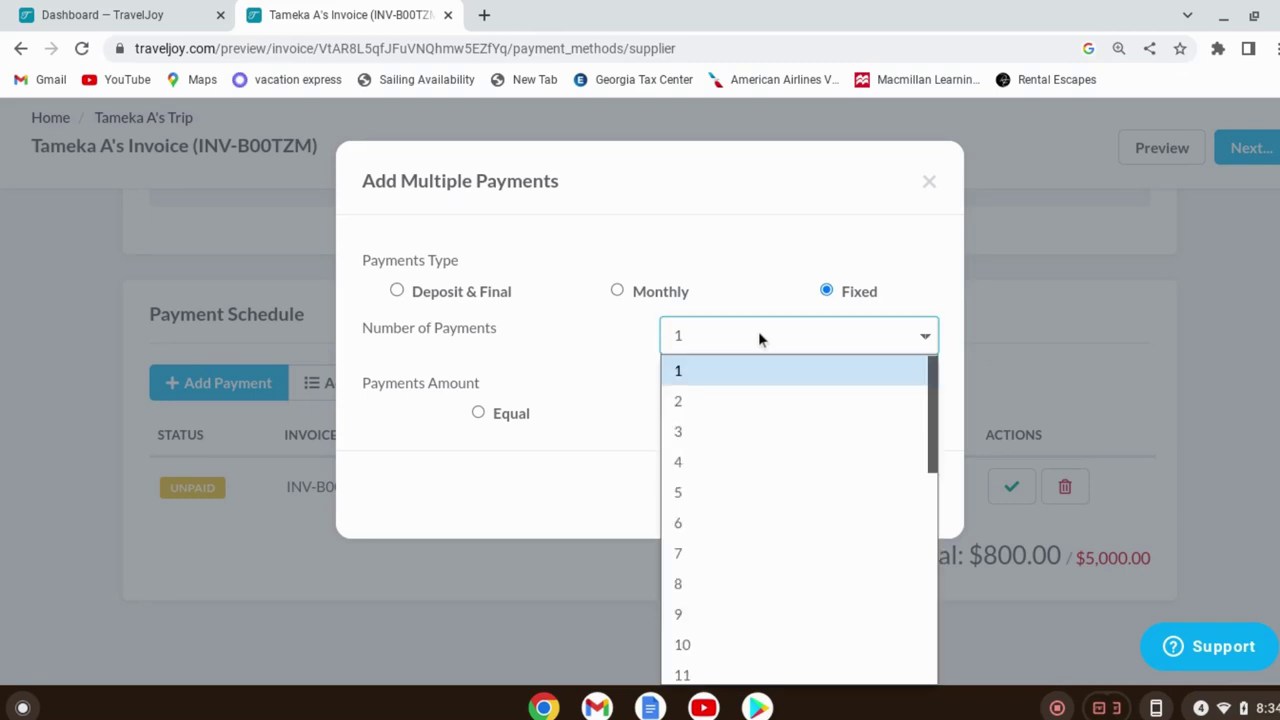
scroll(815, 585, down, 3)
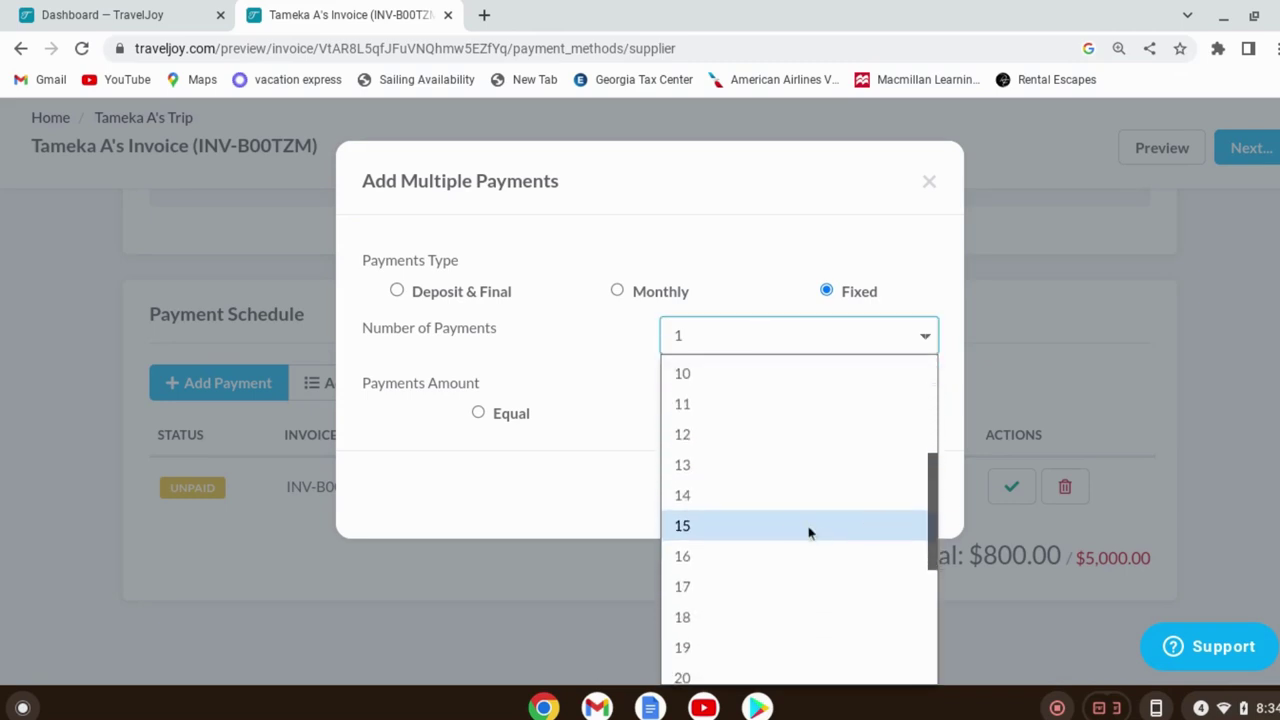
click(775, 527)
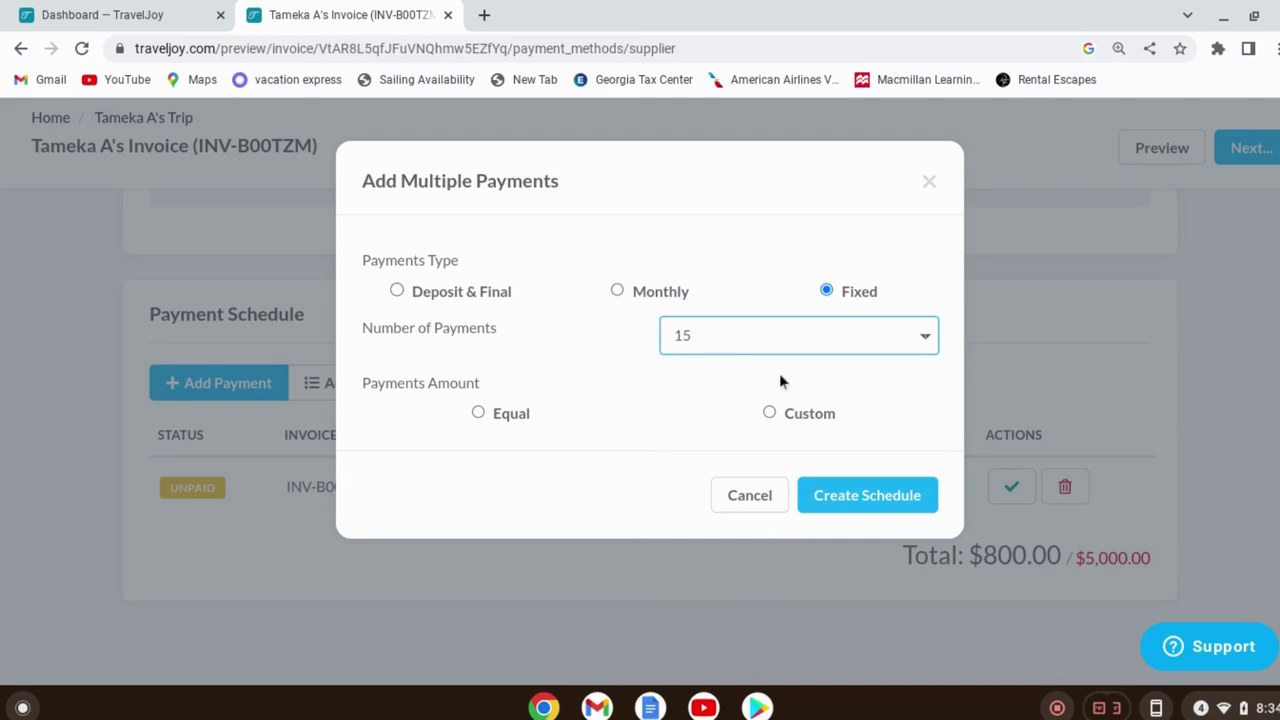
click(479, 415)
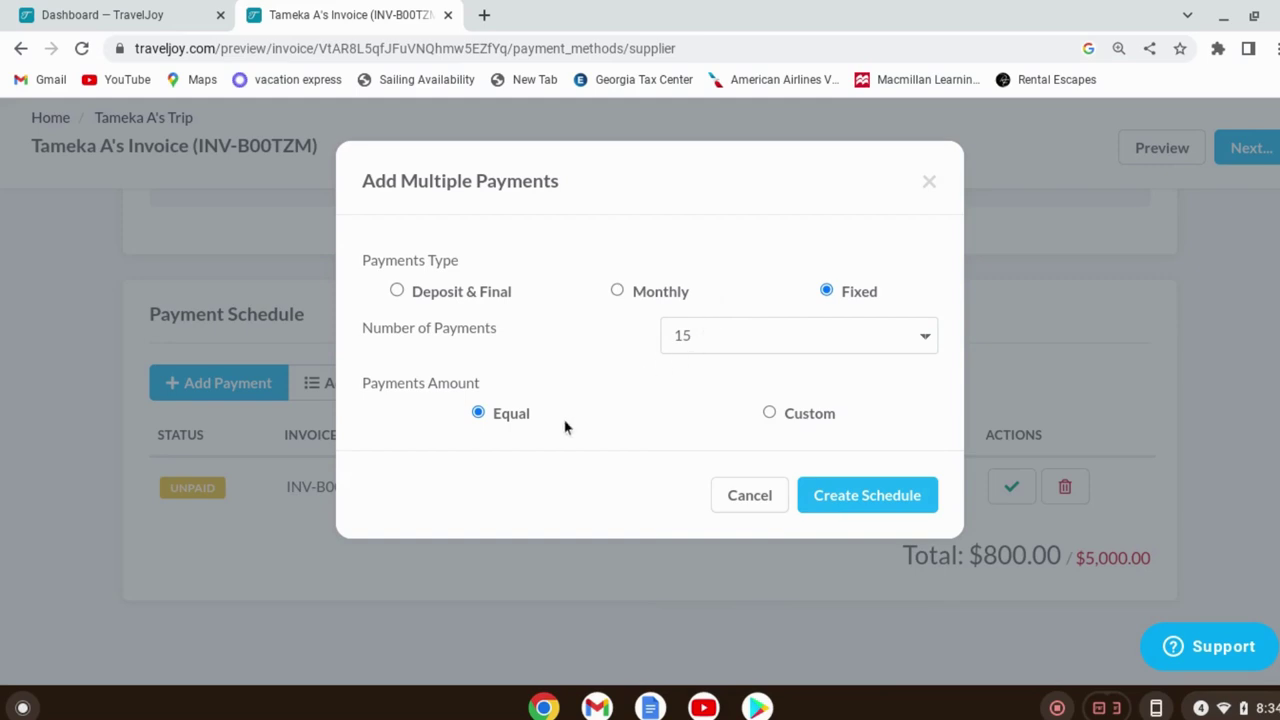
click(896, 502)
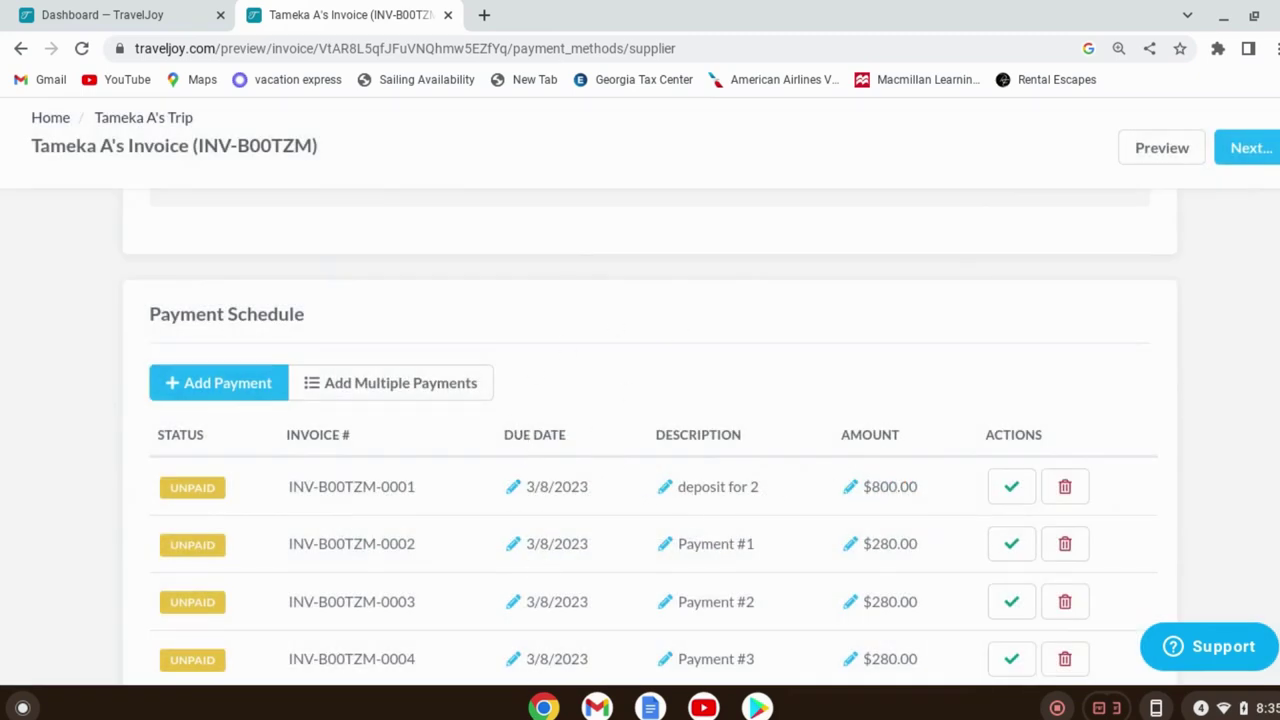
Make Payments #1, #2 and #3 due on 3/17, 3/24 and 3/31/2023
scroll(605, 577, down, 1)
scroll(605, 577, down, 6)
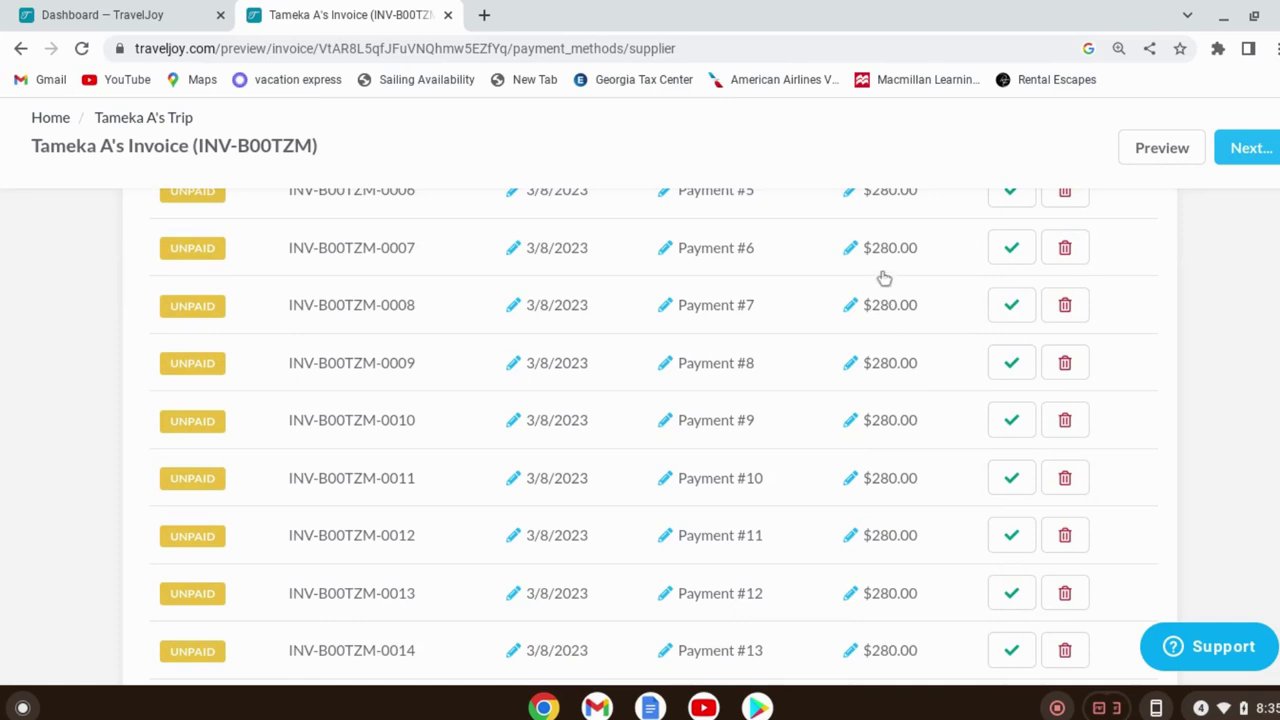
scroll(884, 281, up, 5)
scroll(885, 279, up, 1)
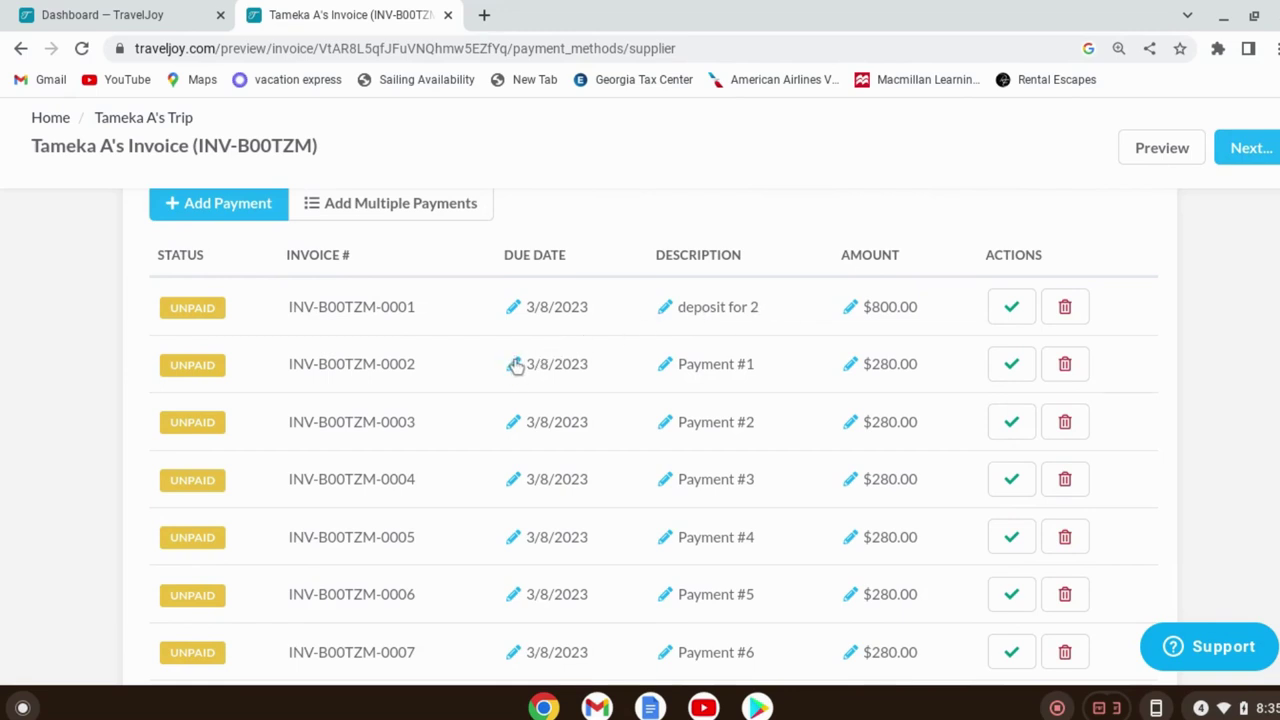
click(515, 365)
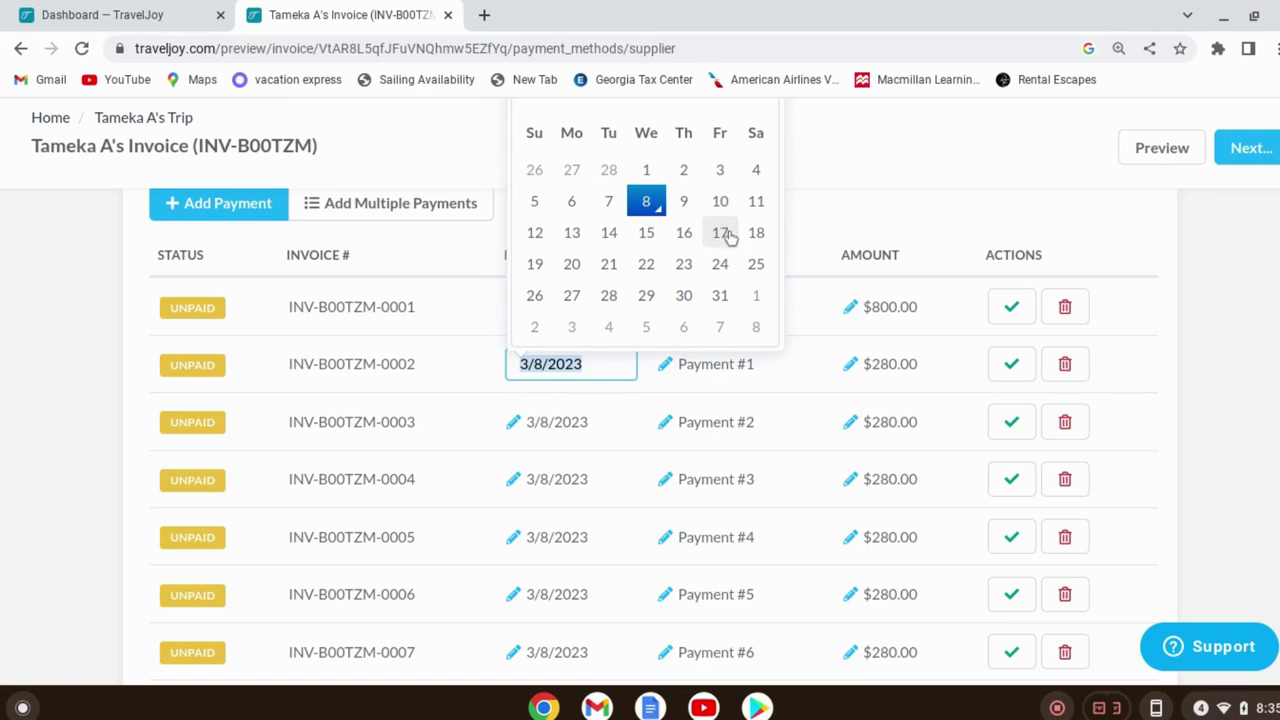
click(727, 240)
click(518, 425)
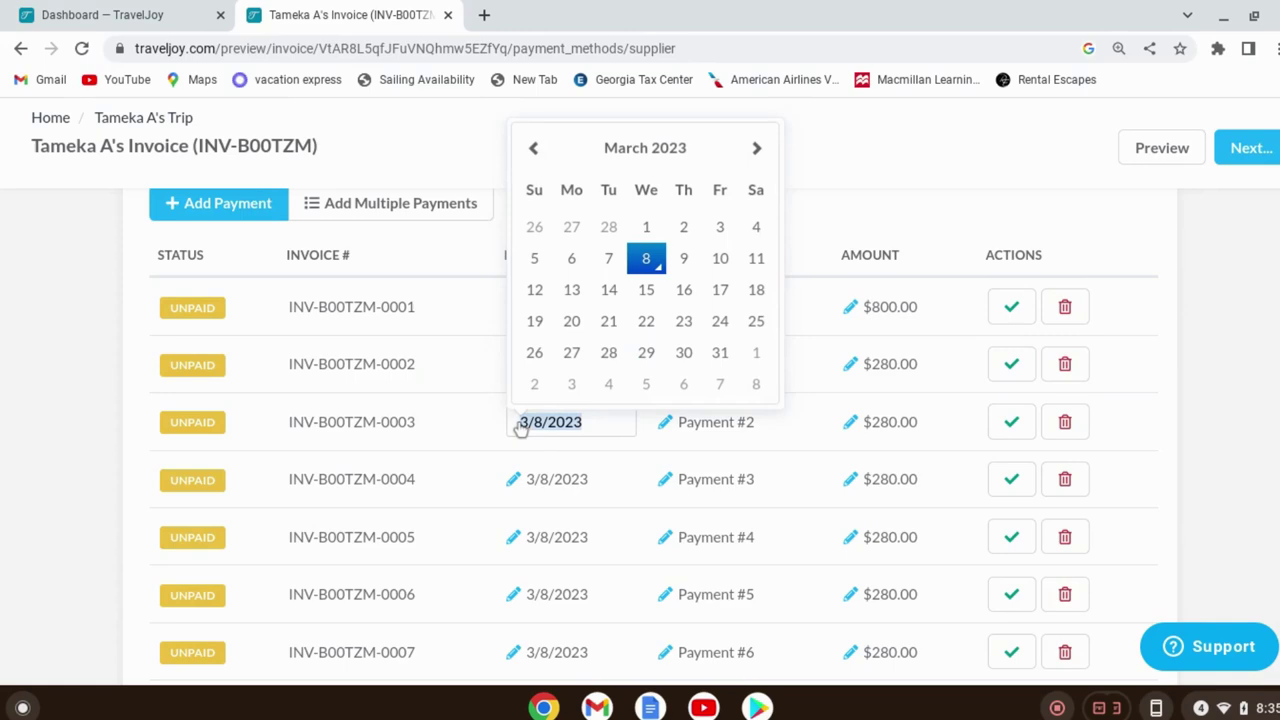
click(721, 330)
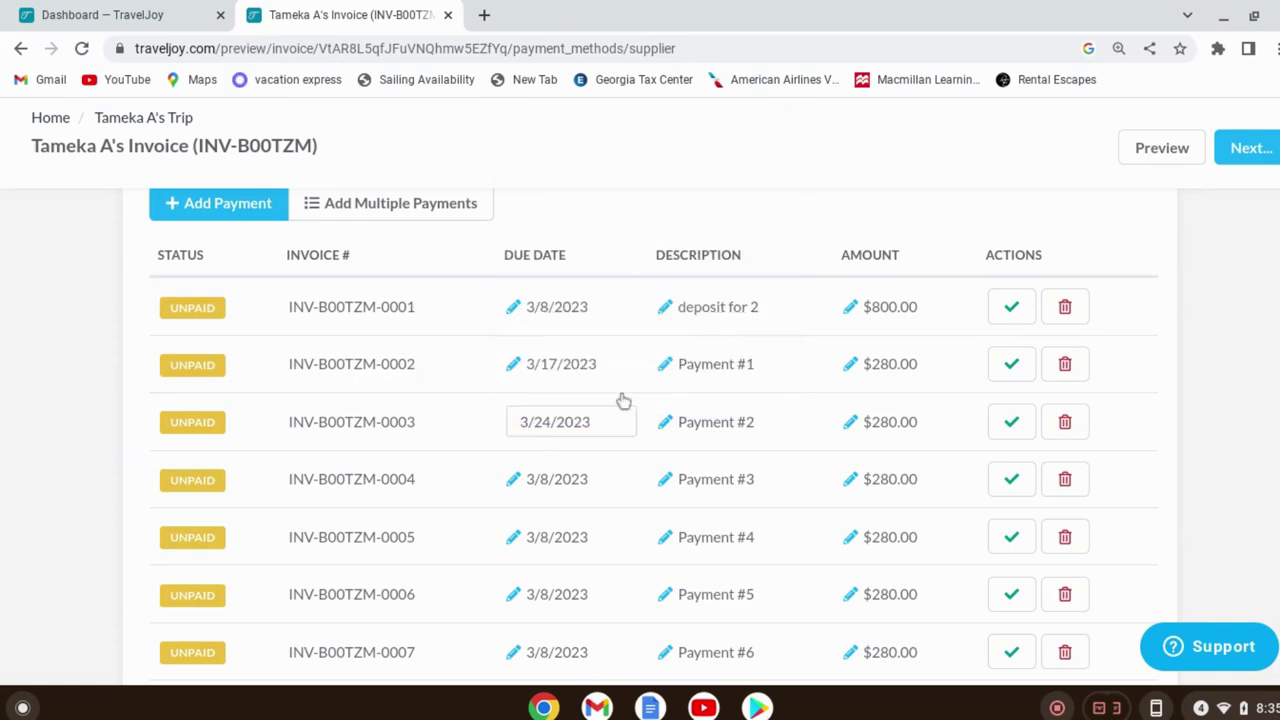
click(521, 483)
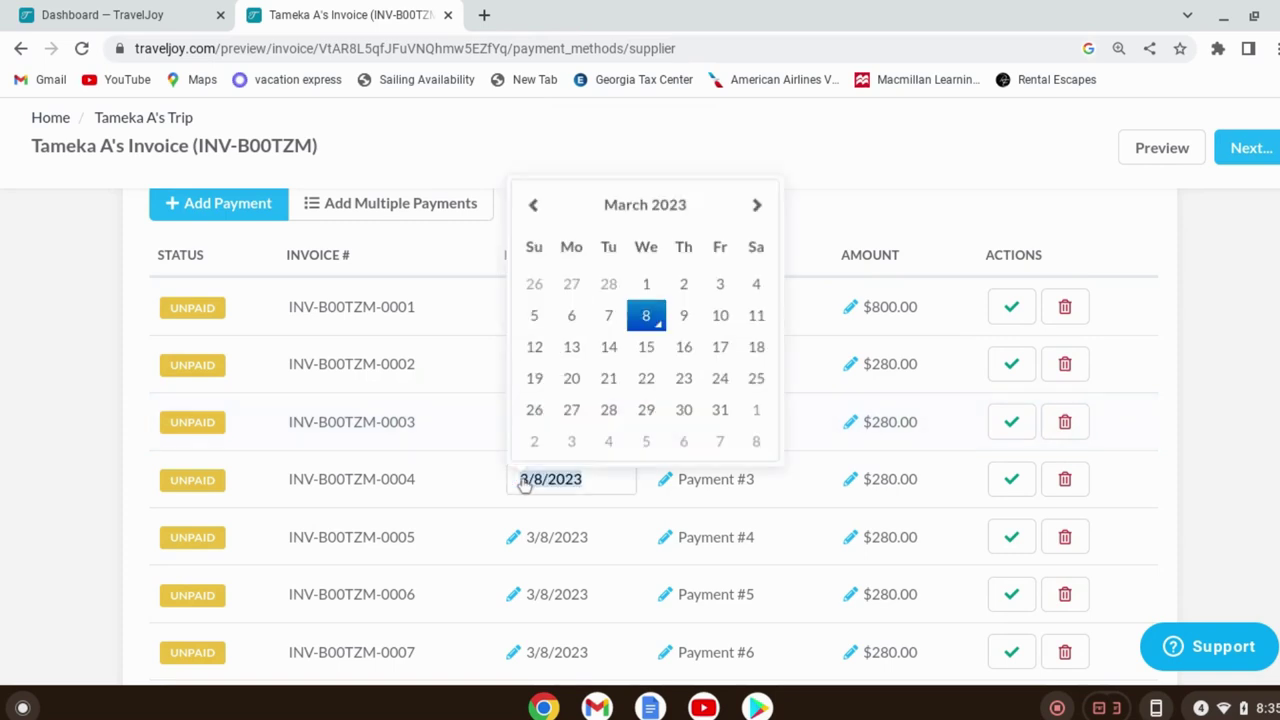
click(719, 411)
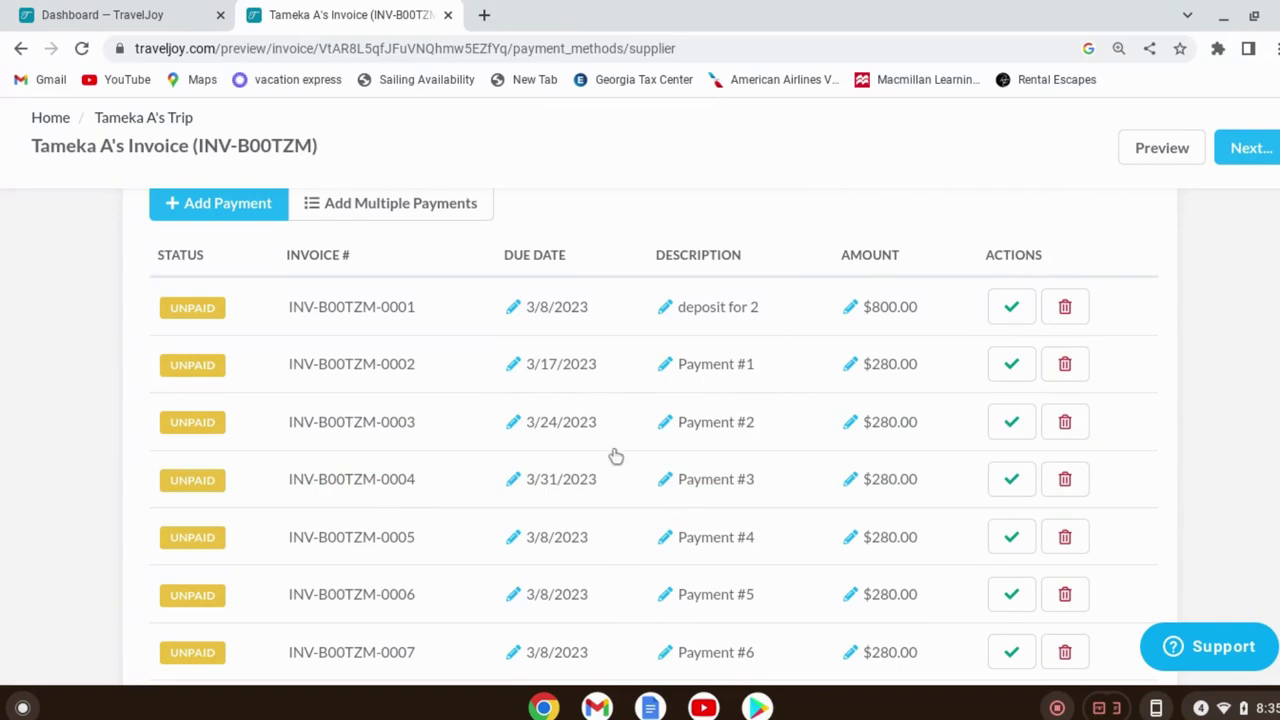
scroll(623, 456, down, 7)
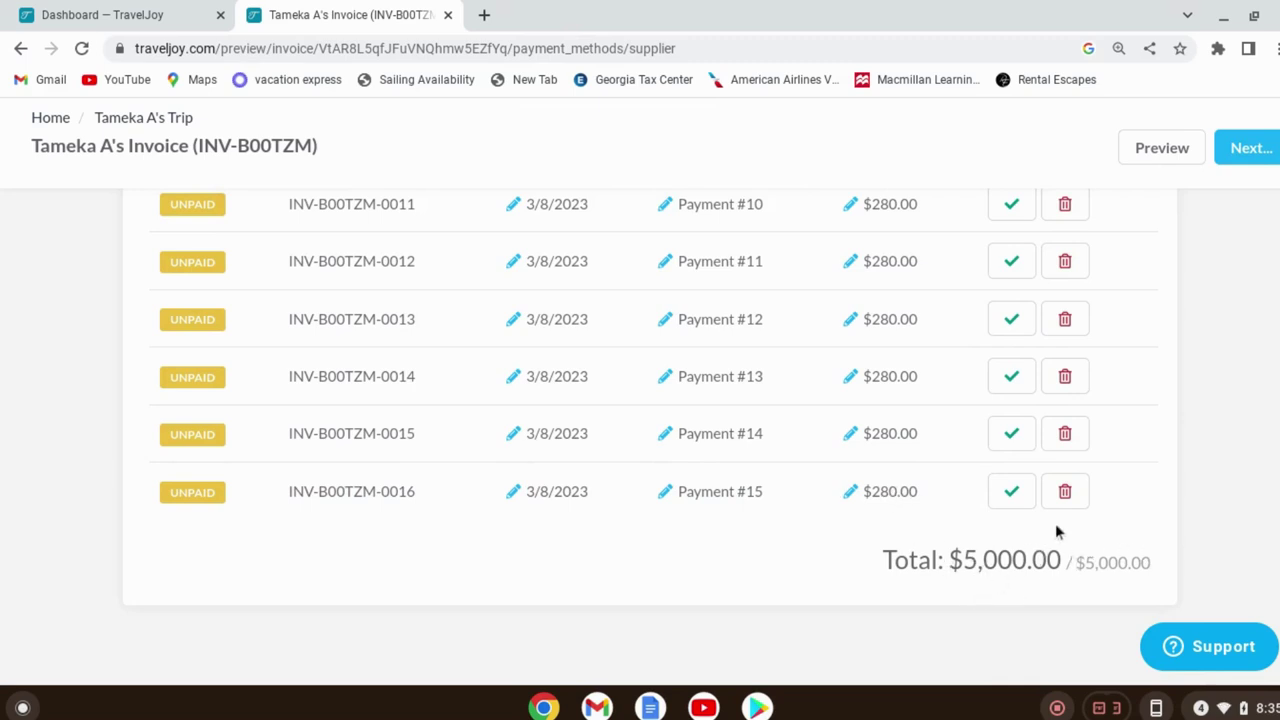
click(851, 497)
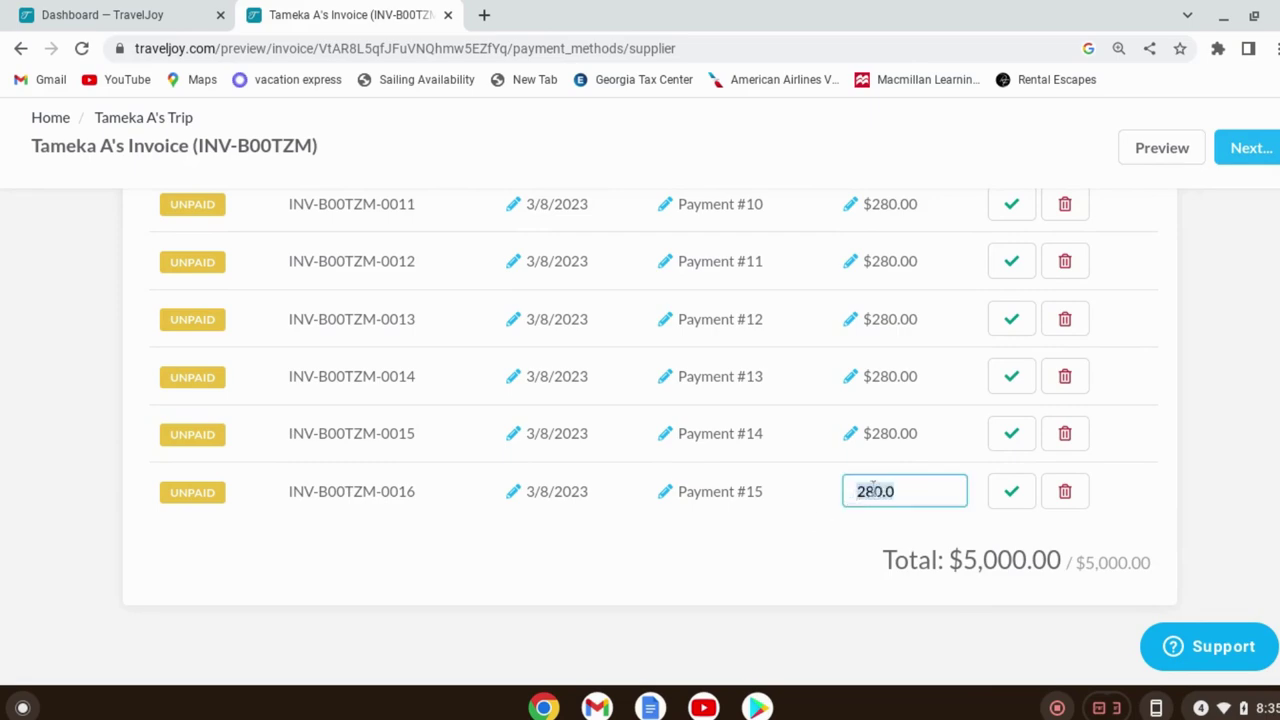
click(904, 490)
text(3)
click(861, 543)
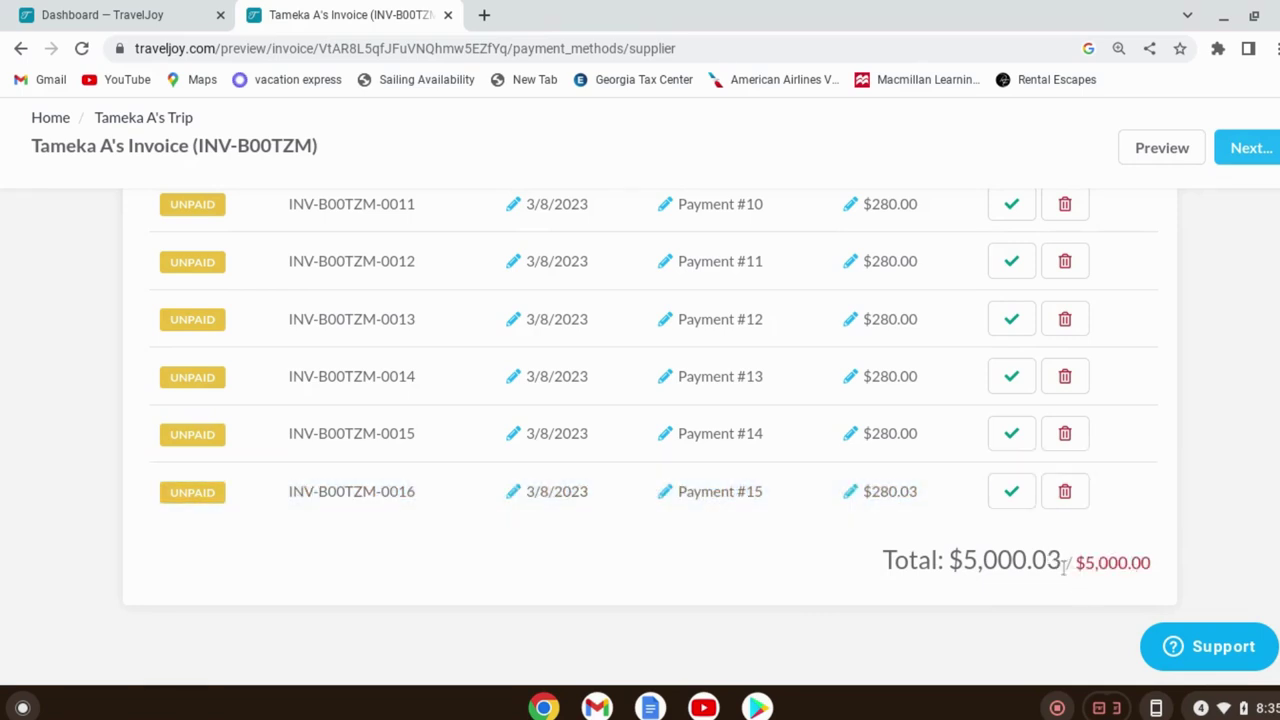
click(890, 492)
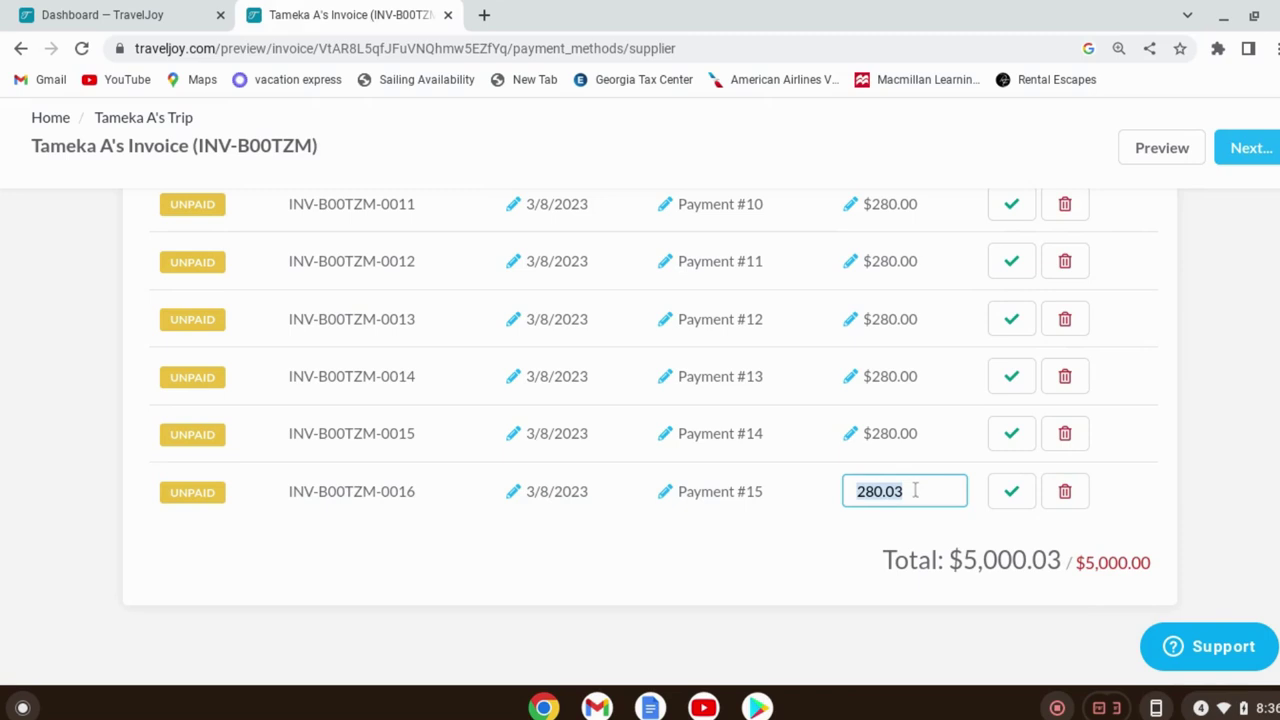
text(28)
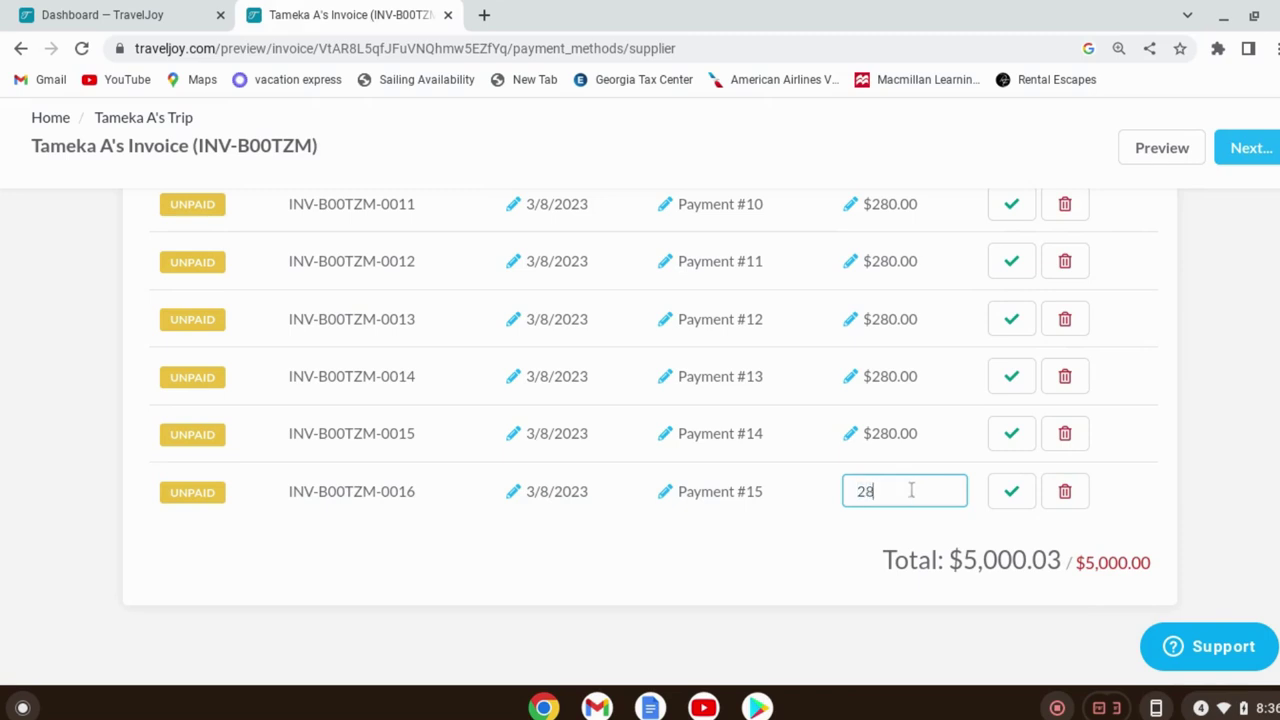
text(0)
click(785, 579)
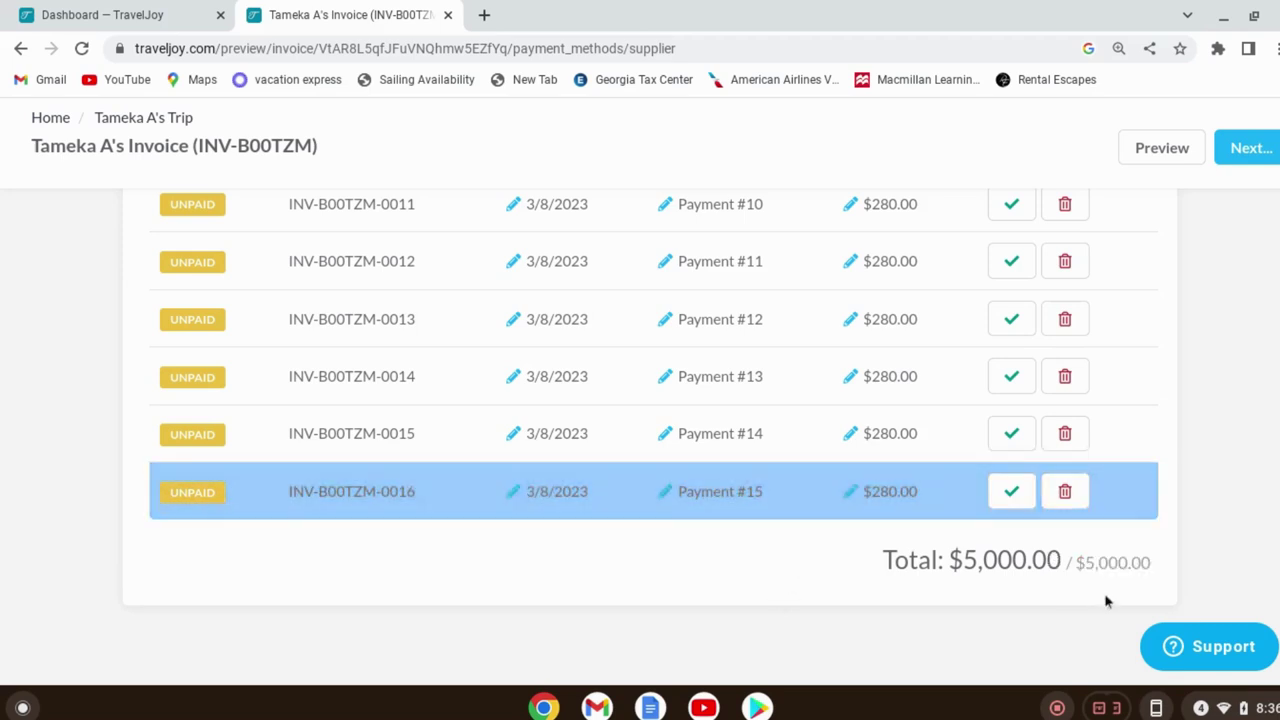
scroll(1245, 430, up, 10)
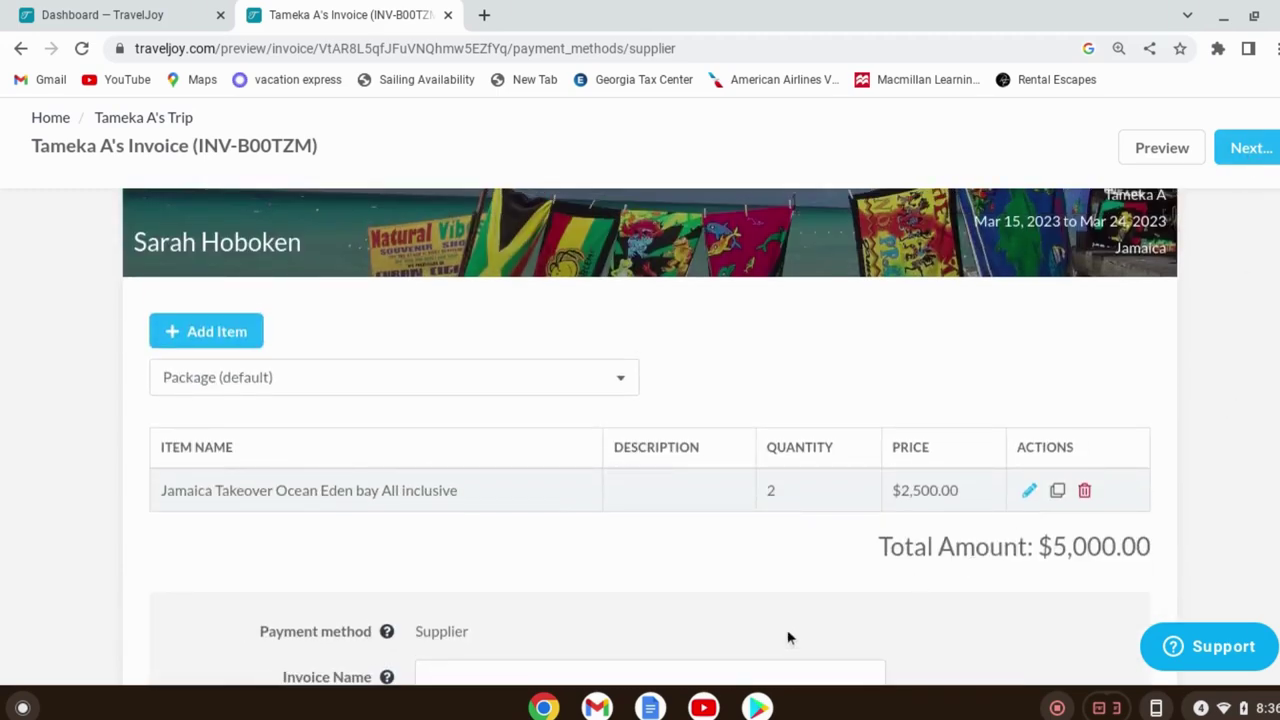
Review the $5,000.00 invoice and bring up the Next... saving options
scroll(750, 494, down, 4)
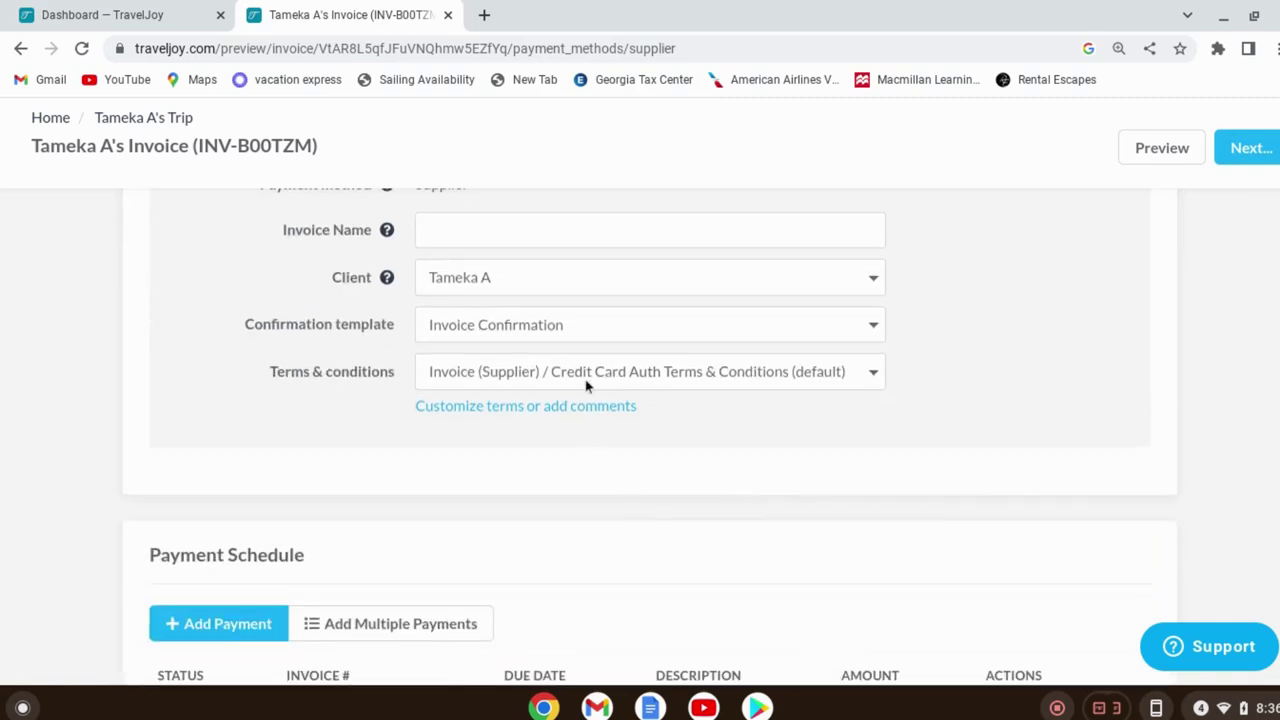
scroll(618, 326, up, 1)
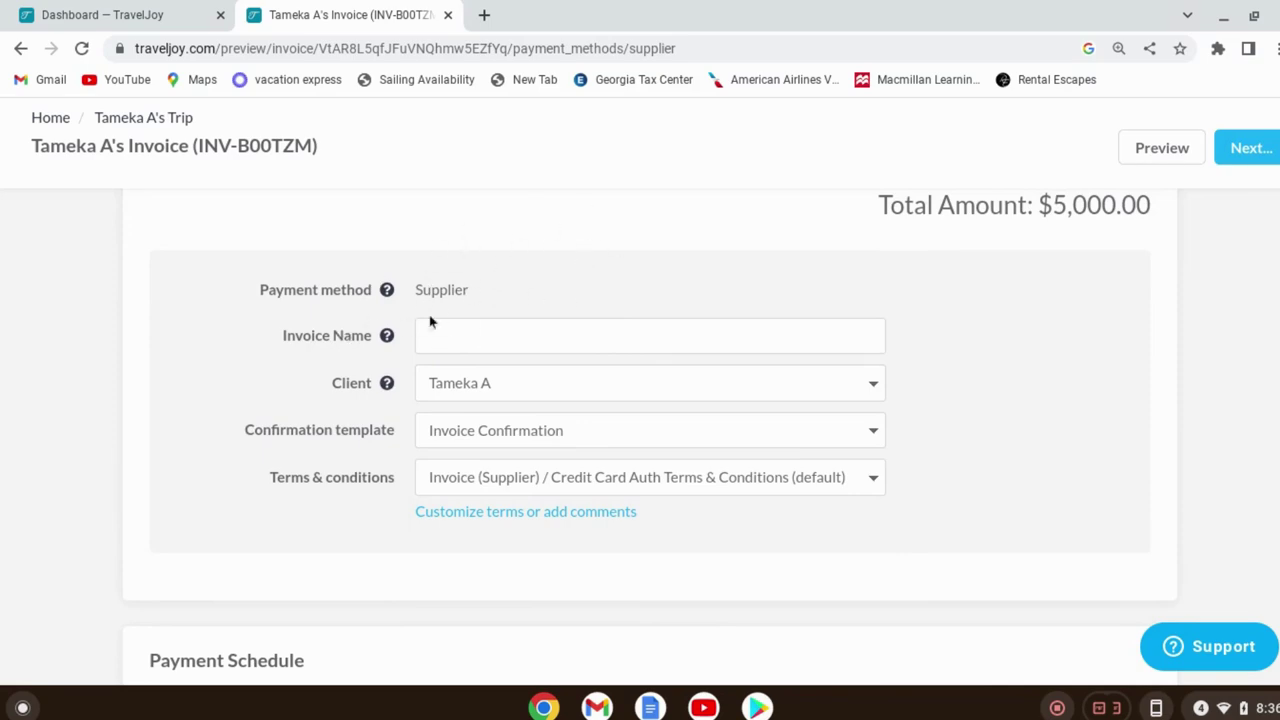
scroll(1009, 472, down, 1)
scroll(1009, 472, down, 4)
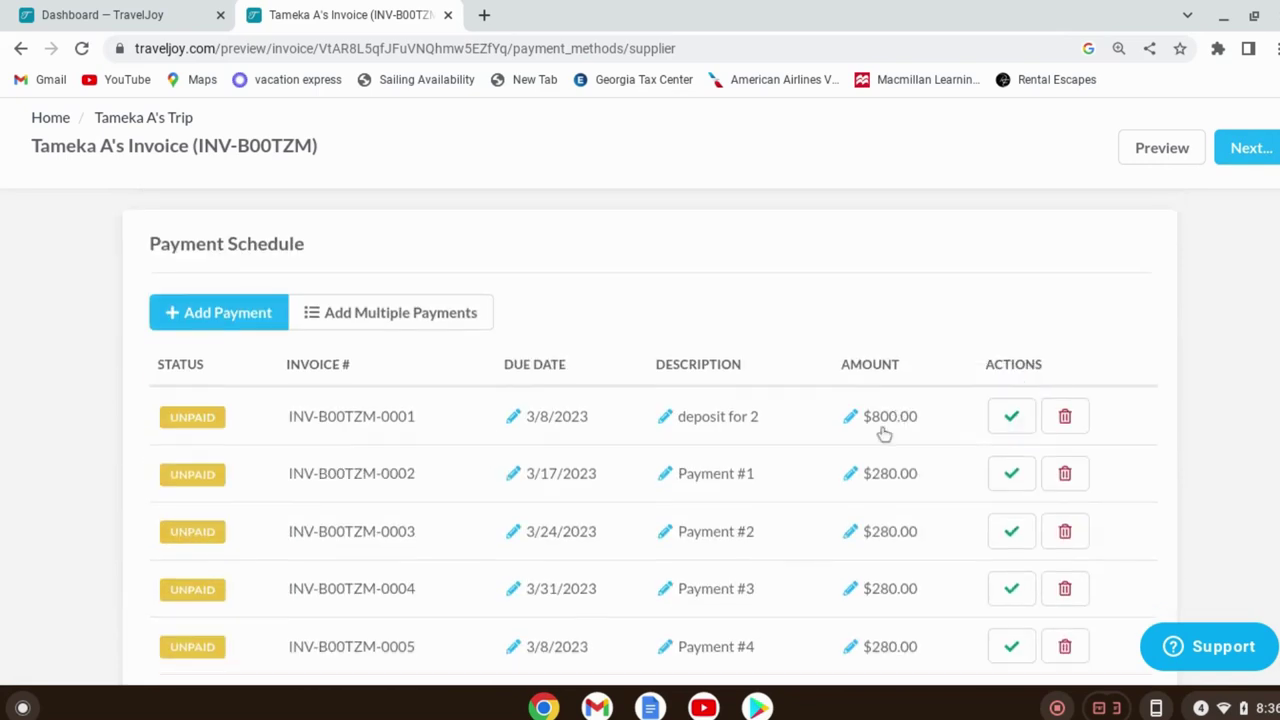
scroll(879, 338, up, 1)
scroll(879, 338, up, 2)
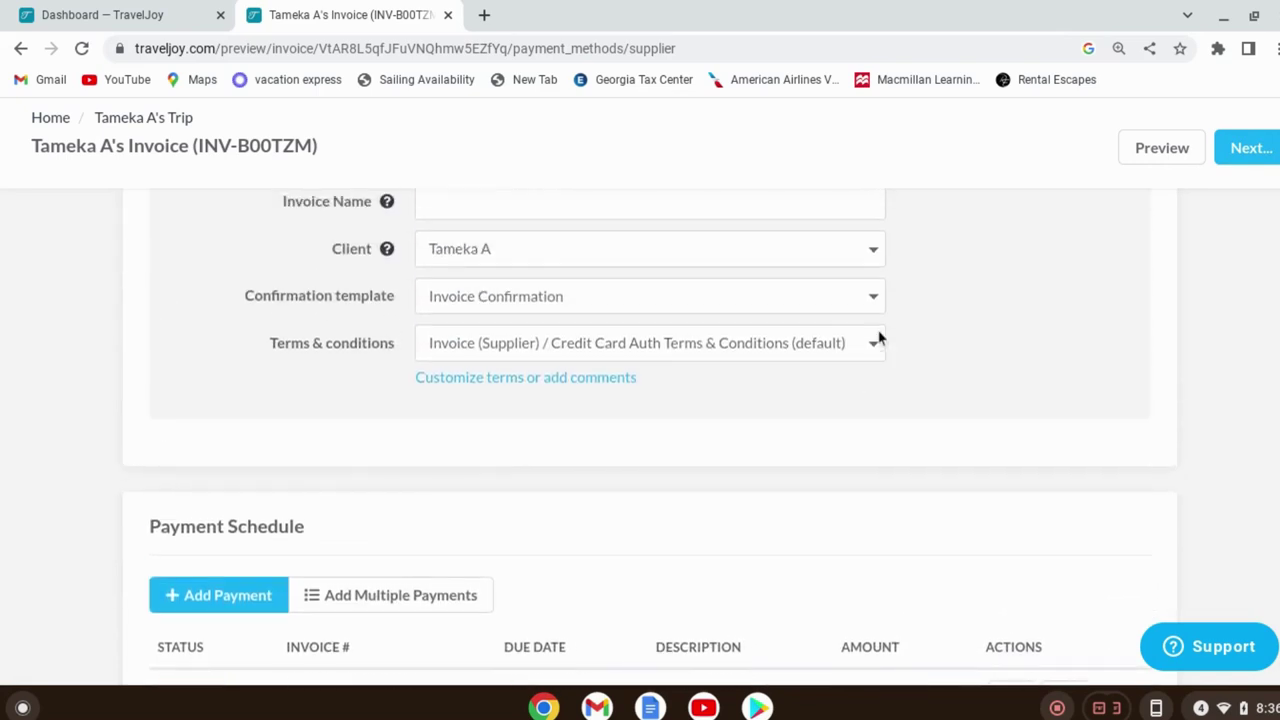
scroll(549, 312, up, 3)
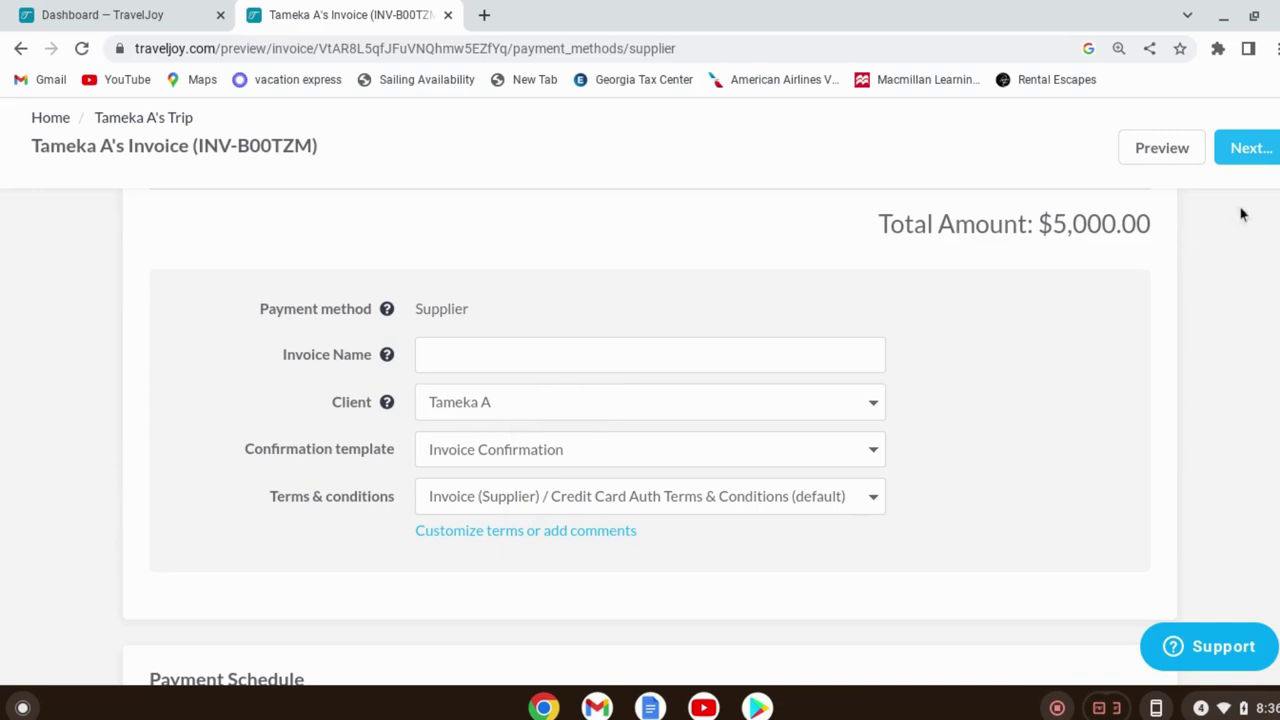
click(1240, 148)
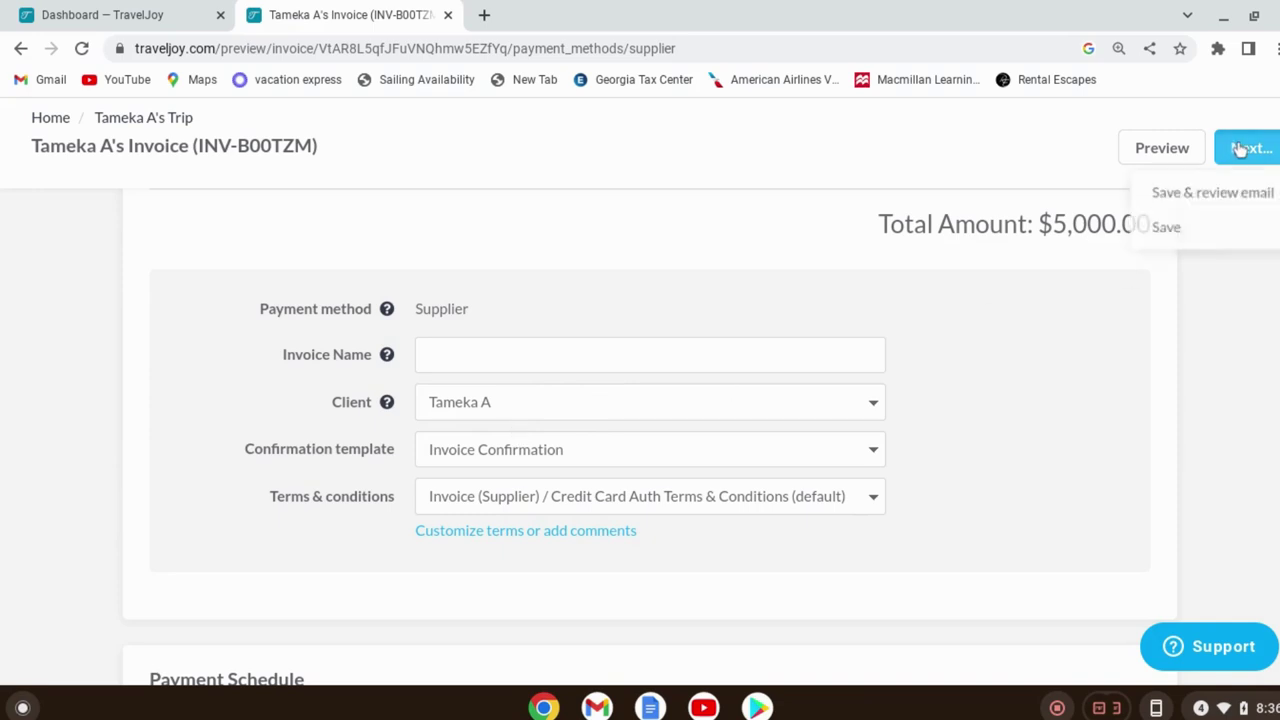
Save the invoice and email it to the client with subject 'Your Invoice Jamaica'
click(1213, 192)
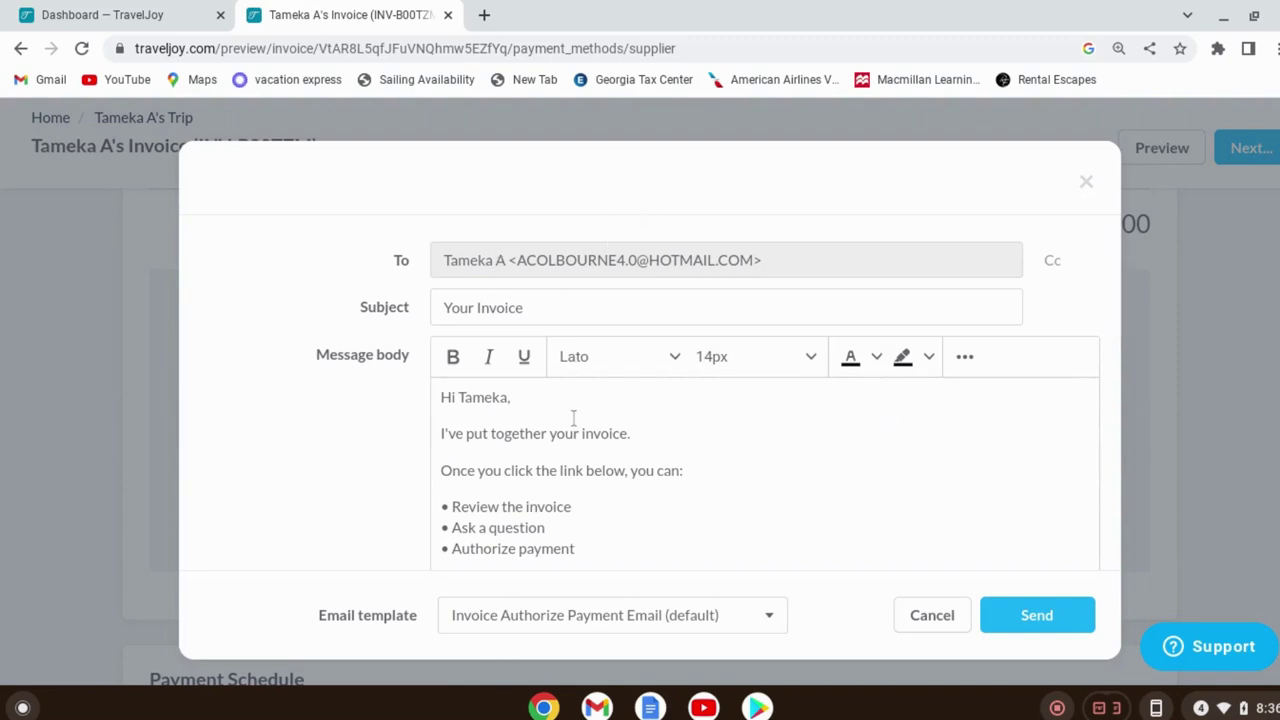
click(627, 300)
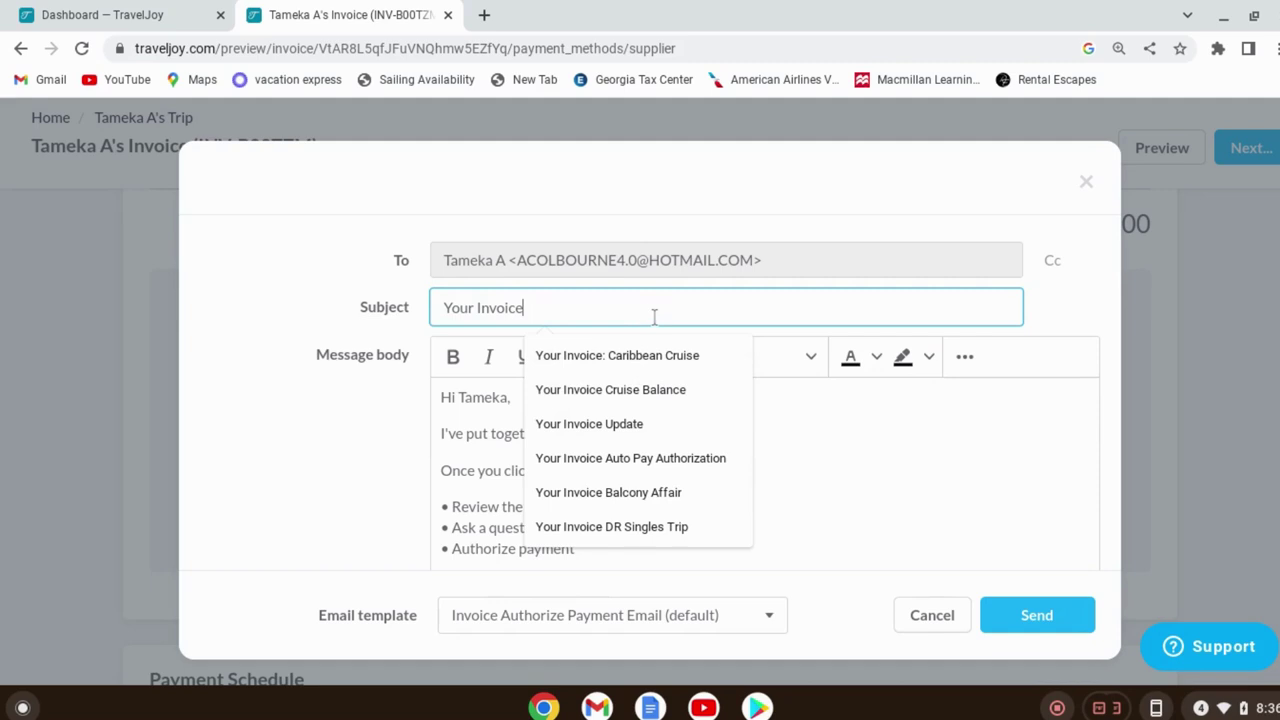
text(Jamia)
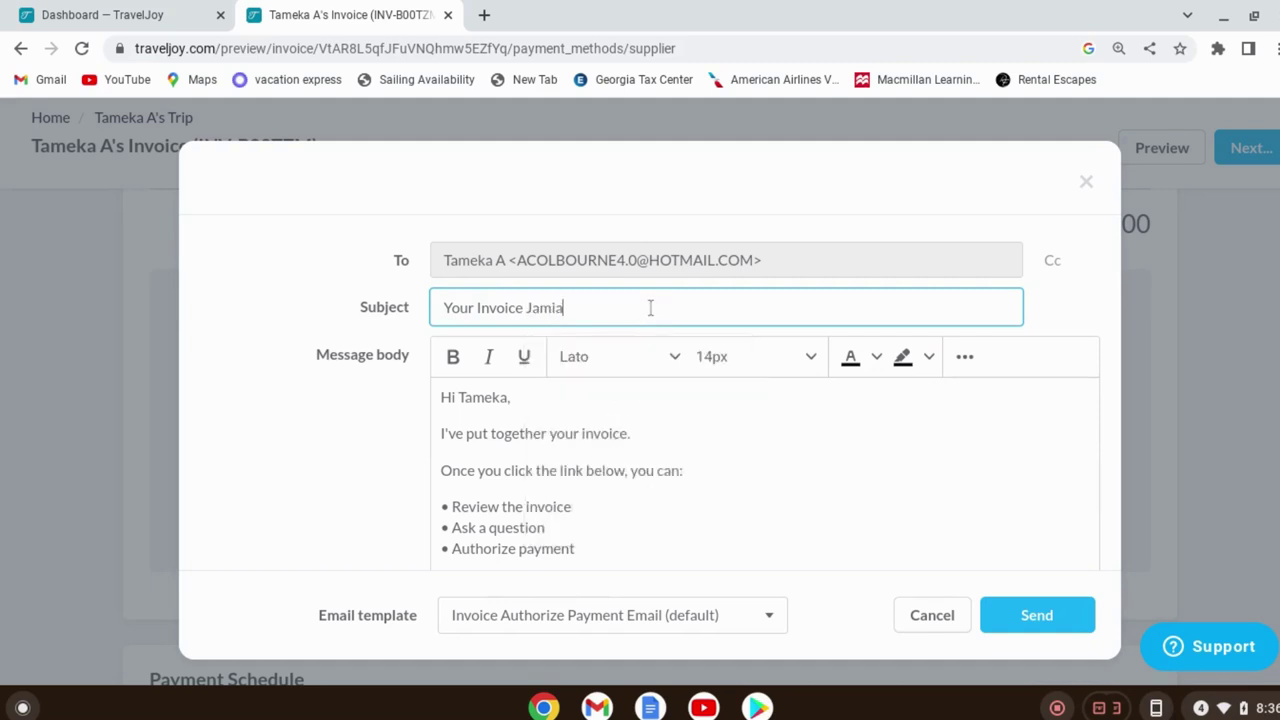
key(BackSpace)
key(BackSpace)
text(aica)
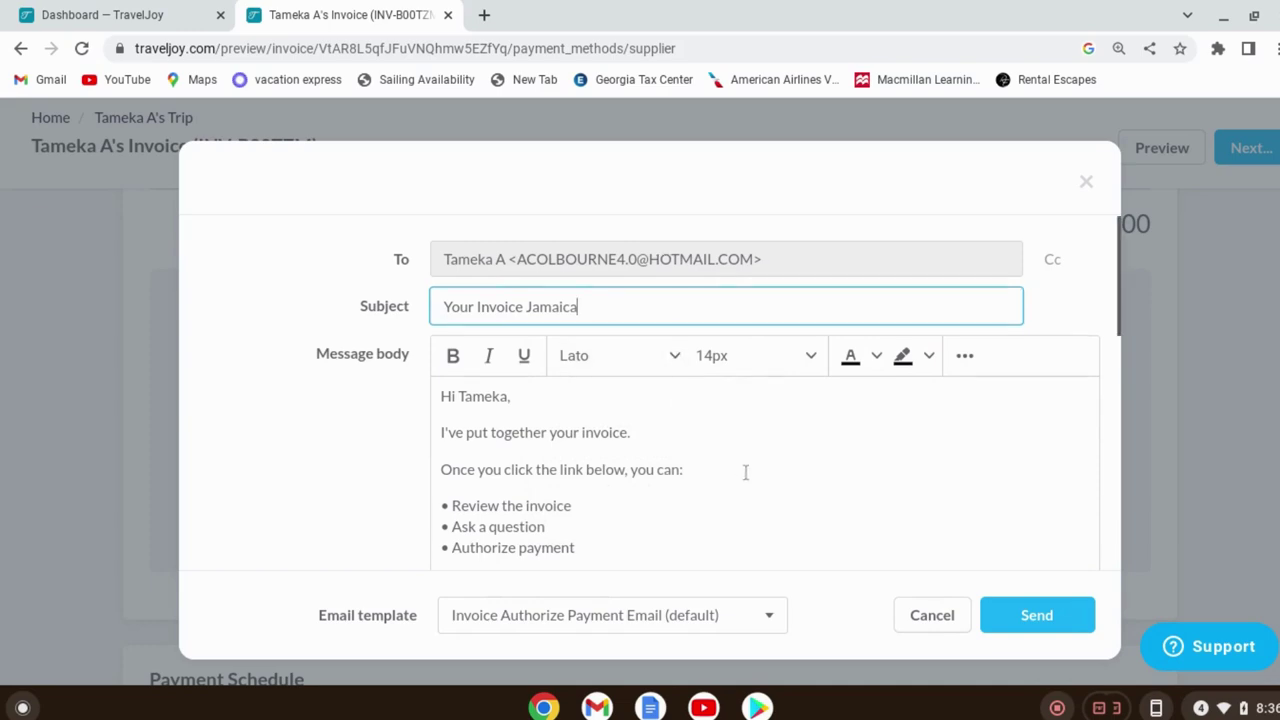
scroll(791, 396, down, 2)
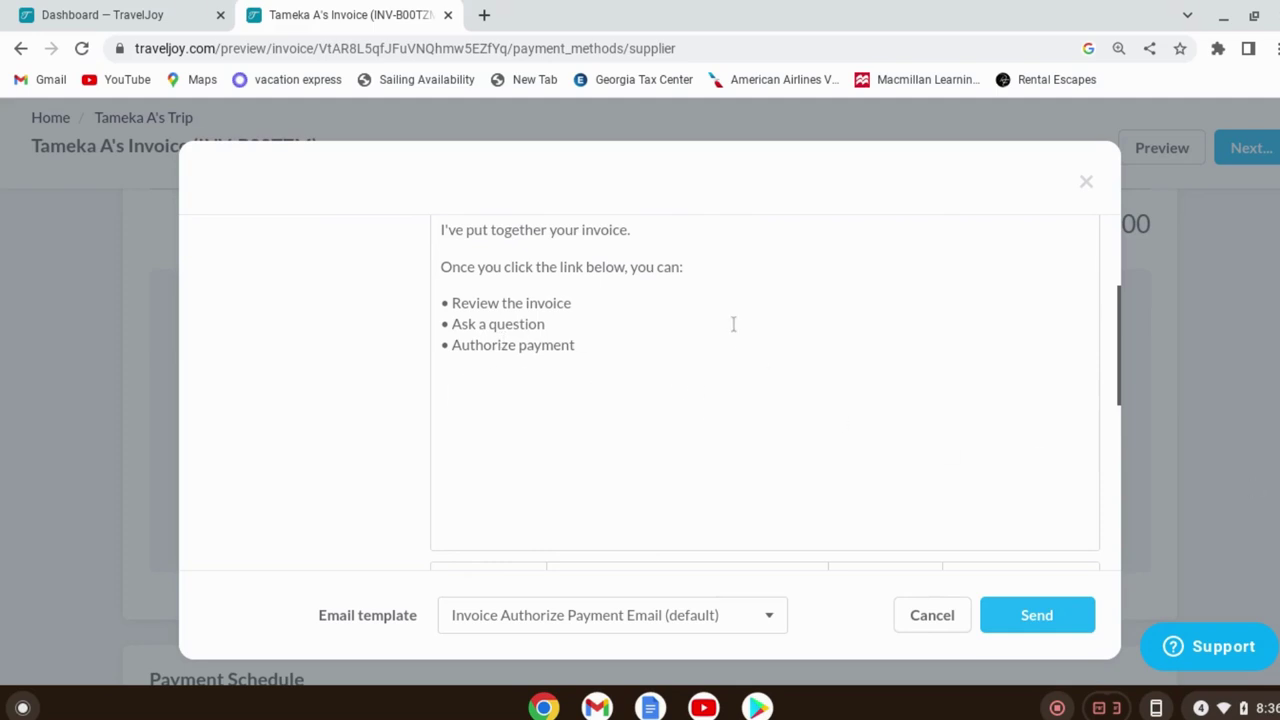
scroll(740, 325, down, 3)
scroll(784, 334, down, 1)
scroll(783, 337, up, 1)
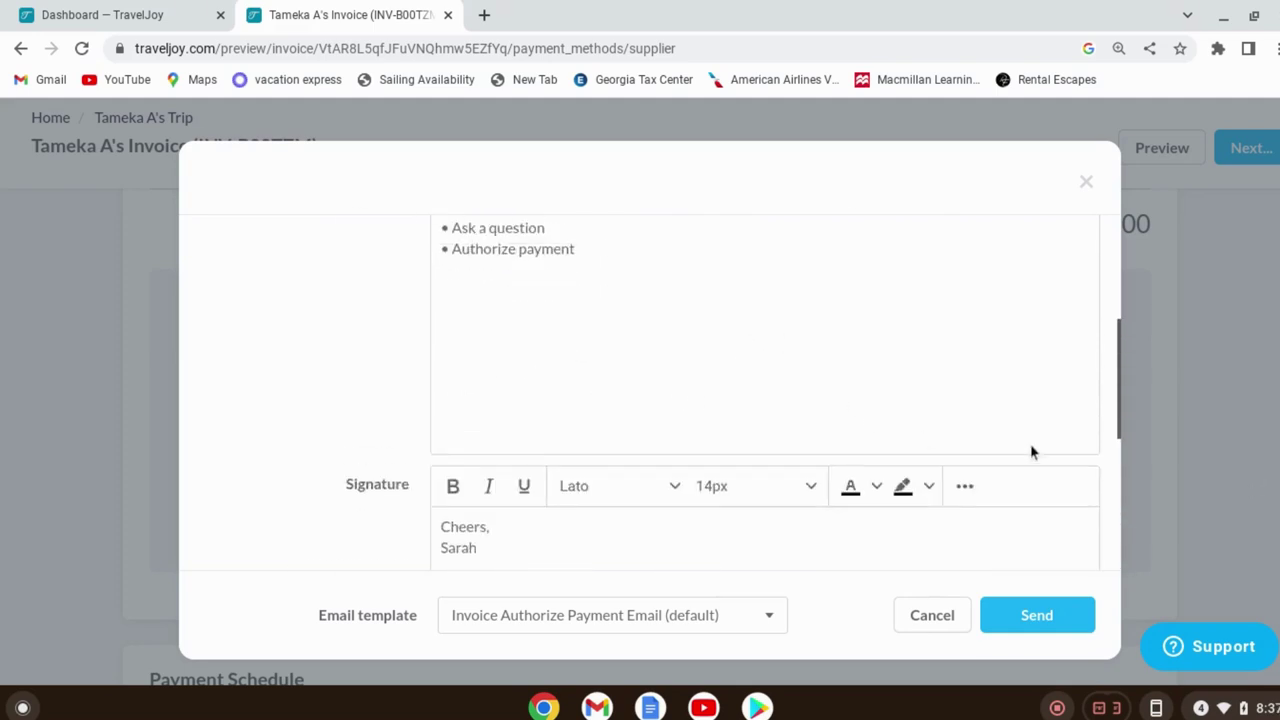
click(1086, 617)
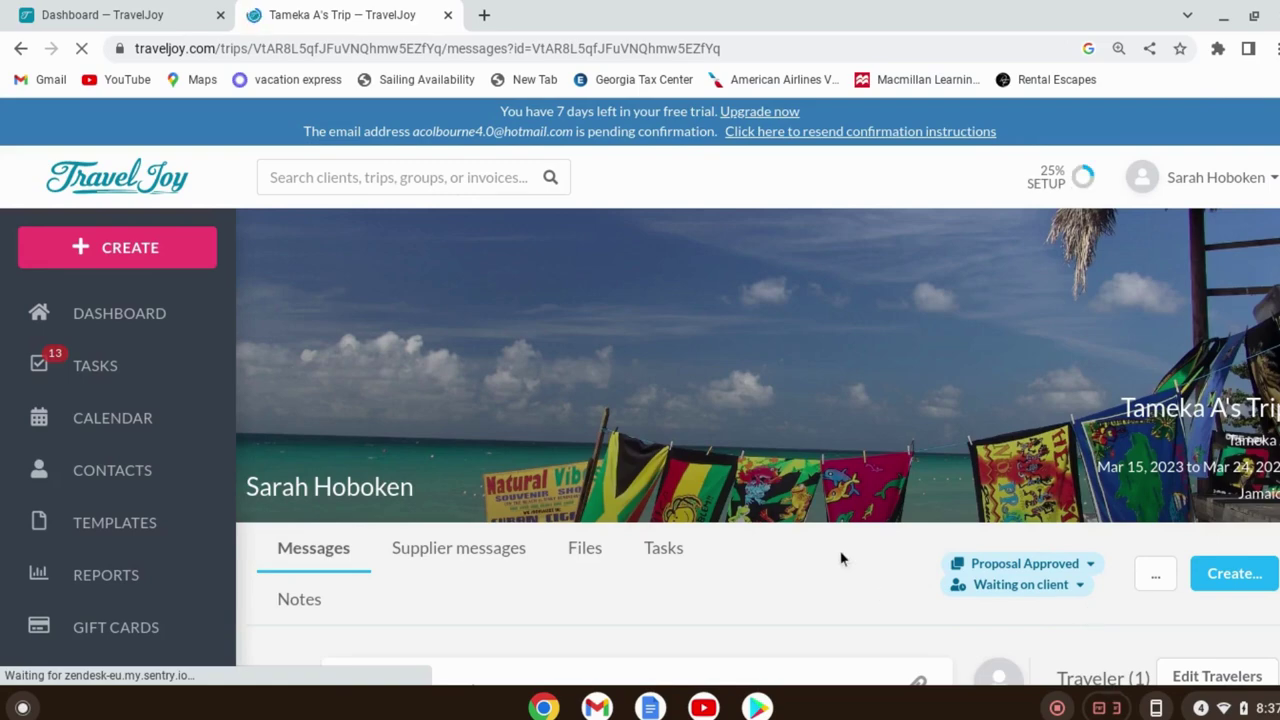
Reload the trip page and confirm the invoice email in Messages shows as Viewed
scroll(903, 551, down, 3)
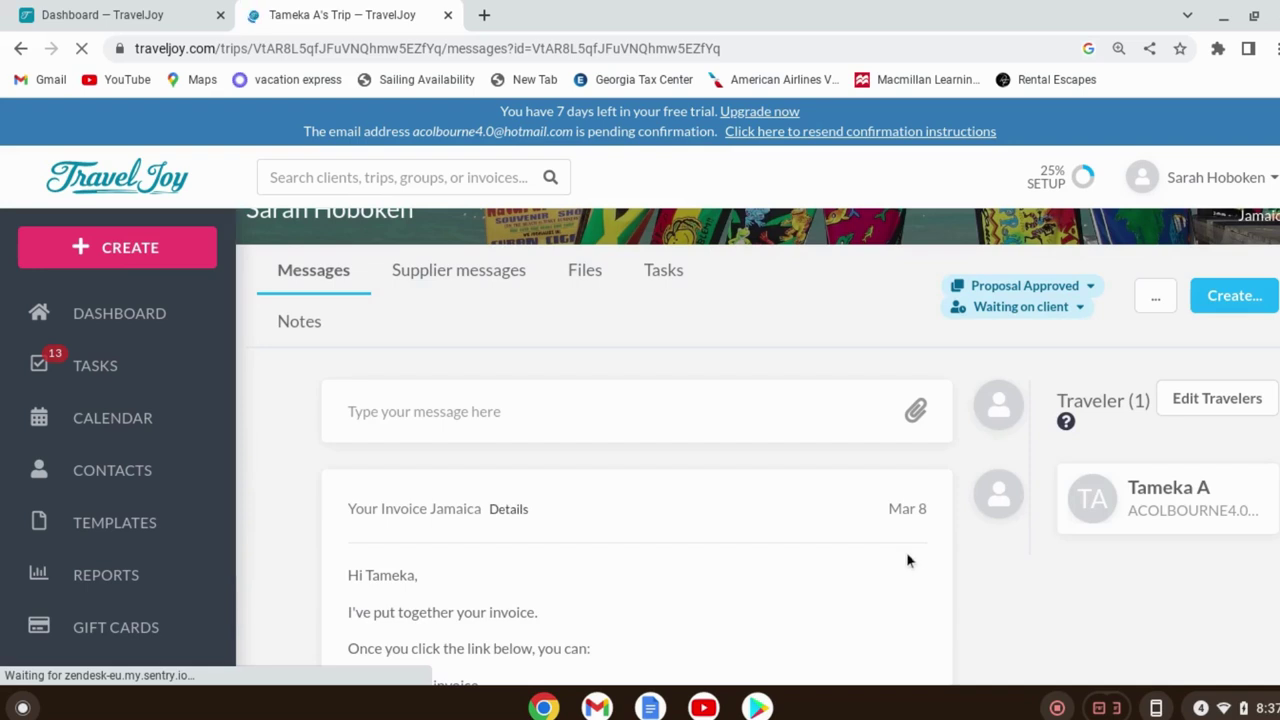
scroll(906, 558, down, 4)
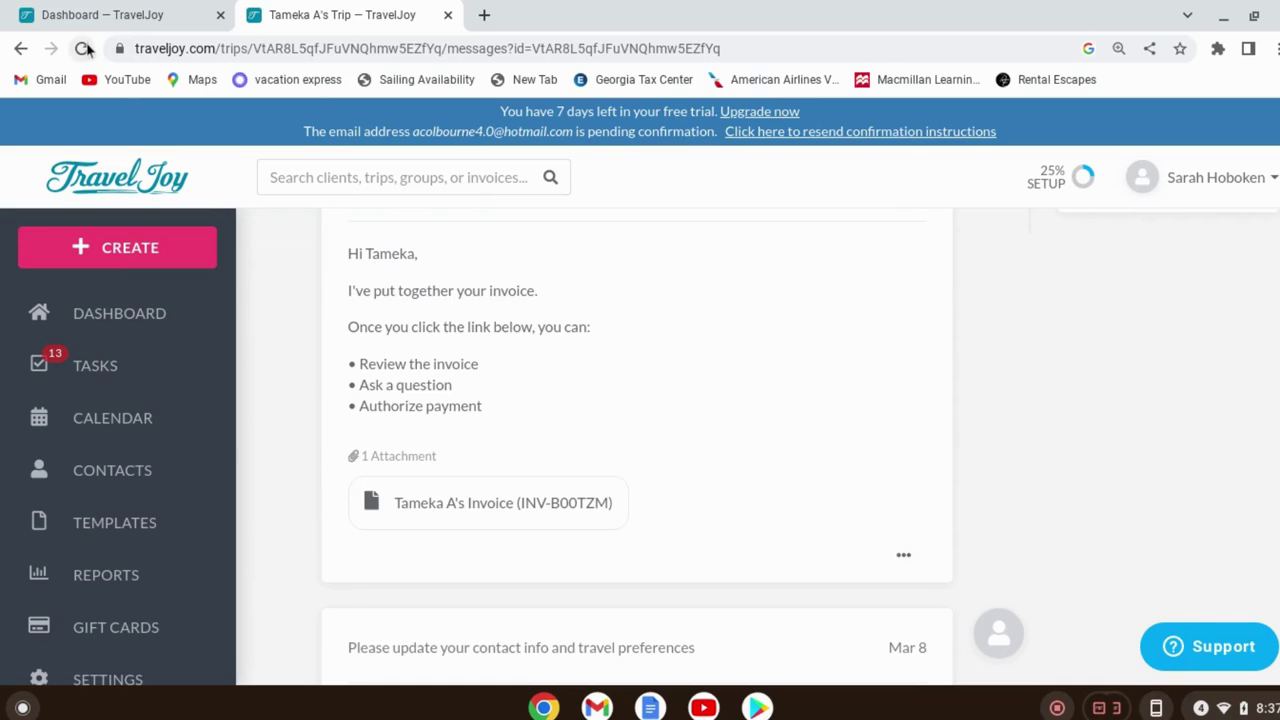
click(83, 48)
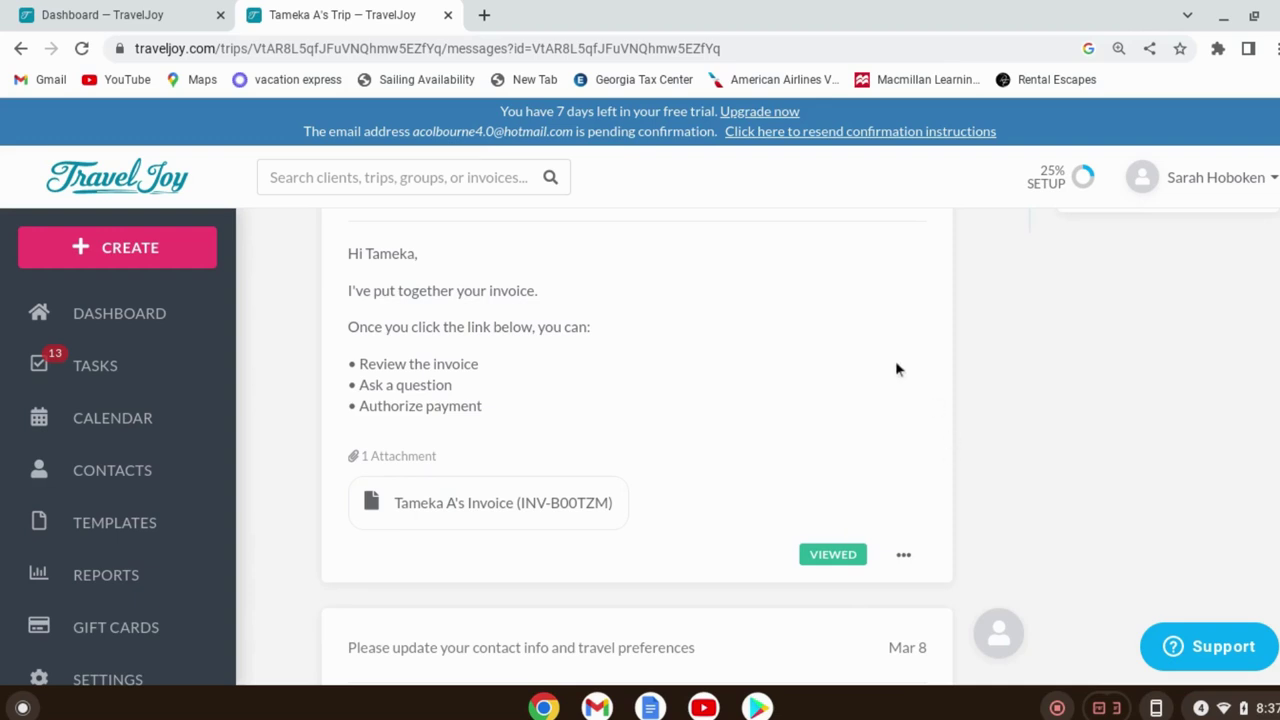
scroll(906, 330, down, 3)
scroll(880, 443, down, 5)
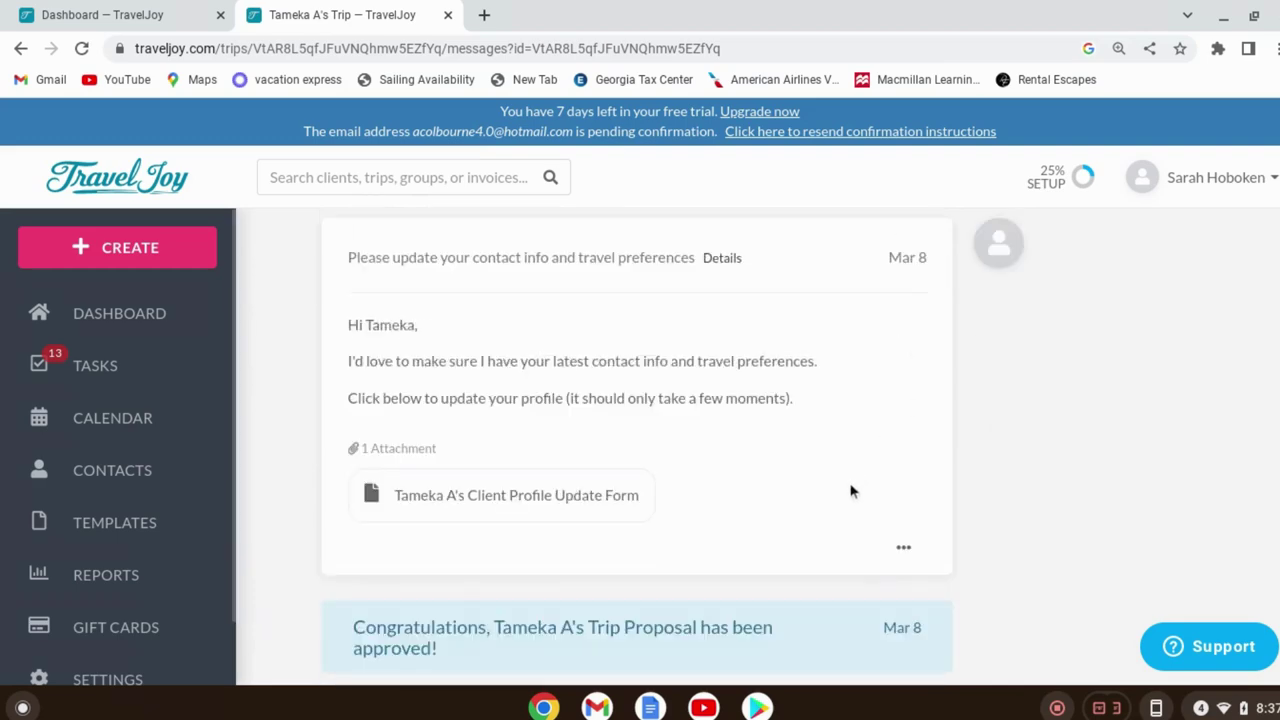
scroll(790, 360, up, 5)
scroll(806, 422, up, 2)
scroll(803, 418, down, 1)
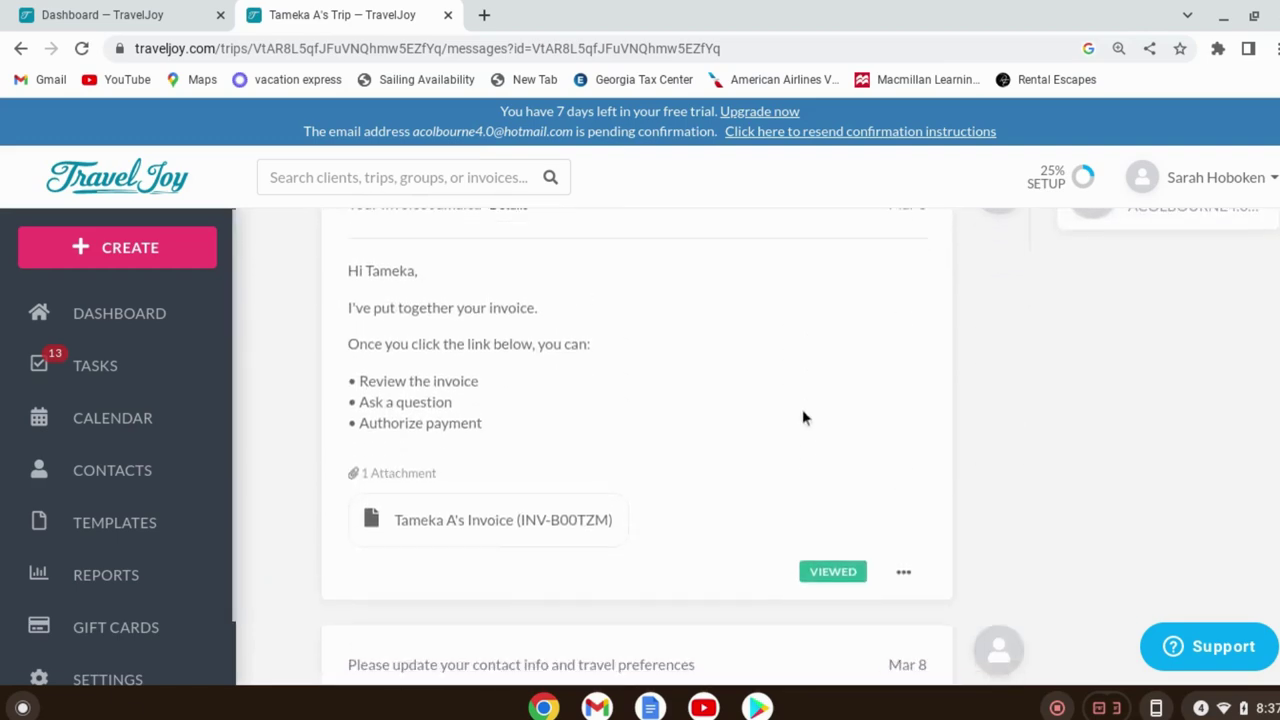
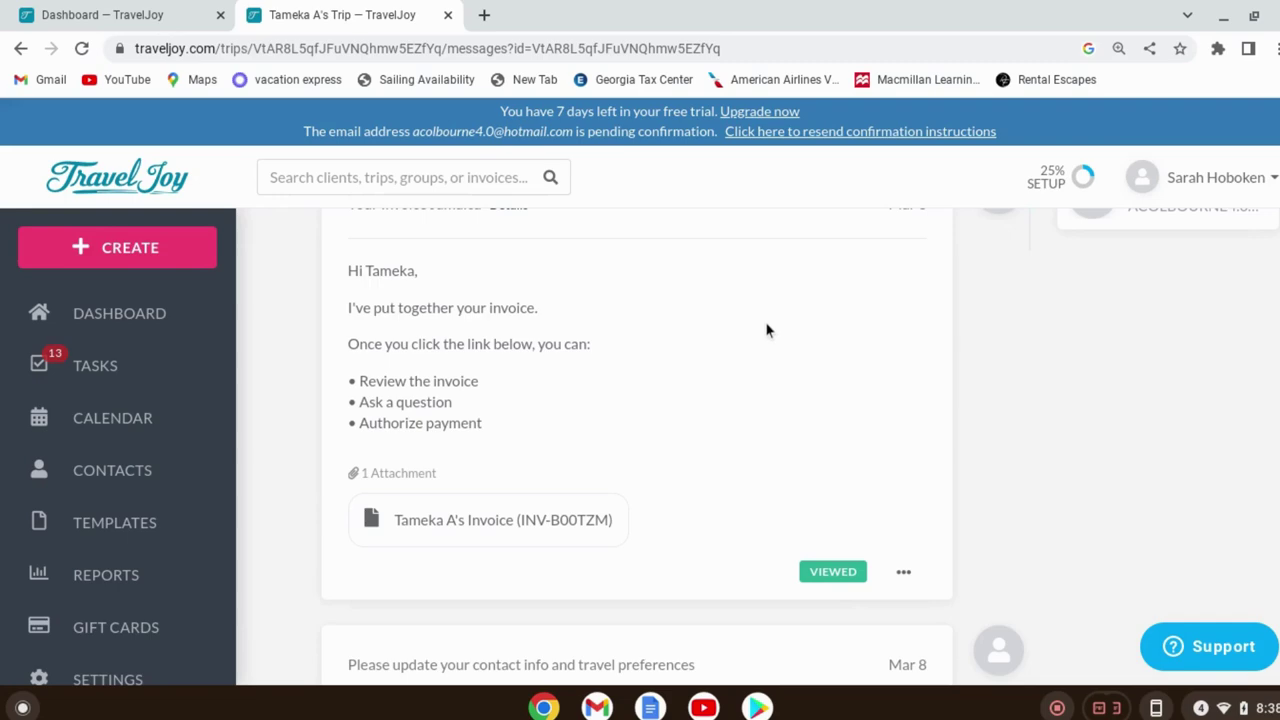
Read through the Jamaica trip's messages, then switch to the Dashboard — TravelJoy tab
scroll(780, 312, up, 5)
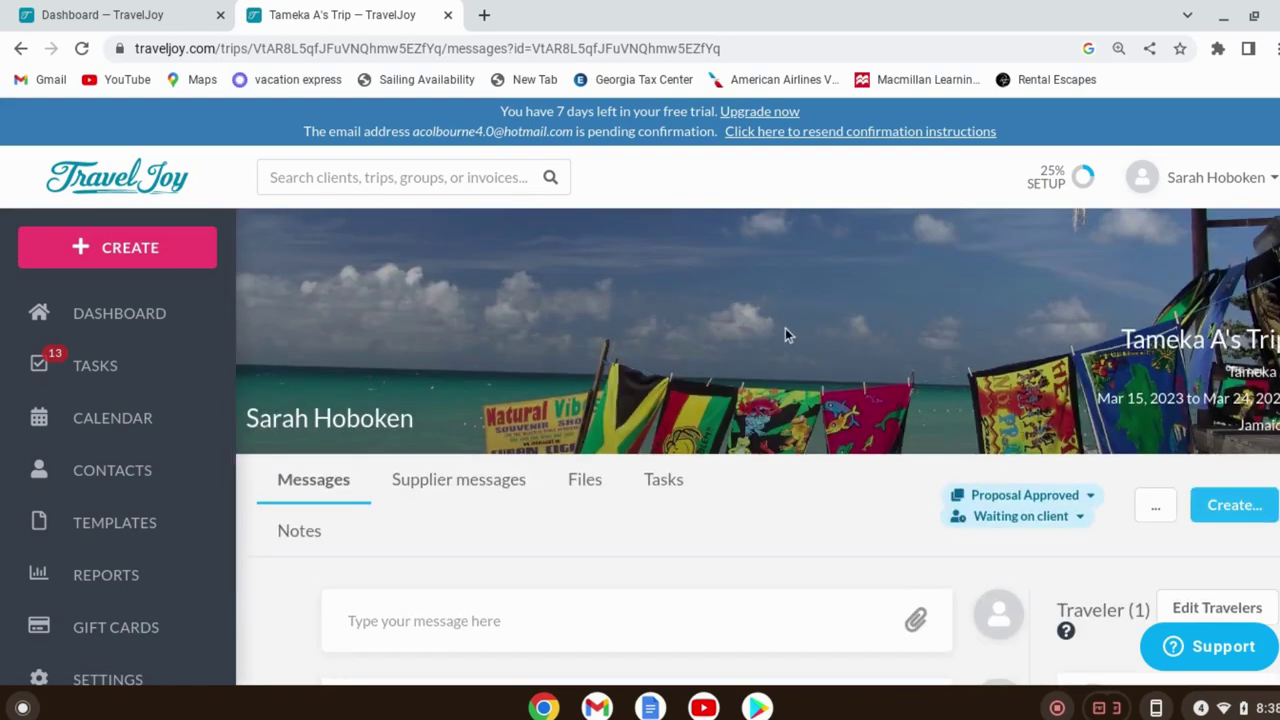
scroll(786, 328, down, 5)
scroll(794, 350, down, 8)
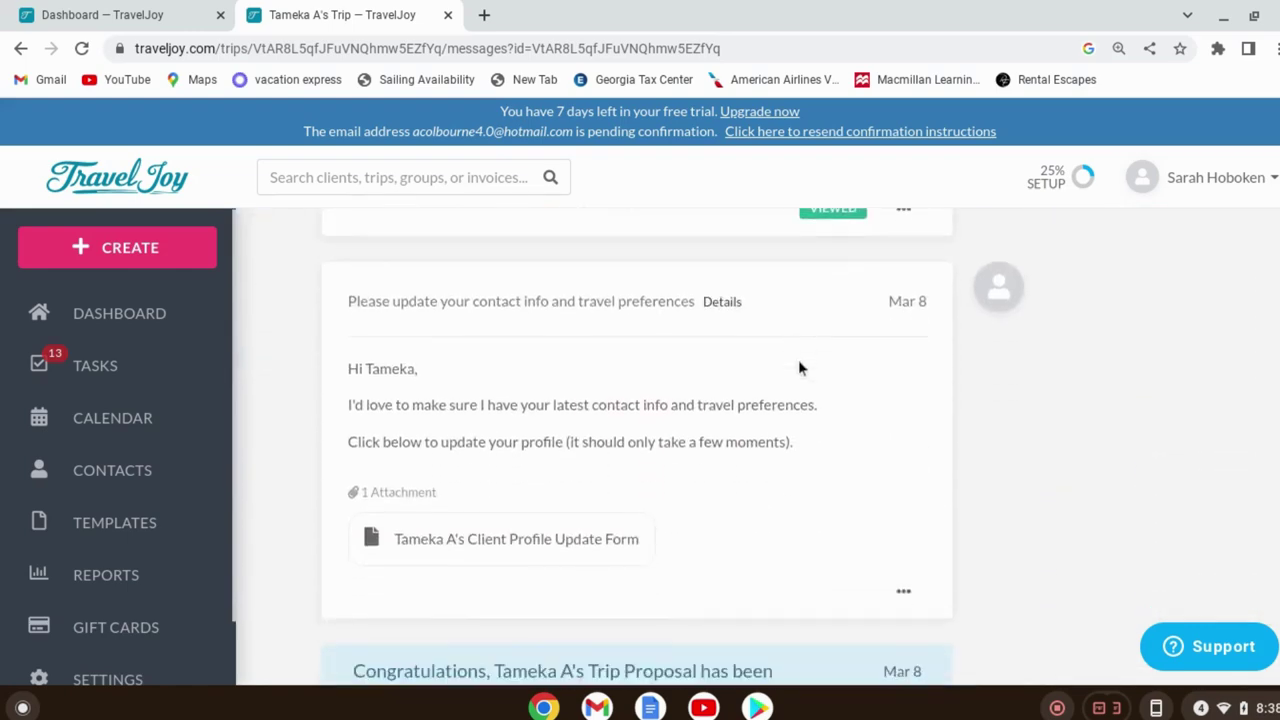
scroll(802, 370, down, 4)
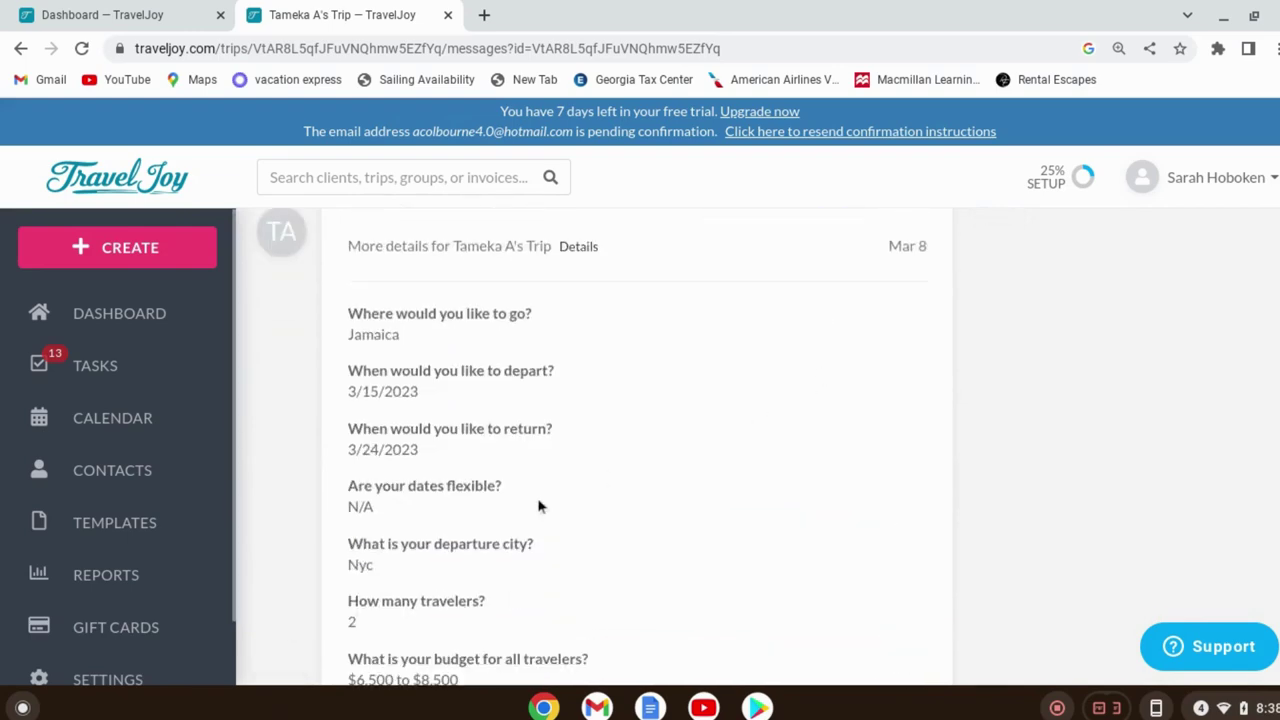
scroll(522, 497, up, 6)
scroll(520, 500, up, 5)
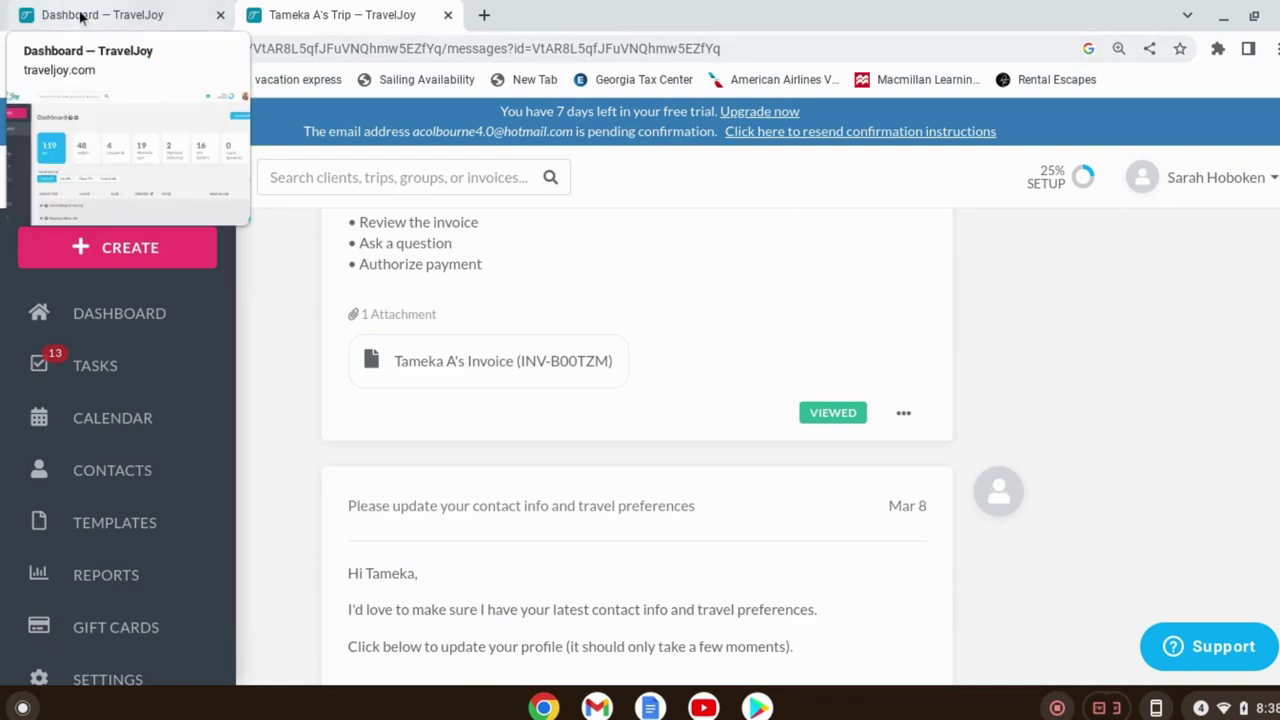
click(83, 17)
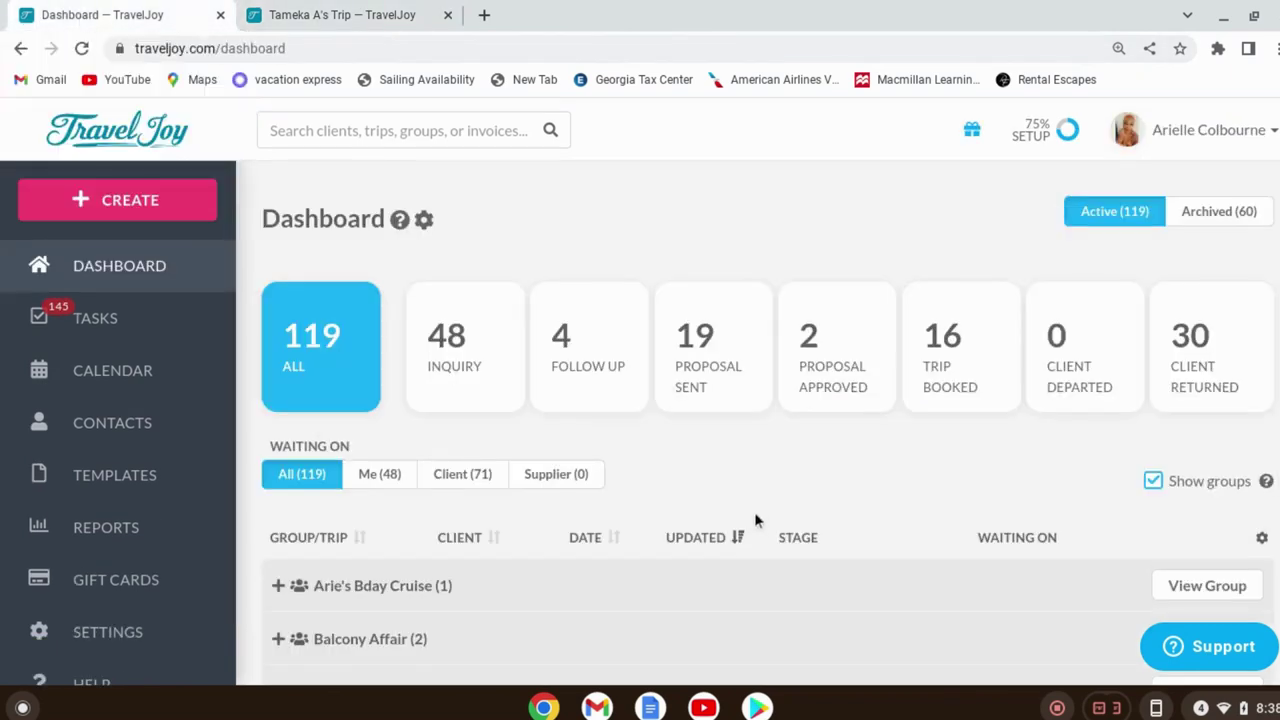
Browse the Templates > Forms list and open Client Inquiry (default) for editing
click(124, 476)
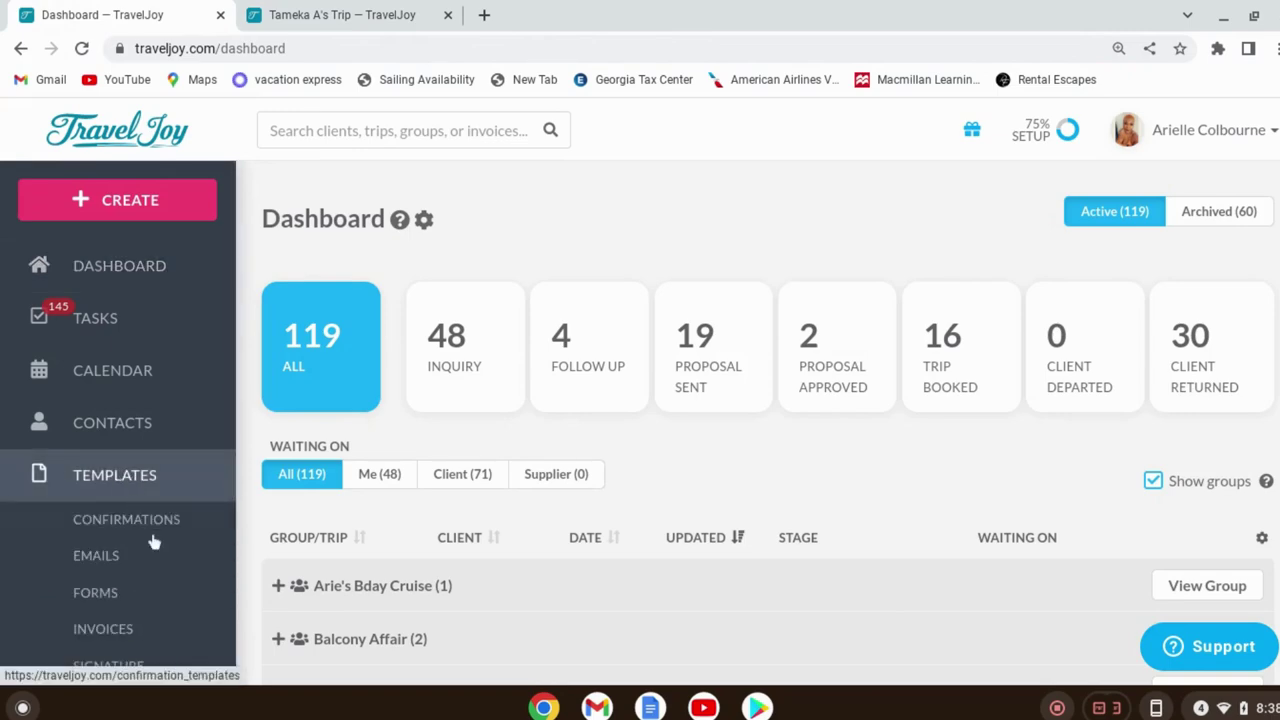
click(166, 598)
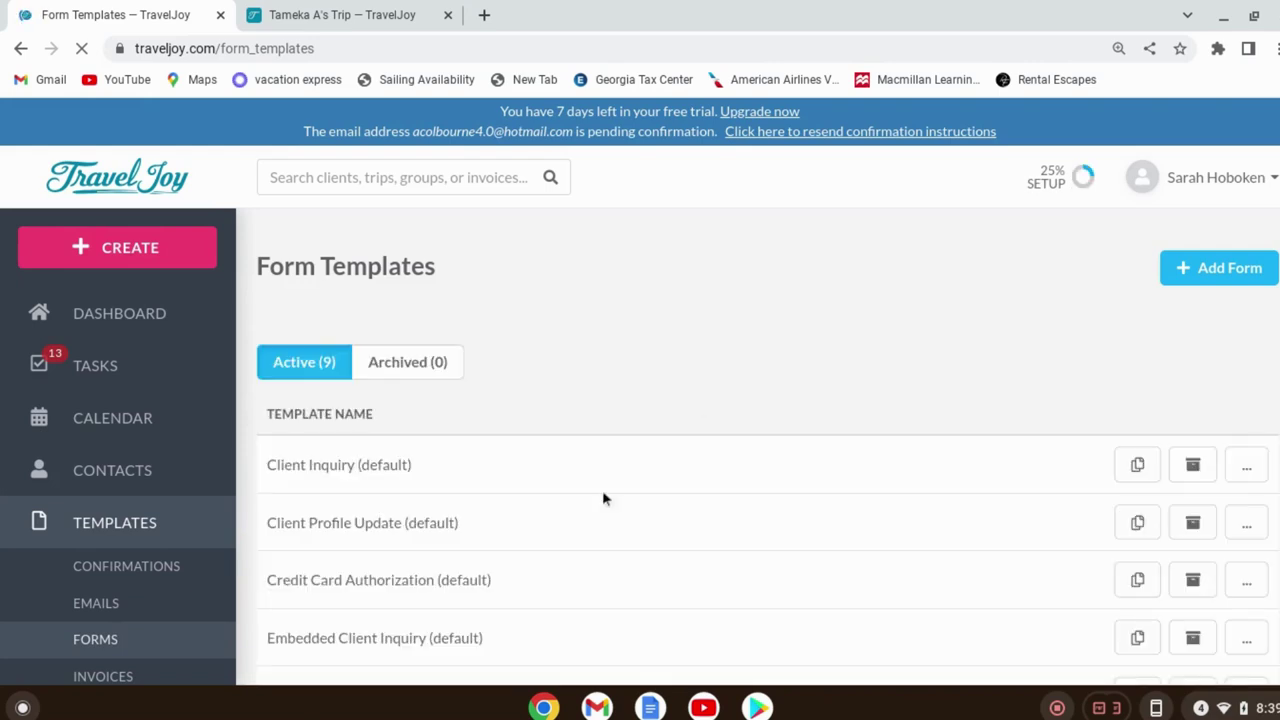
scroll(540, 505, down, 2)
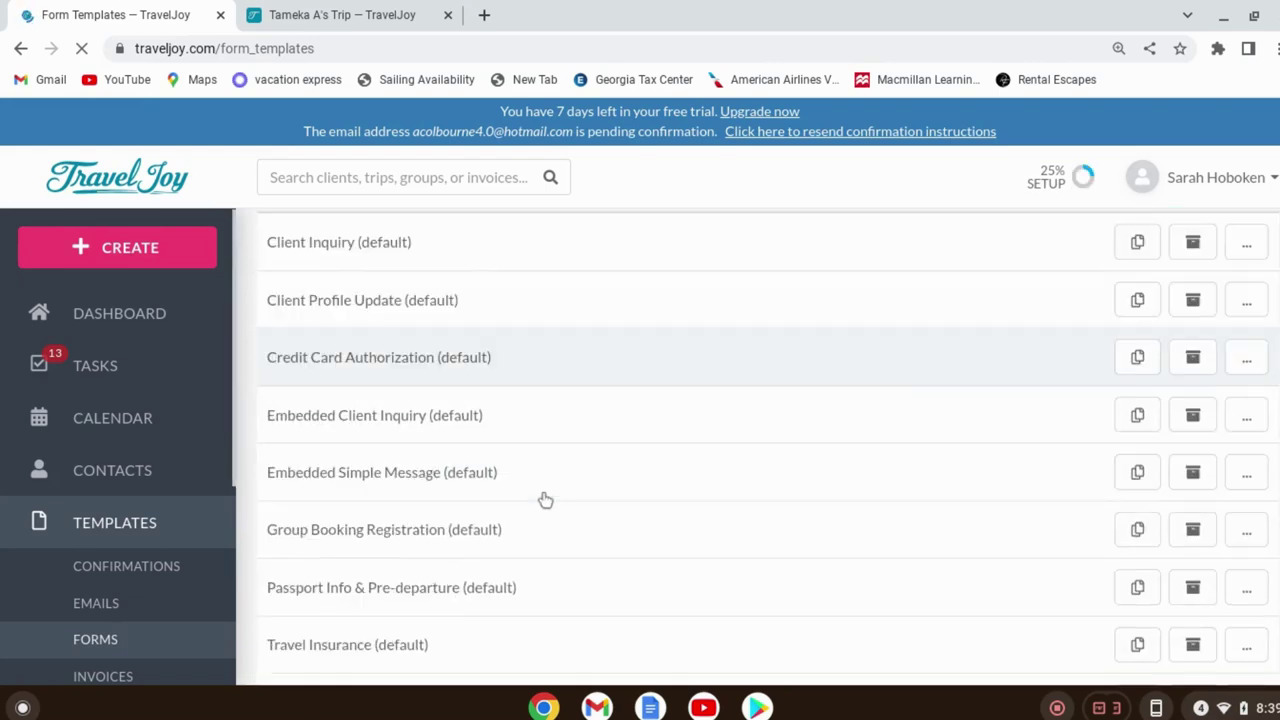
scroll(545, 500, down, 1)
scroll(546, 508, up, 2)
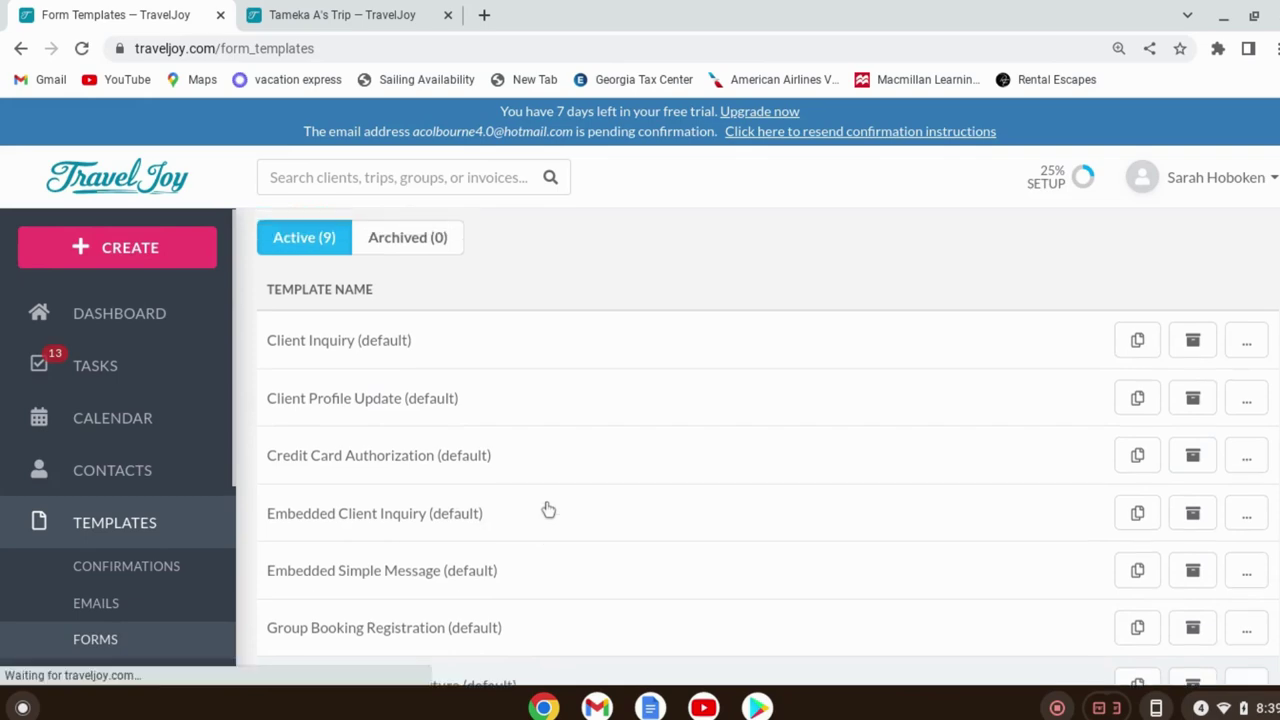
scroll(548, 510, down, 2)
scroll(543, 509, up, 1)
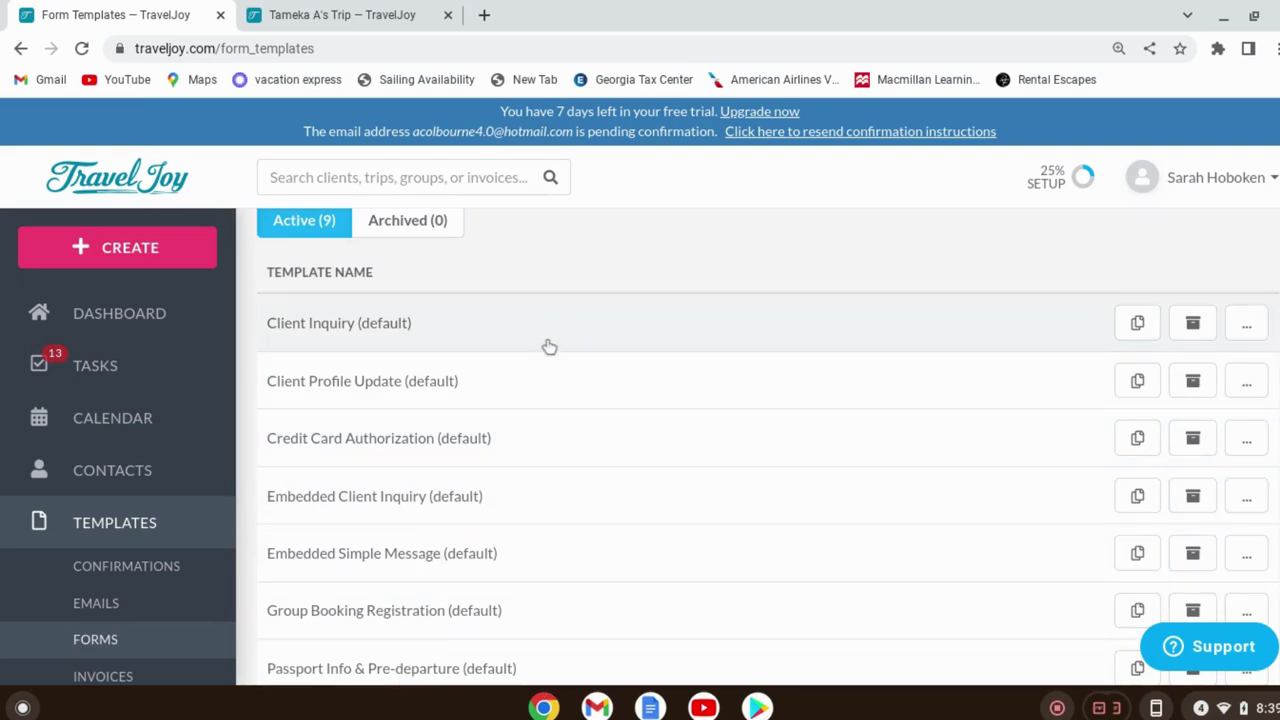
scroll(525, 425, down, 1)
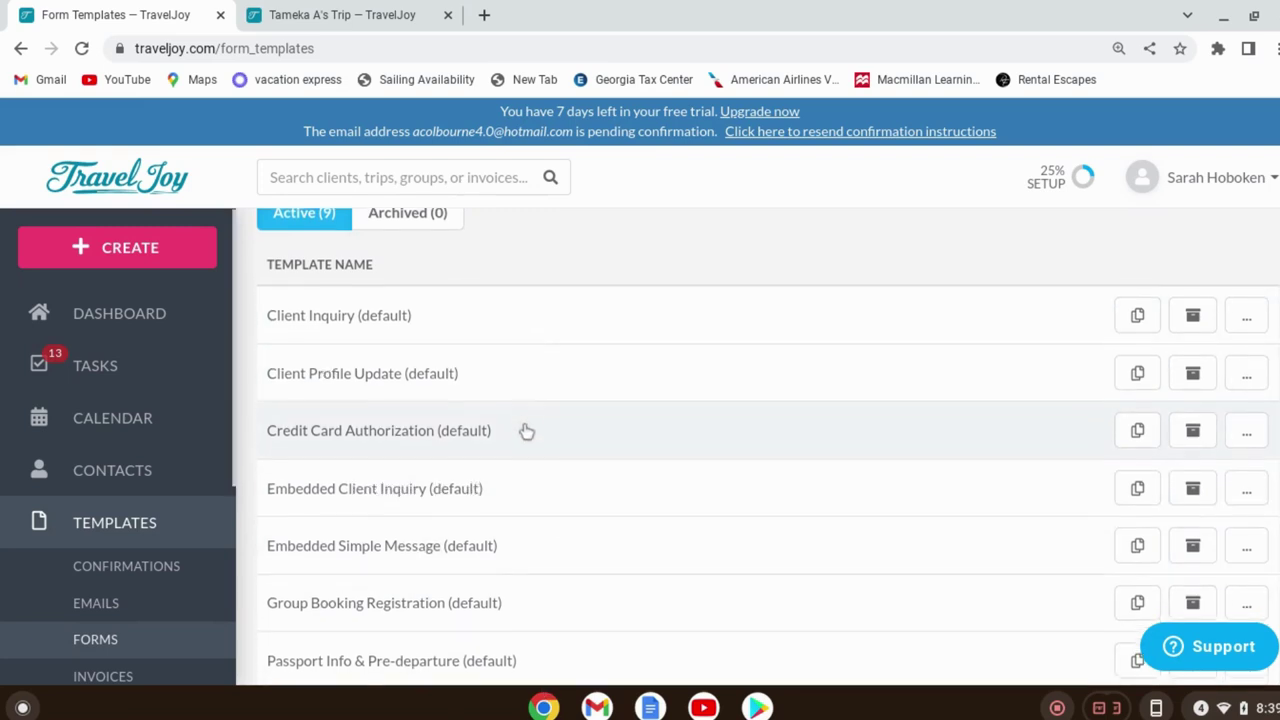
scroll(500, 460, down, 2)
scroll(280, 354, up, 2)
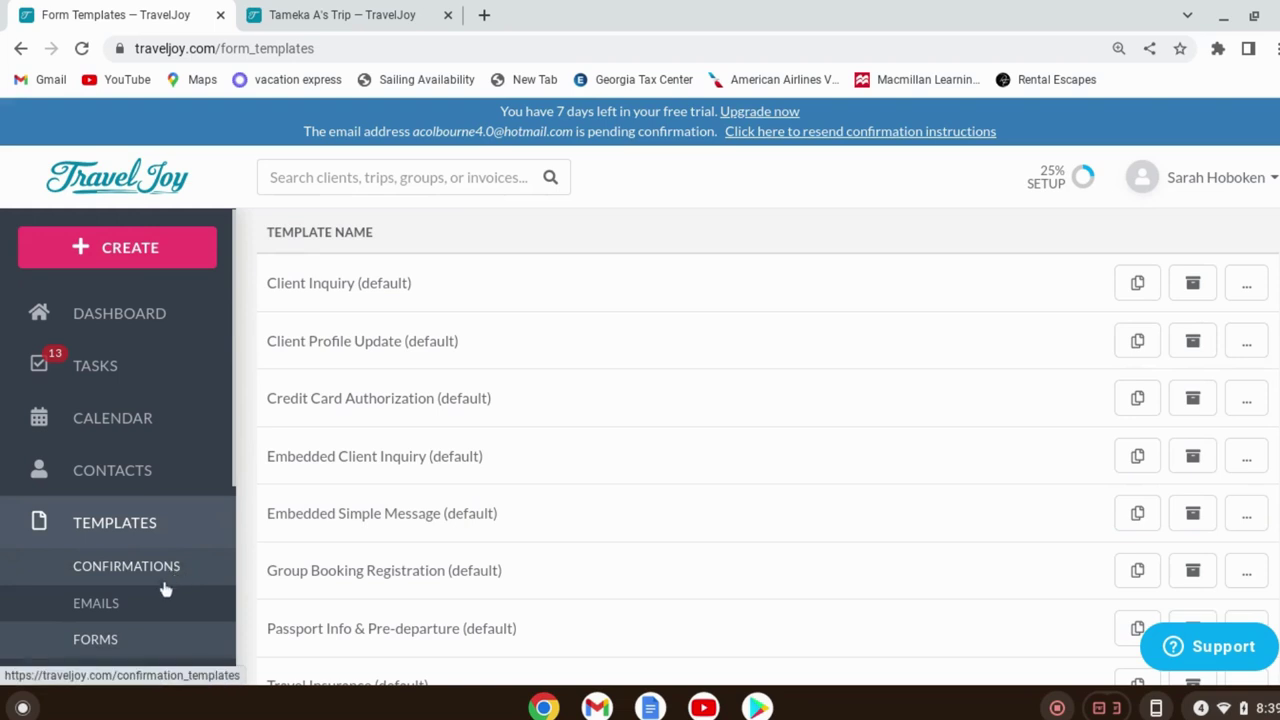
scroll(165, 595, down, 3)
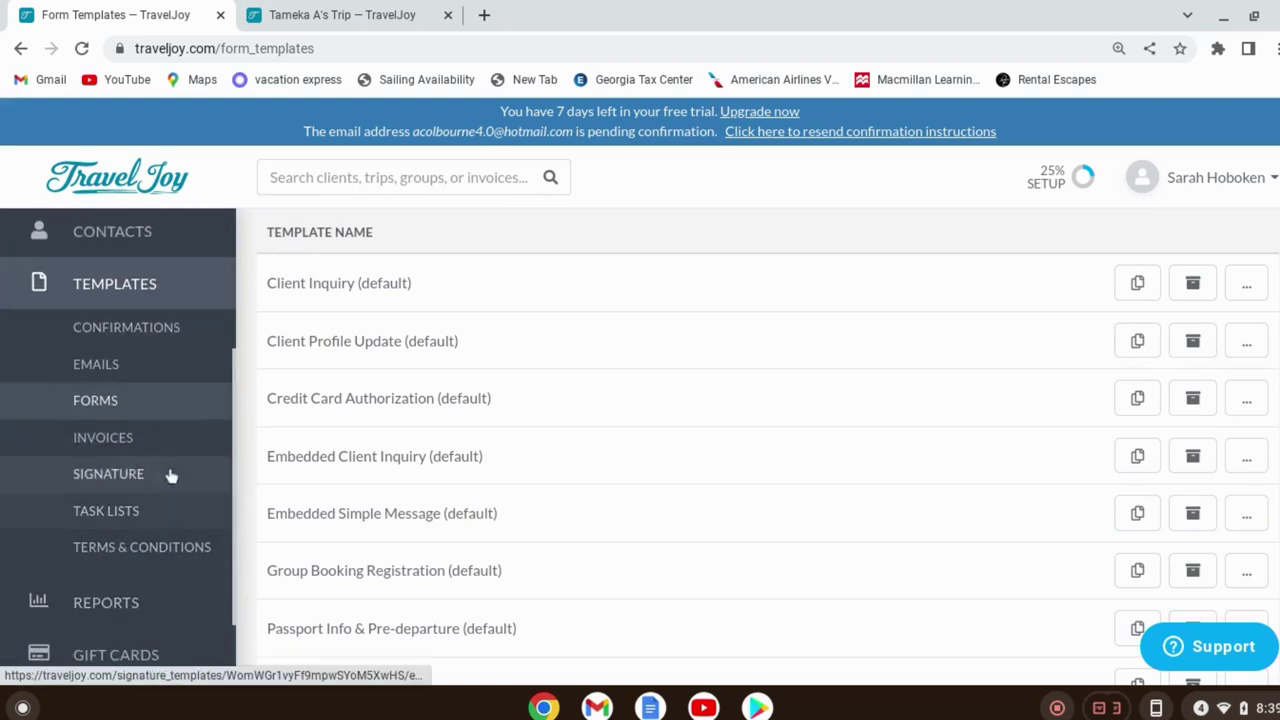
scroll(180, 457, up, 3)
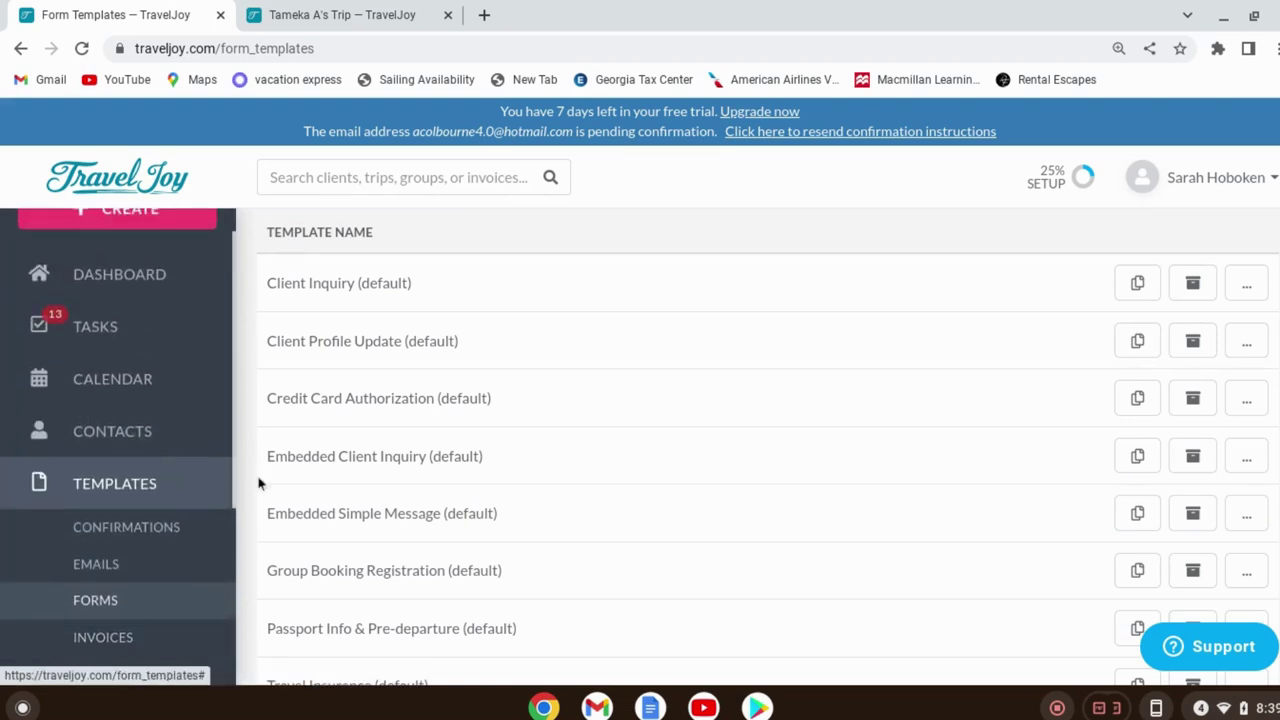
scroll(588, 459, up, 3)
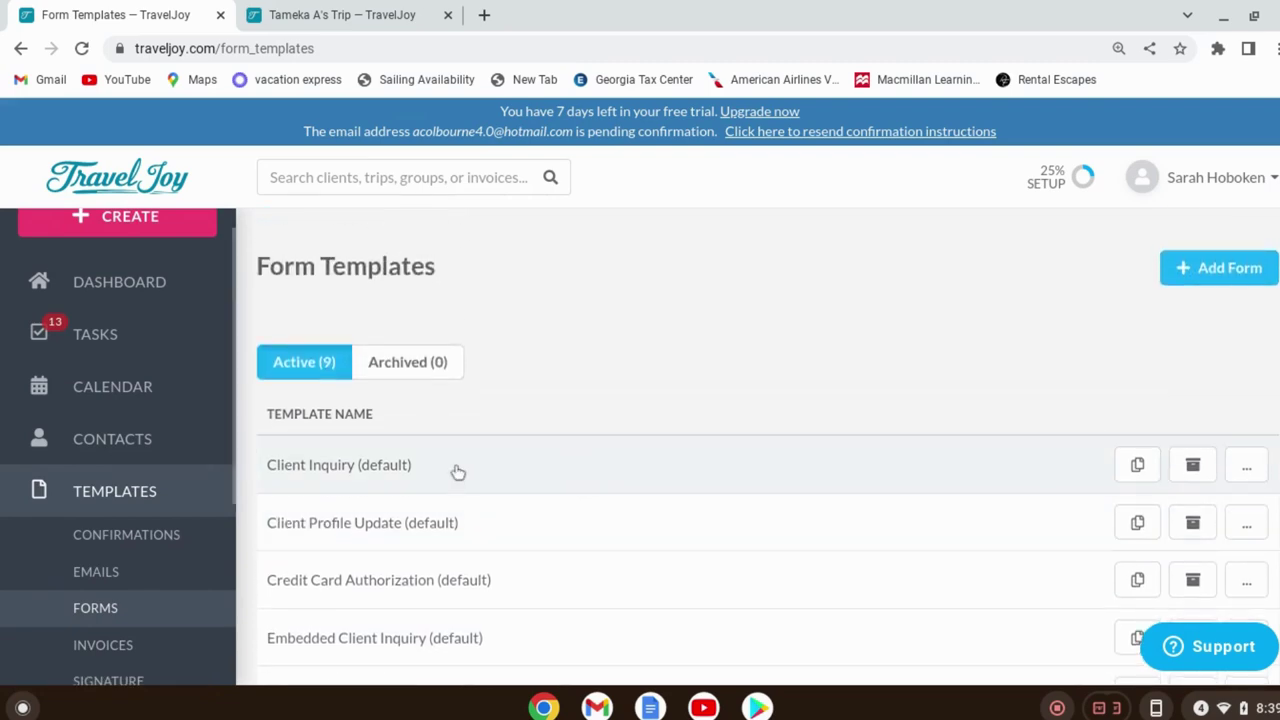
click(457, 471)
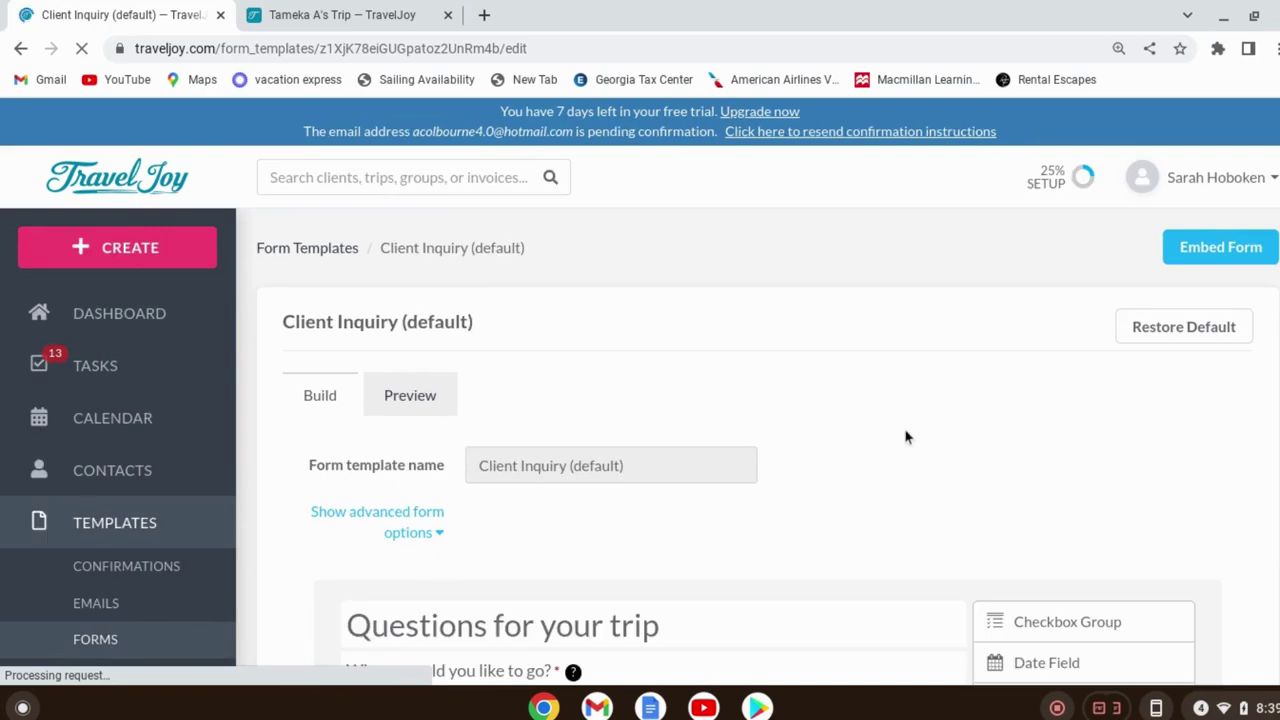
Glance back at the client's trip messages, then close that trip tab
click(340, 15)
scroll(686, 488, up, 5)
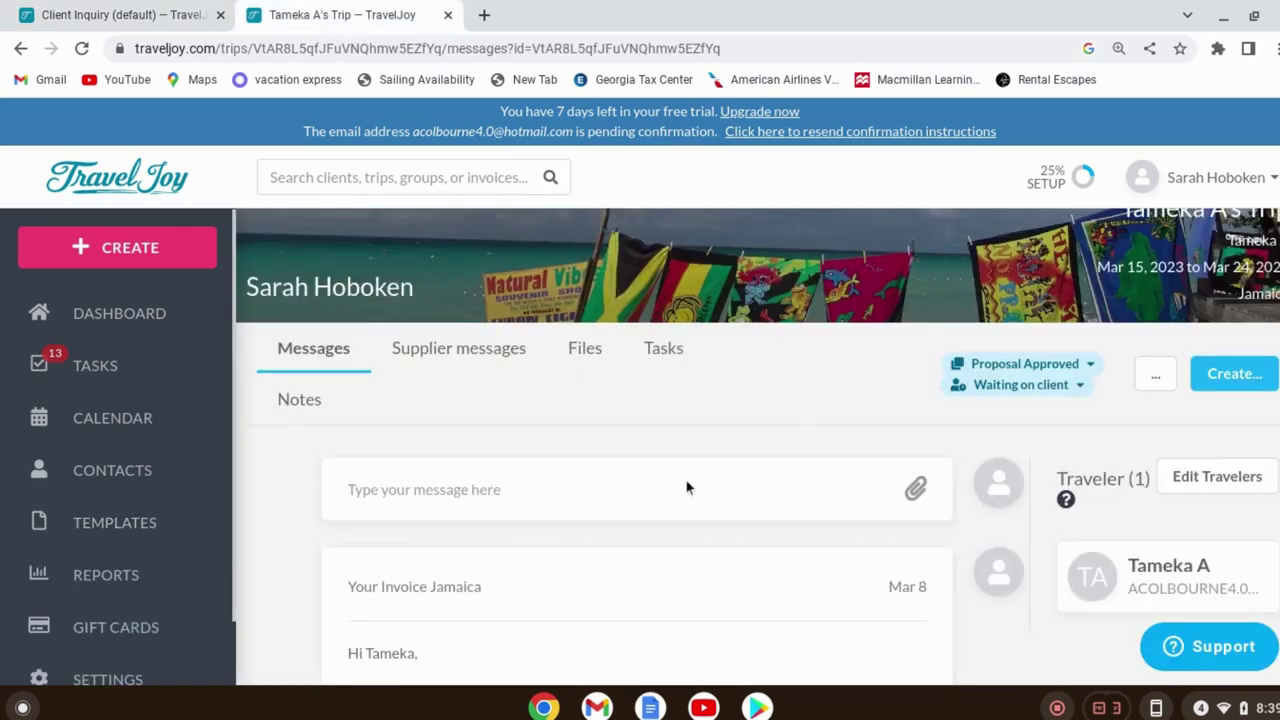
scroll(686, 488, up, 2)
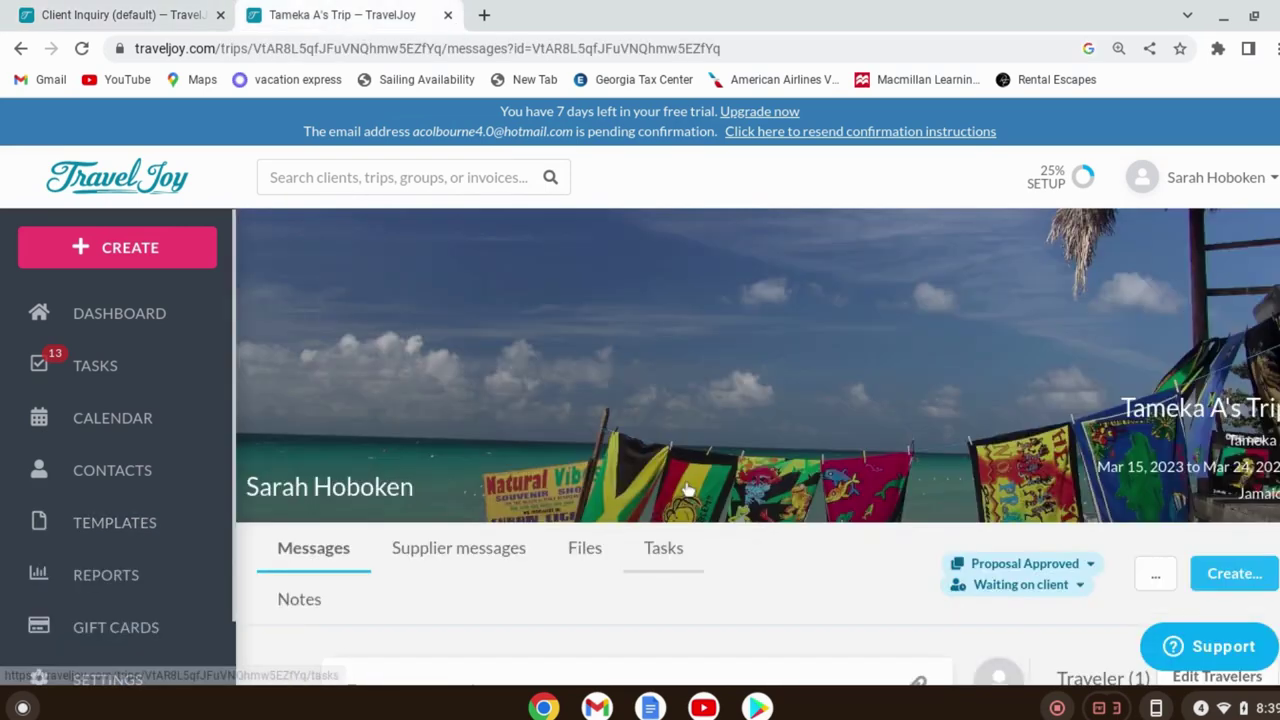
click(448, 16)
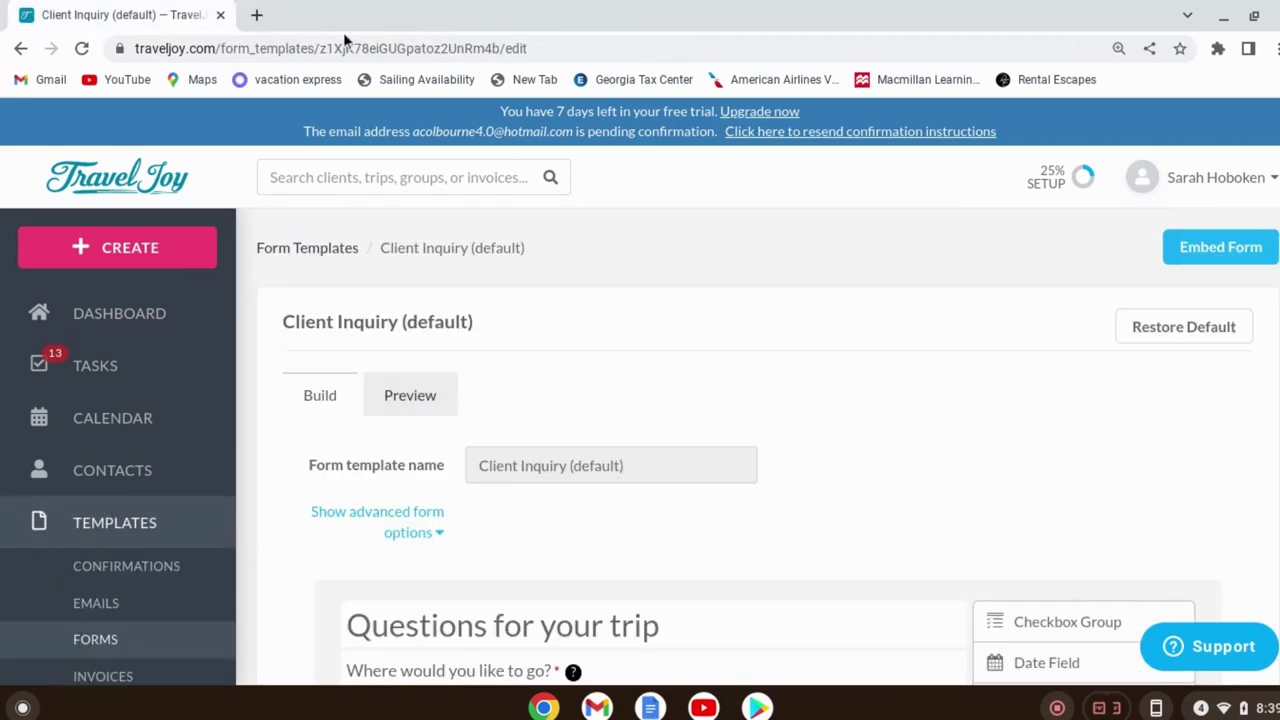
Open traveljoy.com/dashboard in a new browser tab
click(254, 14)
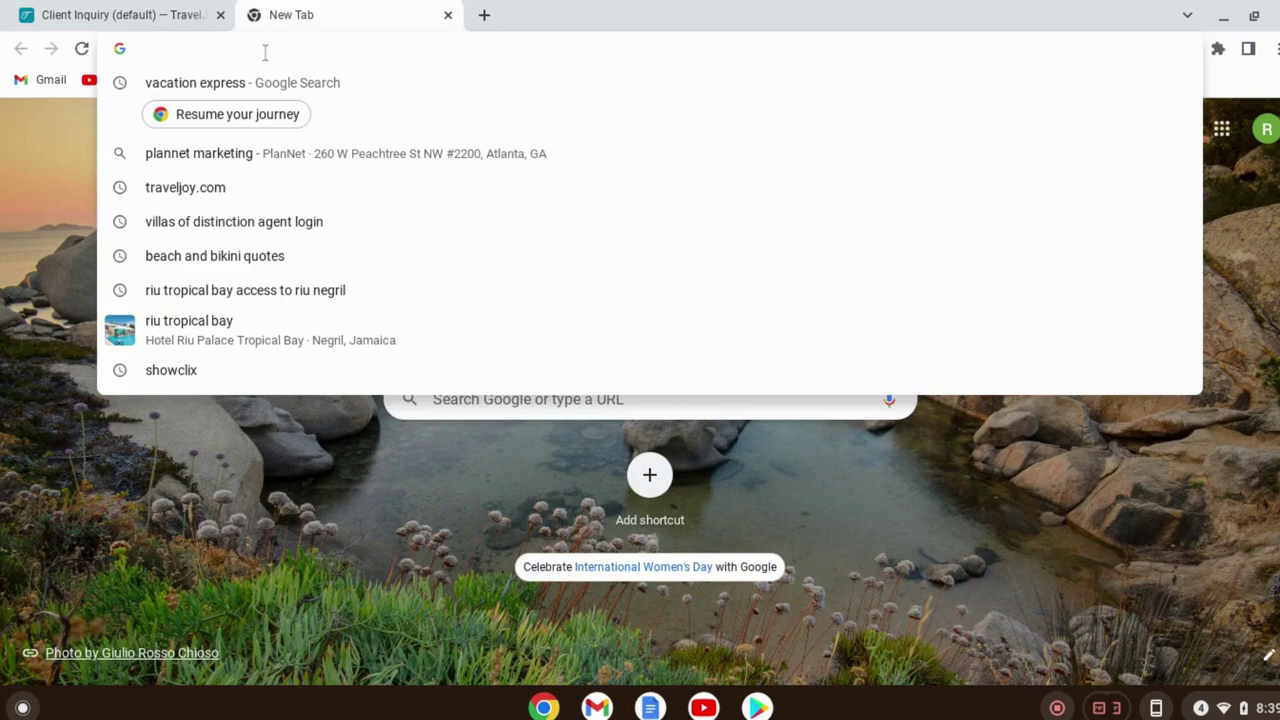
text(travel)
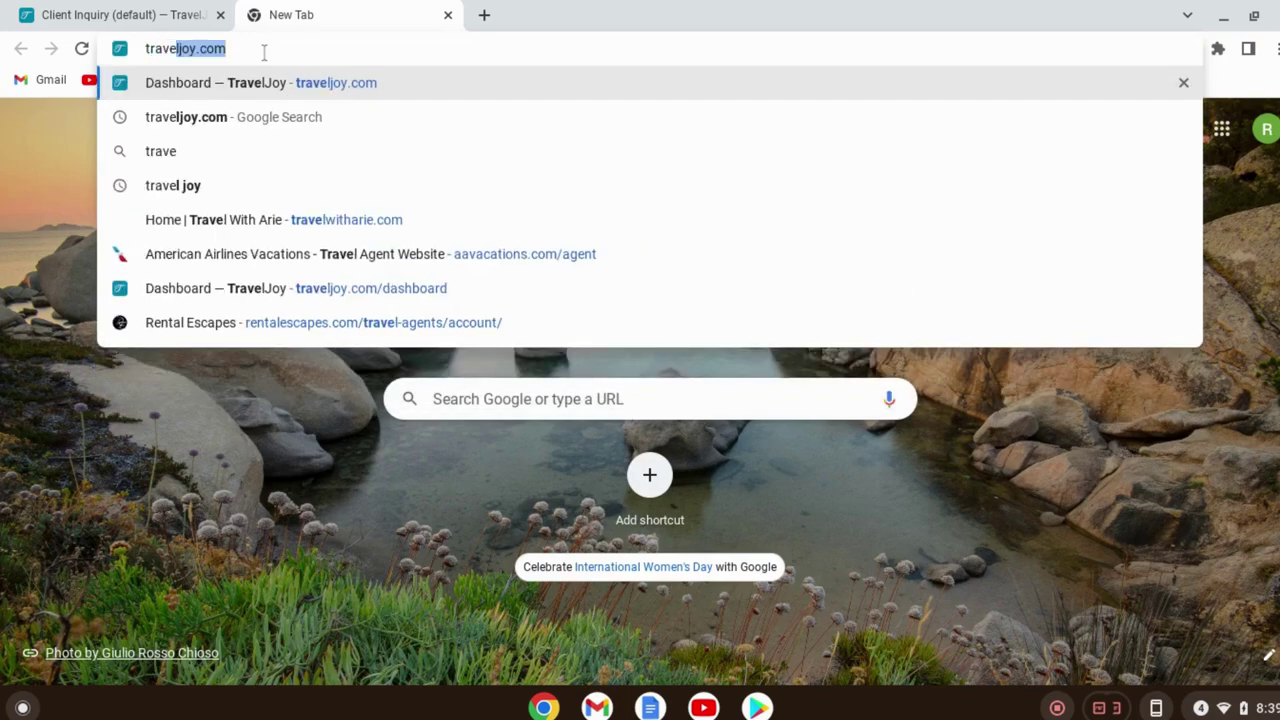
click(284, 84)
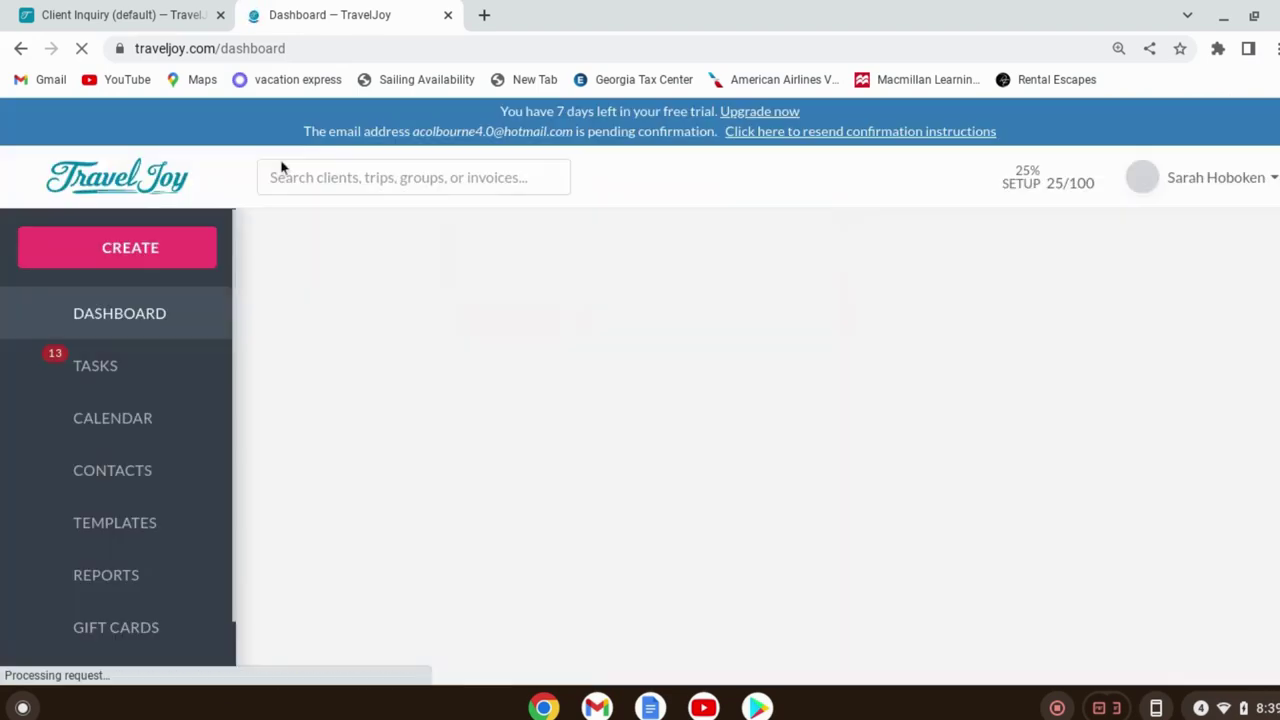
Log out of the test account and return to the sign-in page
click(1186, 180)
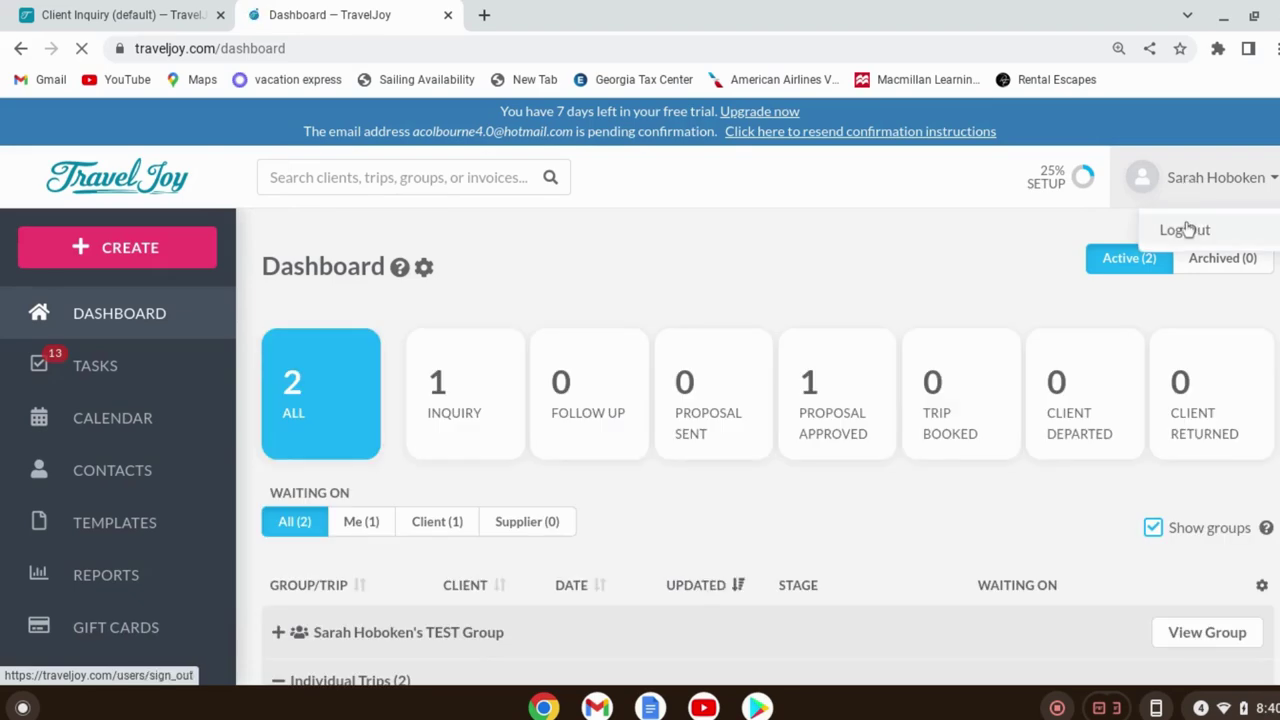
click(1186, 229)
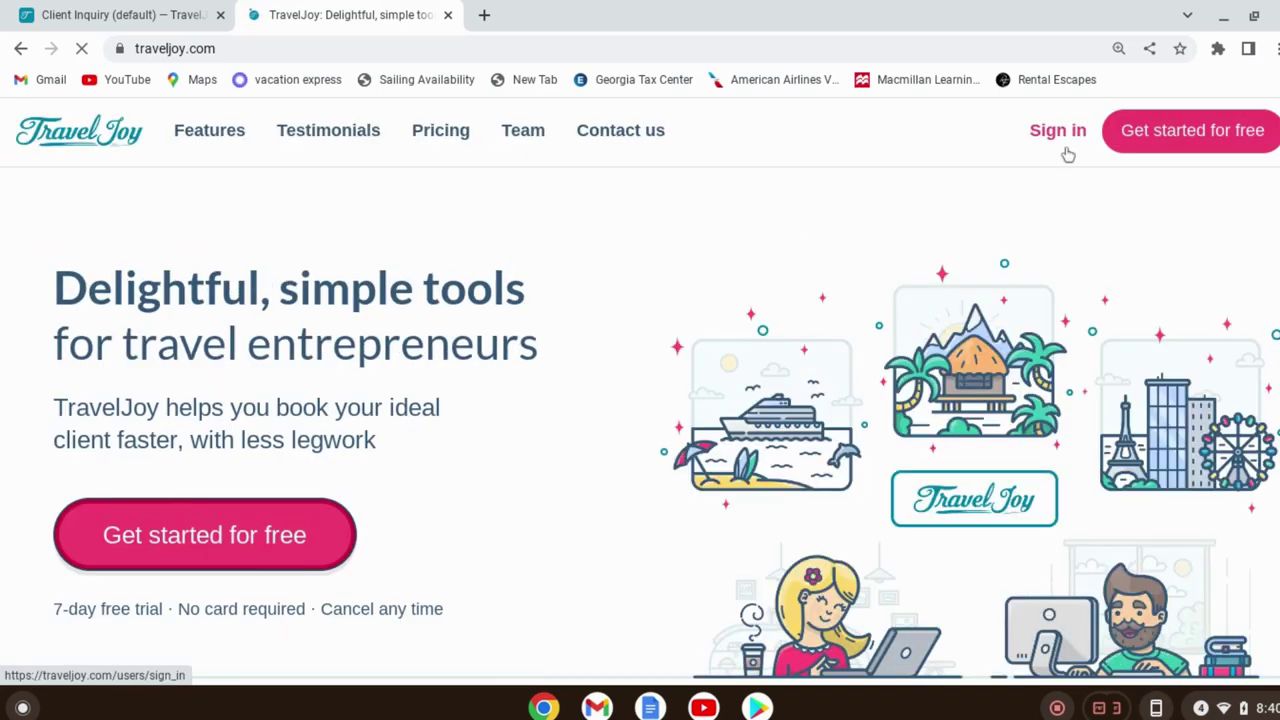
click(1064, 140)
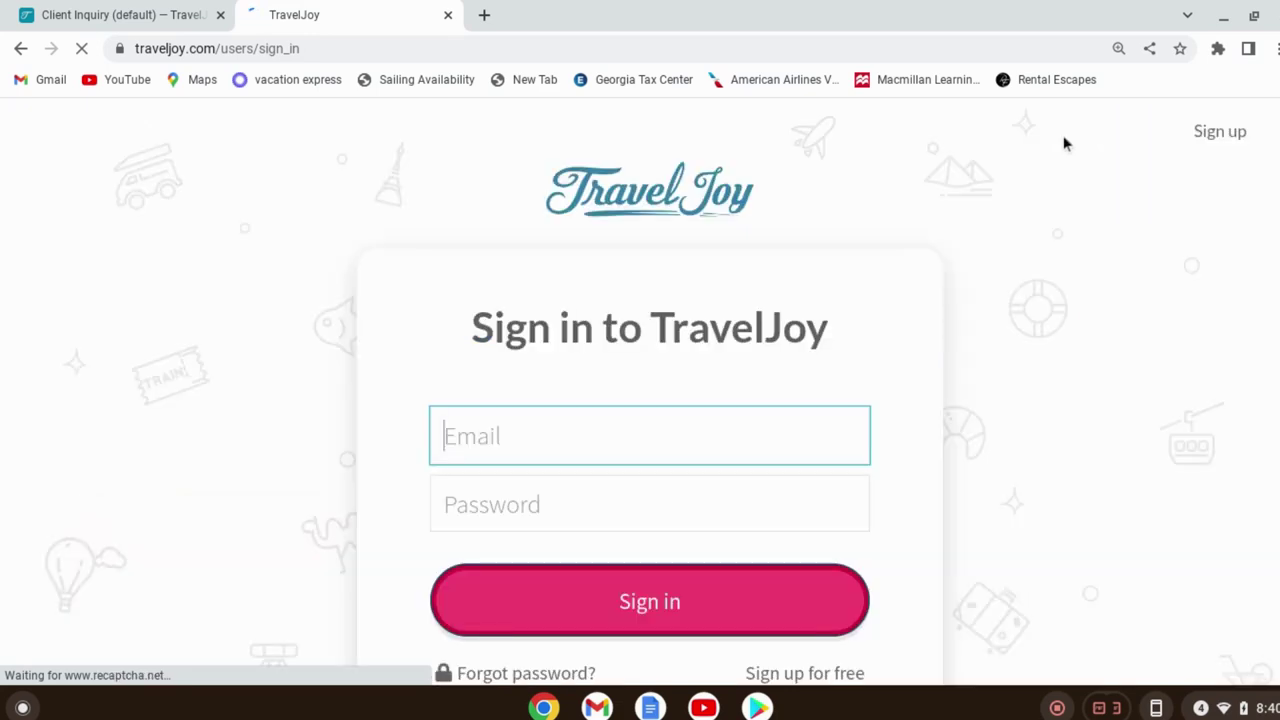
Sign in to the agency account with saved credentials, passing the chimney-image reCAPTCHA
click(569, 607)
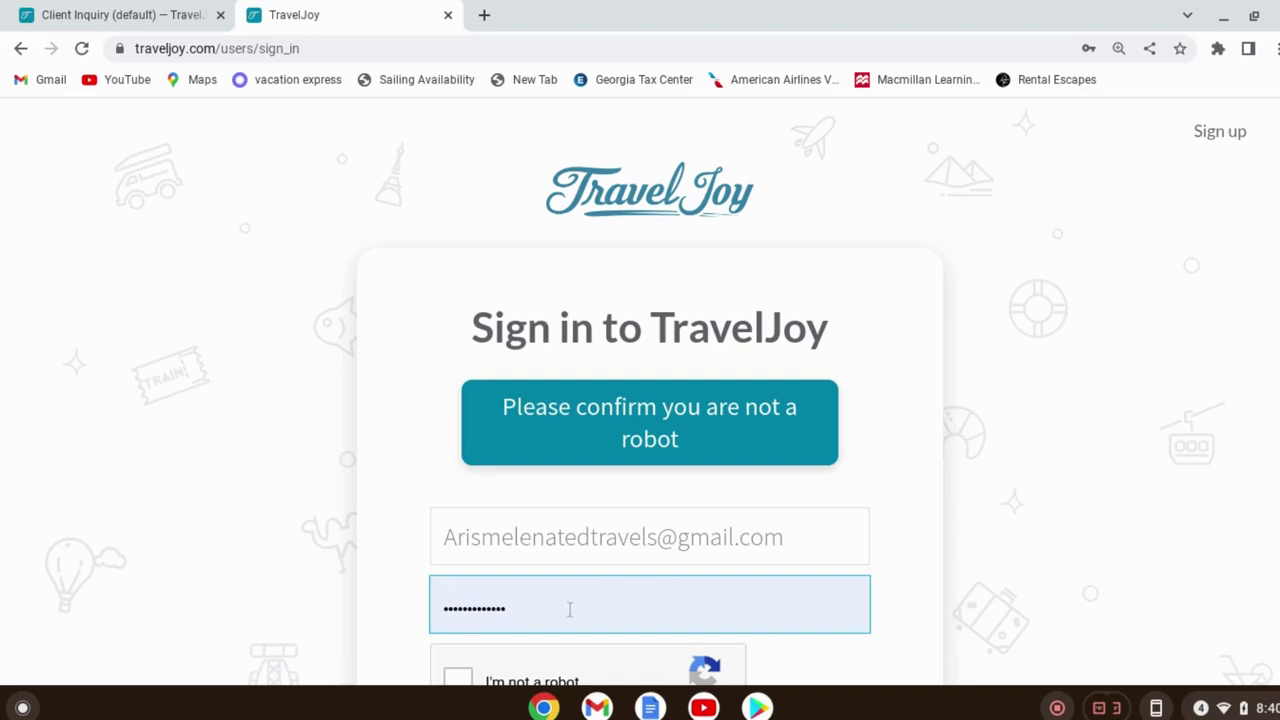
scroll(569, 609, down, 3)
click(452, 464)
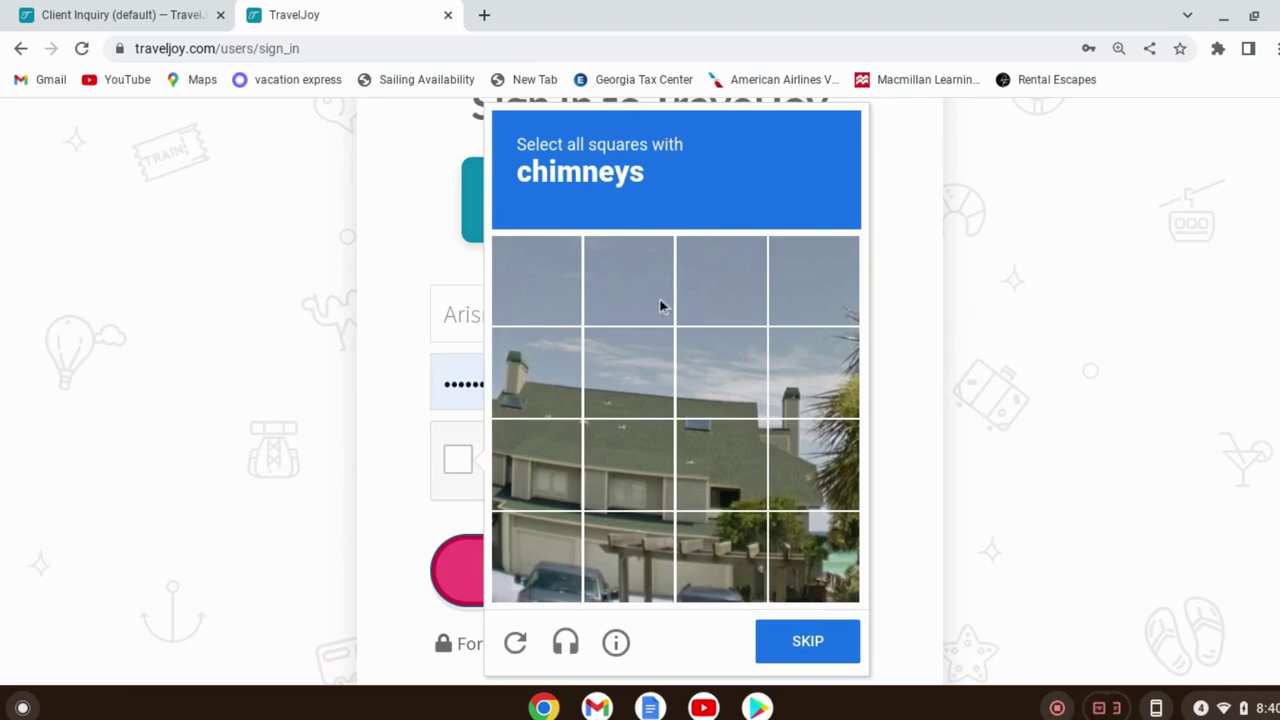
click(518, 378)
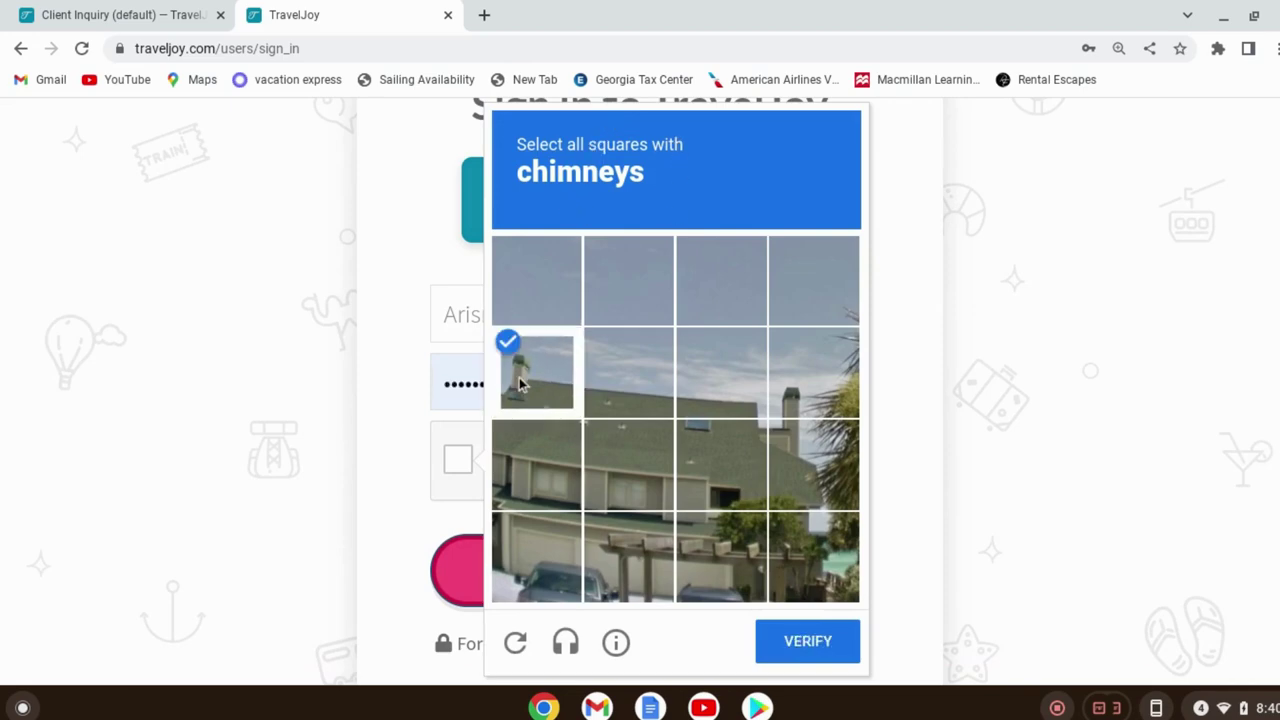
click(819, 394)
scroll(818, 420, down, 1)
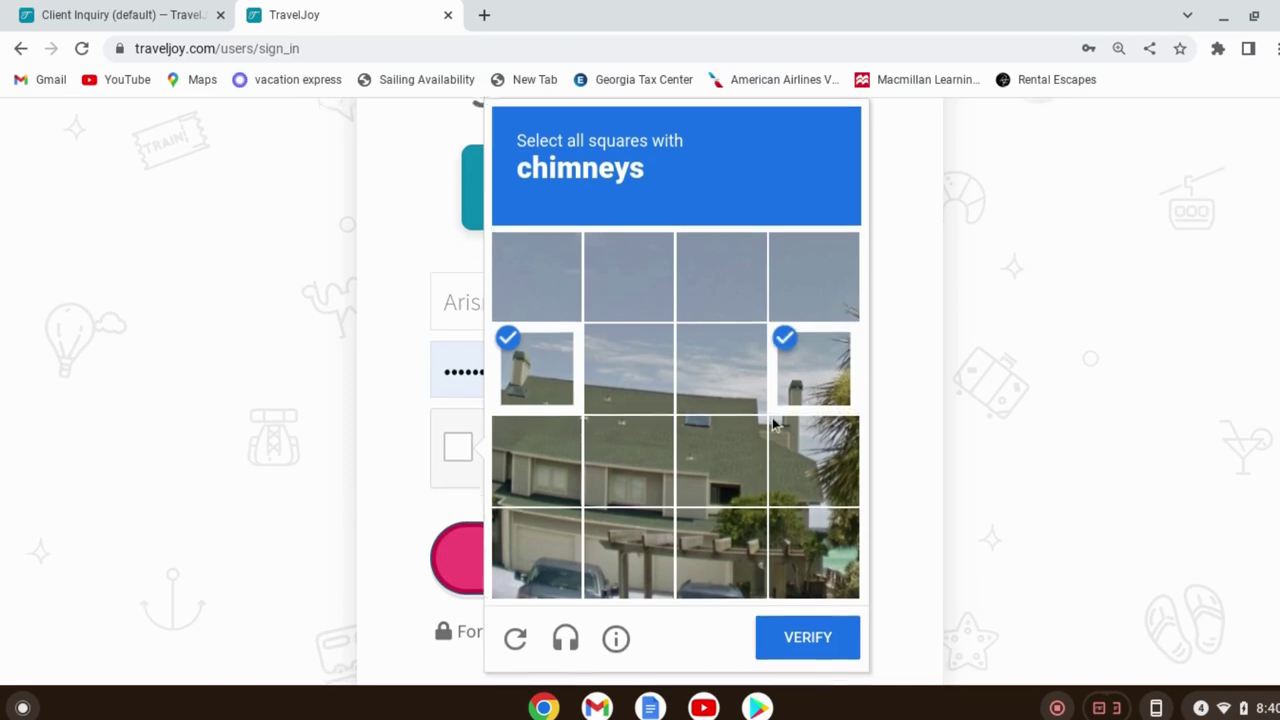
click(821, 640)
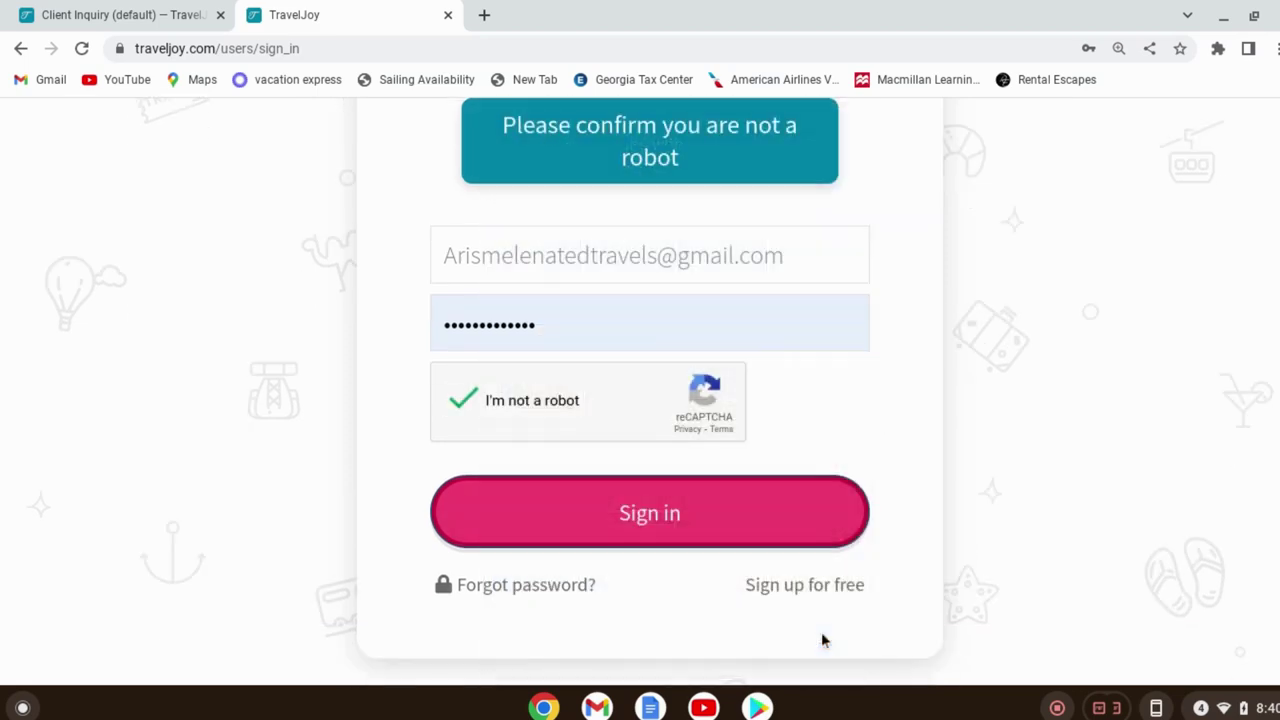
click(688, 522)
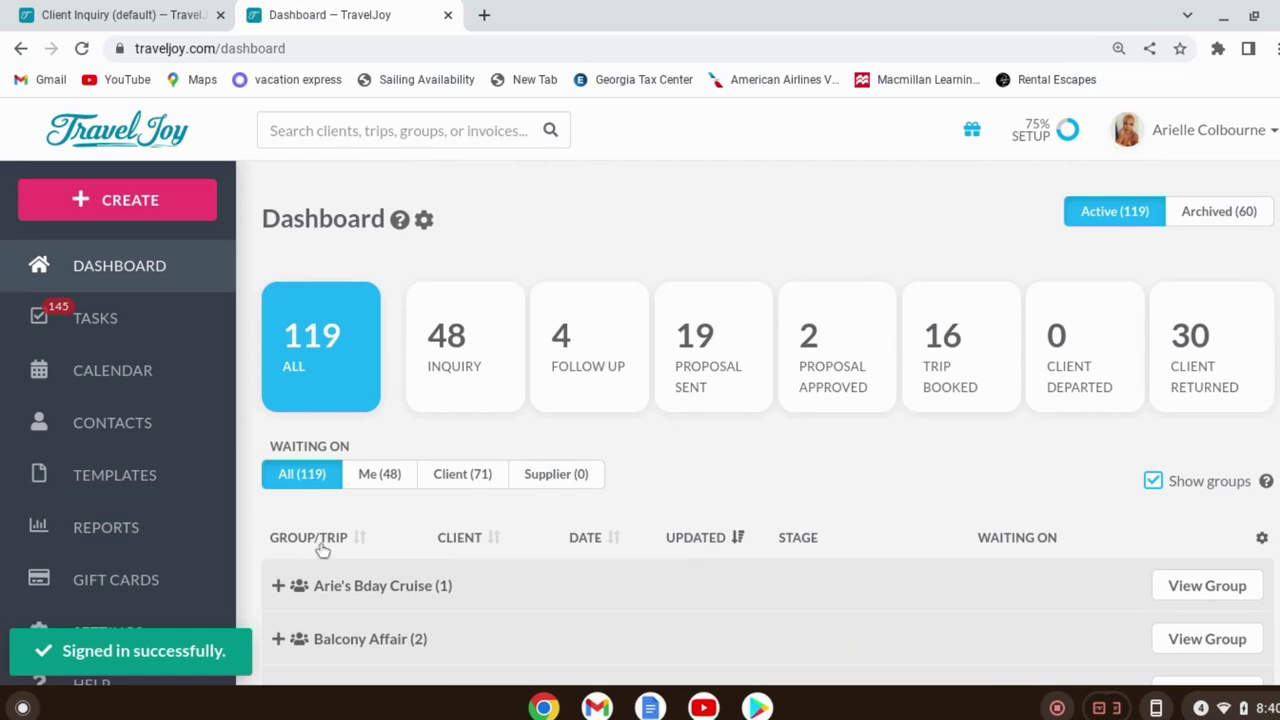
Collapse the dashboard's Individual Trips section and expand the Templates menu in the sidebar
scroll(486, 531, down, 6)
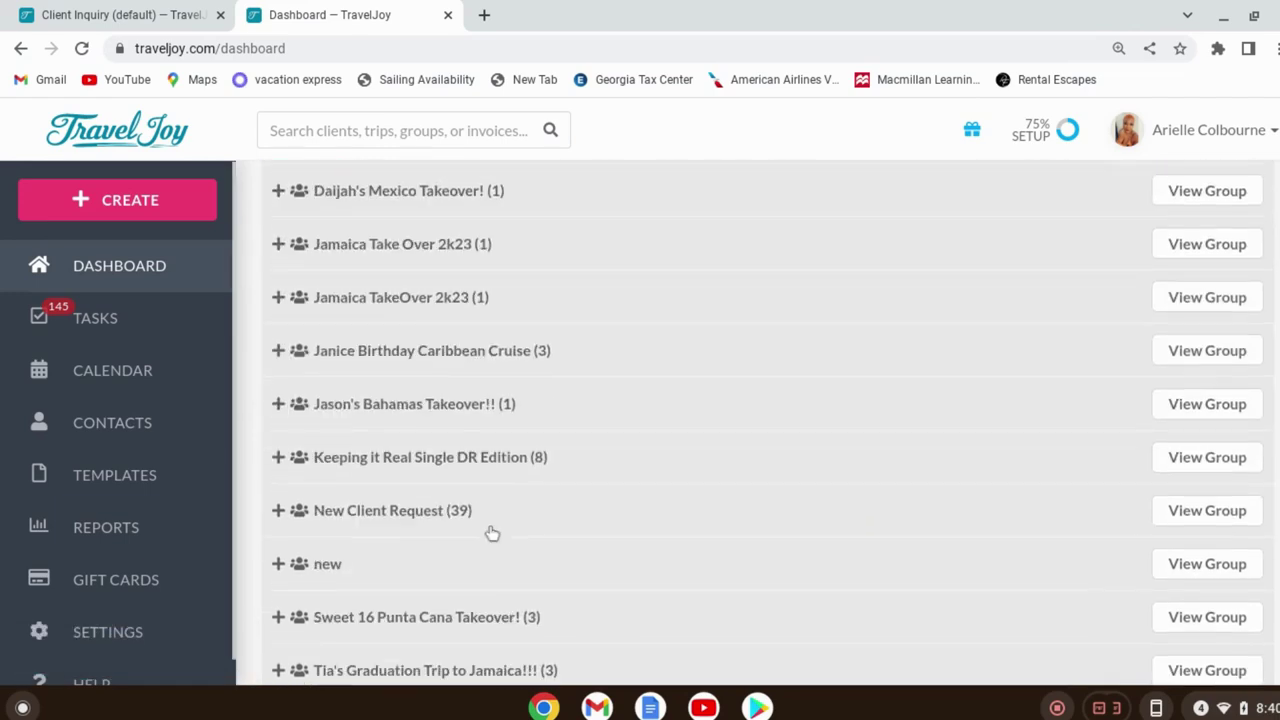
scroll(500, 515, down, 5)
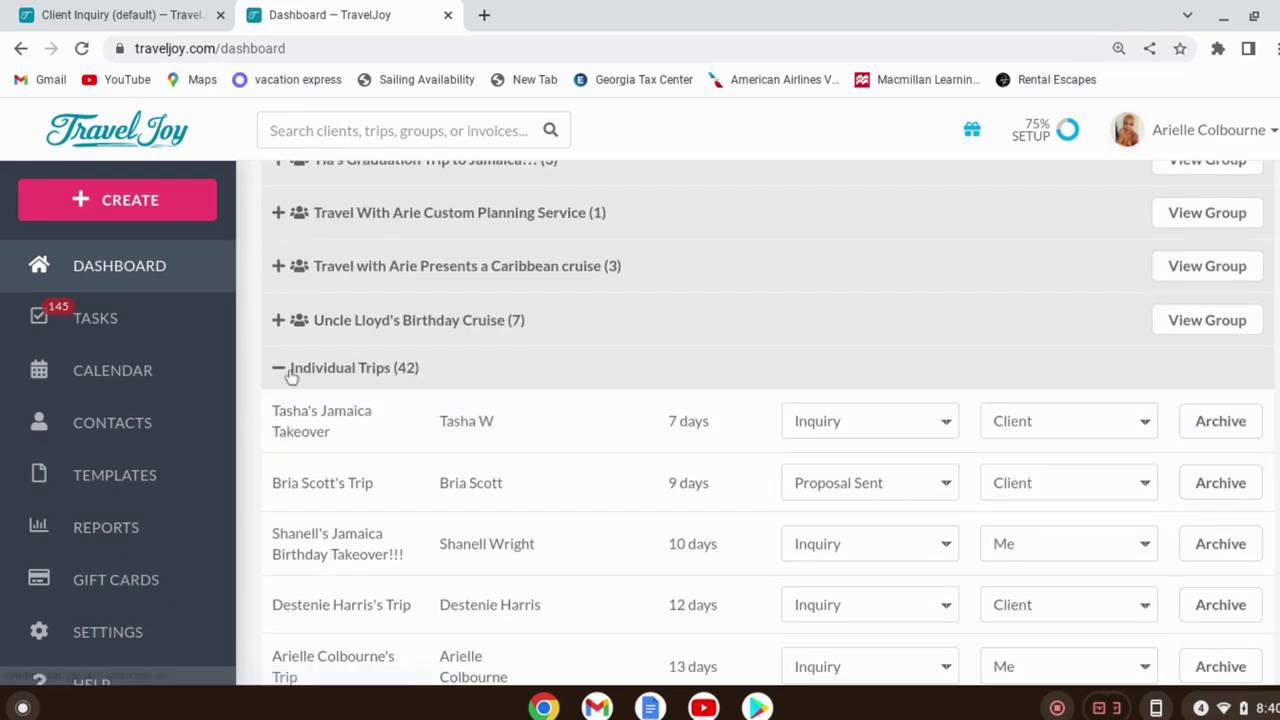
click(284, 369)
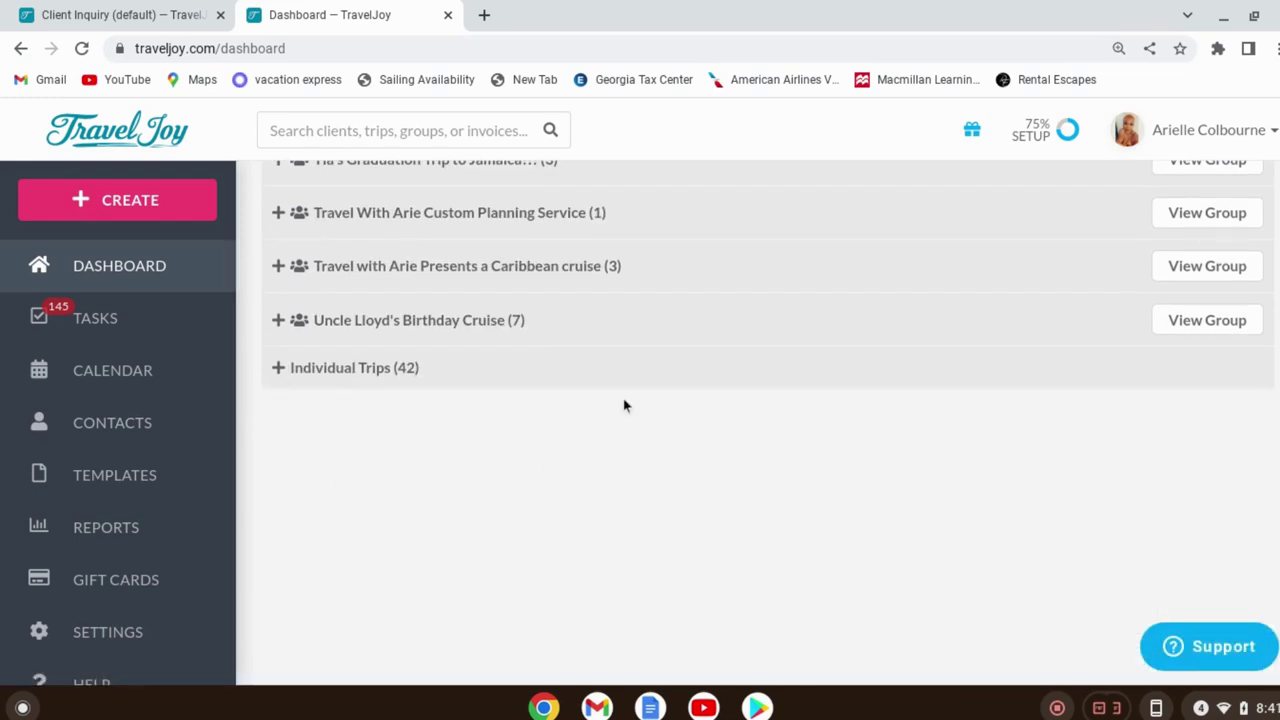
scroll(630, 390, up, 6)
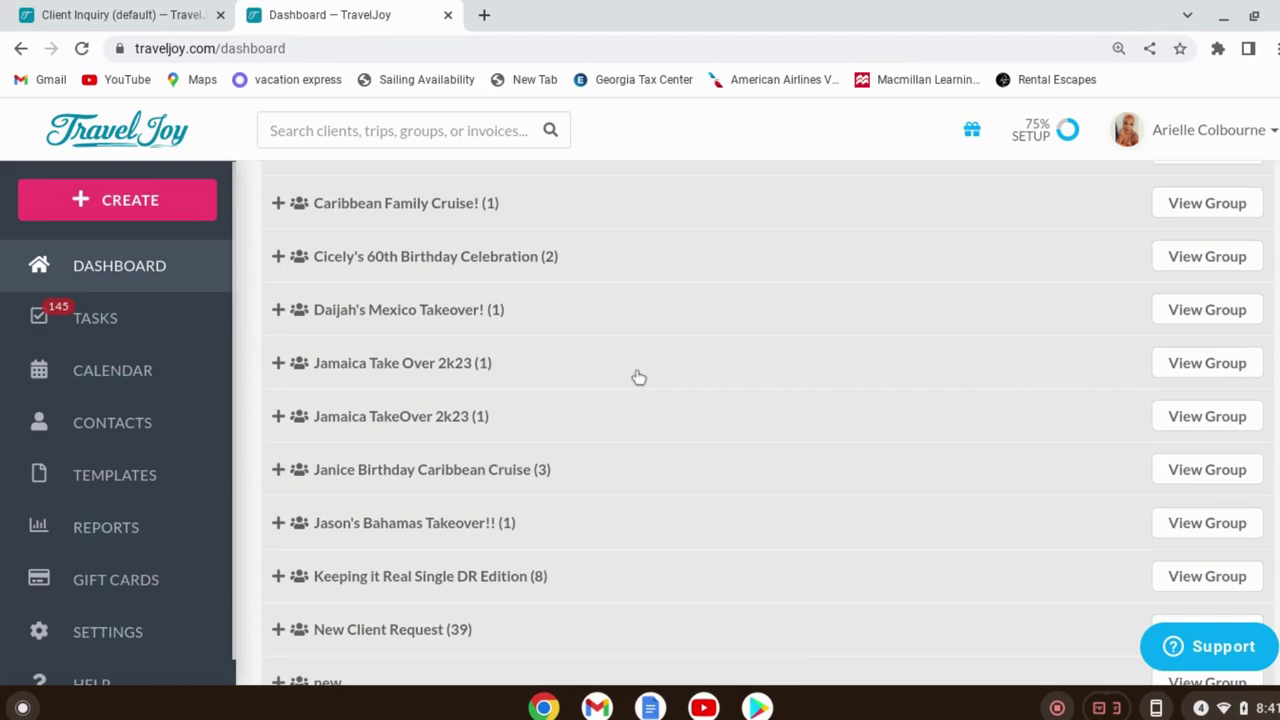
scroll(638, 377, up, 3)
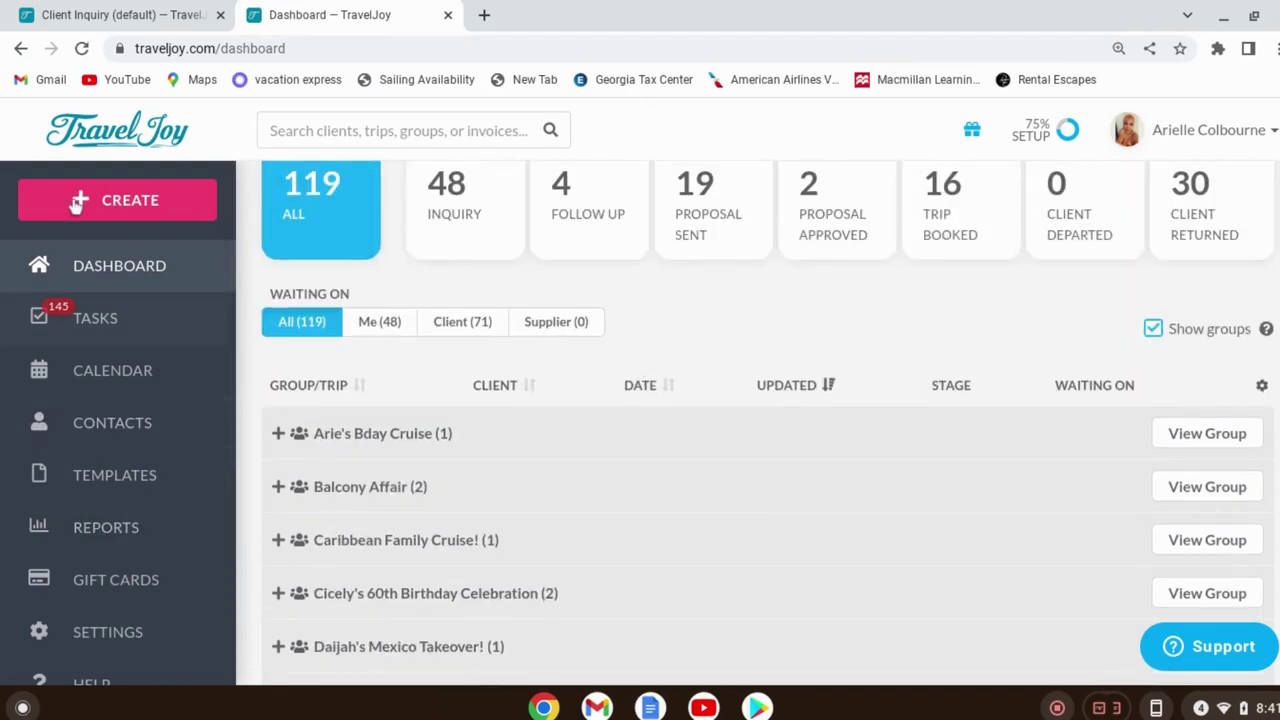
click(140, 479)
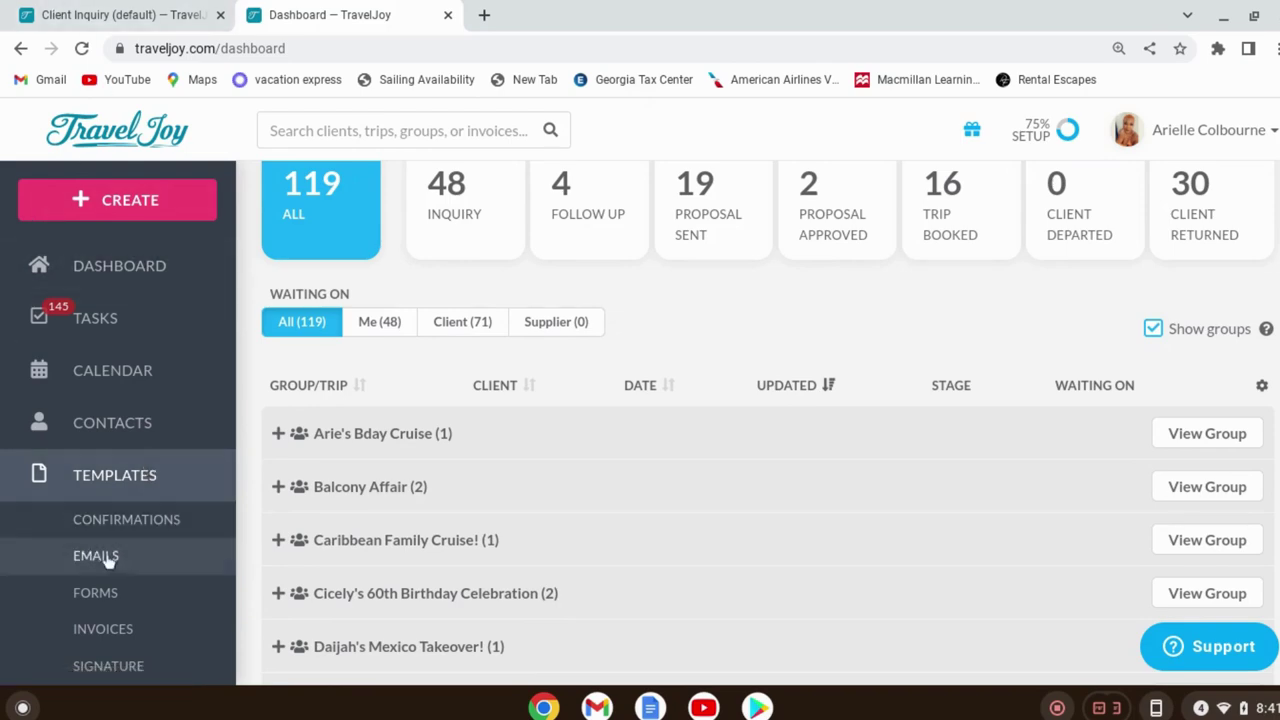
Find Tia's Graduation Client Inquiry in the Form Templates list and open it
click(118, 611)
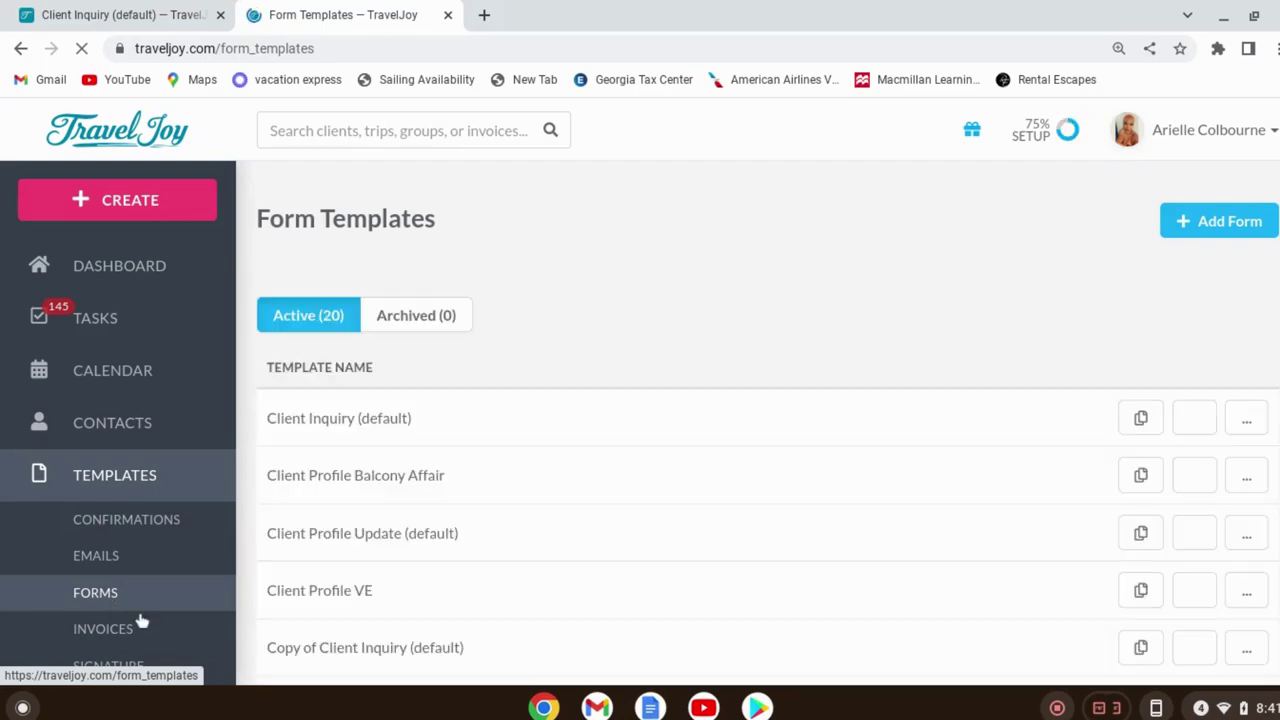
scroll(558, 514, down, 2)
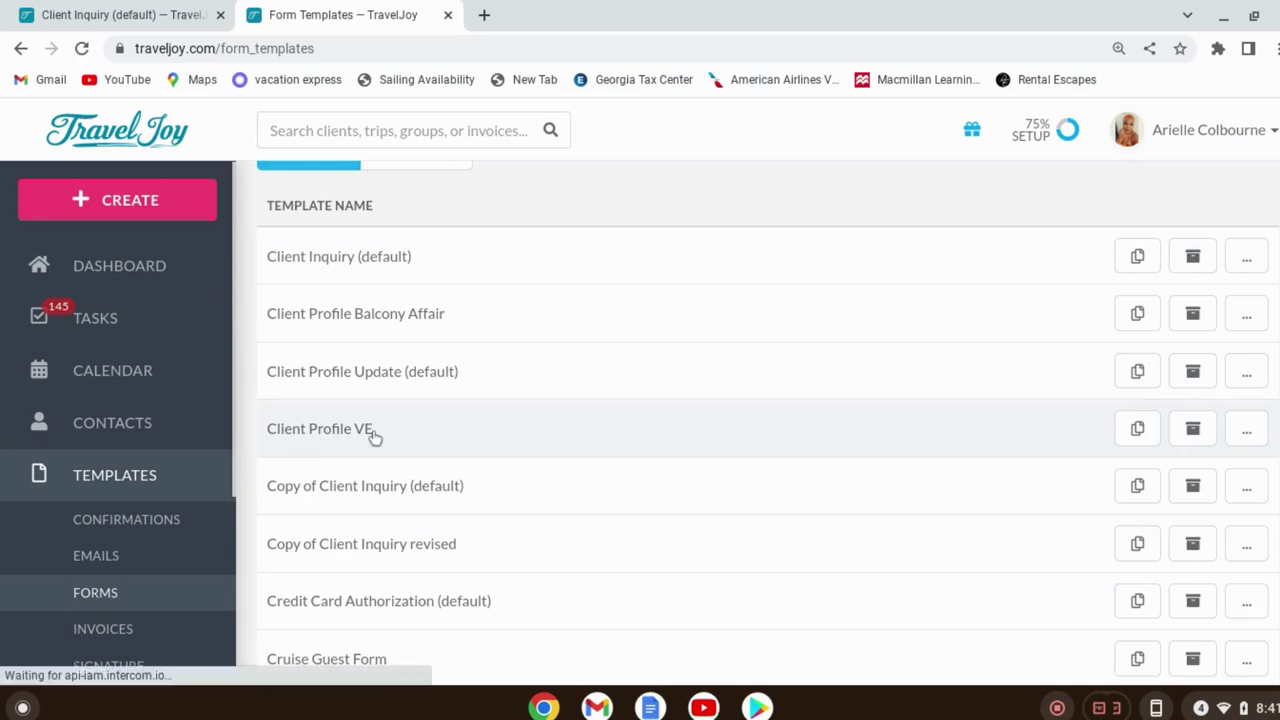
scroll(380, 437, down, 3)
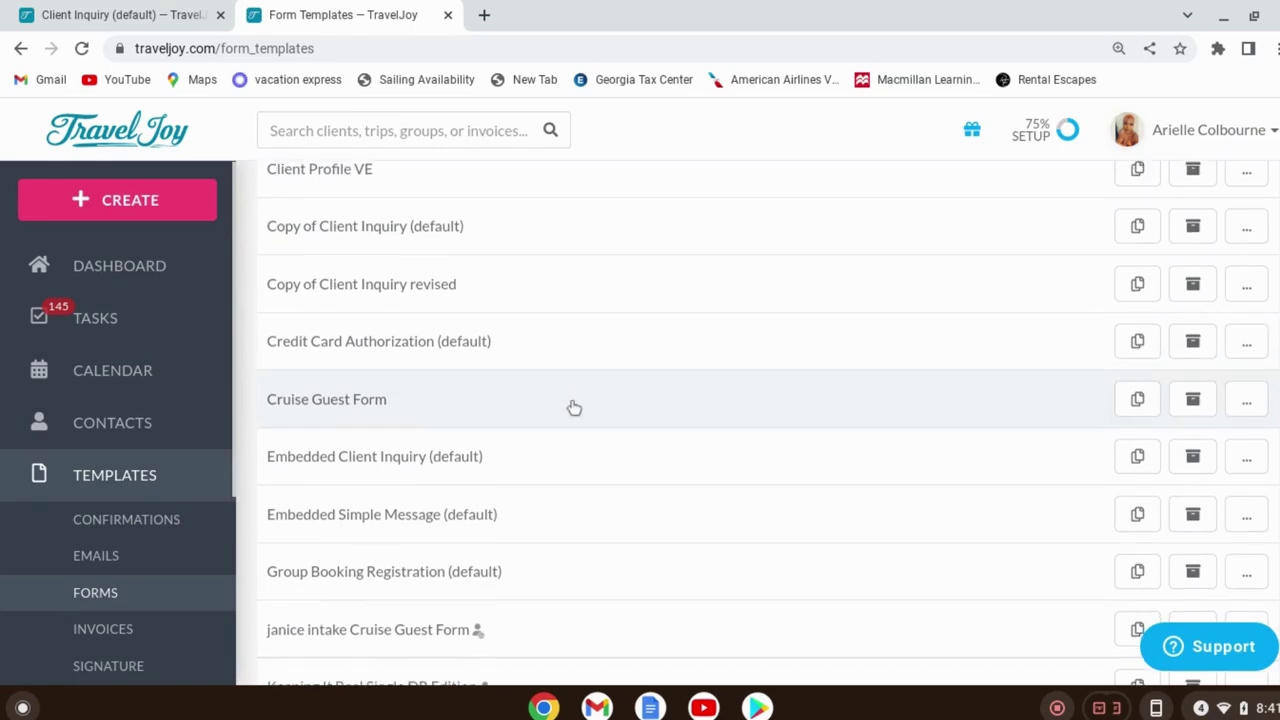
scroll(580, 400, down, 3)
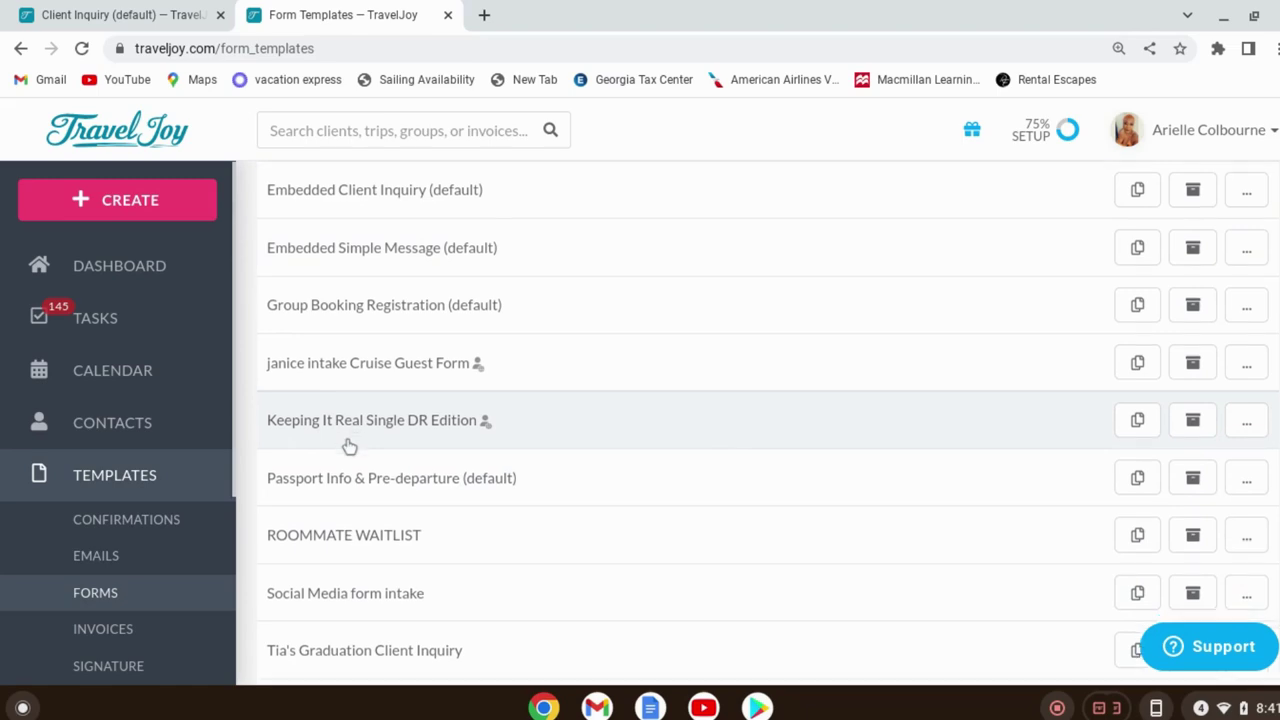
scroll(346, 445, down, 2)
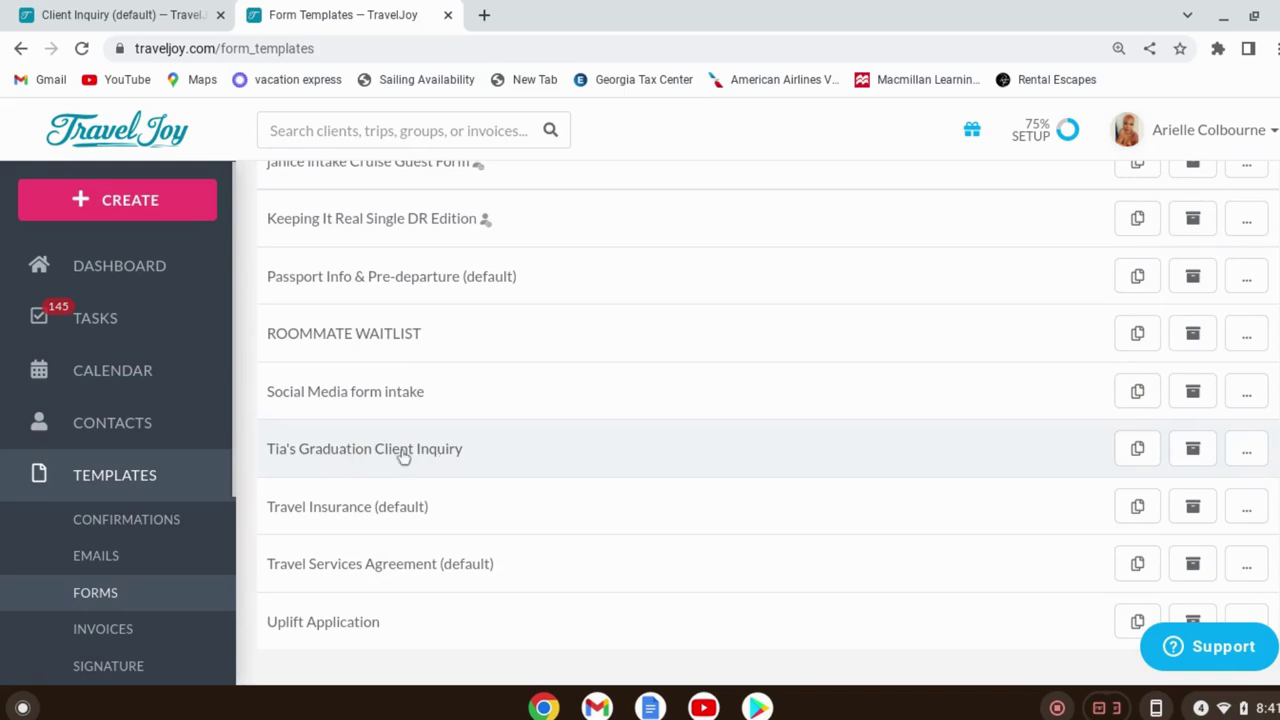
click(403, 456)
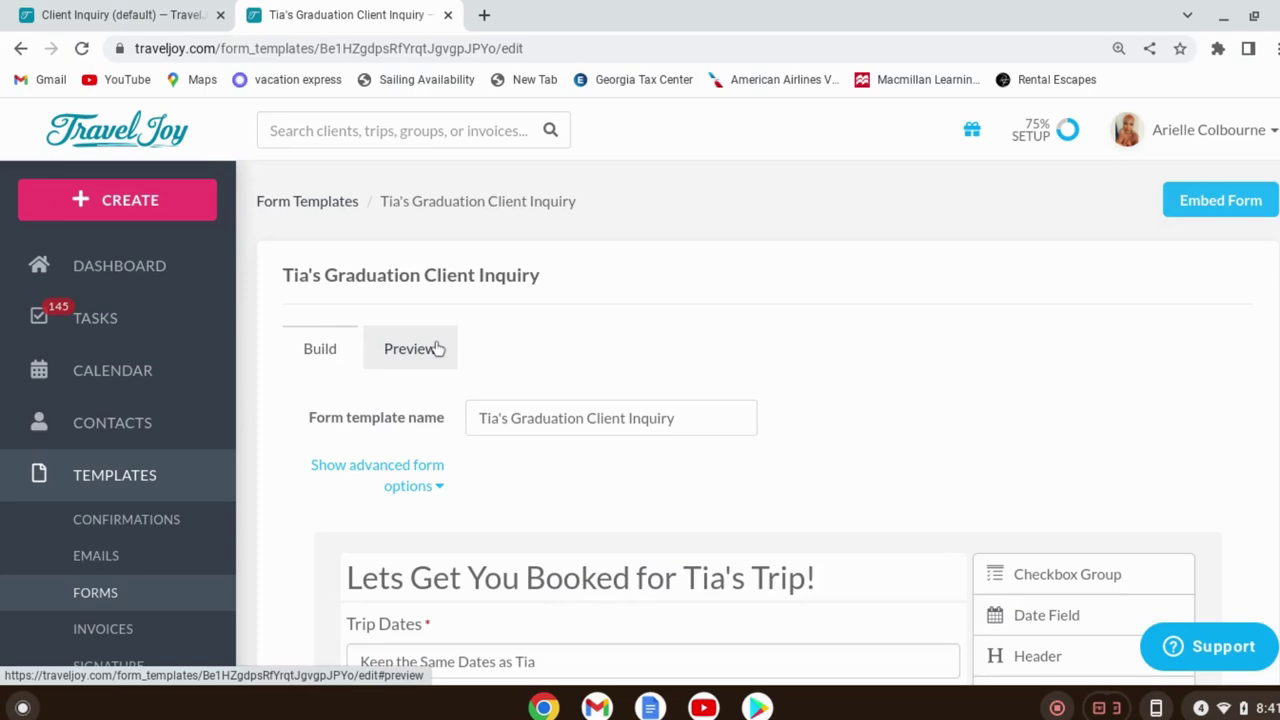
click(410, 348)
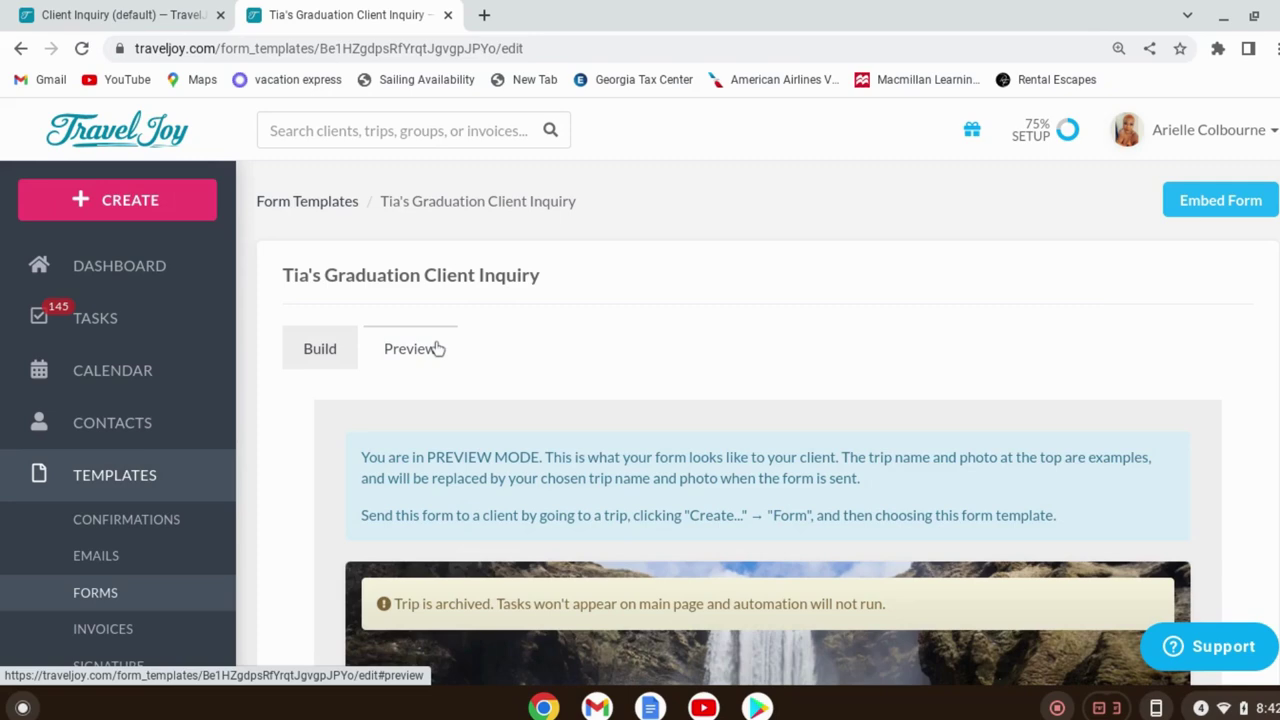
scroll(1035, 391, down, 8)
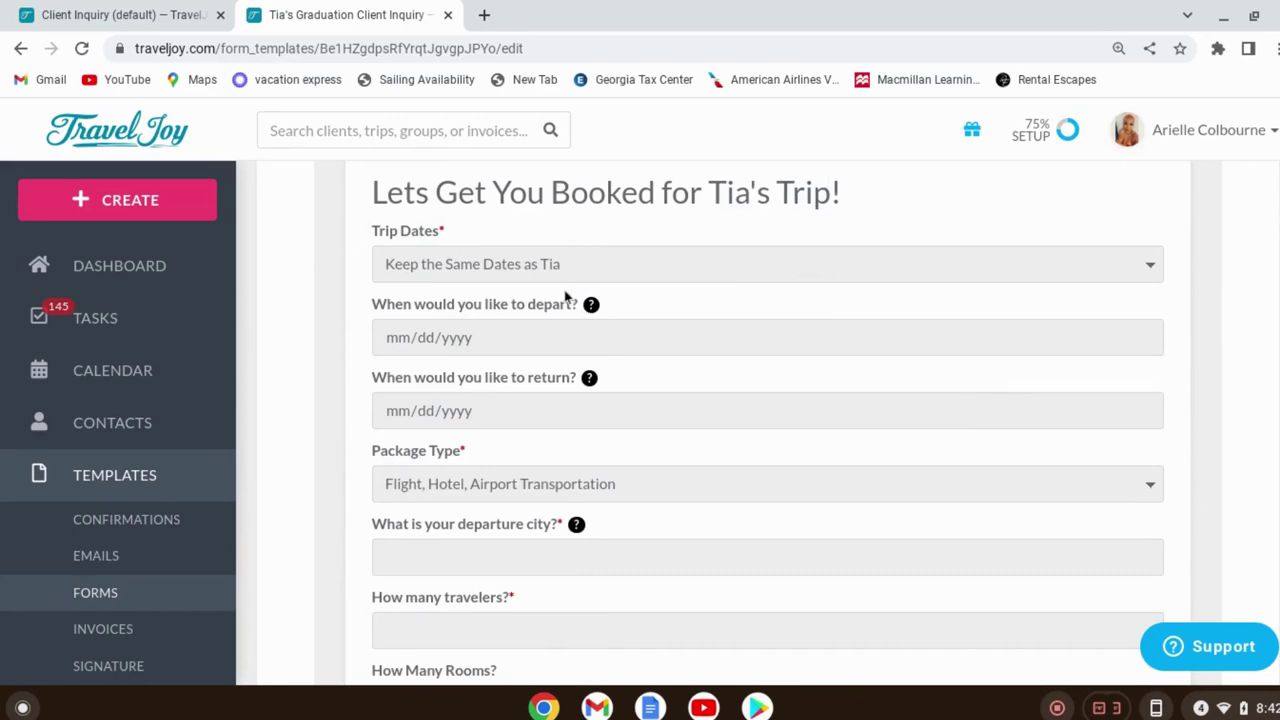
scroll(646, 271, up, 7)
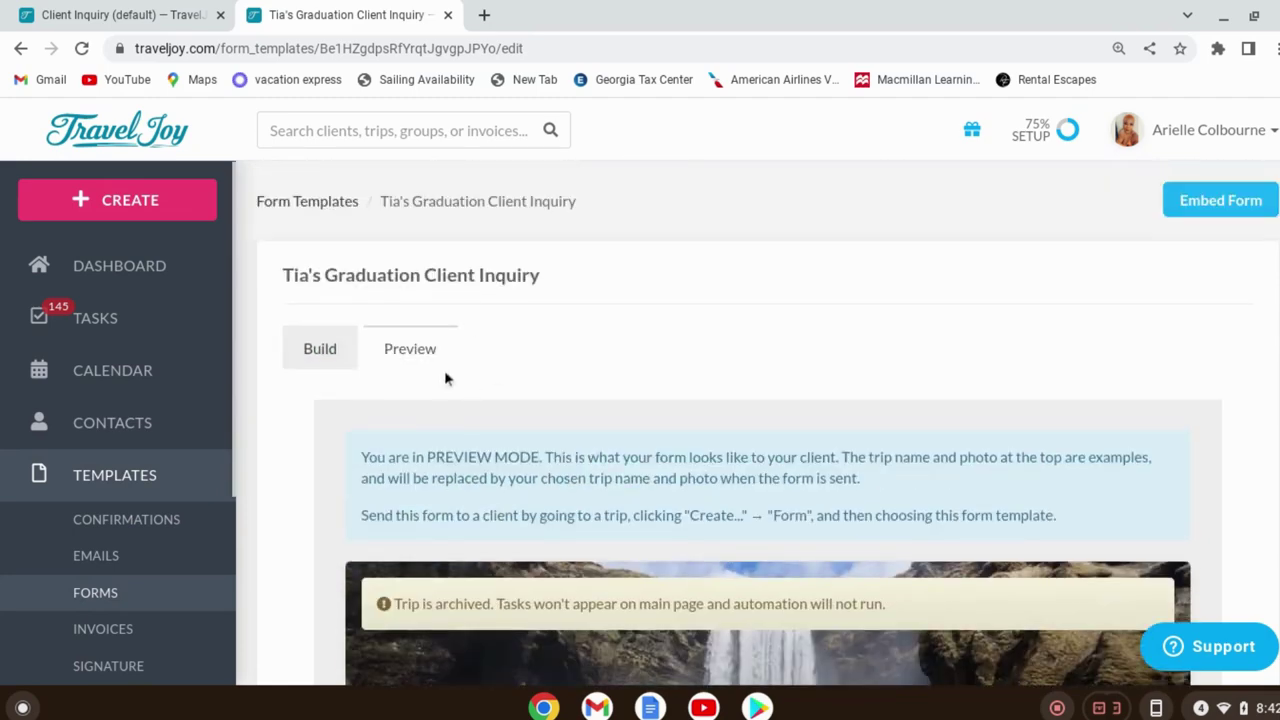
click(322, 349)
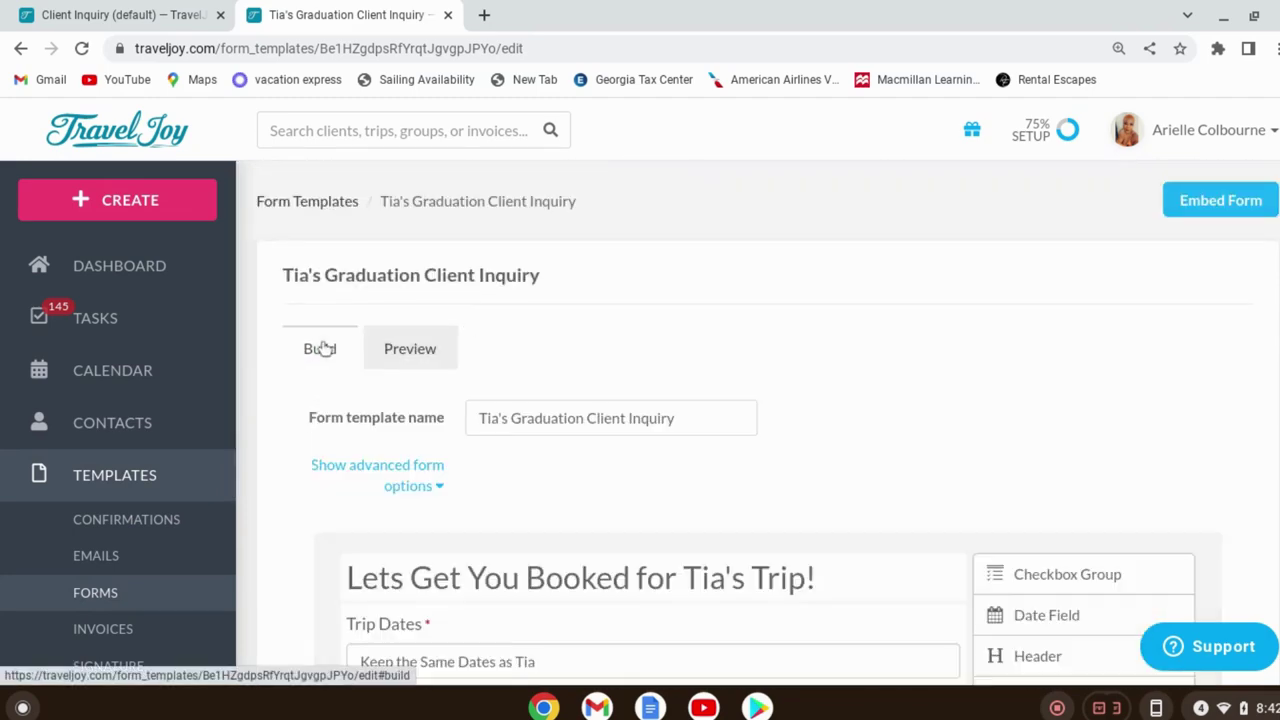
scroll(928, 285, down, 1)
scroll(928, 285, down, 2)
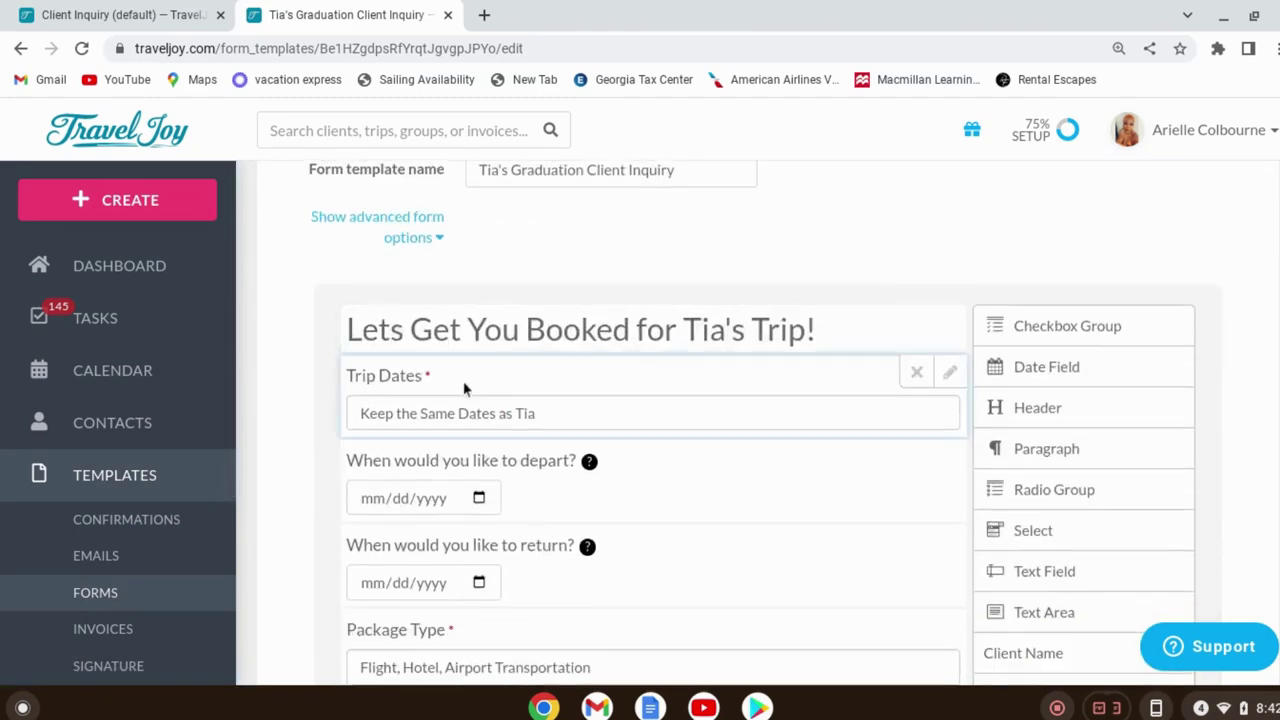
click(682, 414)
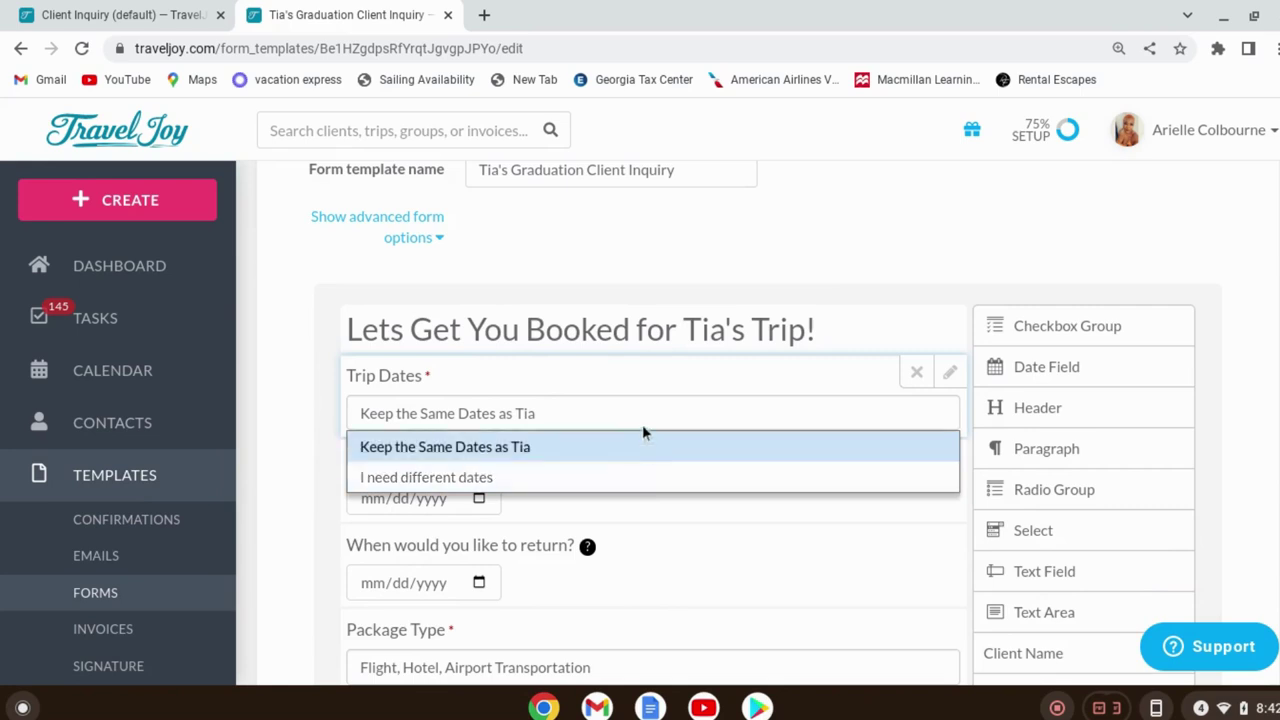
click(731, 271)
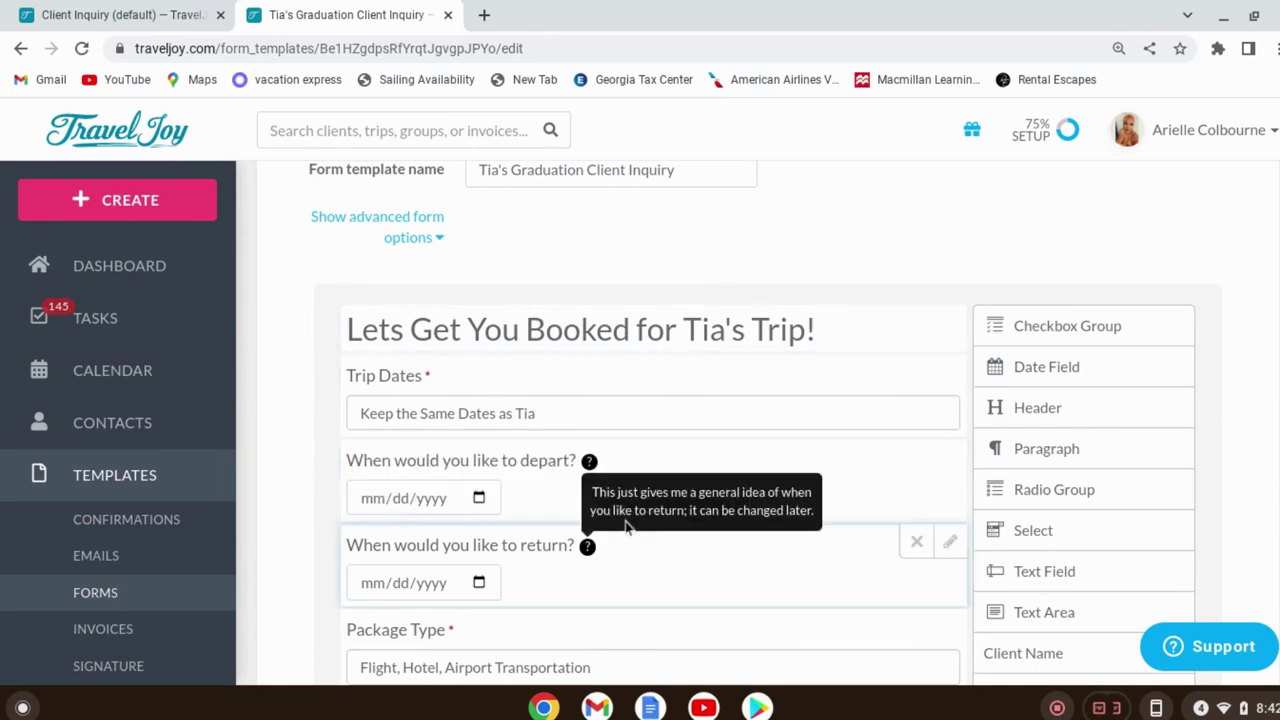
scroll(630, 470, down, 2)
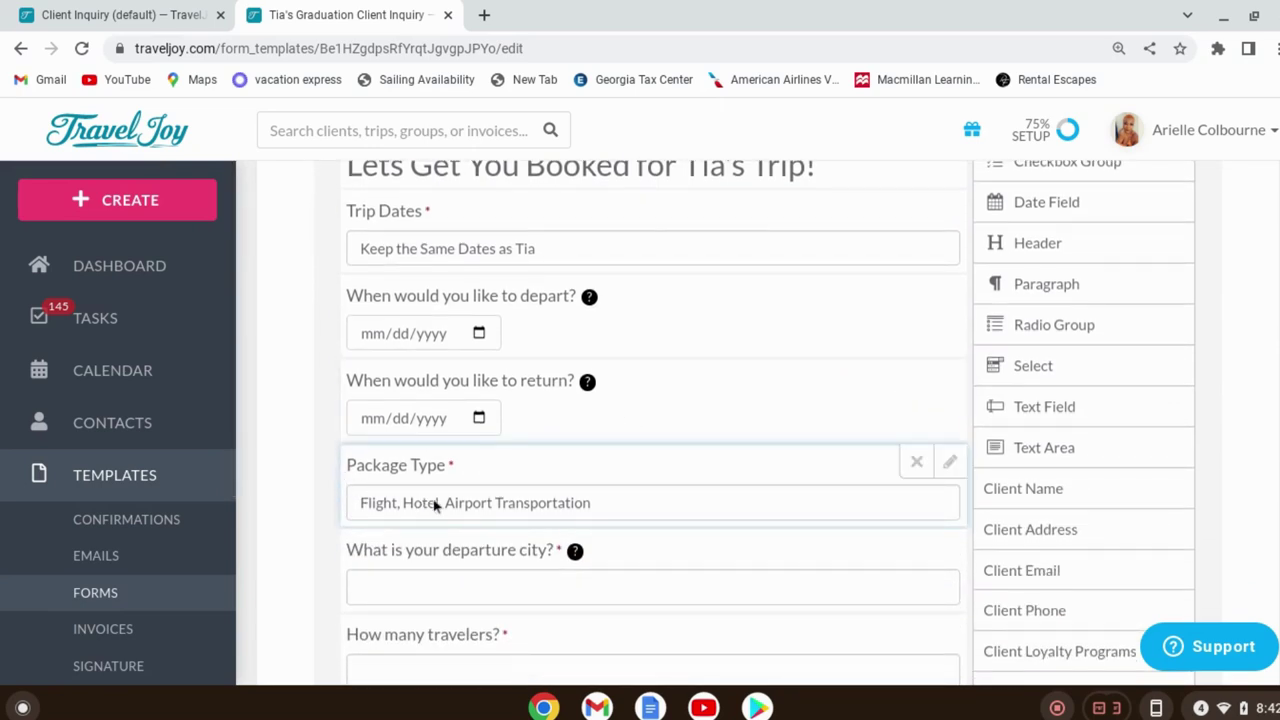
click(541, 508)
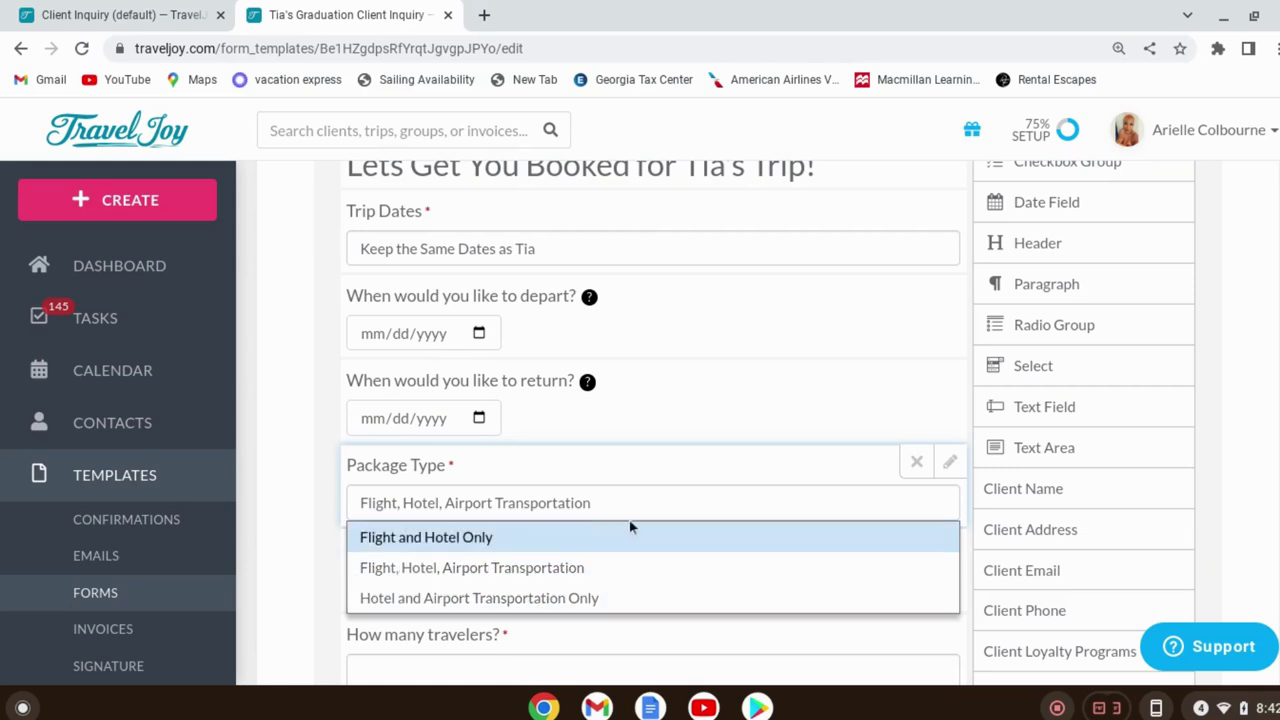
scroll(600, 510, down, 1)
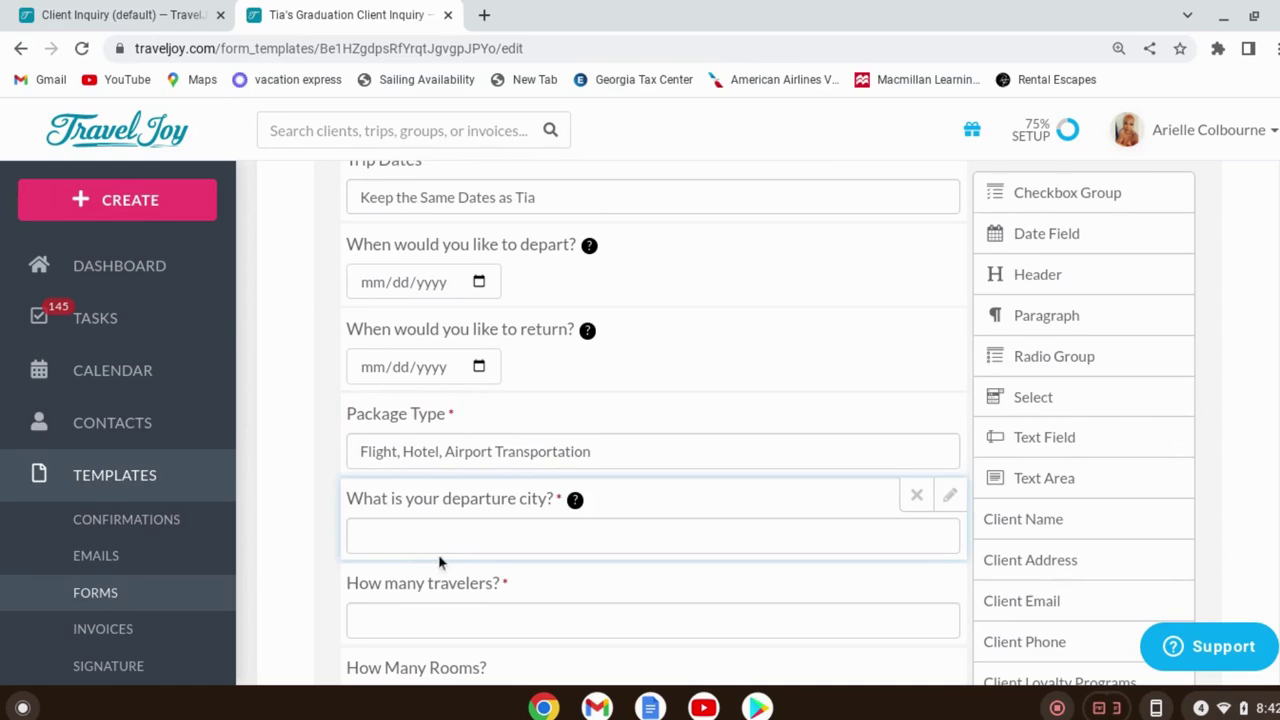
scroll(421, 550, down, 2)
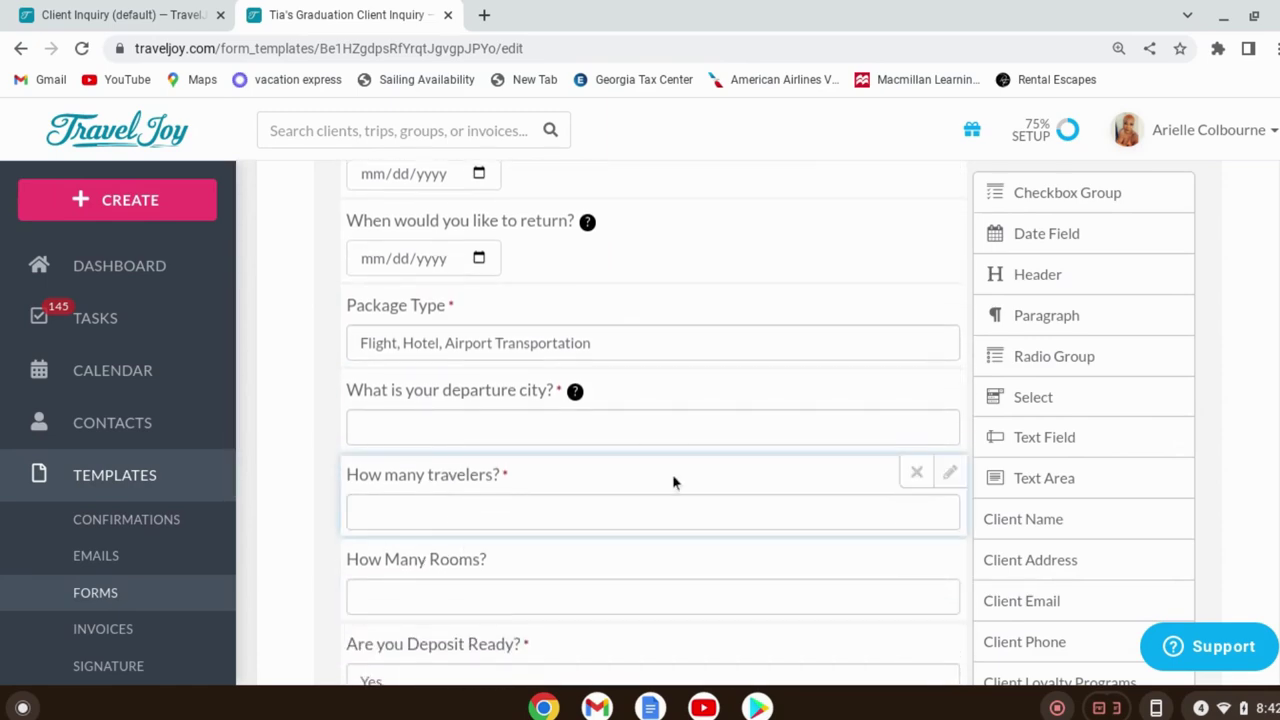
scroll(509, 568, down, 4)
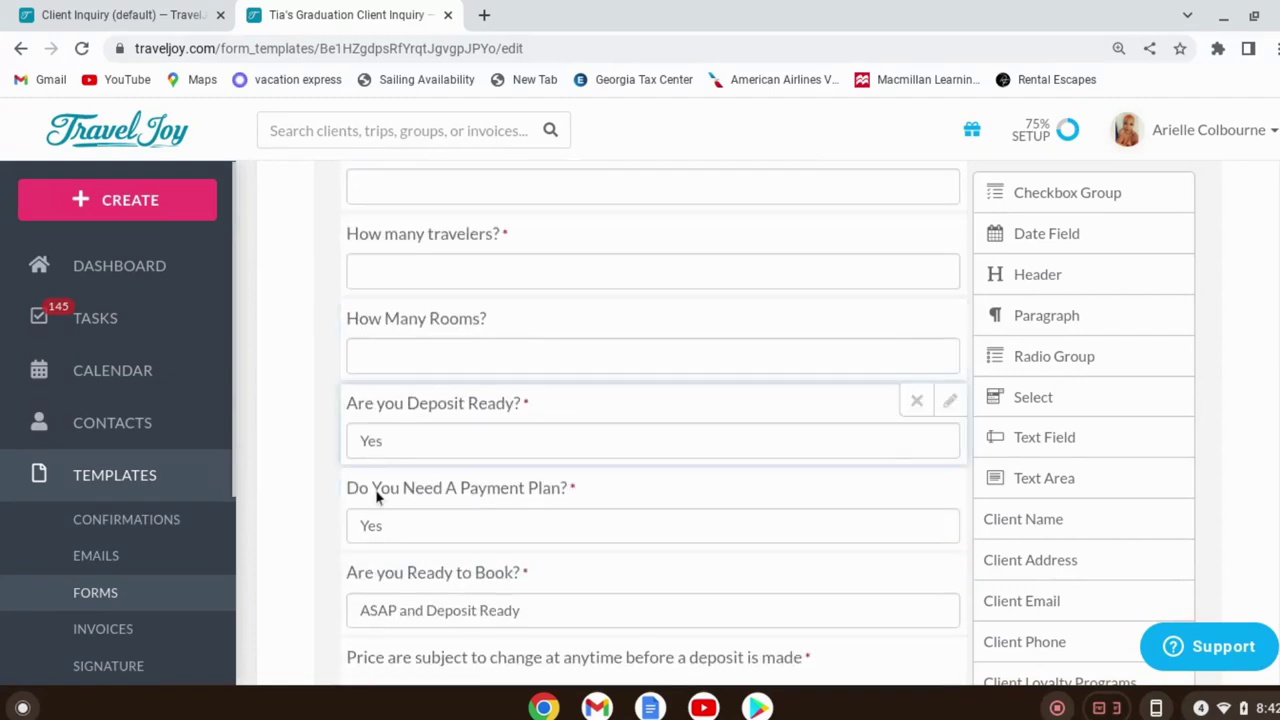
click(448, 428)
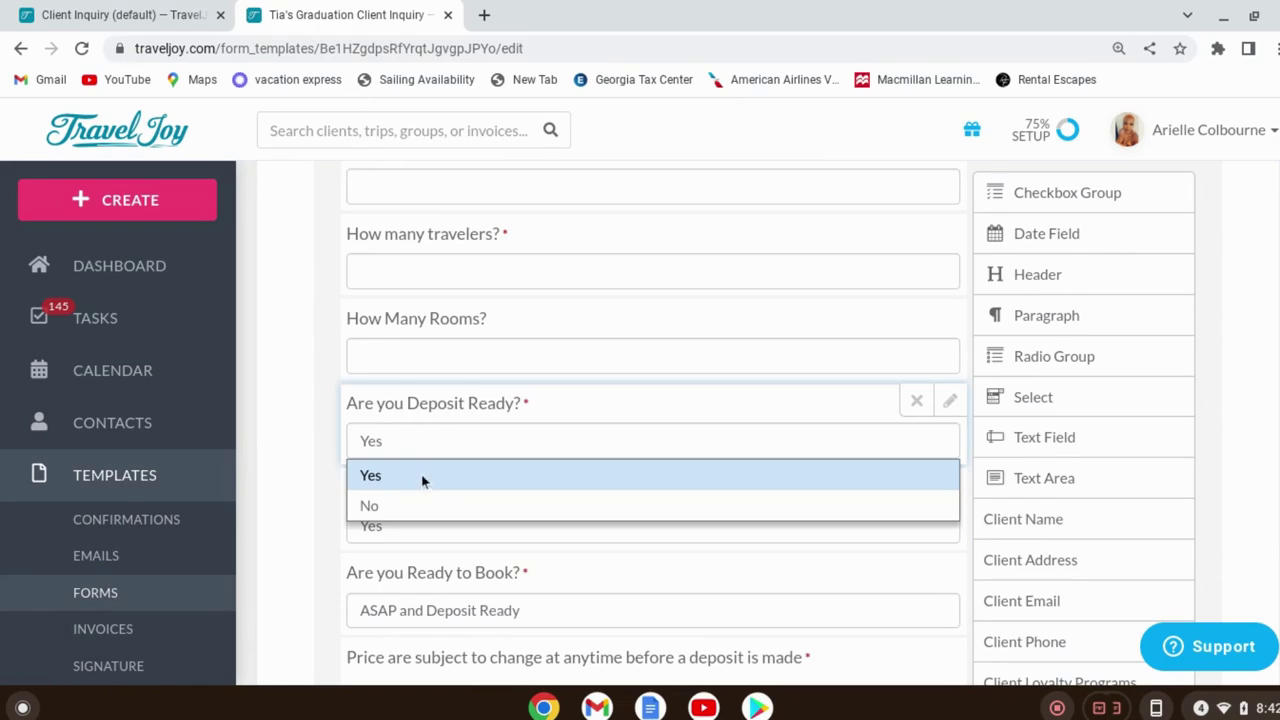
click(277, 362)
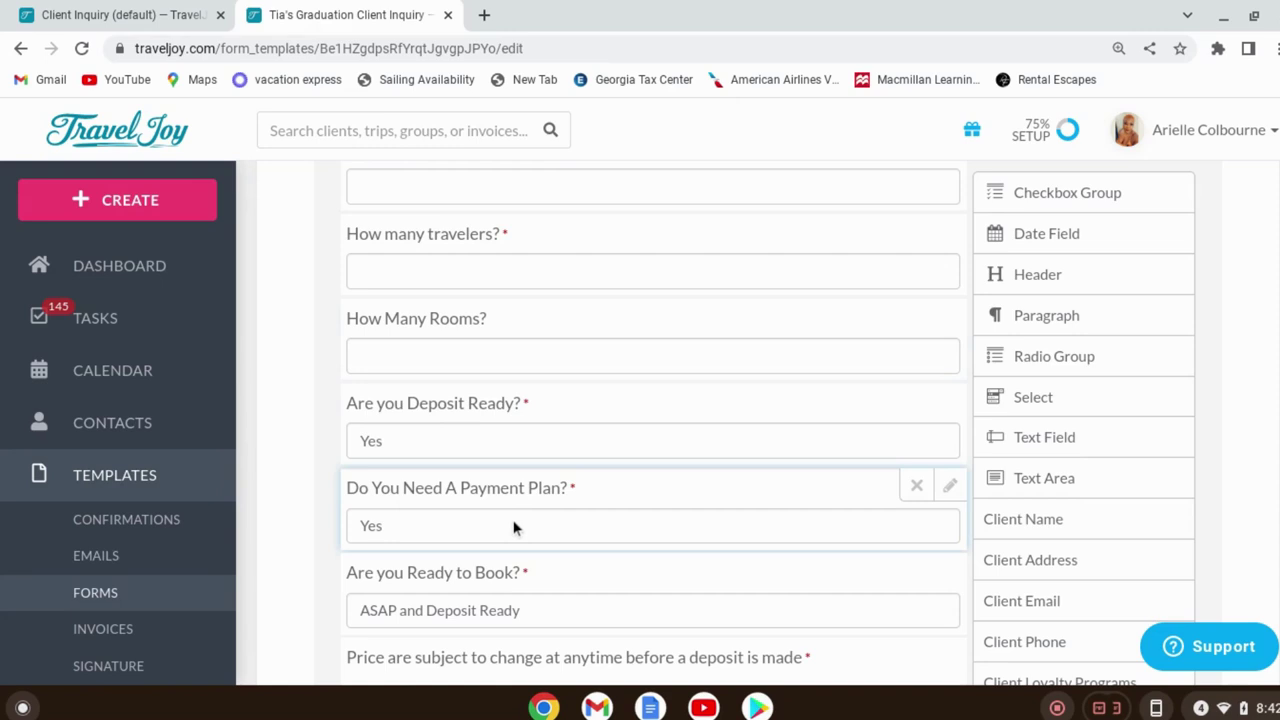
scroll(515, 525, down, 1)
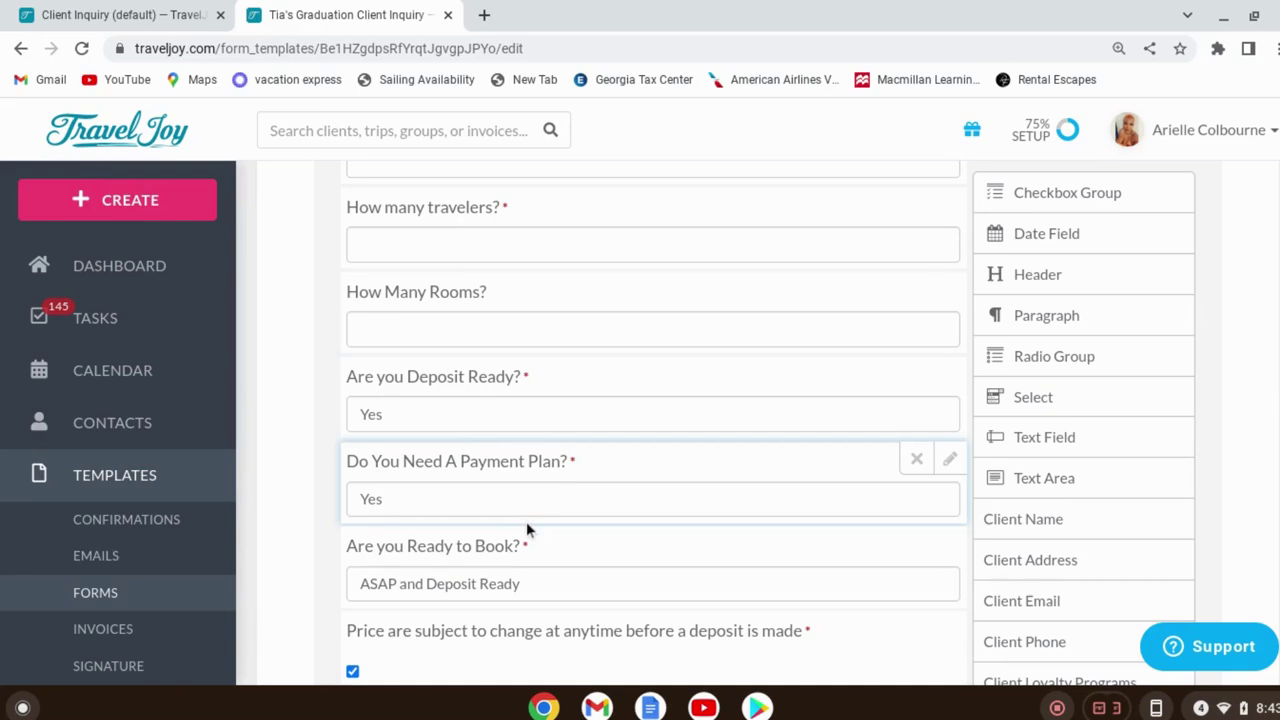
click(521, 586)
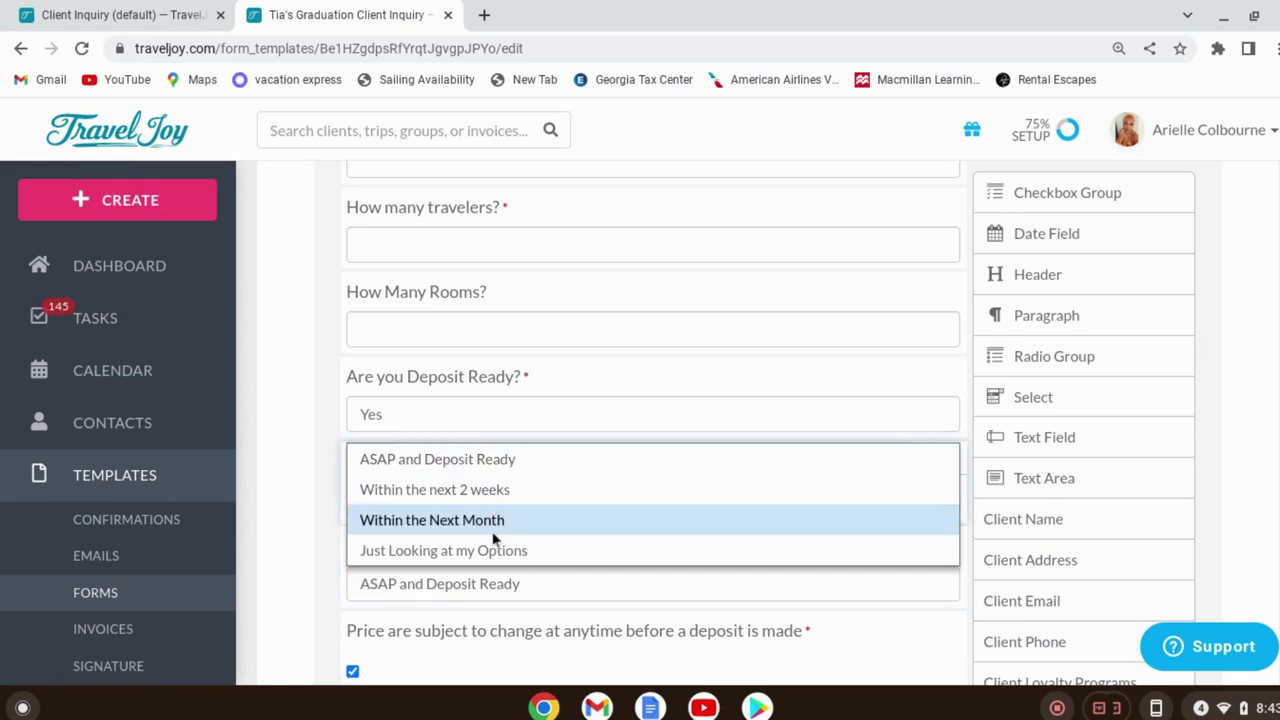
click(305, 511)
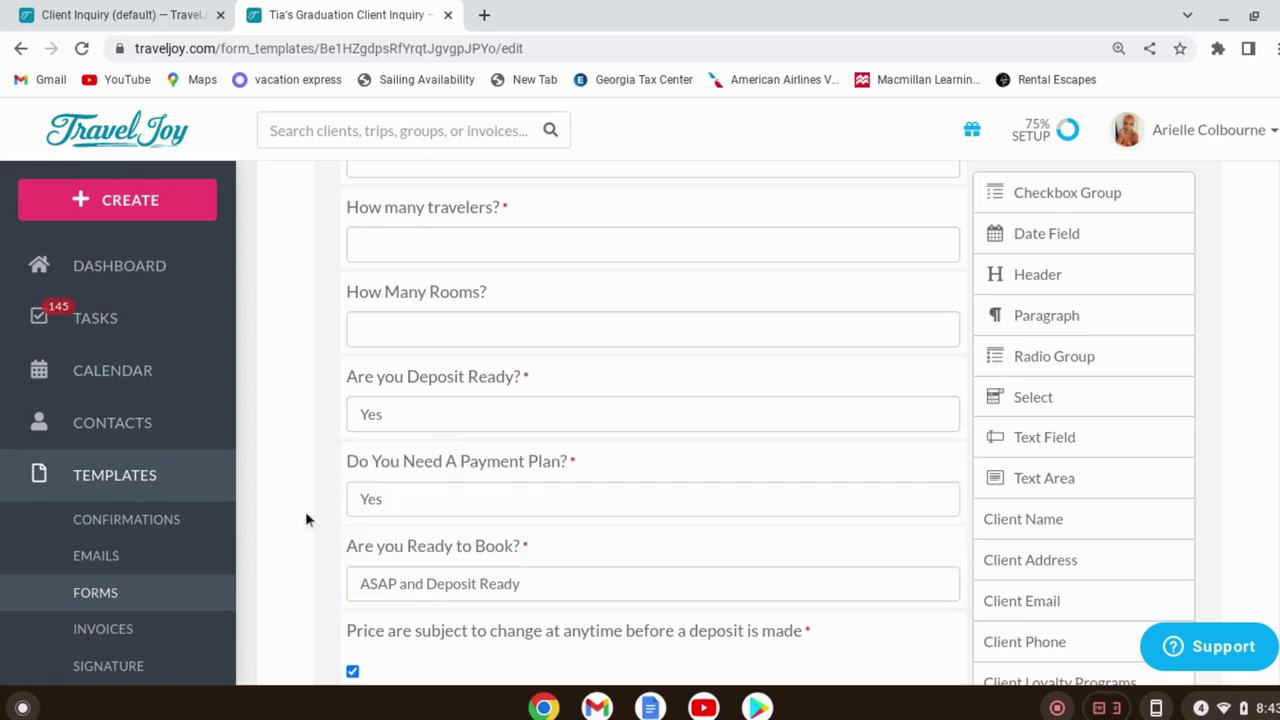
scroll(564, 507, down, 3)
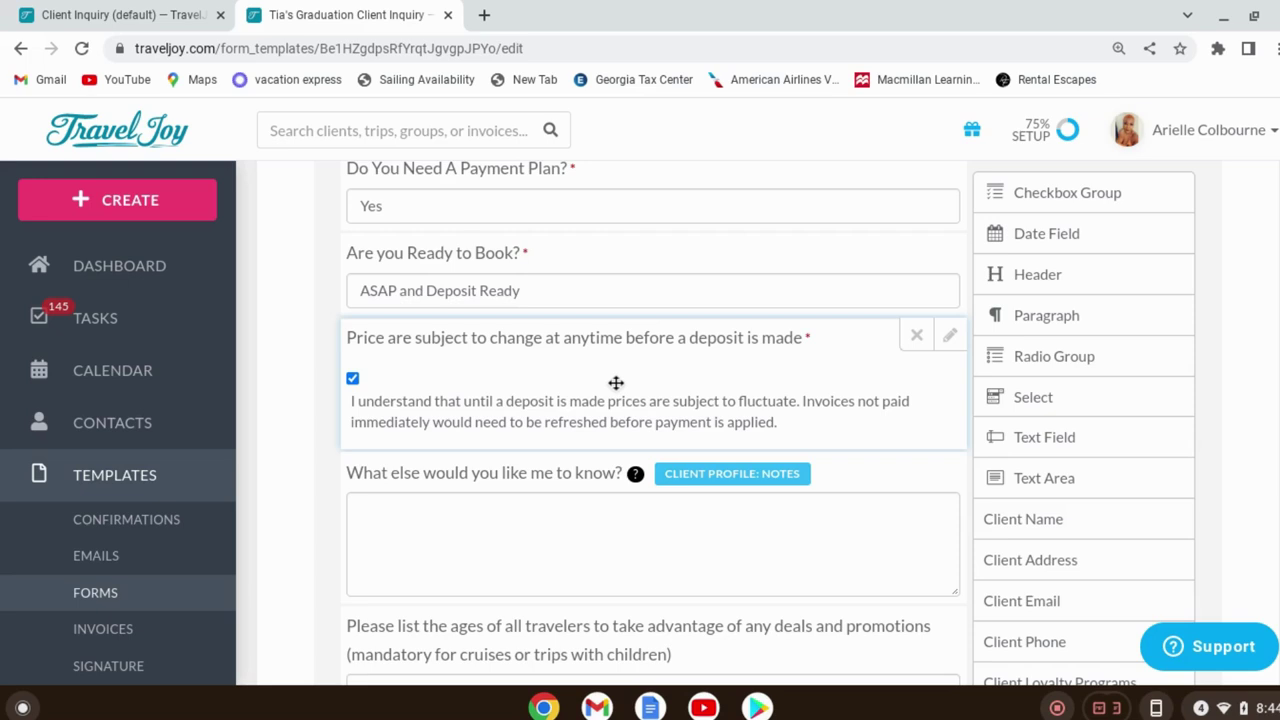
Inspect the price-change notice field's settings, then close them
click(949, 341)
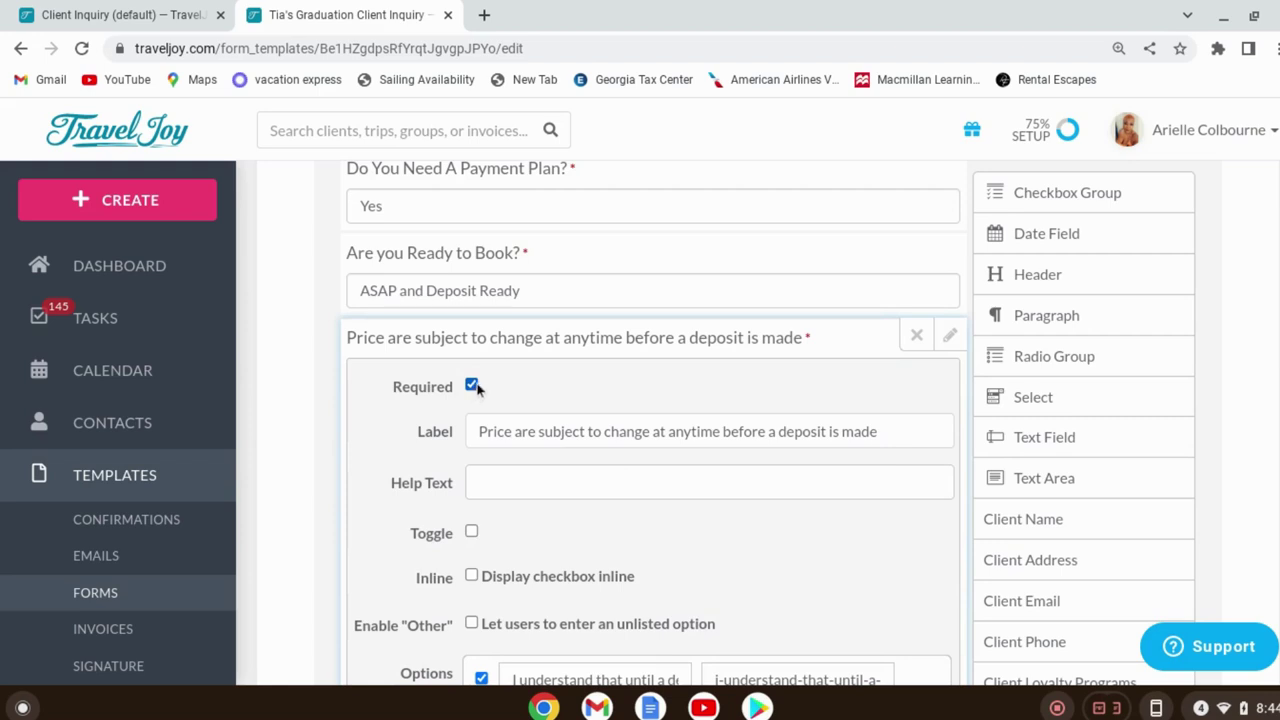
scroll(700, 470, down, 2)
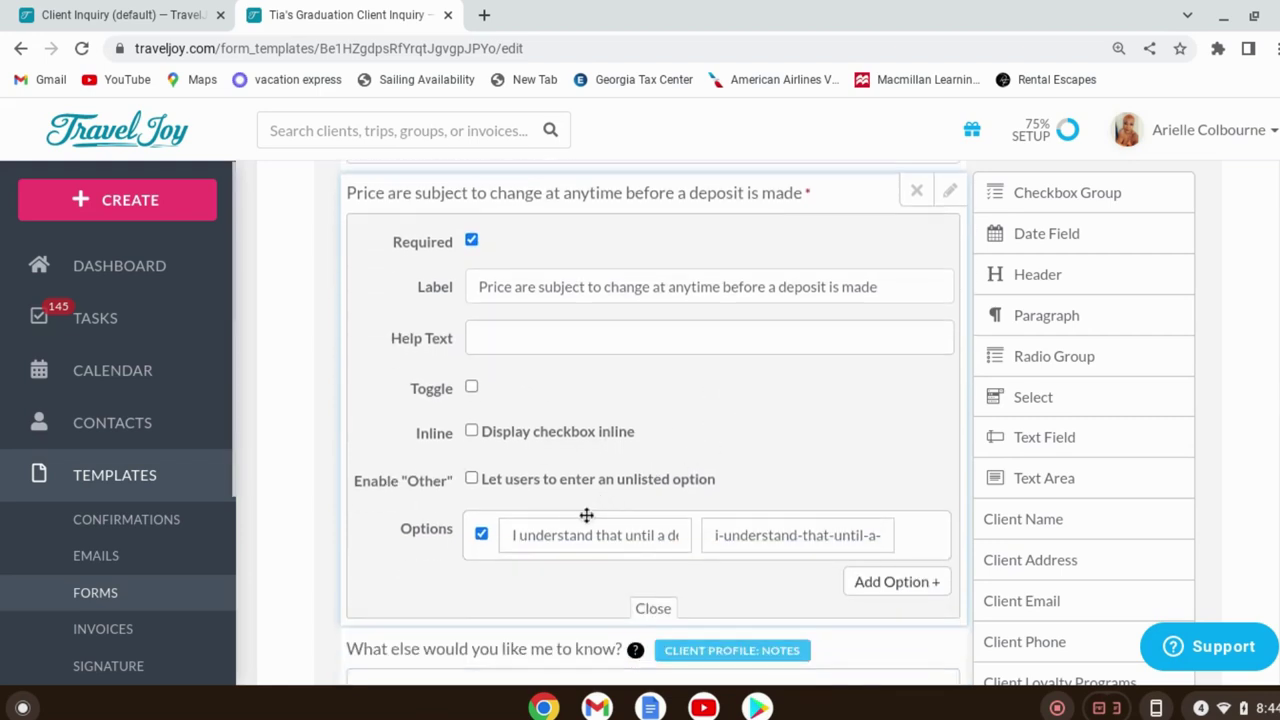
click(947, 200)
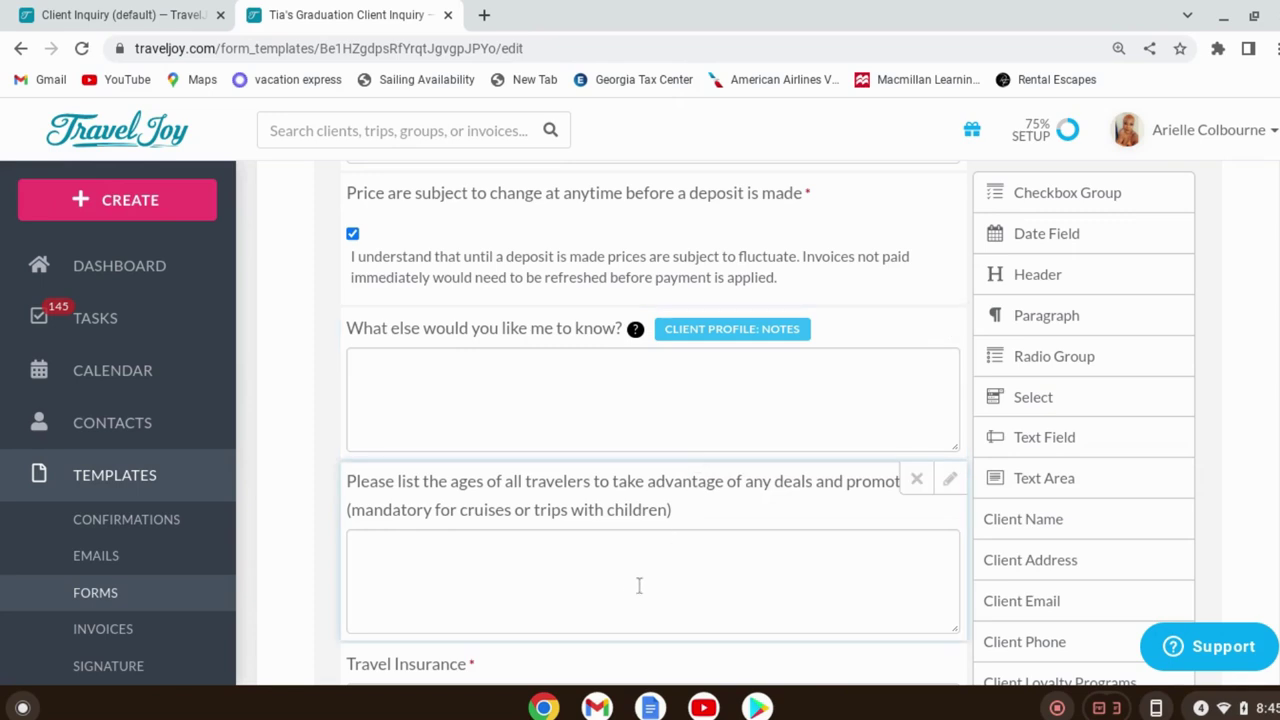
scroll(655, 502, down, 3)
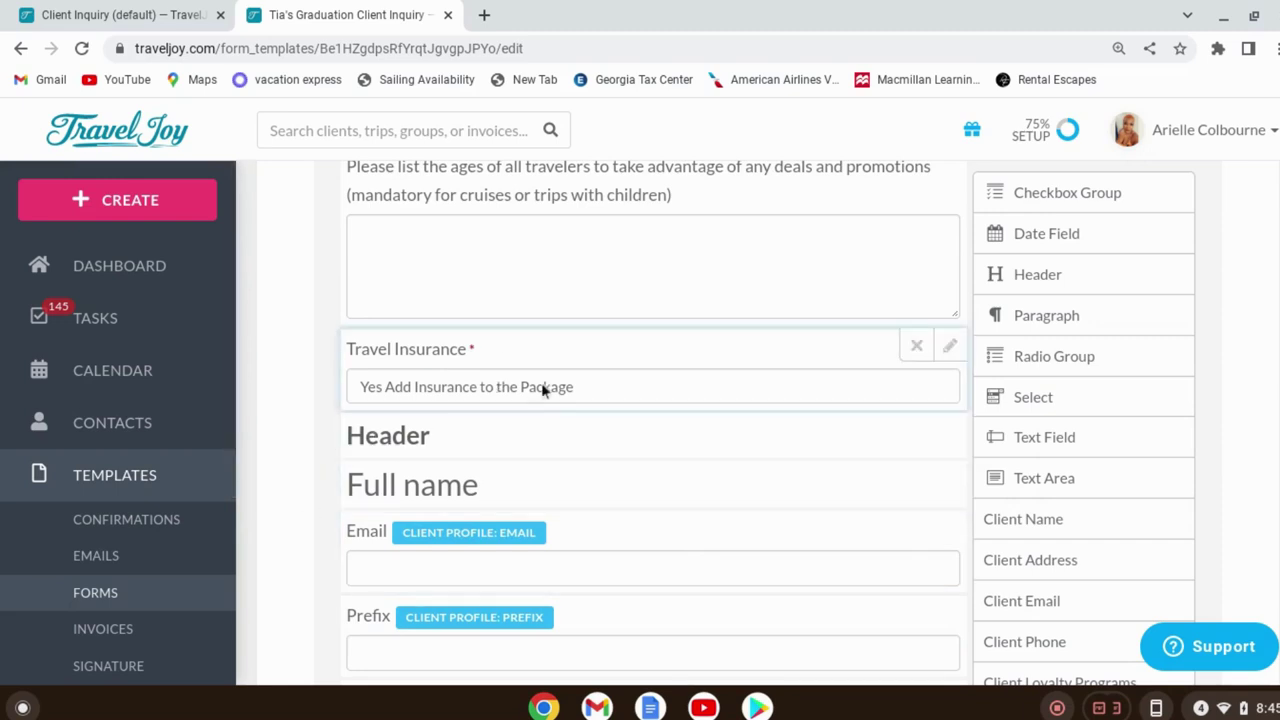
click(620, 393)
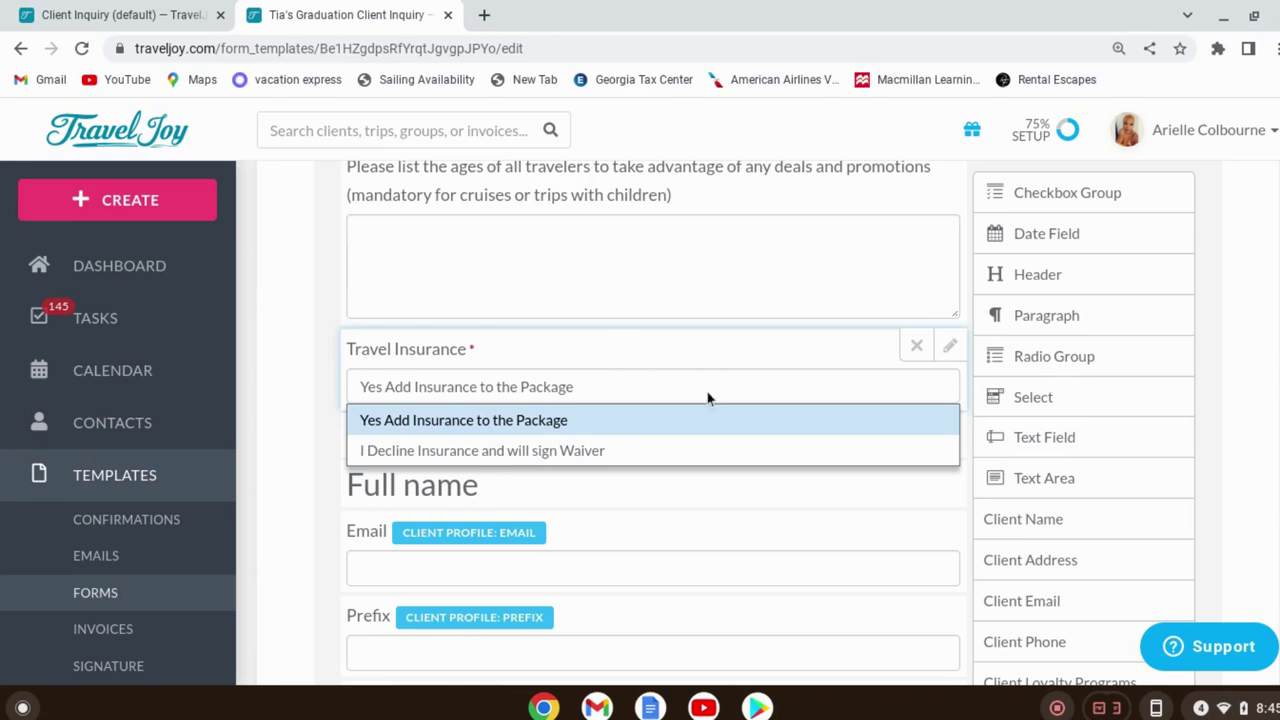
scroll(718, 571, down, 1)
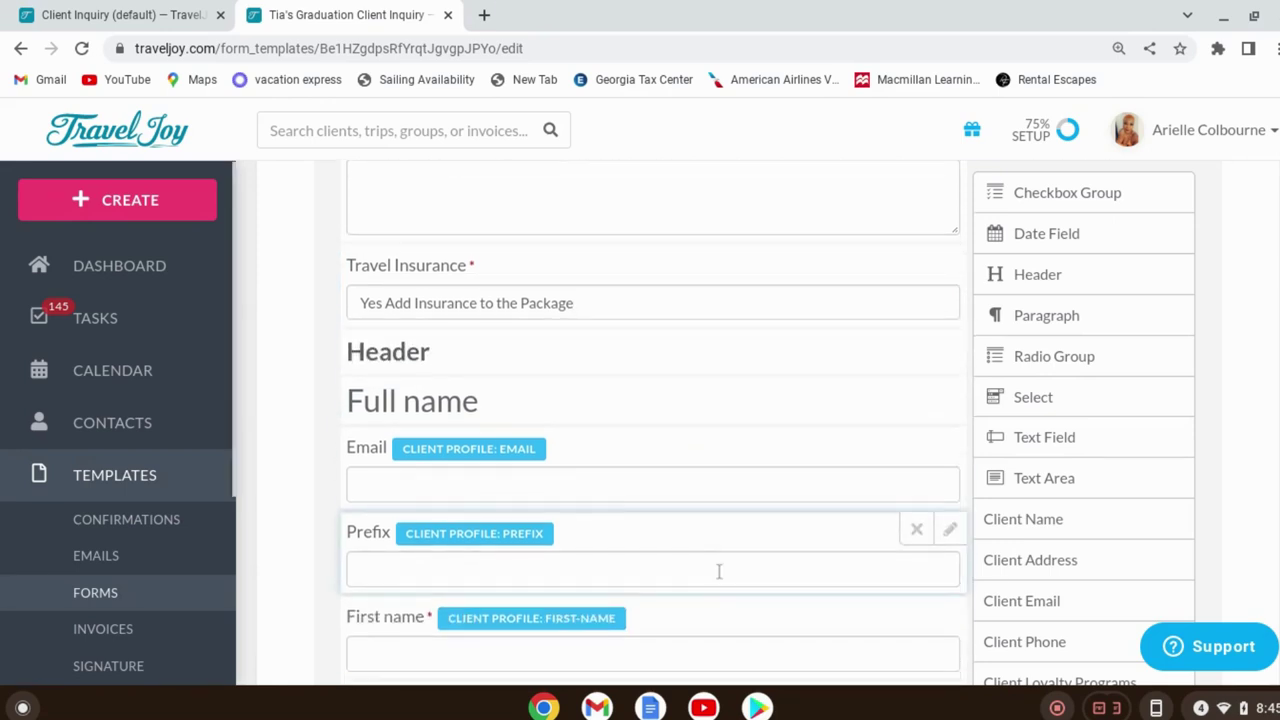
scroll(718, 571, down, 3)
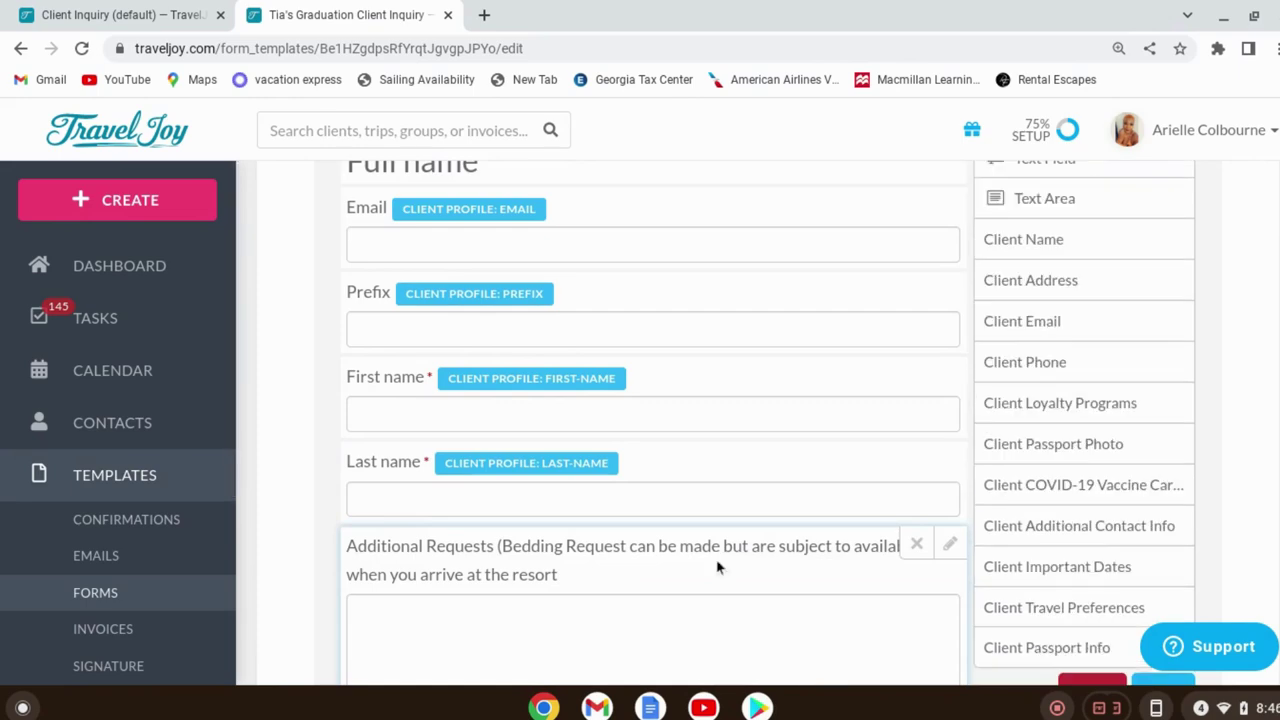
scroll(743, 477, down, 3)
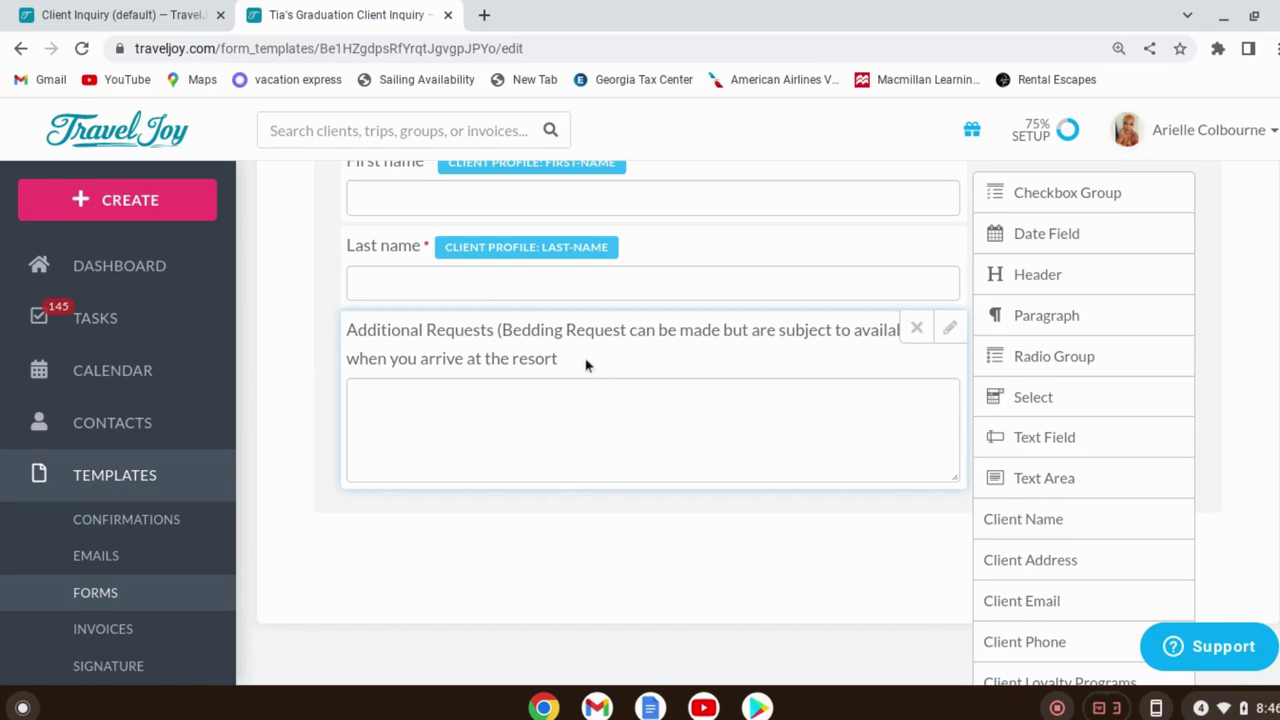
scroll(726, 417, down, 3)
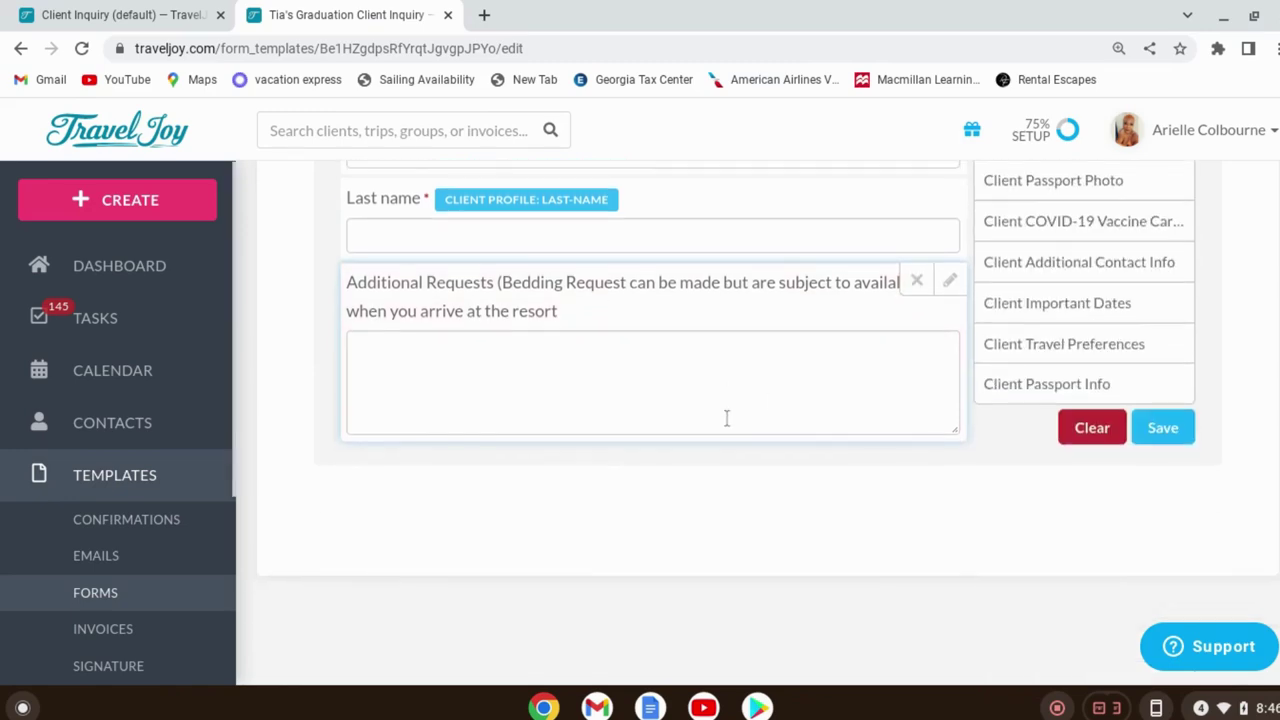
scroll(726, 417, up, 5)
scroll(726, 417, up, 20)
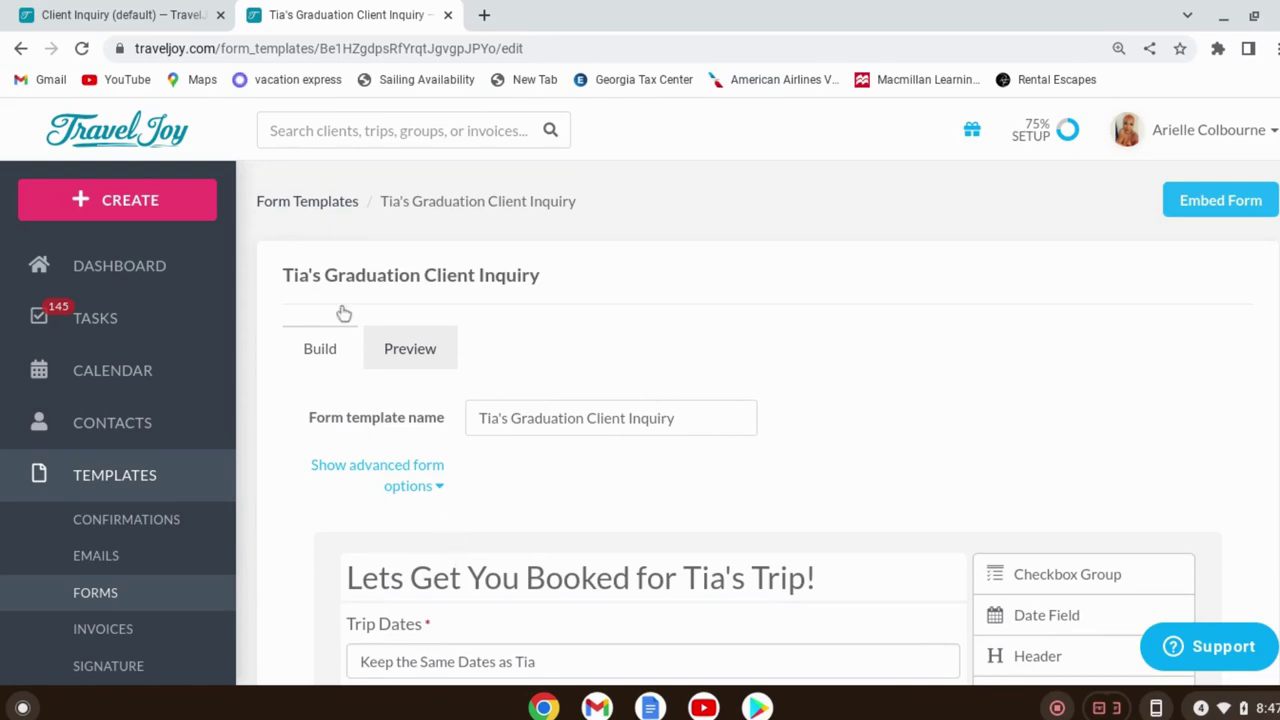
Go back to Form Templates, then browse the 18 active email templates
click(328, 213)
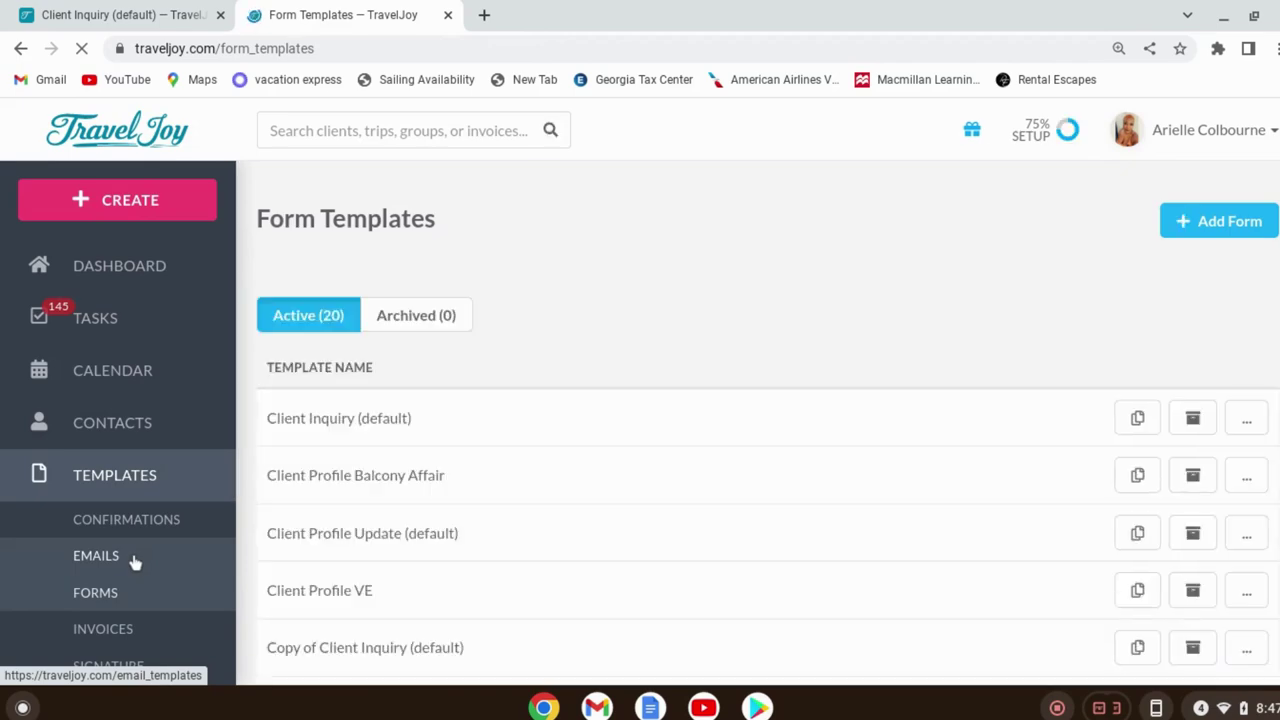
click(135, 562)
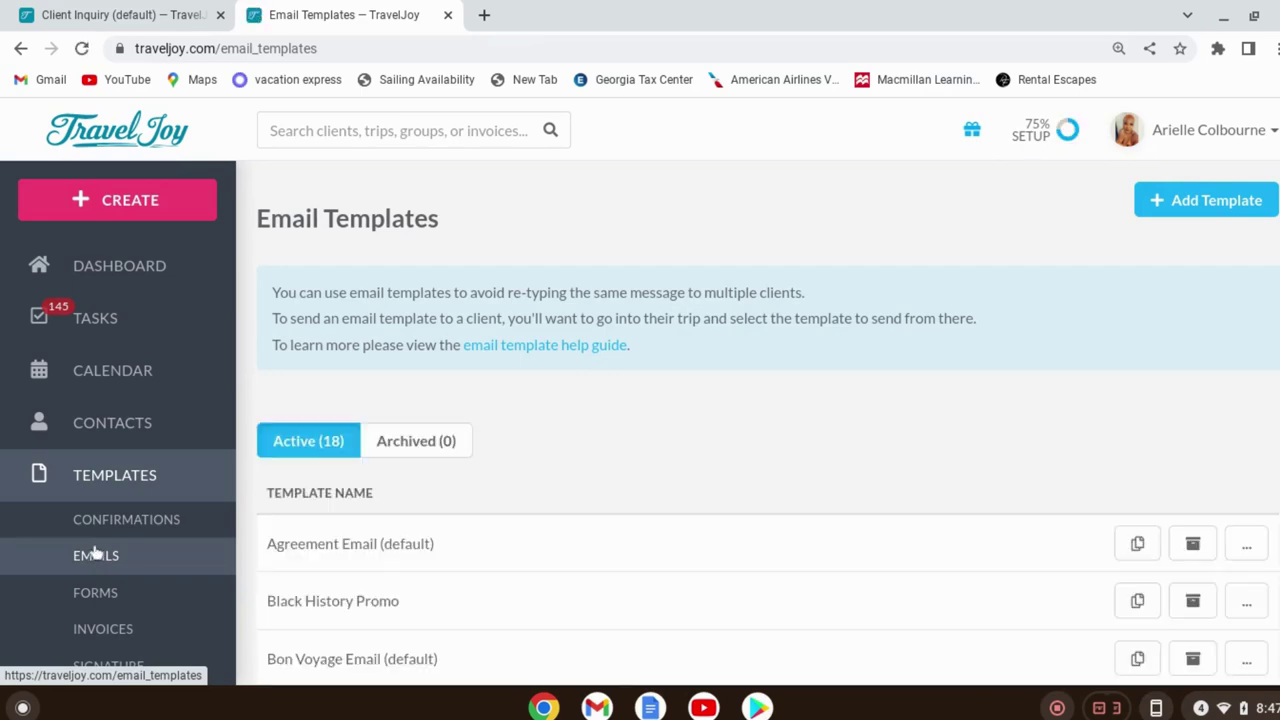
scroll(603, 603, down, 2)
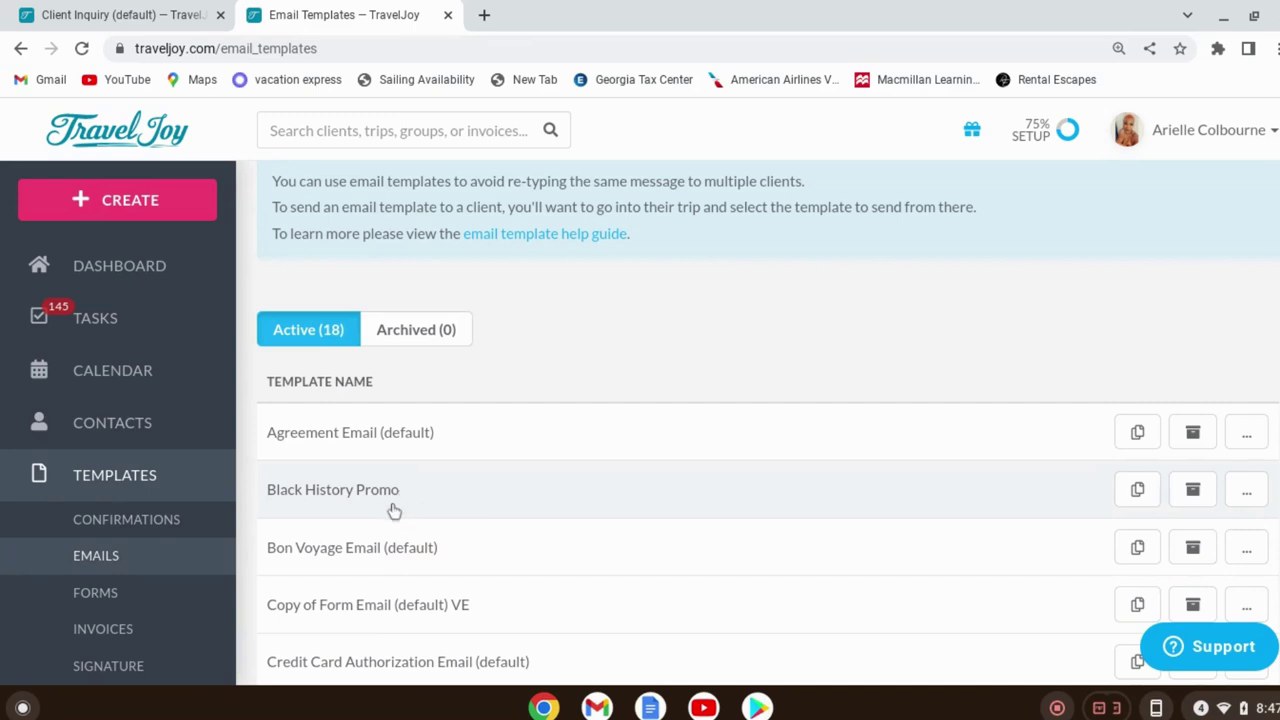
scroll(400, 520, down, 2)
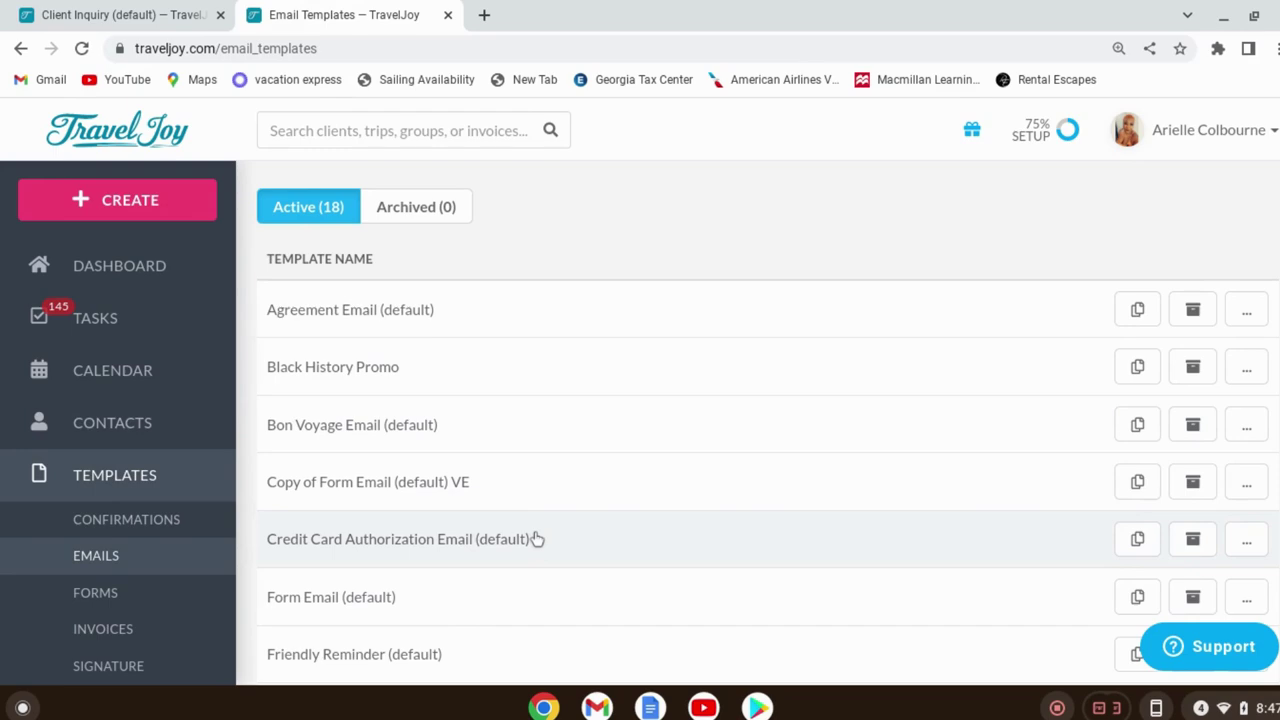
scroll(780, 471, down, 2)
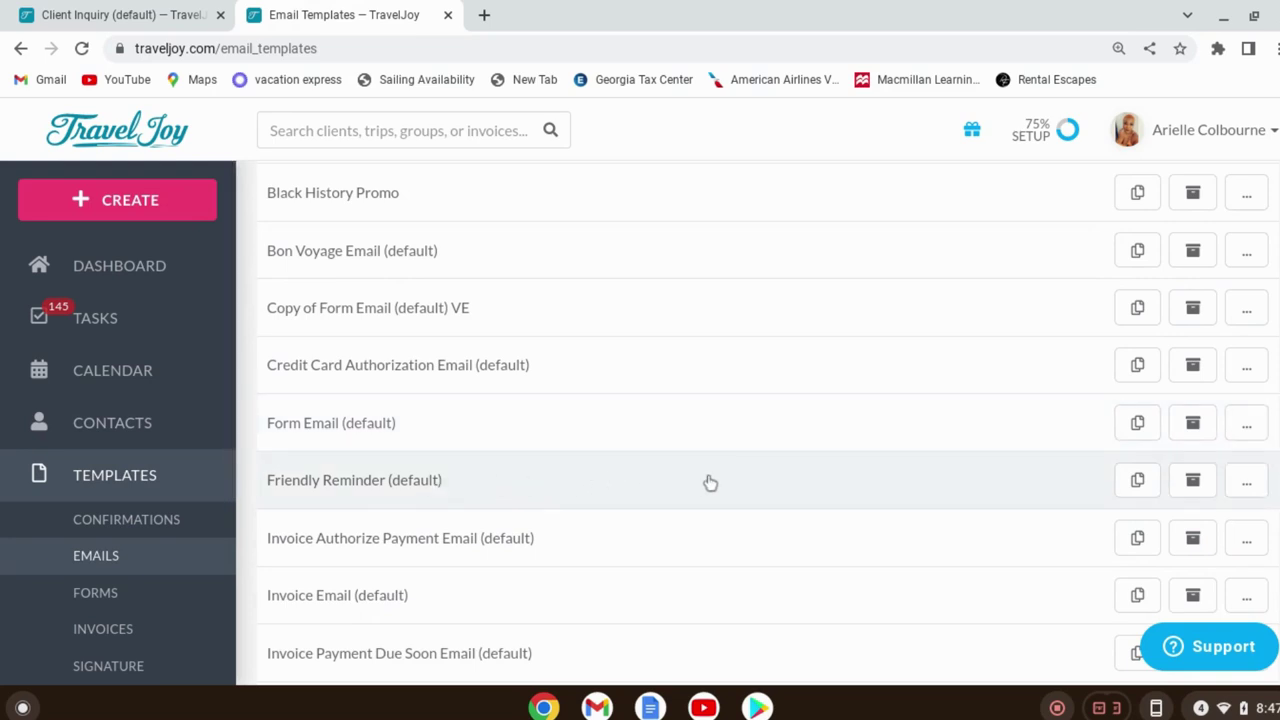
Read the Friendly Reminder (default) email's subject and message, then return to the Dashboard
click(560, 488)
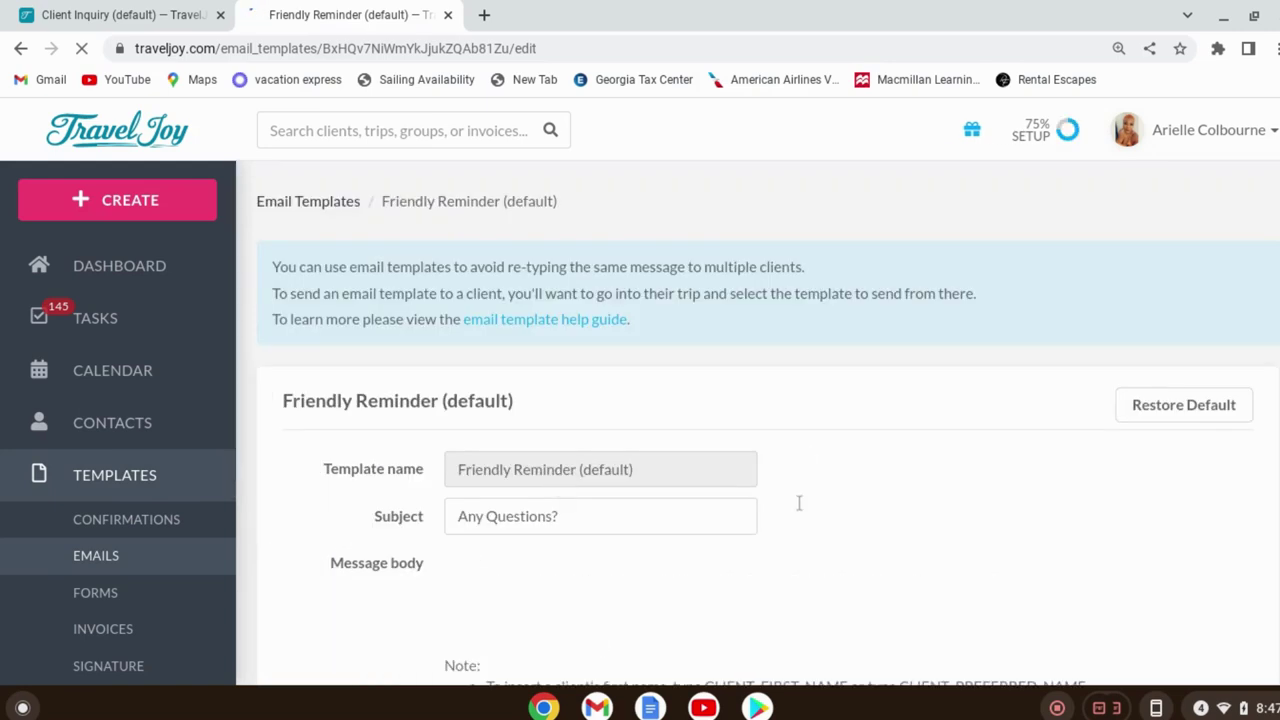
scroll(800, 500, down, 2)
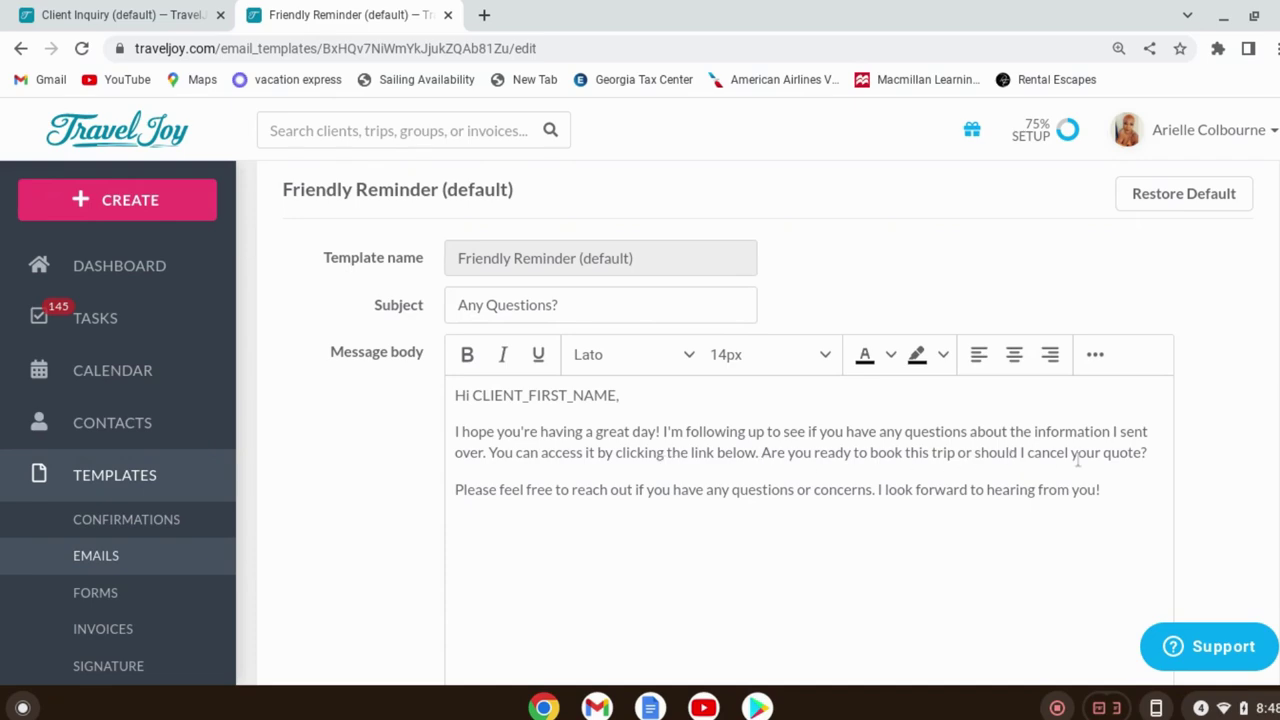
scroll(1040, 545, down, 5)
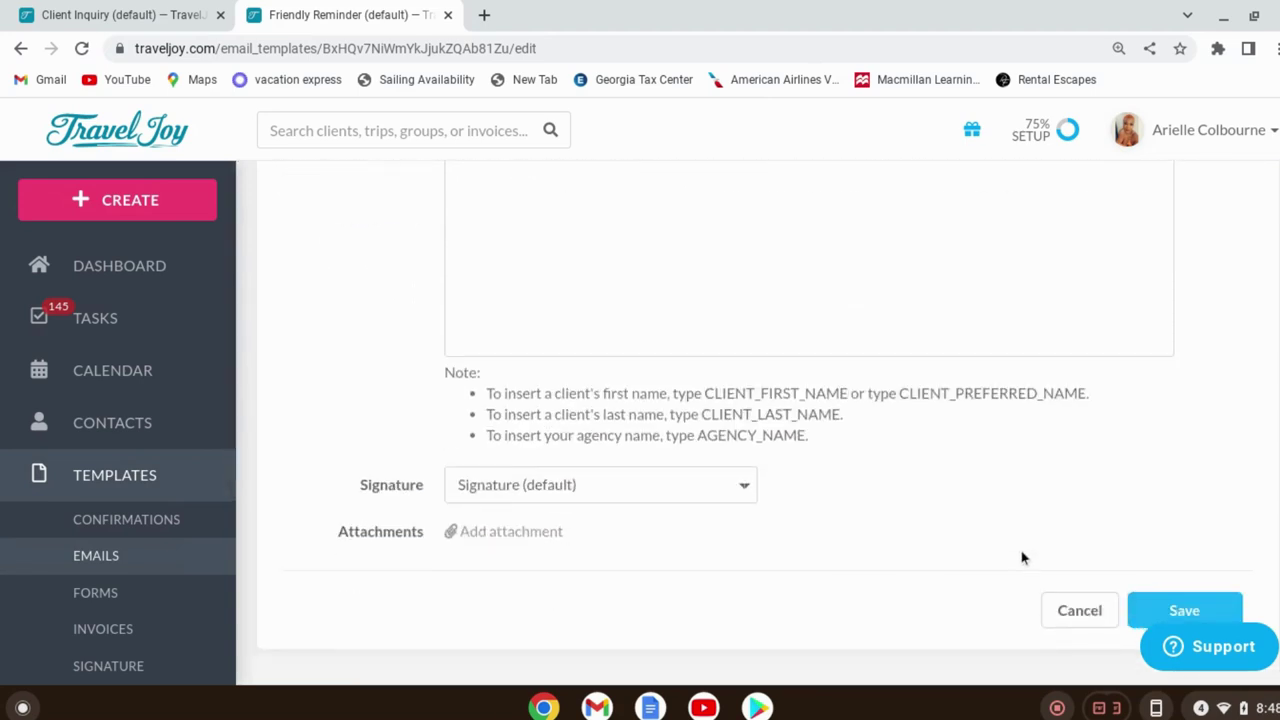
scroll(746, 484, up, 5)
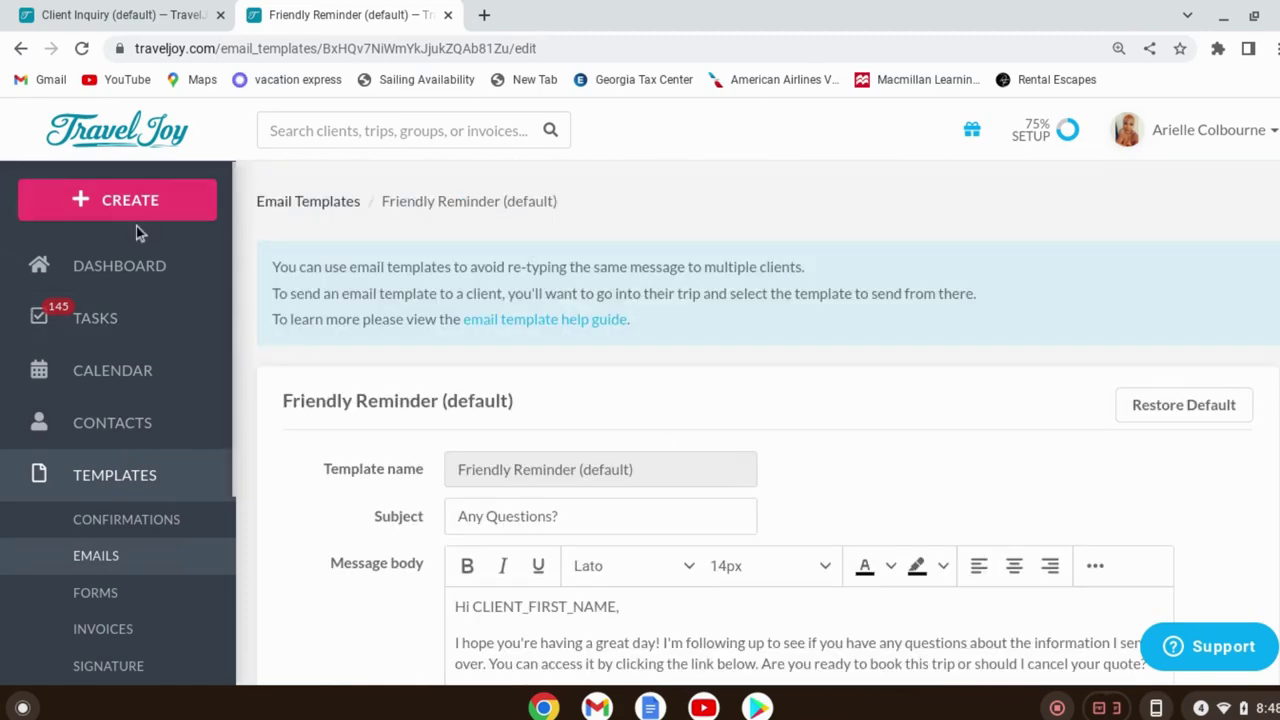
click(144, 283)
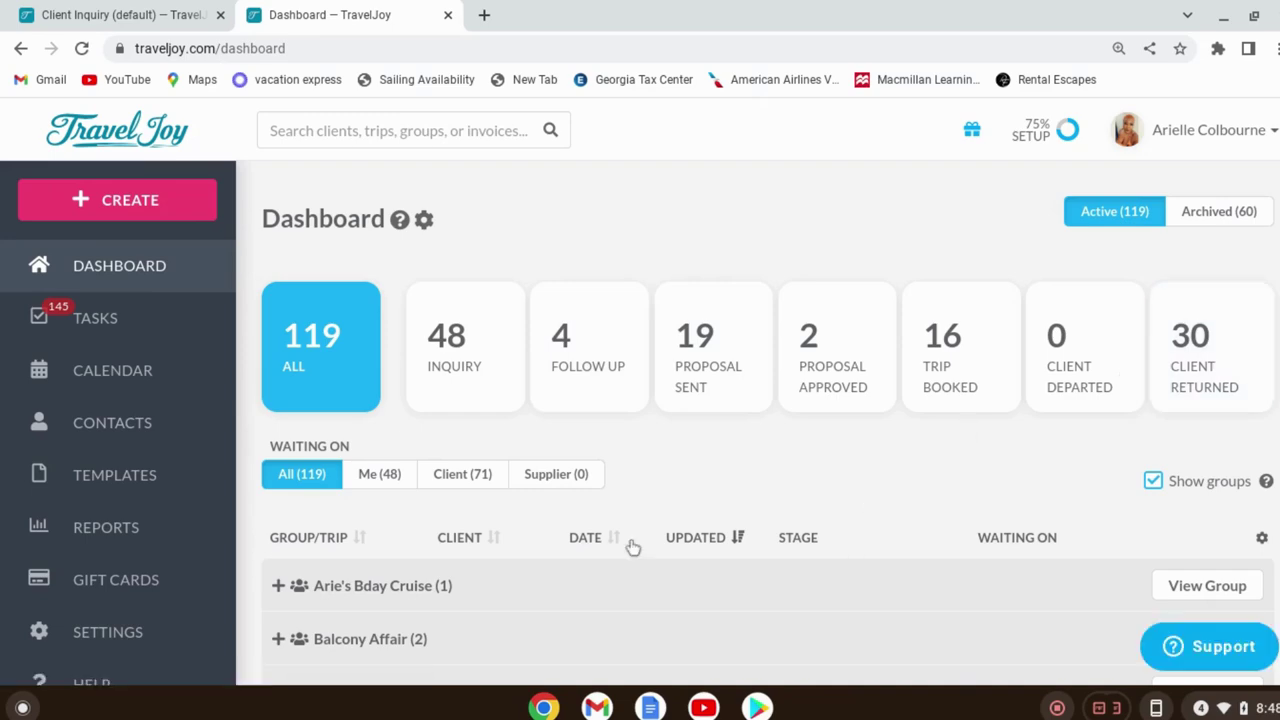
Scroll to the bottom of the 42 individual trips, ending at the Jamaica Takeover
scroll(735, 572, down, 9)
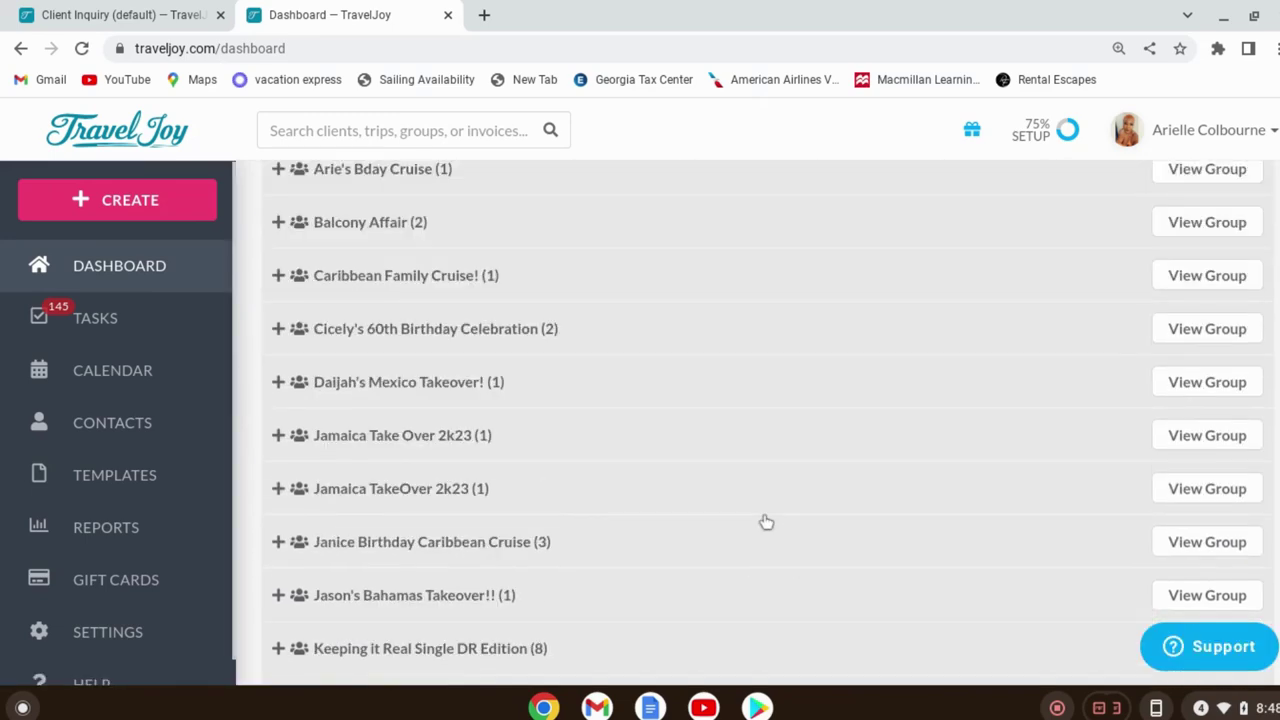
scroll(706, 370, down, 3)
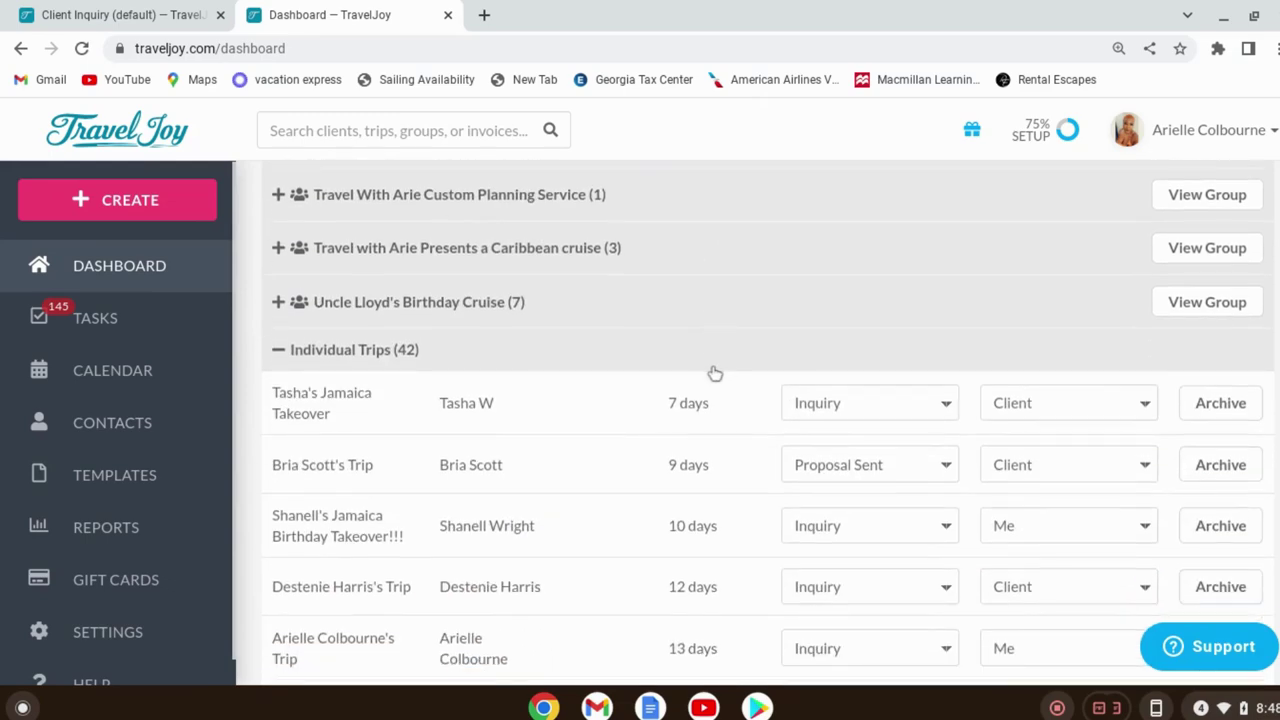
scroll(408, 443, down, 2)
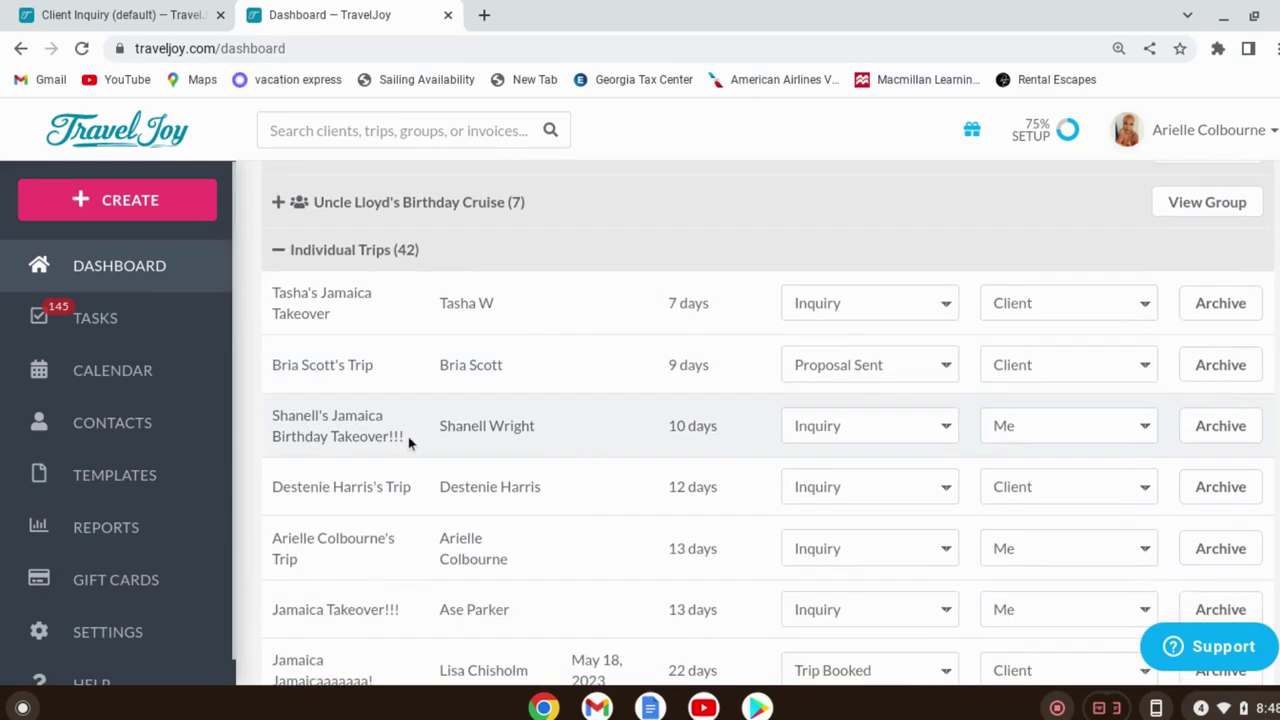
scroll(669, 480, down, 15)
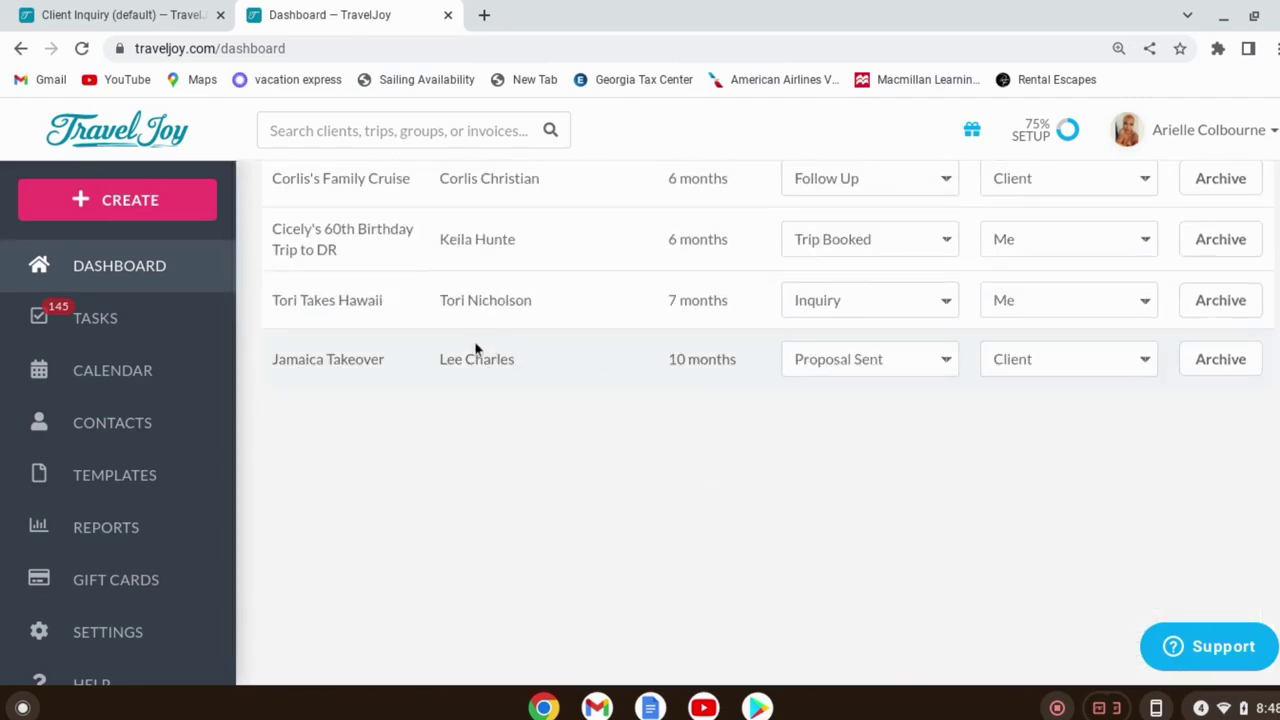
Archive the 10-month-old Jamaica Takeover trip, giving No Response as the reason
click(1224, 360)
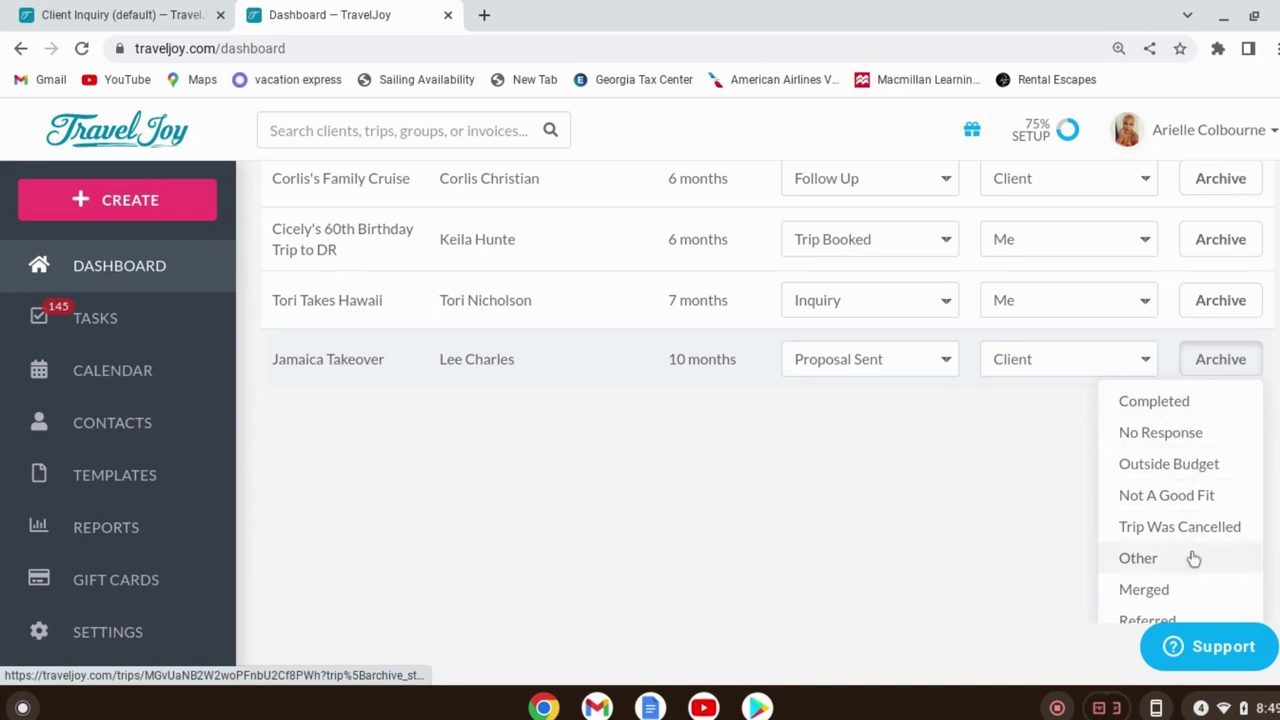
click(1174, 440)
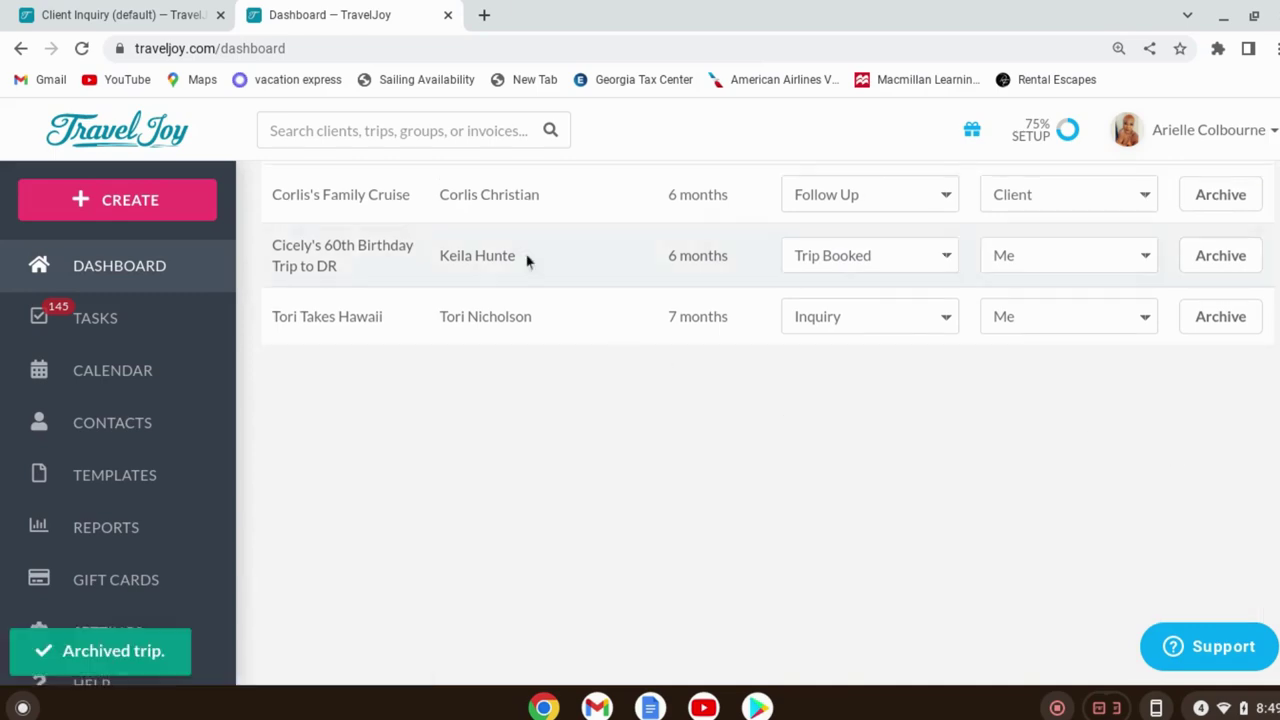
scroll(871, 379, up, 5)
scroll(871, 379, up, 10)
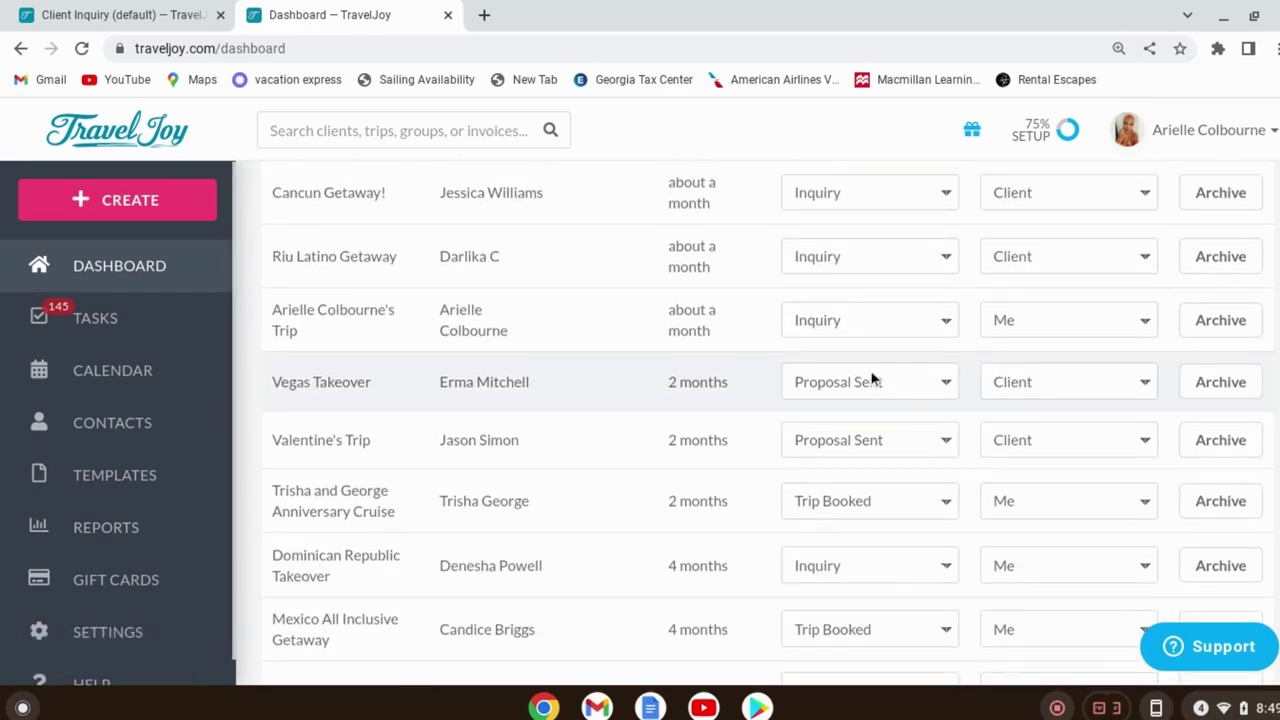
scroll(871, 376, up, 10)
scroll(871, 379, up, 8)
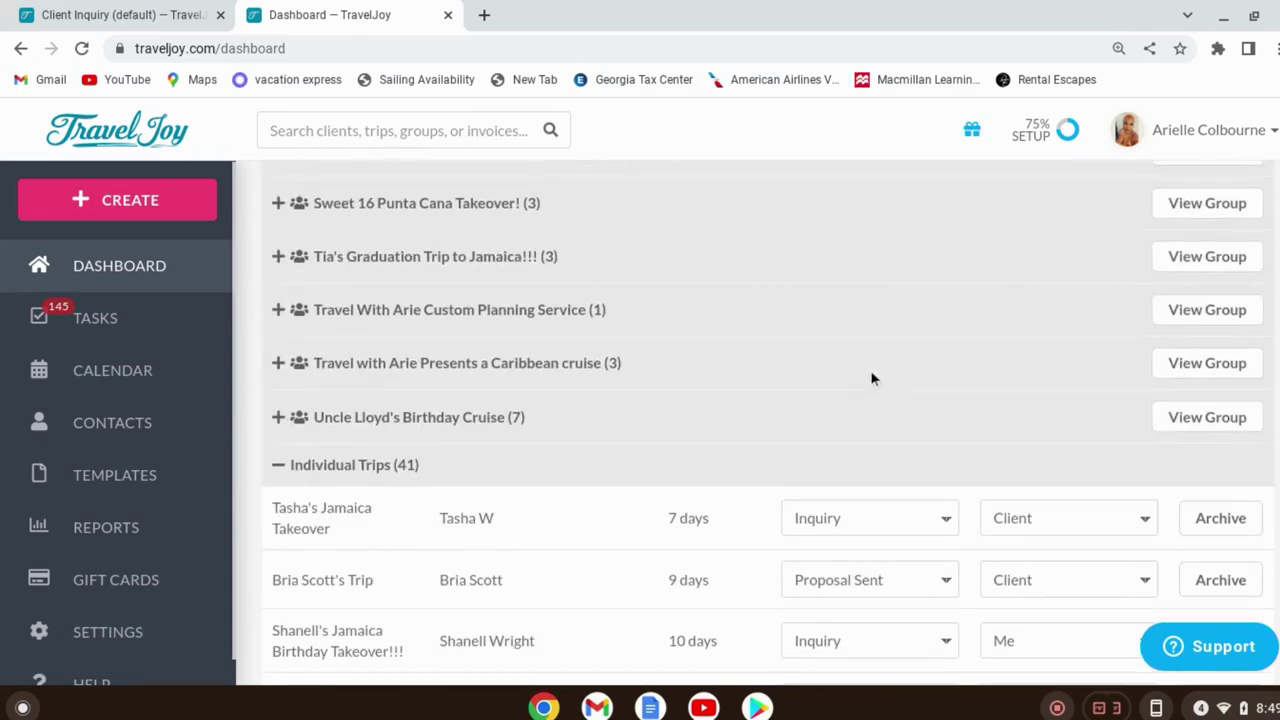
scroll(871, 379, up, 4)
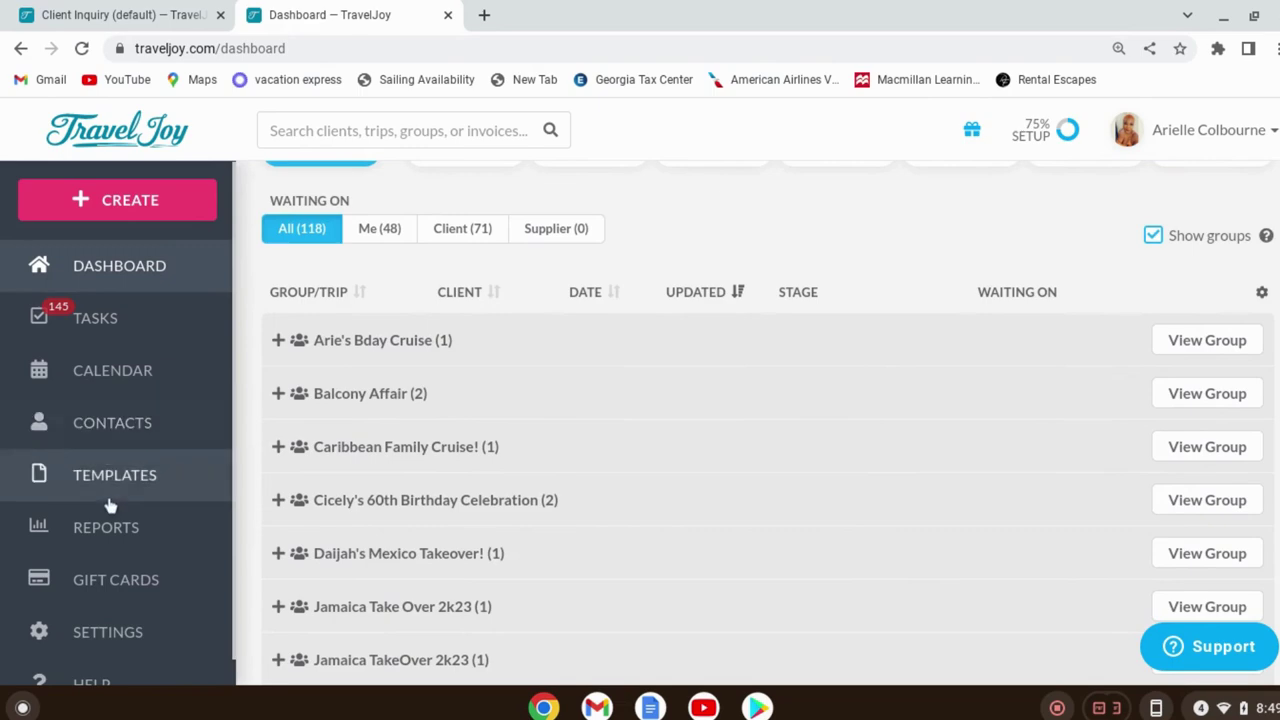
scroll(150, 640, down, 1)
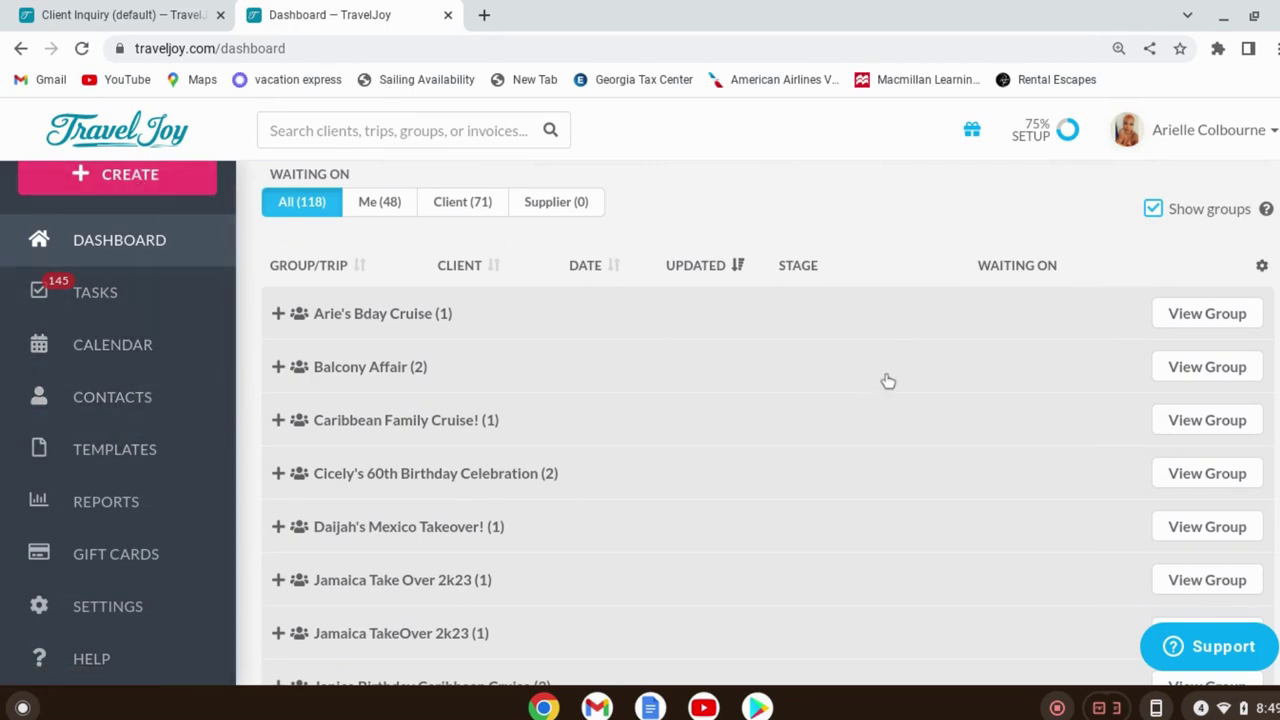
scroll(884, 376, up, 3)
scroll(884, 372, up, 2)
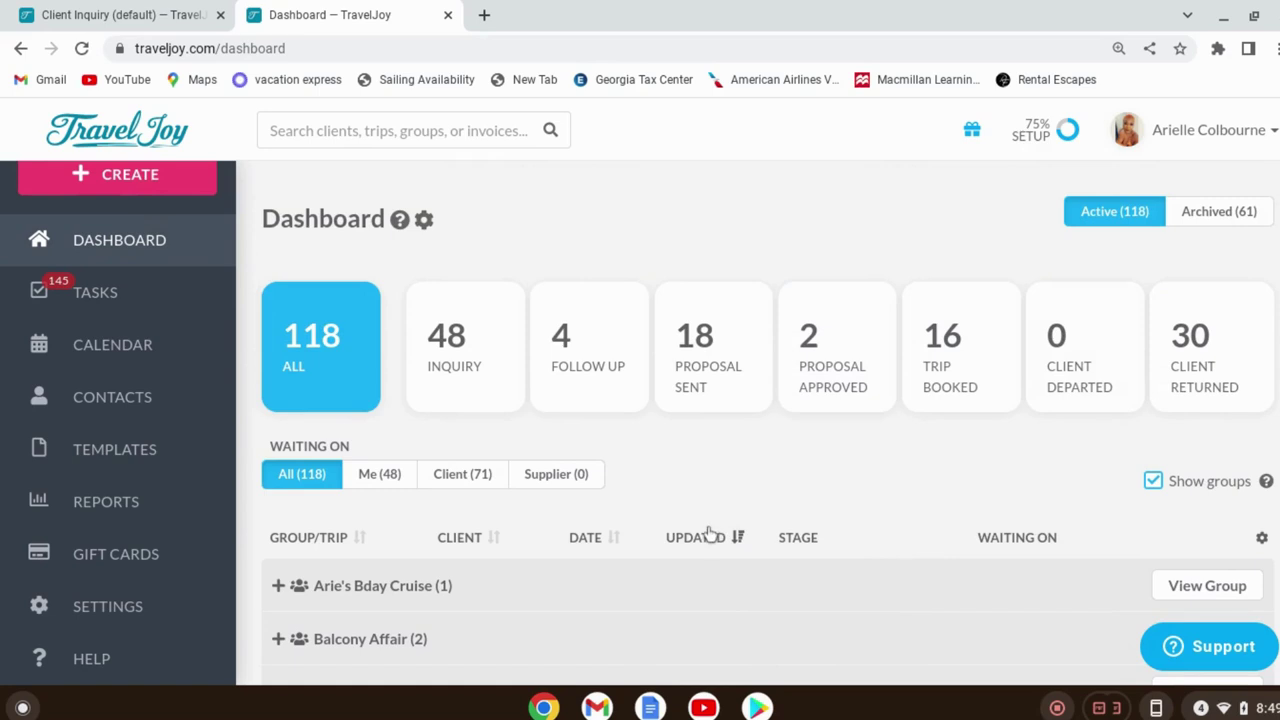
scroll(700, 491, down, 3)
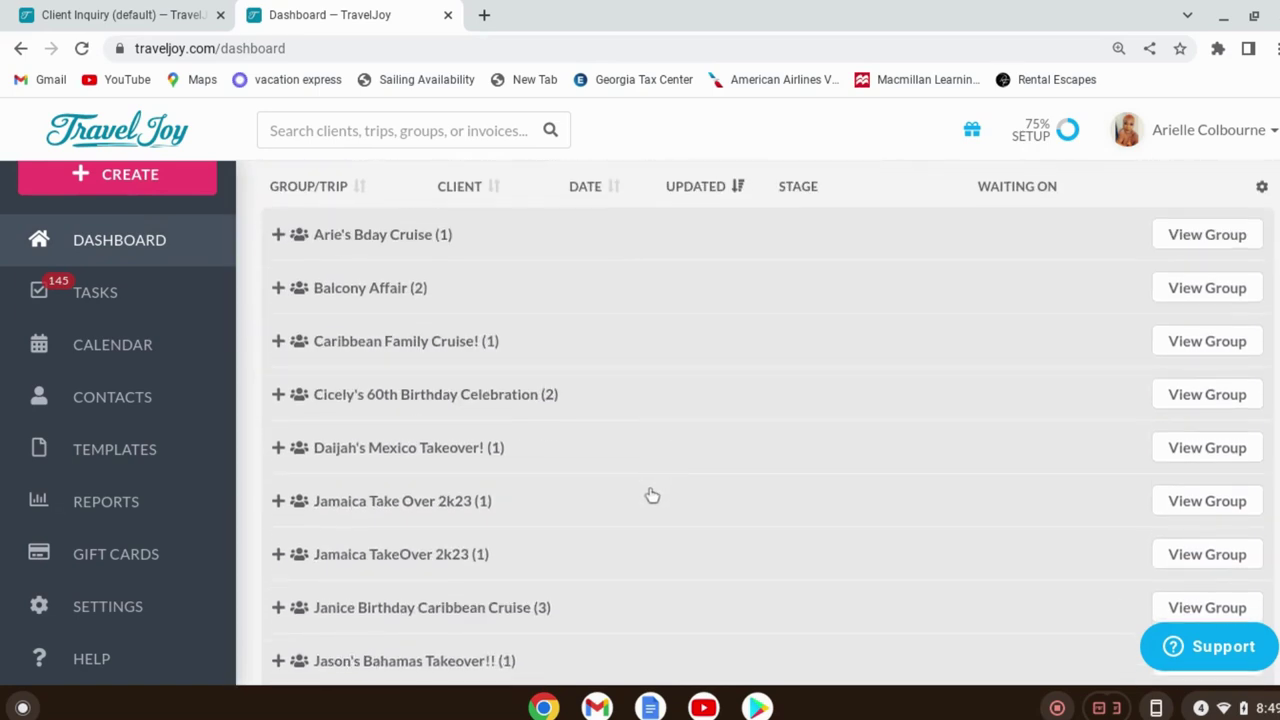
scroll(651, 496, down, 2)
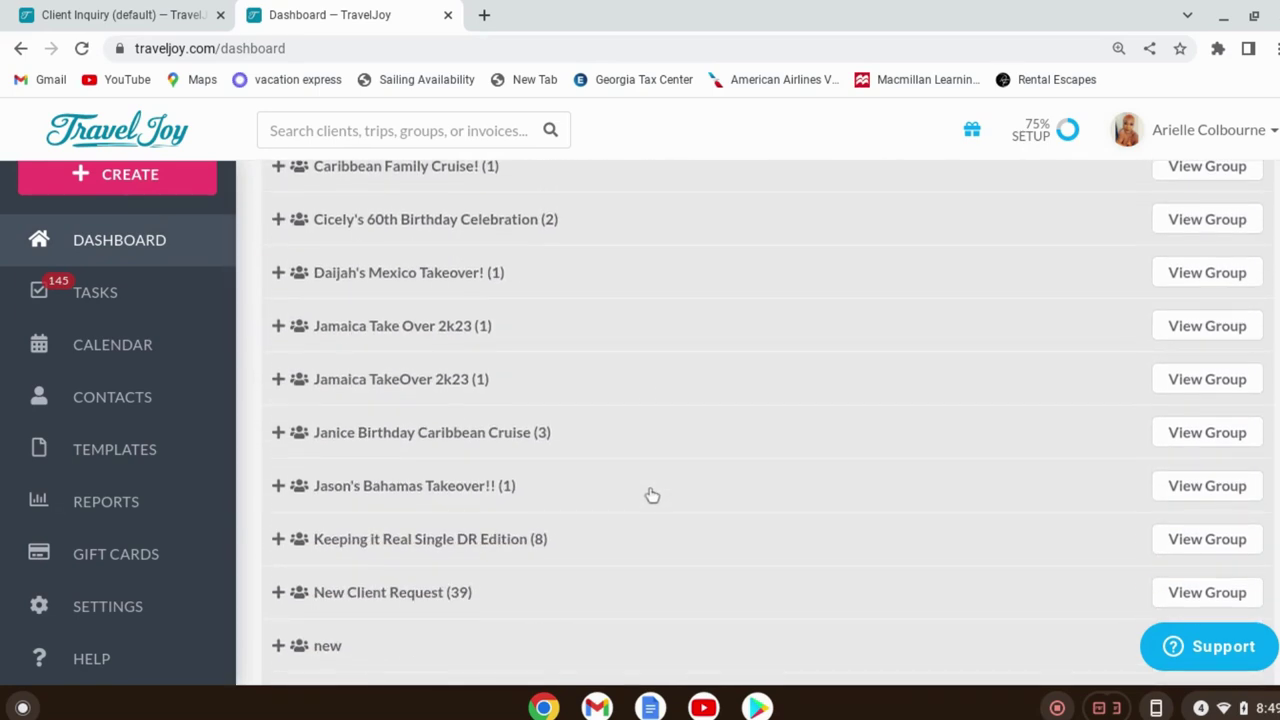
scroll(651, 496, down, 2)
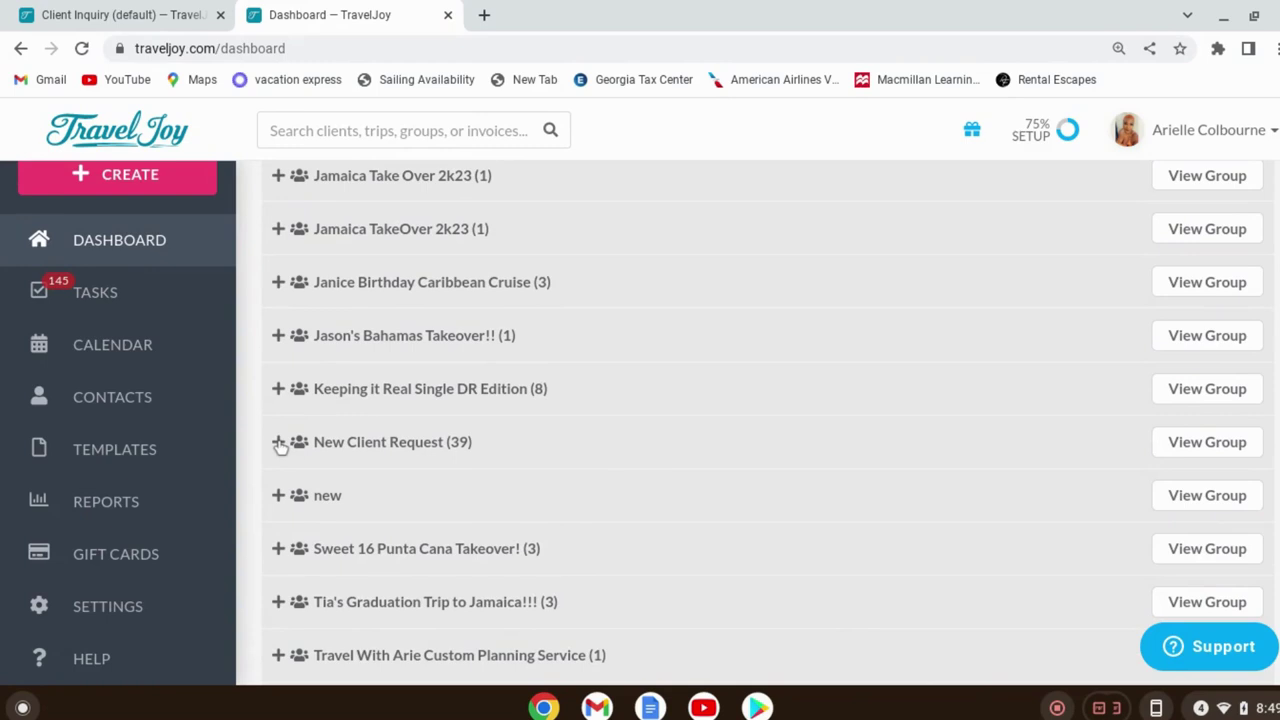
Expand New Client Request (39) on the Dashboard and open its group page
click(279, 443)
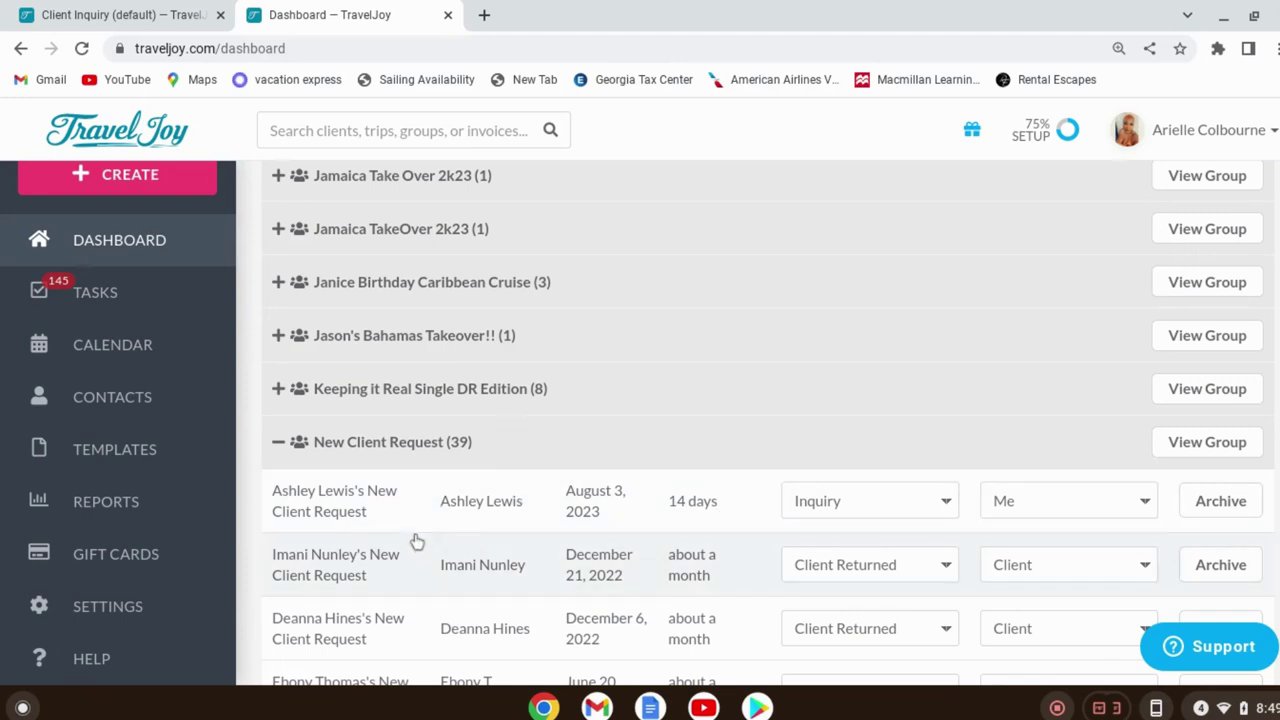
click(1172, 452)
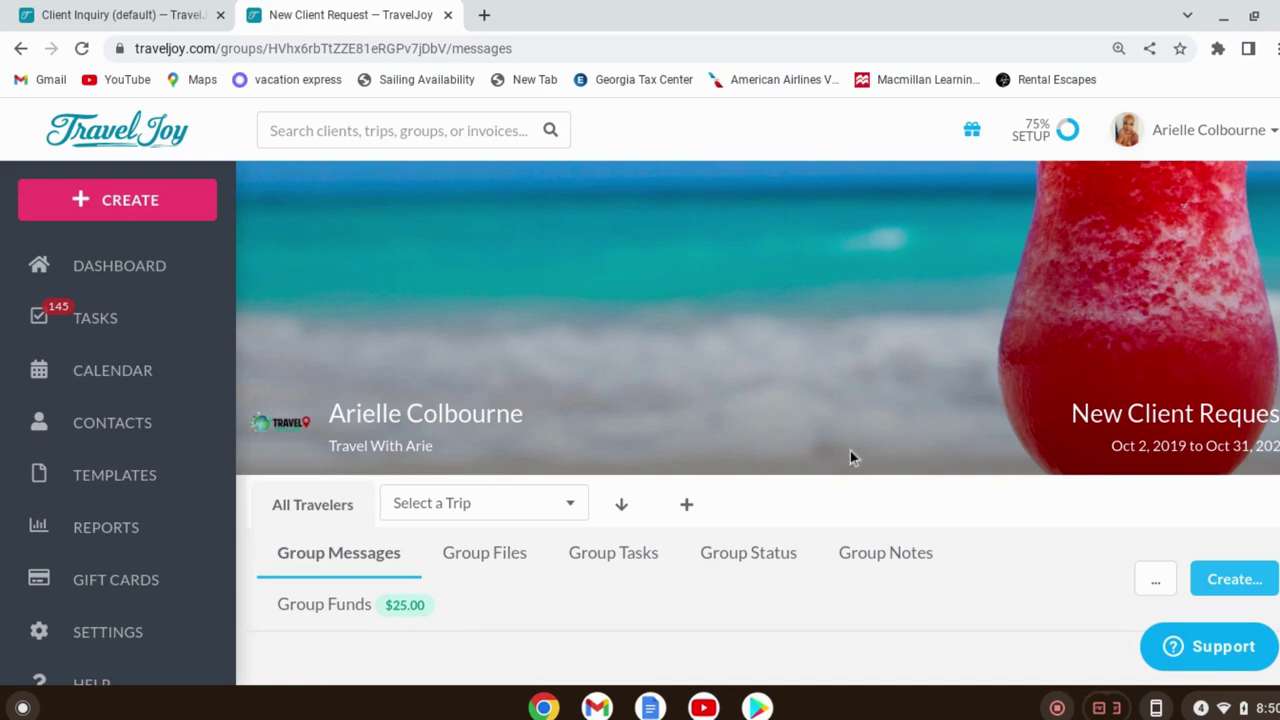
scroll(769, 597, down, 3)
scroll(779, 549, down, 10)
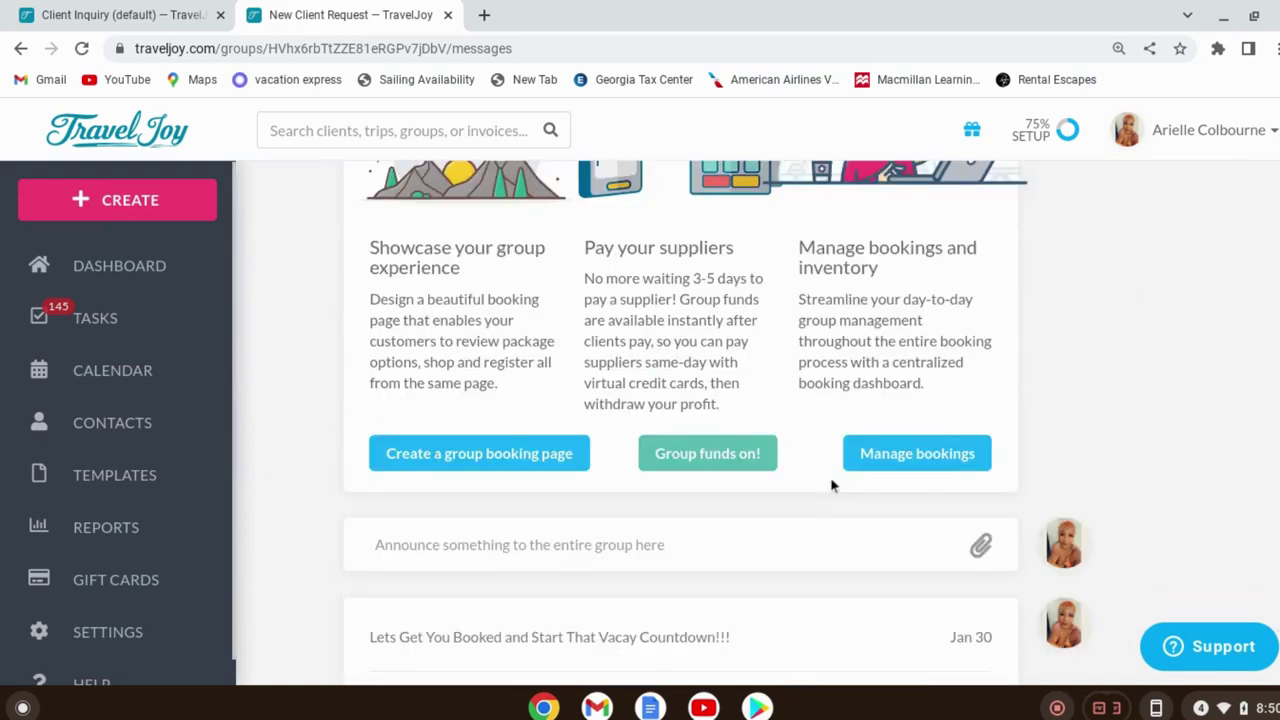
scroll(848, 510, down, 10)
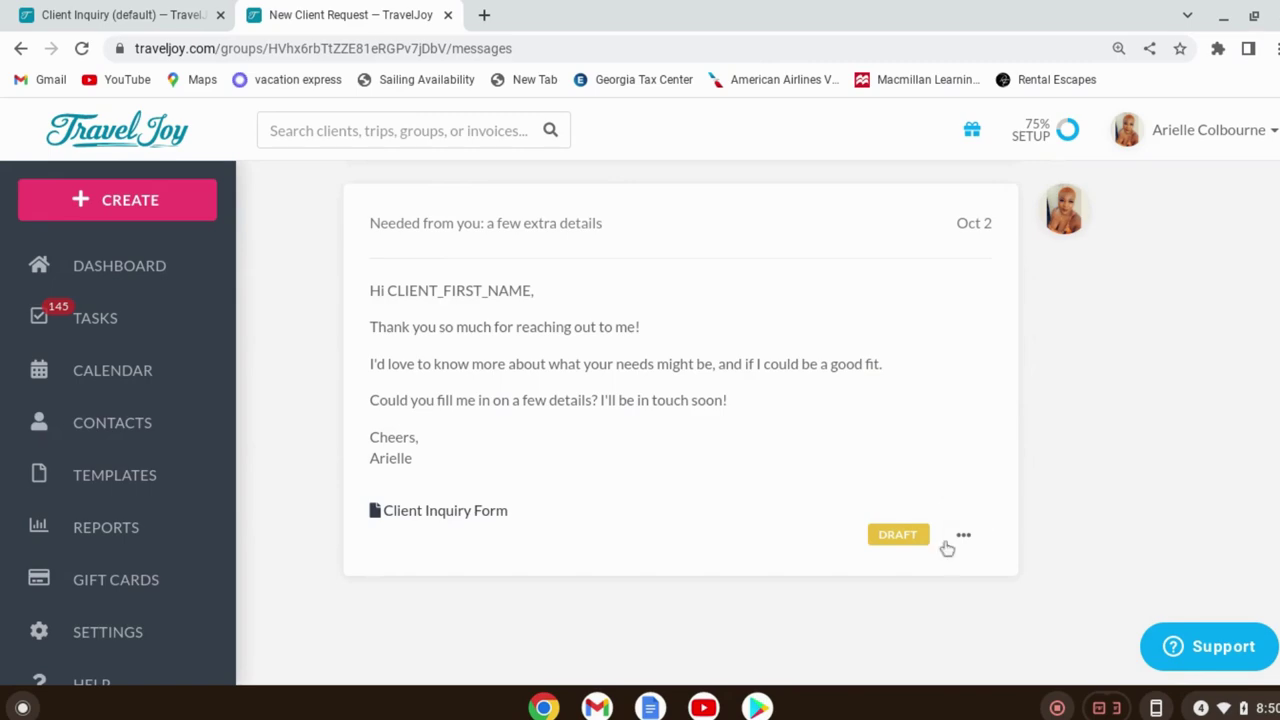
scroll(958, 498, up, 3)
scroll(953, 490, up, 15)
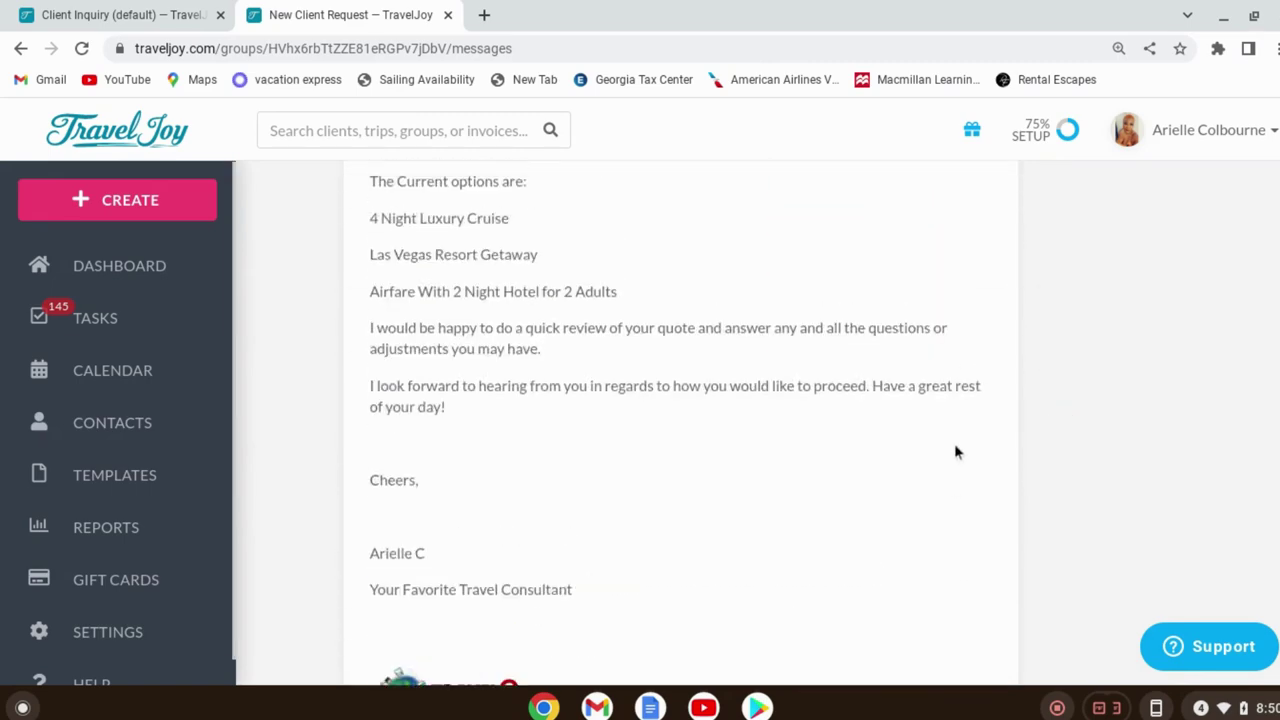
scroll(918, 540, up, 8)
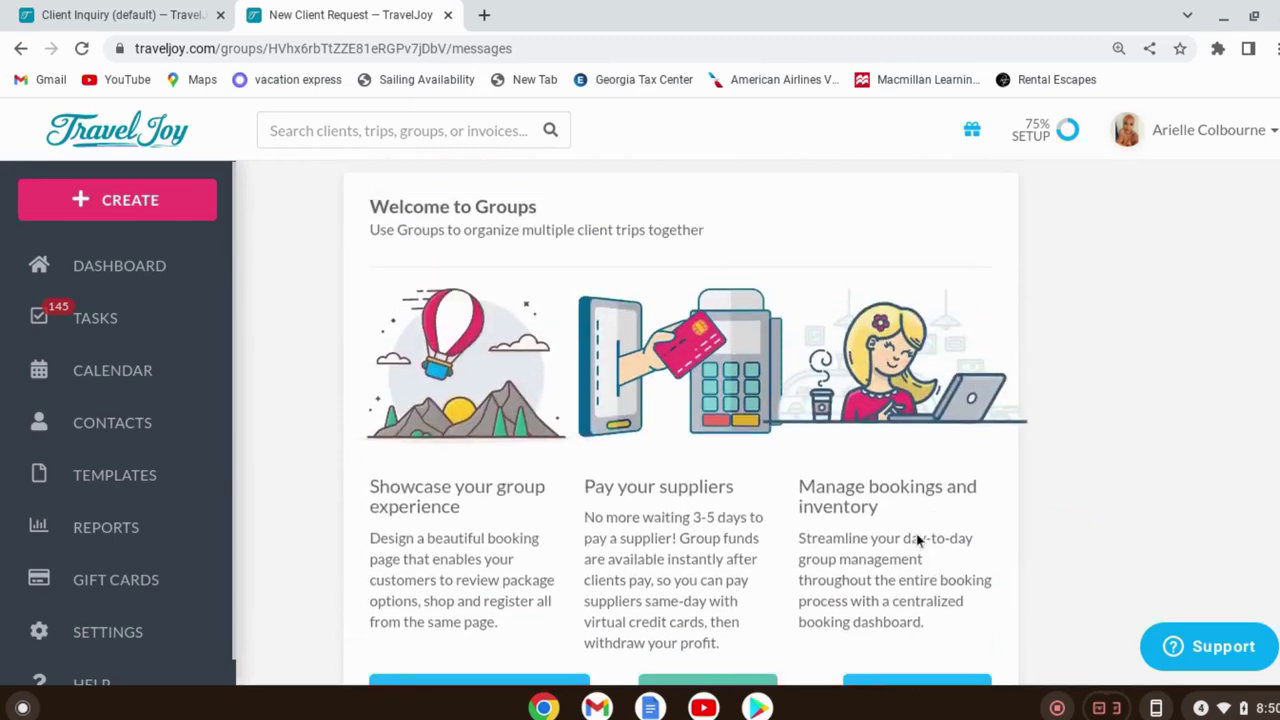
scroll(1060, 537, down, 12)
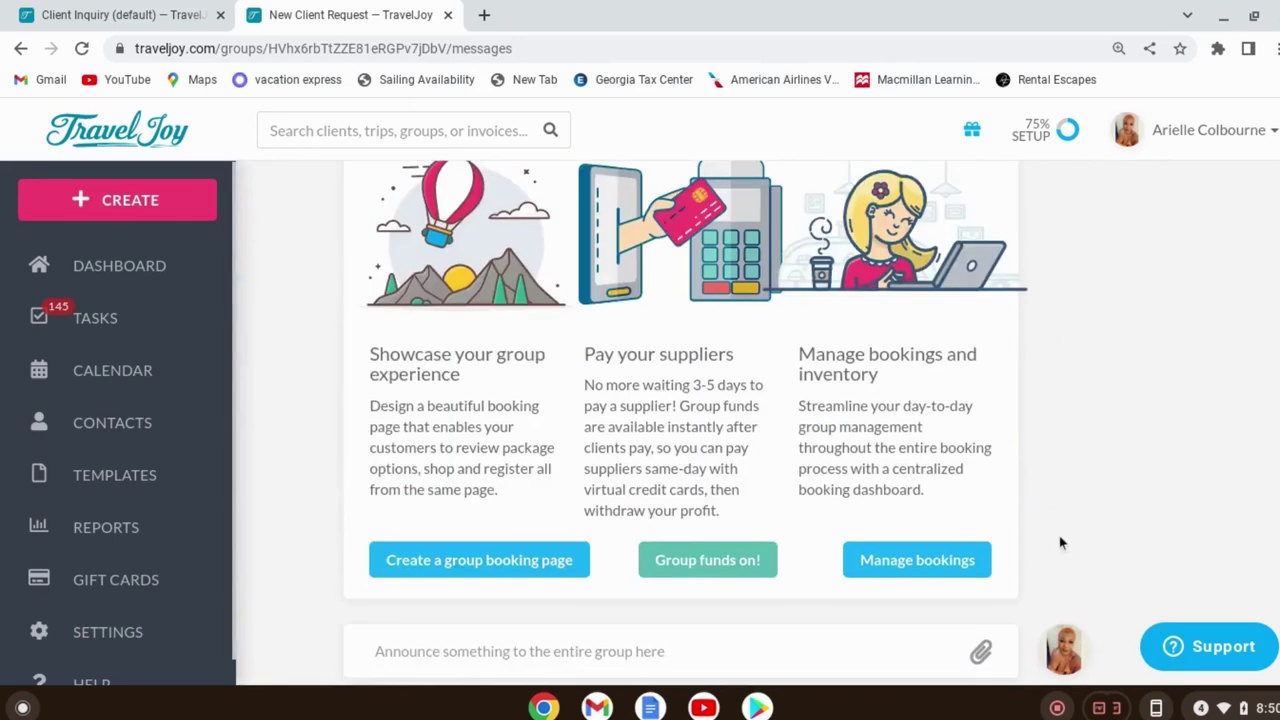
scroll(1009, 471, up, 7)
scroll(298, 224, up, 3)
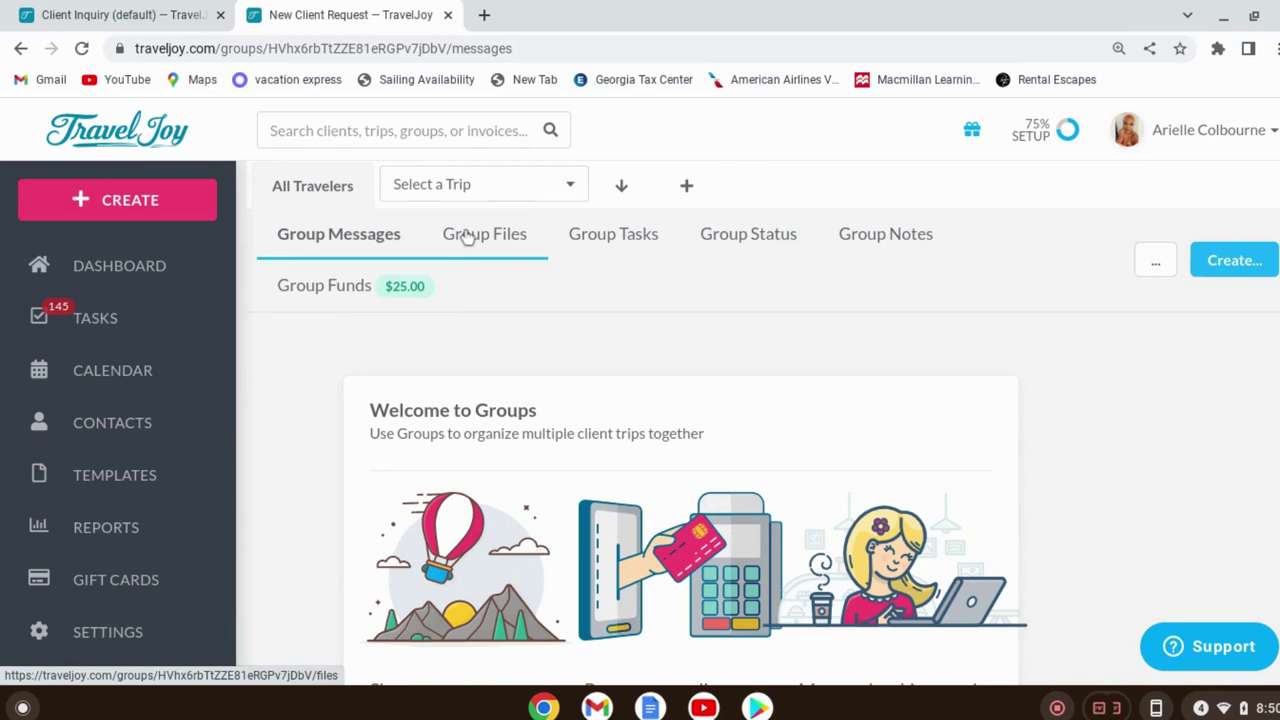
Show the New Client Request group's files and look over the Create... options
click(505, 243)
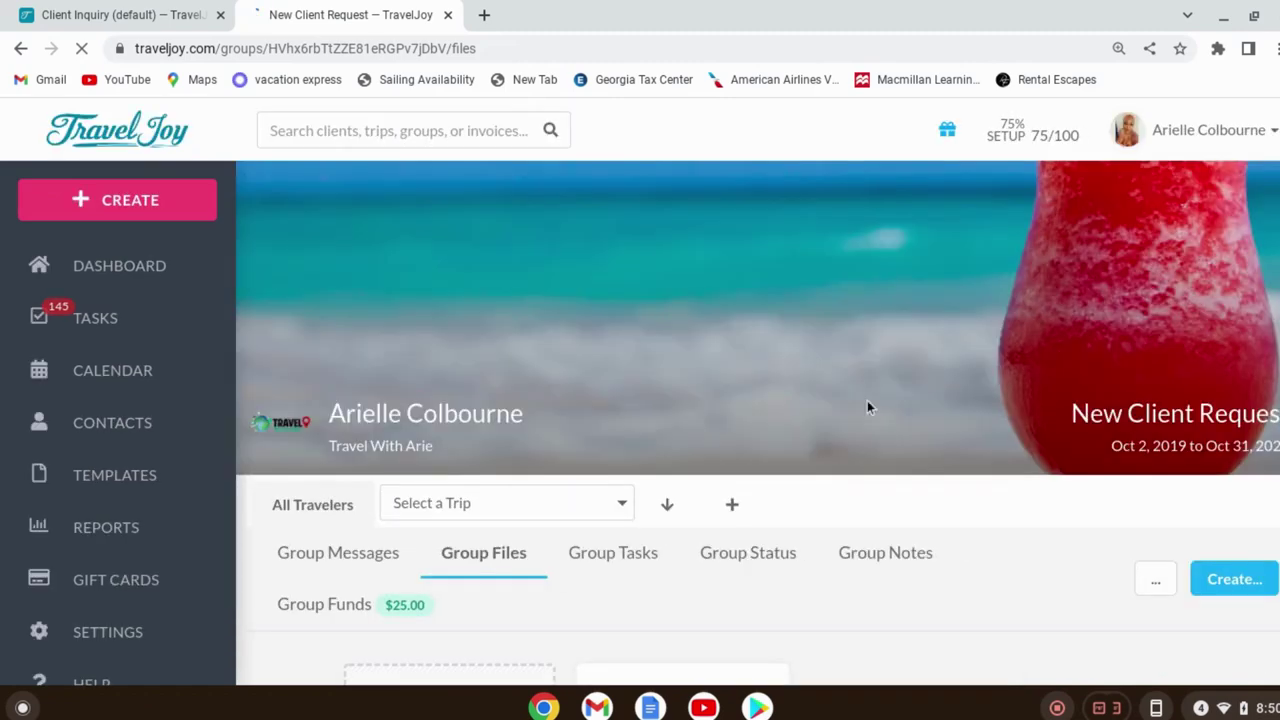
scroll(869, 409, down, 3)
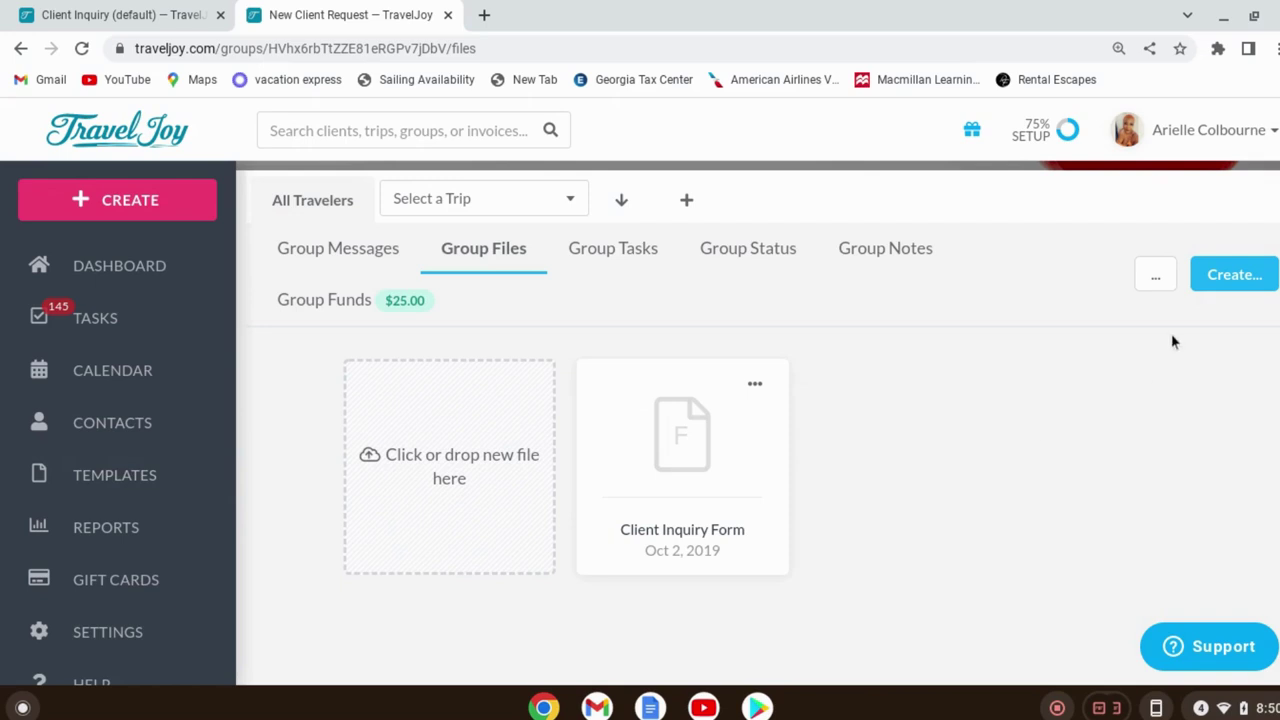
click(1252, 276)
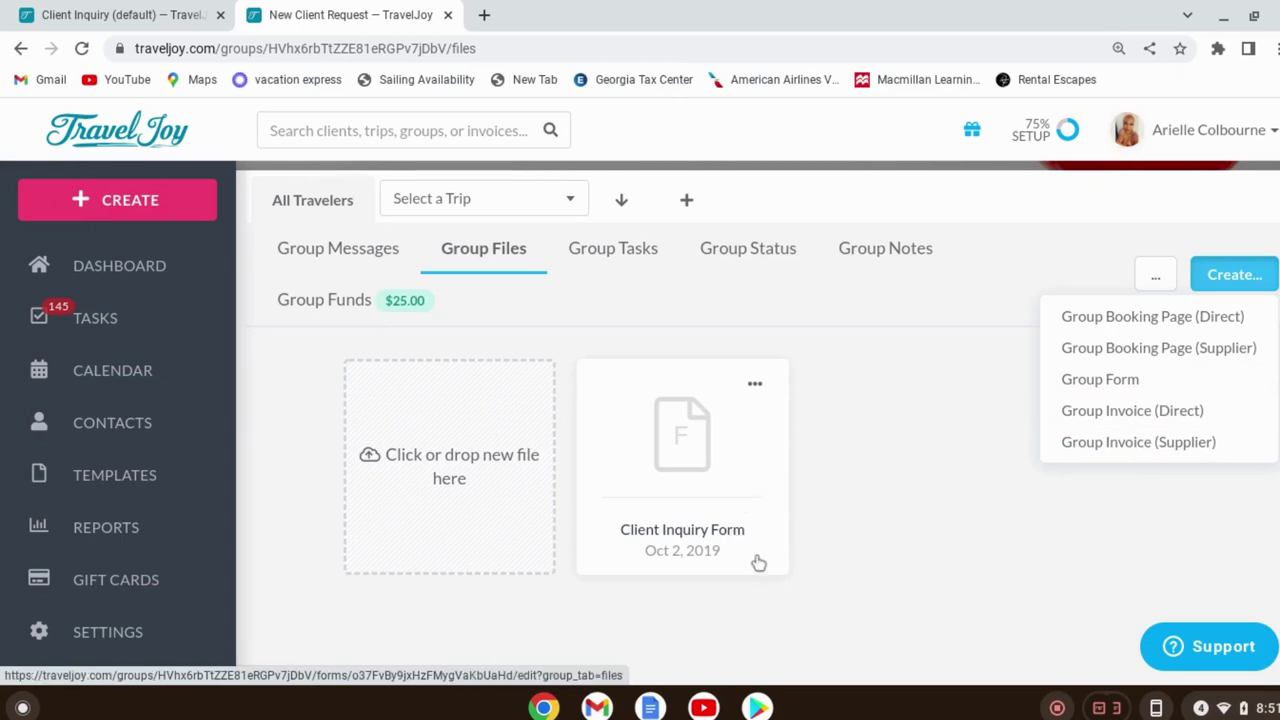
Open the Client Inquiry Form and preview it as clients will see it
click(758, 563)
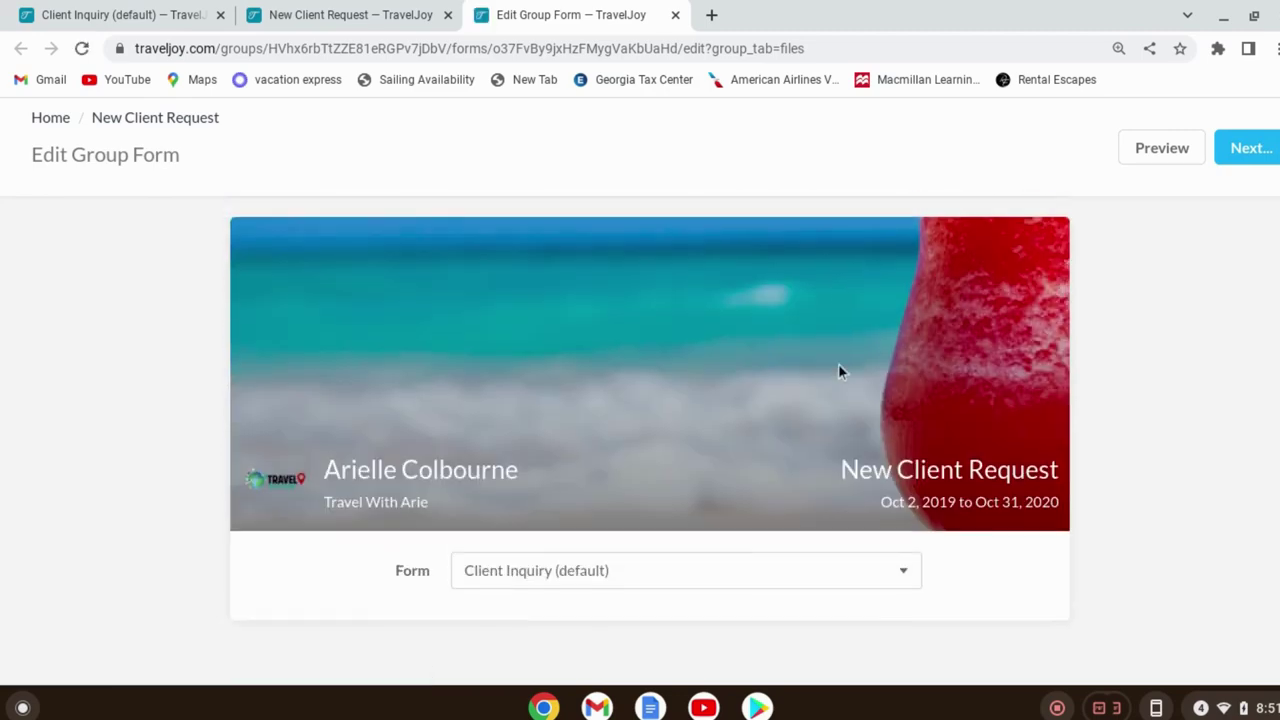
click(1170, 148)
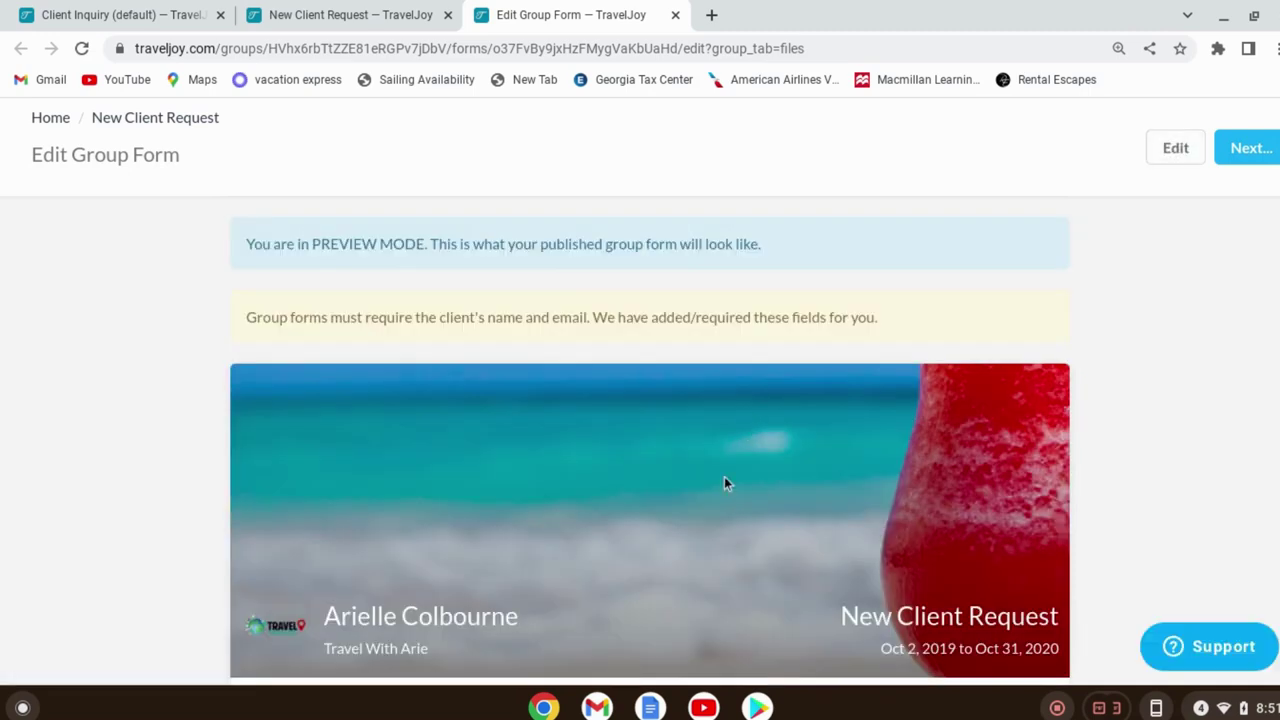
scroll(726, 480, down, 5)
scroll(821, 490, down, 15)
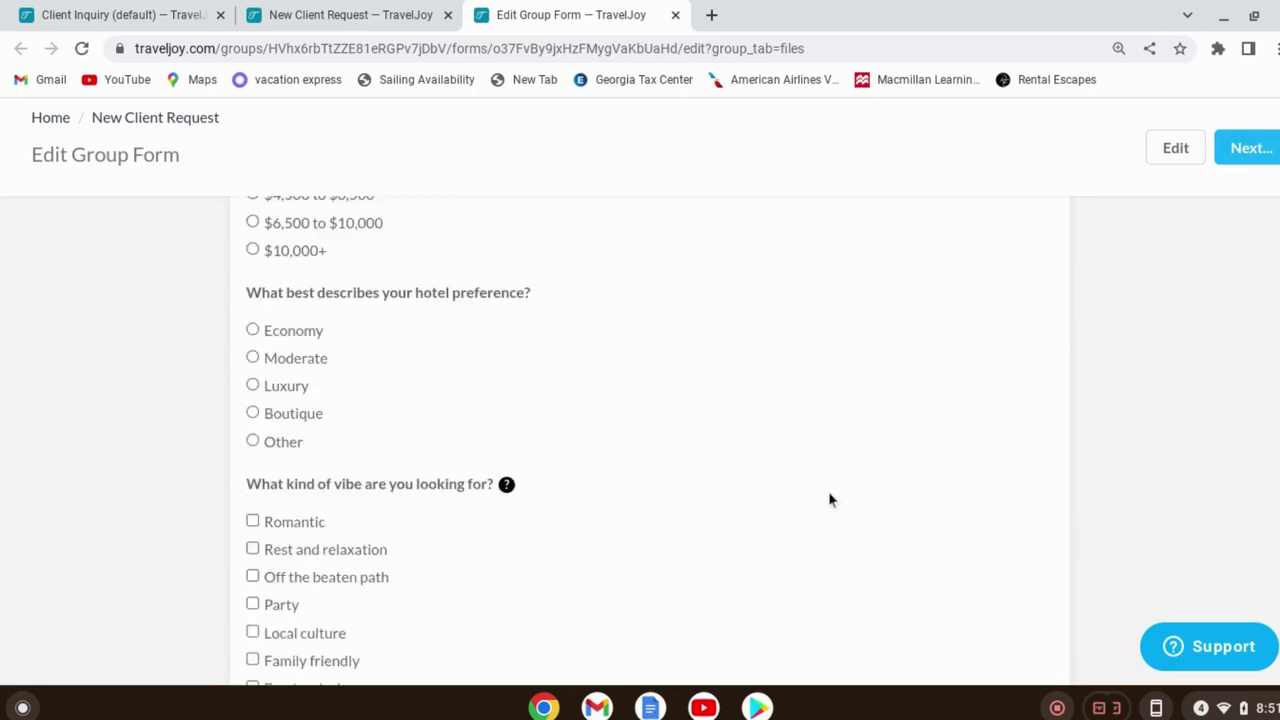
scroll(850, 500, down, 10)
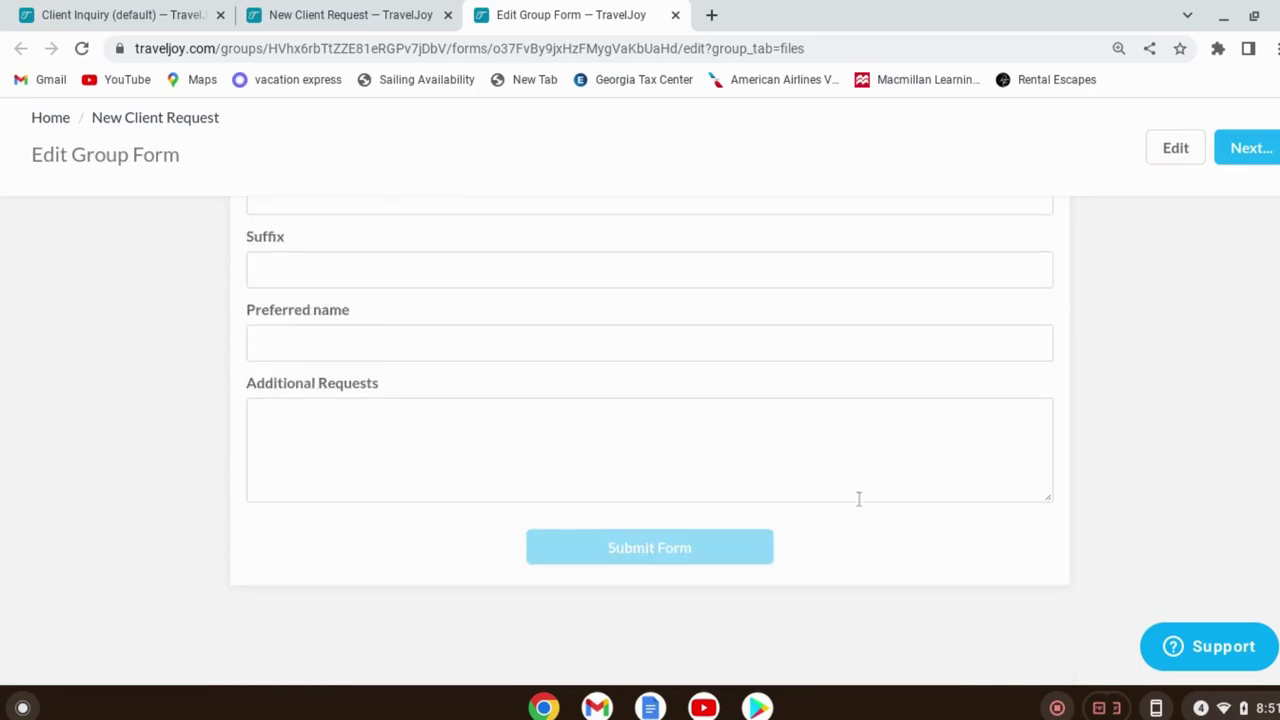
scroll(858, 498, up, 20)
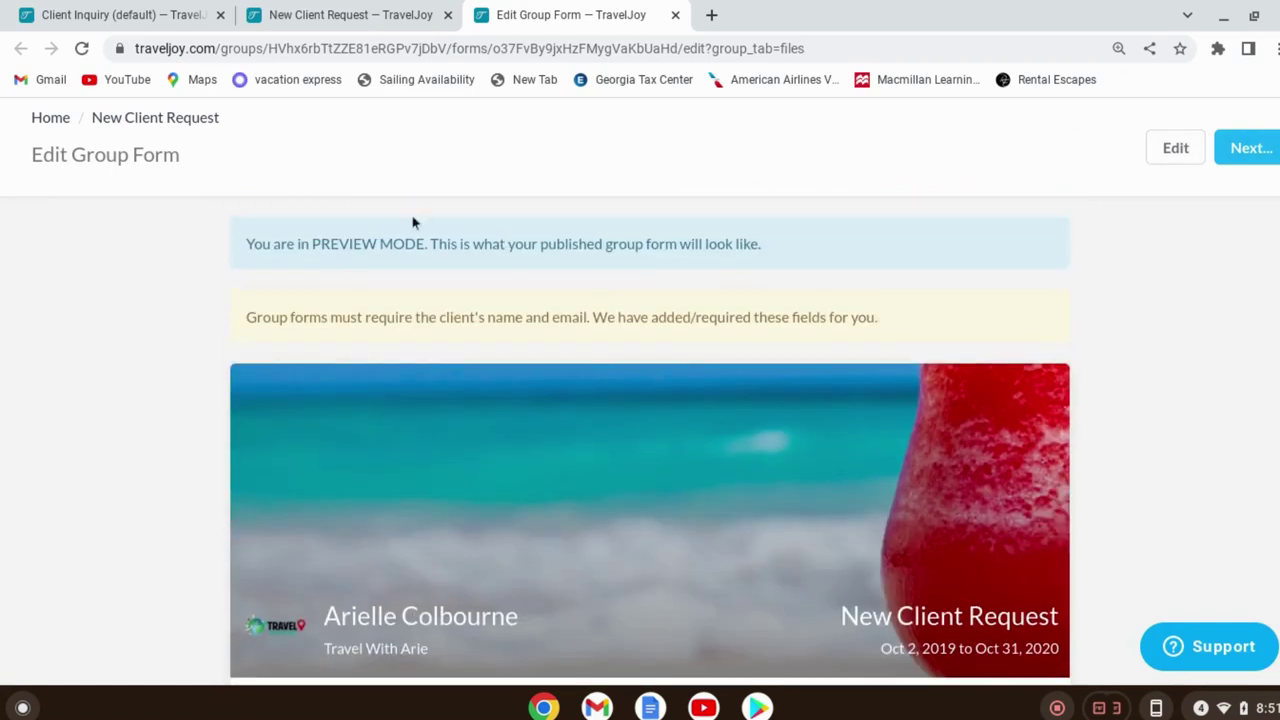
Go back to the Dashboard, reopen New Client Request, and show its Group Files
click(60, 122)
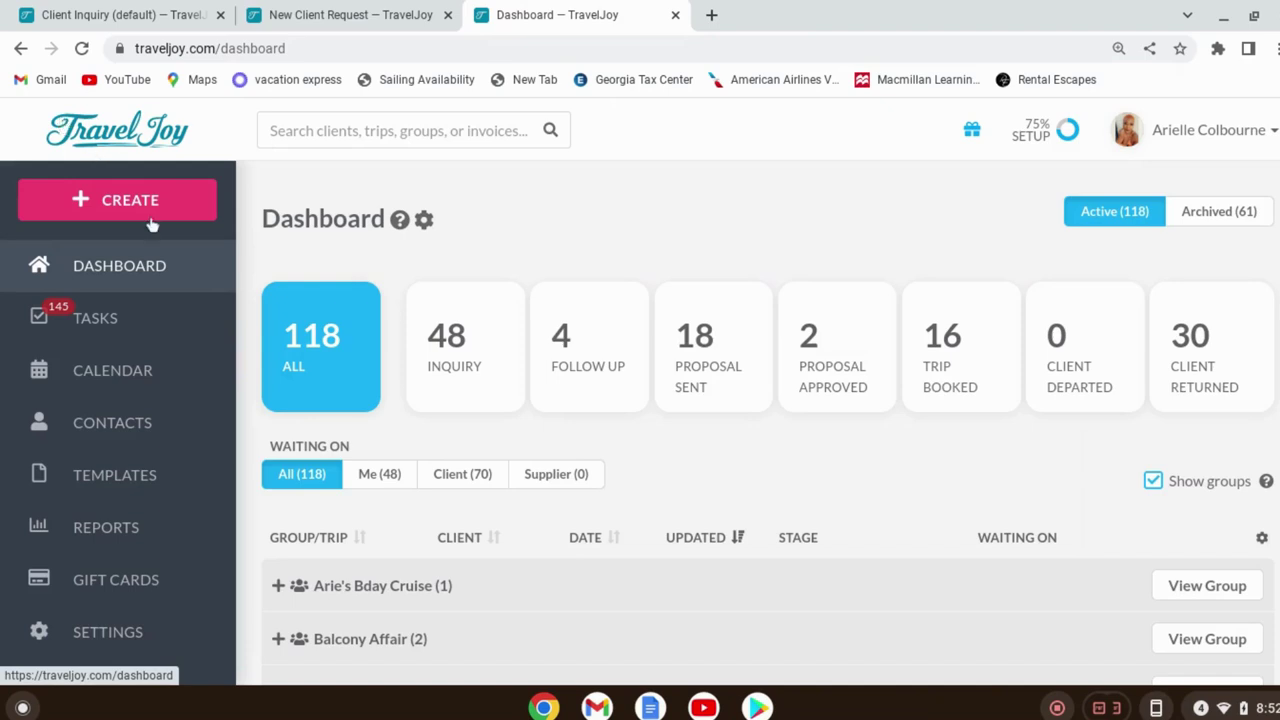
scroll(829, 435, down, 5)
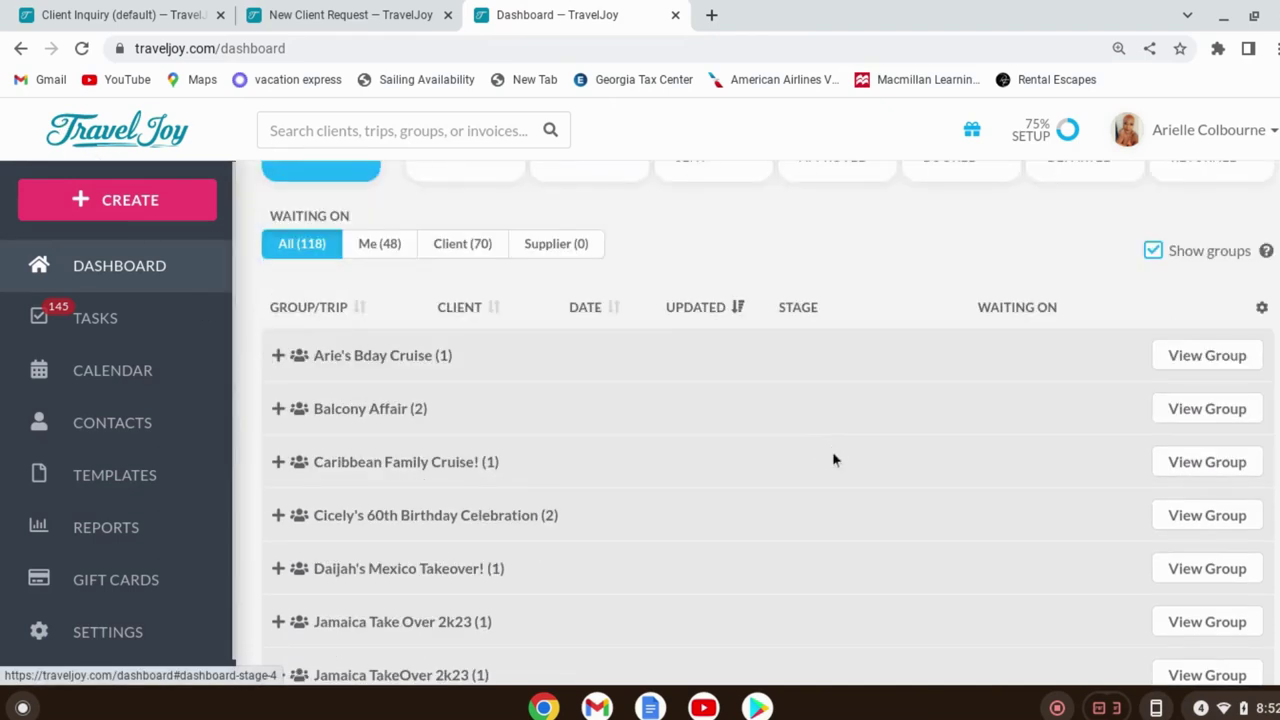
scroll(811, 474, down, 2)
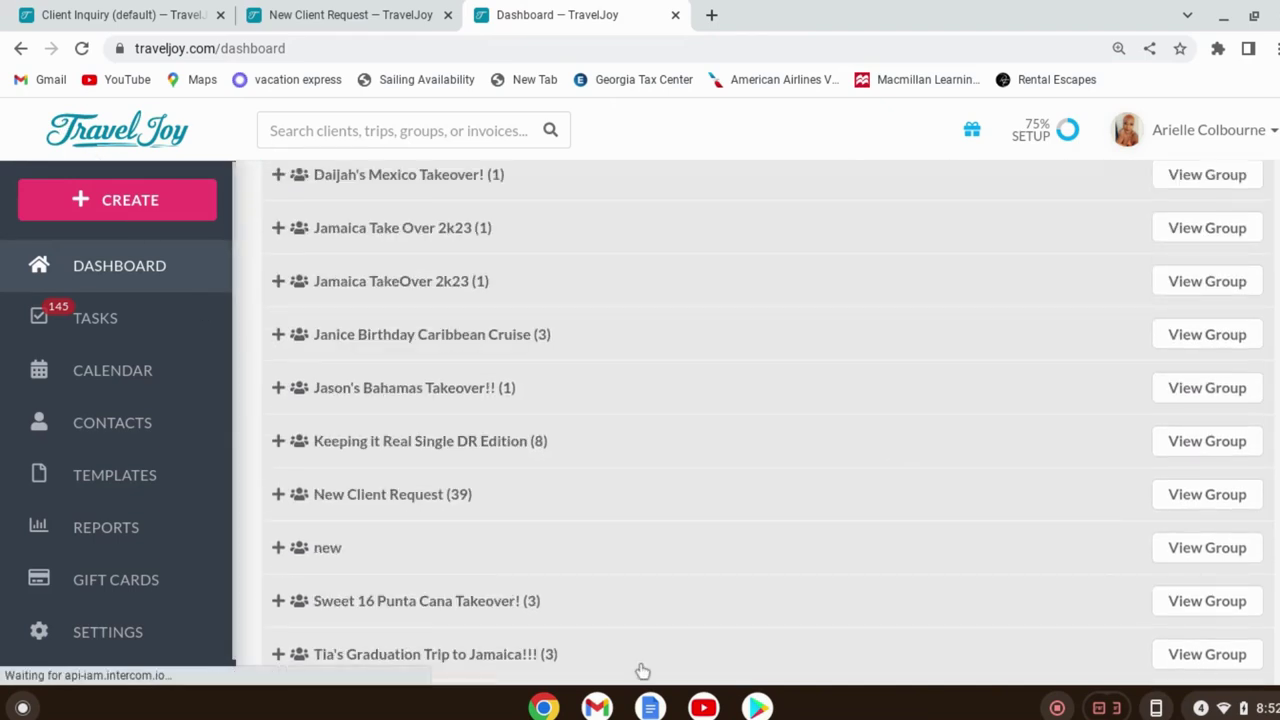
click(1200, 494)
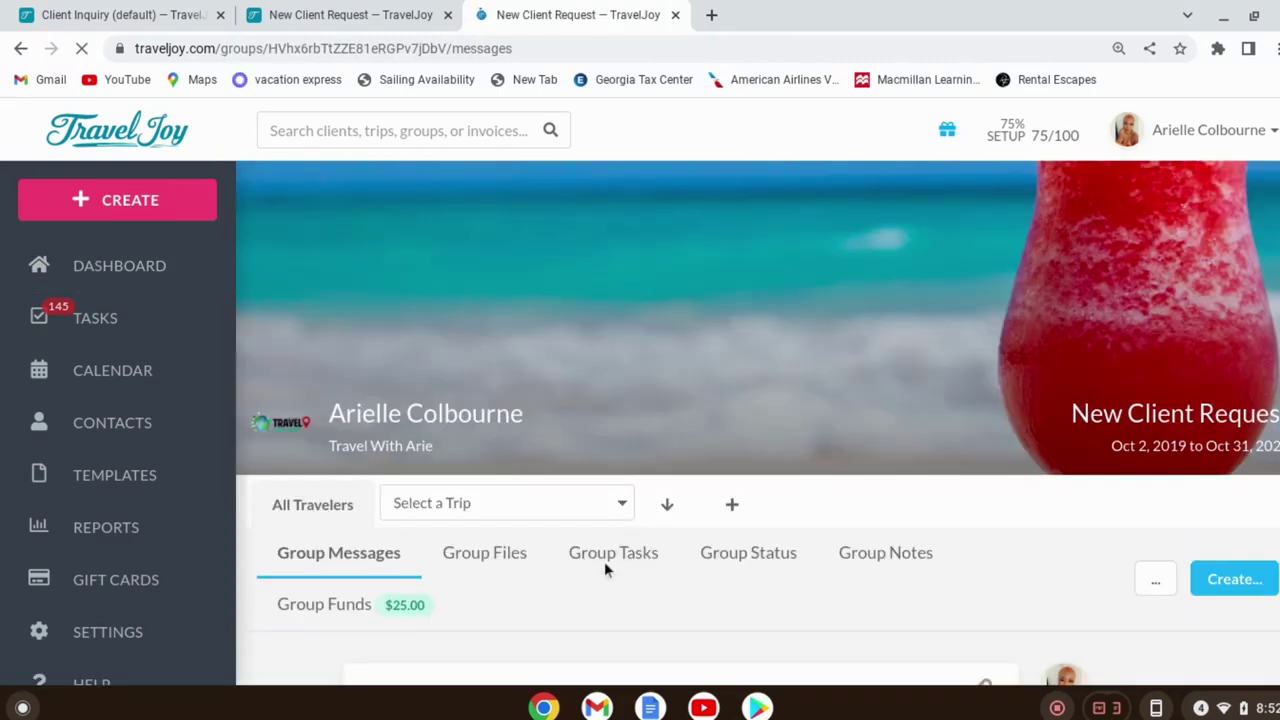
click(466, 560)
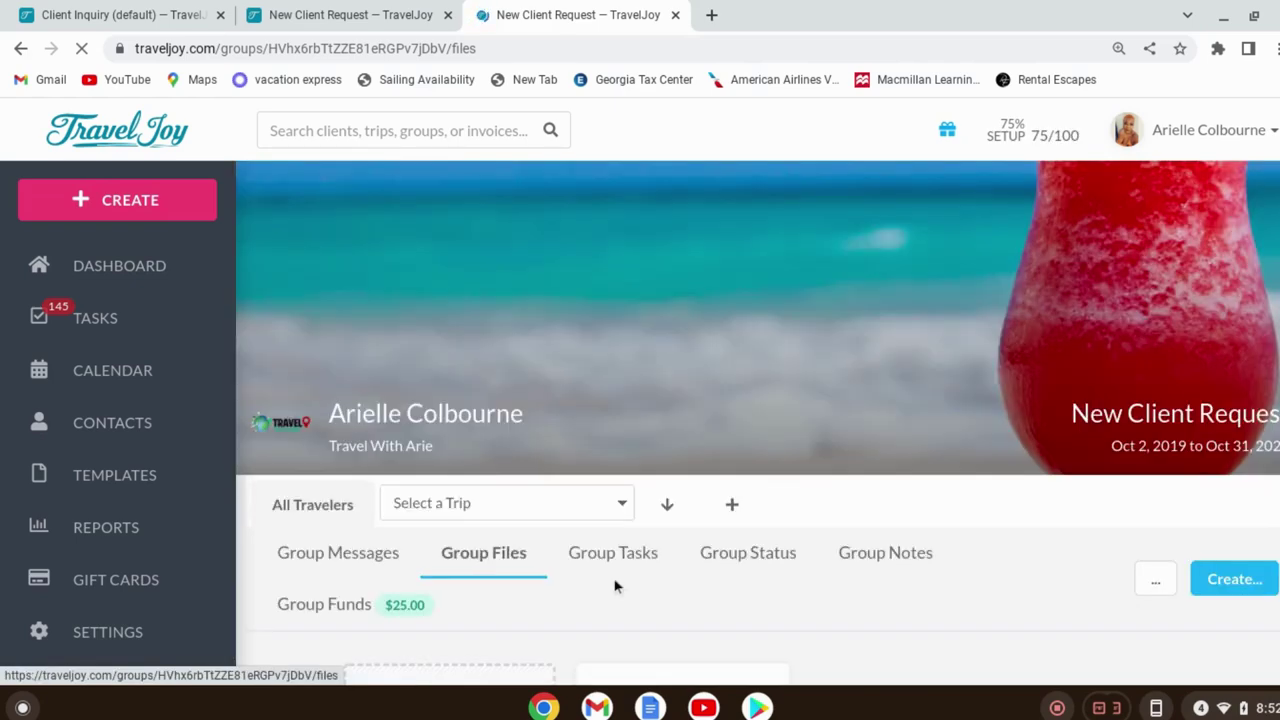
scroll(686, 442, down, 2)
scroll(800, 425, down, 1)
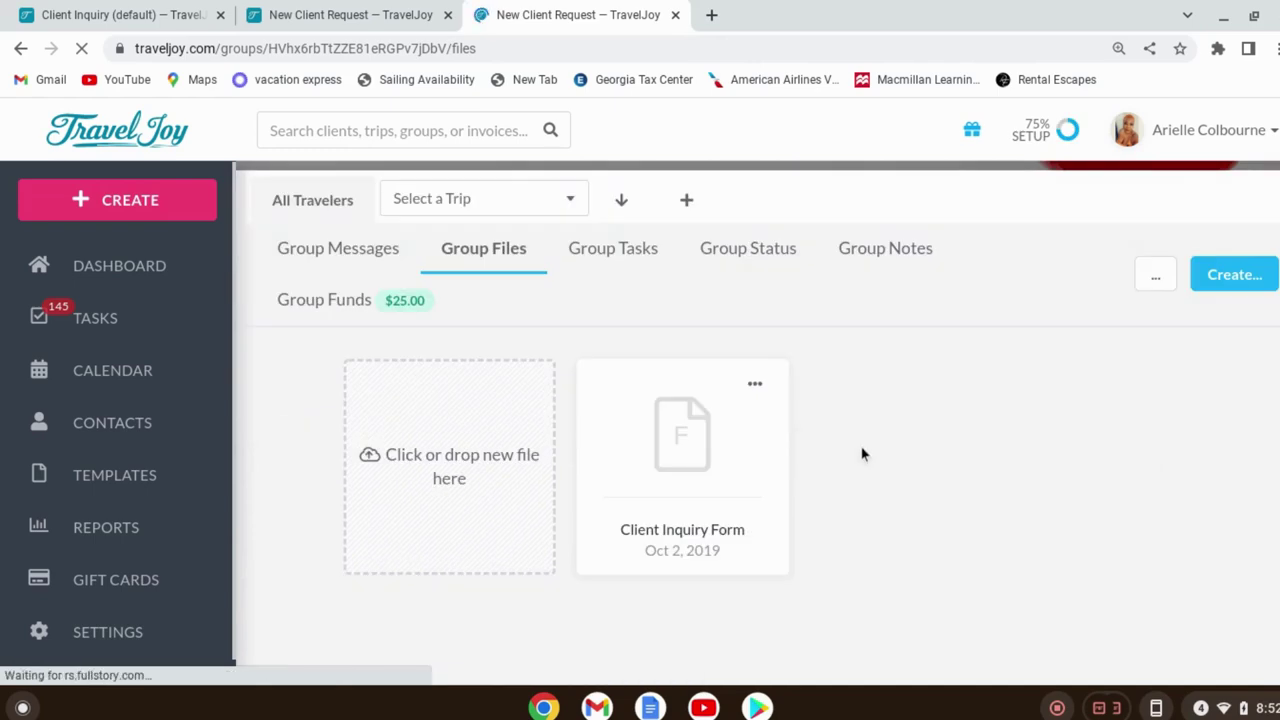
scroll(863, 428, up, 3)
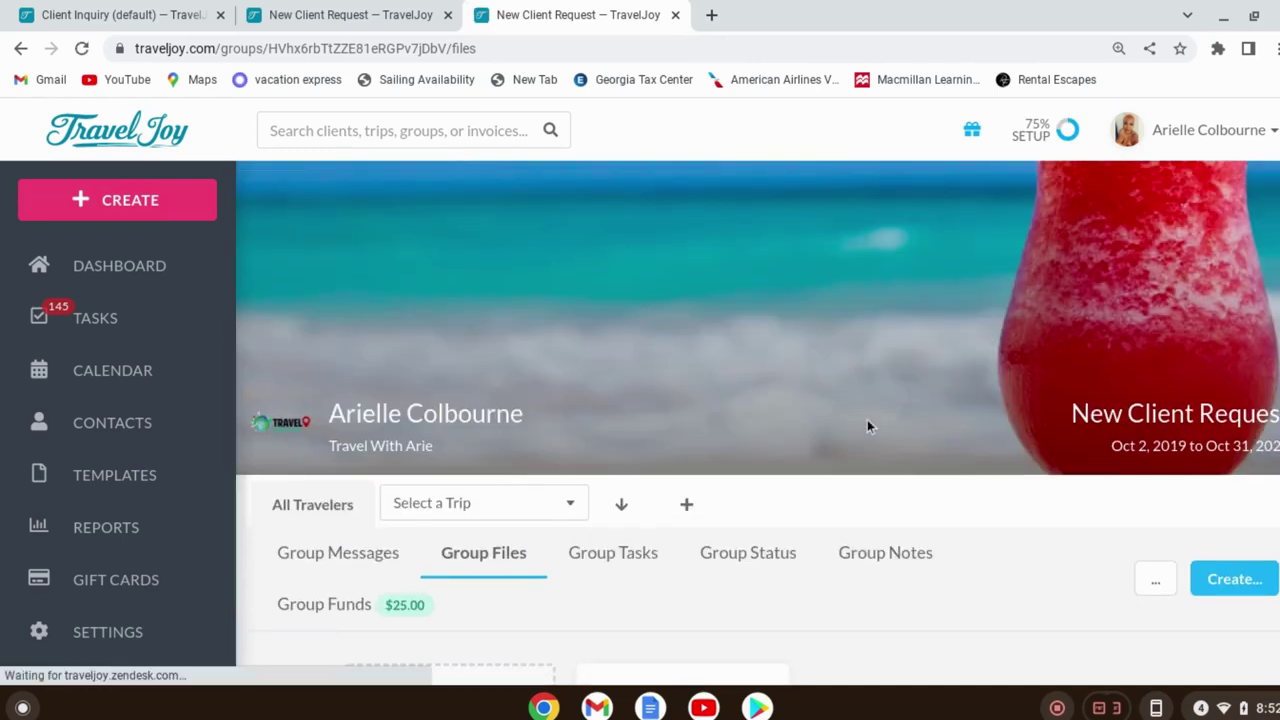
Open a new tab and try loading travelwitharie.com, which fails to load
click(711, 15)
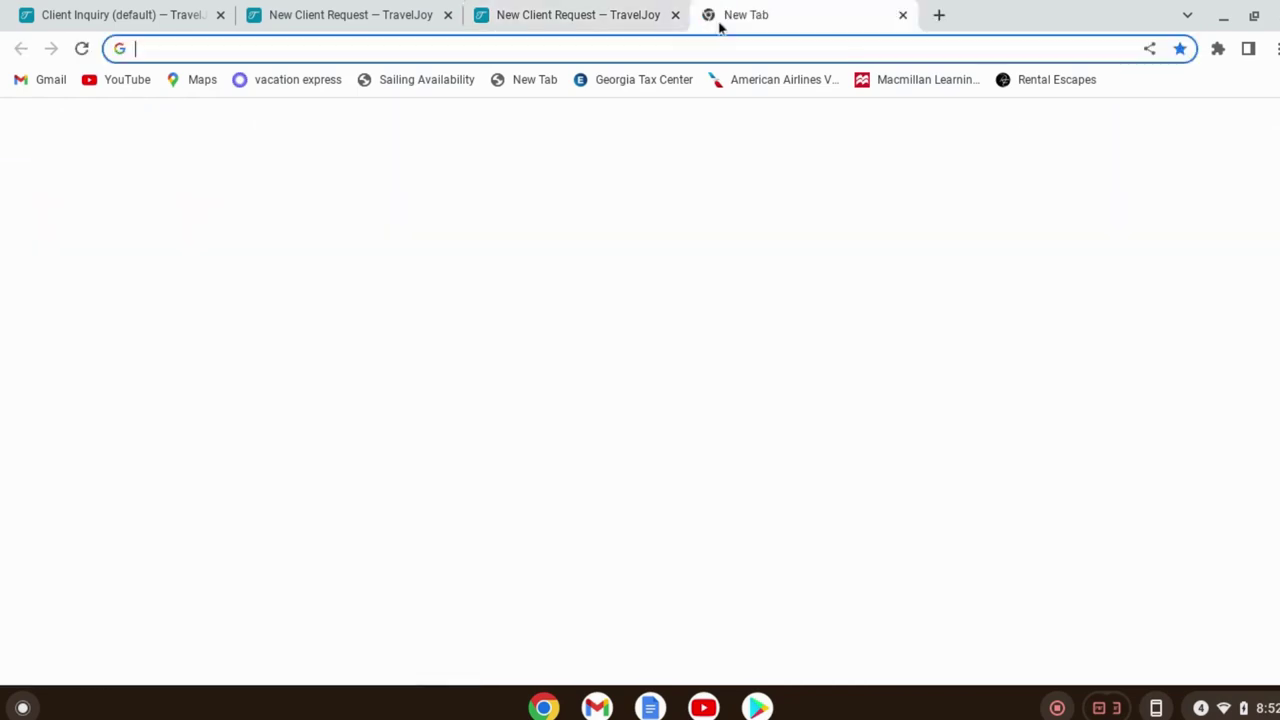
text(travel)
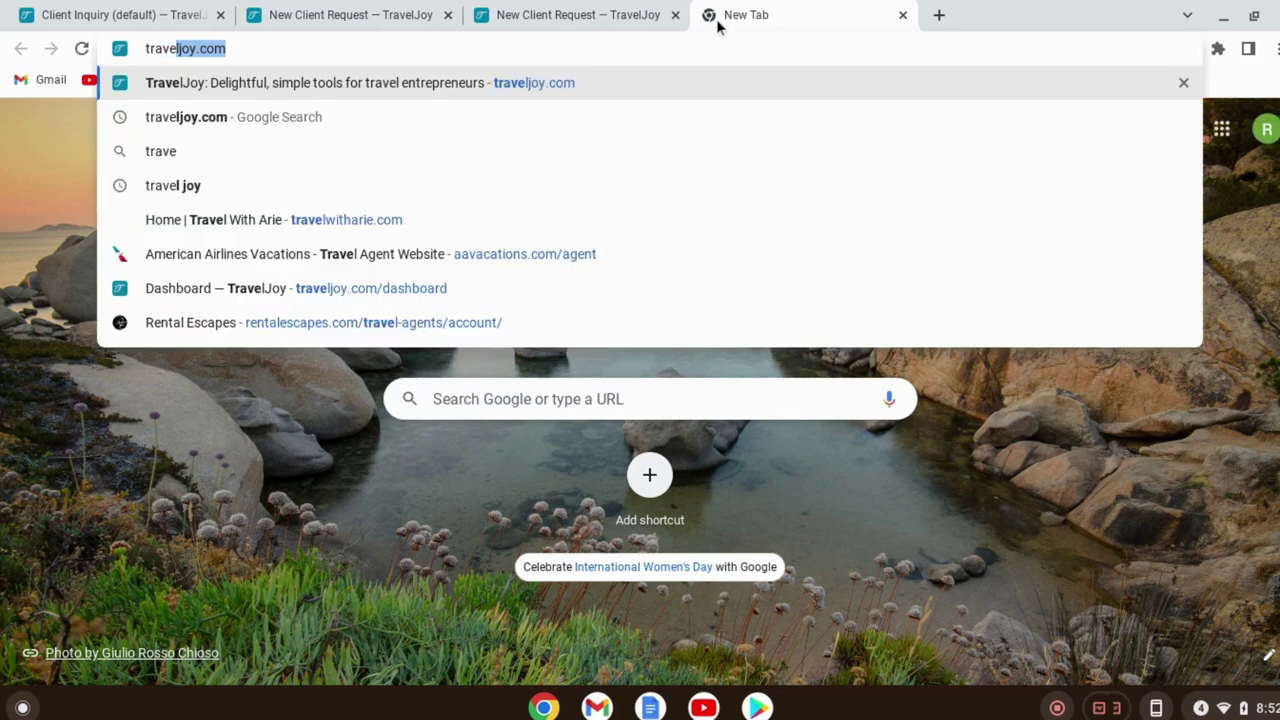
text(with)
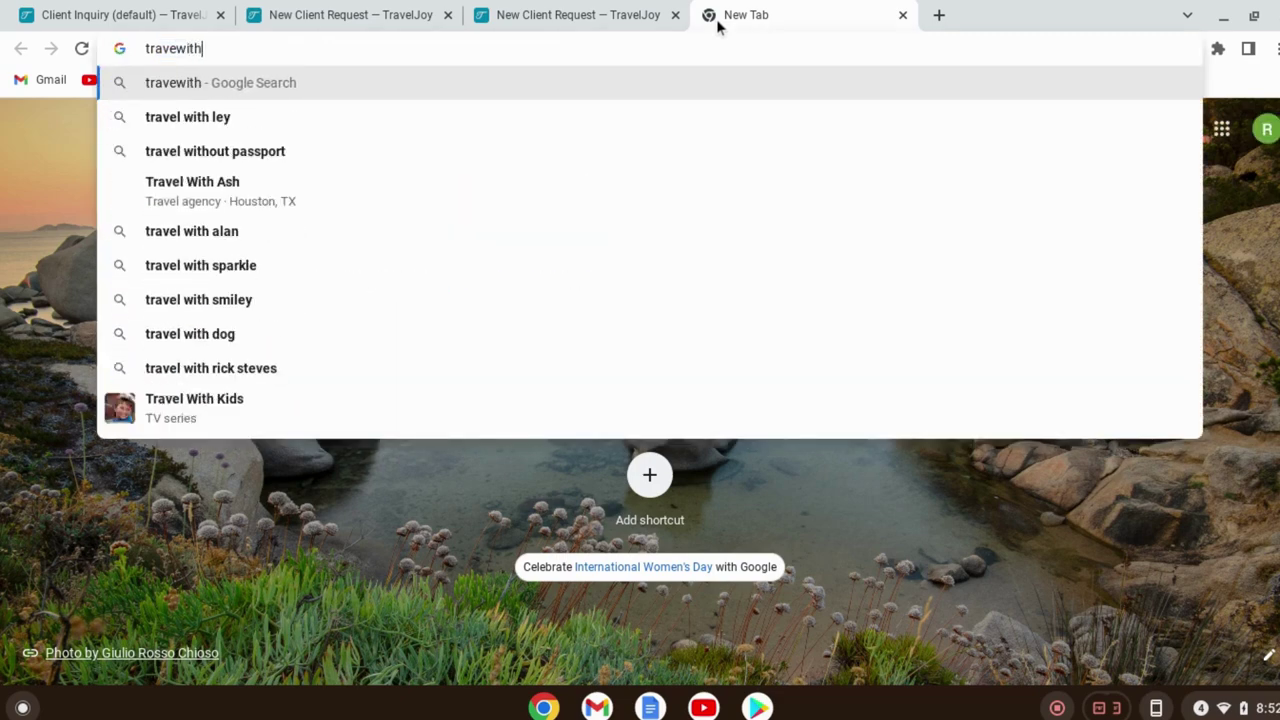
text(arie)
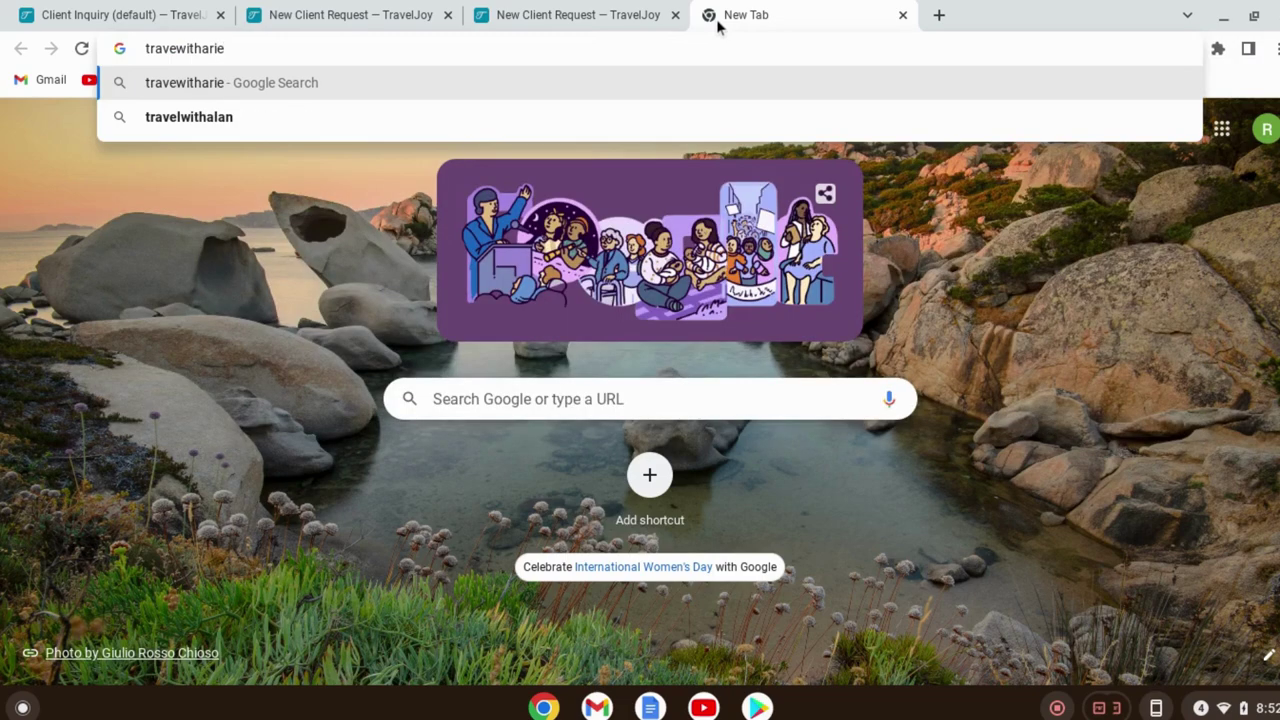
text(.co)
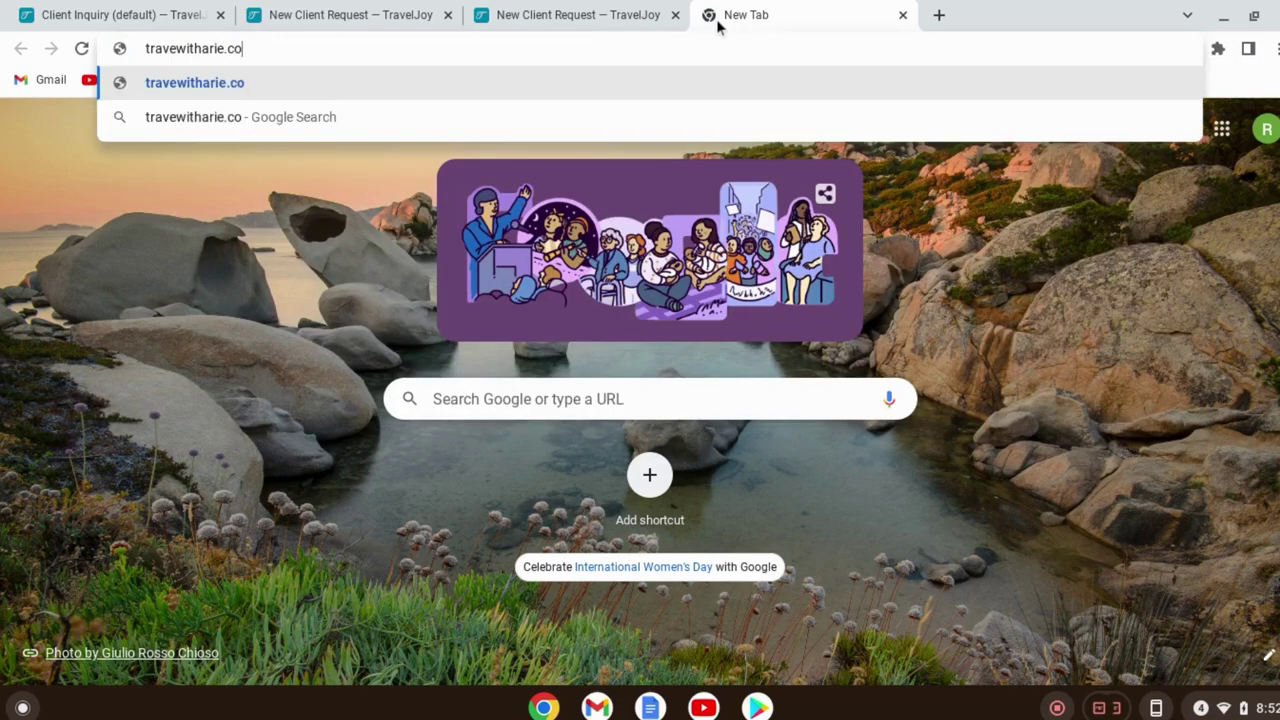
text(m)
key(Return)
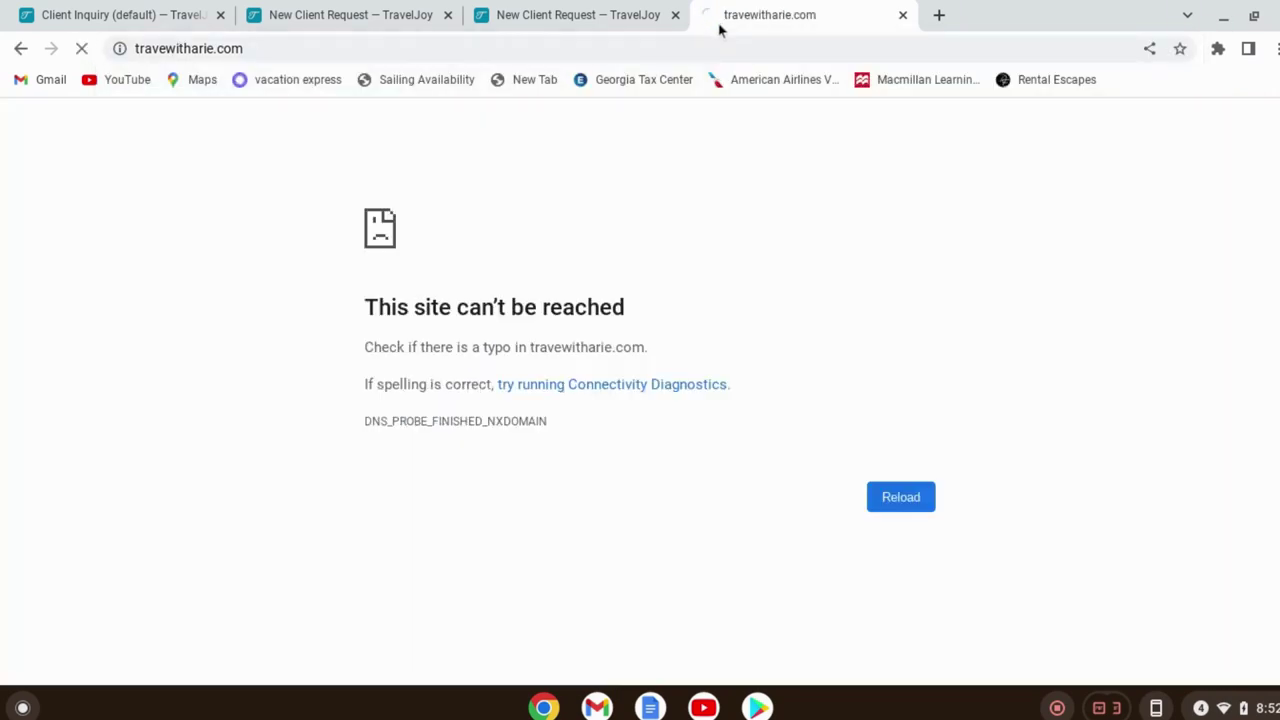
click(918, 510)
click(918, 505)
Correct the address and open the Home | Travel With Arie page
click(256, 48)
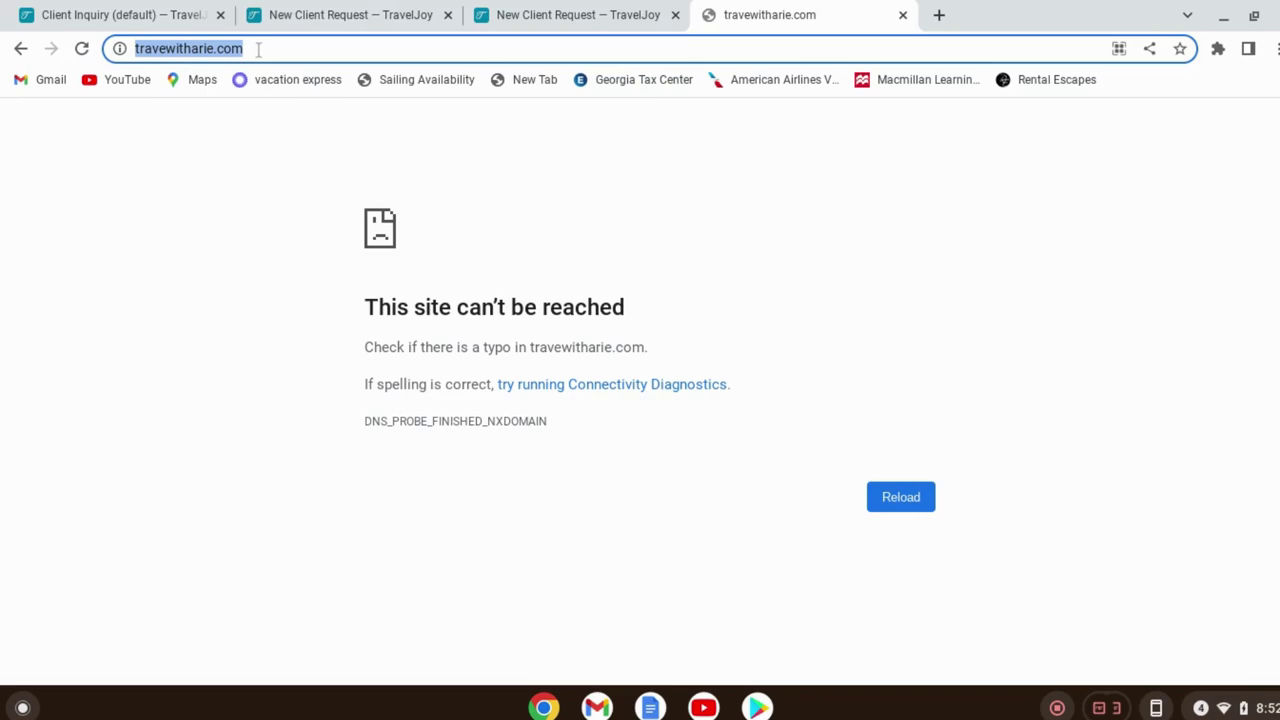
key(BackSpace)
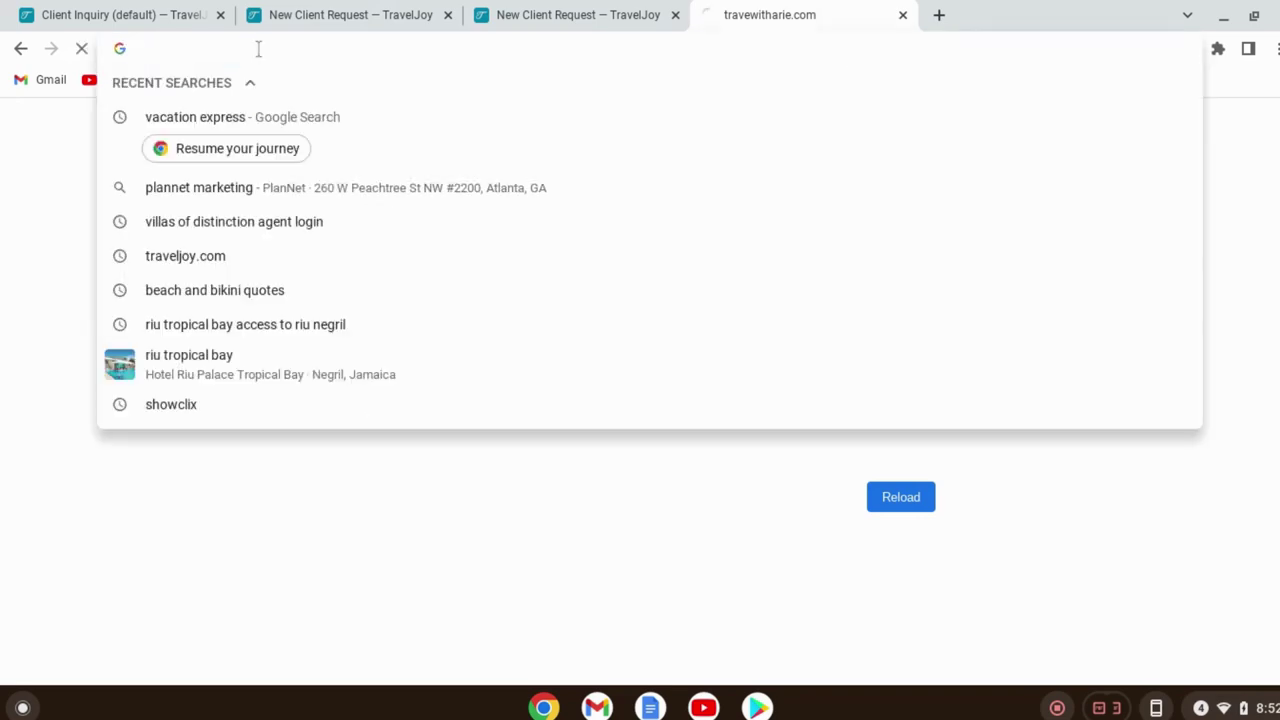
text(tr)
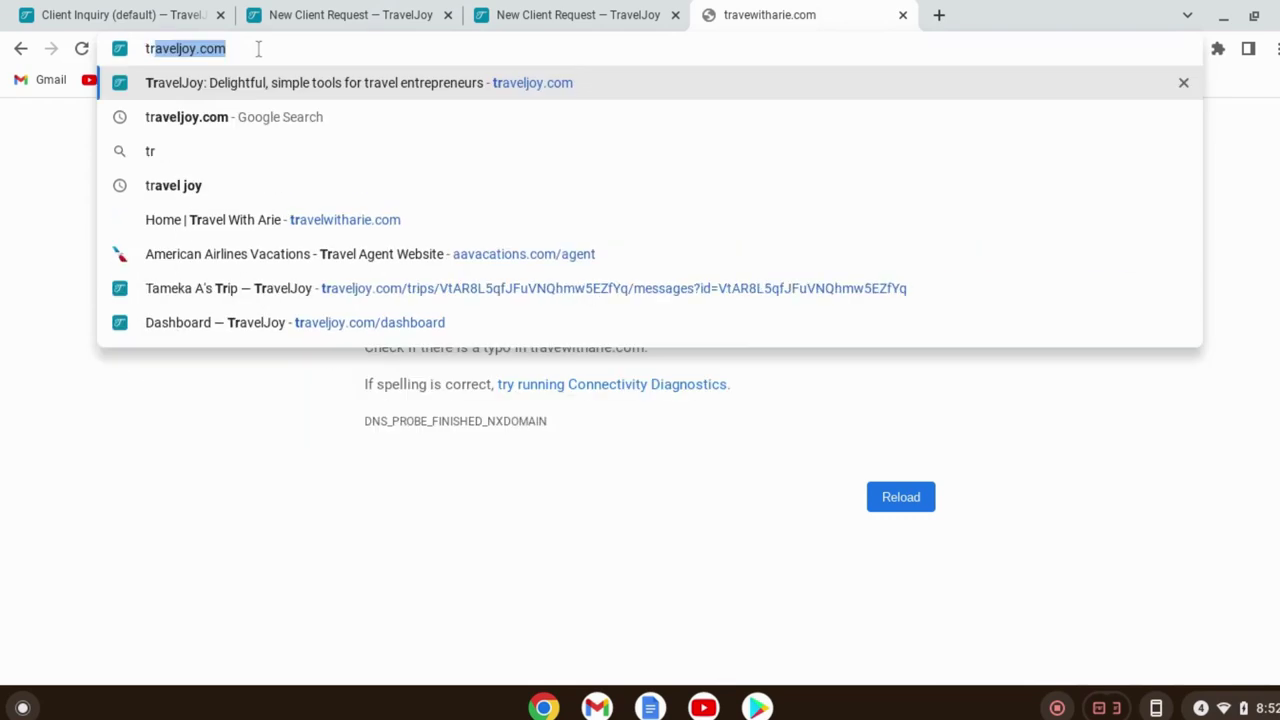
click(292, 220)
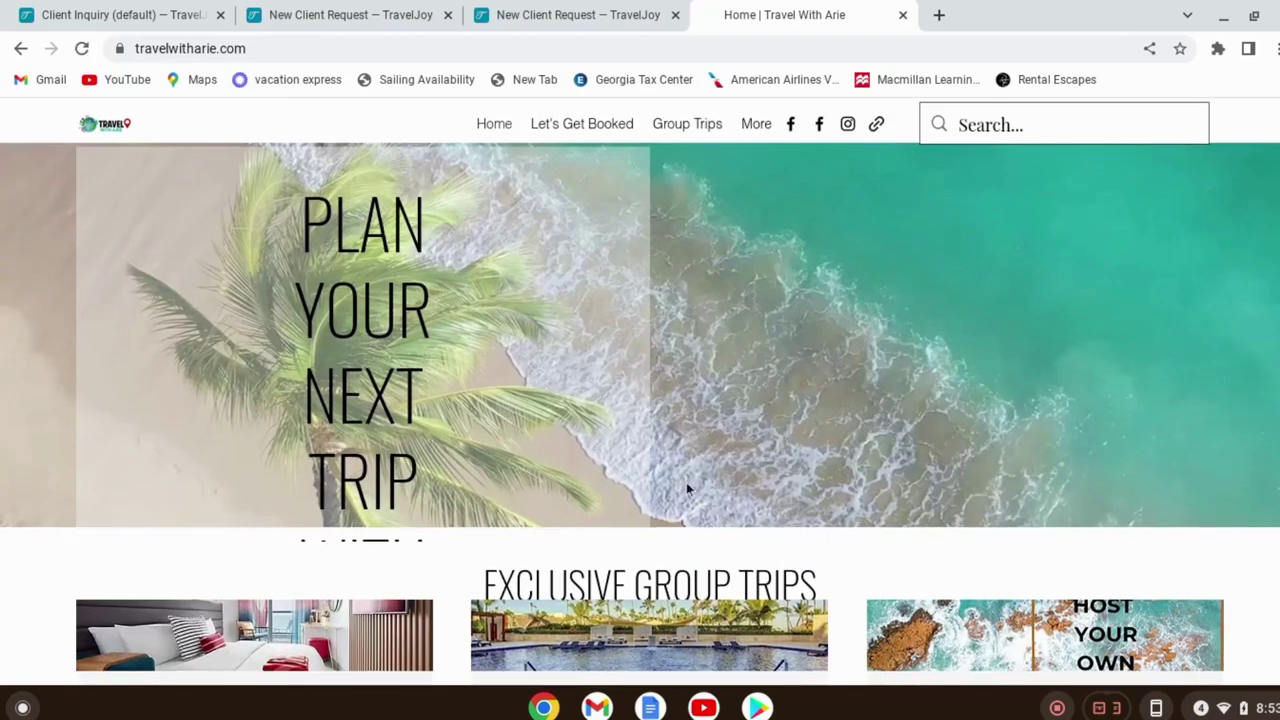
Request the 'Lets craft a custom trip' service from the Our Services section
scroll(686, 482, down, 3)
scroll(715, 477, down, 3)
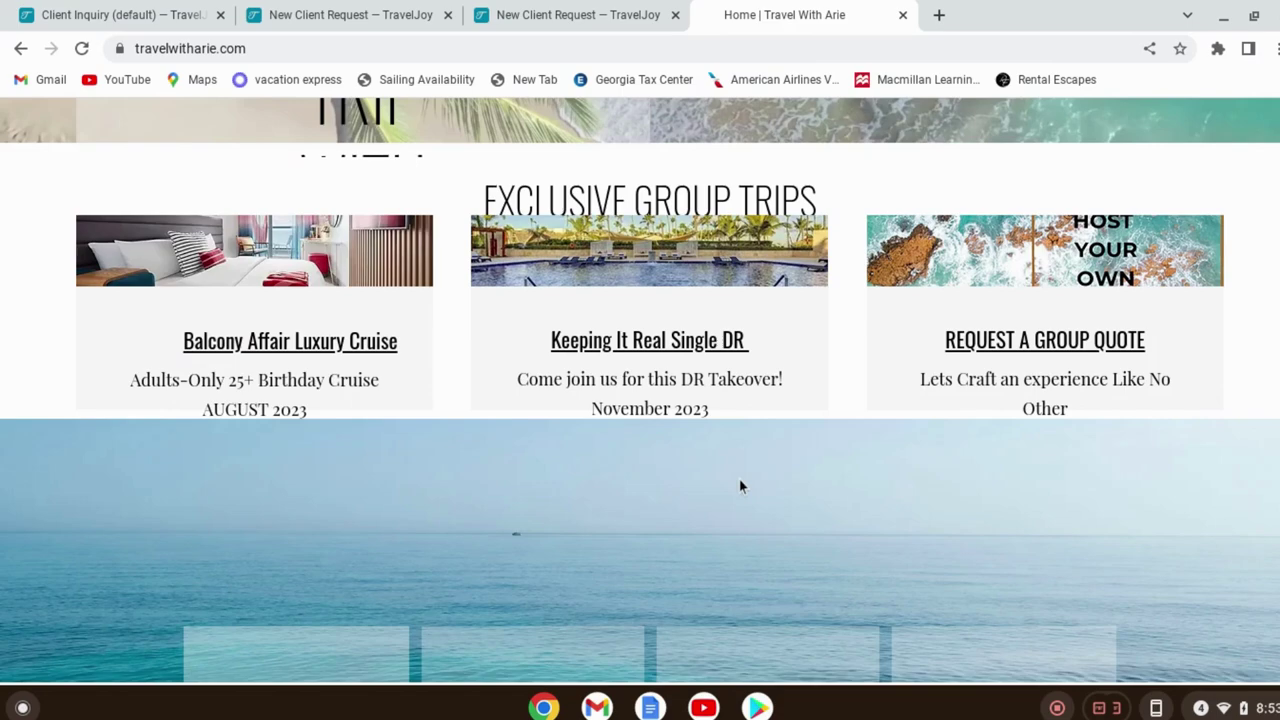
scroll(740, 486, down, 5)
scroll(790, 472, down, 1)
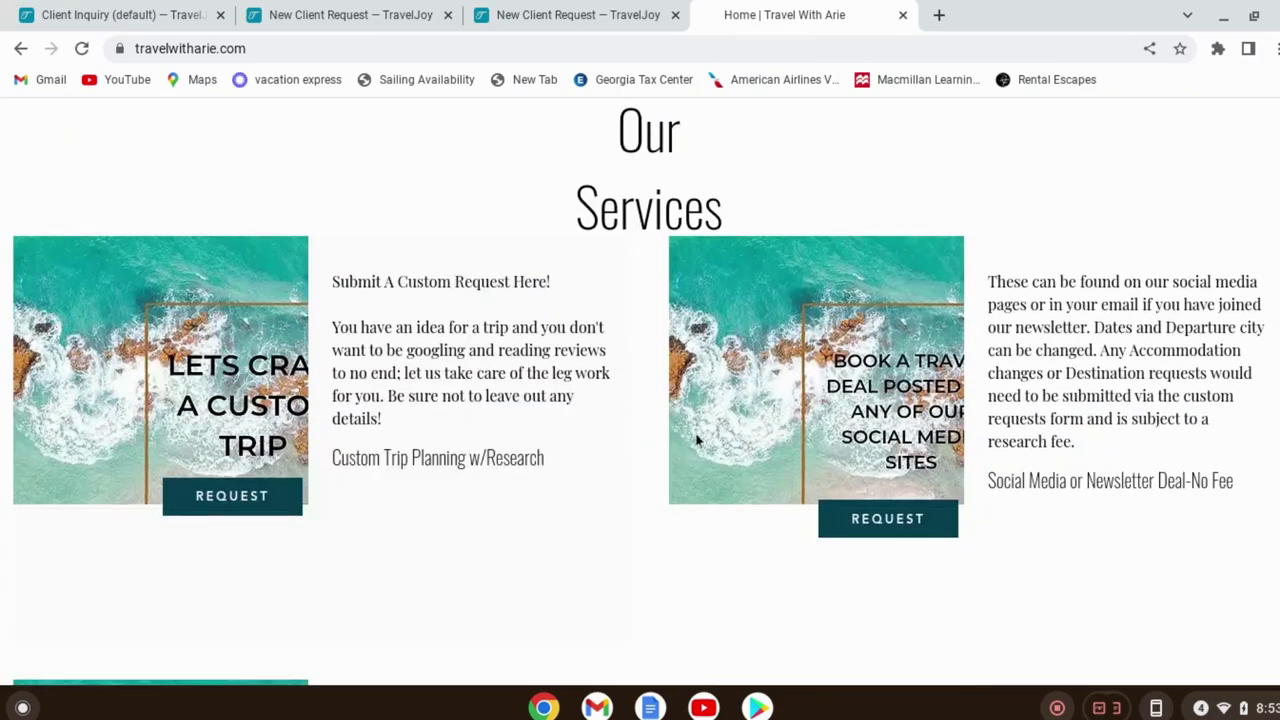
click(273, 500)
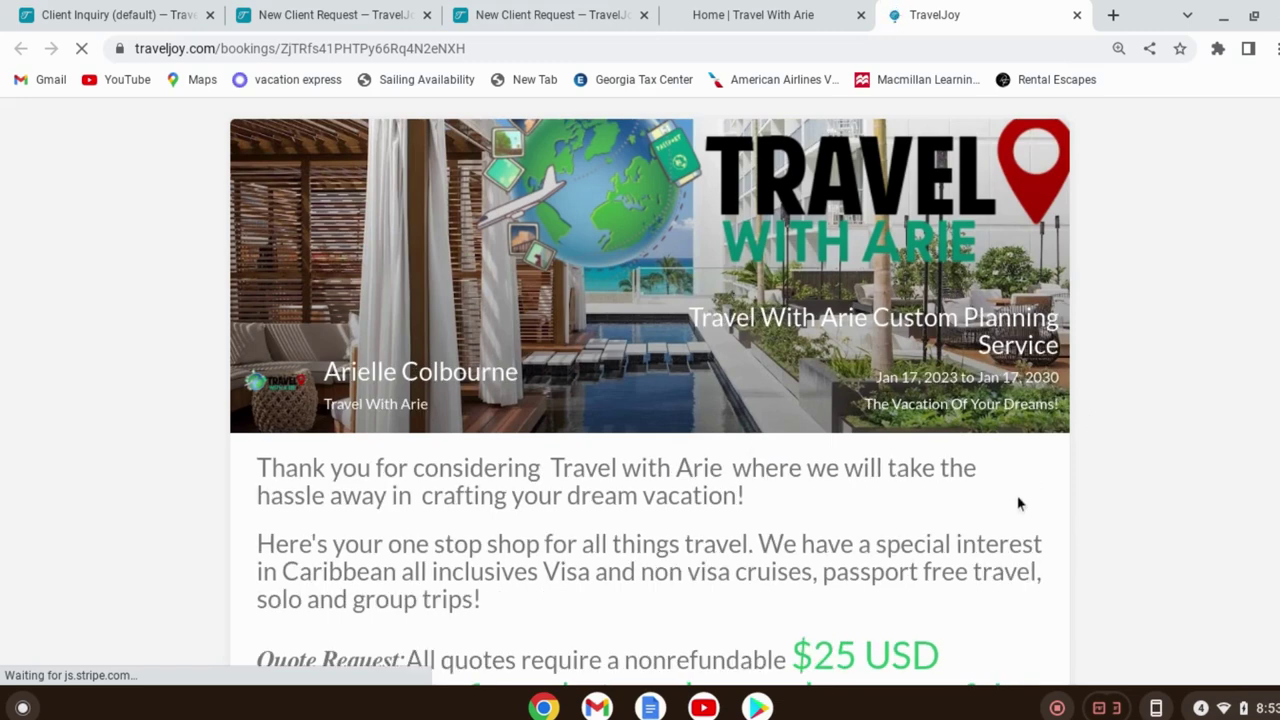
Review the booking page and its nonrefundable $25 USD research fee
scroll(1021, 499, down, 4)
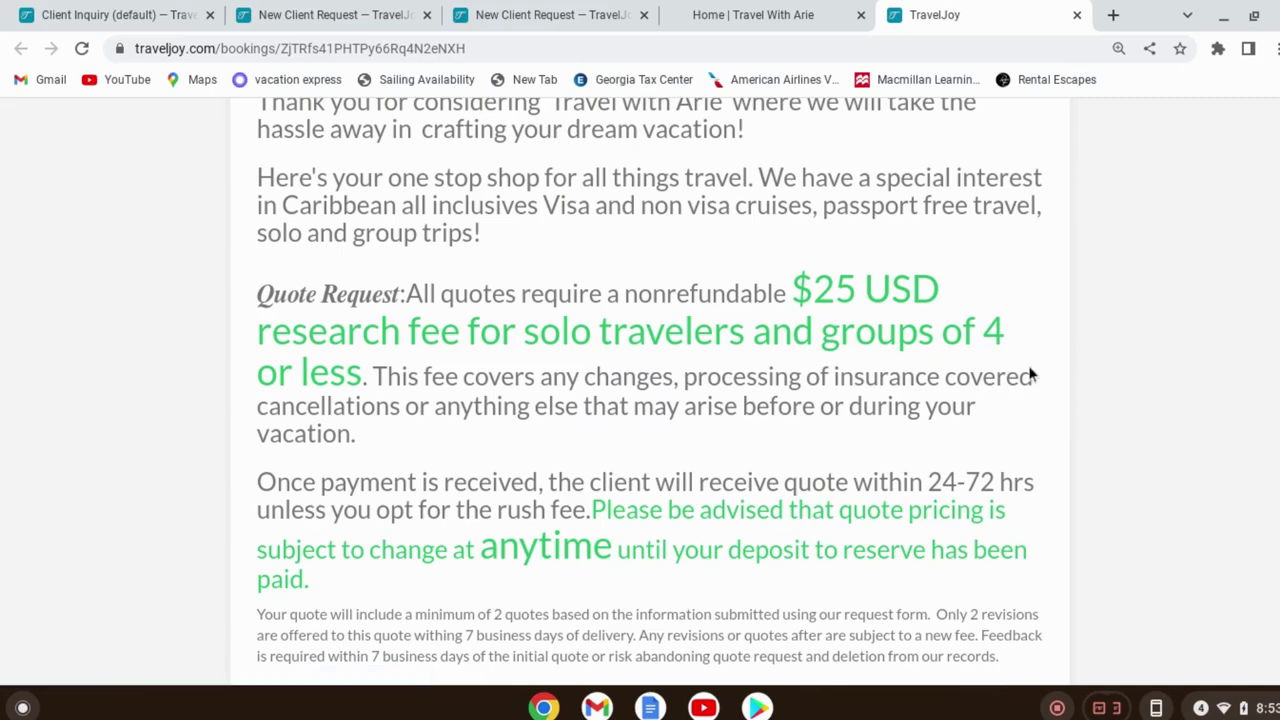
scroll(992, 455, up, 3)
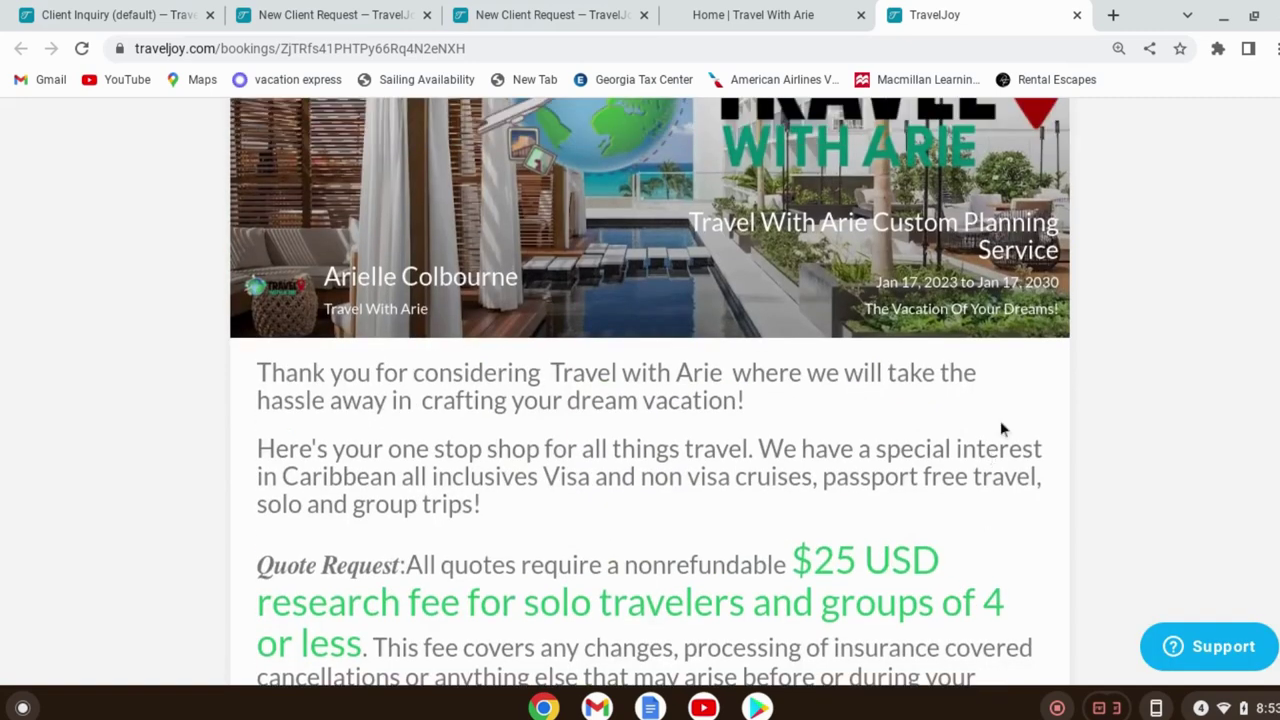
scroll(1003, 428, up, 1)
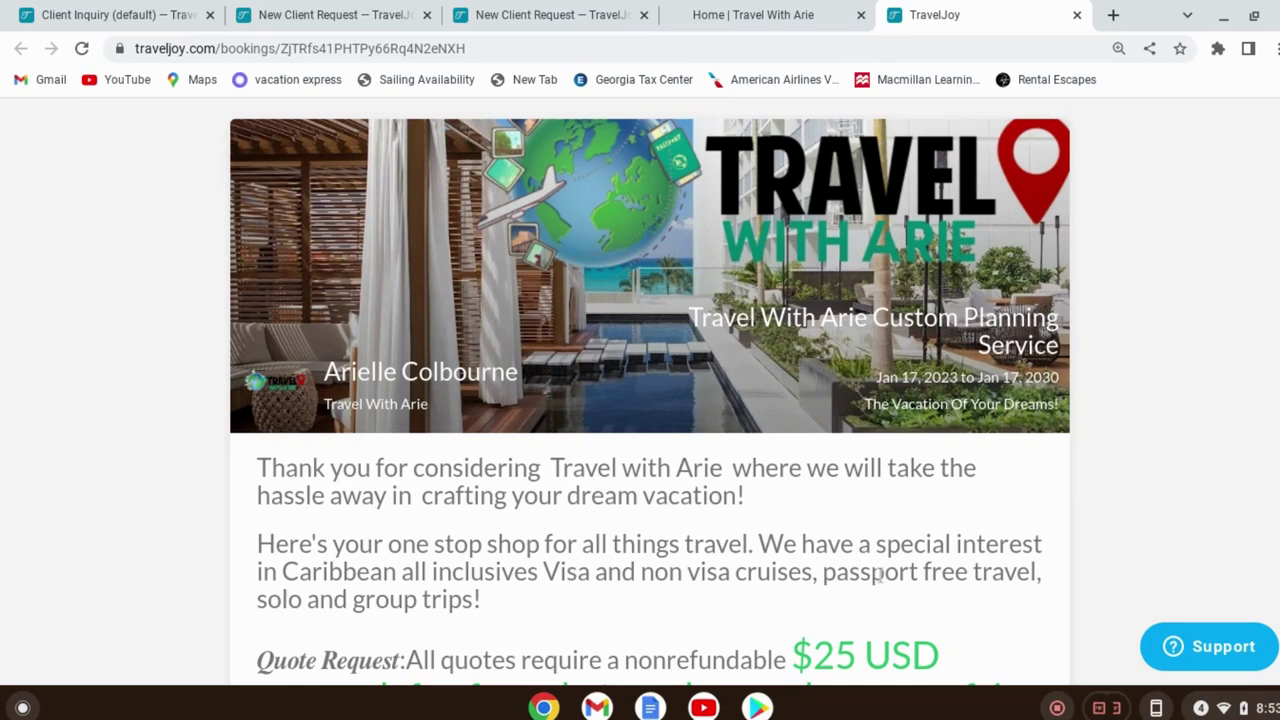
scroll(960, 565, down, 2)
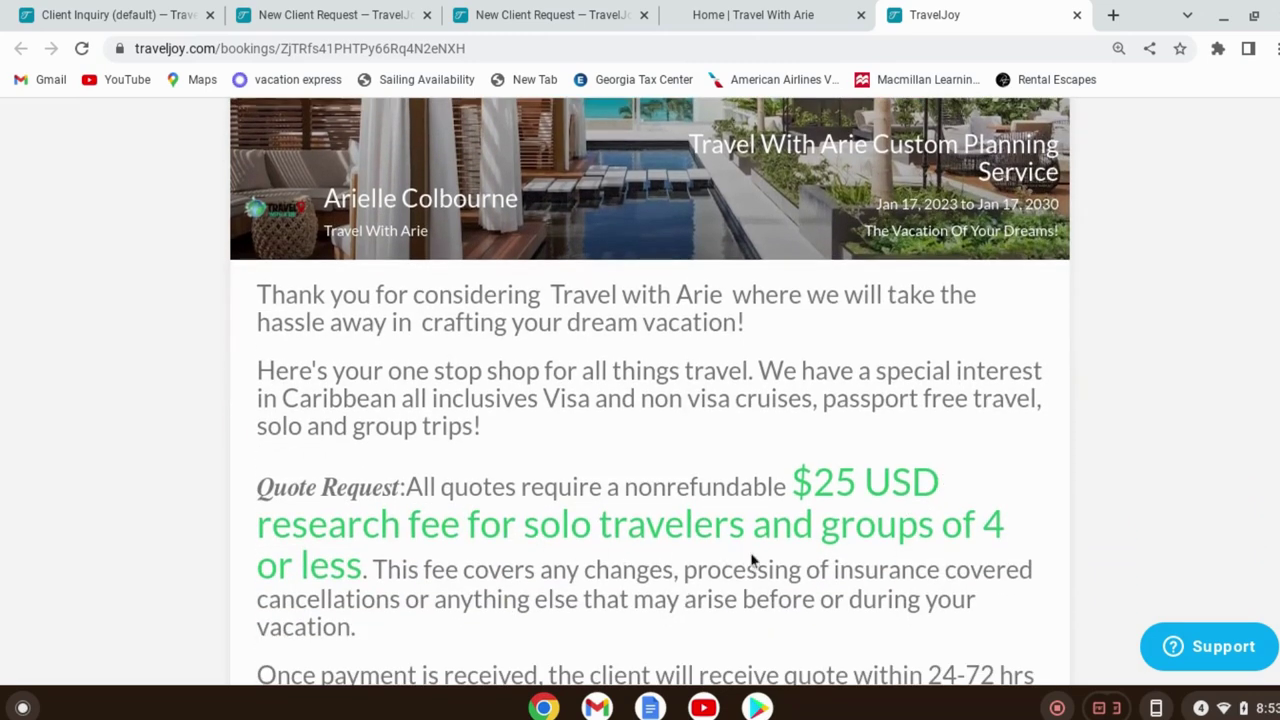
scroll(917, 477, down, 4)
scroll(914, 449, down, 4)
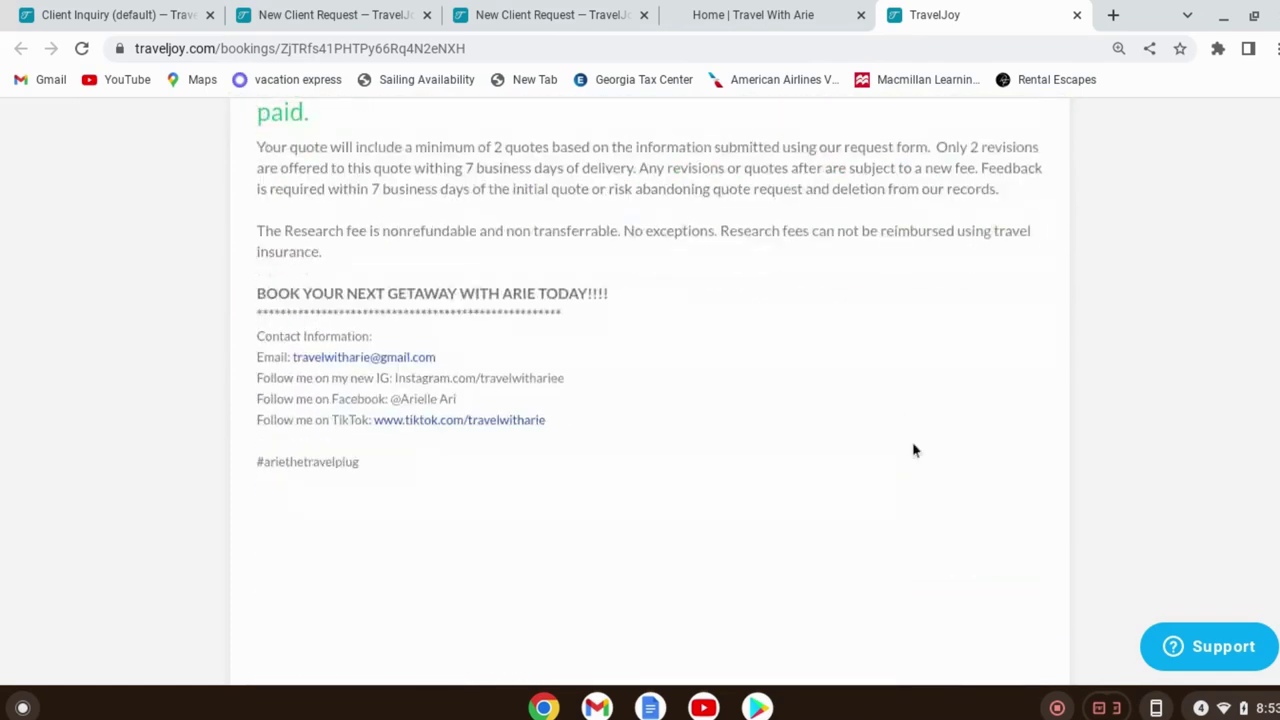
scroll(914, 449, up, 4)
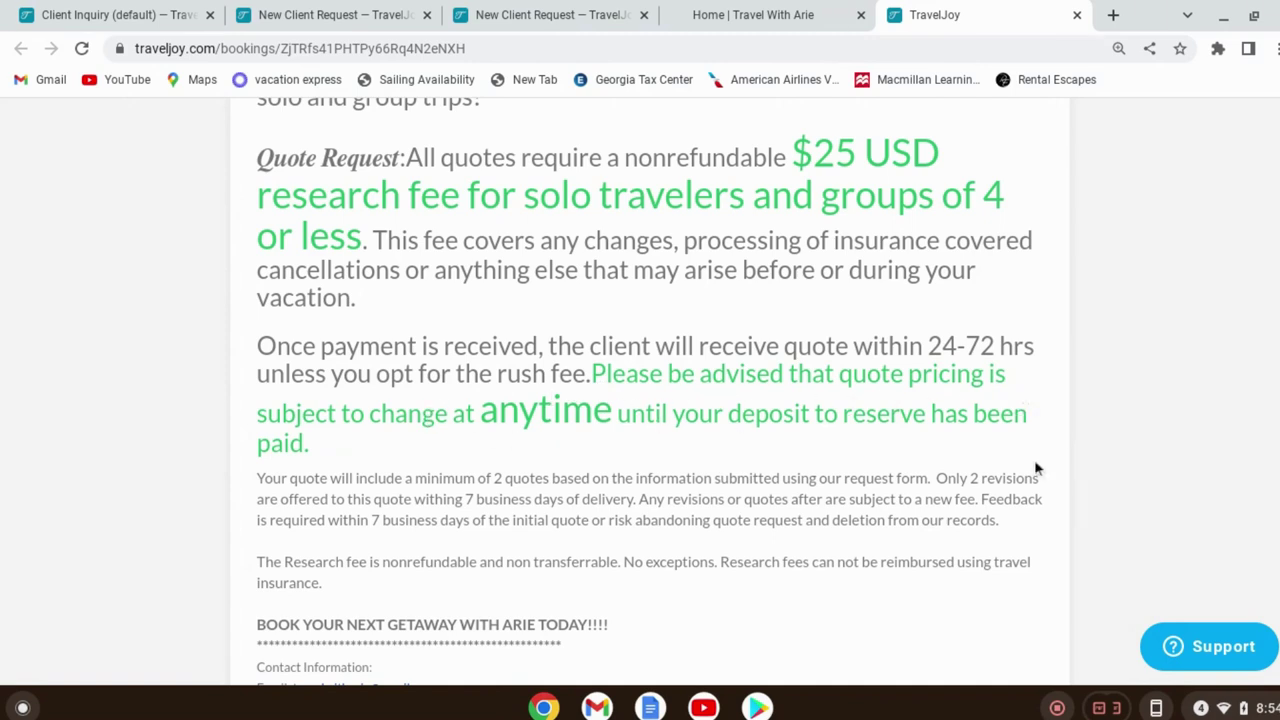
scroll(970, 432, down, 8)
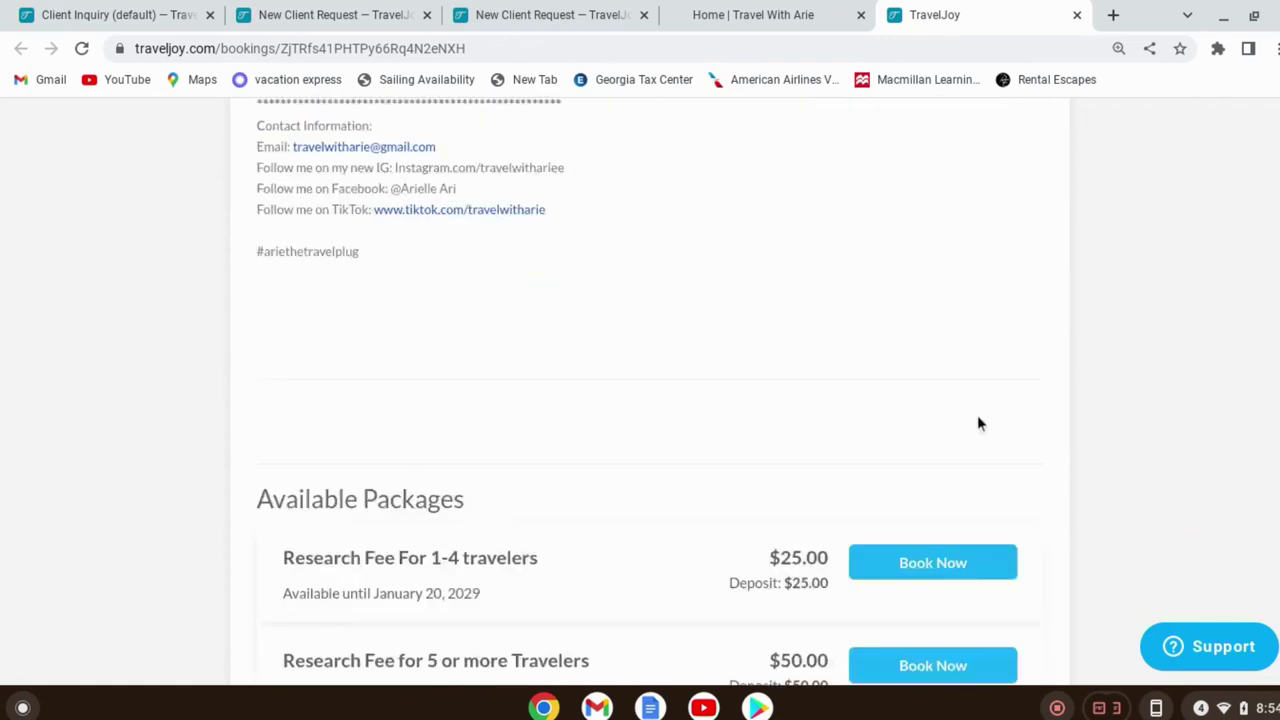
scroll(550, 345, down, 2)
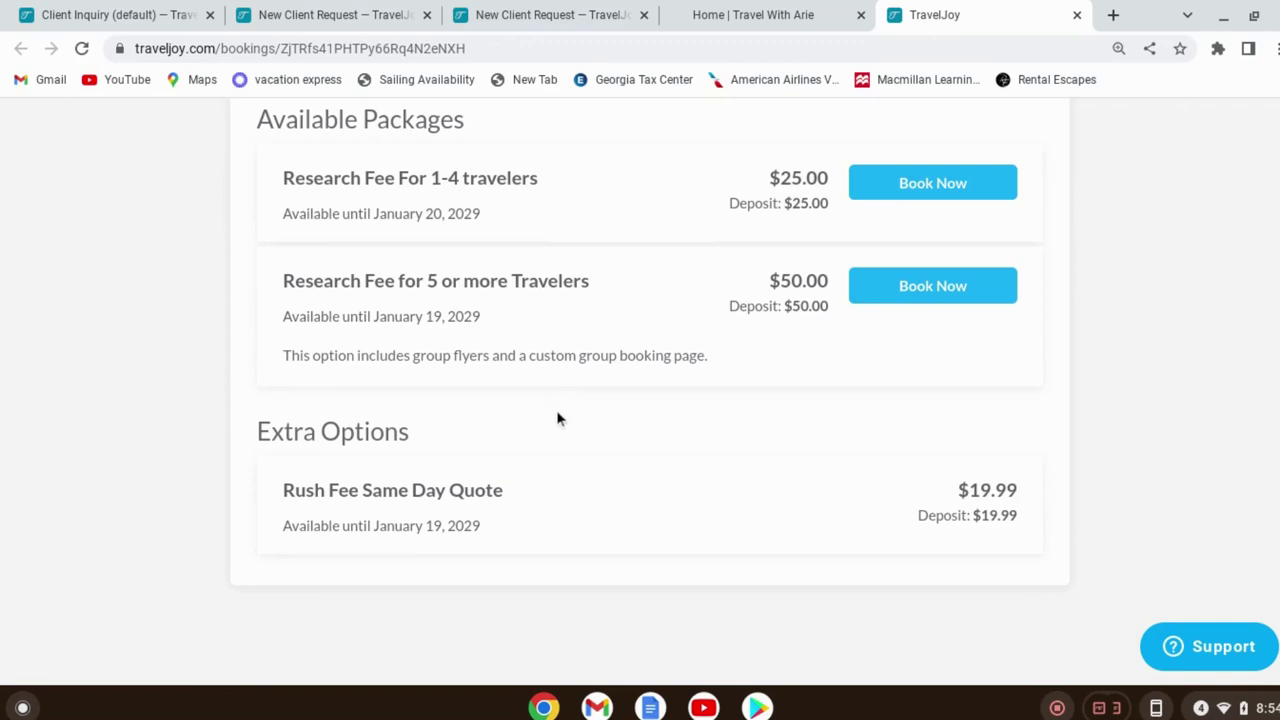
scroll(600, 468, up, 3)
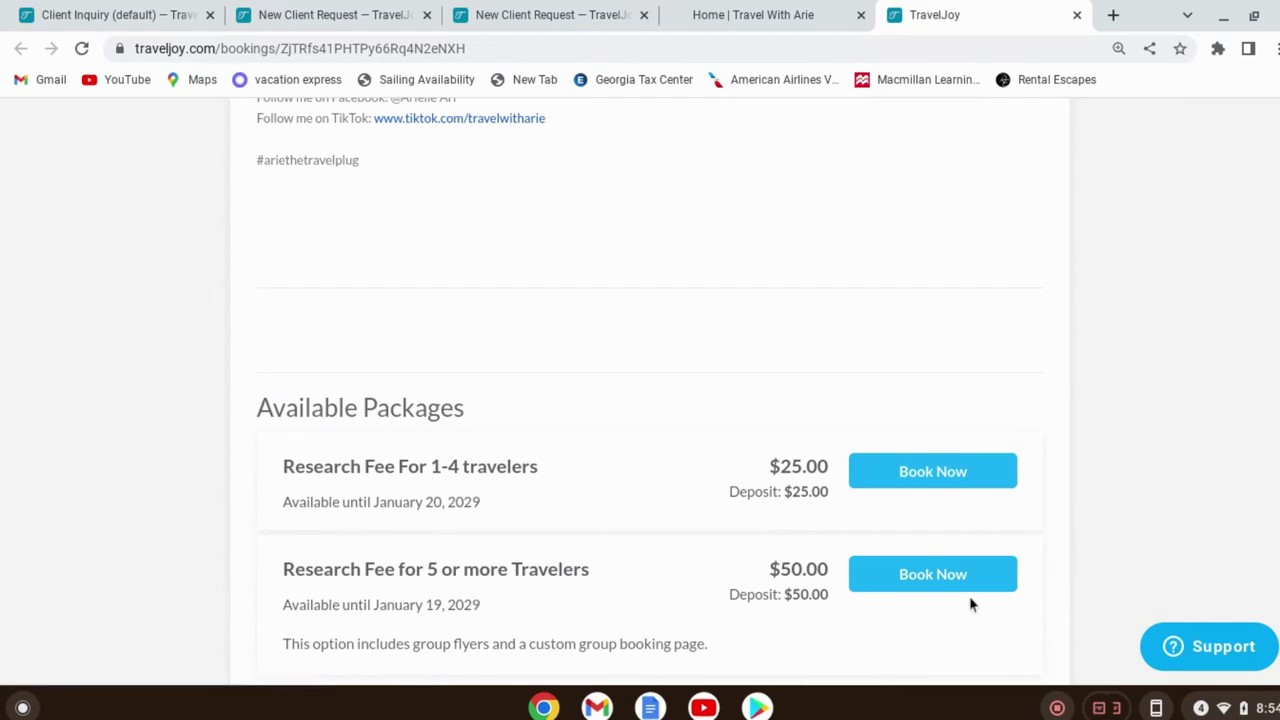
scroll(797, 546, down, 2)
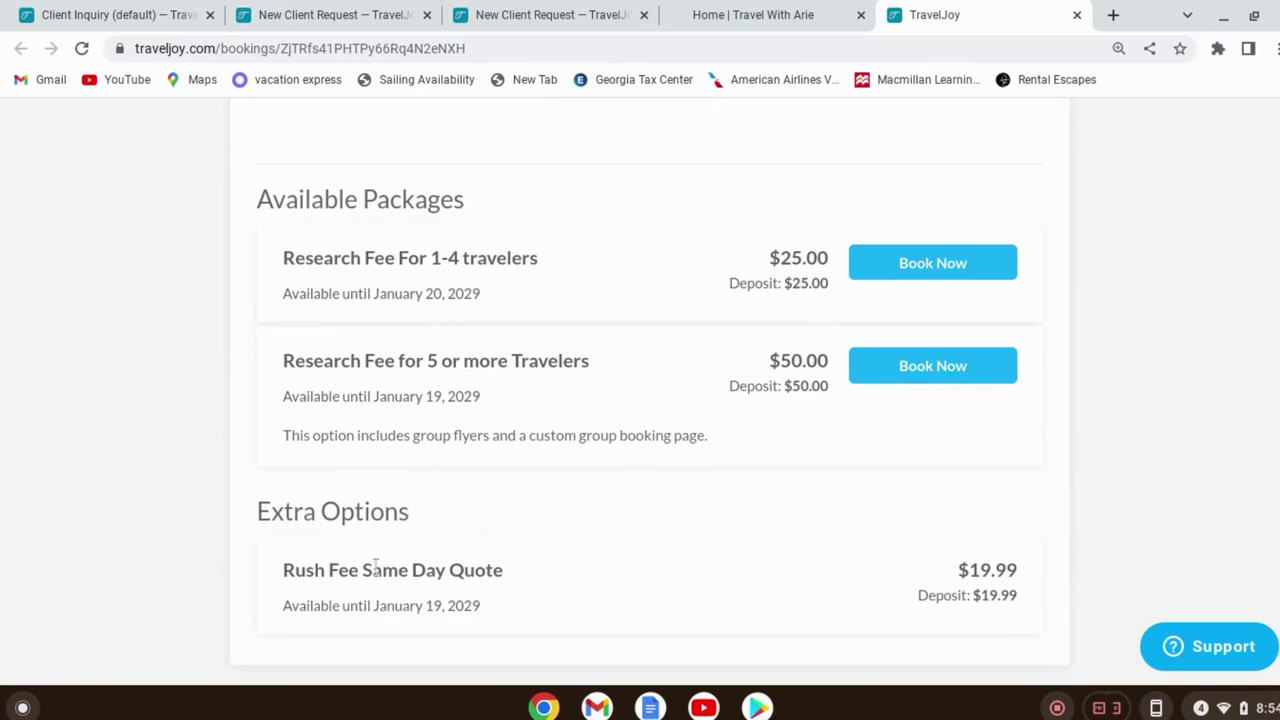
Book the Research Fee For 1-4 travelers for 1 traveler, totaling $25.00
click(966, 266)
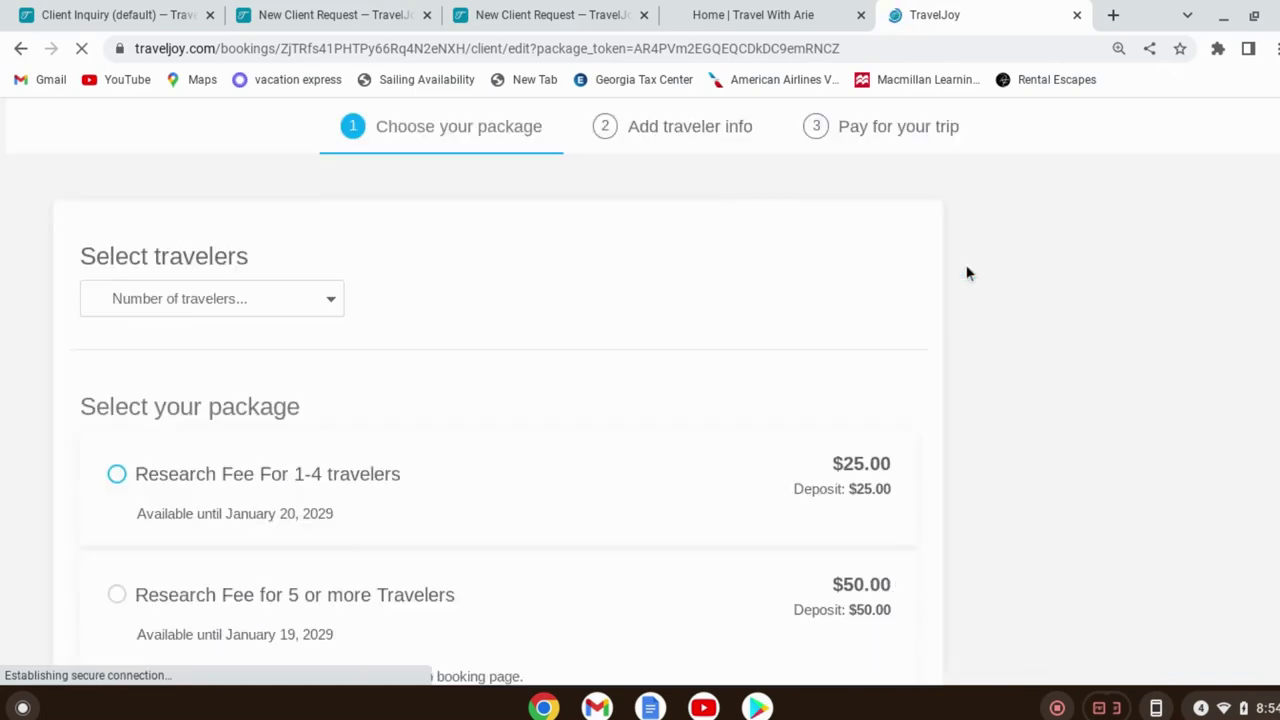
click(300, 300)
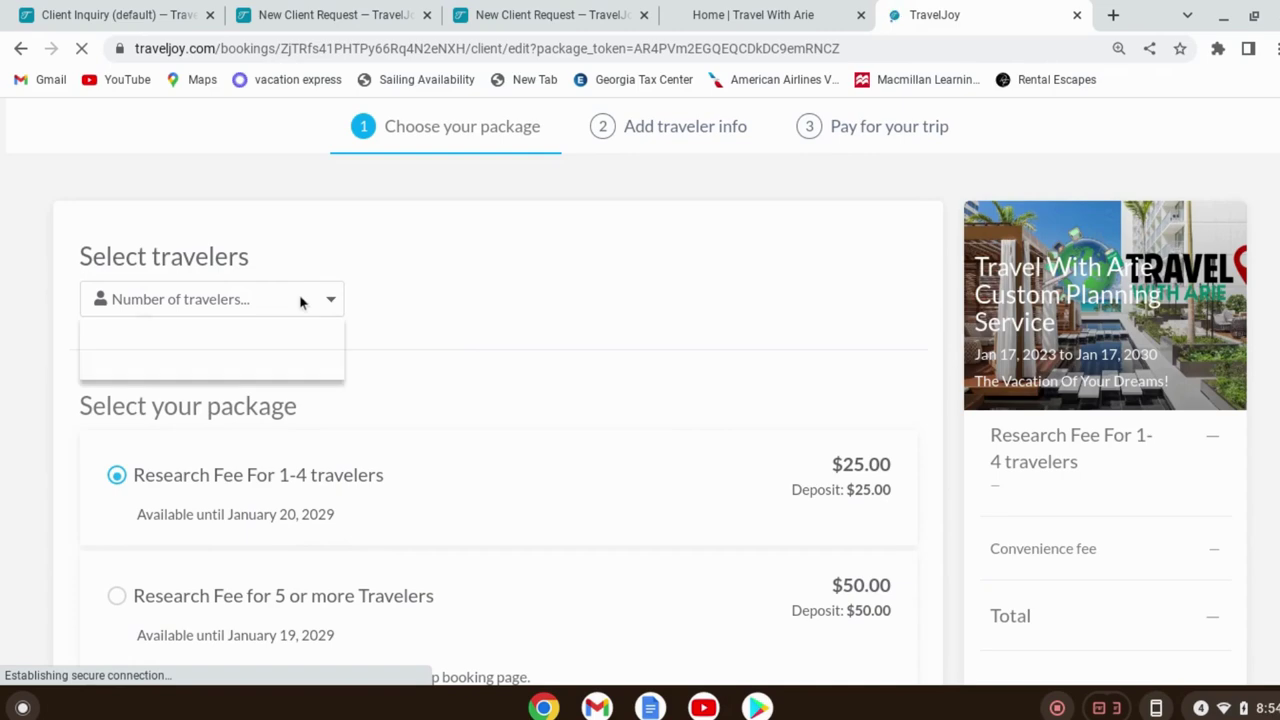
click(298, 300)
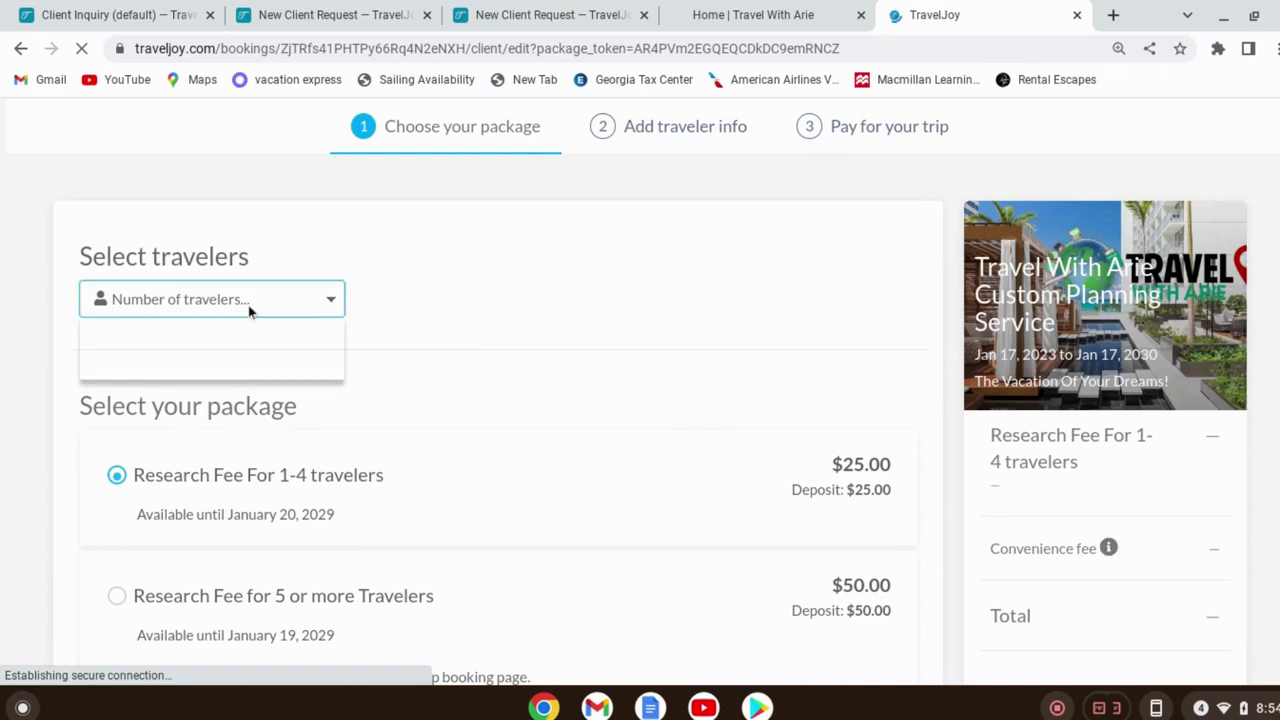
click(163, 367)
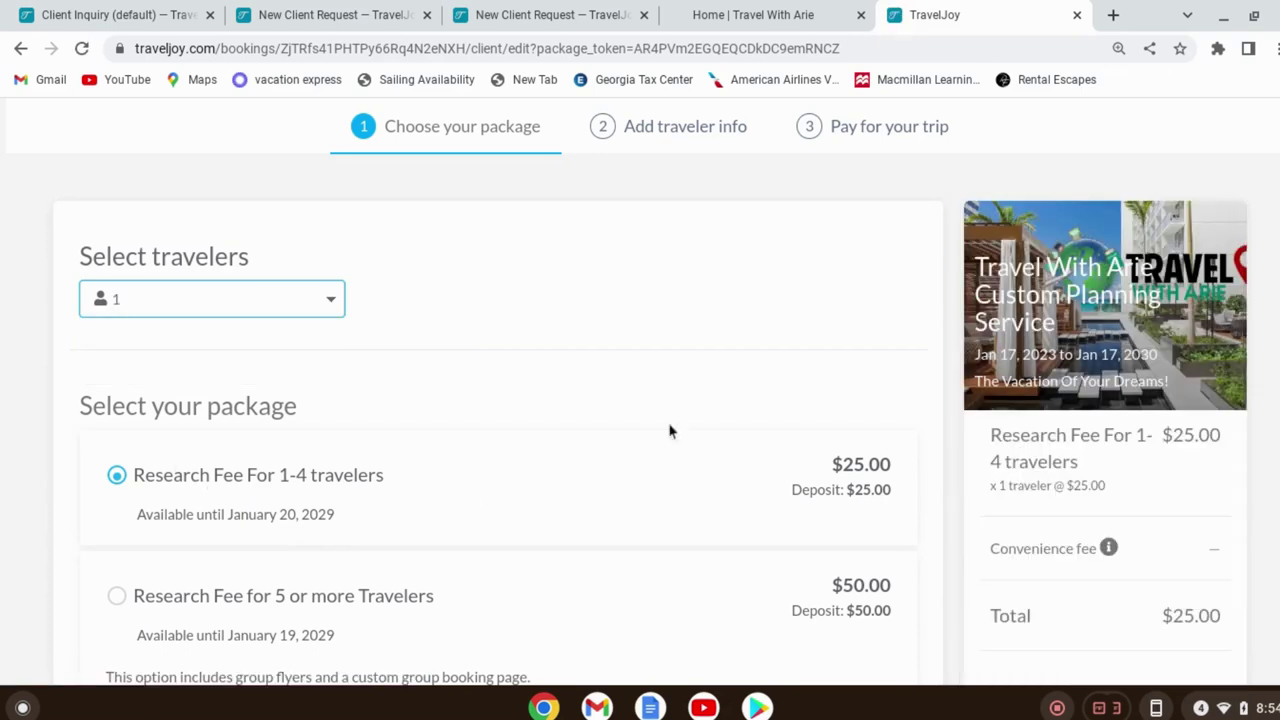
scroll(749, 391, down, 4)
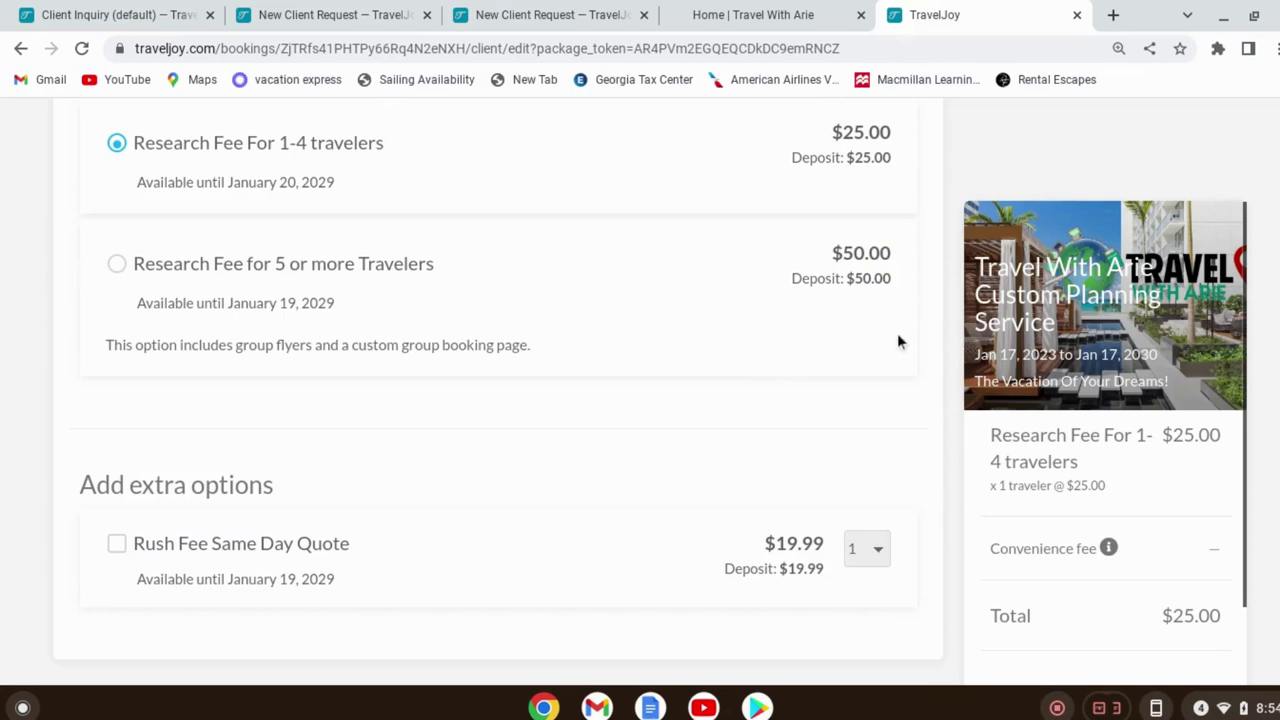
scroll(1090, 470, down, 2)
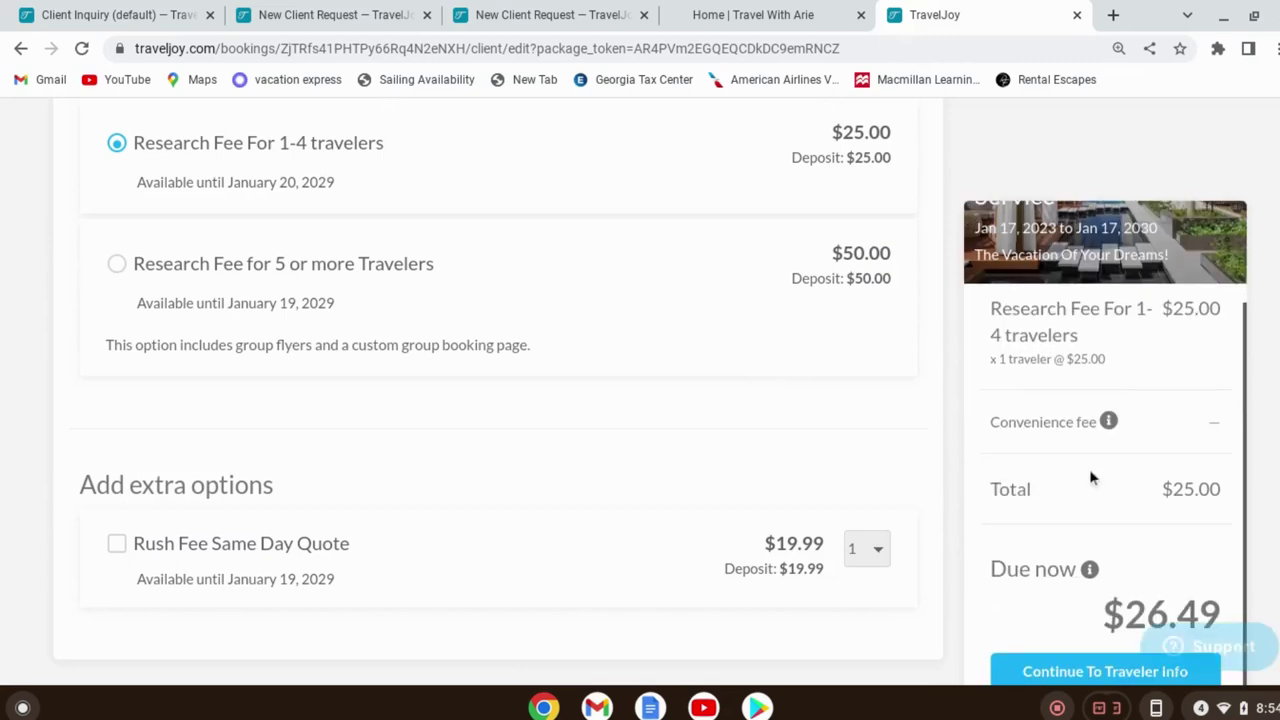
Continue to the traveler information step of the booking form
click(1088, 676)
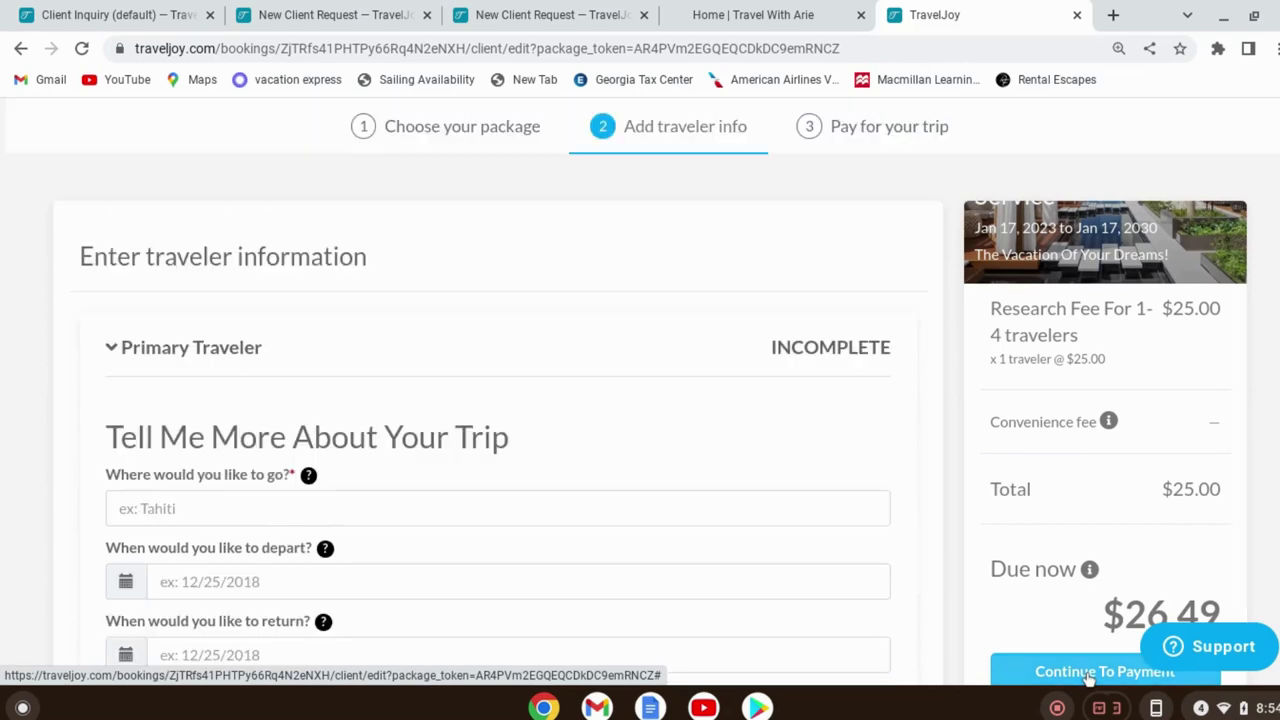
scroll(715, 485, down, 3)
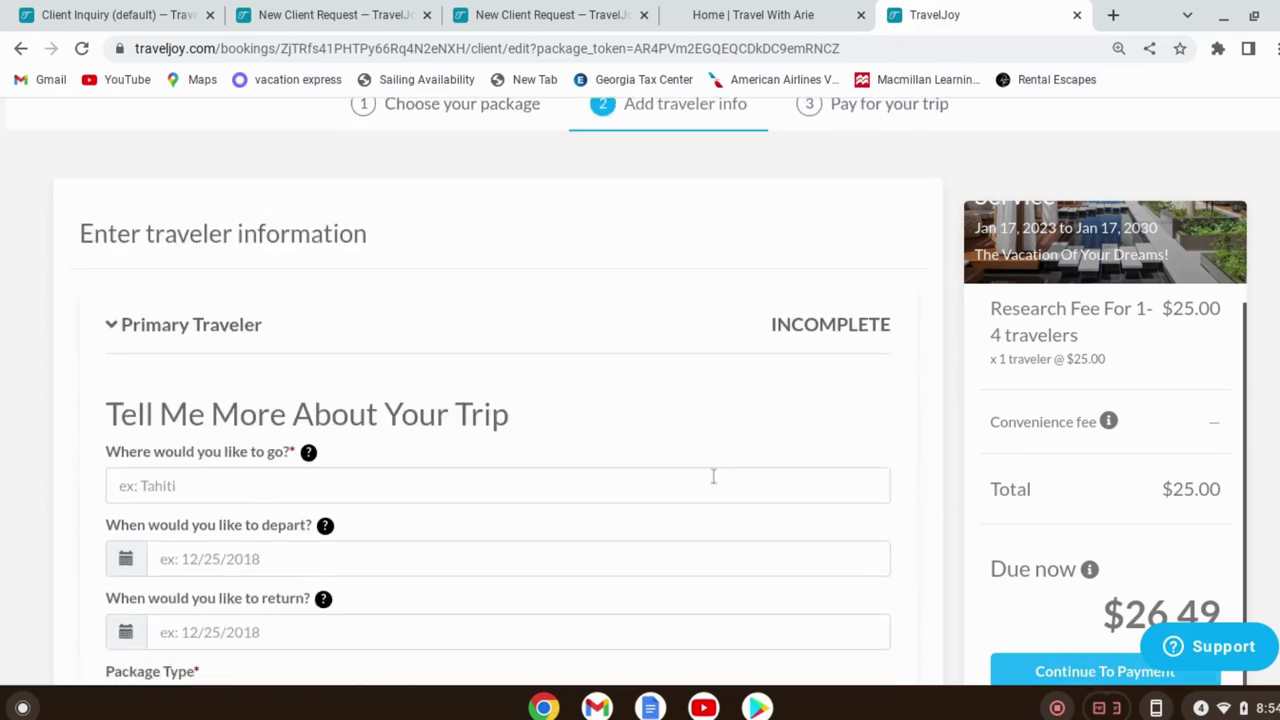
scroll(717, 494, down, 5)
scroll(726, 463, up, 6)
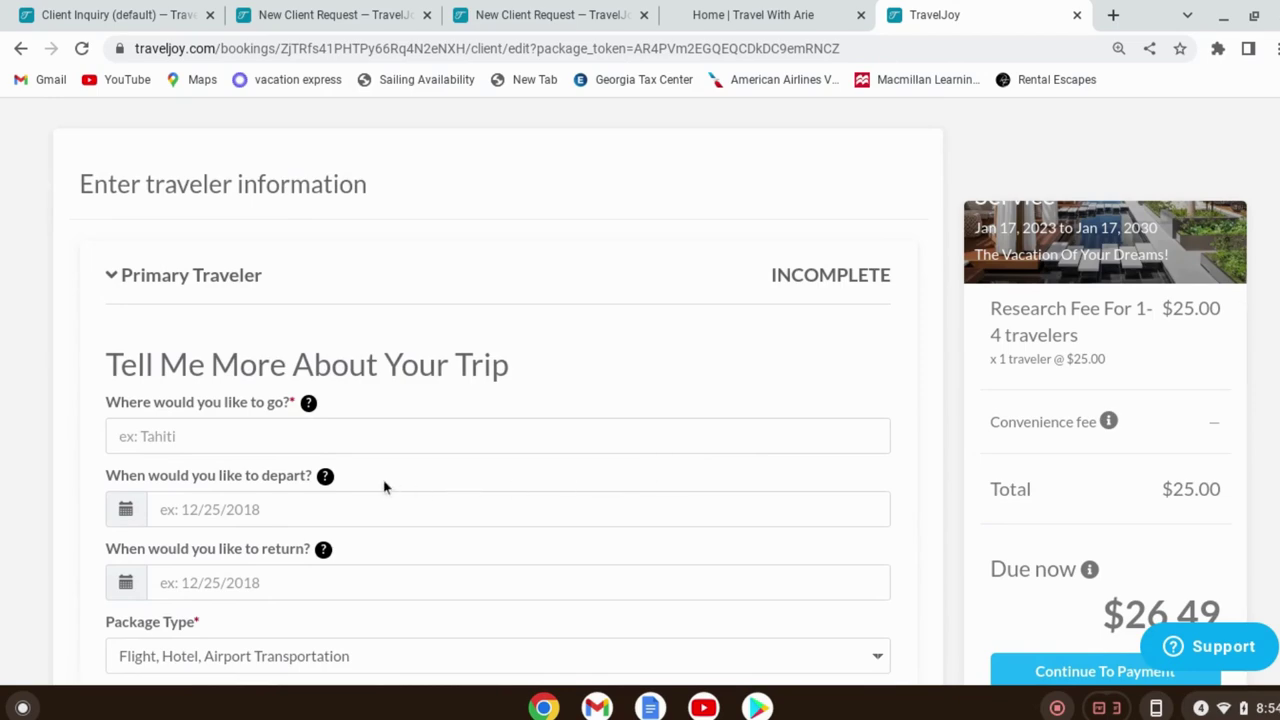
mouse_move(362, 492)
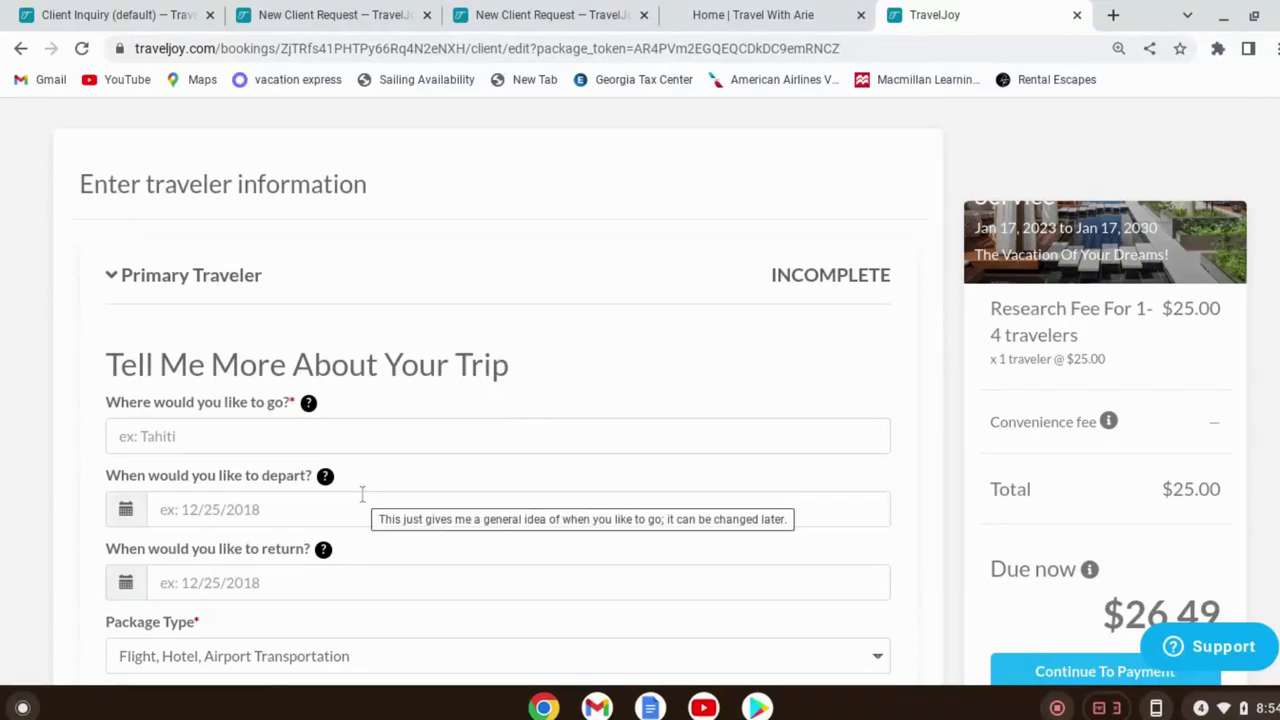
scroll(350, 480, down, 3)
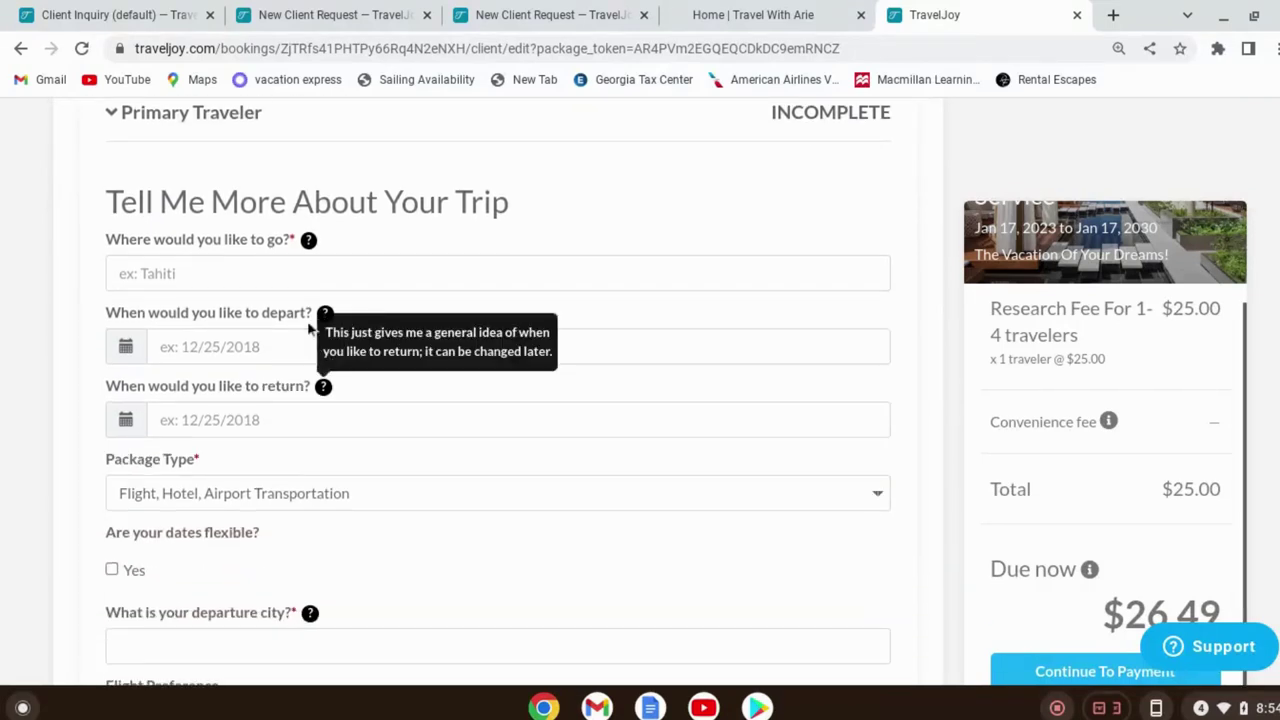
scroll(234, 449, down, 4)
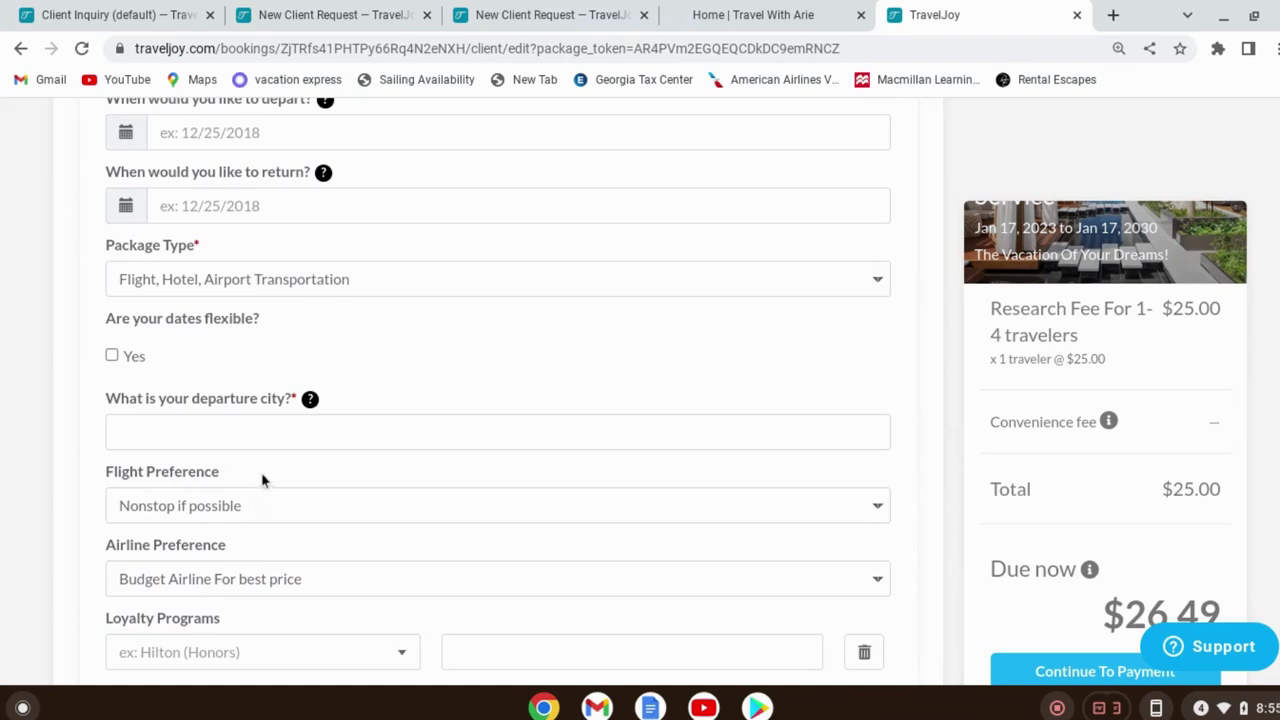
Keep Flight Preference 'Nonstop if possible' and Airline Preference 'Budget Airline For best price'
click(286, 506)
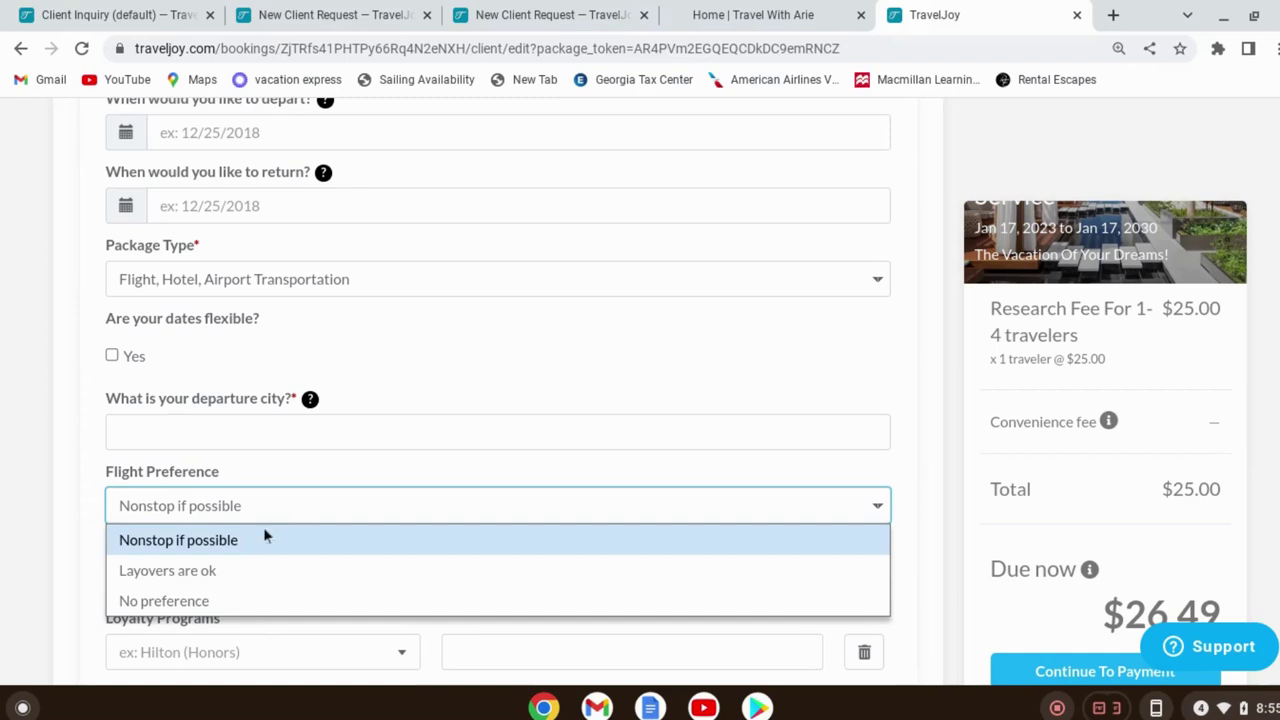
click(246, 512)
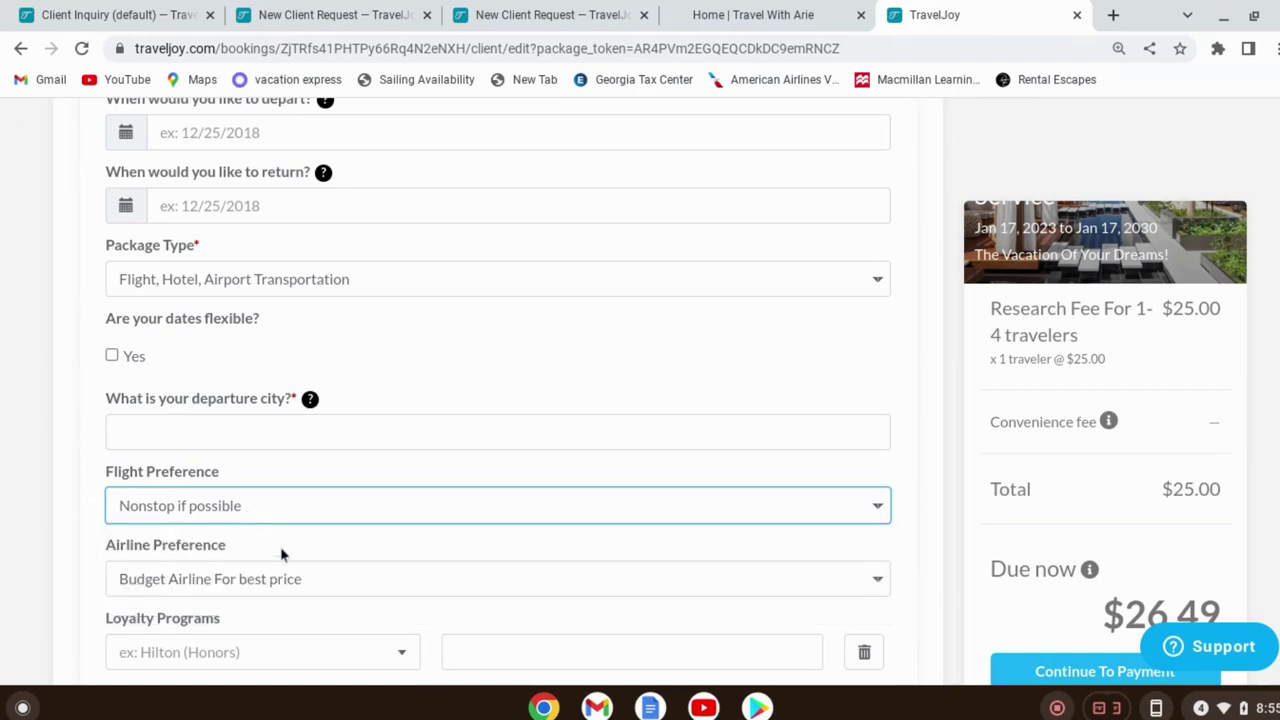
scroll(276, 415, down, 2)
click(237, 448)
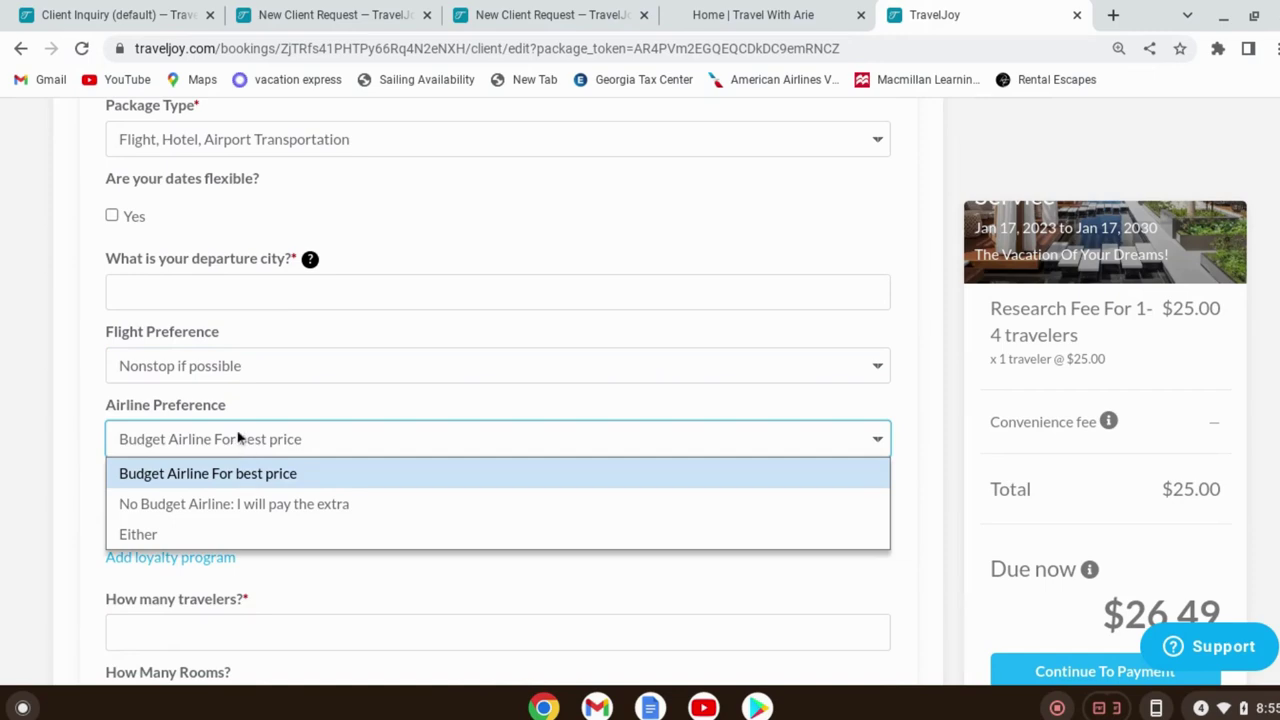
click(240, 437)
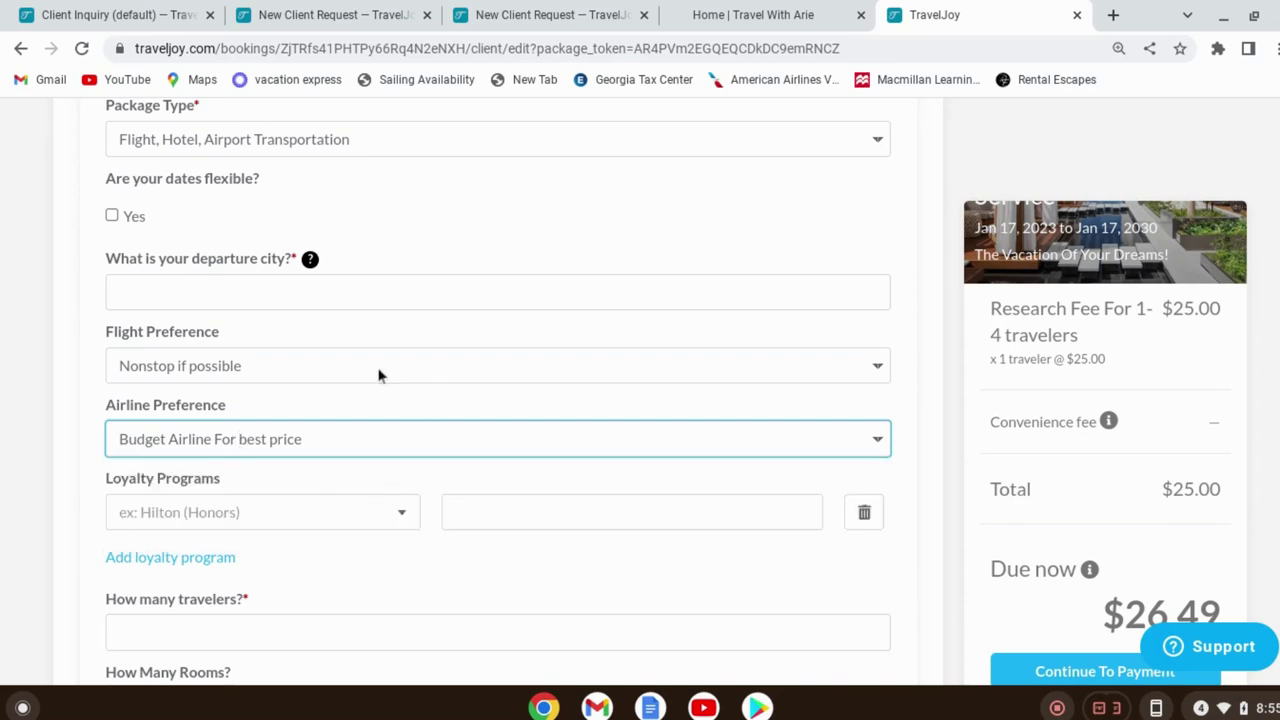
Look over the Loyalty Programs options and close the list without selecting one
scroll(434, 450, down, 1)
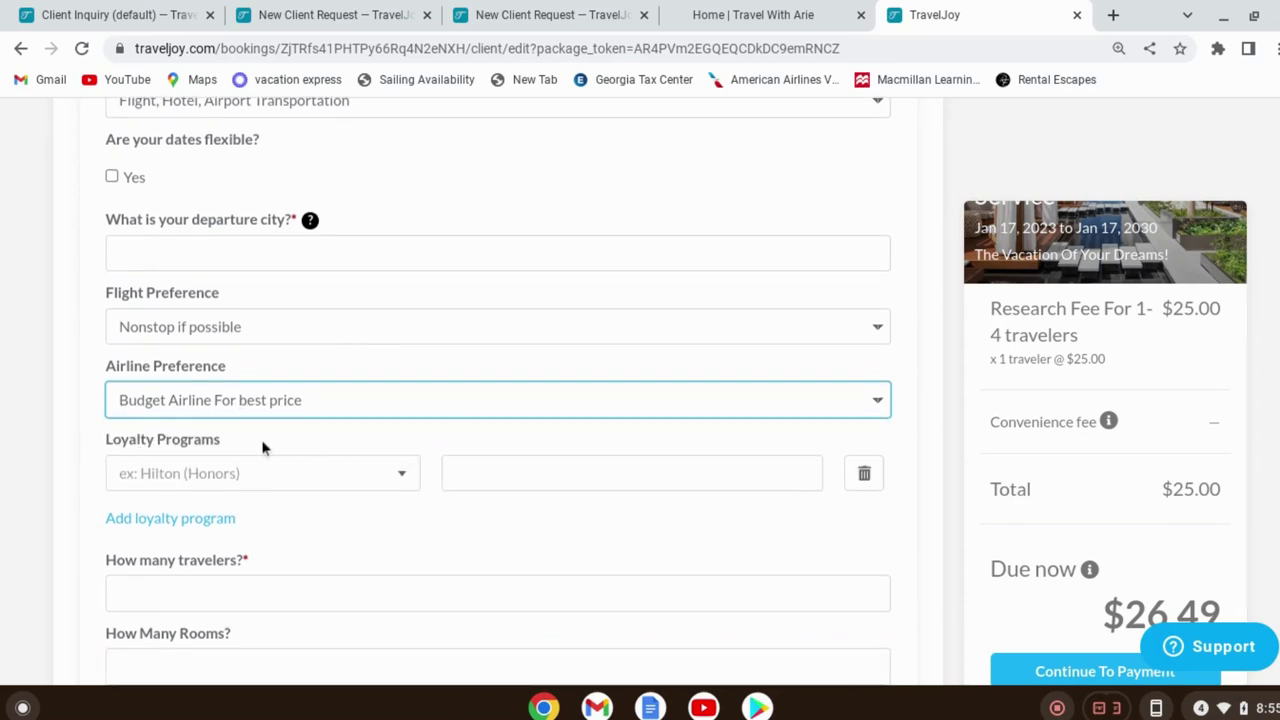
click(400, 475)
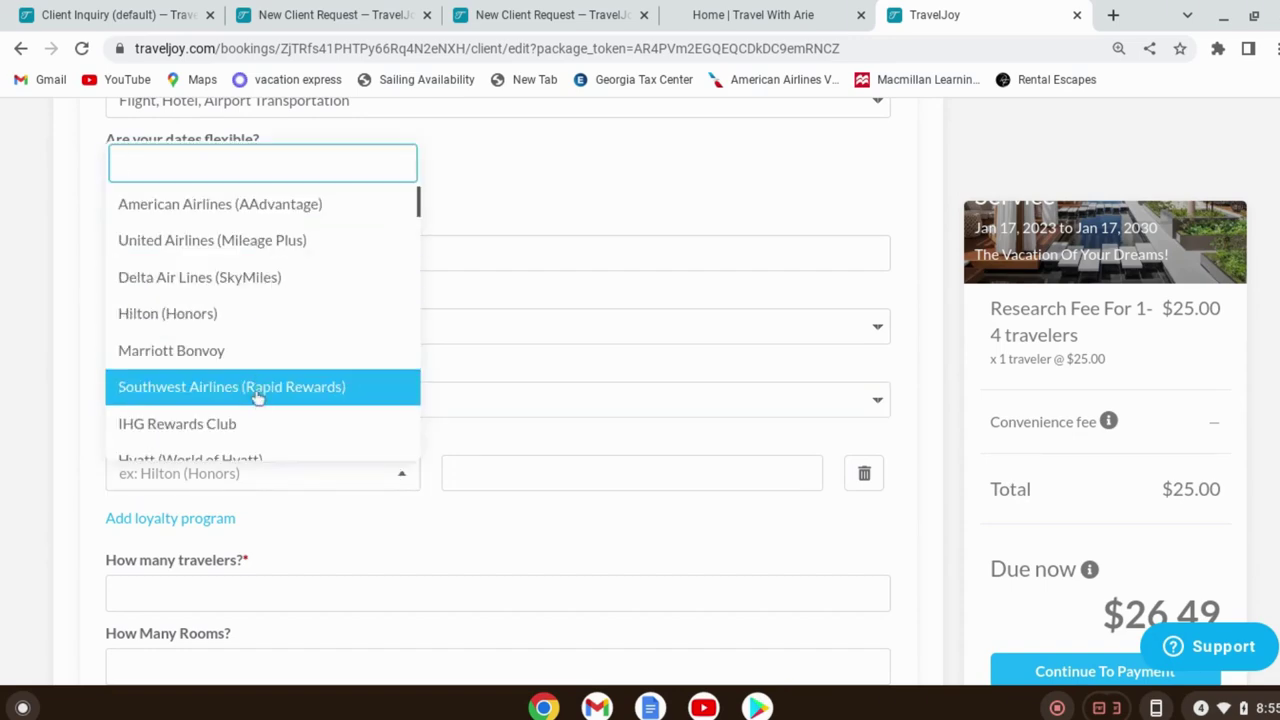
scroll(263, 411, down, 3)
scroll(273, 392, down, 2)
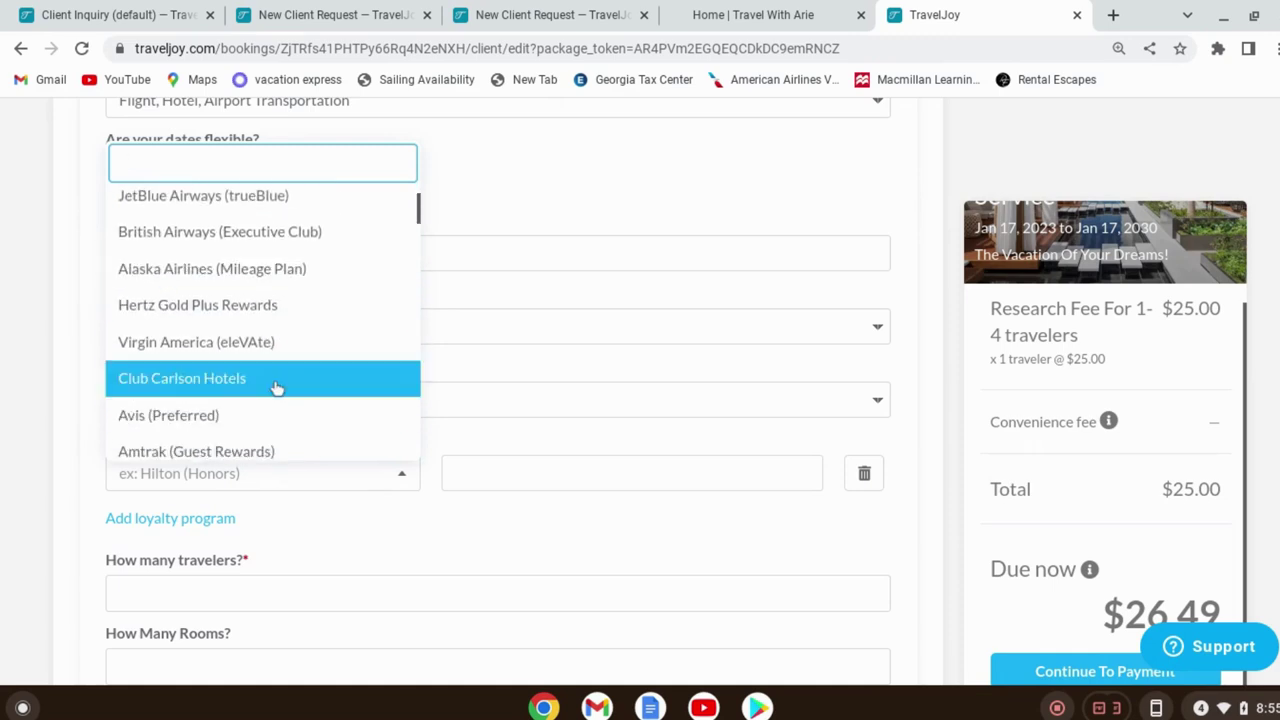
click(477, 204)
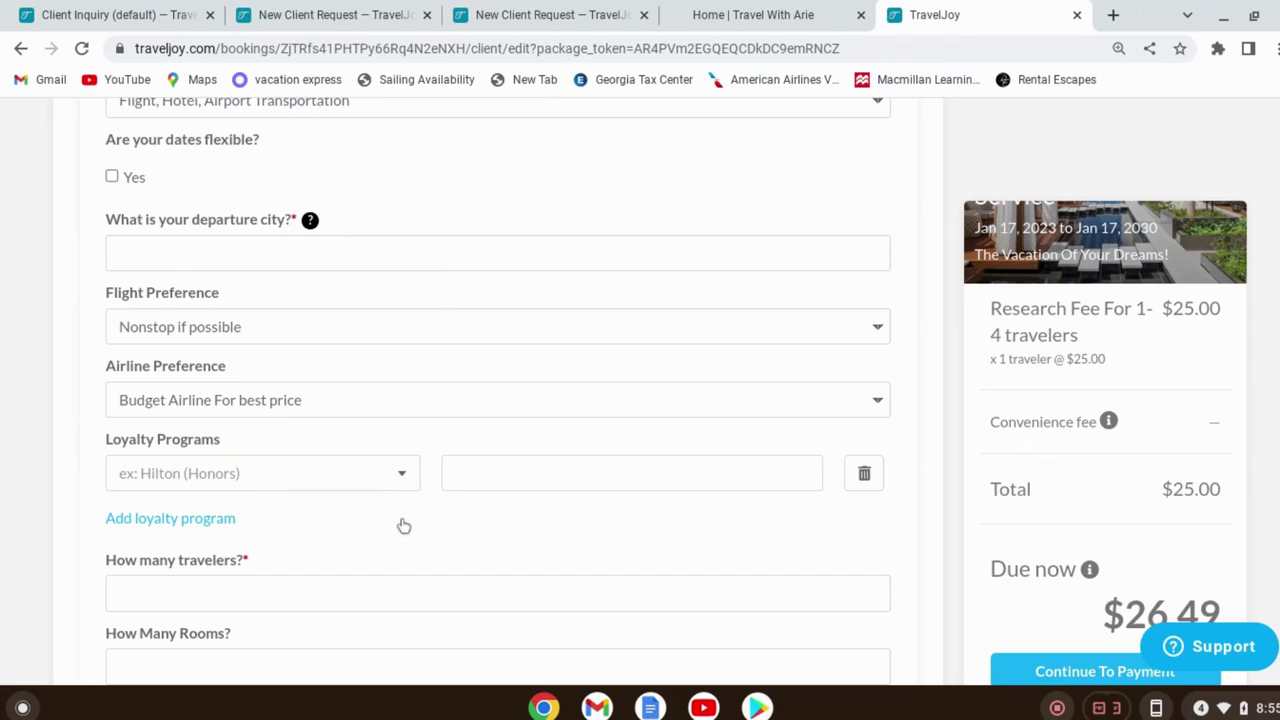
Review the remaining traveler-info questions, including the per person budget field
scroll(425, 459, down, 1)
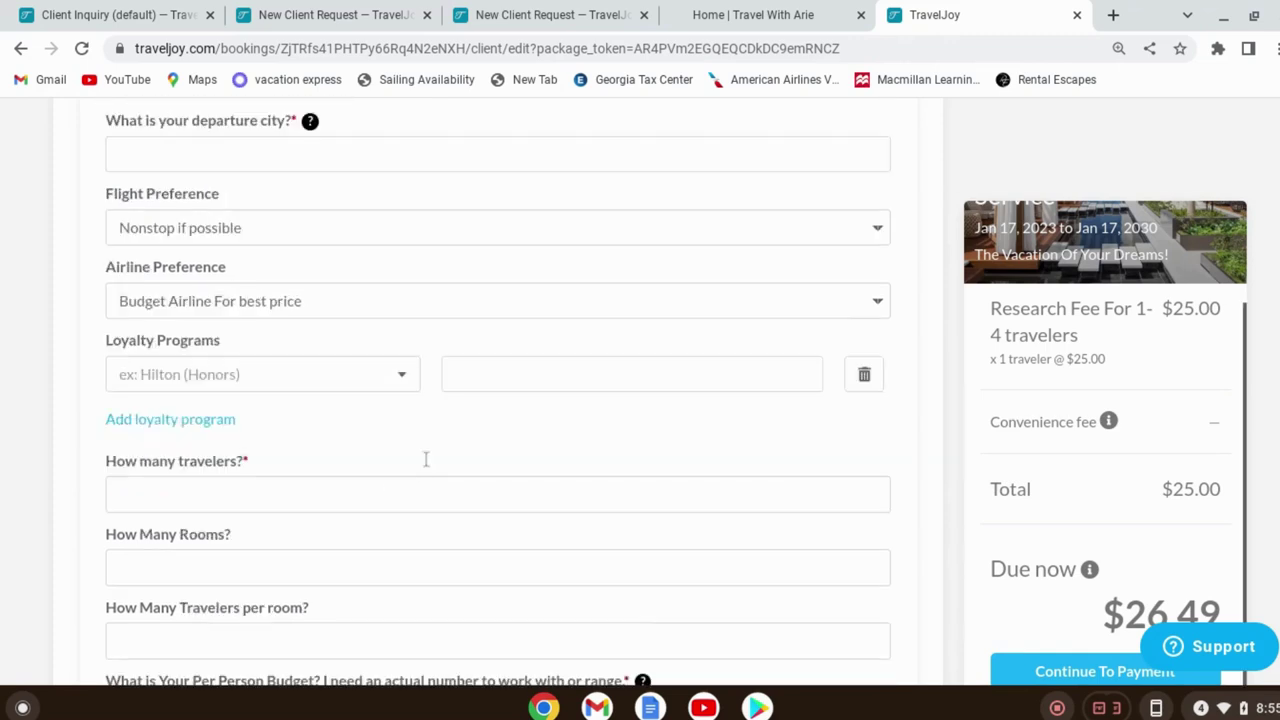
scroll(425, 459, down, 1)
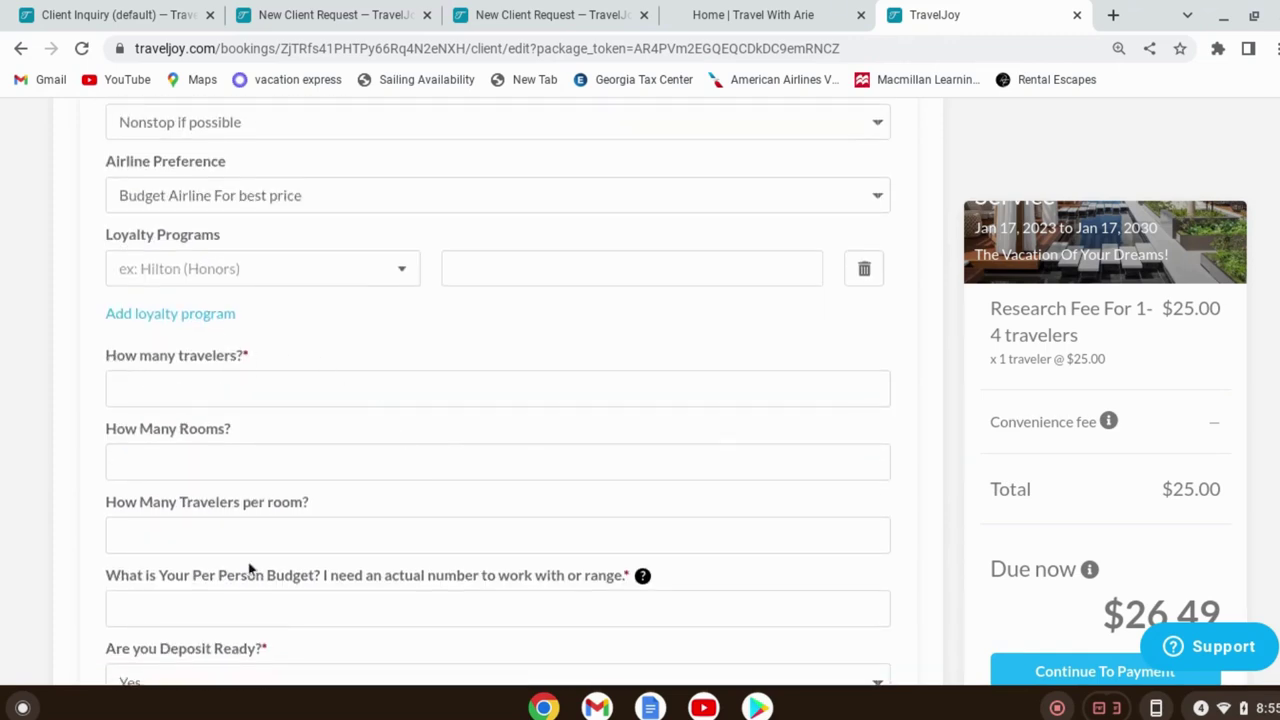
scroll(583, 300, down, 1)
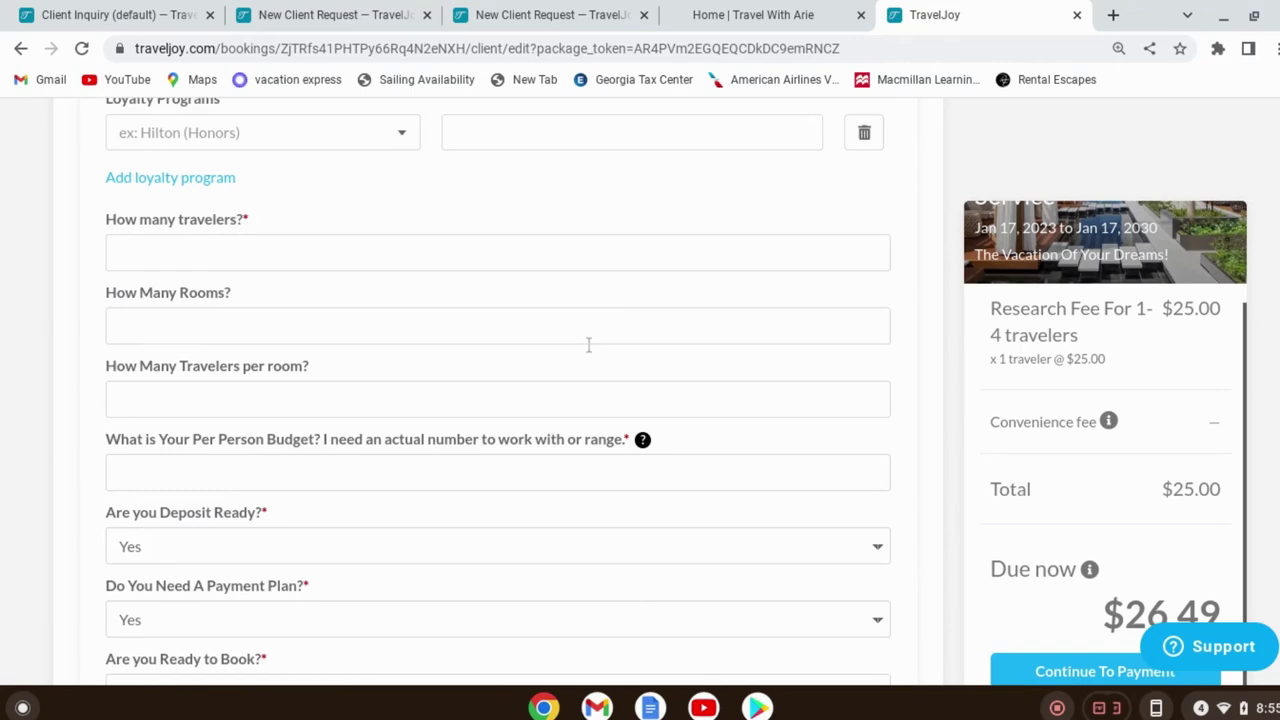
click(353, 470)
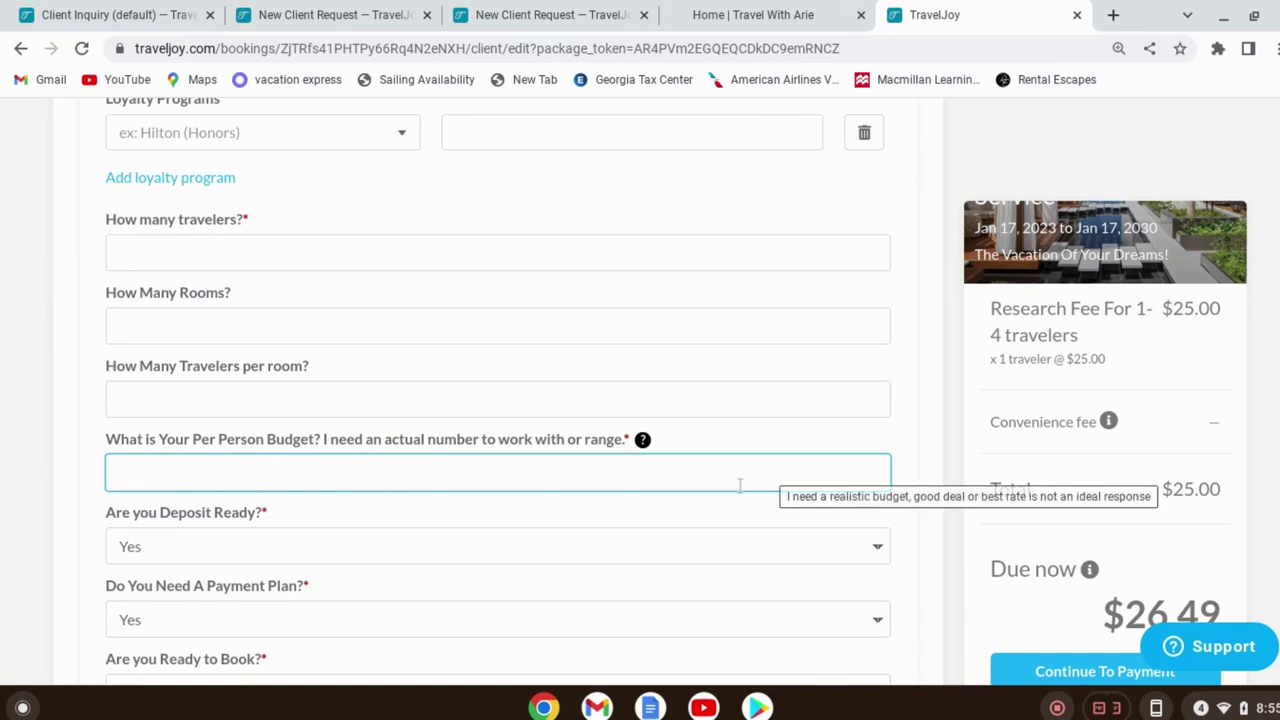
scroll(109, 394, down, 2)
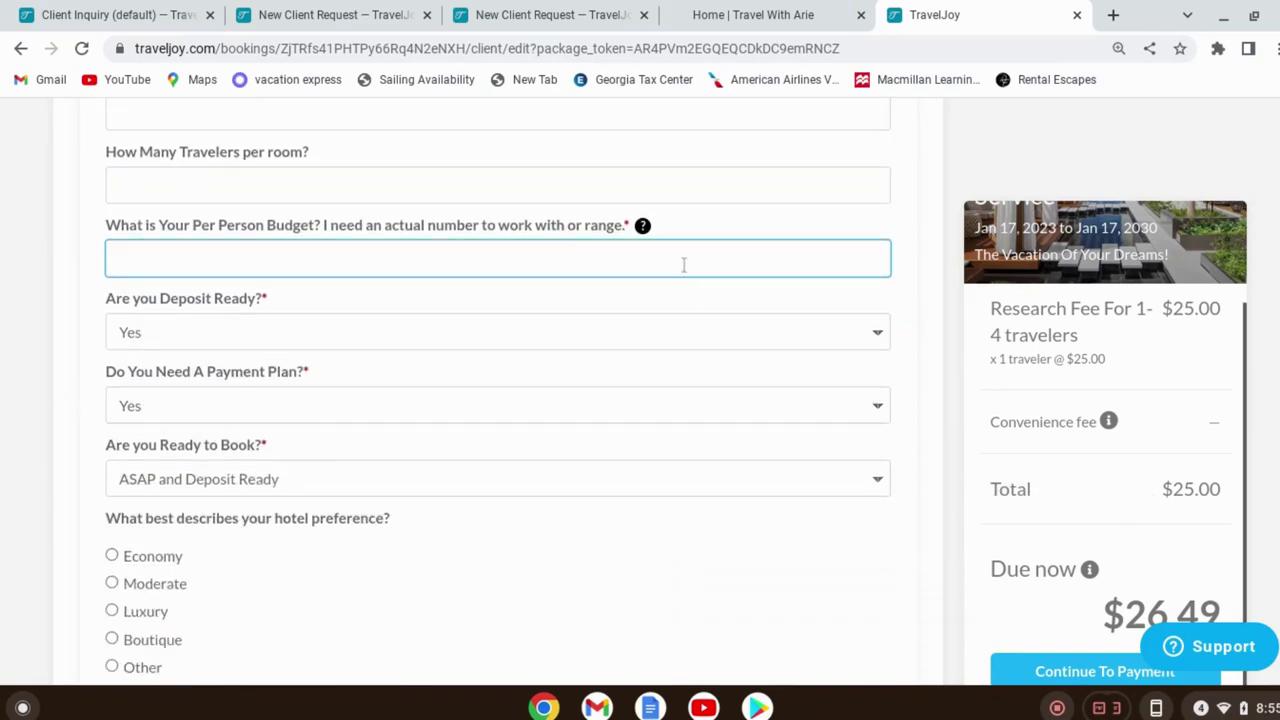
scroll(403, 438, down, 1)
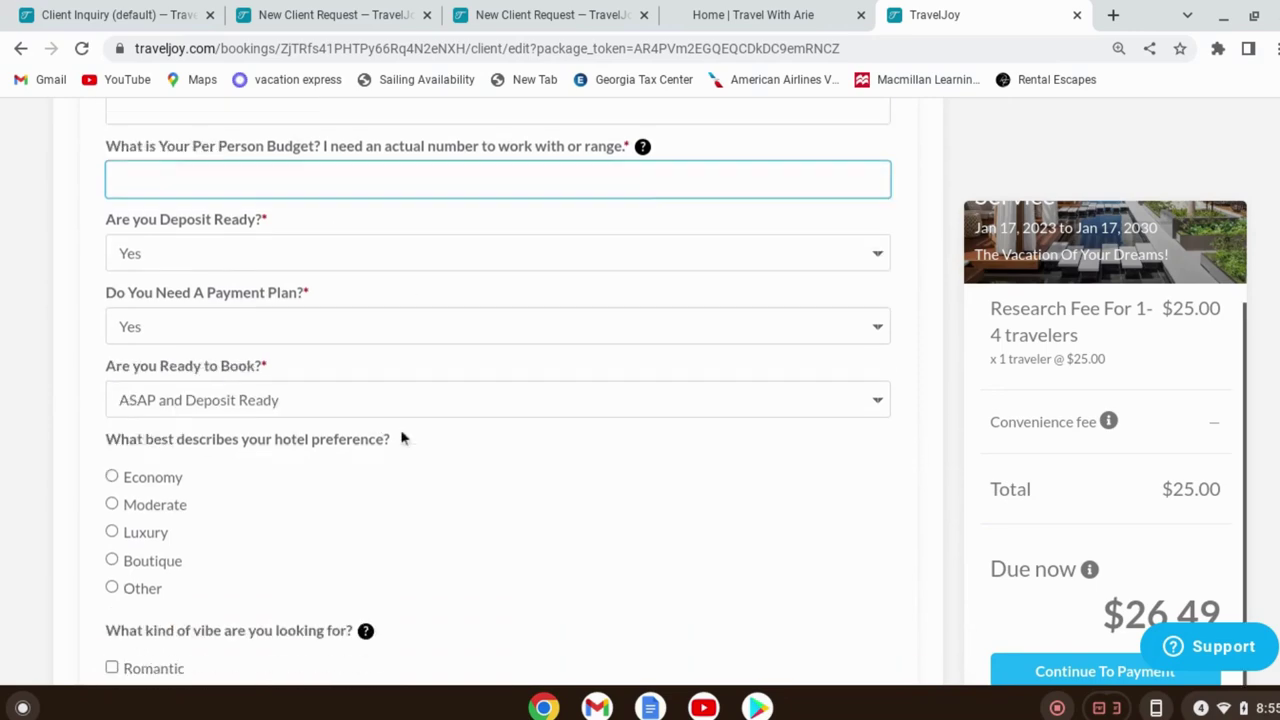
scroll(403, 438, down, 8)
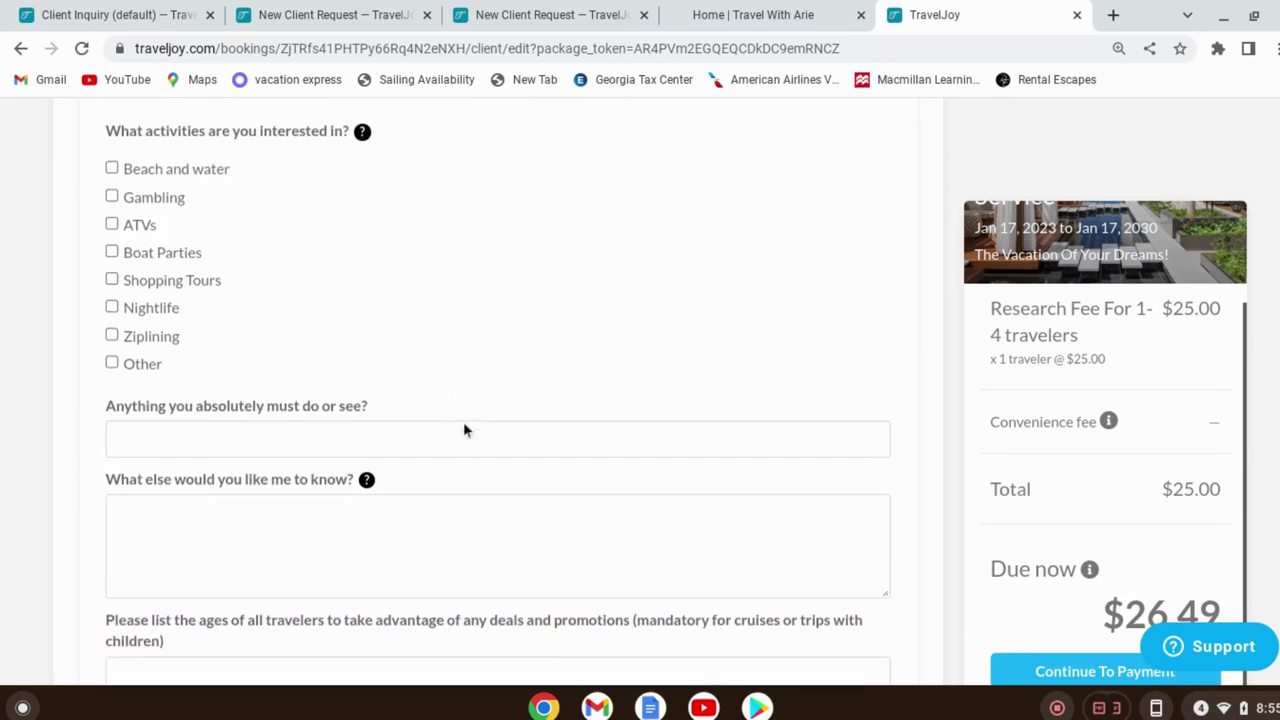
scroll(463, 430, down, 2)
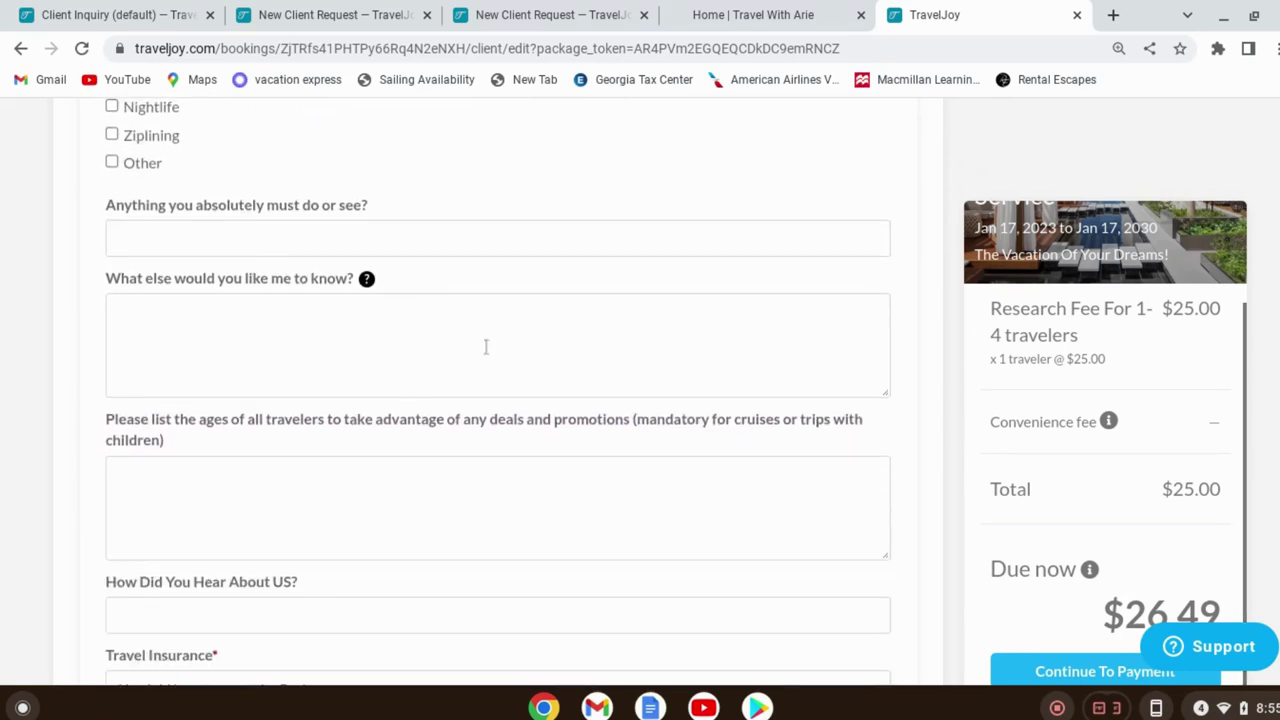
scroll(230, 495, down, 2)
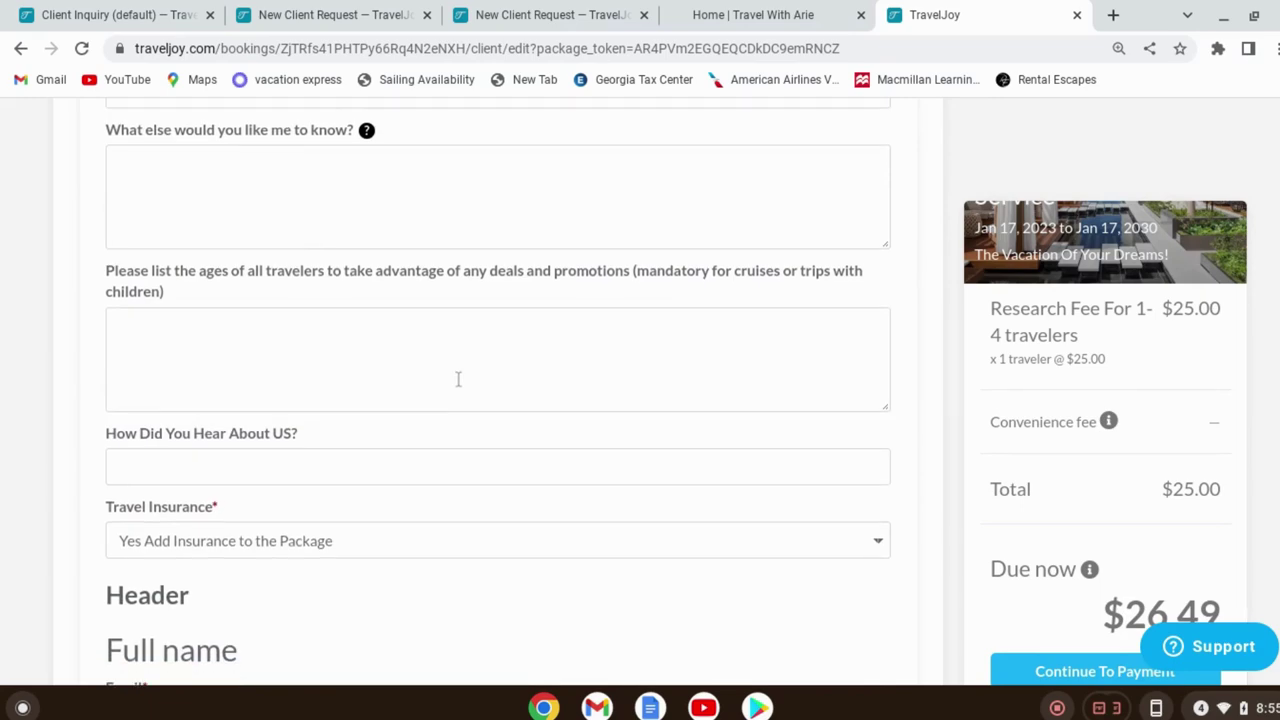
scroll(451, 406, down, 1)
scroll(420, 440, down, 4)
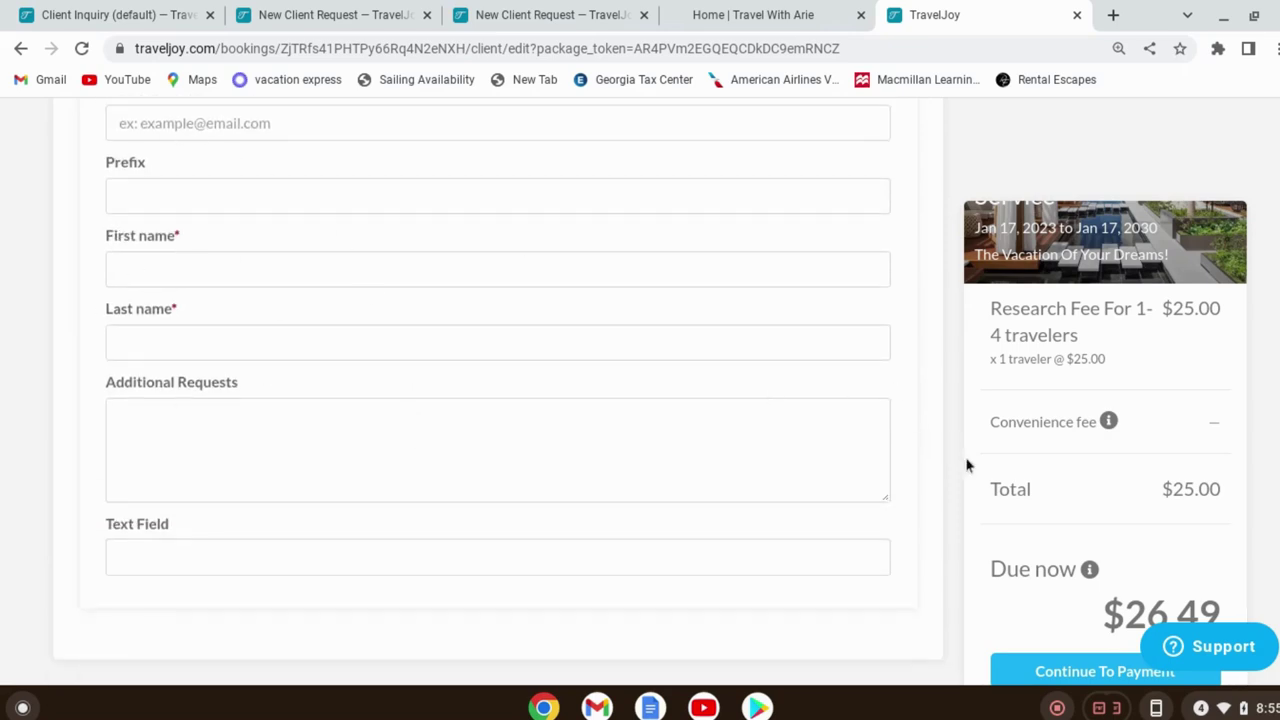
Return the third New Client Request tab to the Dashboard
scroll(1012, 463, up, 1)
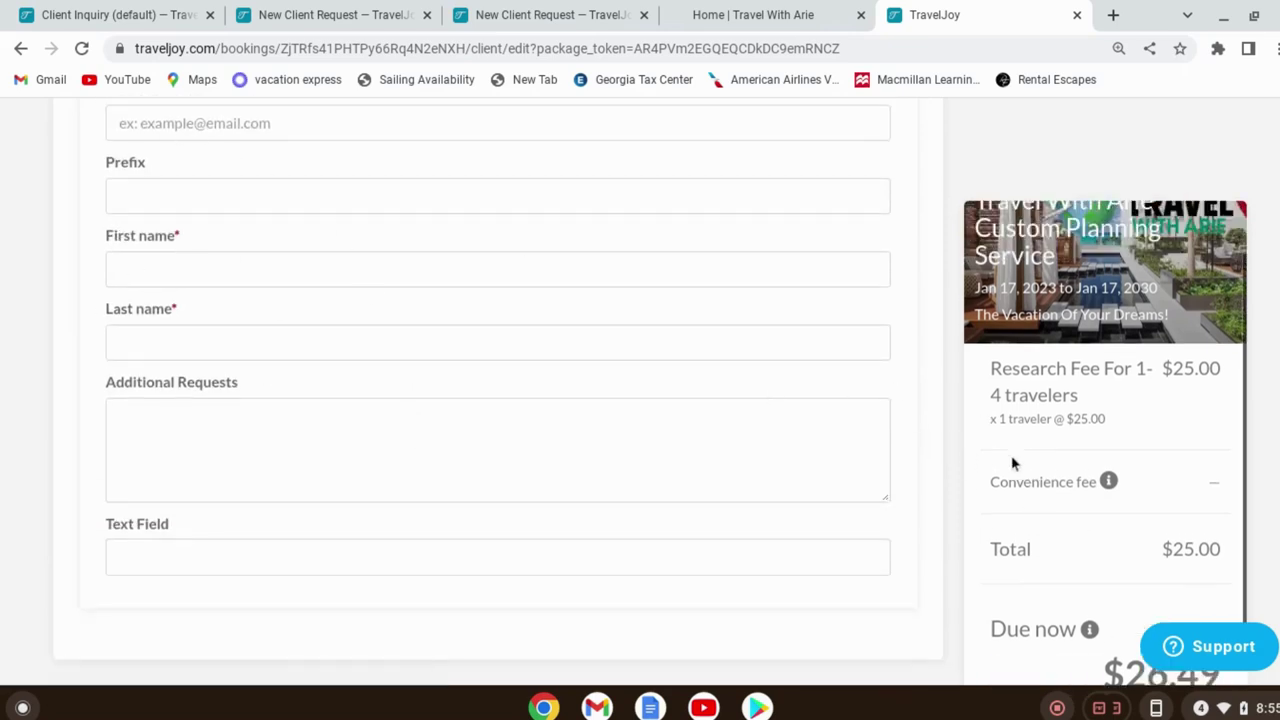
scroll(990, 470, up, 15)
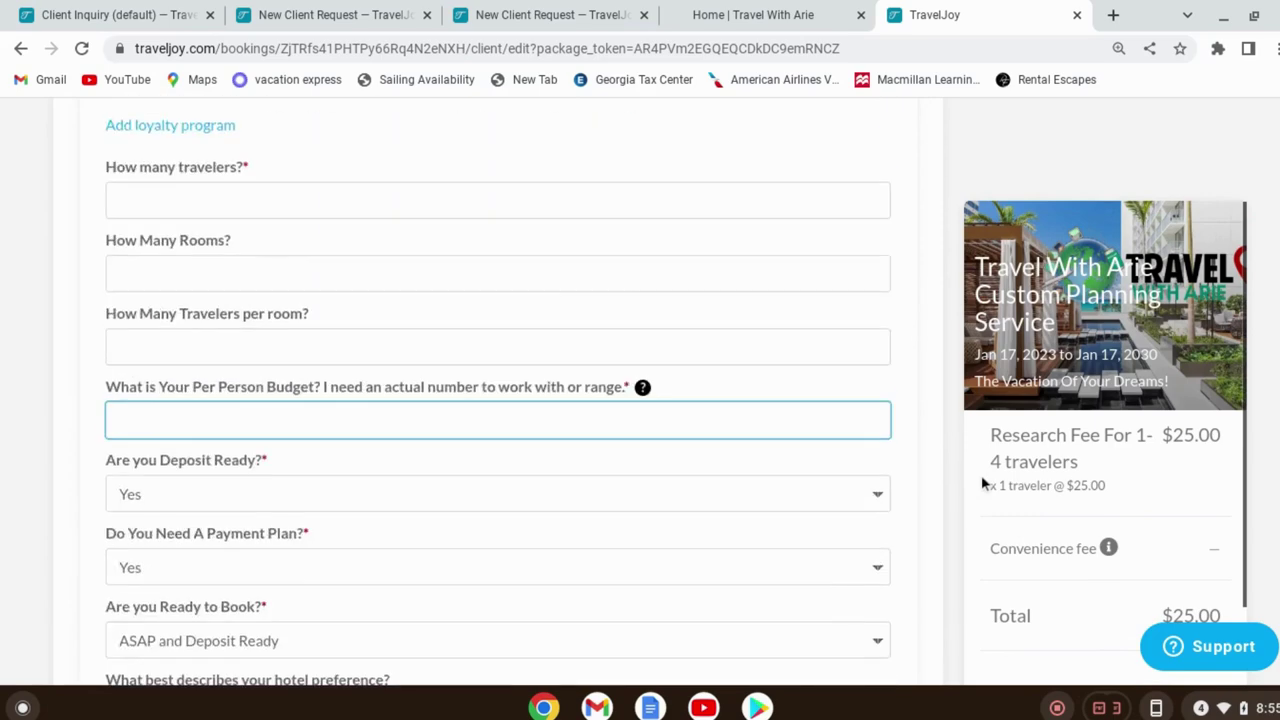
scroll(981, 475, up, 5)
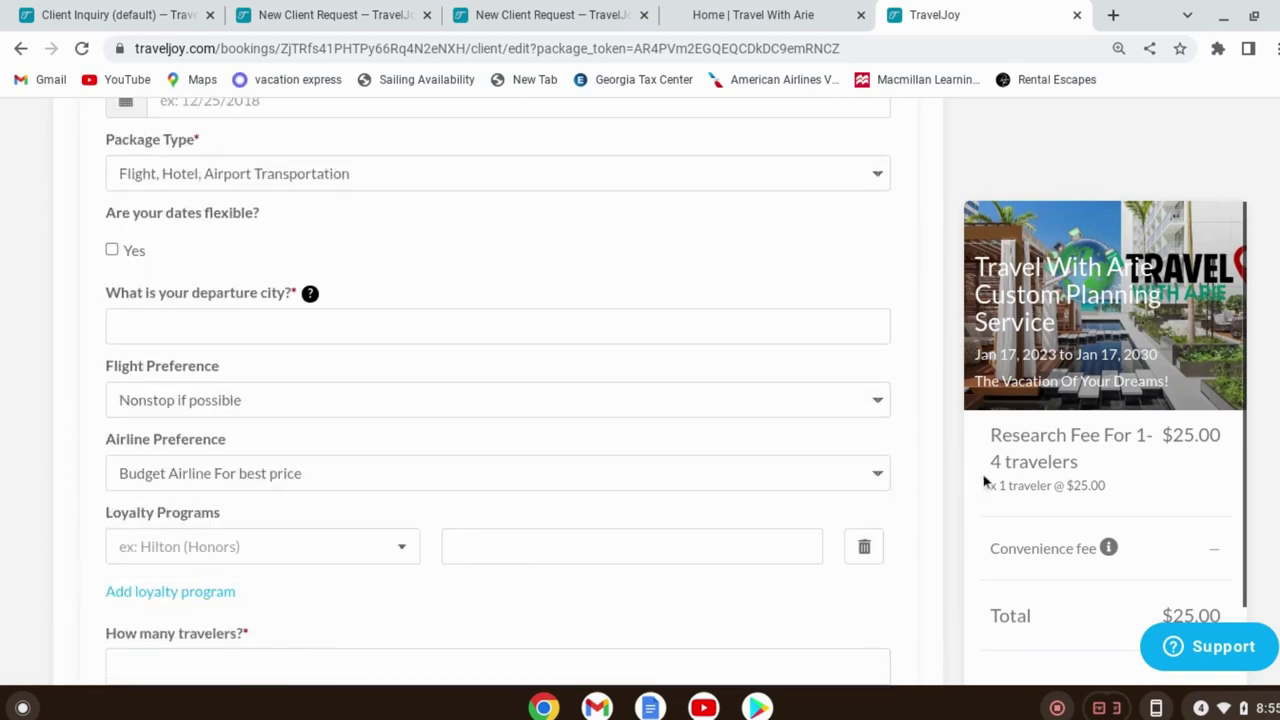
click(500, 15)
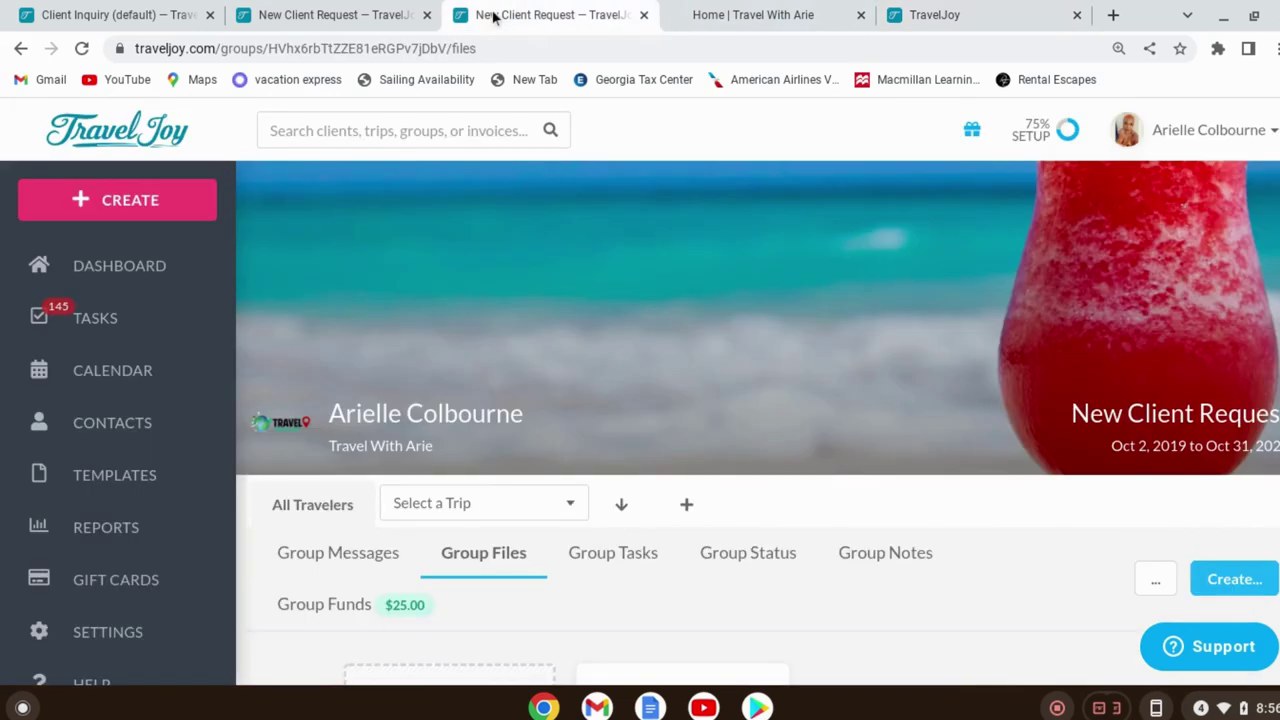
click(146, 266)
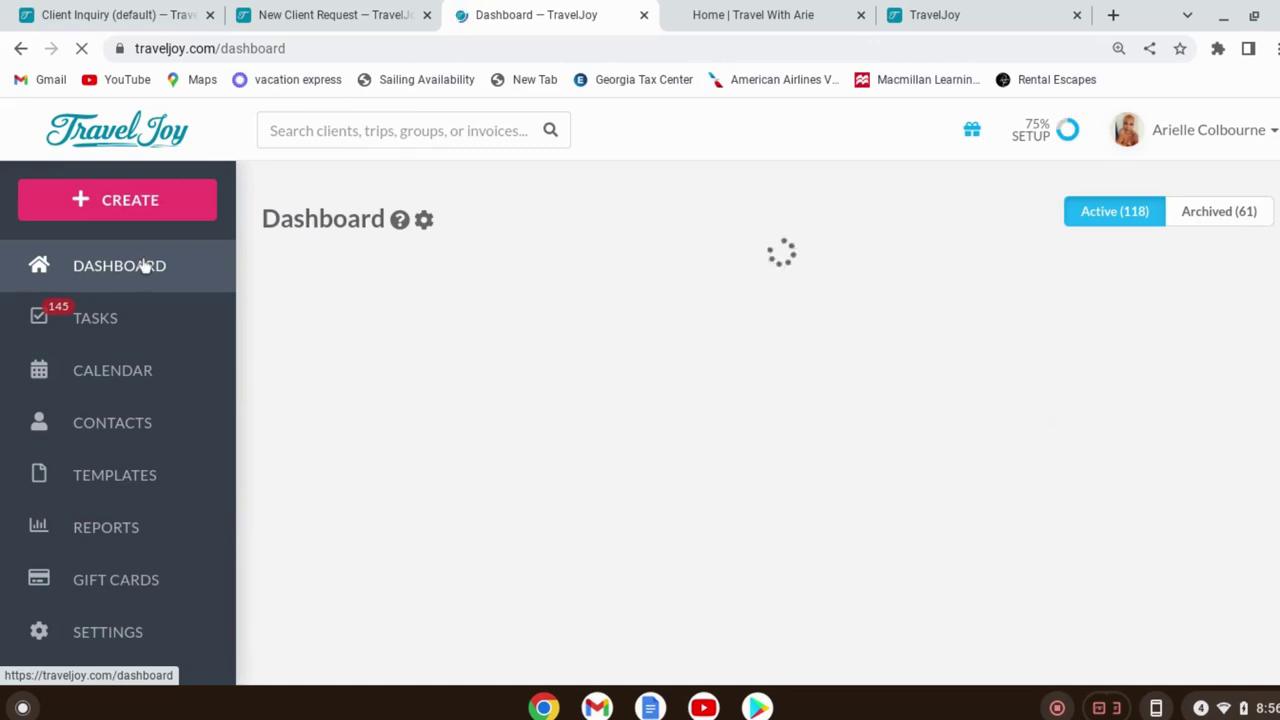
Expand Travel With Arie Custom Planning Service in the dashboard group list and view the group
scroll(633, 552, down, 3)
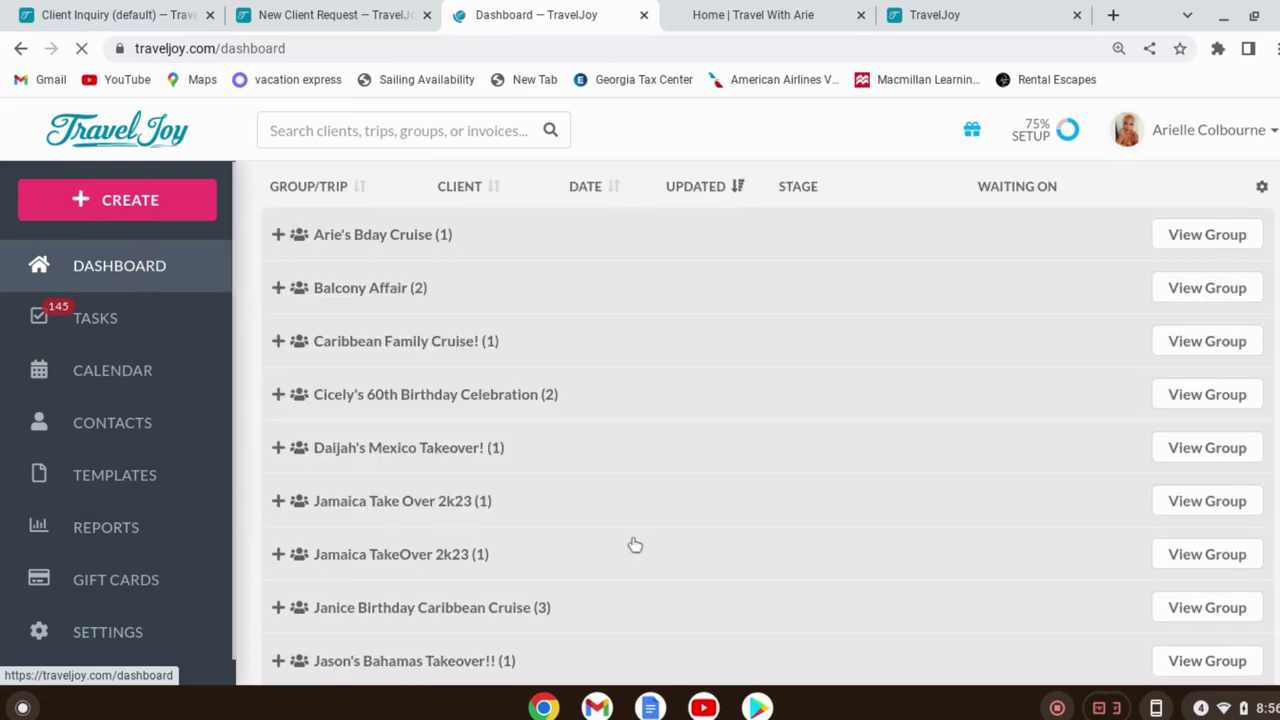
scroll(635, 543, down, 2)
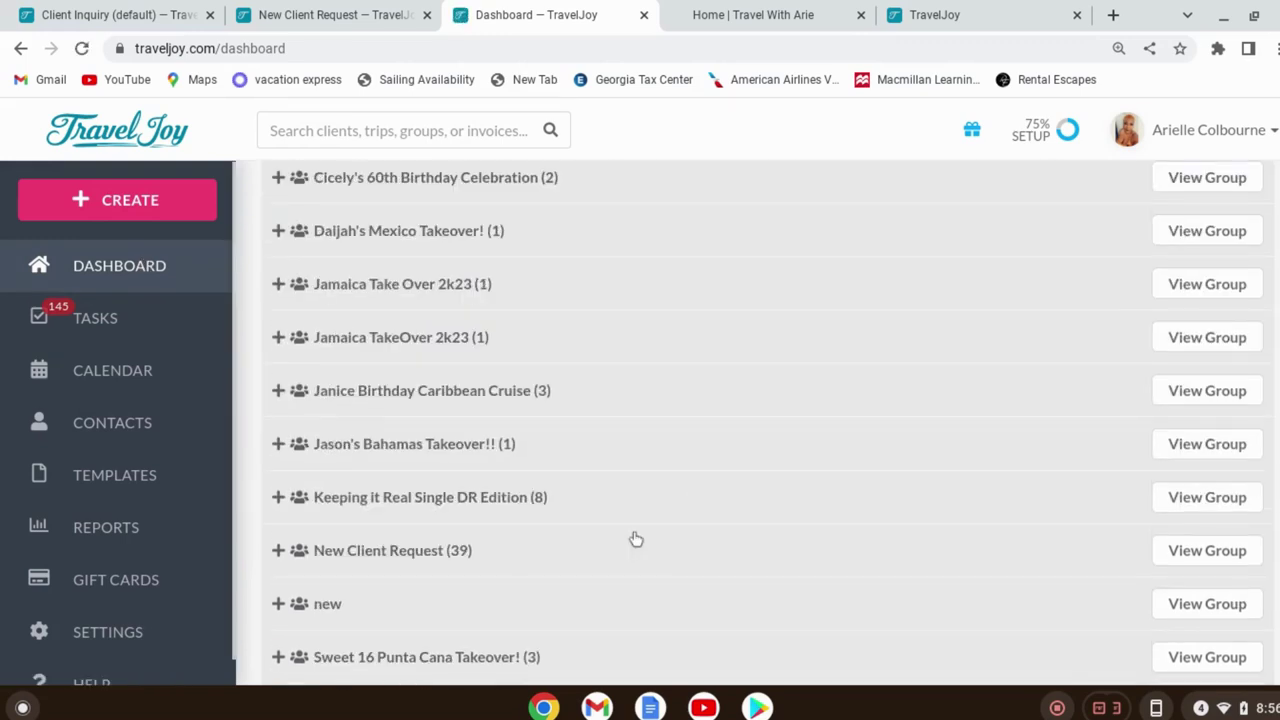
scroll(635, 540, down, 1)
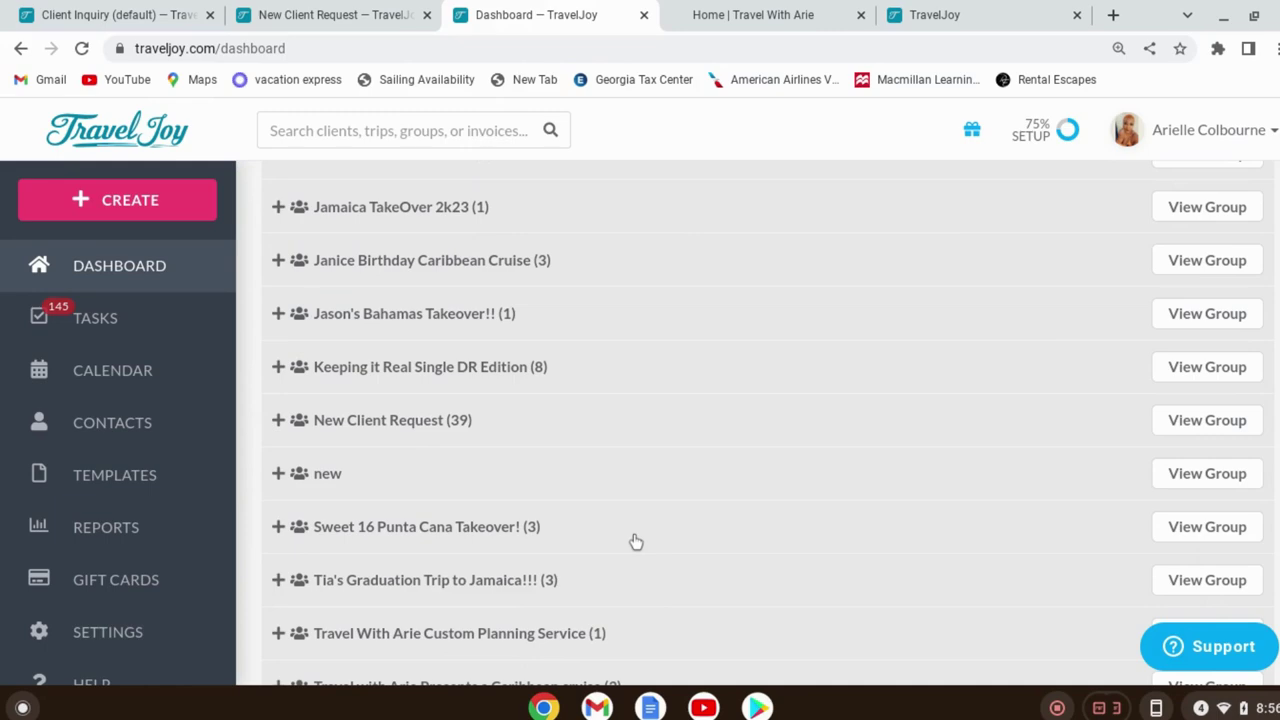
click(561, 633)
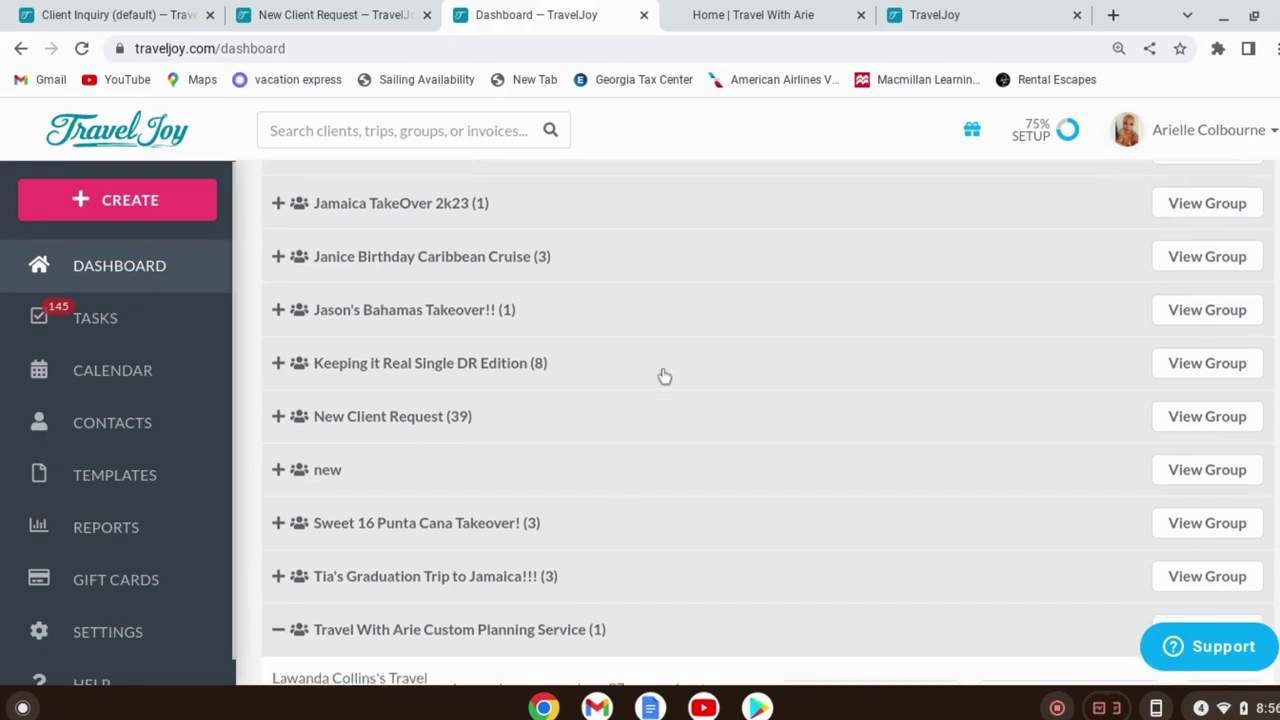
scroll(660, 376, down, 2)
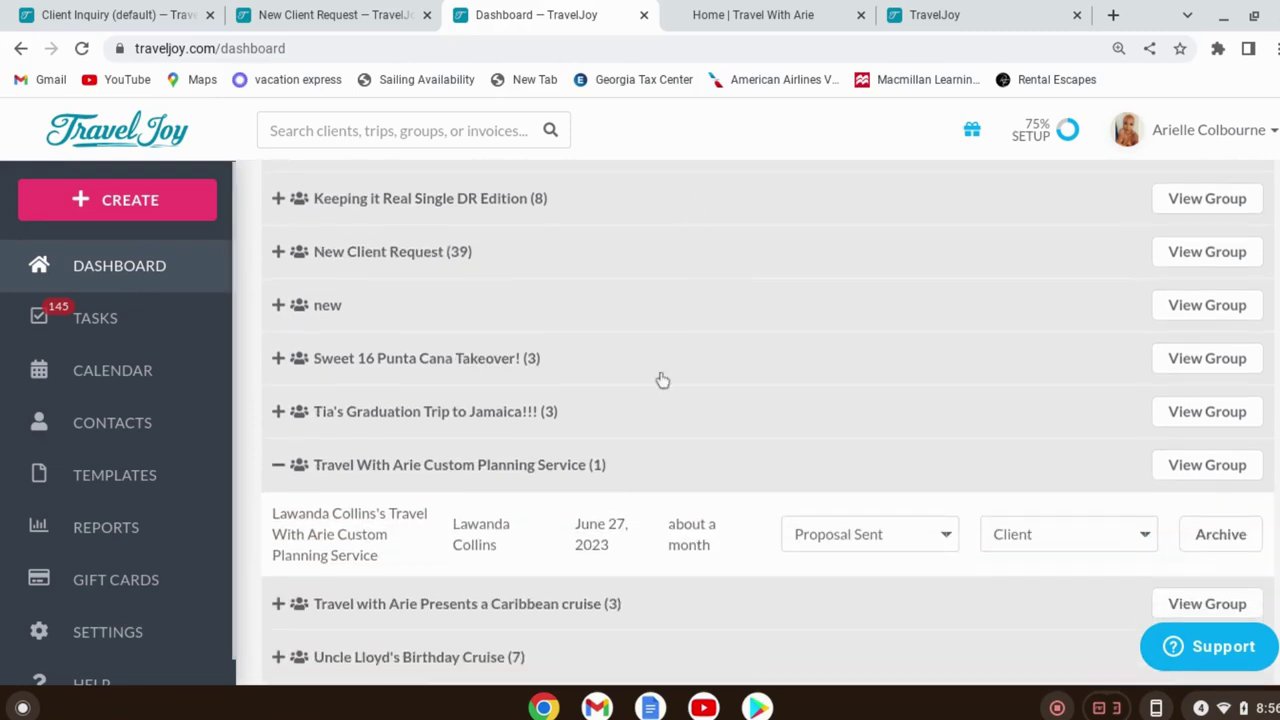
click(1242, 472)
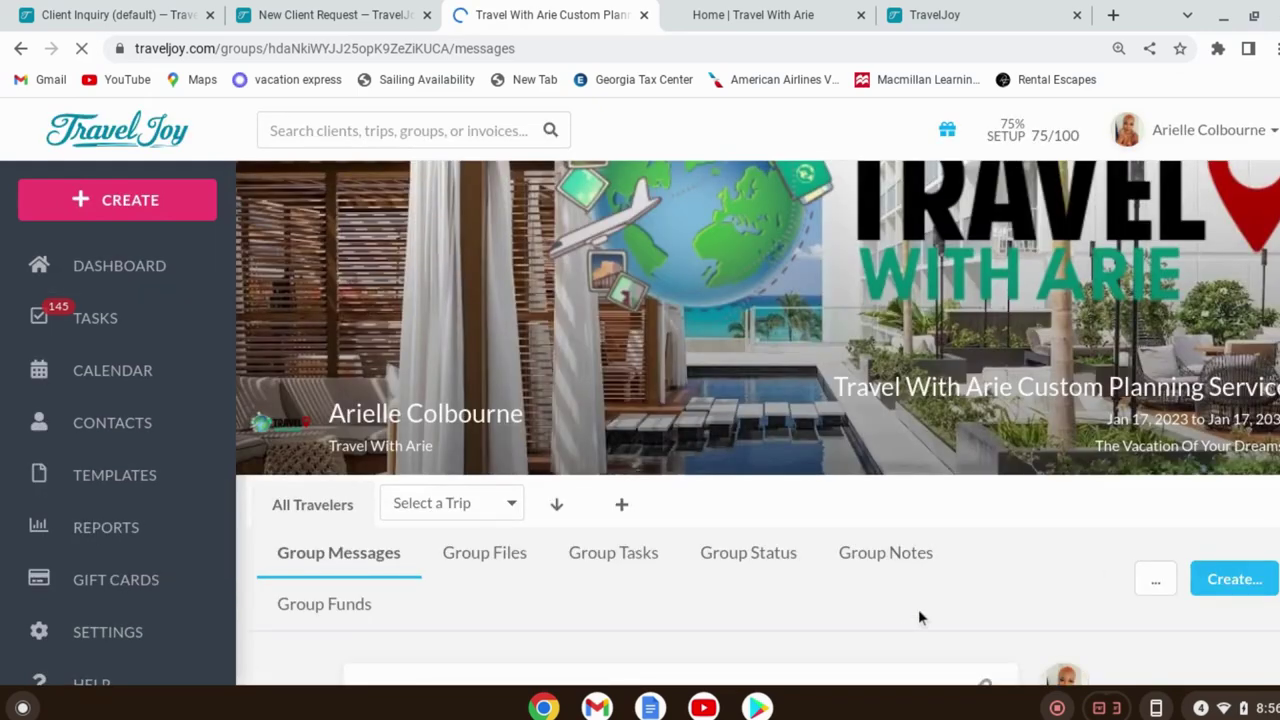
Go to Group Files, check the Create... menu, and choose Edit on the Travel with Arie booking page
scroll(901, 450, down, 3)
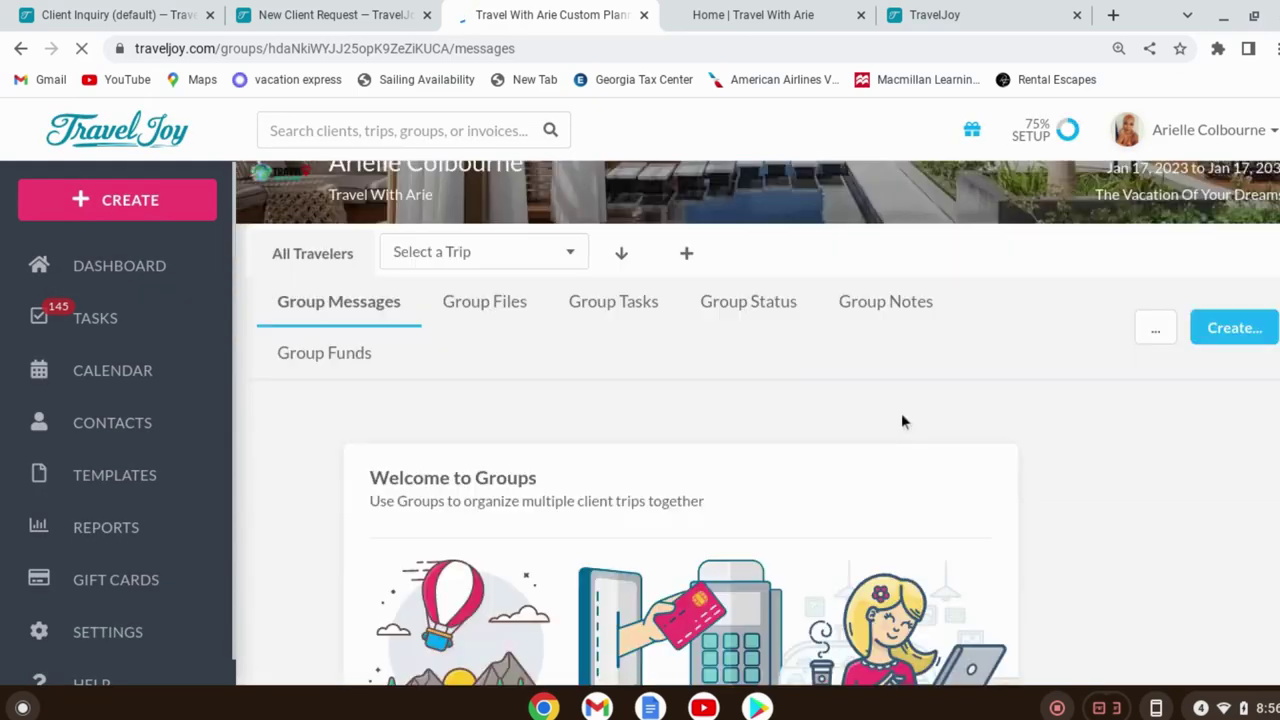
scroll(910, 405, down, 3)
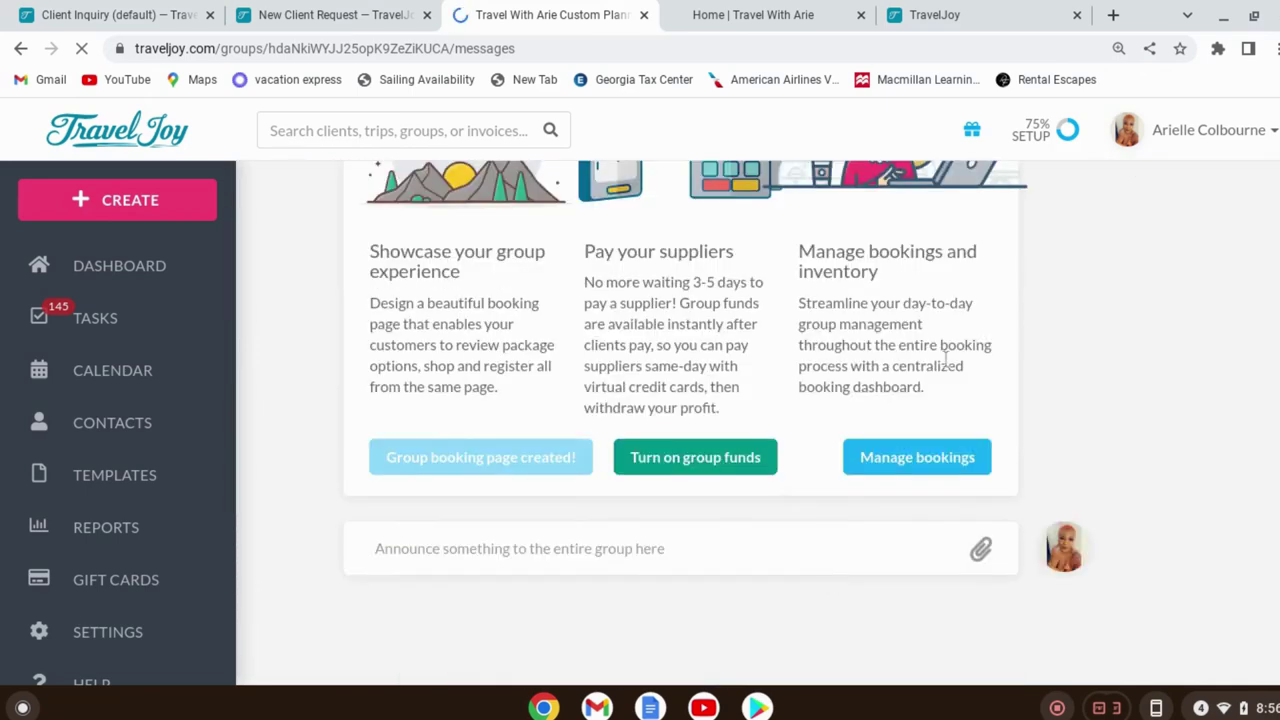
scroll(743, 510, up, 2)
scroll(743, 510, up, 5)
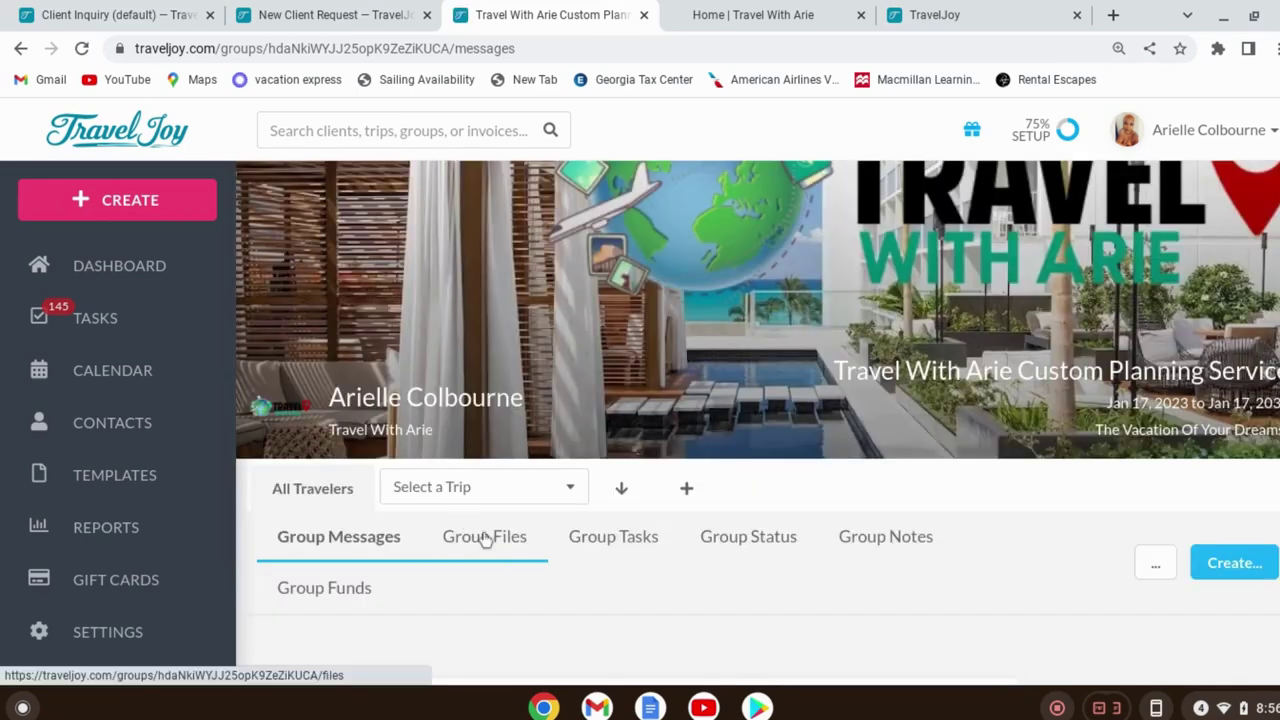
click(485, 537)
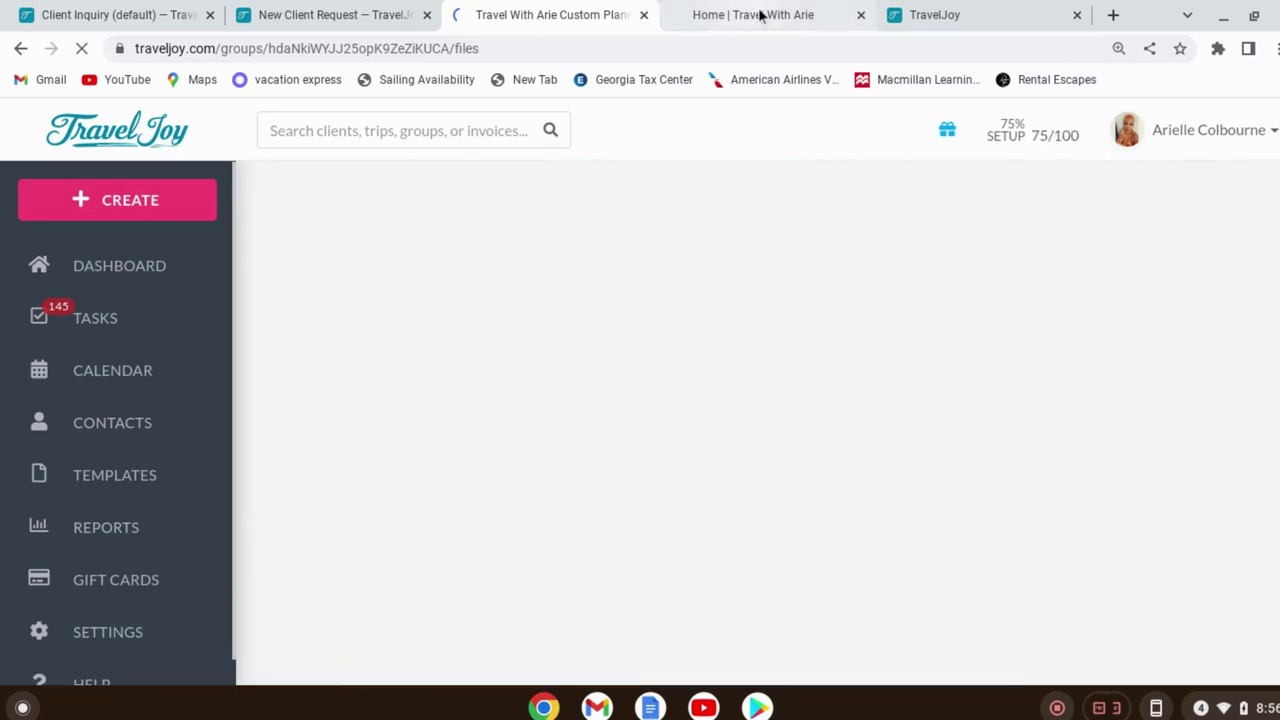
mouse_move(763, 24)
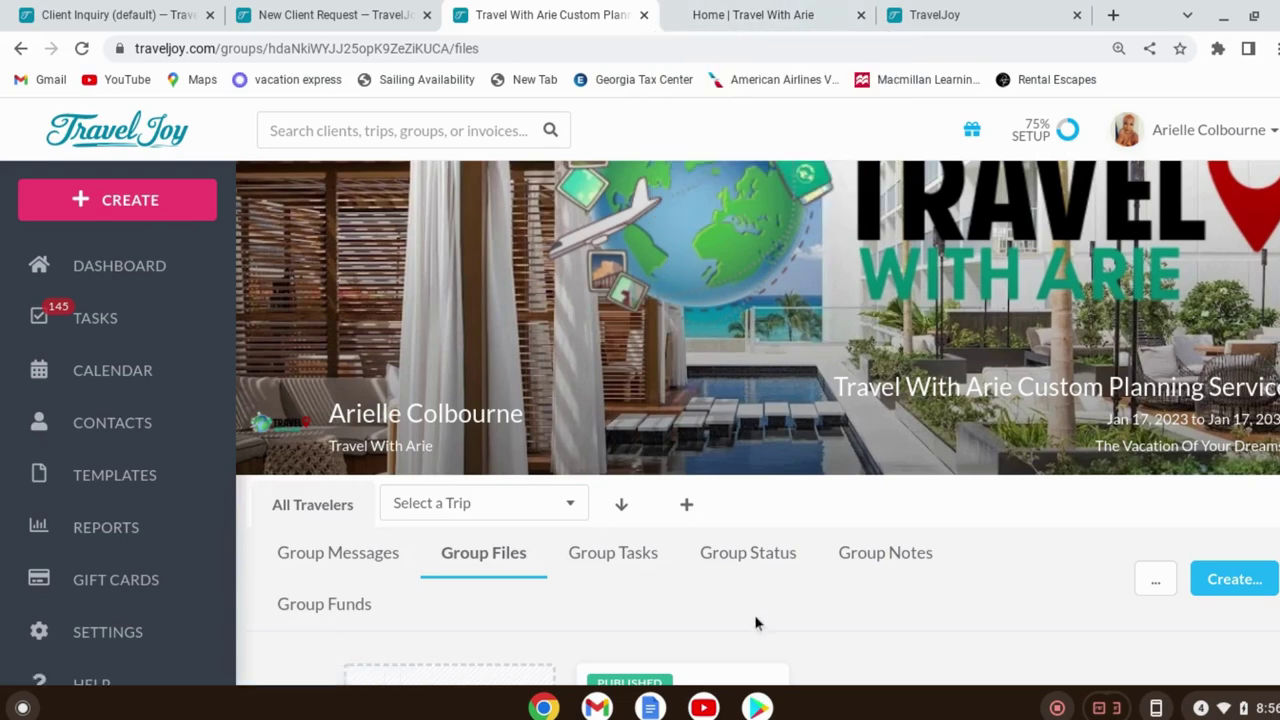
scroll(889, 554, down, 2)
scroll(889, 554, down, 2)
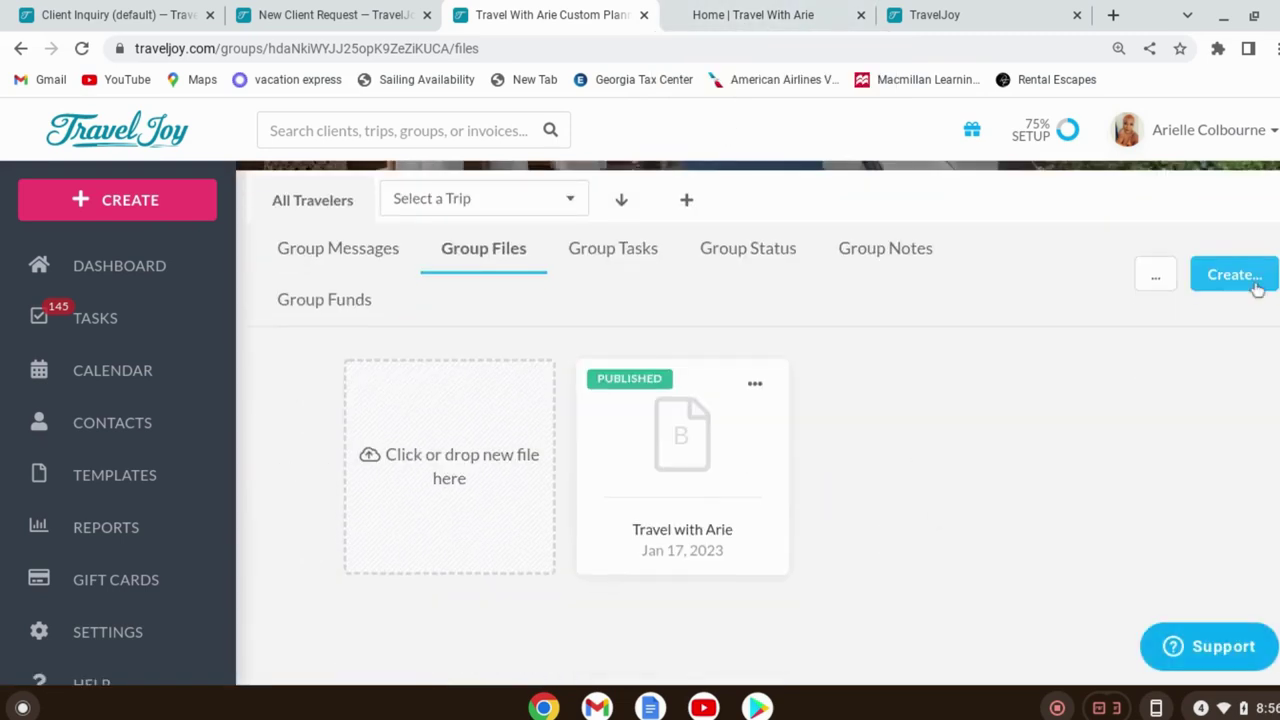
click(1259, 284)
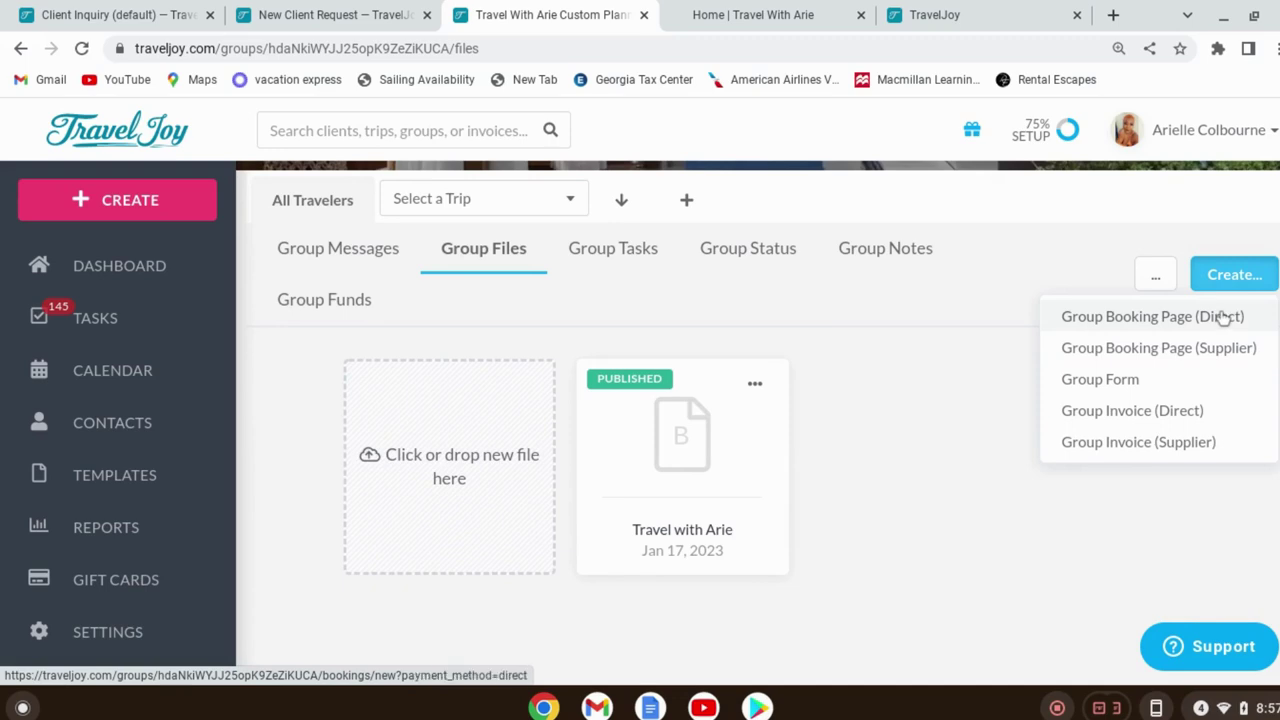
click(756, 387)
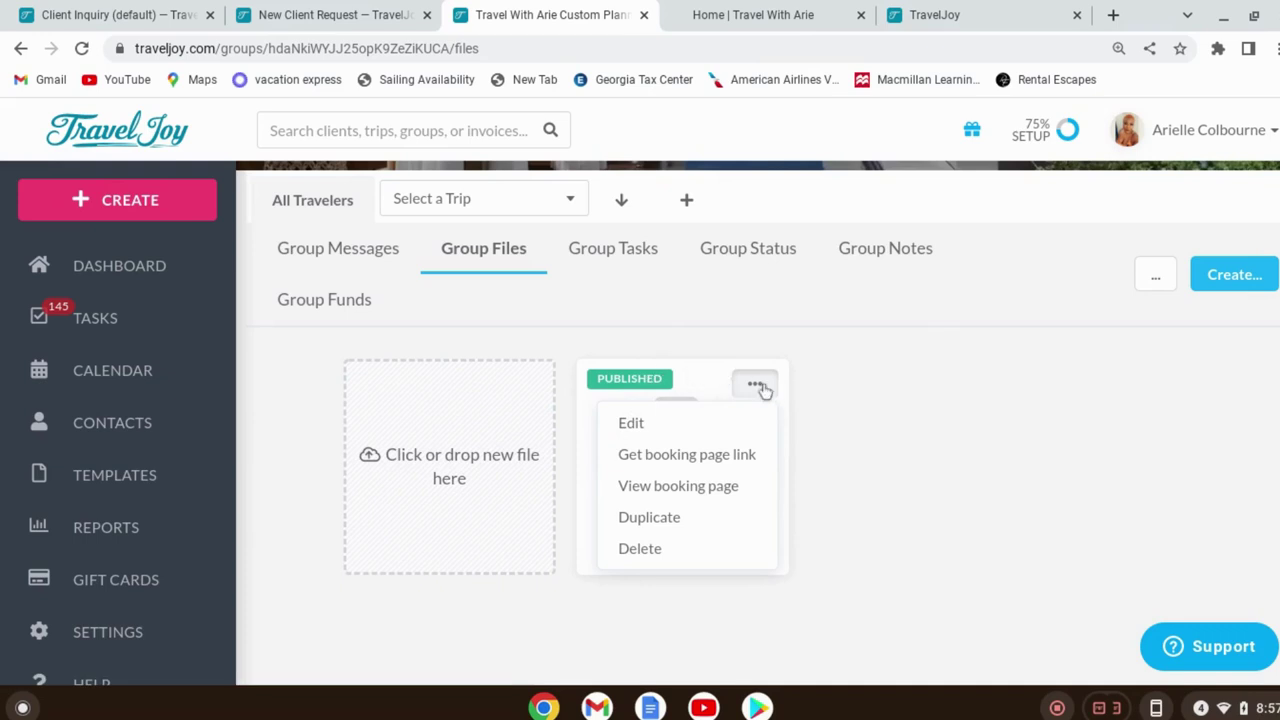
click(660, 393)
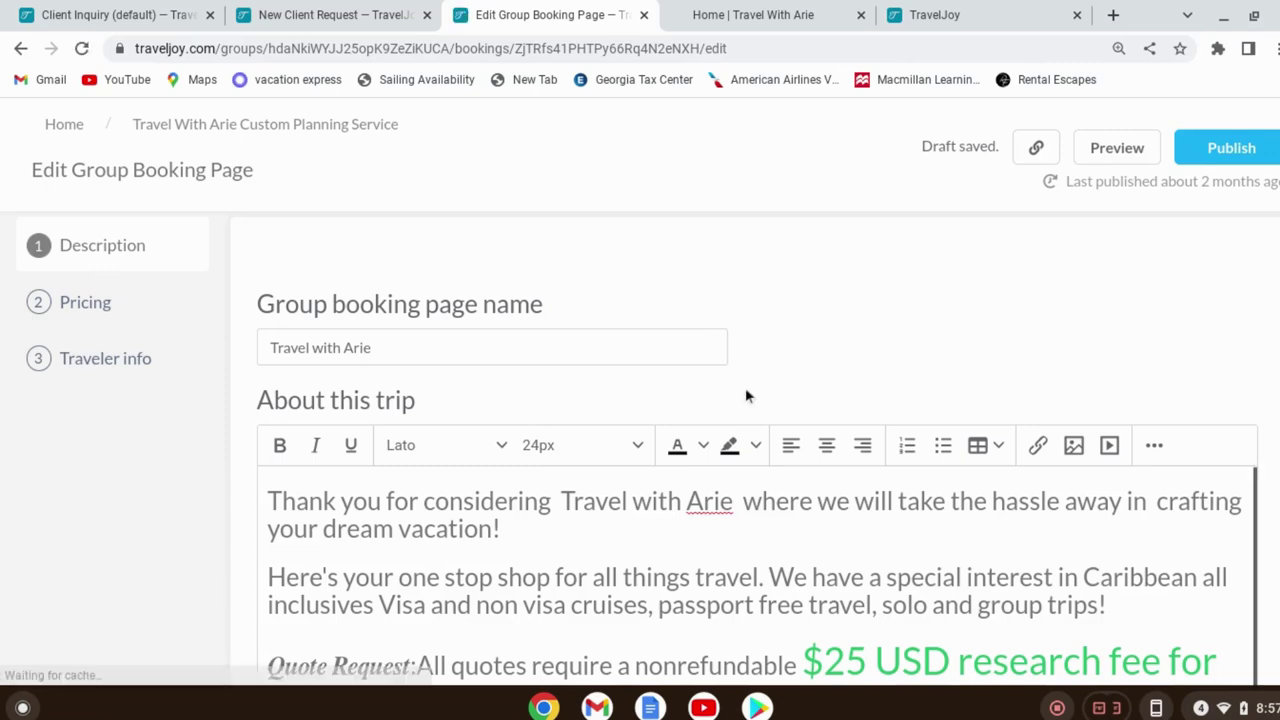
scroll(1074, 494, down, 15)
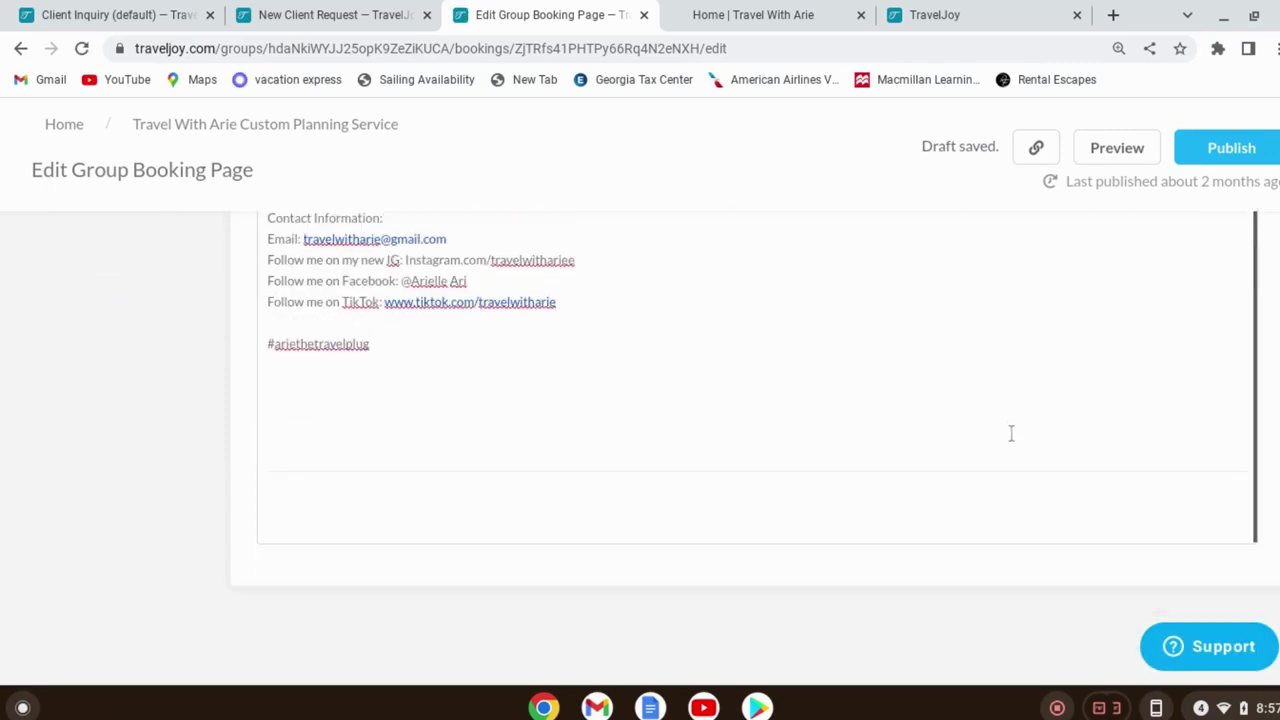
scroll(1010, 435, up, 8)
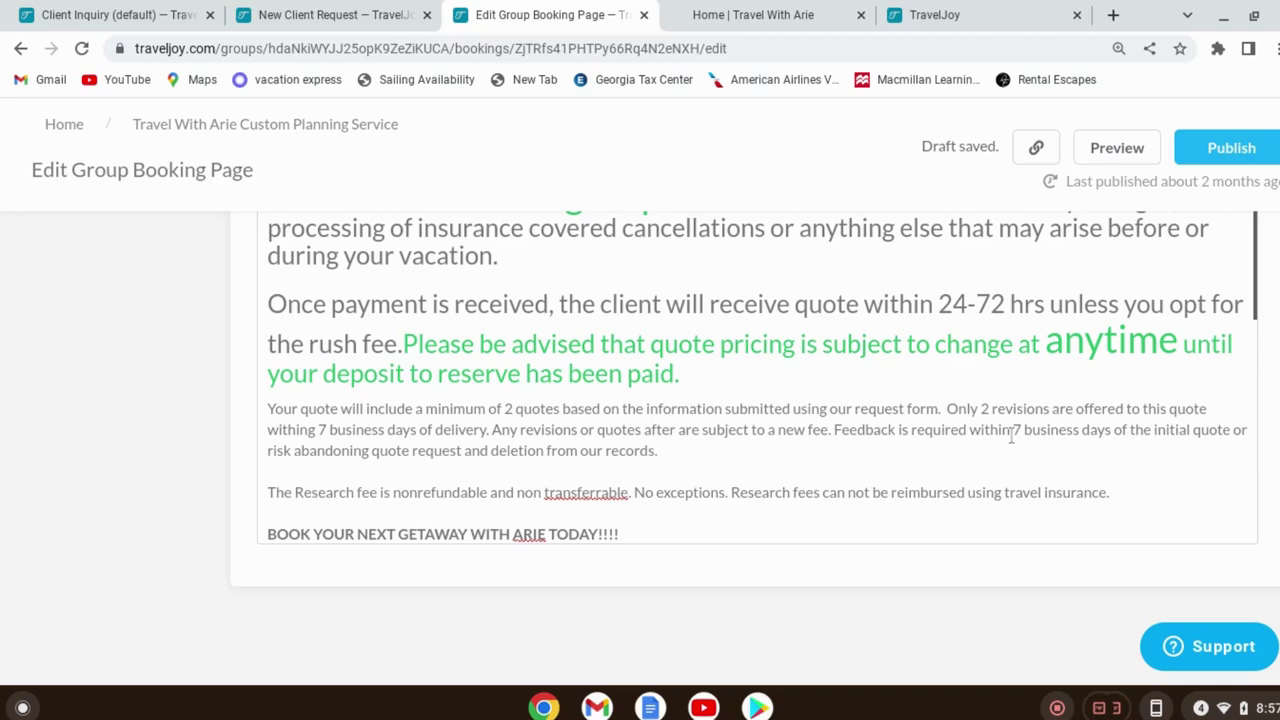
scroll(940, 390, up, 6)
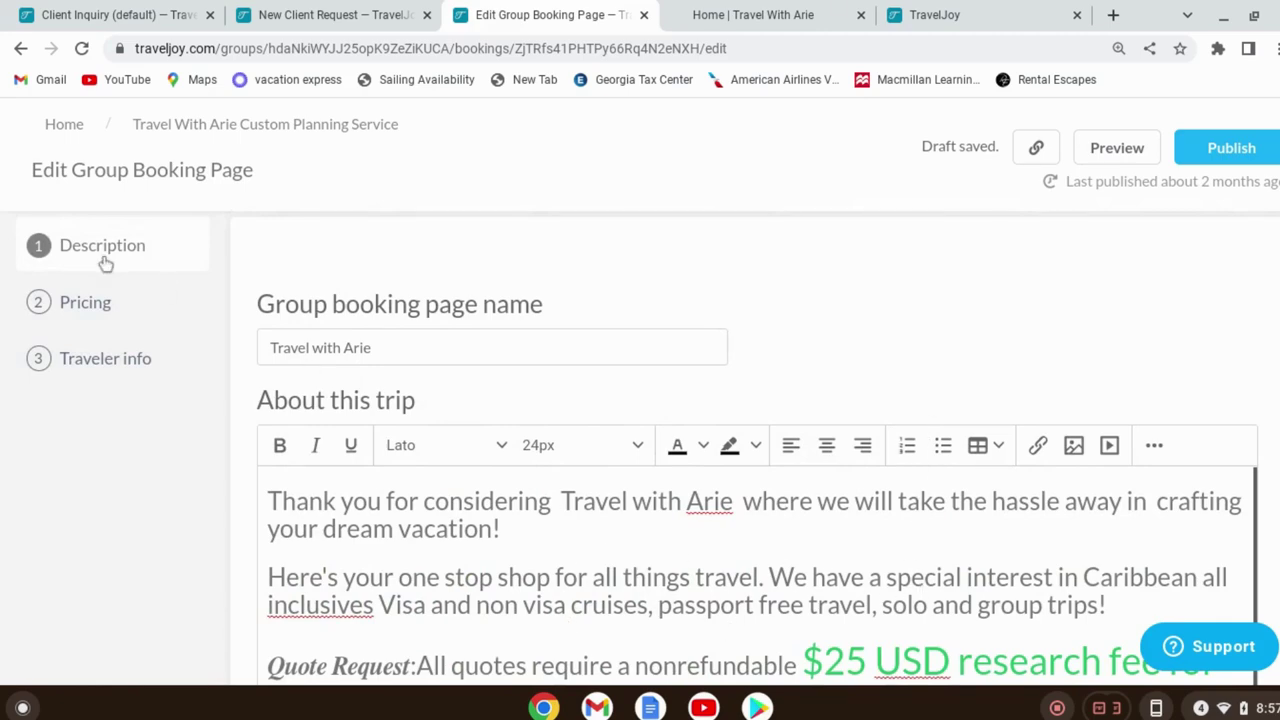
Review the Pricing step's Packages, Extra options, Payment details and Discount codes
click(103, 308)
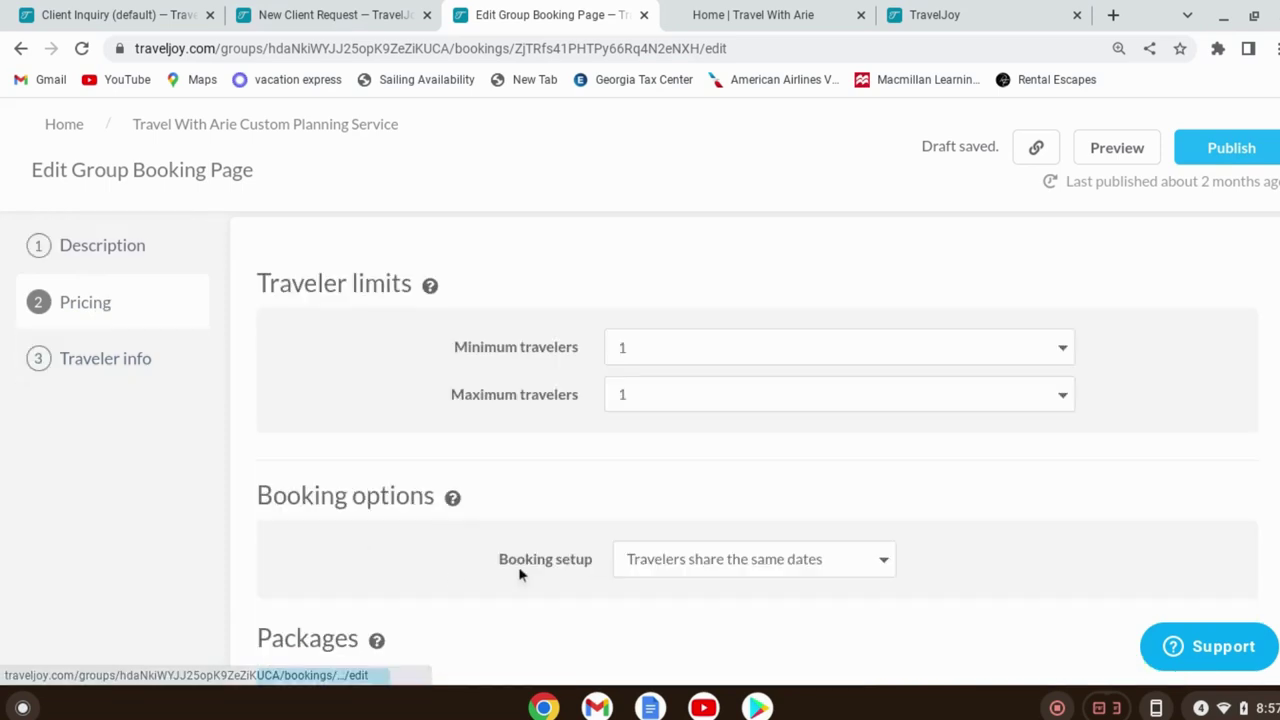
scroll(520, 566, down, 3)
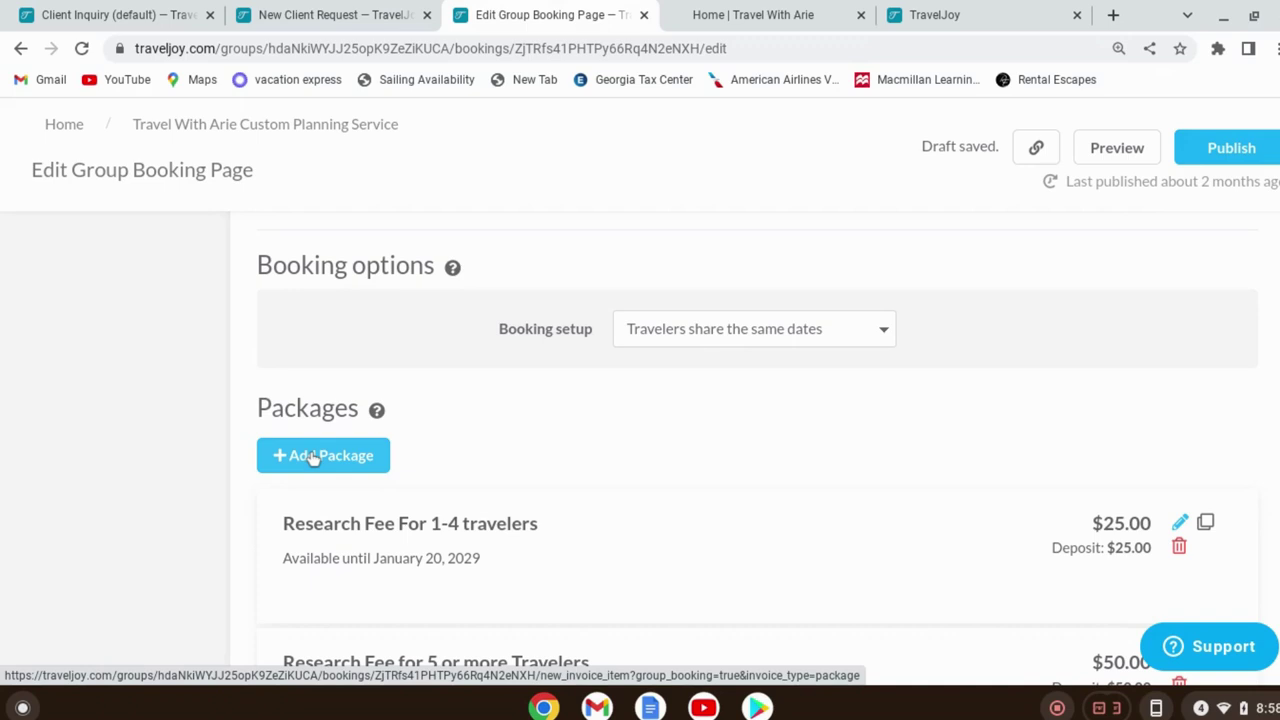
scroll(551, 430, up, 2)
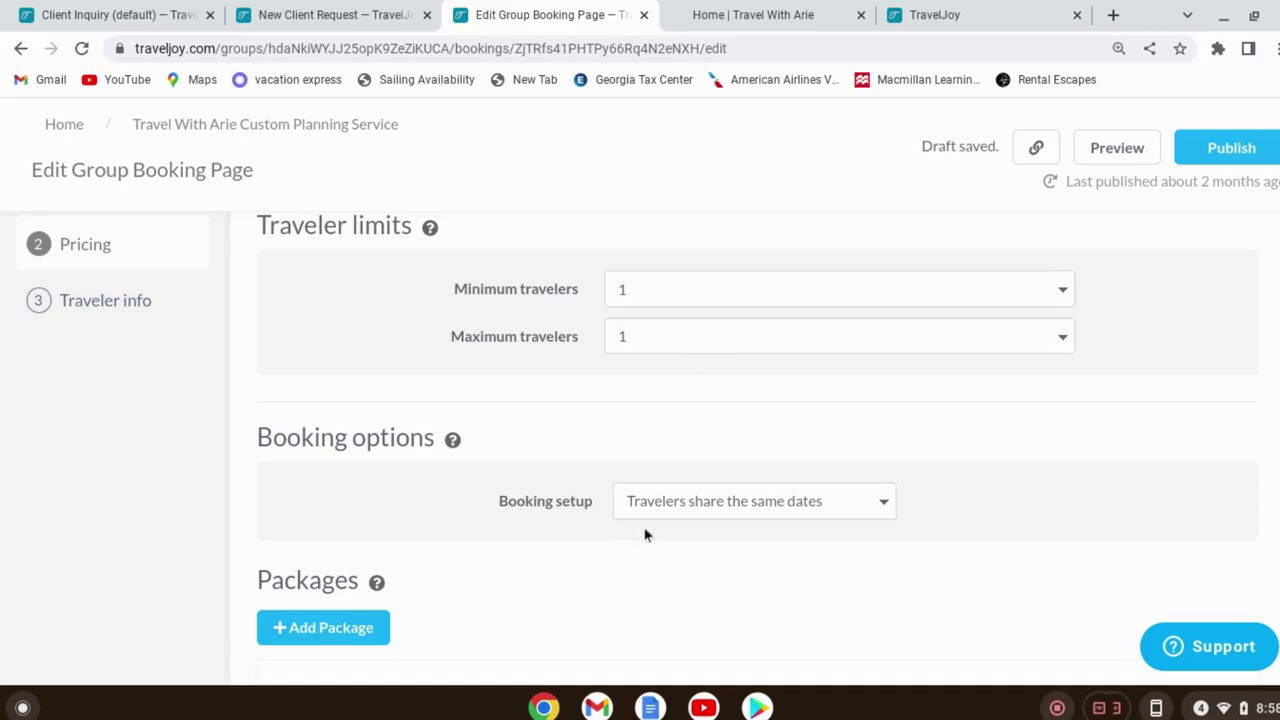
scroll(166, 251, up, 1)
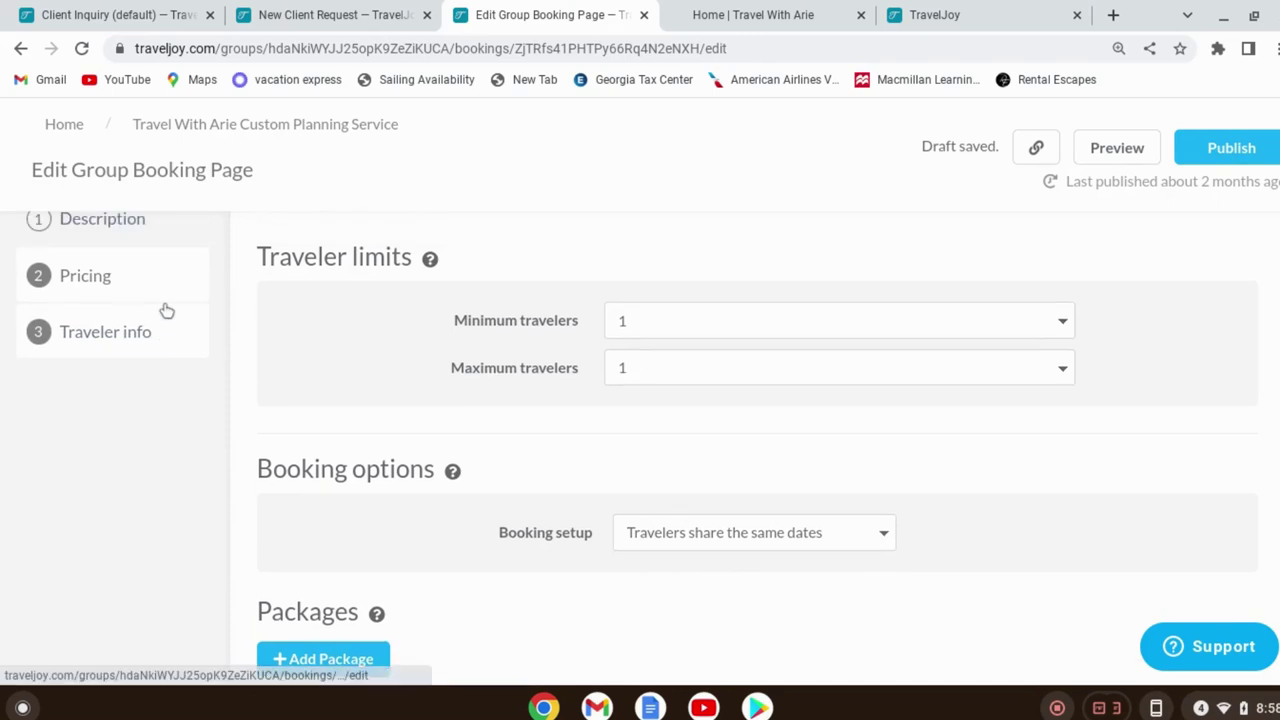
scroll(915, 602, down, 5)
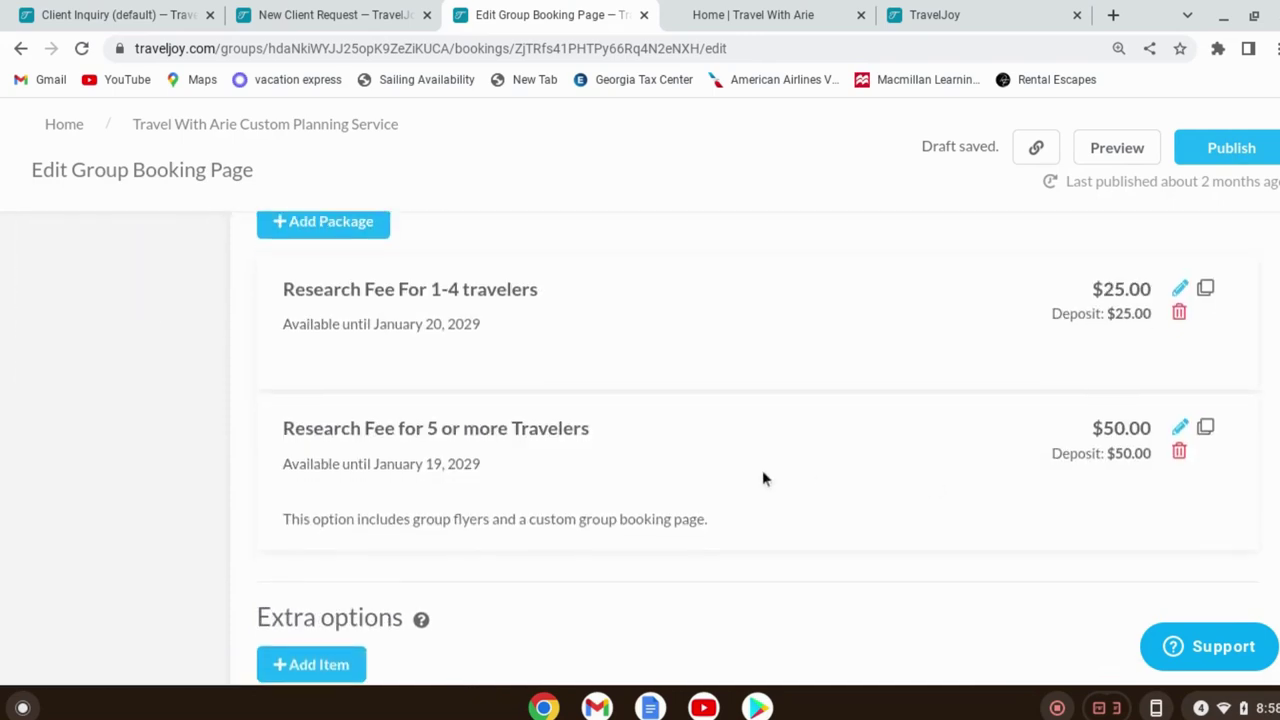
scroll(937, 474, down, 3)
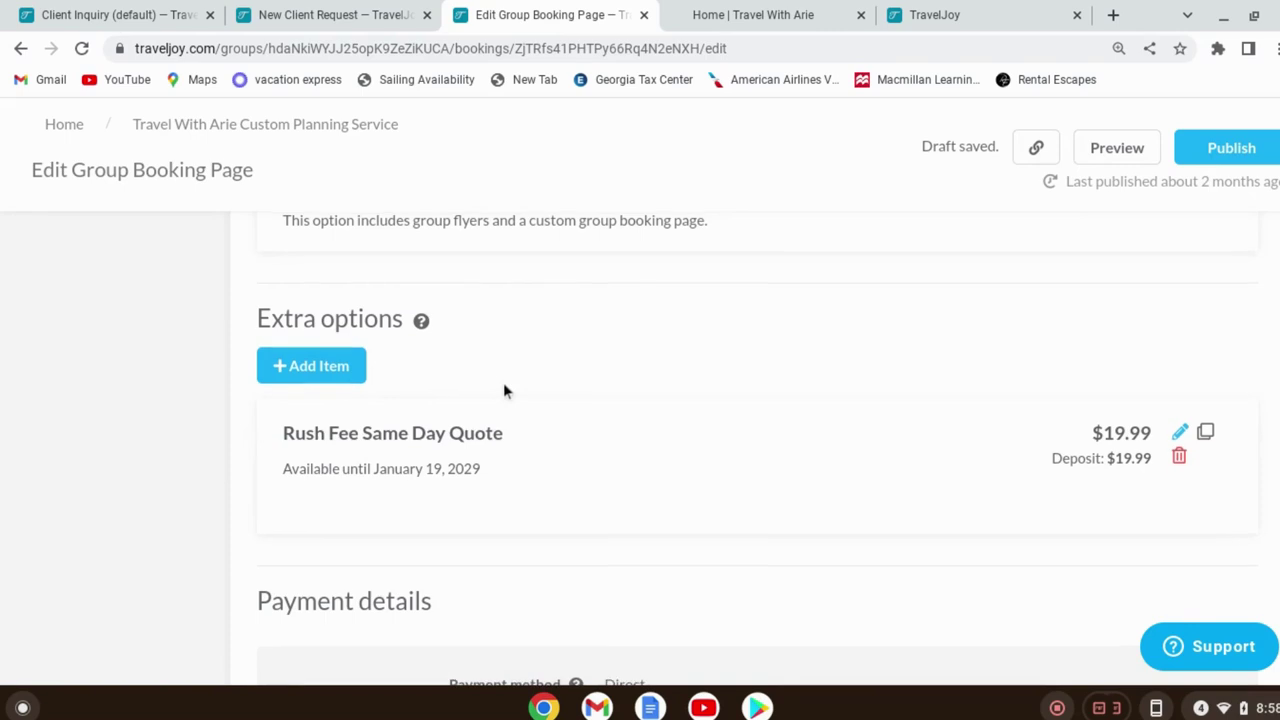
scroll(503, 385, up, 2)
scroll(443, 429, down, 2)
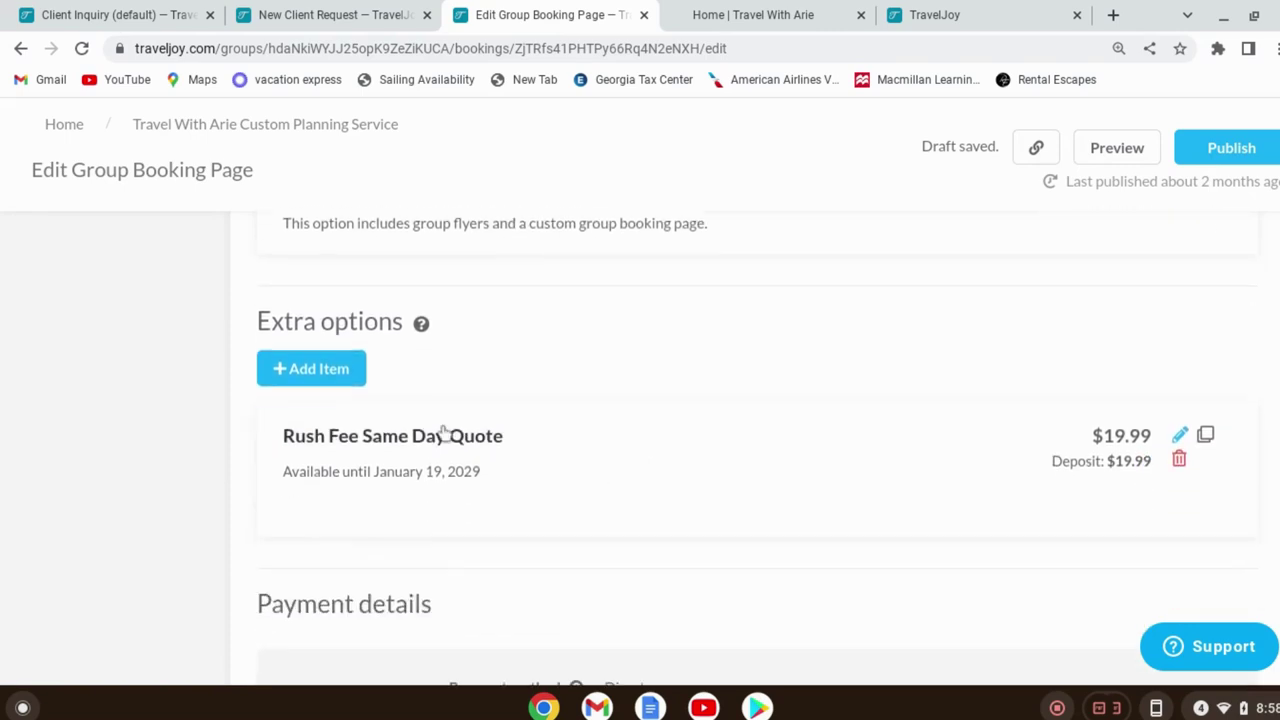
scroll(452, 558, down, 7)
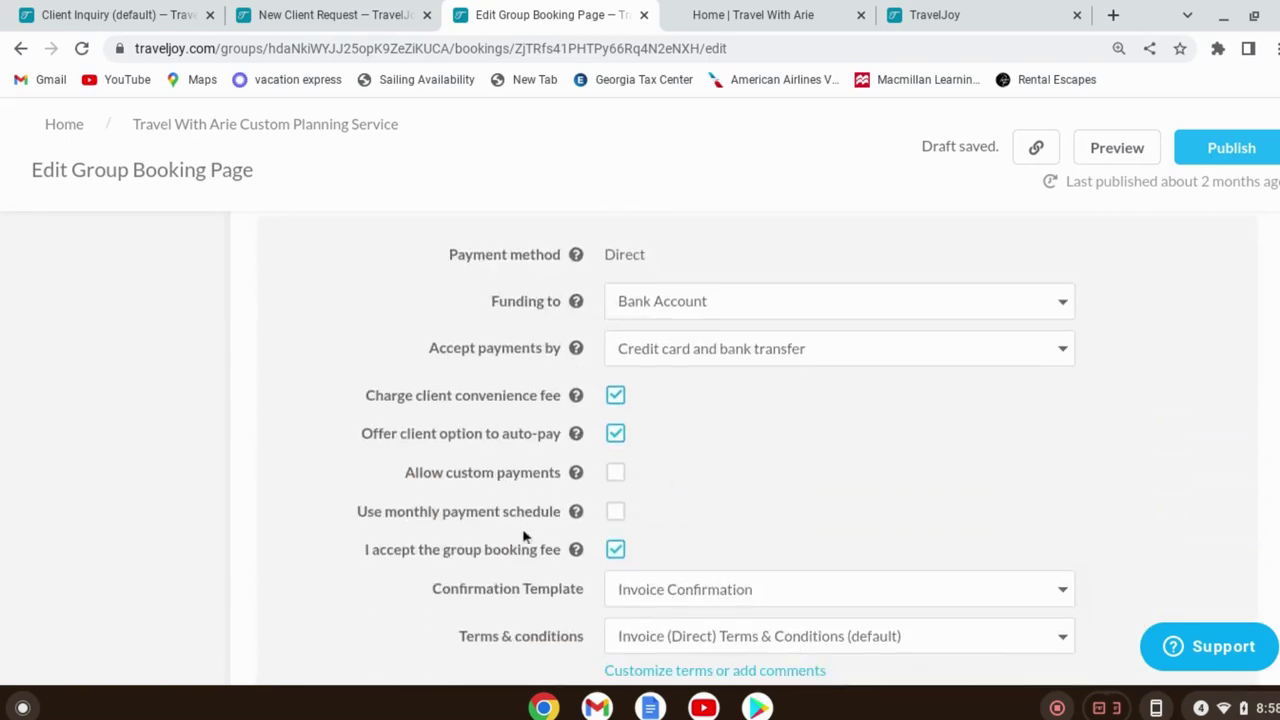
scroll(525, 450, up, 3)
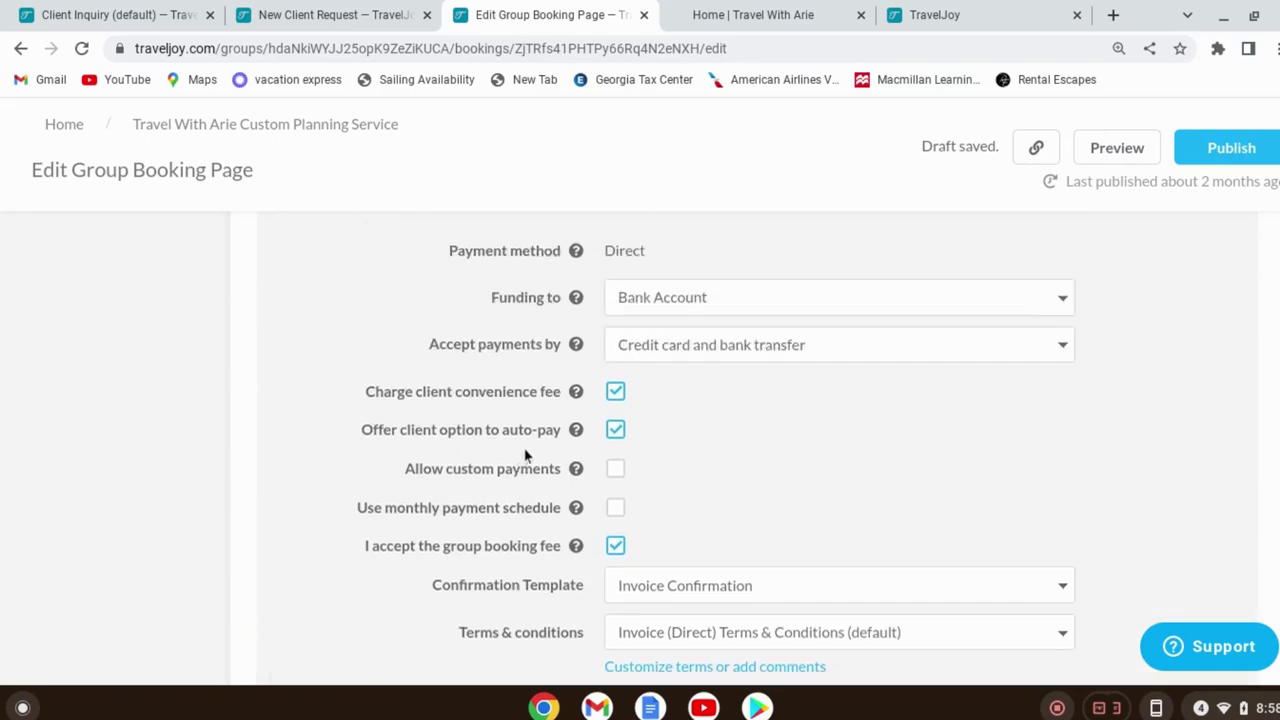
scroll(525, 450, up, 1)
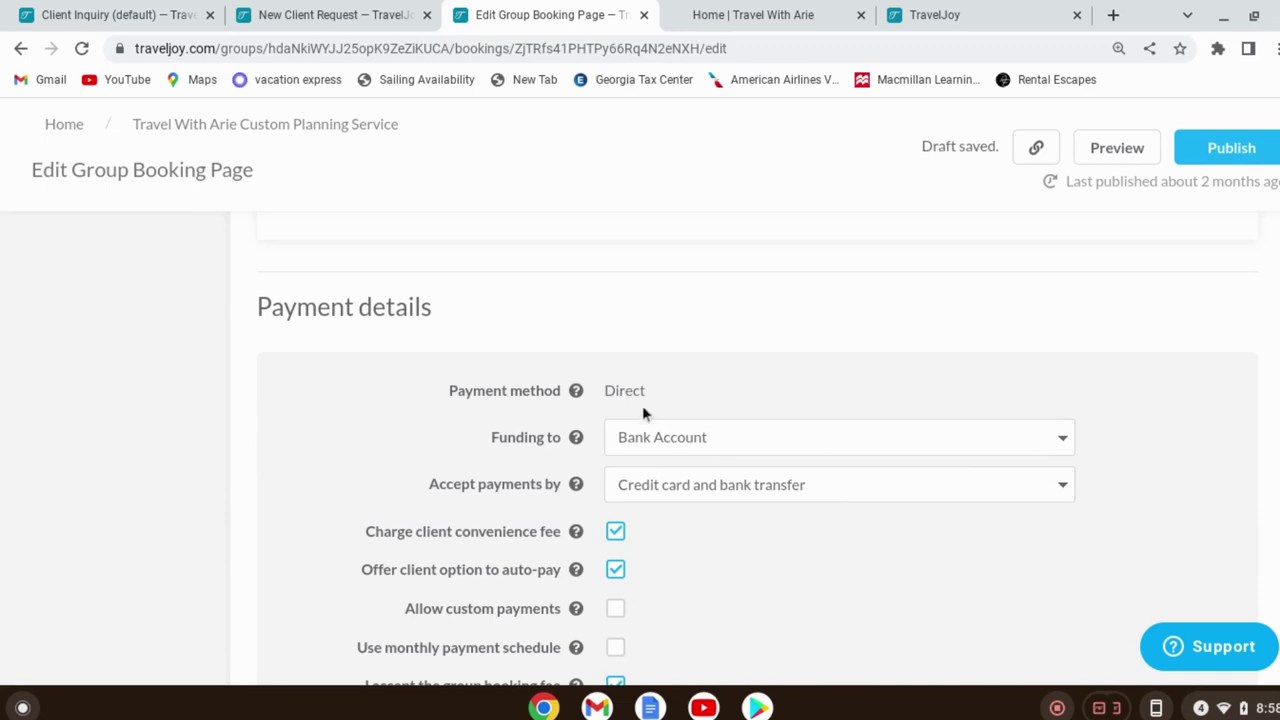
scroll(640, 405, down, 4)
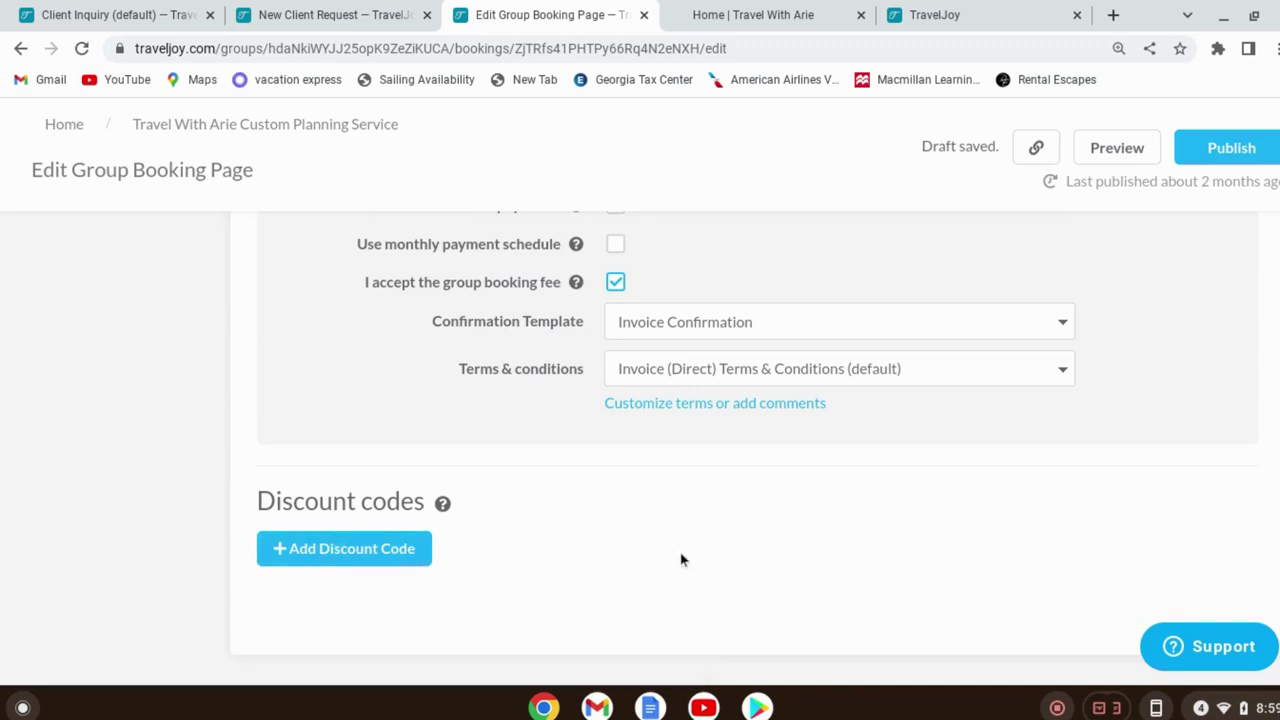
scroll(681, 560, up, 15)
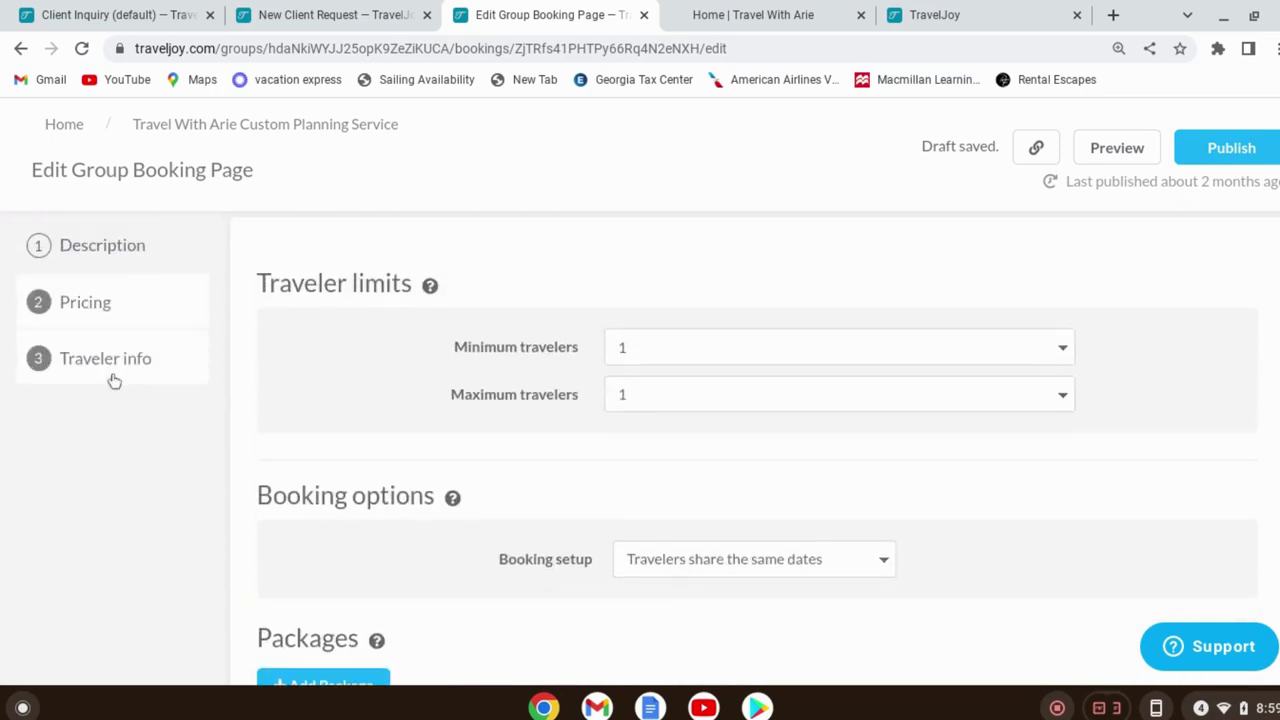
drag(111, 380, 91, 374)
Keep Client Profile VE as the Additional Traveler's Info form on Traveler info and publish
click(104, 368)
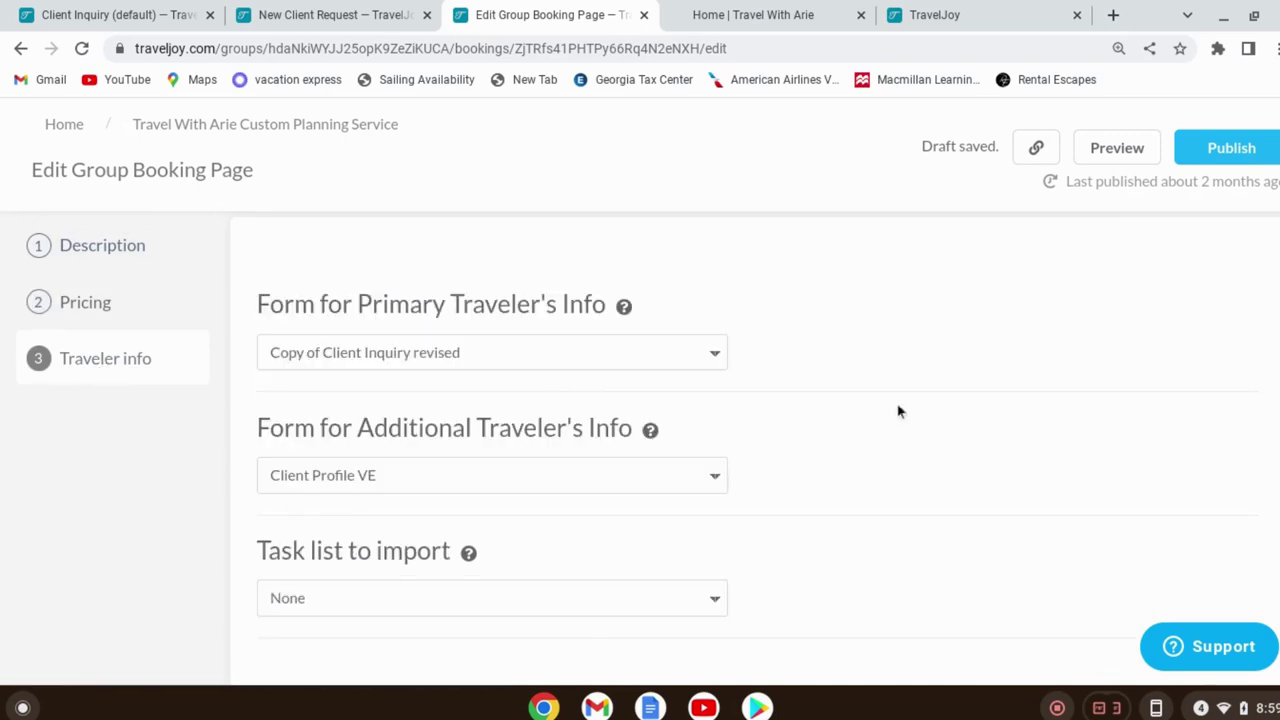
scroll(910, 418, down, 1)
scroll(920, 423, up, 1)
click(403, 478)
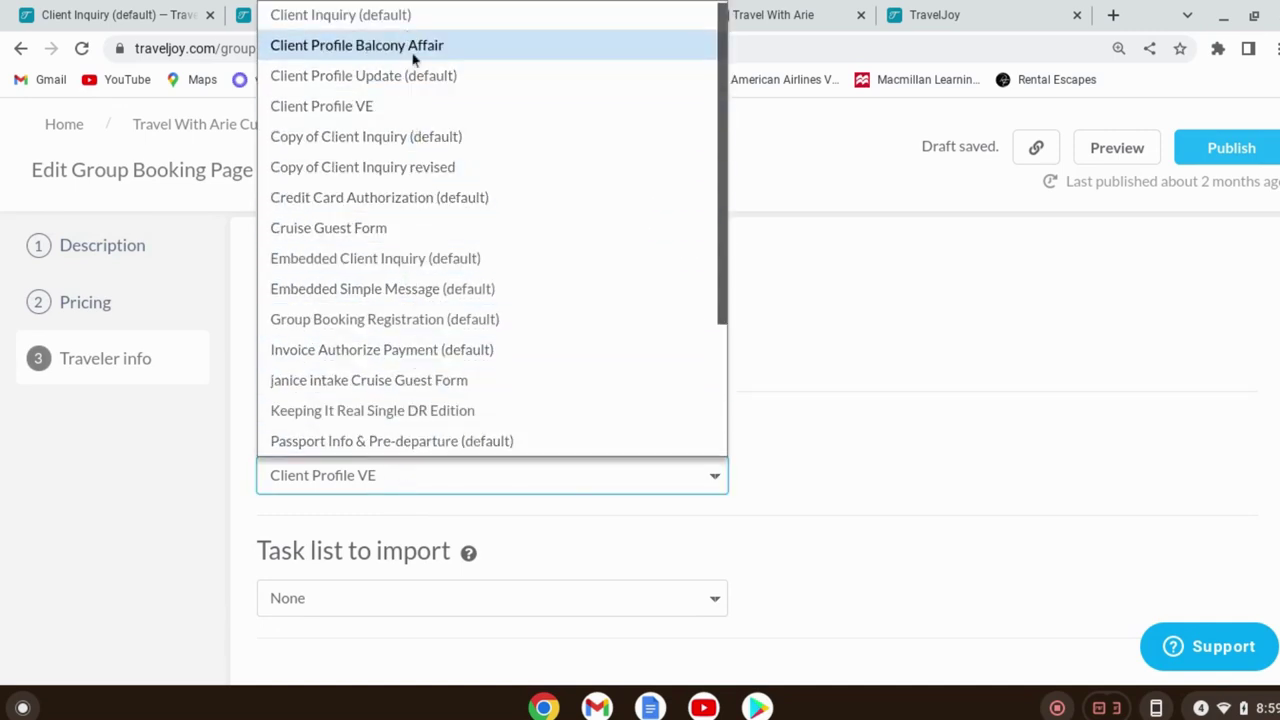
click(405, 106)
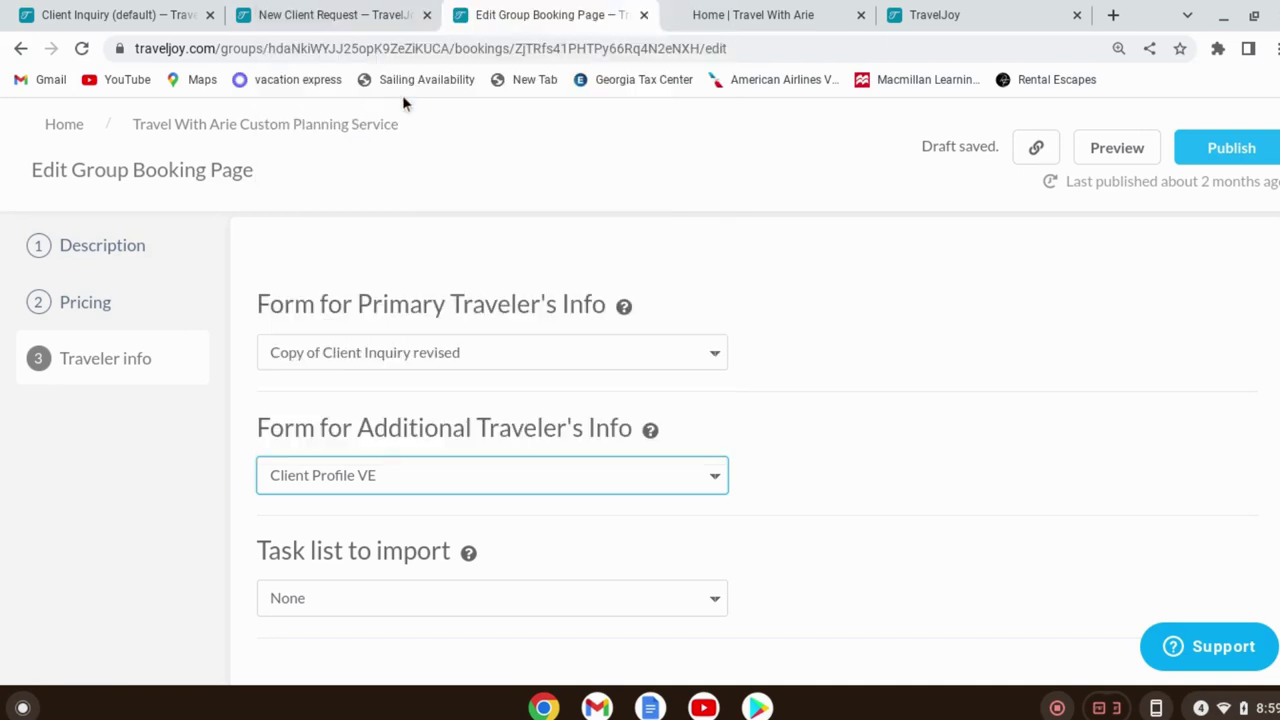
click(145, 491)
click(1221, 150)
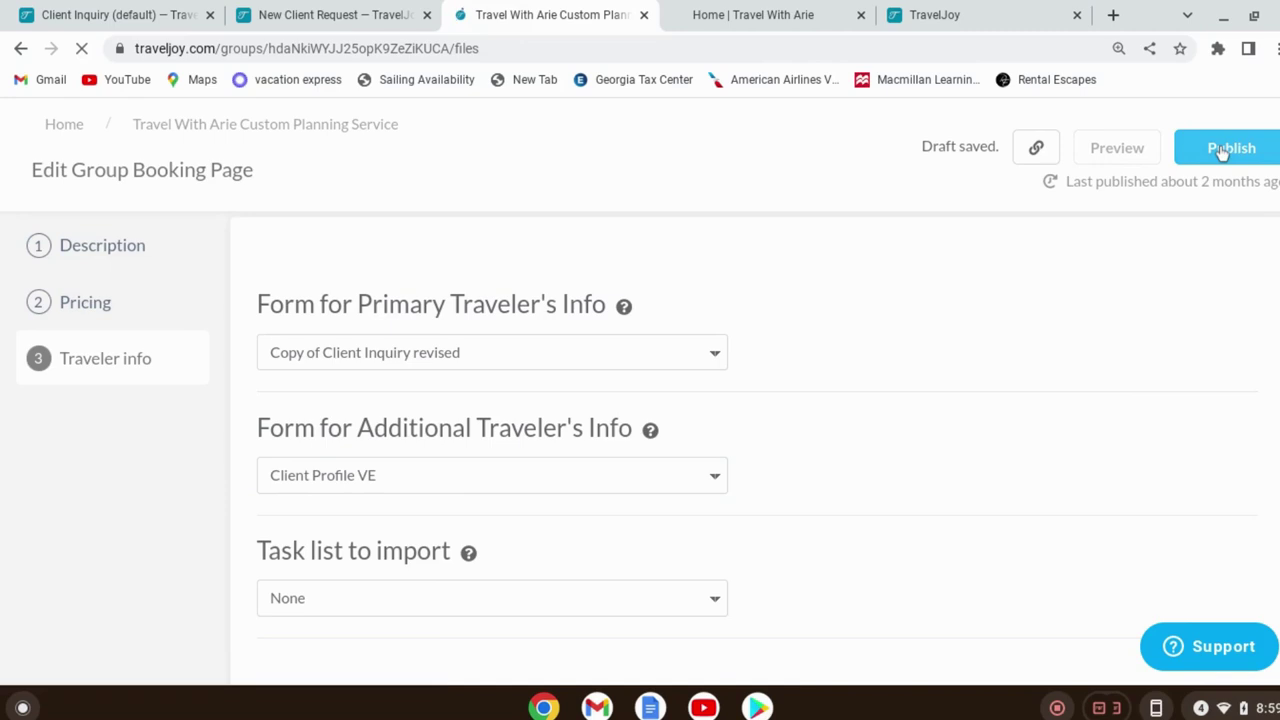
Select the published booking link in the confirmation dialog and dismiss it with OK
scroll(951, 575, down, 3)
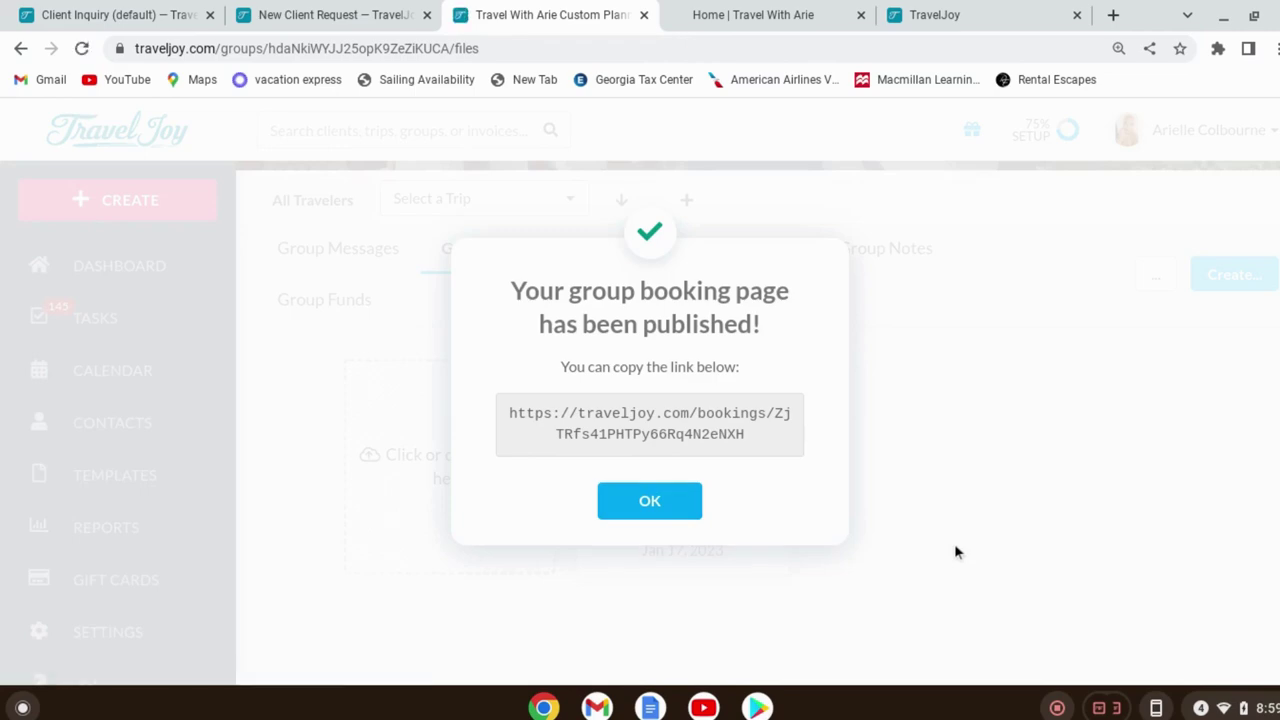
triple_click(539, 414)
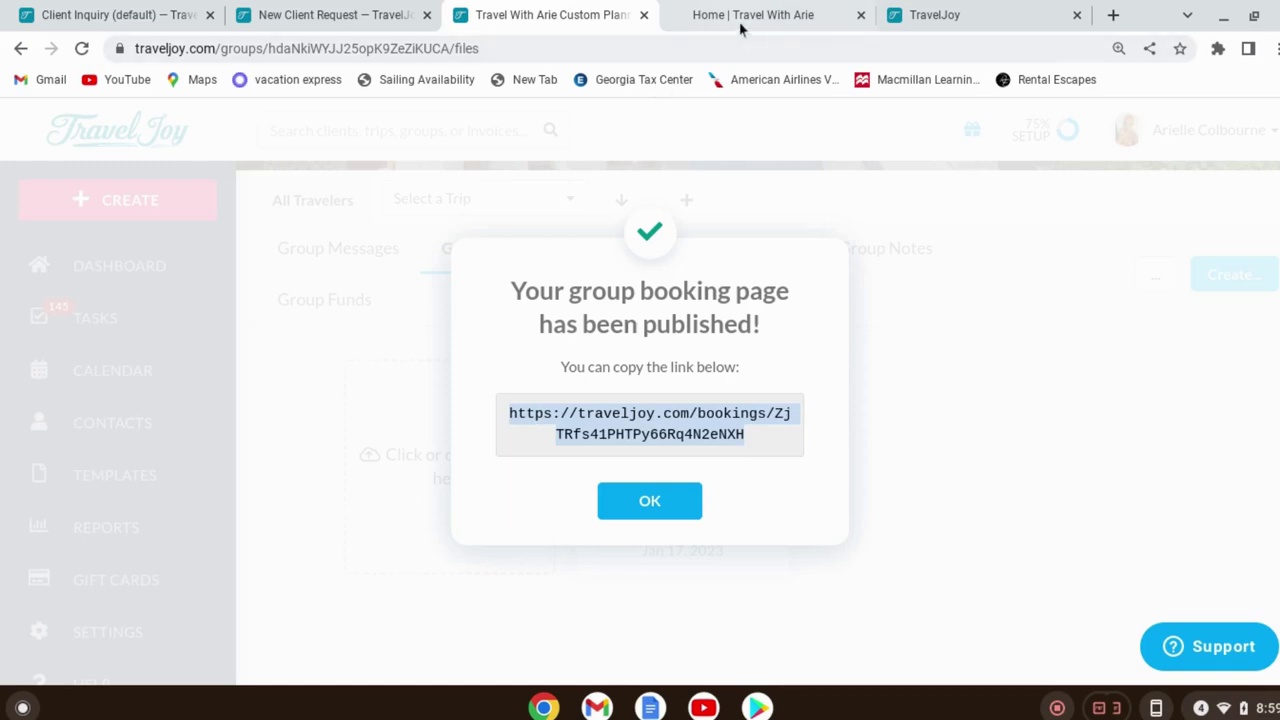
click(681, 506)
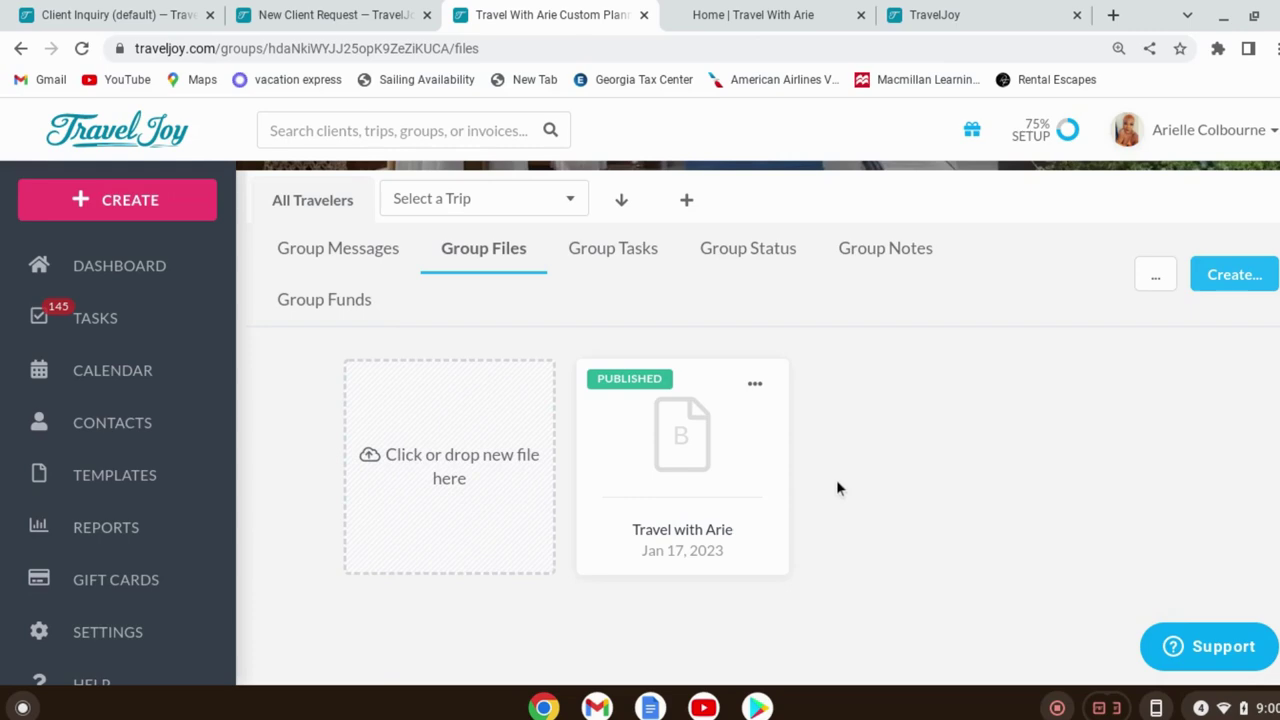
Pick the resort pool screenshot in Downloads and upload it into the Jamaica proposal
scroll(880, 510, up, 2)
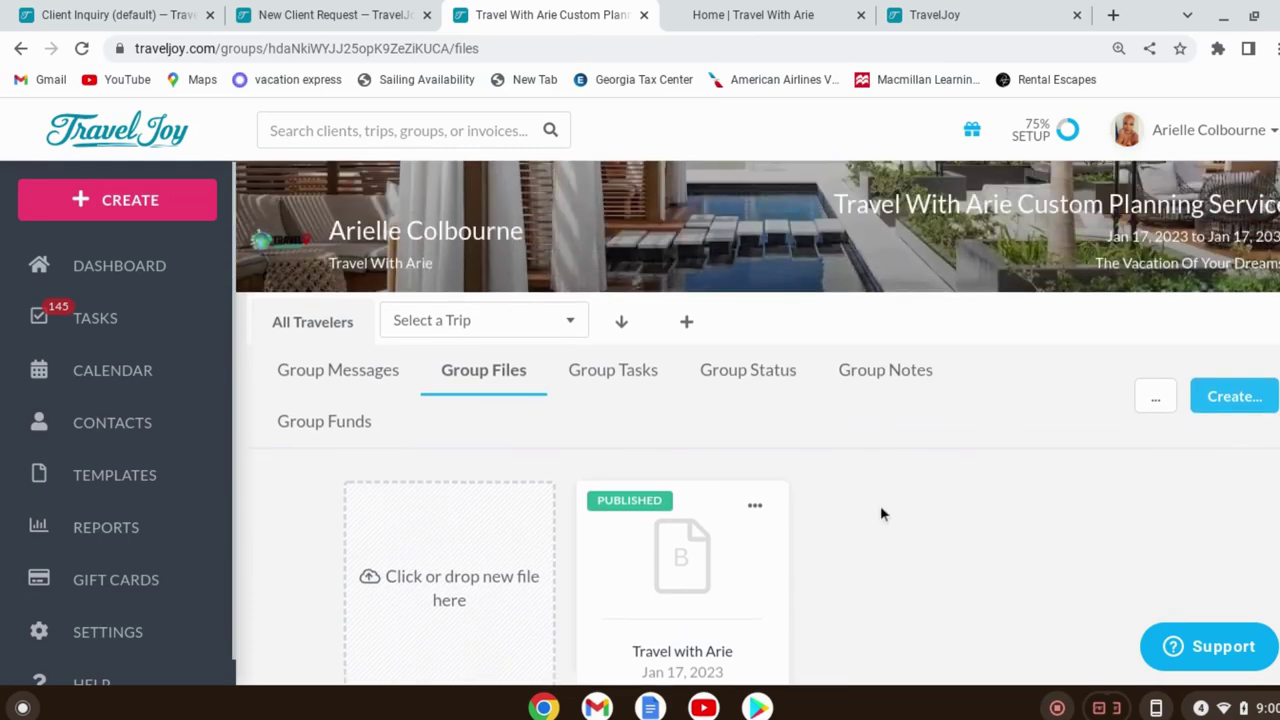
scroll(880, 508, up, 3)
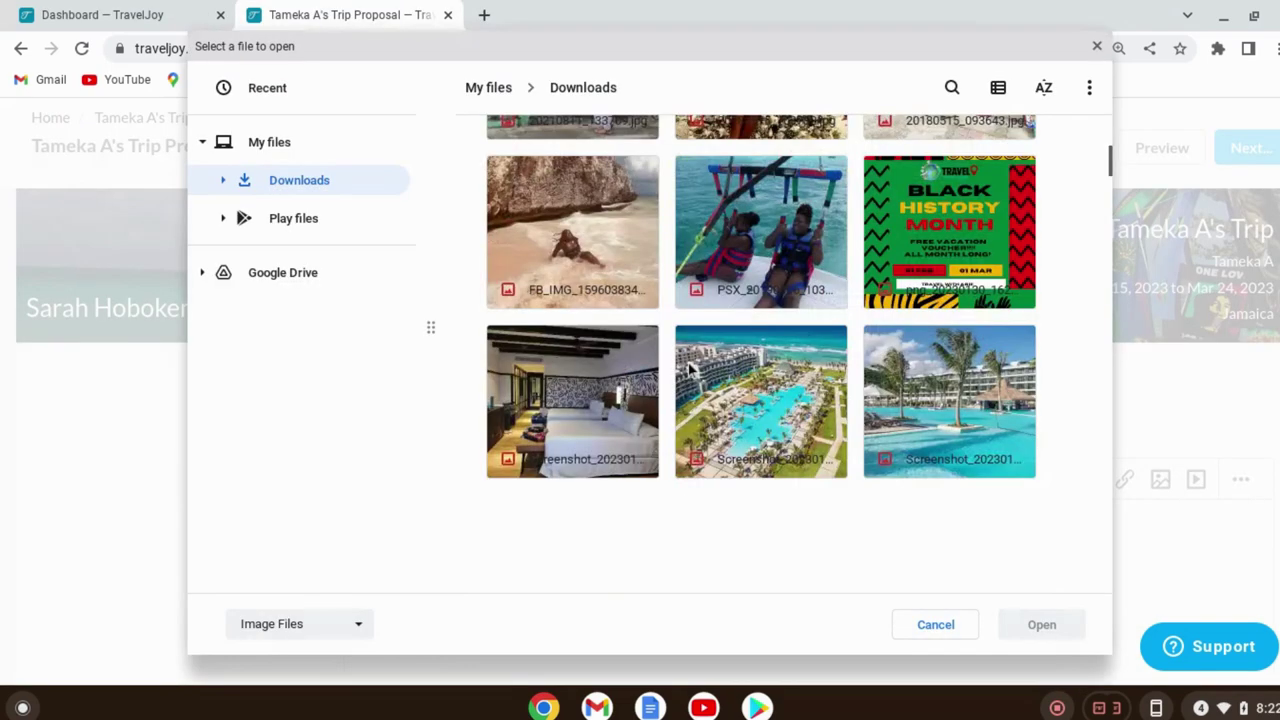
scroll(745, 362, down, 2)
click(745, 362)
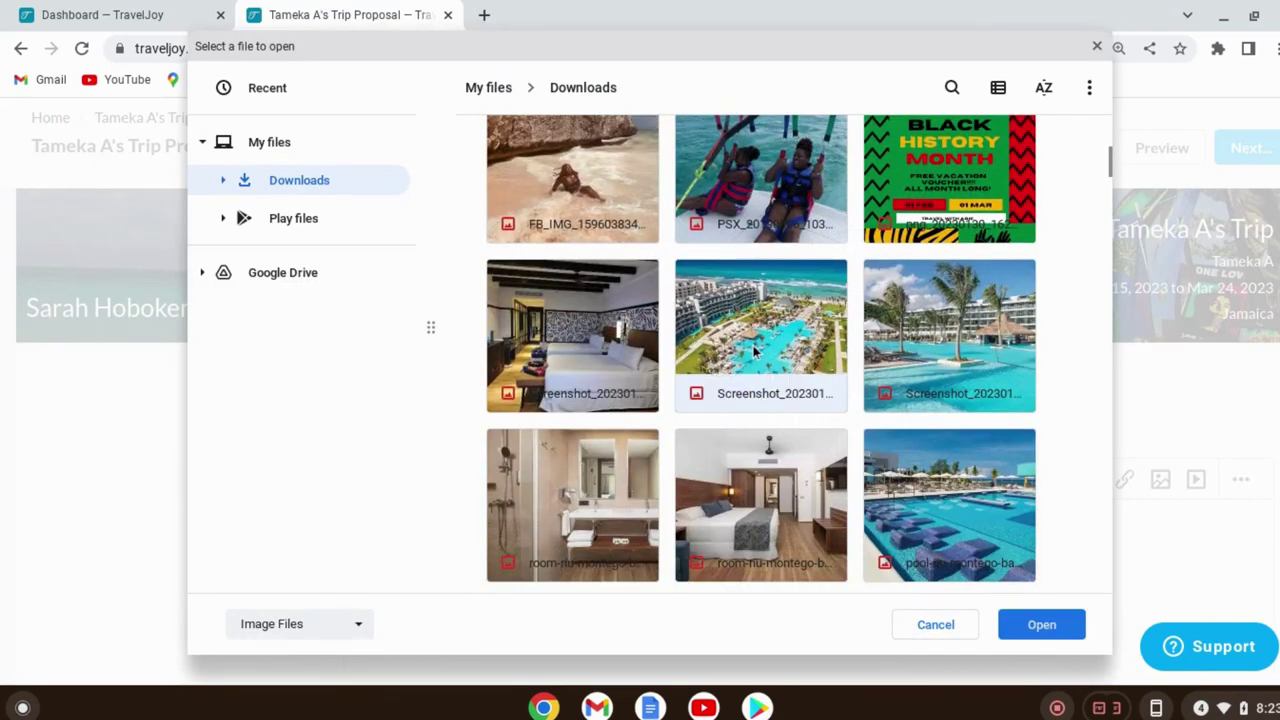
click(1045, 625)
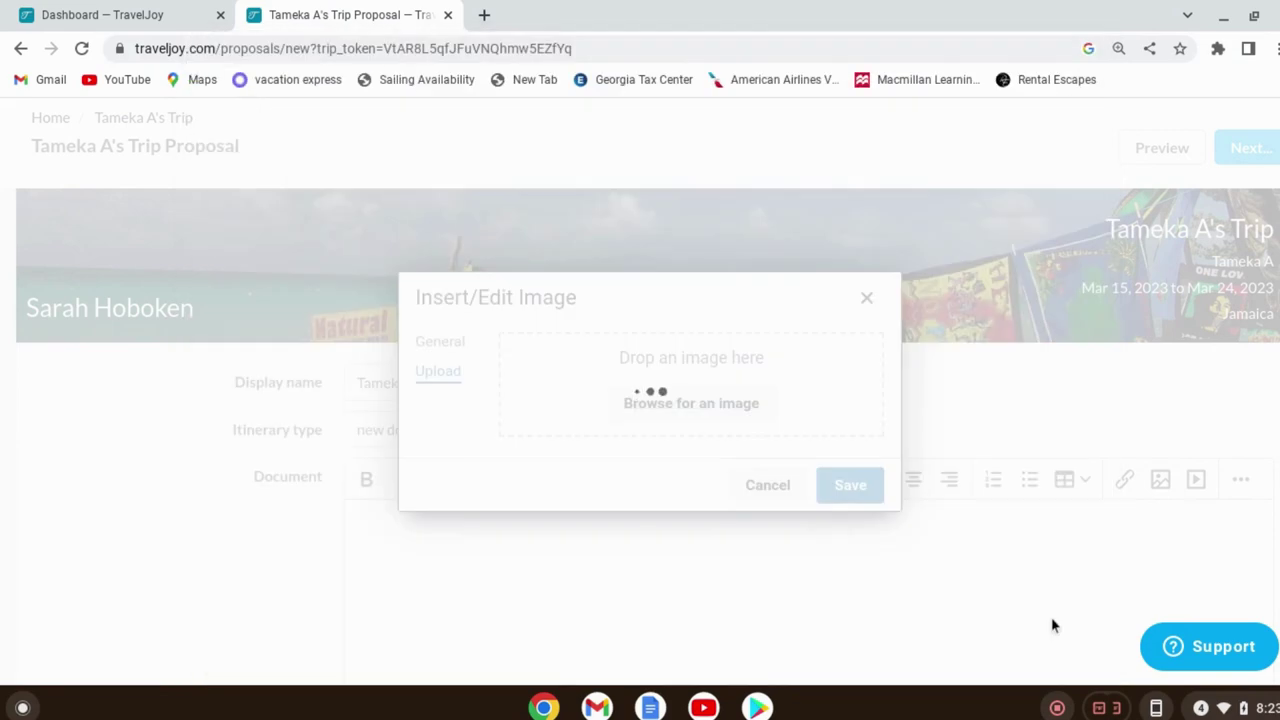